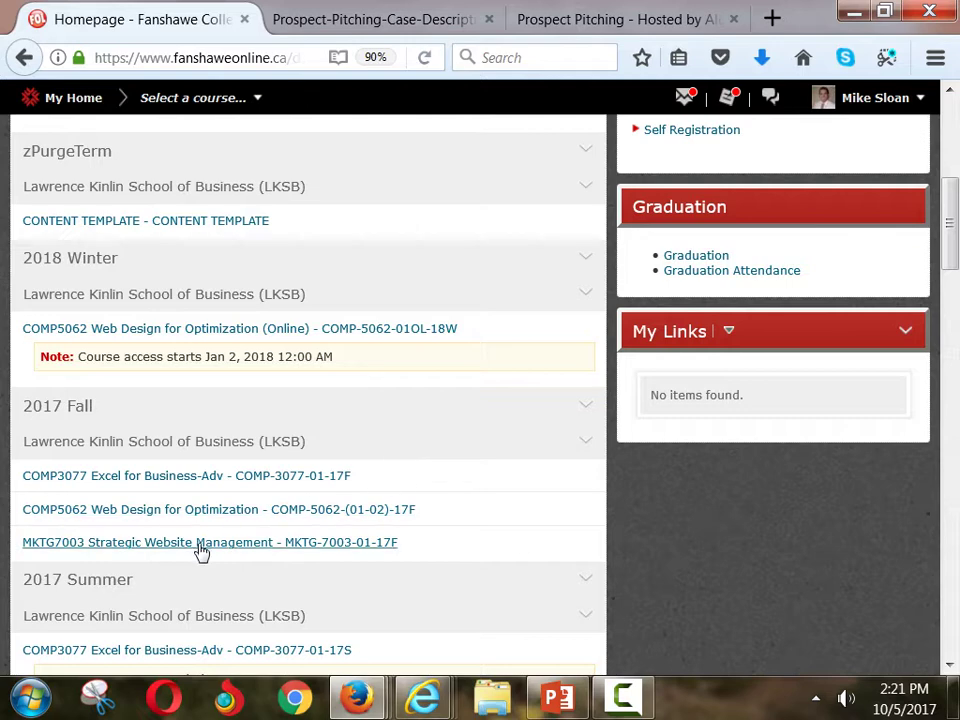
Open MKTG7003 Content and its Week 5 'WordPress Basic Website Test - Skills & Topics' item.
left_click(199, 543)
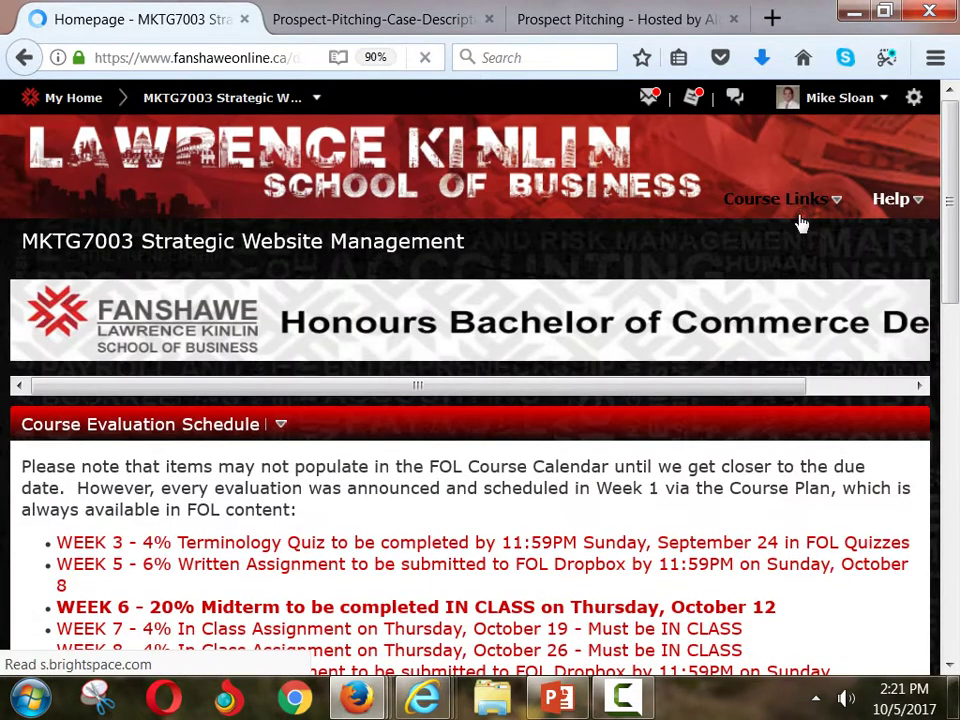
left_click(801, 214)
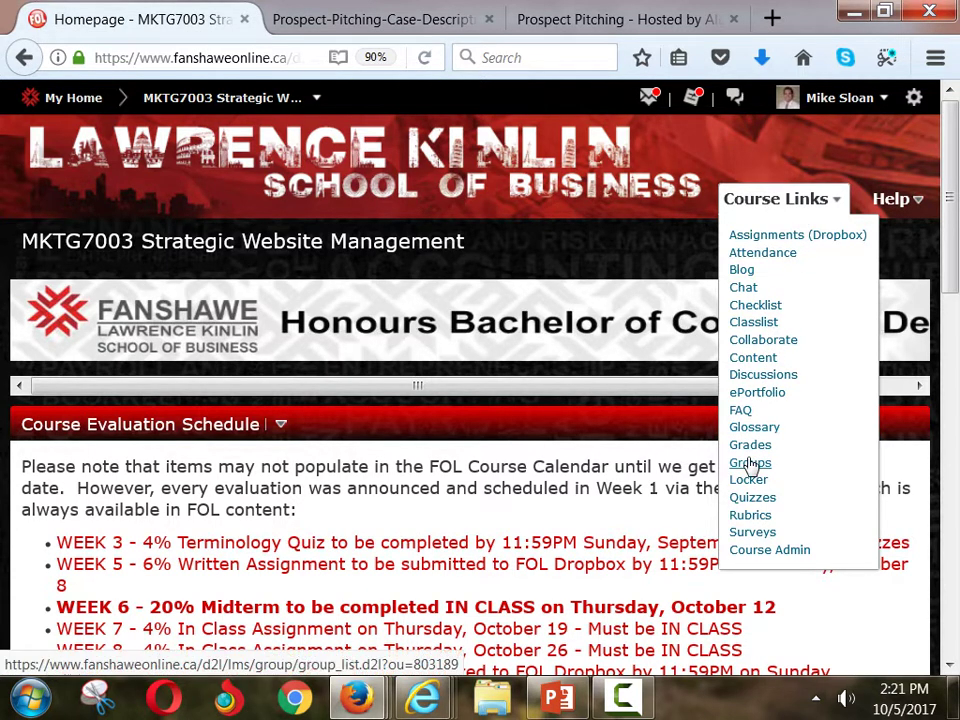
left_click(754, 362)
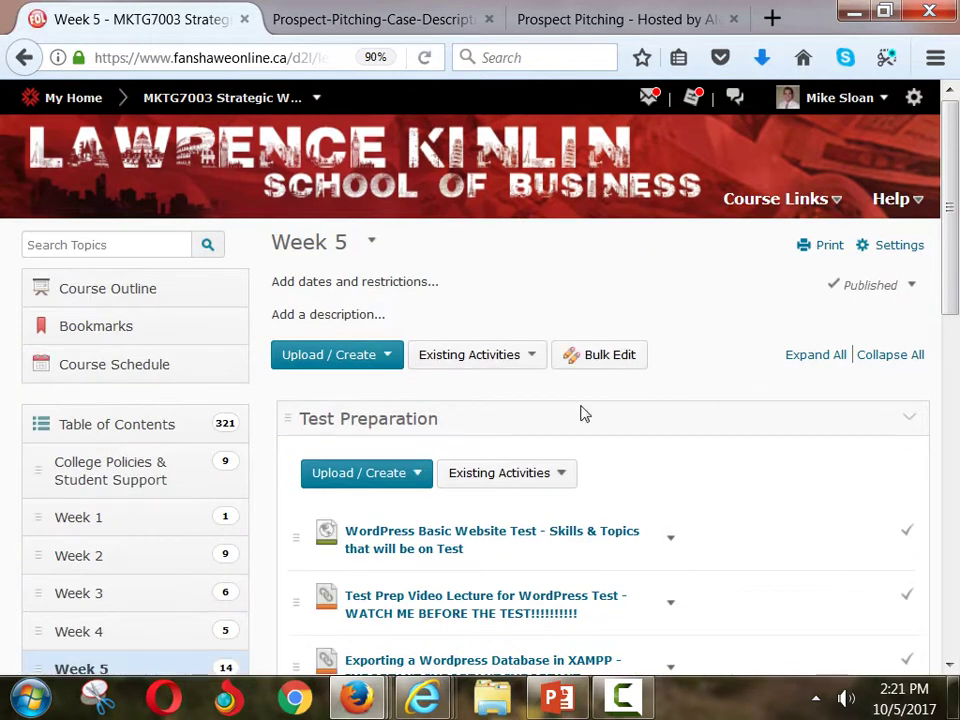
scroll(774, 489, "down", 3)
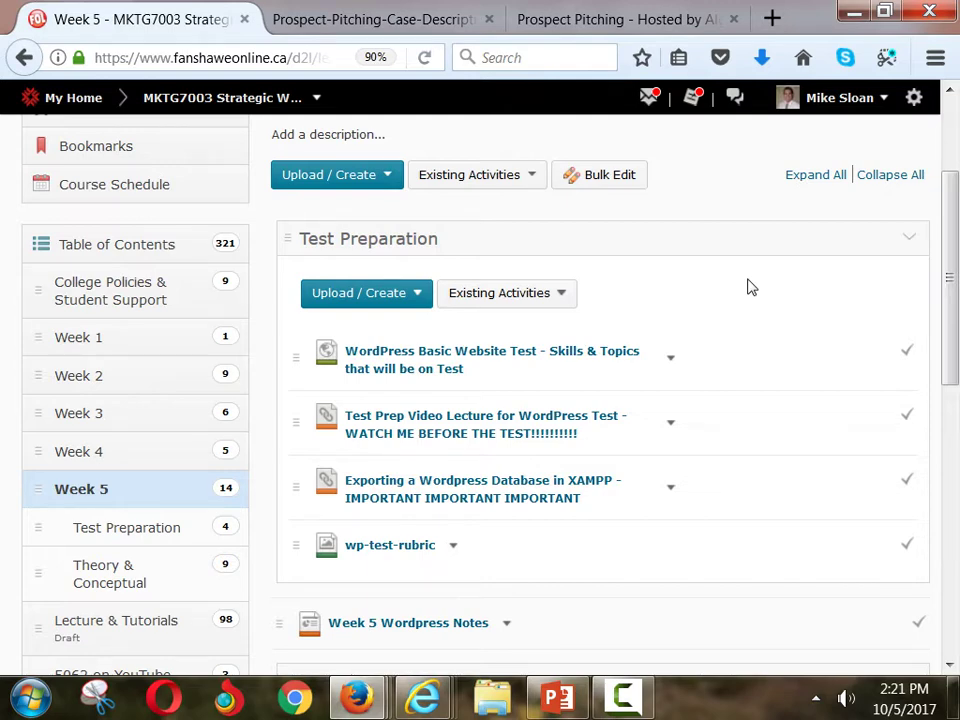
left_click(656, 375)
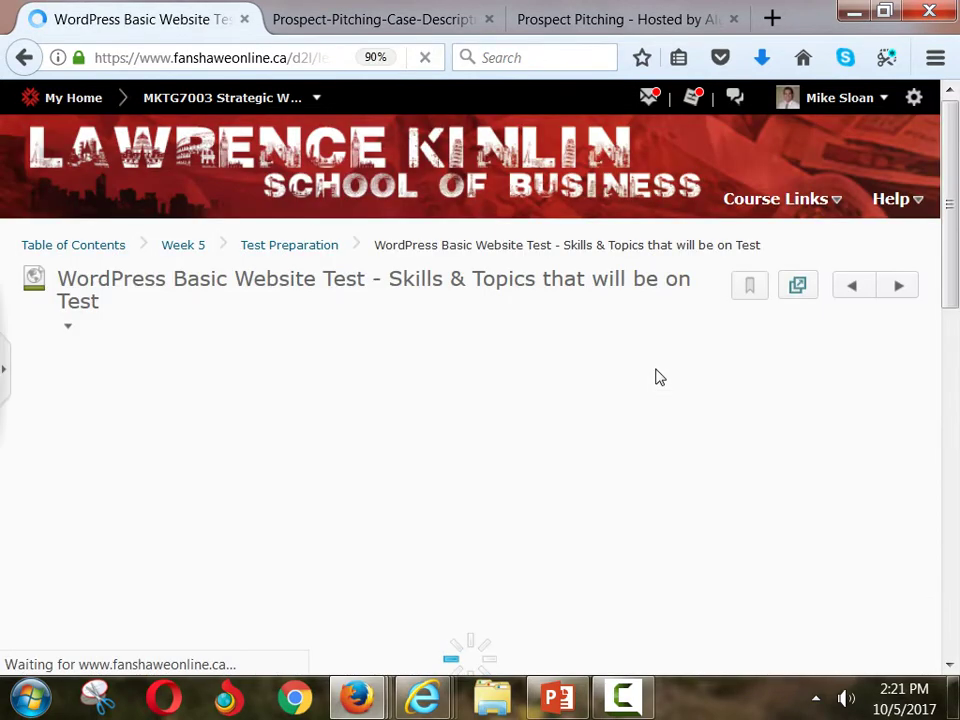
Read through the WordPress test skills page, highlighting the timing and file-sharing rules.
scroll(497, 403, "down", 5)
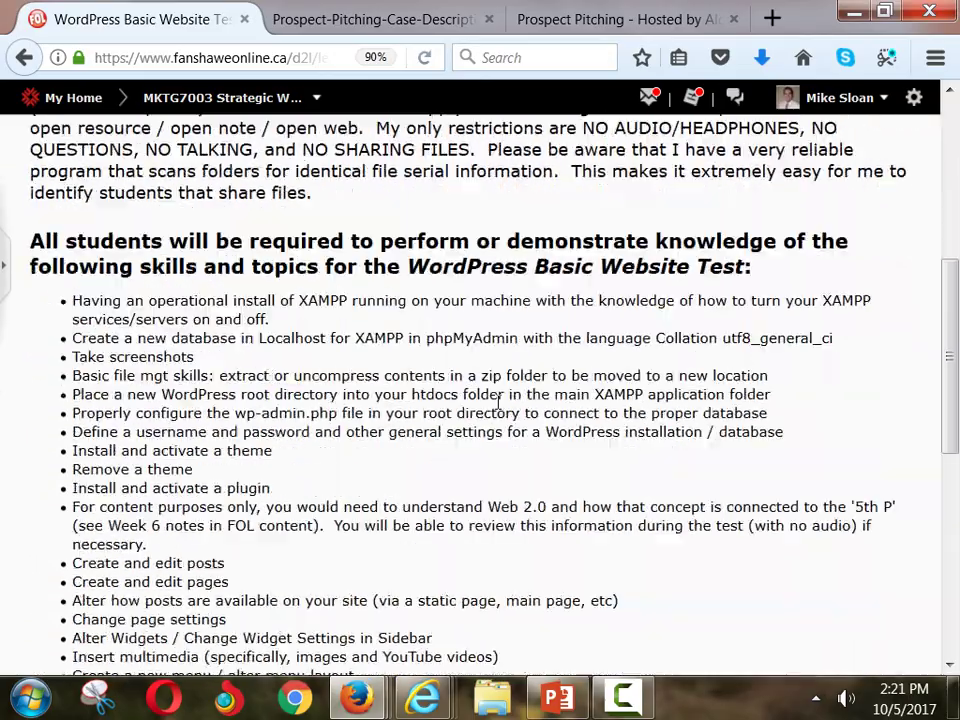
scroll(497, 403, "down", 6)
scroll(497, 403, "up", 4)
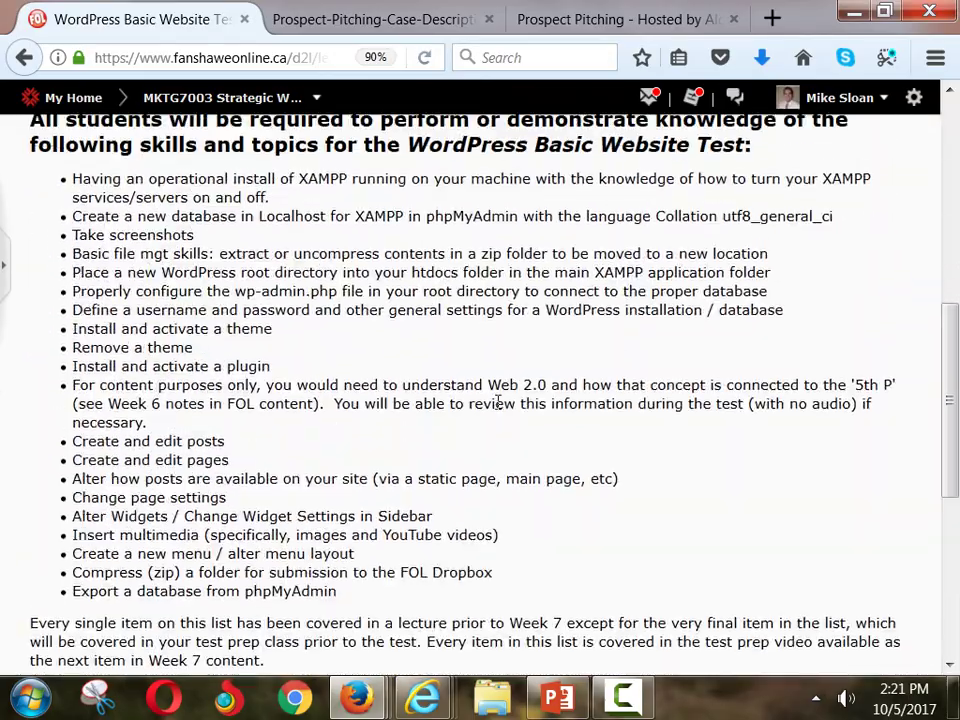
scroll(497, 403, "up", 3)
scroll(500, 410, "up", 2)
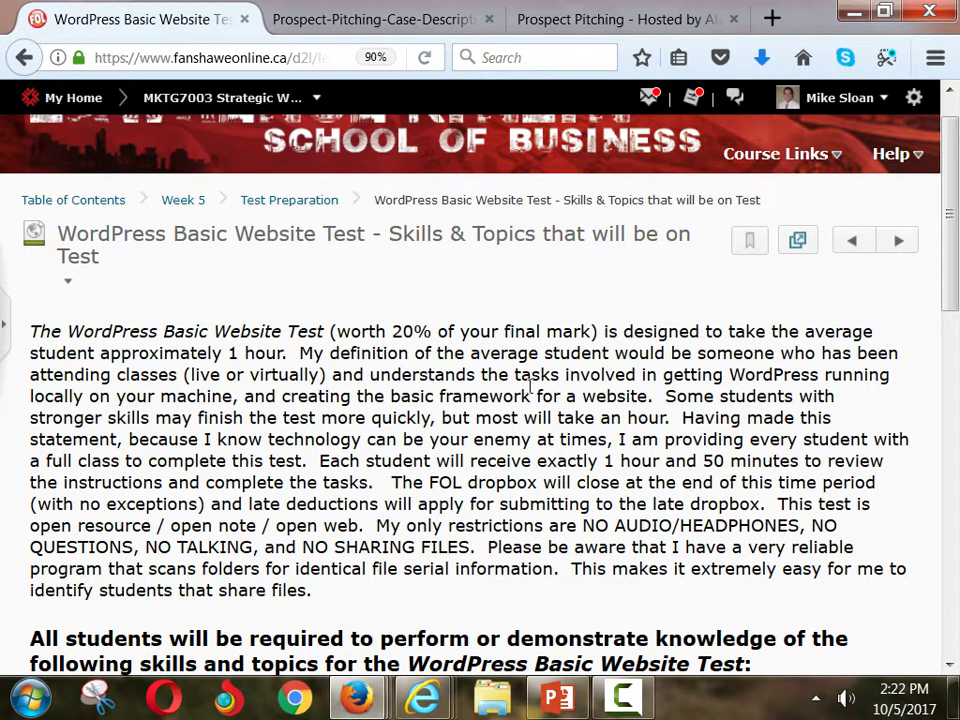
left_click_drag(329, 461, 686, 601)
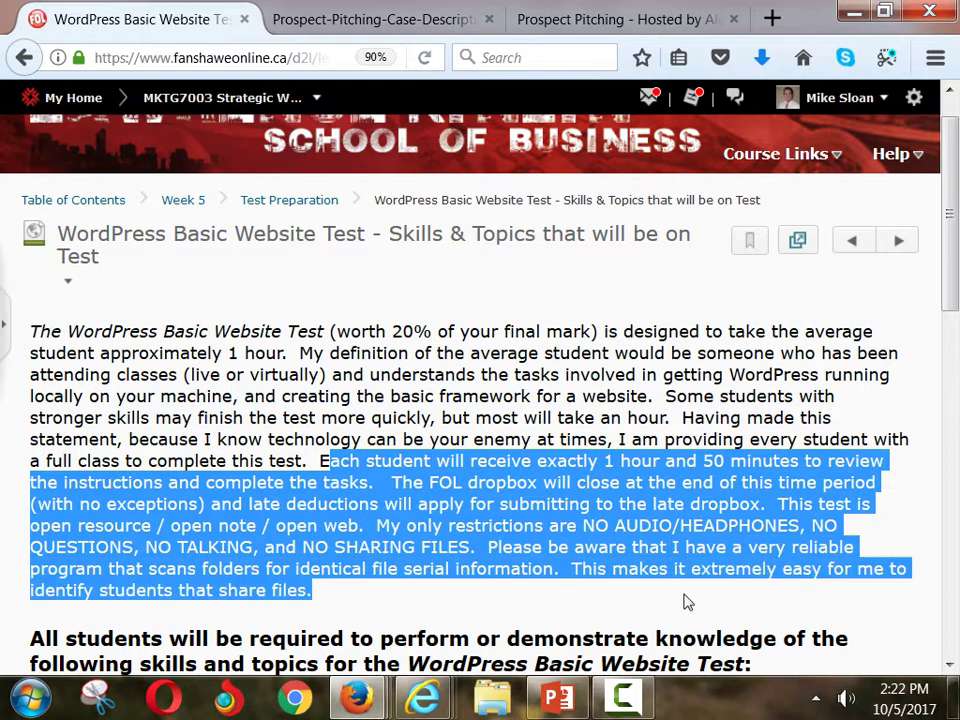
left_click(517, 451)
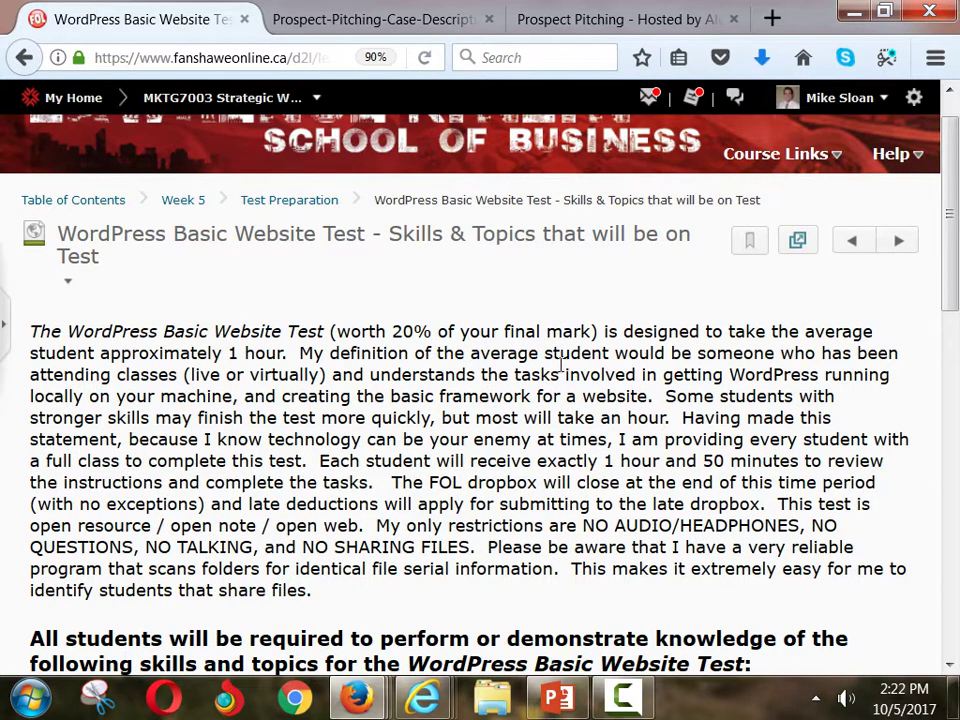
Review the test description paragraph, then go back to the Test Preparation module.
scroll(561, 355, "down", 3)
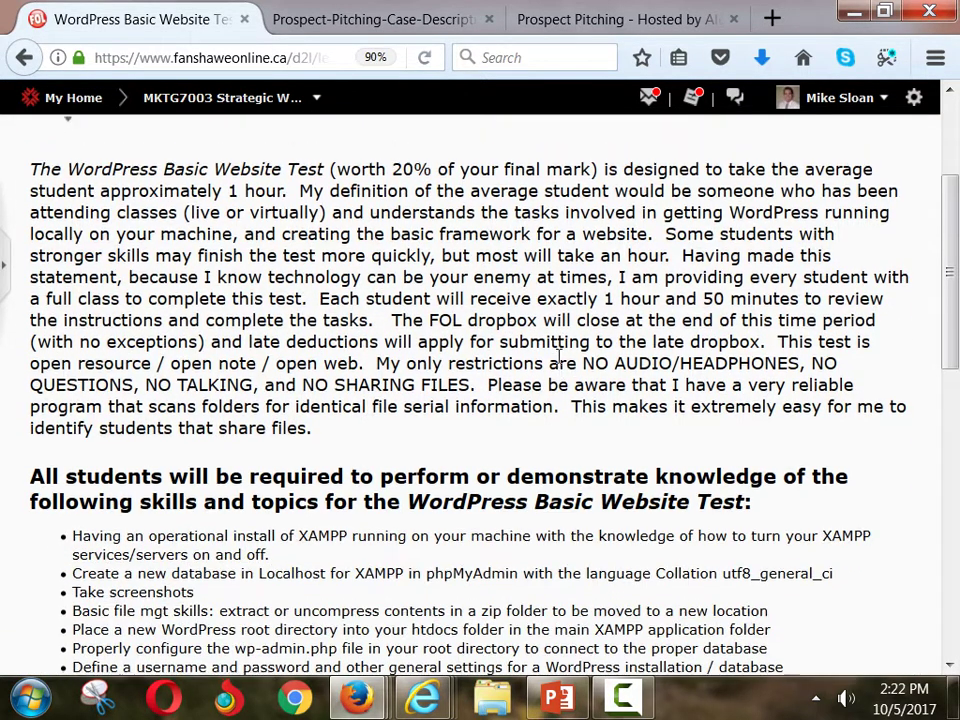
scroll(400, 400, "up", 3)
scroll(168, 437, "down", 10)
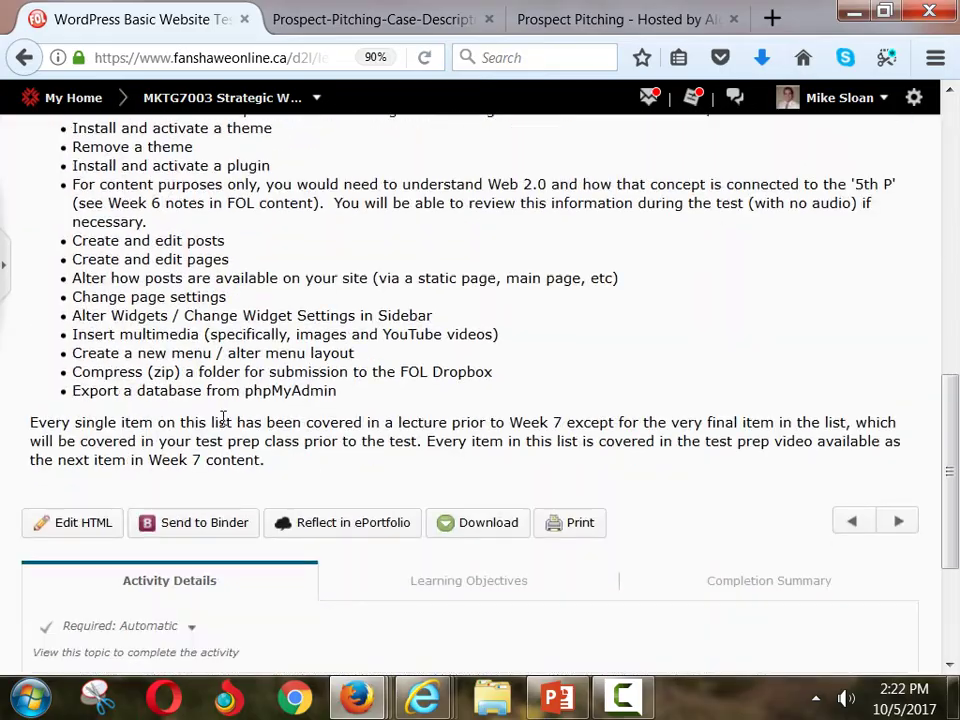
scroll(223, 420, "up", 8)
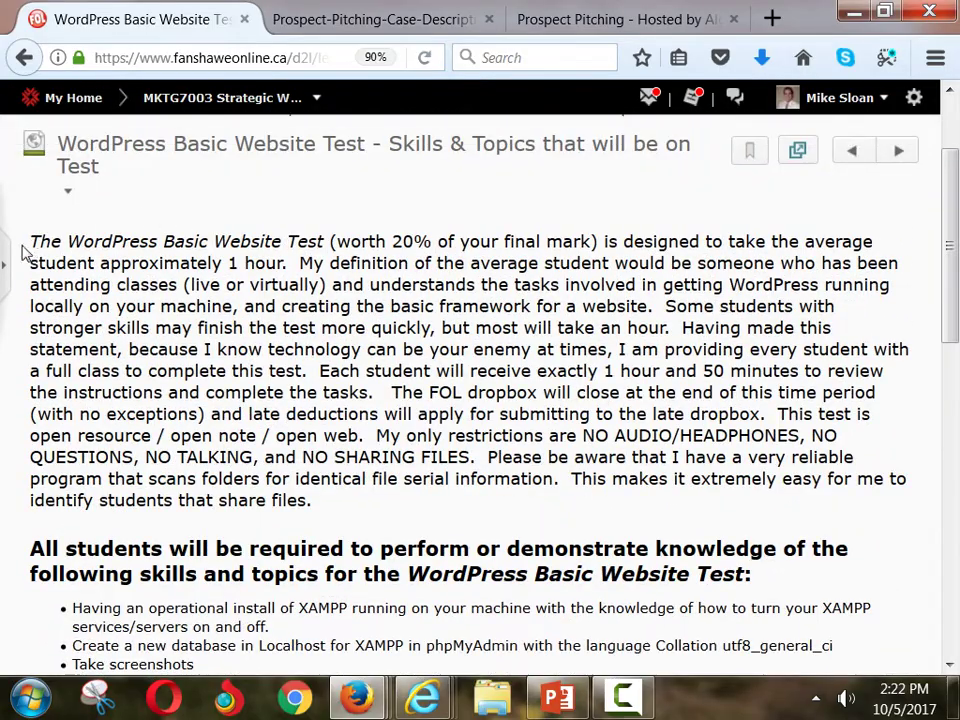
left_click_drag(26, 188, 311, 500)
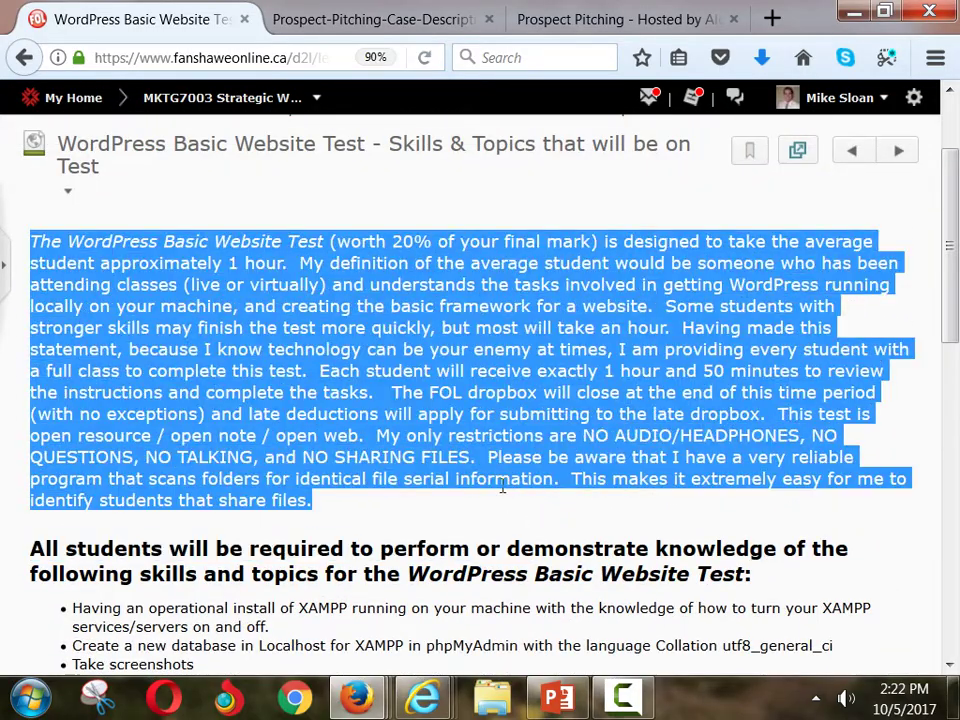
scroll(400, 450, "down", 6)
left_click(454, 445)
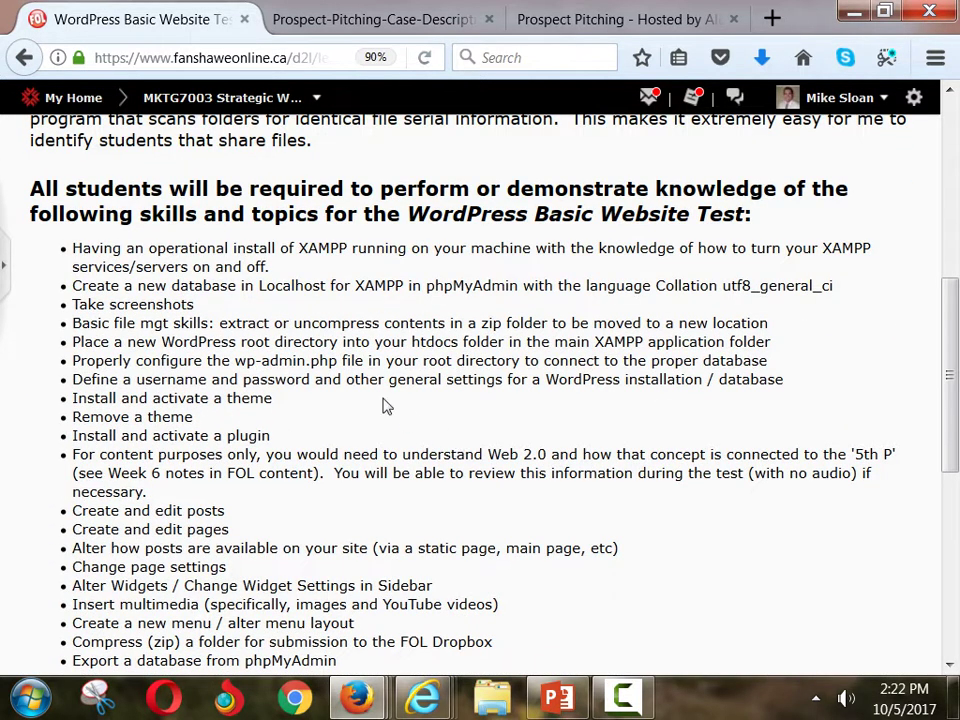
scroll(388, 406, "down", 3)
scroll(385, 400, "up", 3)
scroll(115, 577, "down", 2)
scroll(150, 545, "up", 2)
left_click(25, 58)
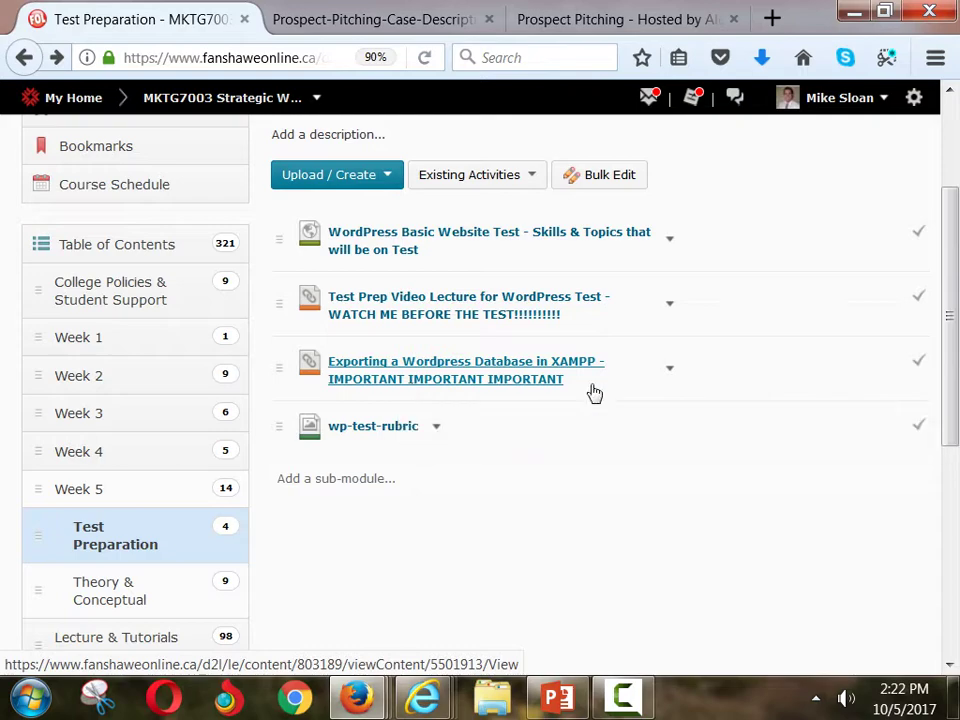
left_click(390, 432)
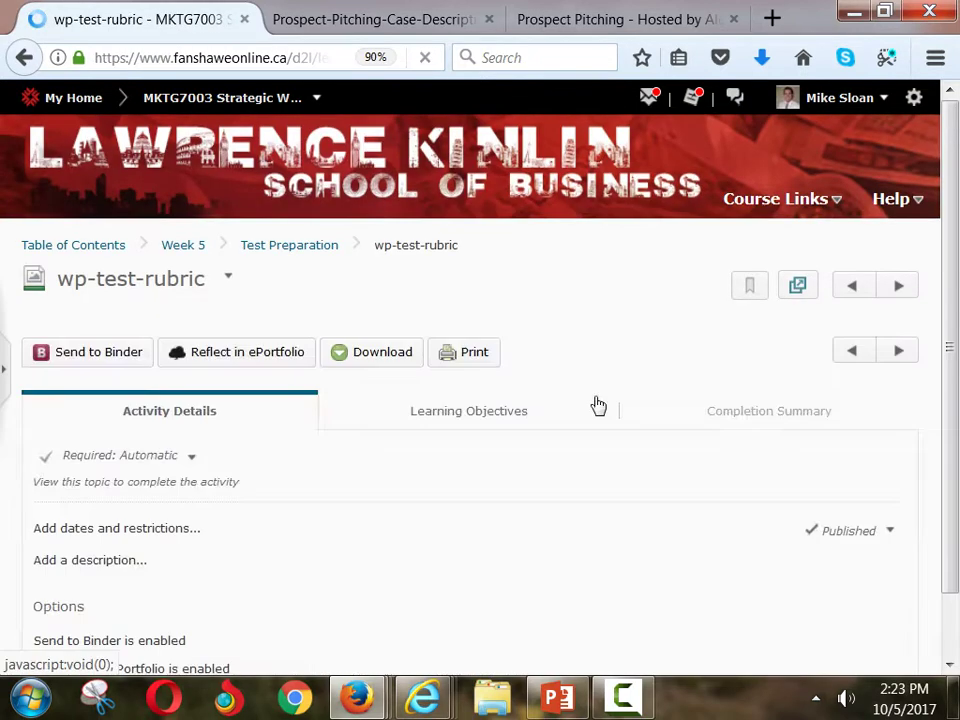
scroll(596, 404, "down", 5)
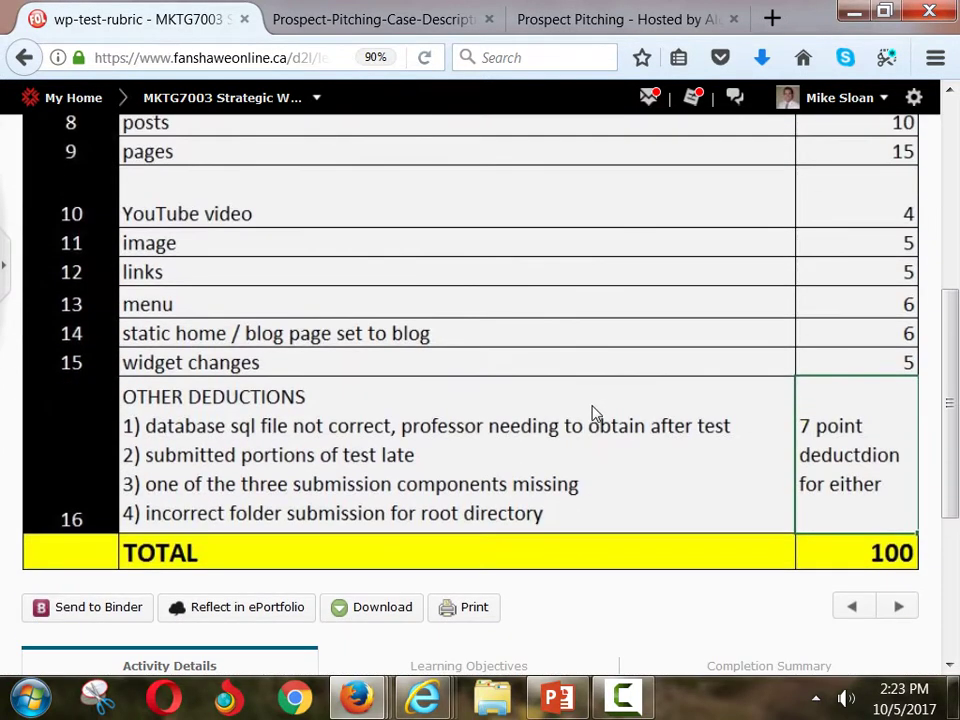
scroll(595, 410, "up", 4)
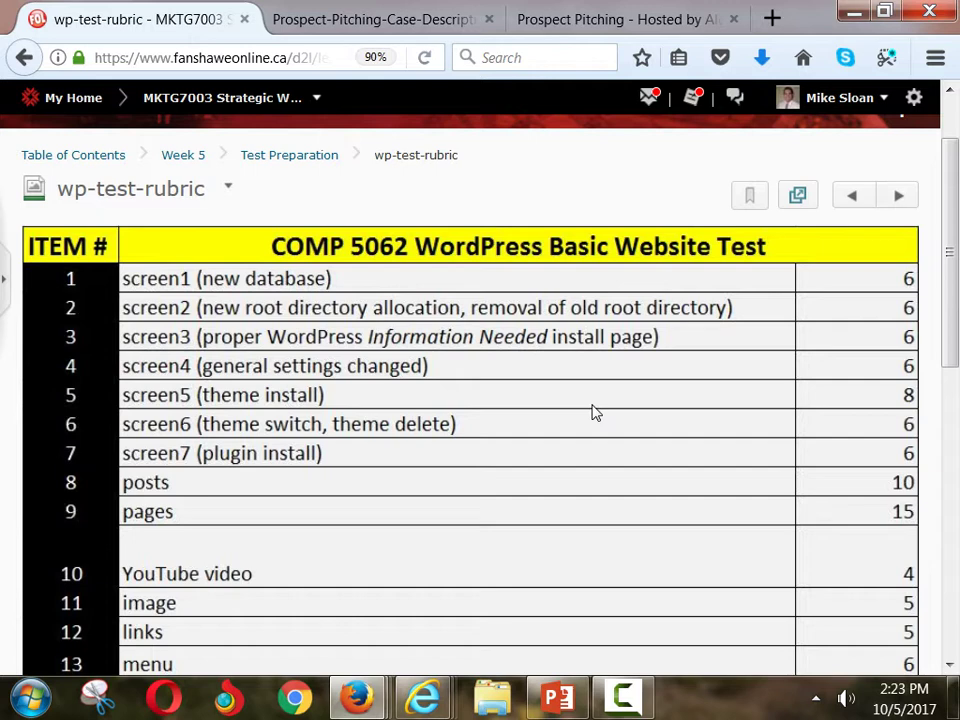
scroll(579, 411, "up", 2)
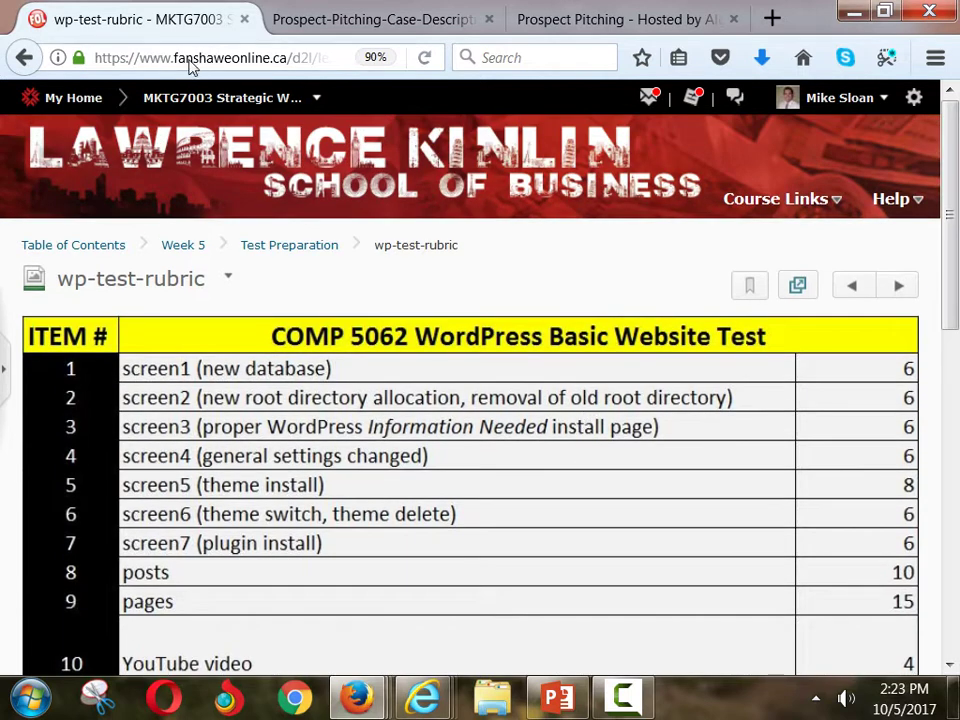
left_click(24, 60)
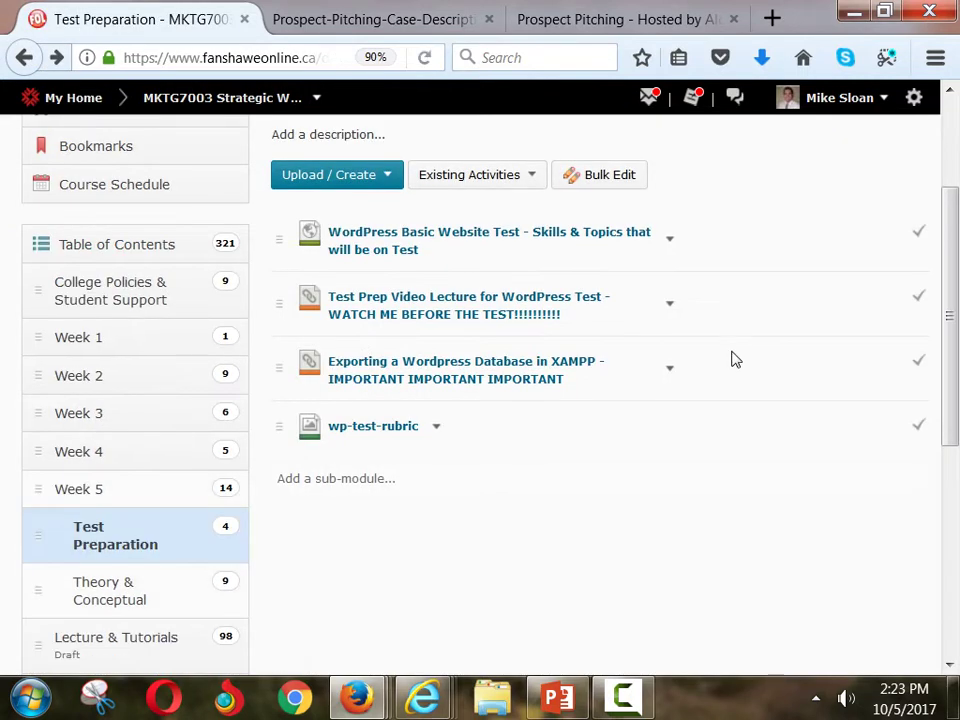
Scroll through the Week 5 course page and its Test Preparation items.
scroll(728, 365, "up", 2)
scroll(242, 489, "down", 4)
scroll(834, 467, "up", 3)
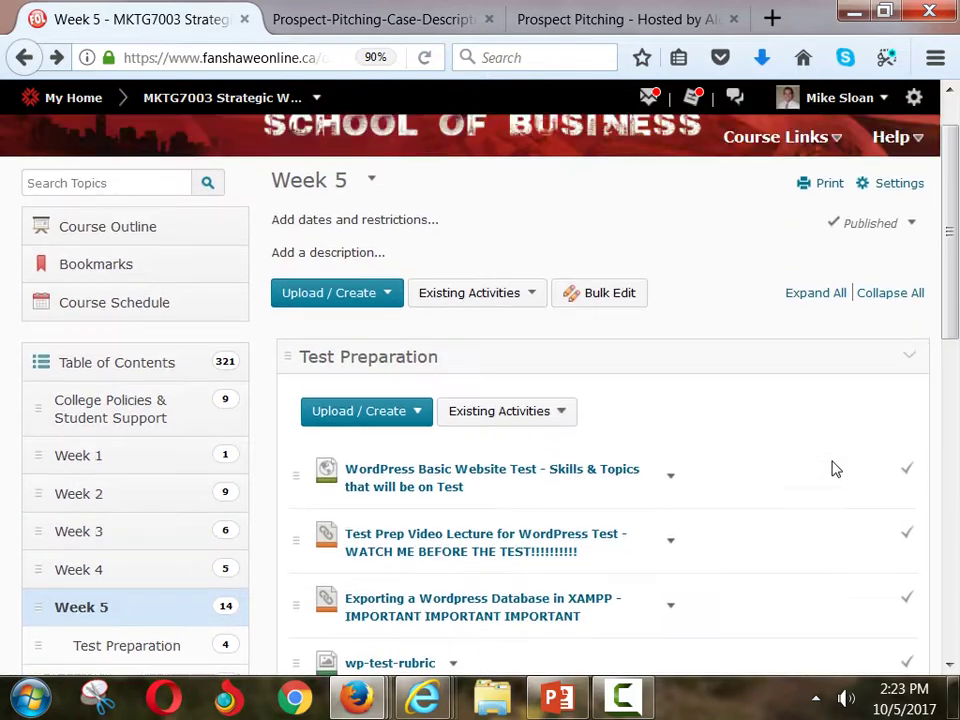
scroll(834, 468, "down", 5)
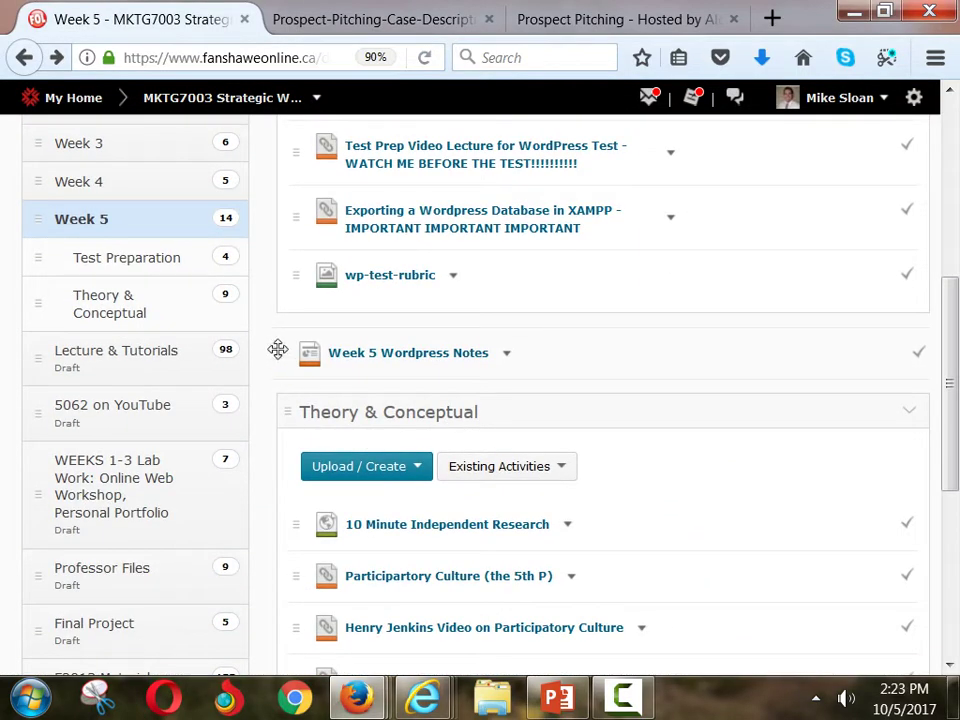
left_click_drag(277, 349, 302, 186)
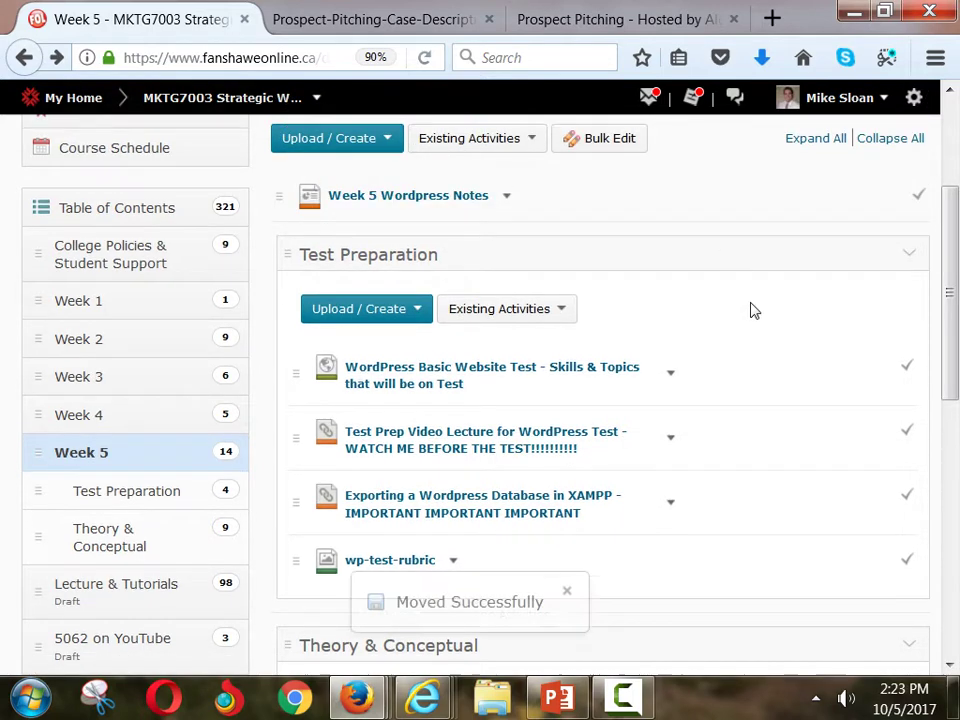
scroll(754, 312, "down", 3)
scroll(754, 312, "down", 3)
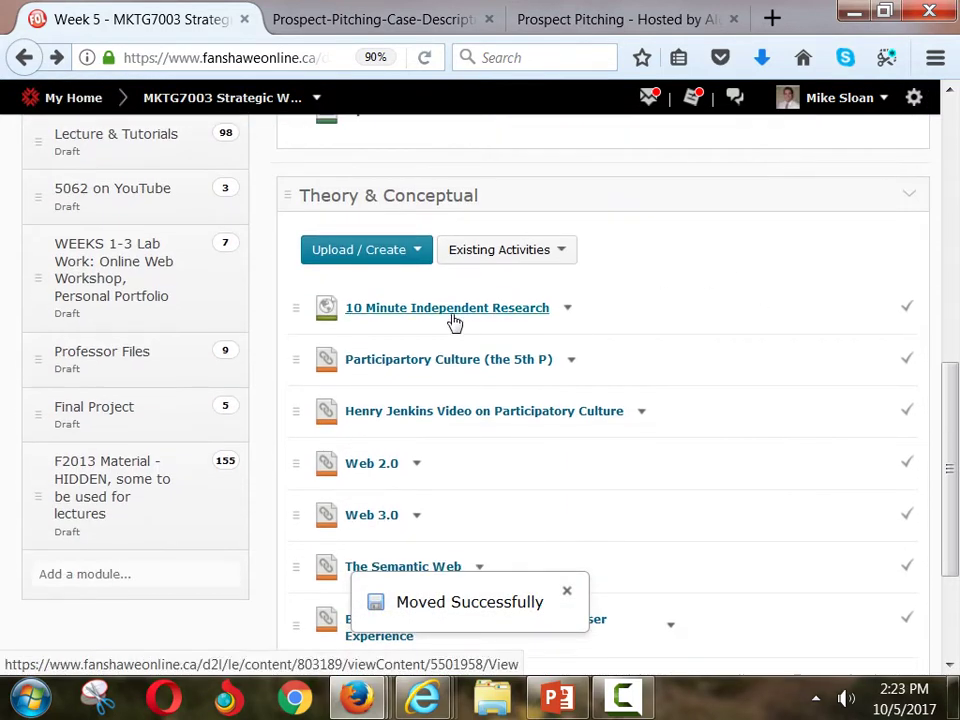
scroll(758, 438, "down", 3)
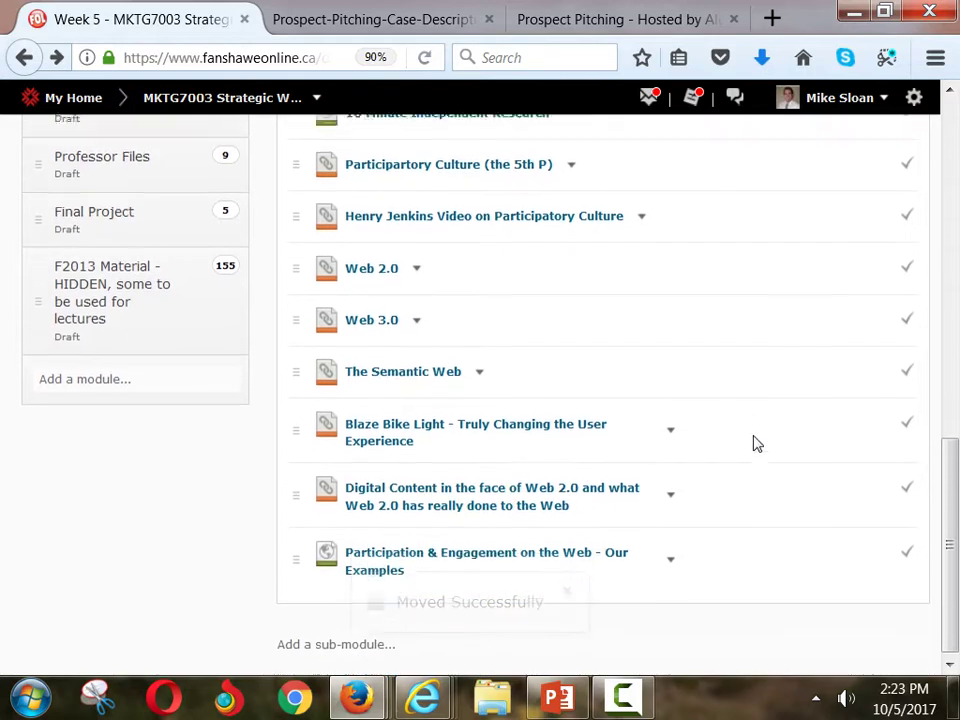
scroll(751, 443, "up", 4)
scroll(755, 443, "up", 10)
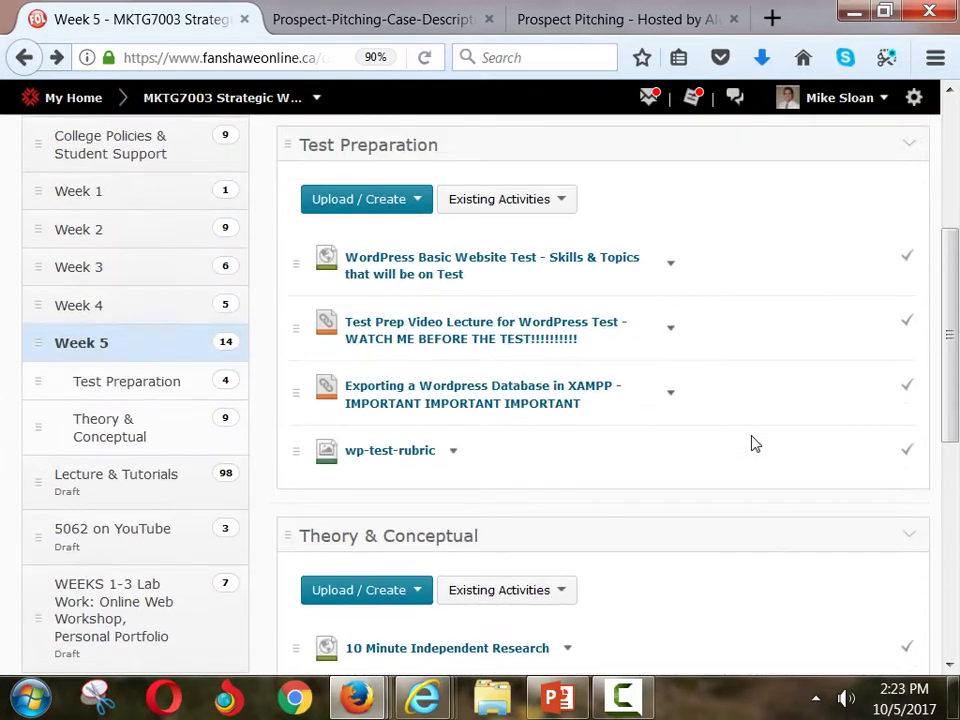
scroll(752, 425, "down", 3)
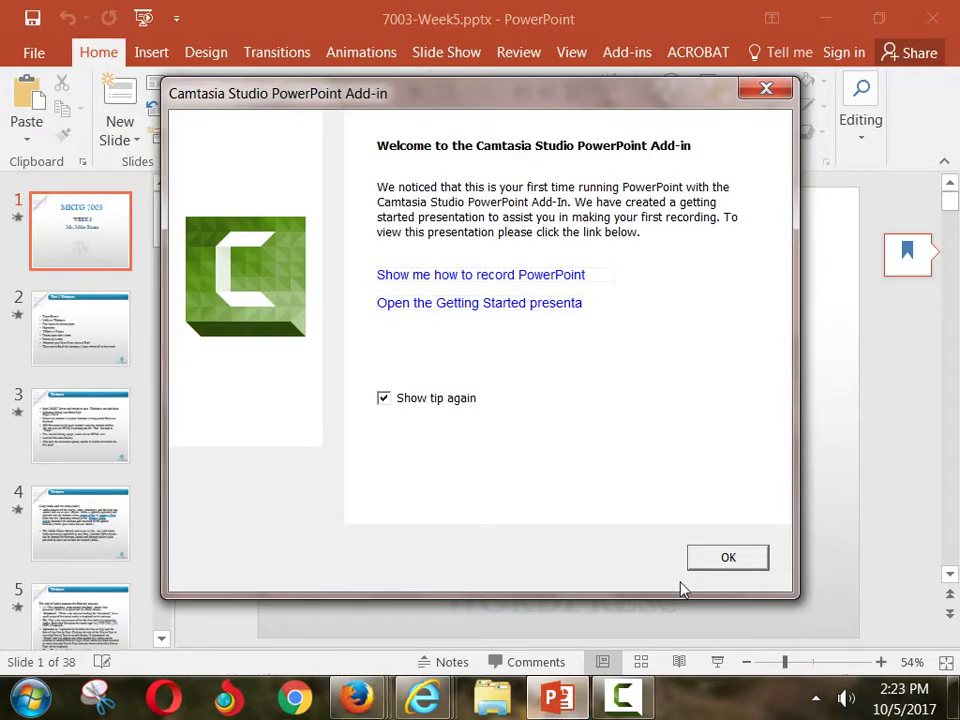
Dismiss the add-in welcome message, then minimize PowerPoint and Firefox.
left_click(722, 556)
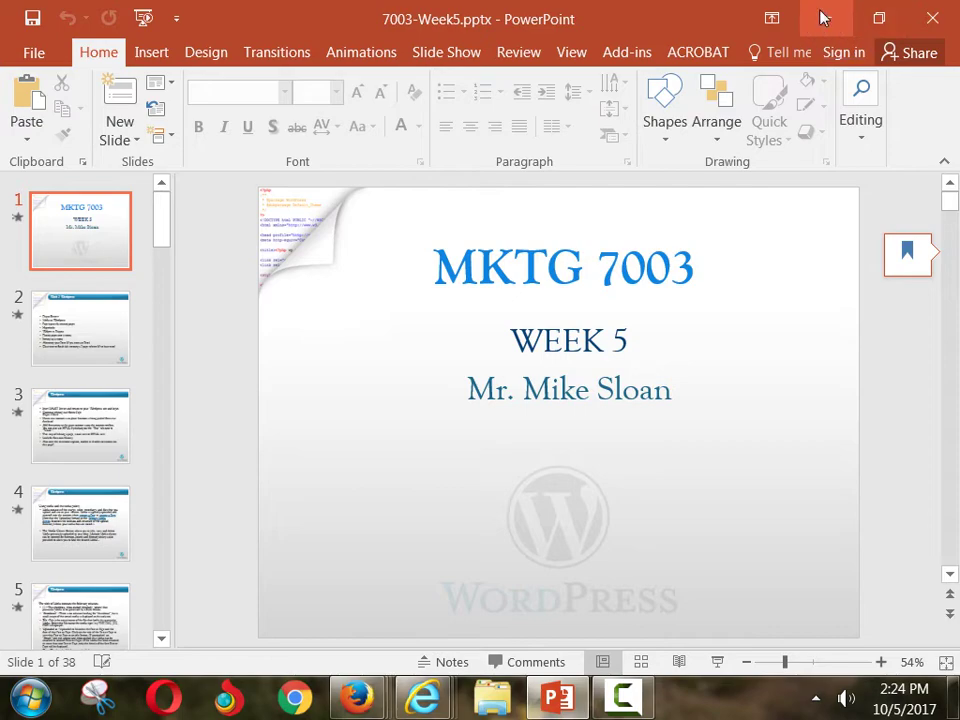
left_click(824, 17)
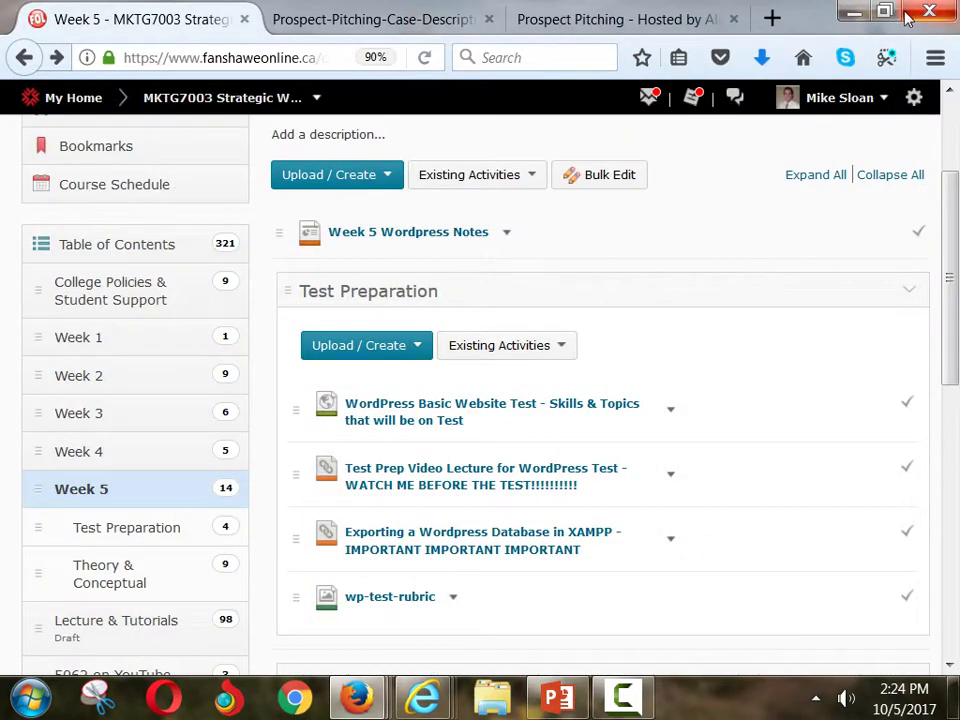
left_click(854, 12)
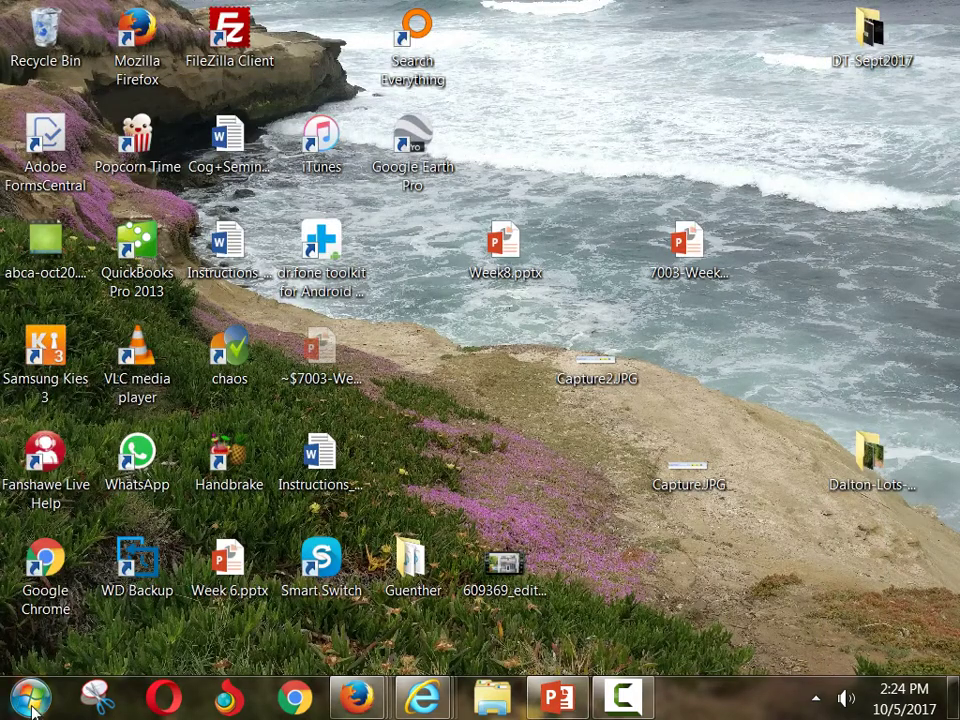
Search the Start menu for 'xampp' and open XAMPP Control Panel from the tray overflow.
left_click(32, 700)
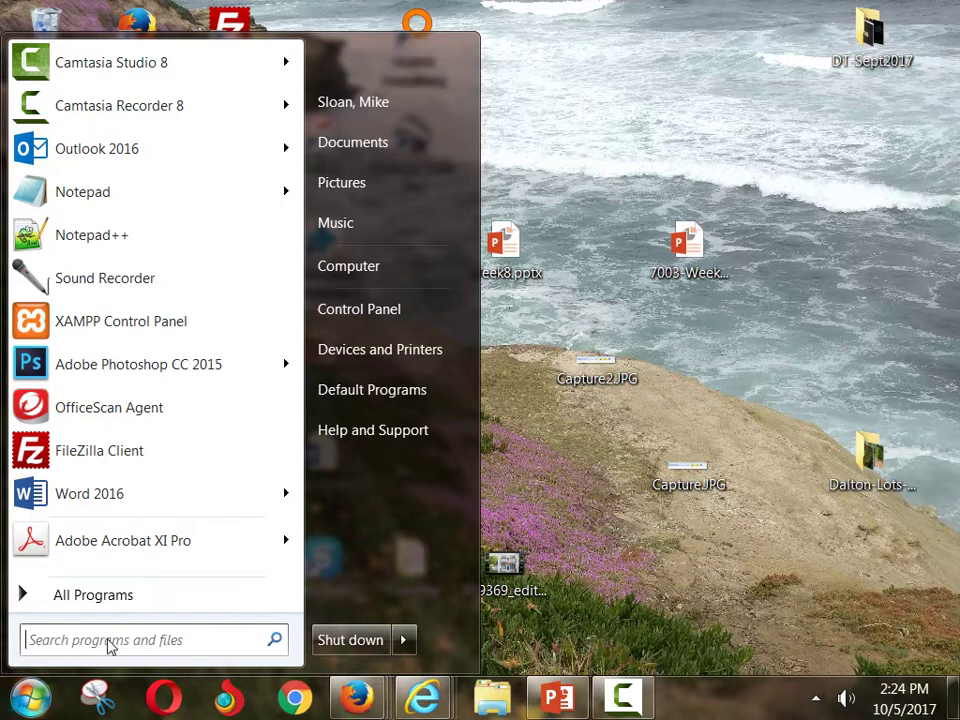
type("xampp")
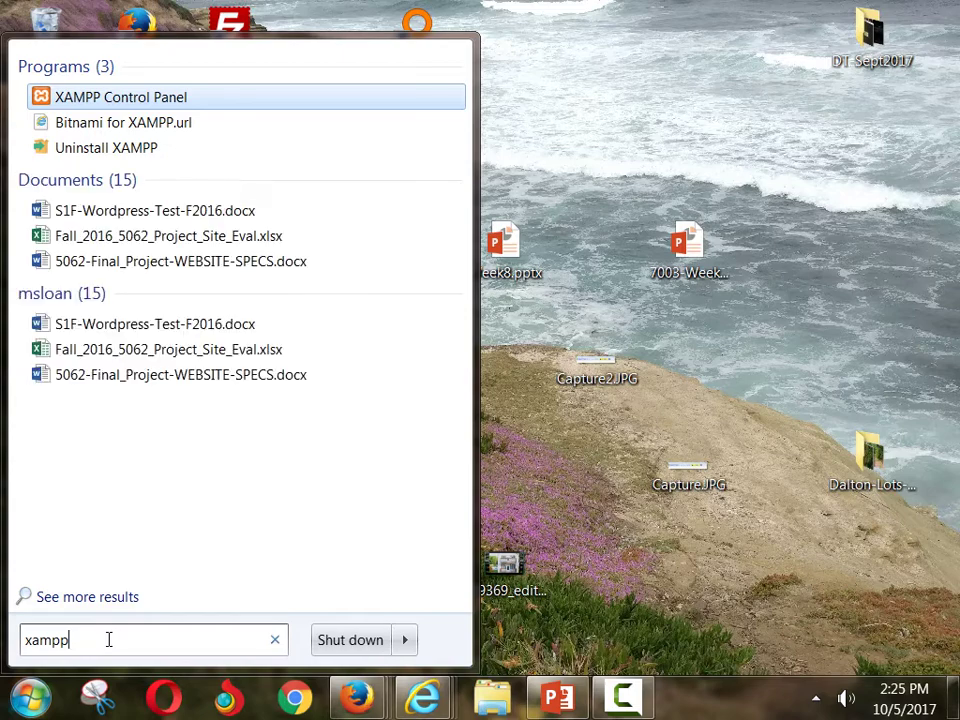
left_click(816, 698)
left_click(816, 698)
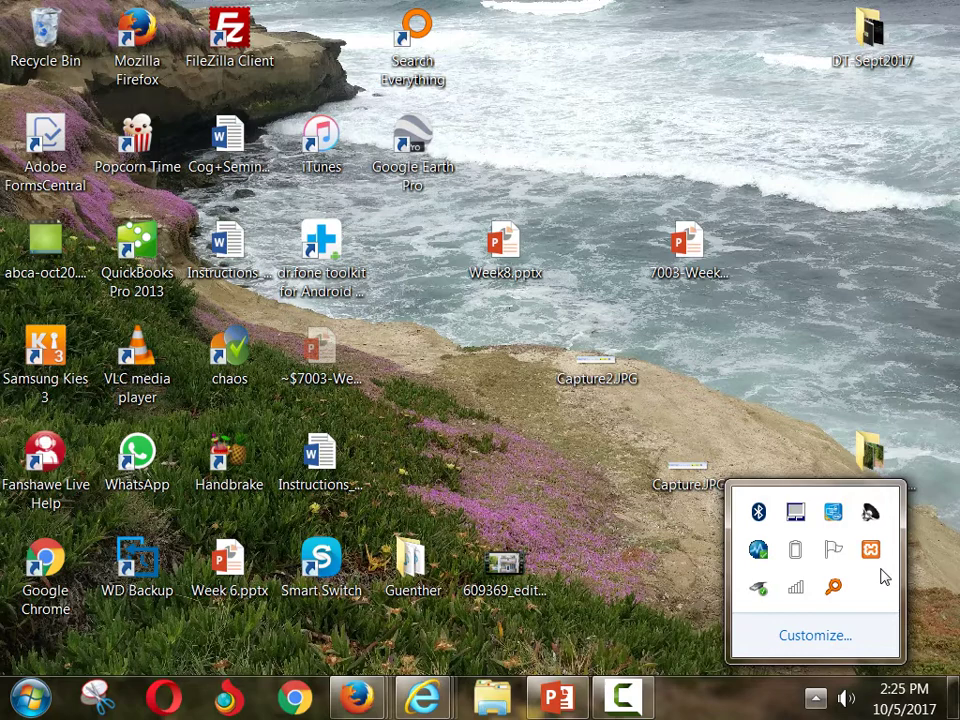
left_click(871, 550)
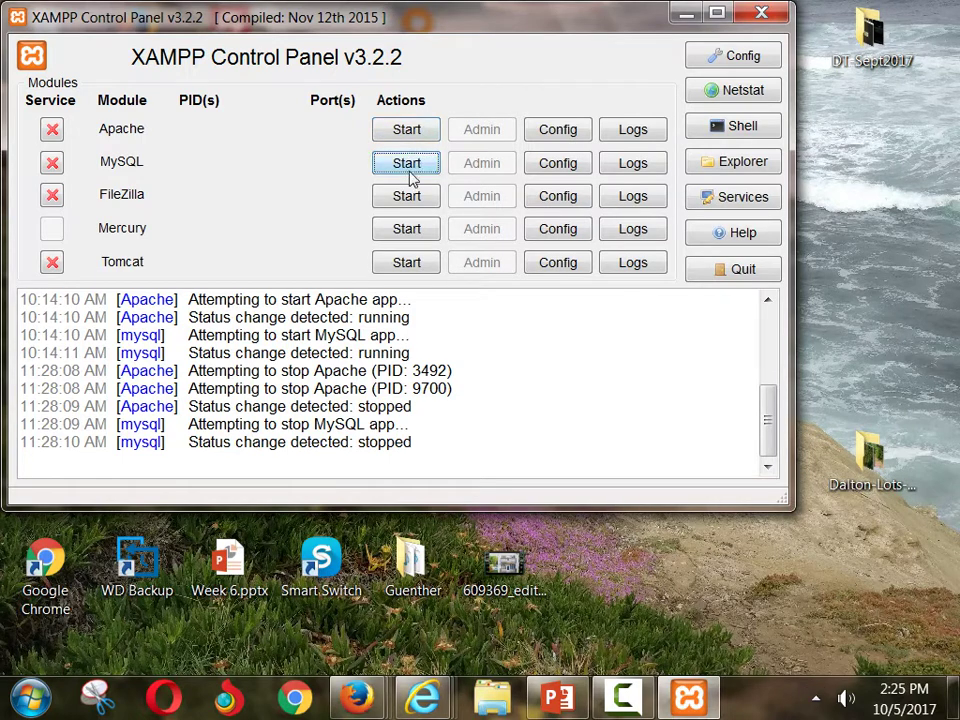
mouse_move(358, 695)
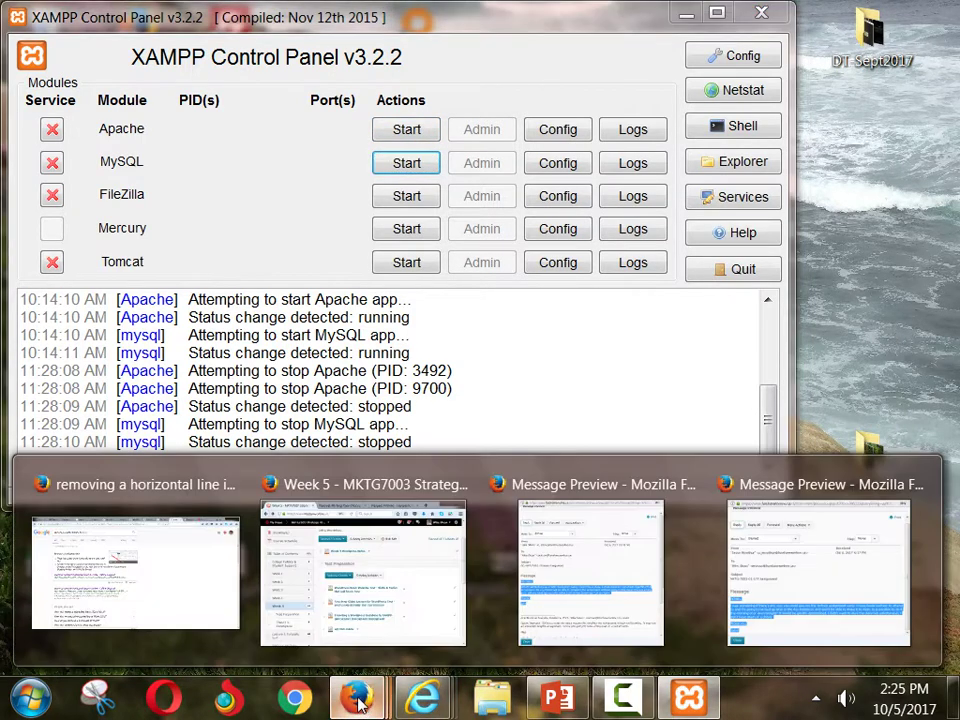
left_click(138, 609)
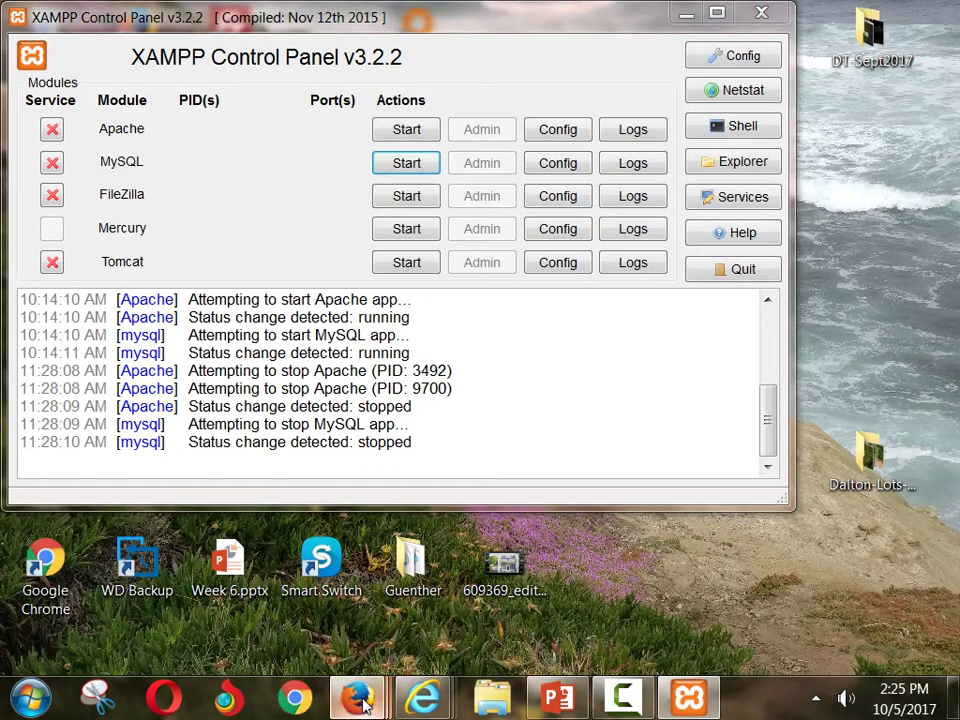
Try loading localhost in a new Firefox tab, which fails to connect, then minimize Firefox.
mouse_move(358, 697)
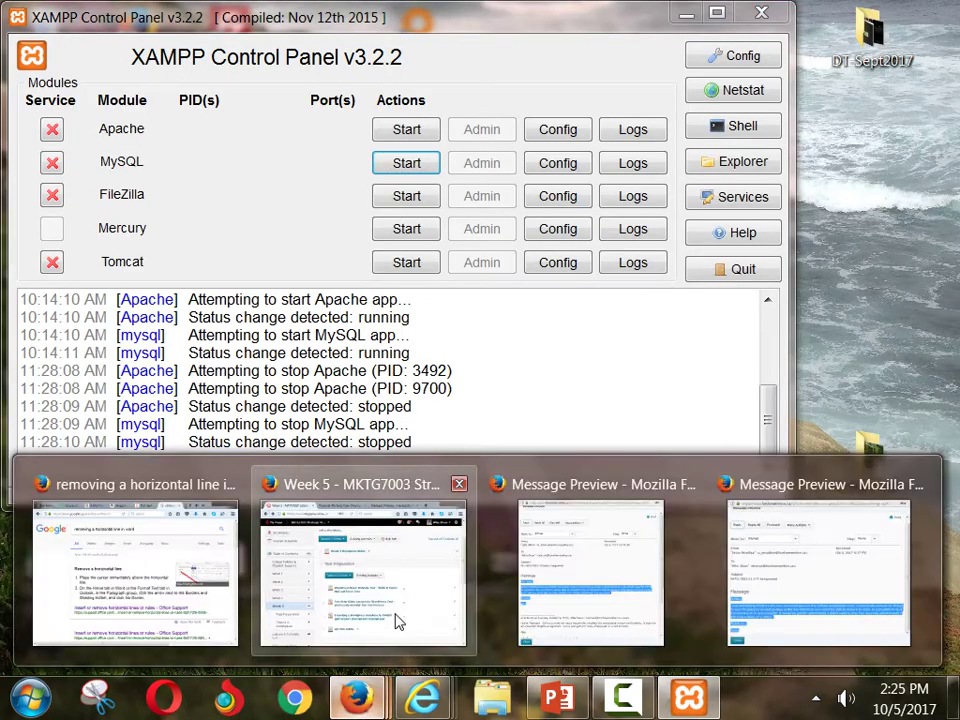
left_click(400, 621)
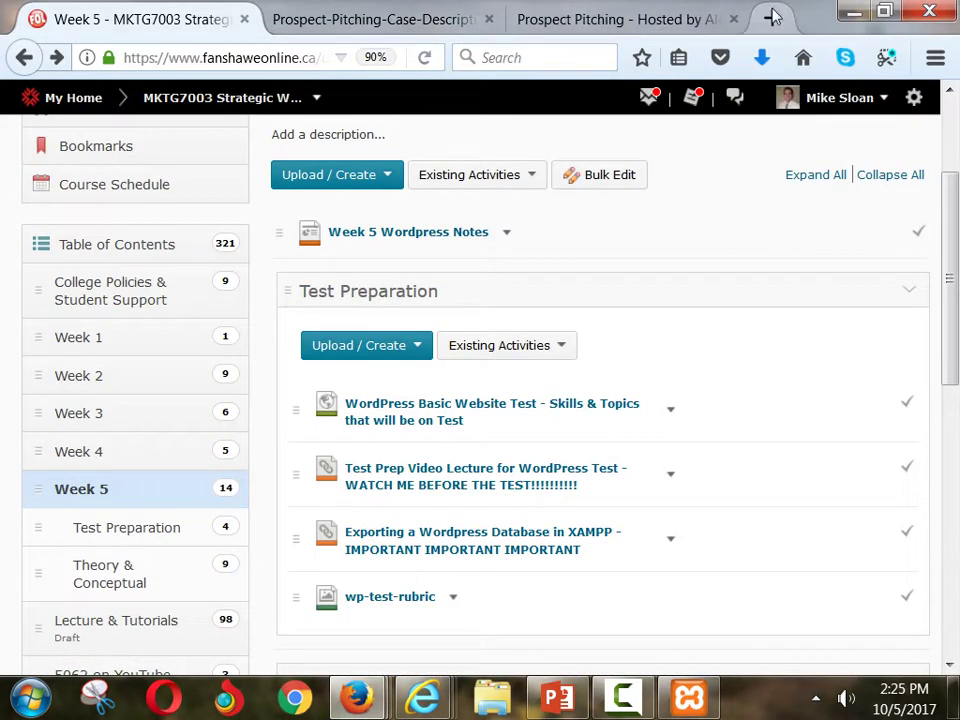
key("ctrl+t")
type("localhost/")
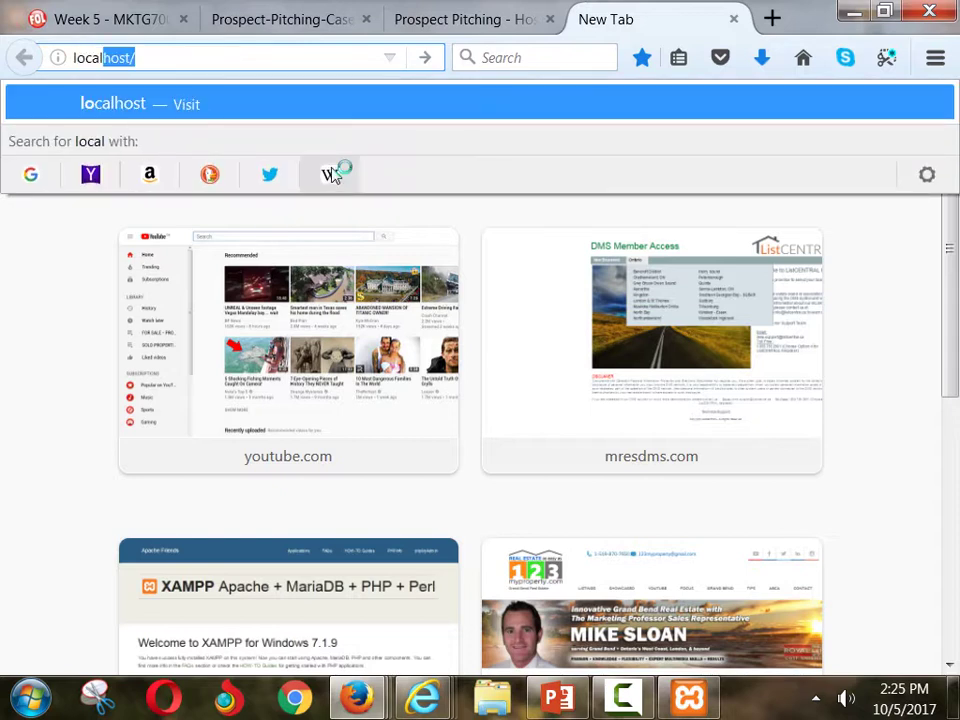
key("Return")
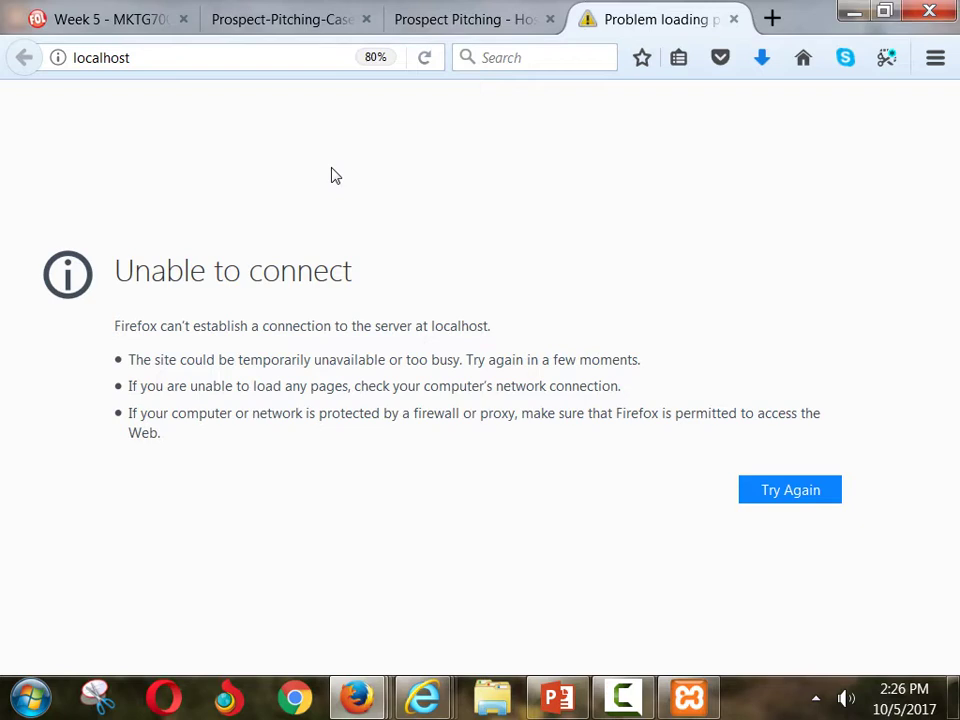
left_click(184, 58)
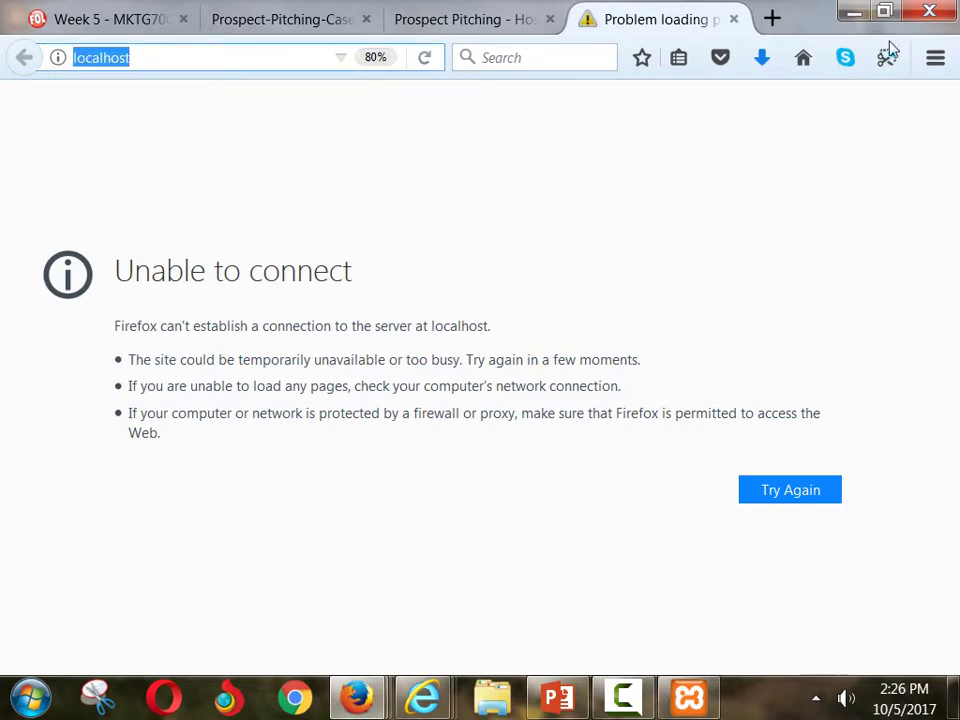
left_click(853, 12)
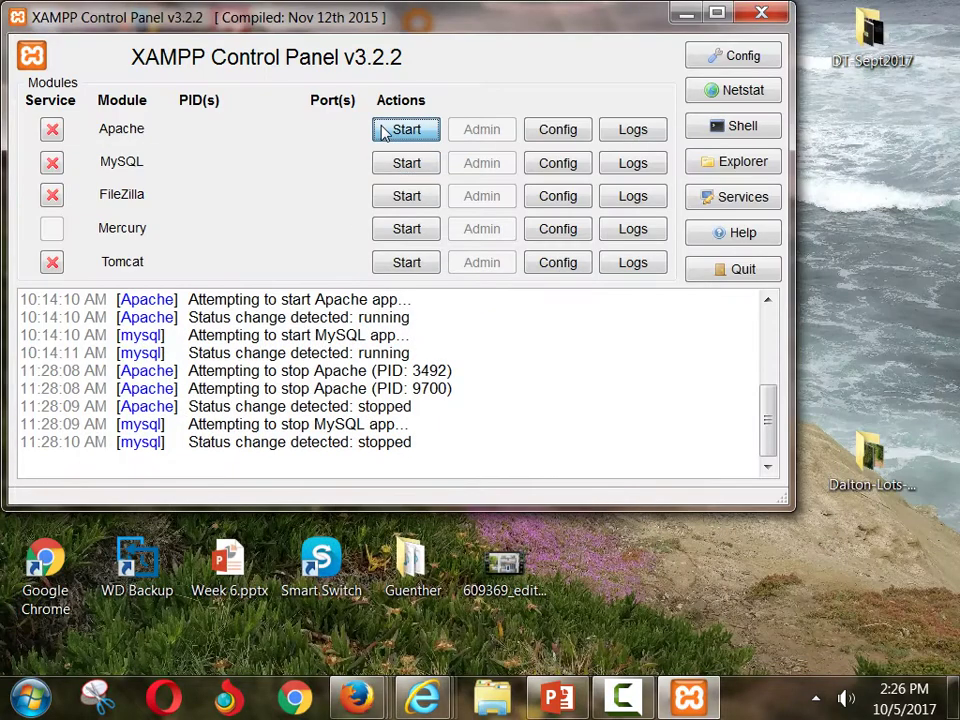
Start the Apache and MySQL servers, then minimize the XAMPP window.
left_click(400, 131)
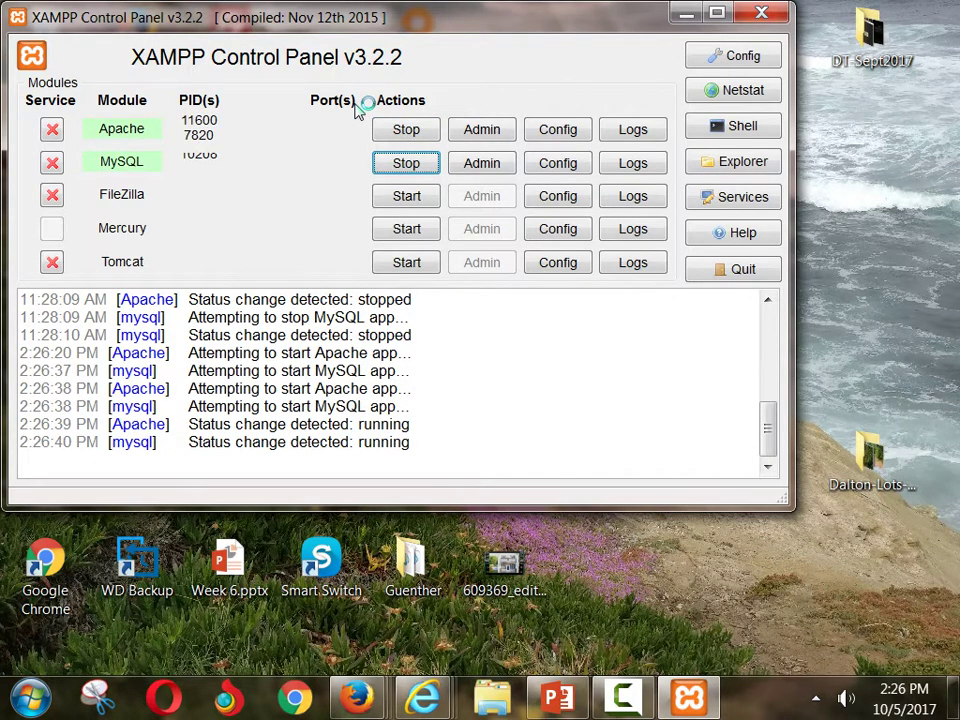
left_click(688, 14)
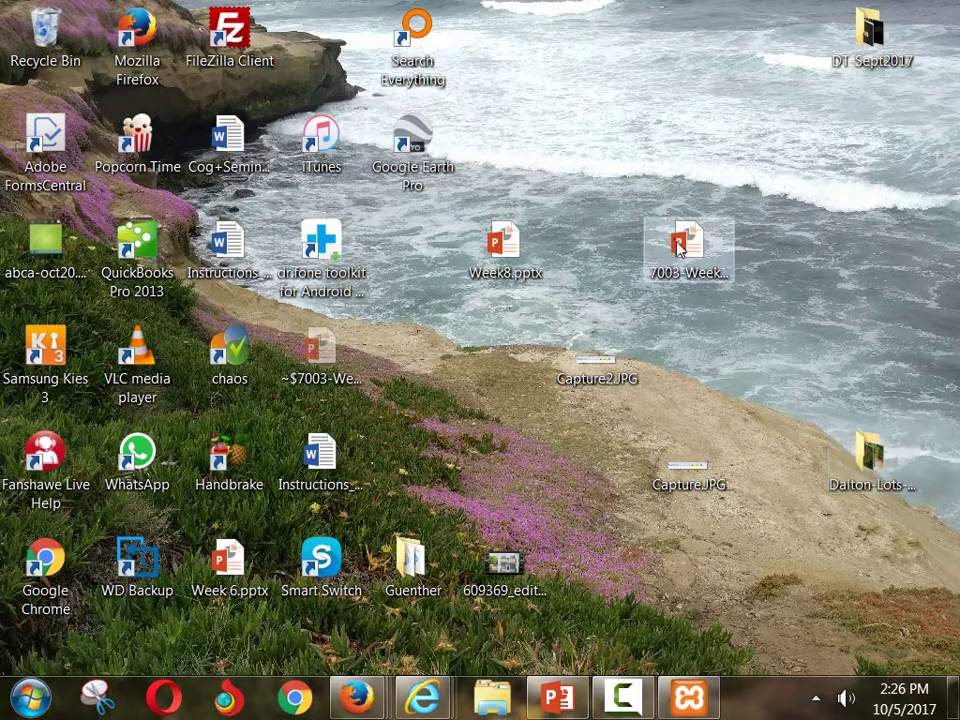
Browse slides 2–9 of 7003-Week5.pptx, return to the title slide, then minimize PowerPoint.
left_click(556, 697)
left_click(95, 355)
left_click(90, 435)
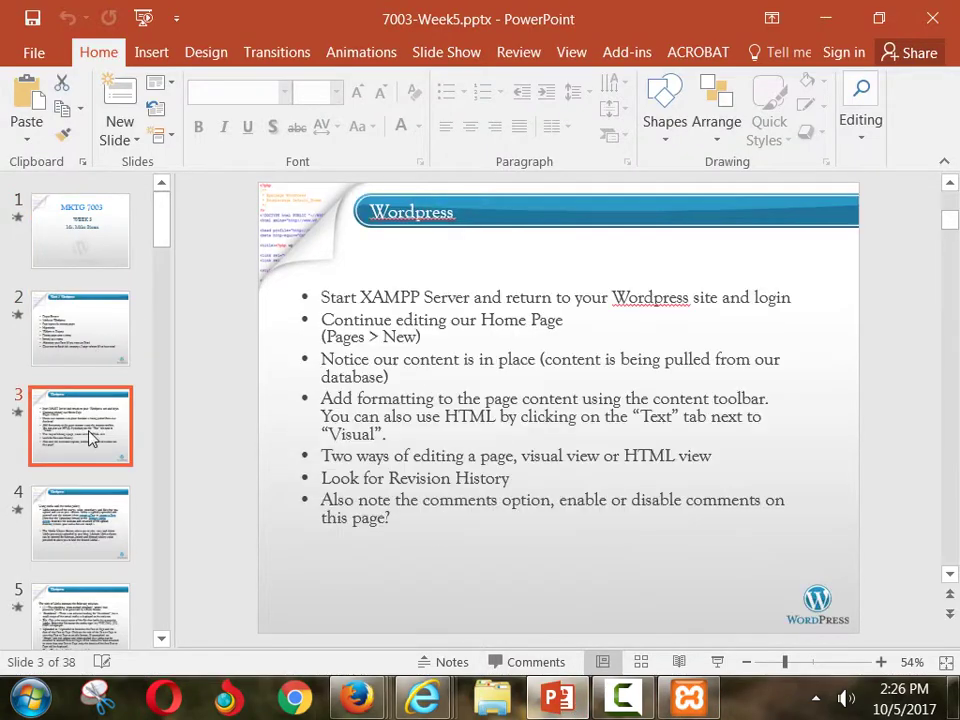
scroll(92, 424, "down", 2)
left_click(93, 485)
scroll(94, 486, "down", 1)
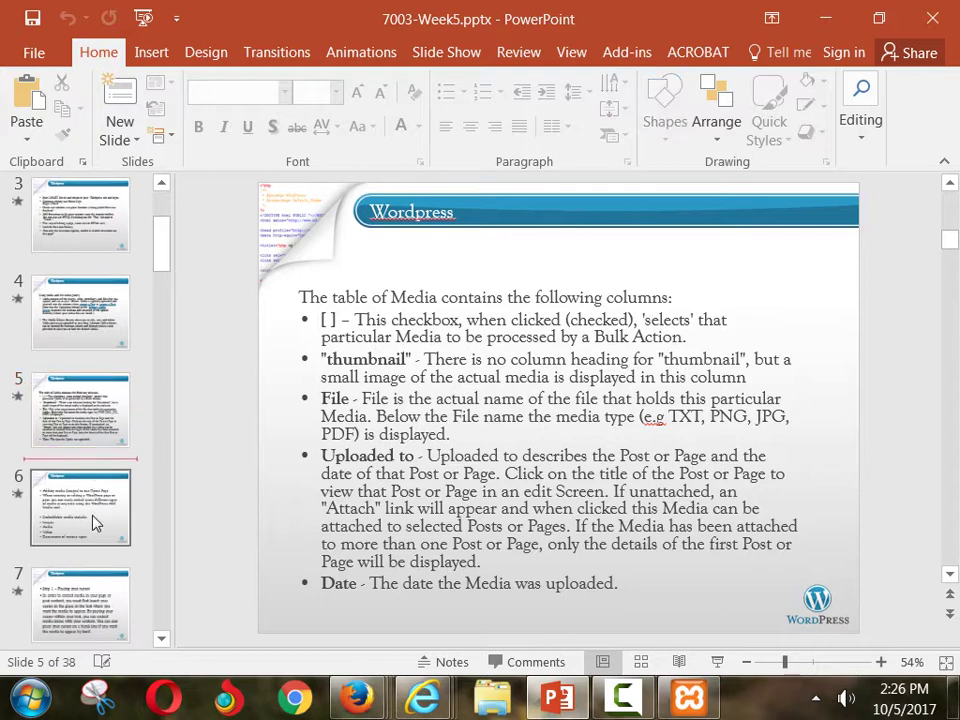
left_click(94, 530)
scroll(92, 530, "down", 1)
left_click(90, 515)
left_click(94, 579)
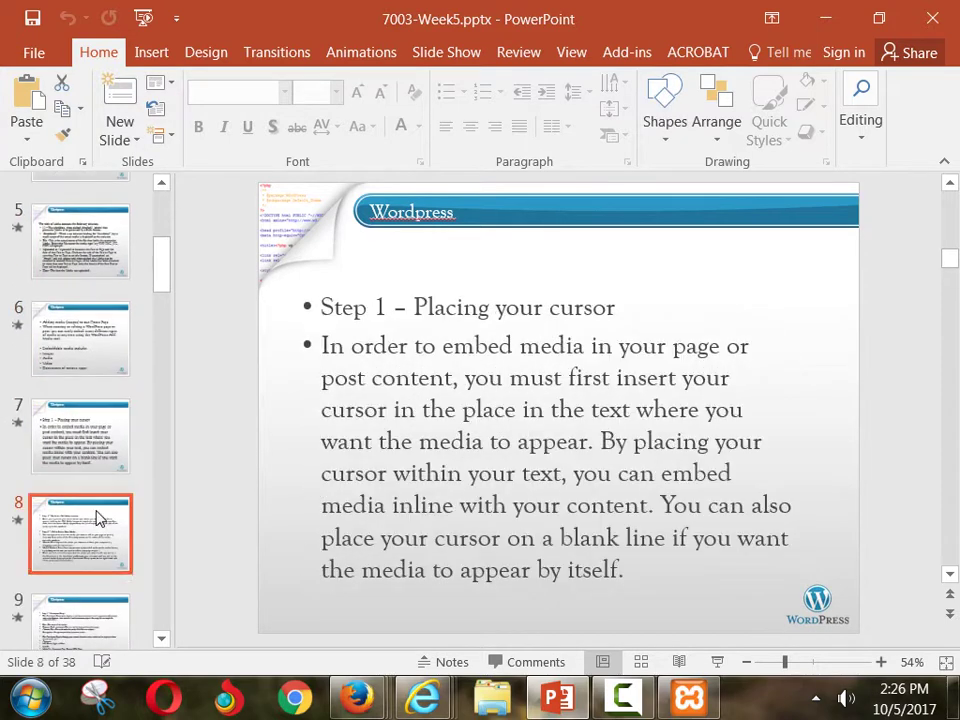
left_click(107, 580)
scroll(107, 555, "up", 5)
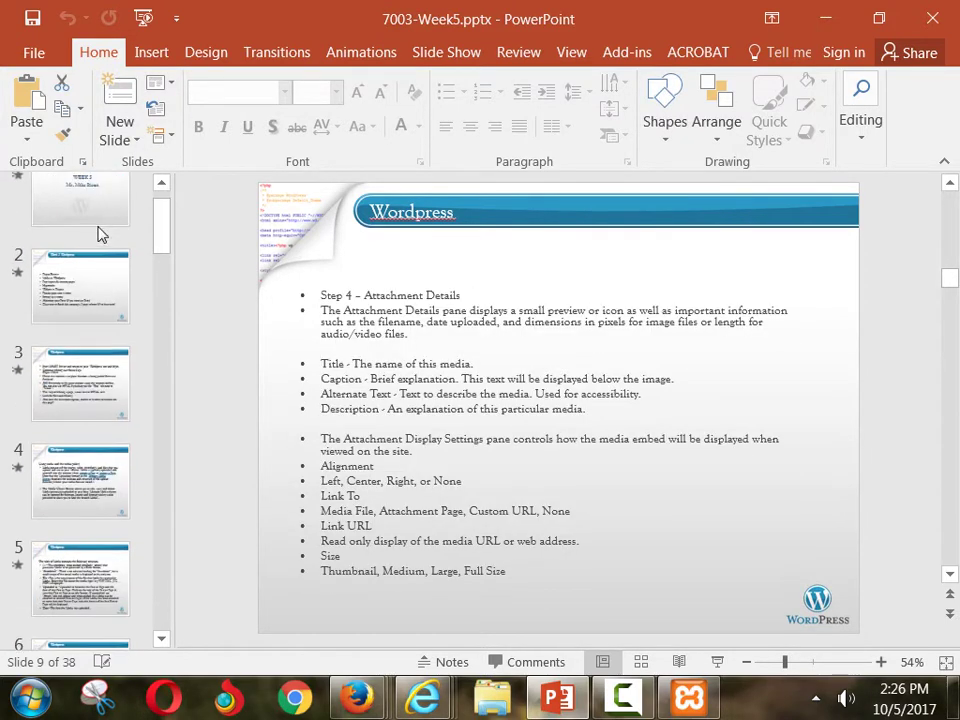
left_click(96, 260)
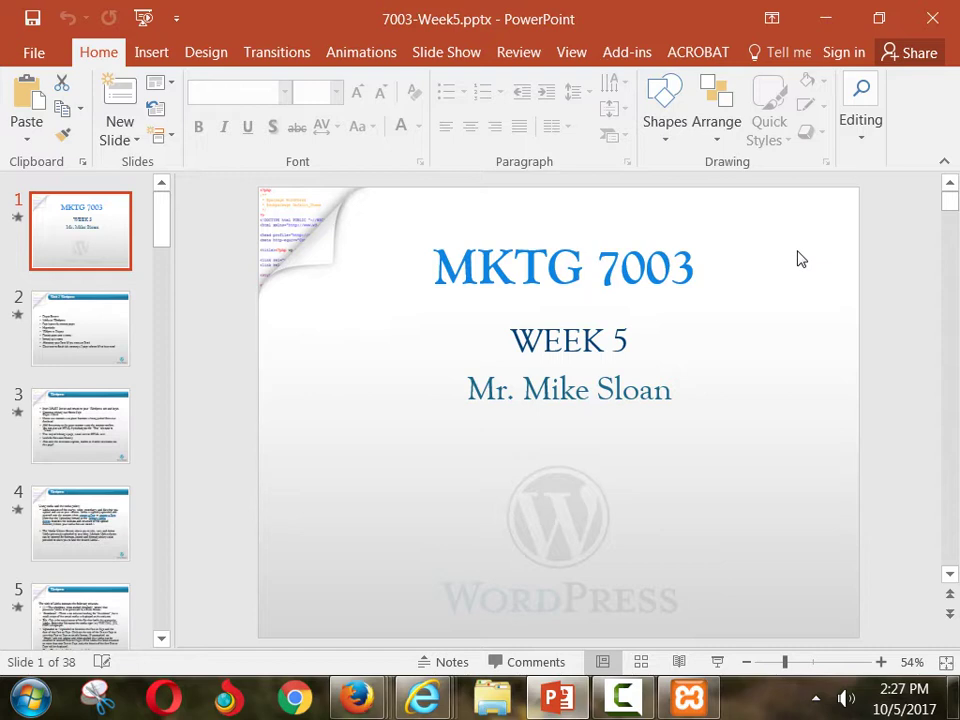
left_click(826, 21)
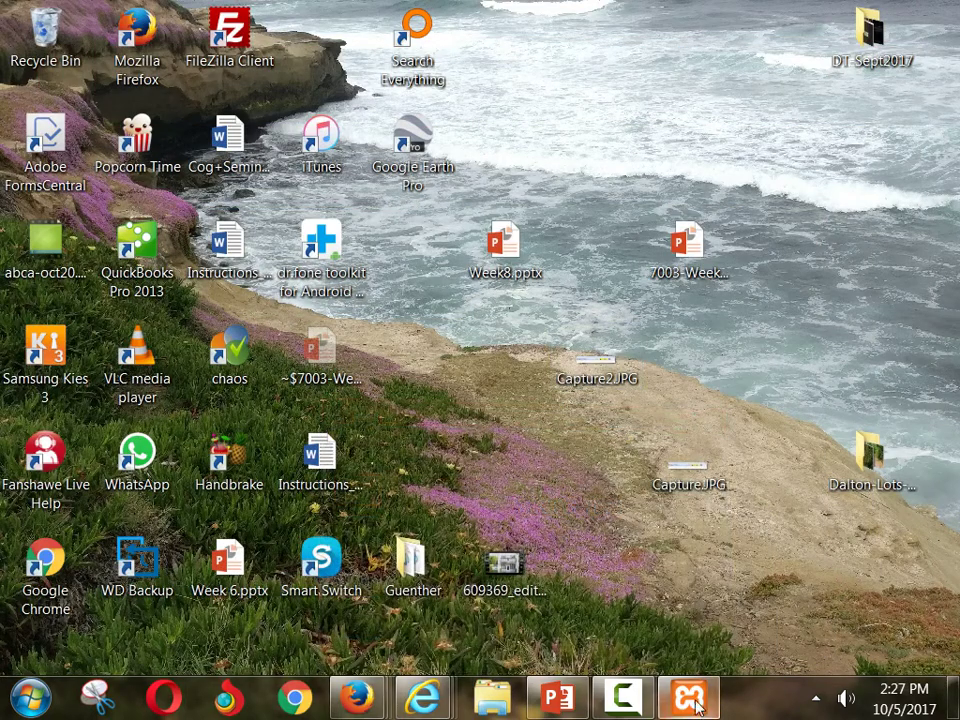
Bring back the XAMPP panel and close all Internet Explorer windows and tabs.
left_click(701, 705)
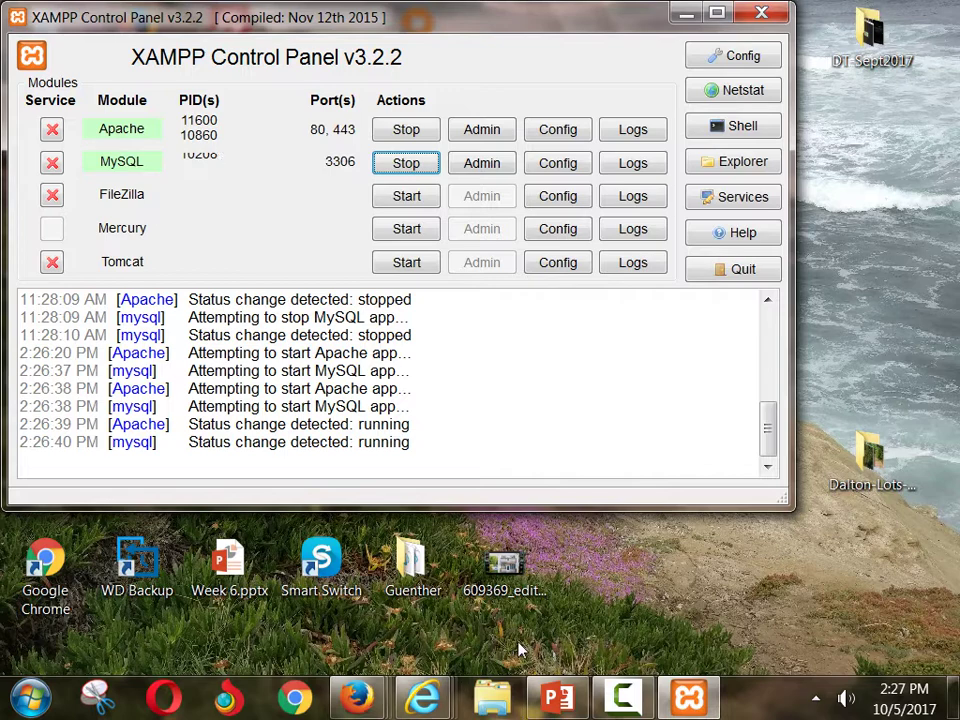
mouse_move(437, 705)
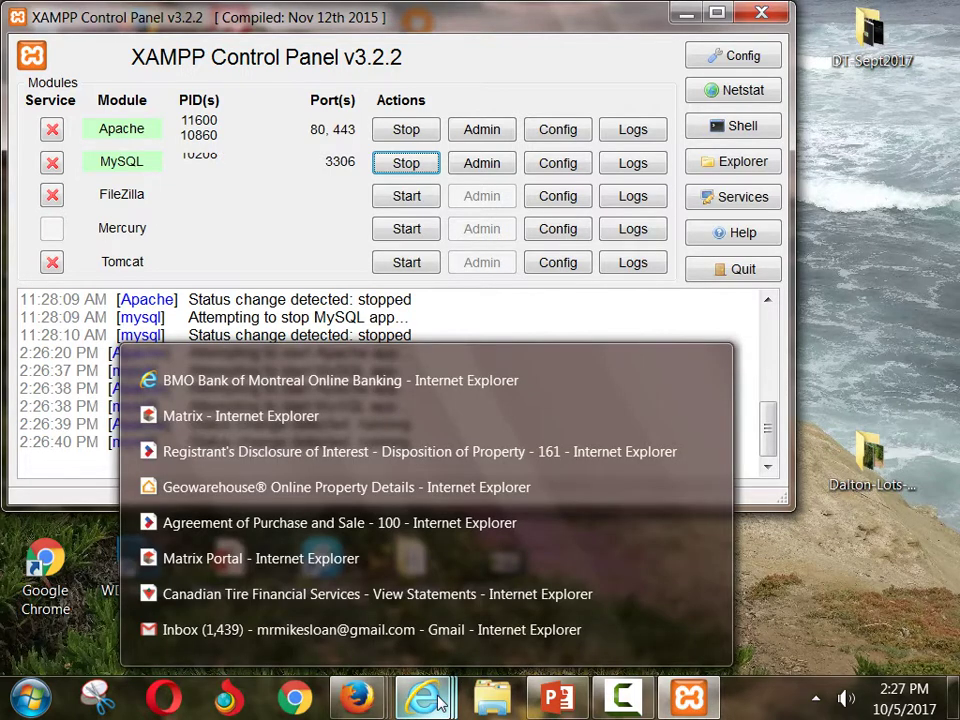
mouse_move(352, 700)
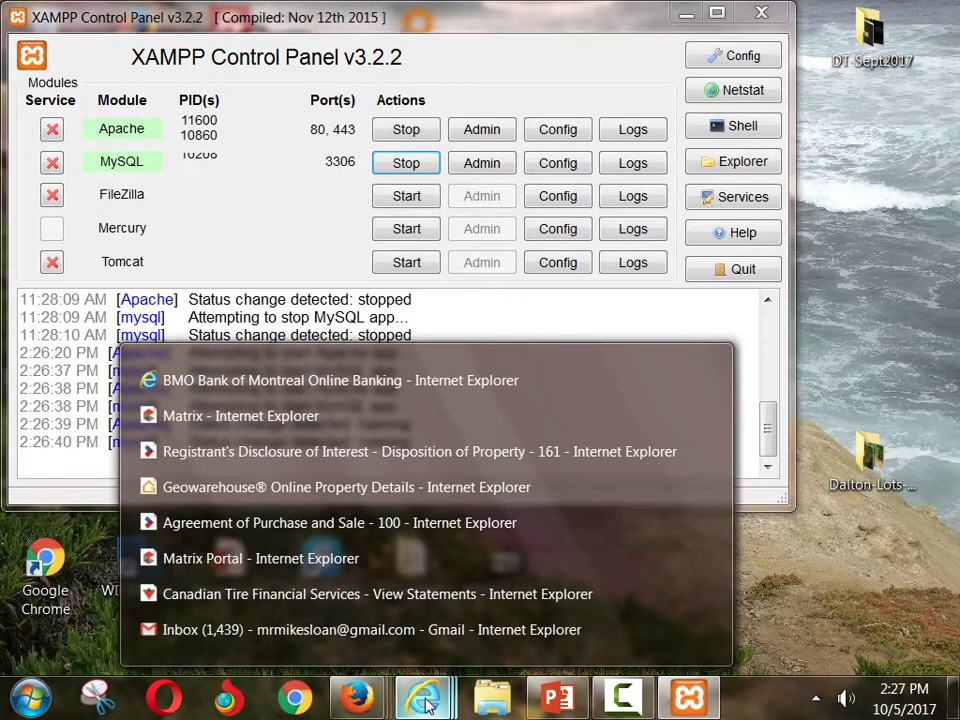
right_click(427, 703)
left_click(372, 680)
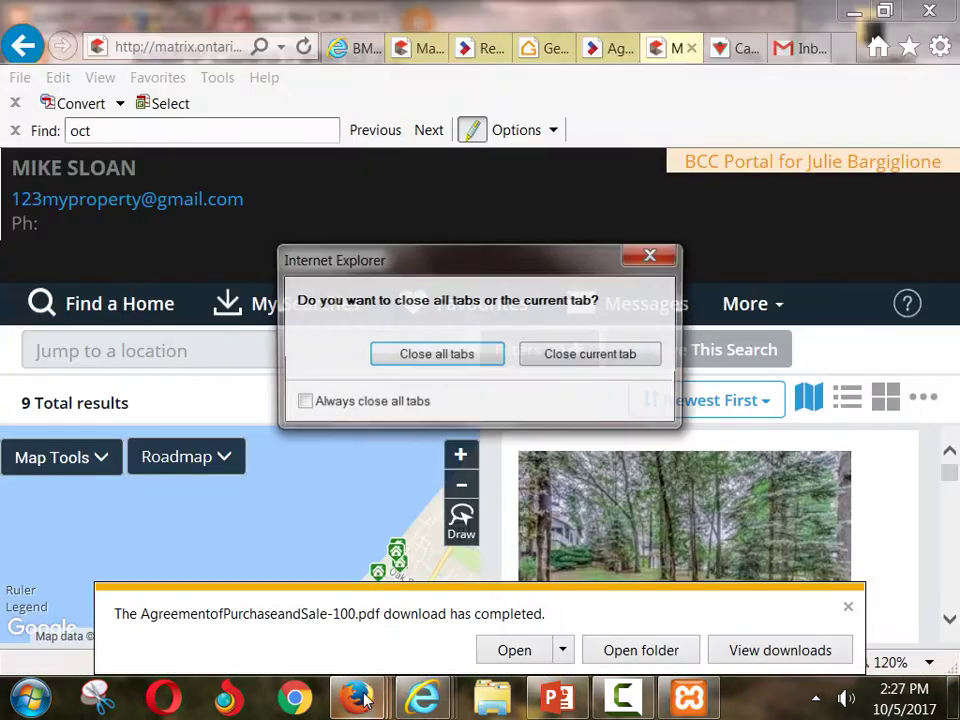
left_click(482, 362)
Load the XAMPP dashboard at localhost, open phpMyAdmin, then switch to the Week 5 tab.
mouse_move(358, 700)
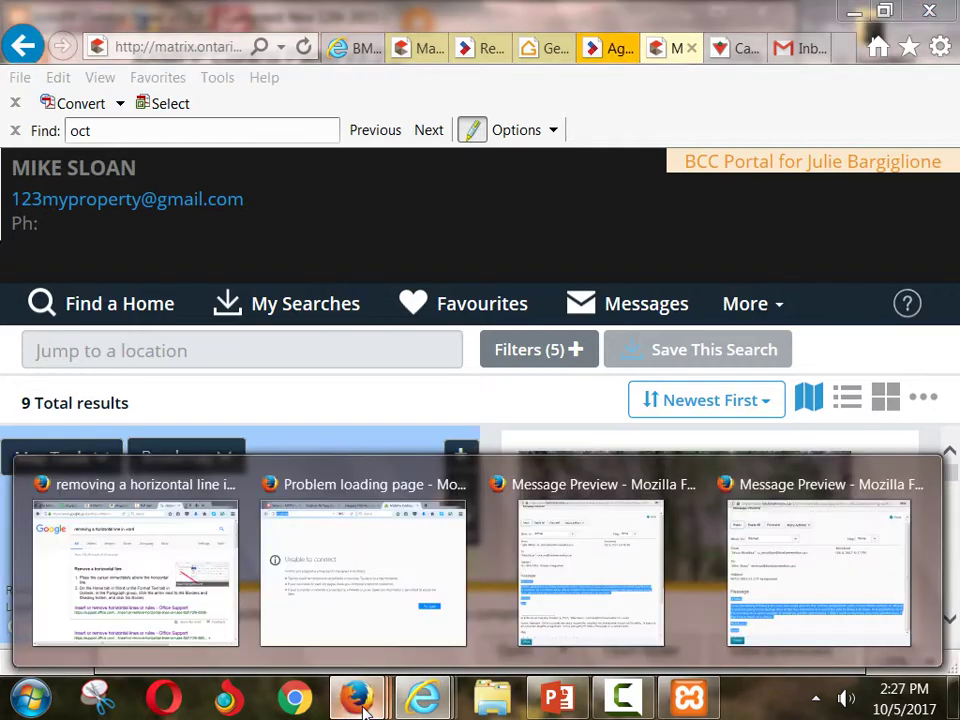
mouse_move(373, 548)
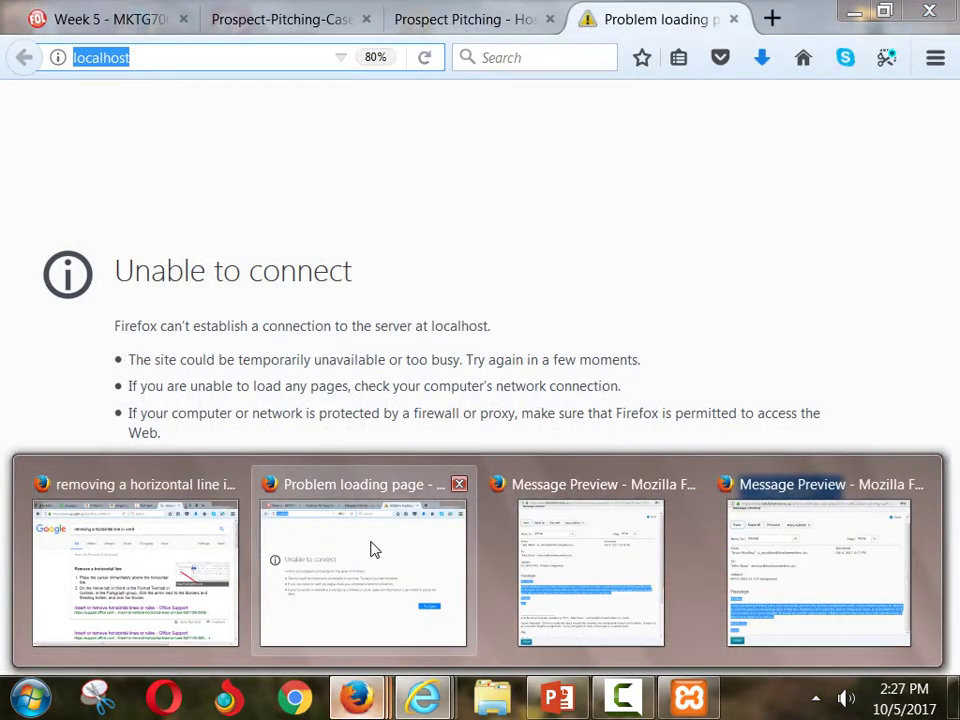
left_click(133, 561)
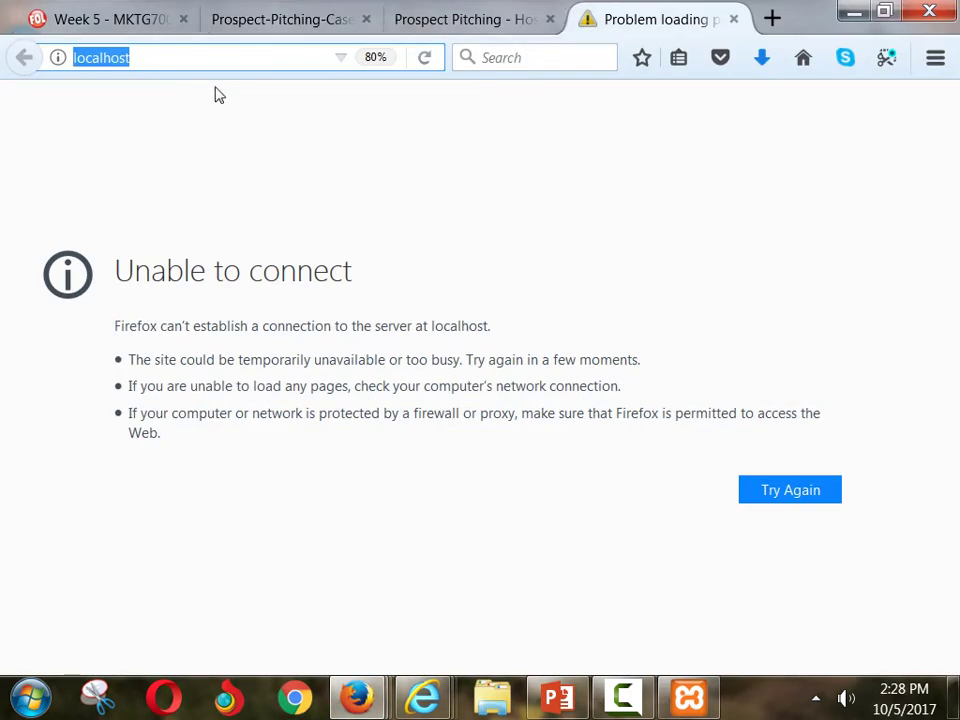
type("l")
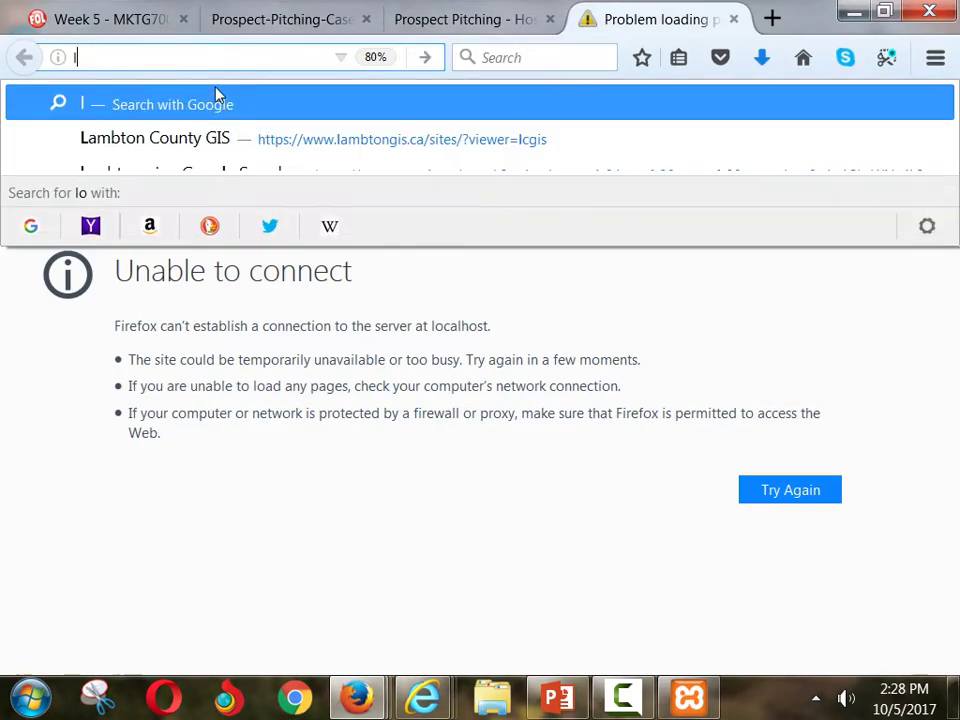
type("ocalhost")
key("Return")
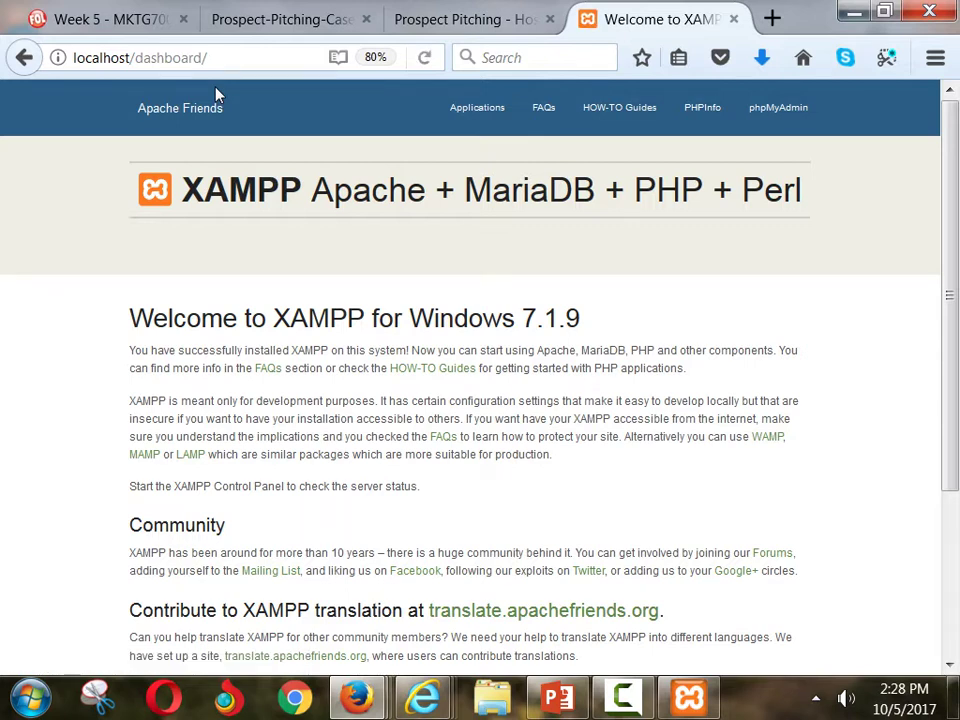
left_click(778, 107)
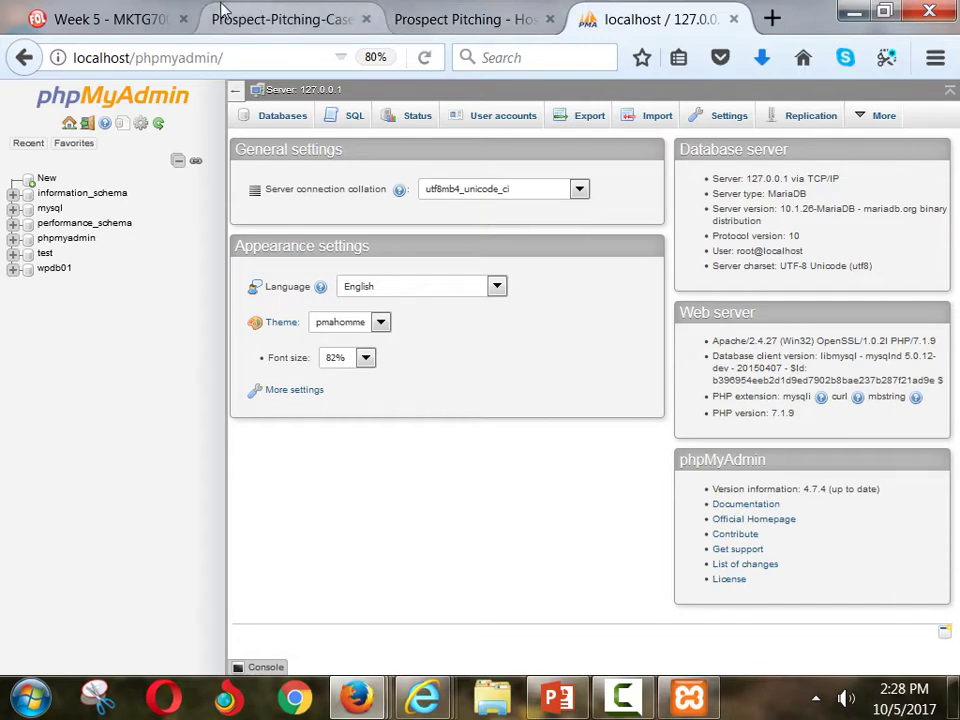
left_click(56, 24)
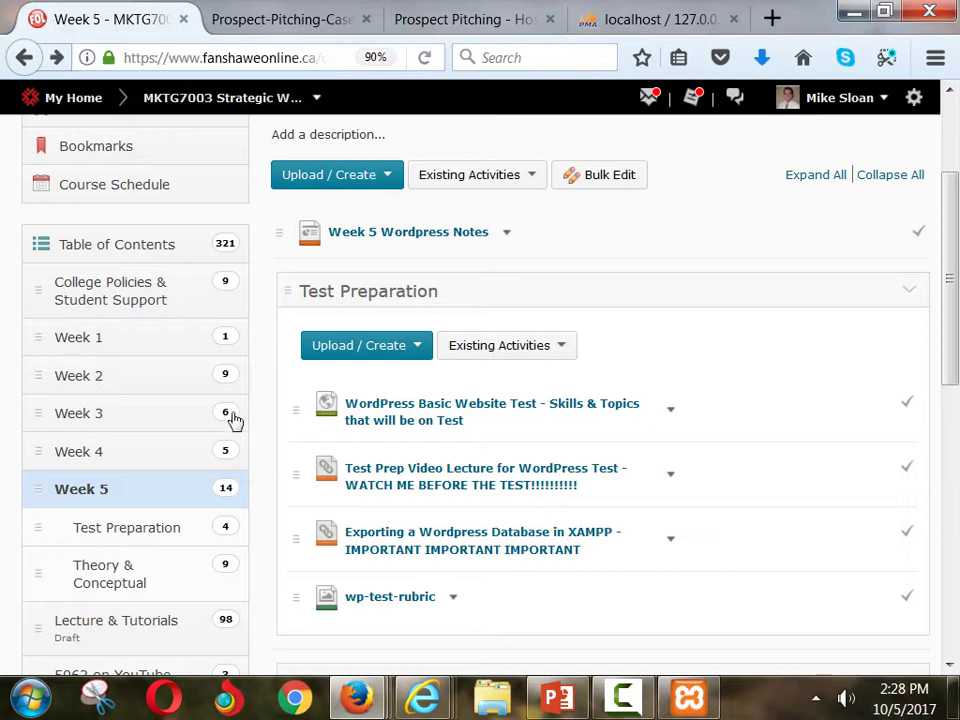
Browse Weeks 4 and 3, review the MAC Fixes for Installing Themes & Plugins page, and return.
left_click(160, 452)
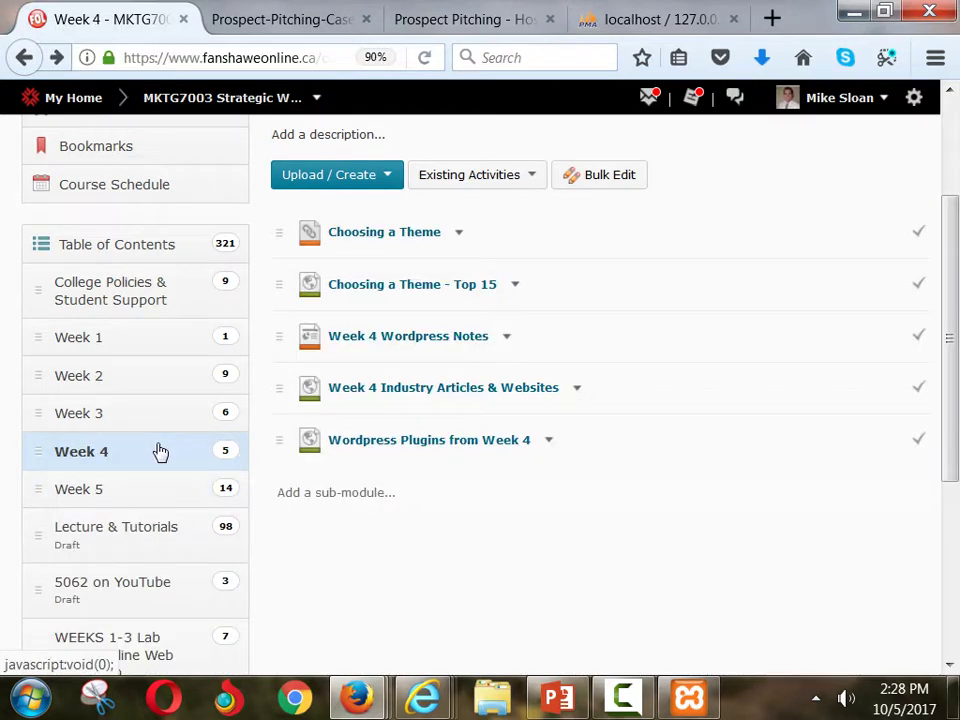
left_click(162, 420)
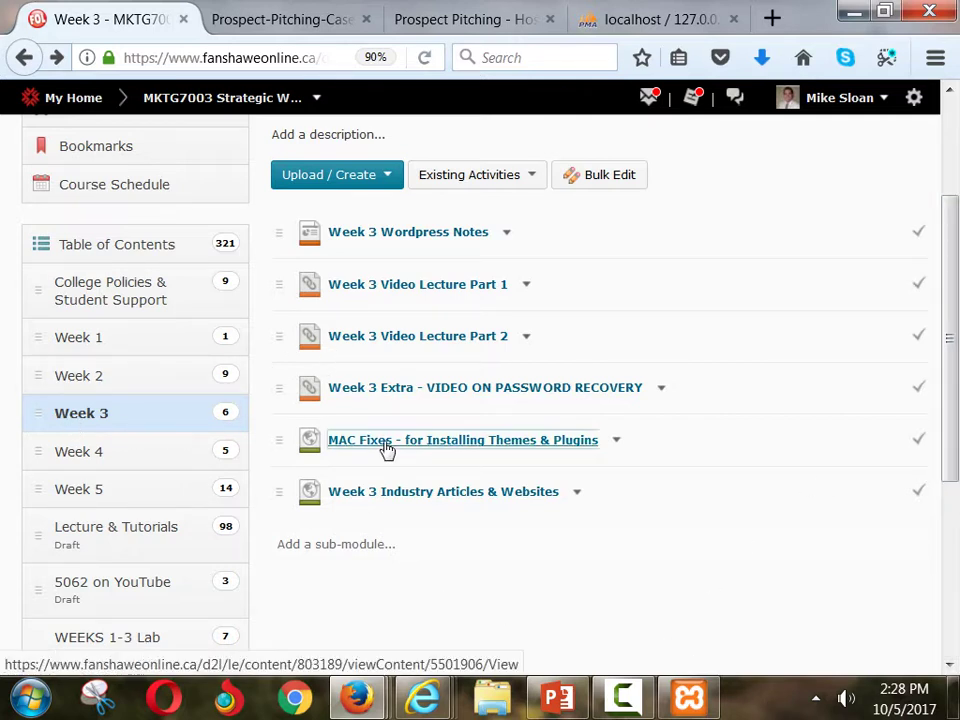
left_click(343, 441)
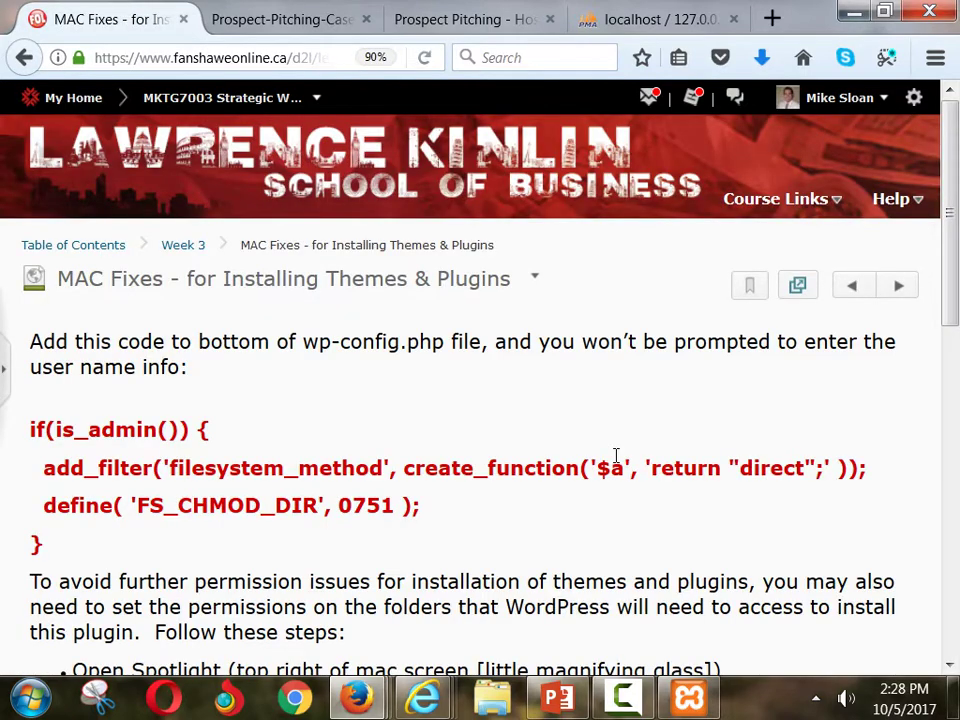
scroll(612, 462, "down", 6)
scroll(30, 93, "up", 4)
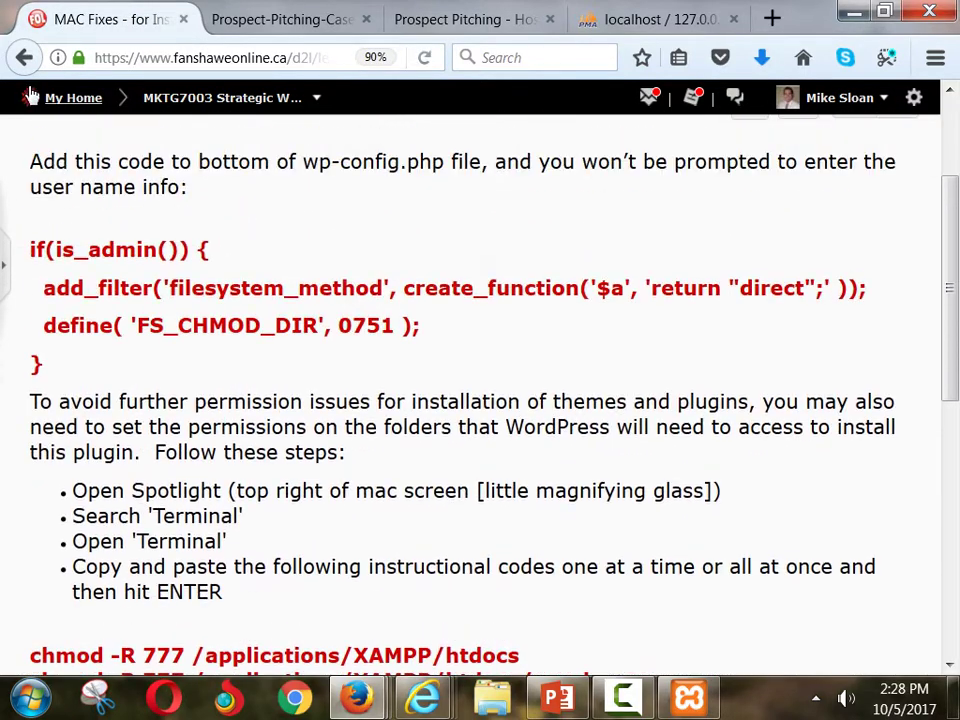
key("alt+Left")
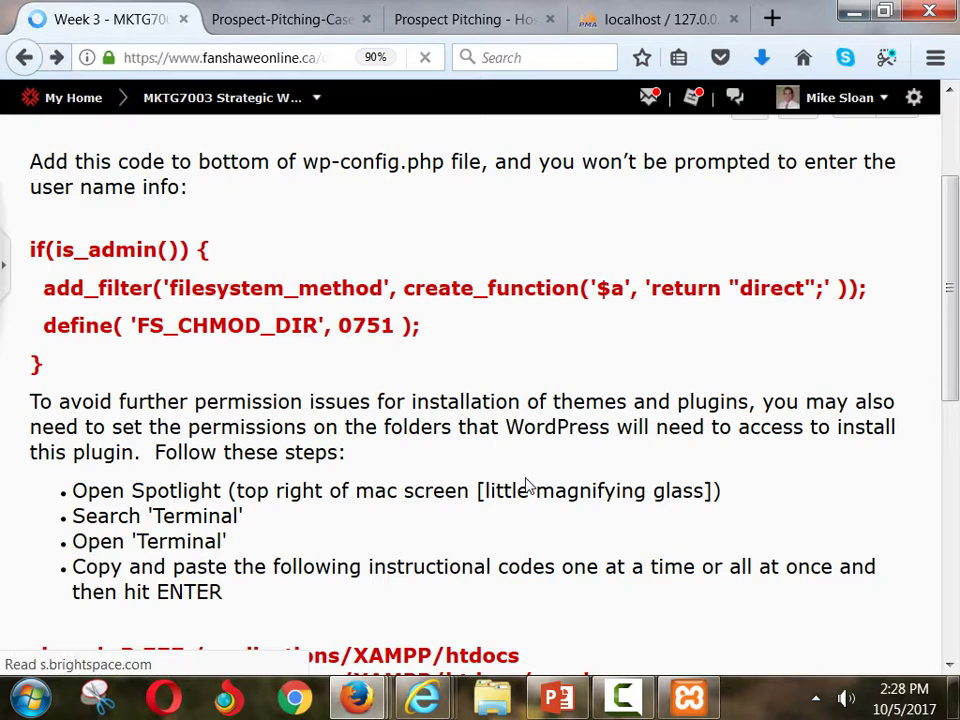
In Week 2, review the Fix for Mac Users with Newer Operating Systems page, then return.
left_click(180, 388)
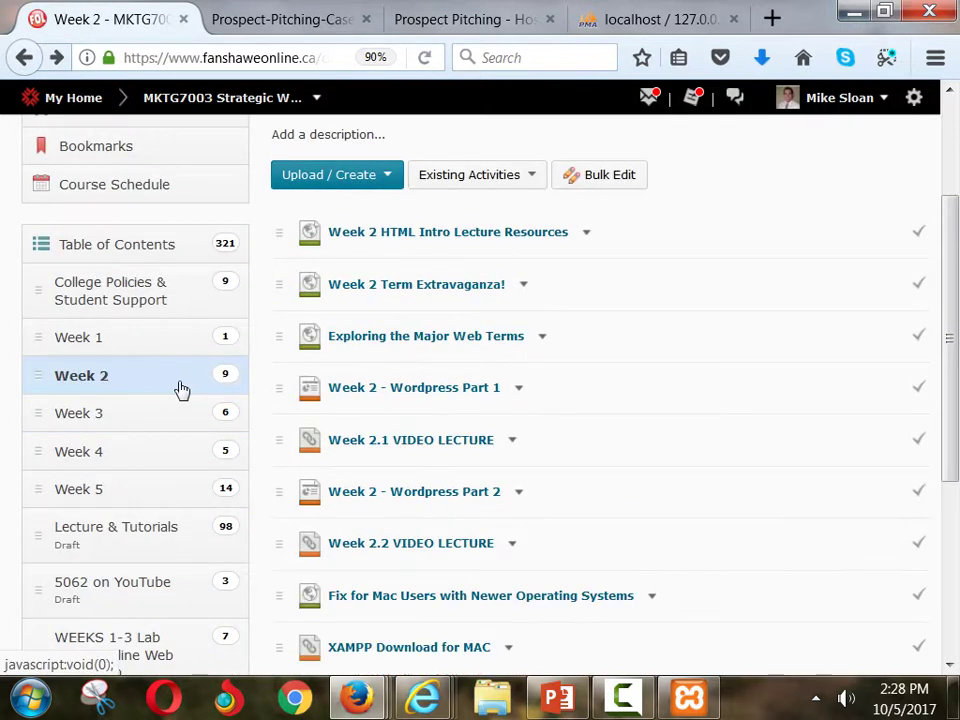
scroll(600, 470, "down", 3)
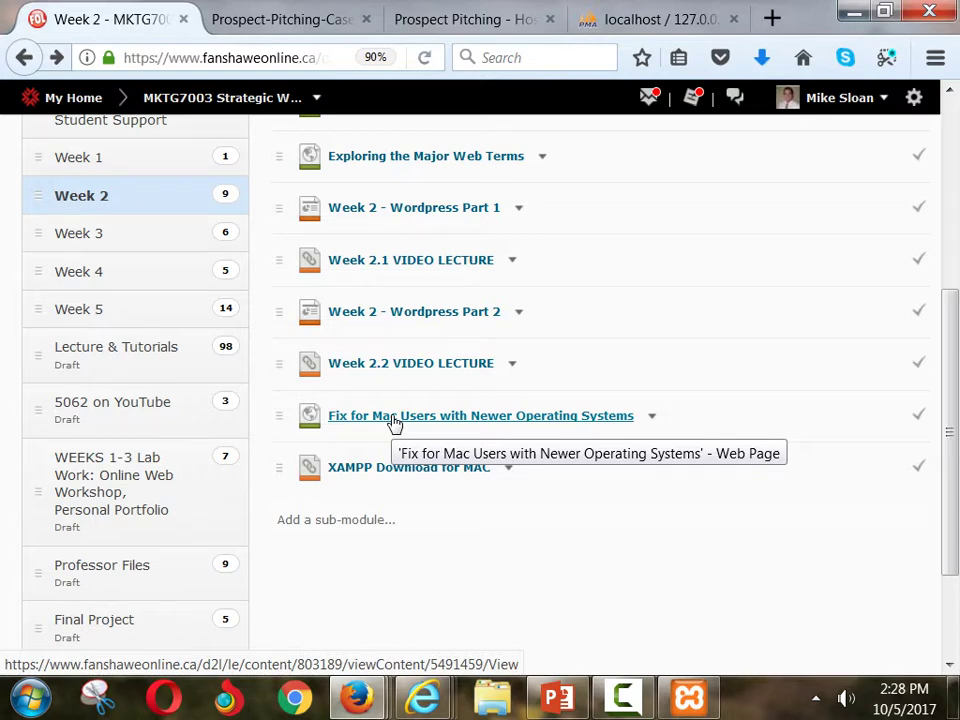
left_click(454, 421)
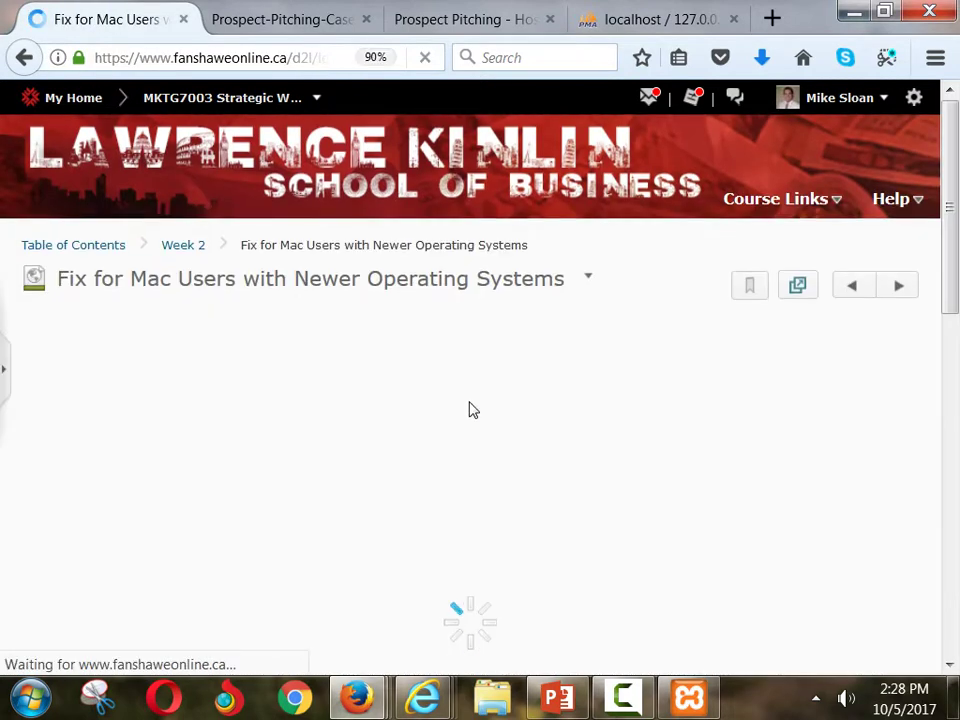
scroll(471, 405, "down", 2)
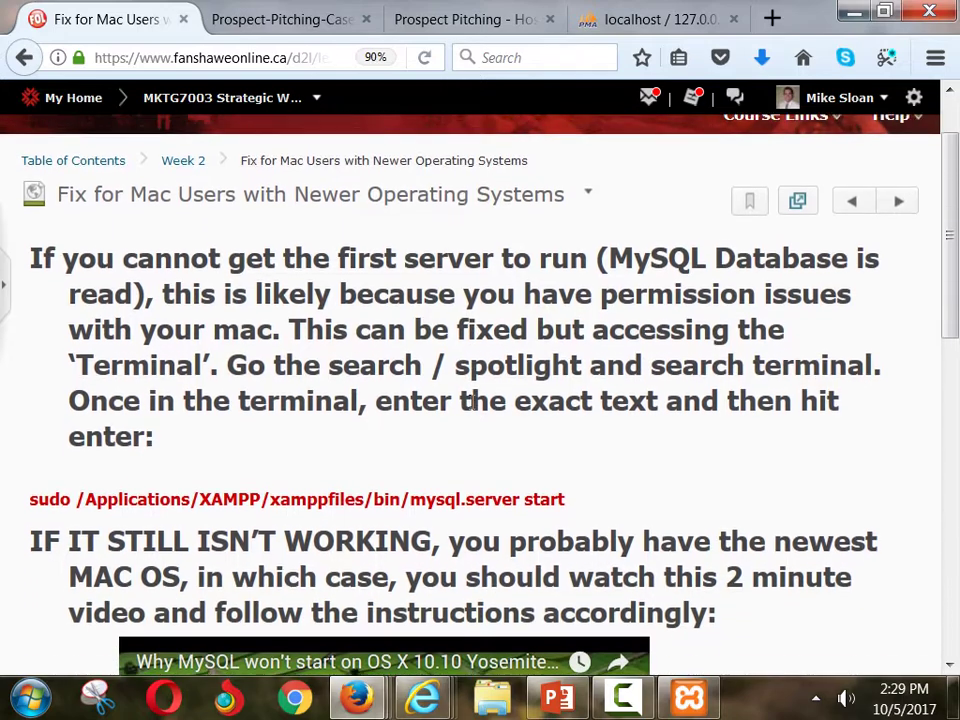
scroll(430, 470, "down", 5)
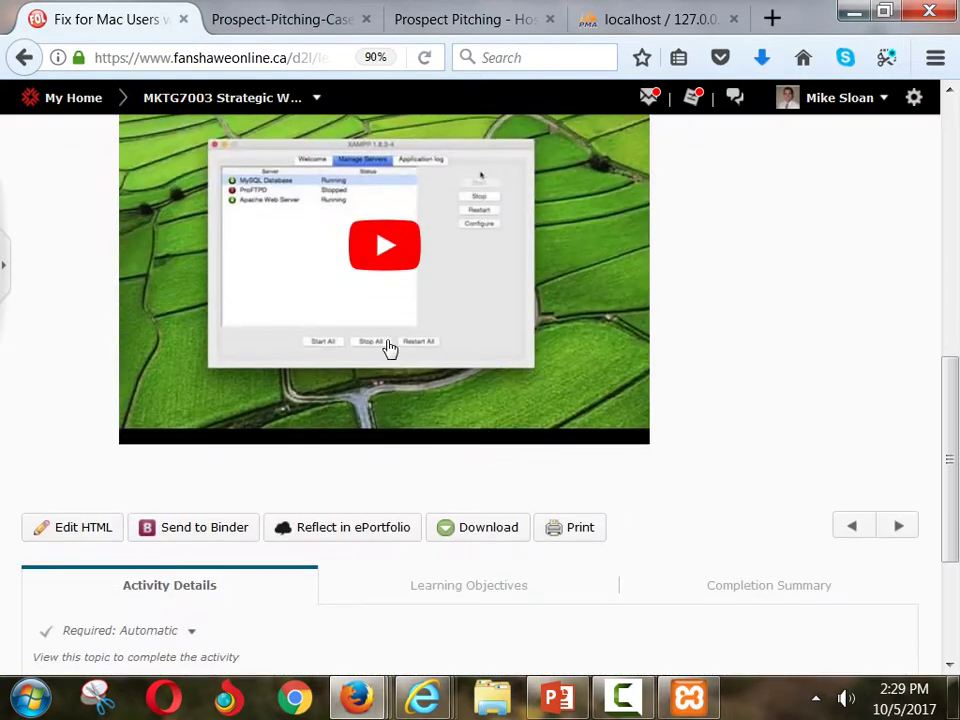
scroll(377, 354, "up", 2)
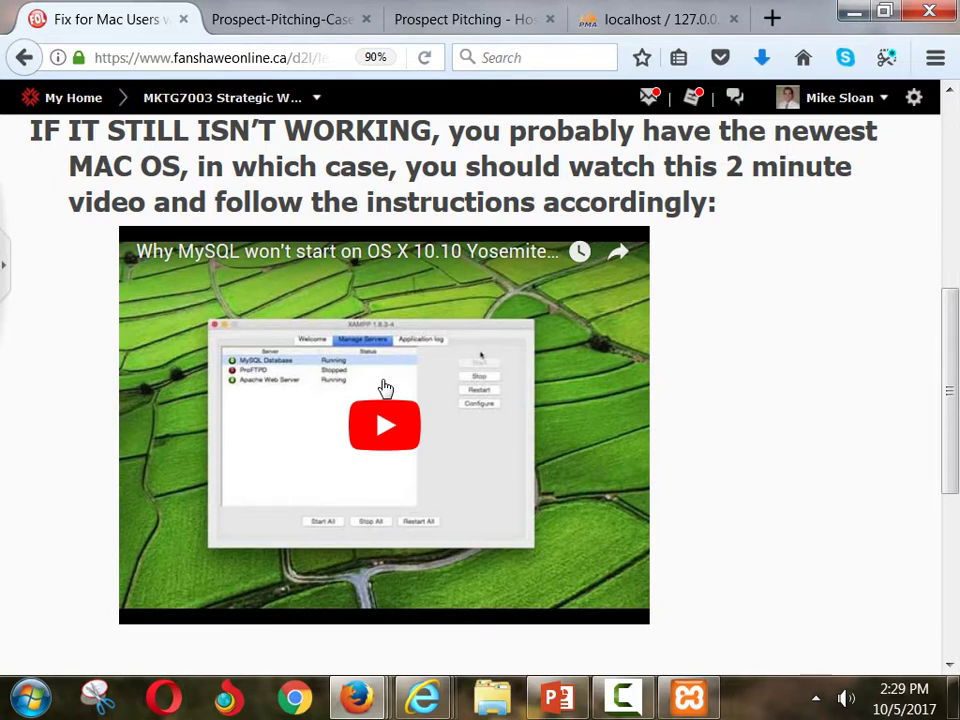
left_click(24, 58)
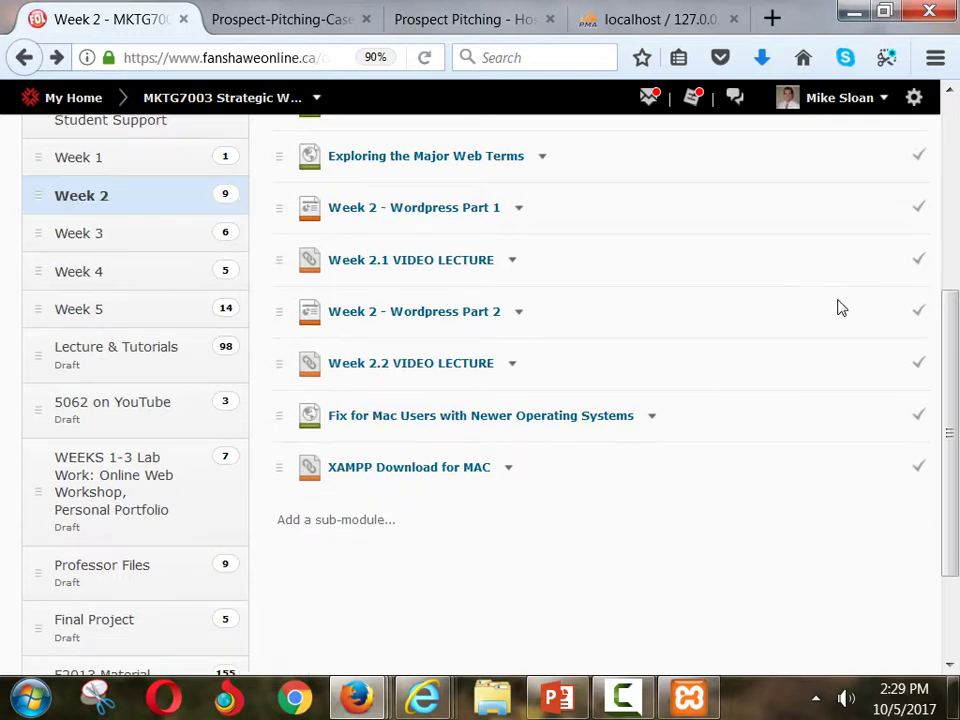
Check the XAMPP Control Panel, then minimize it.
mouse_move(700, 697)
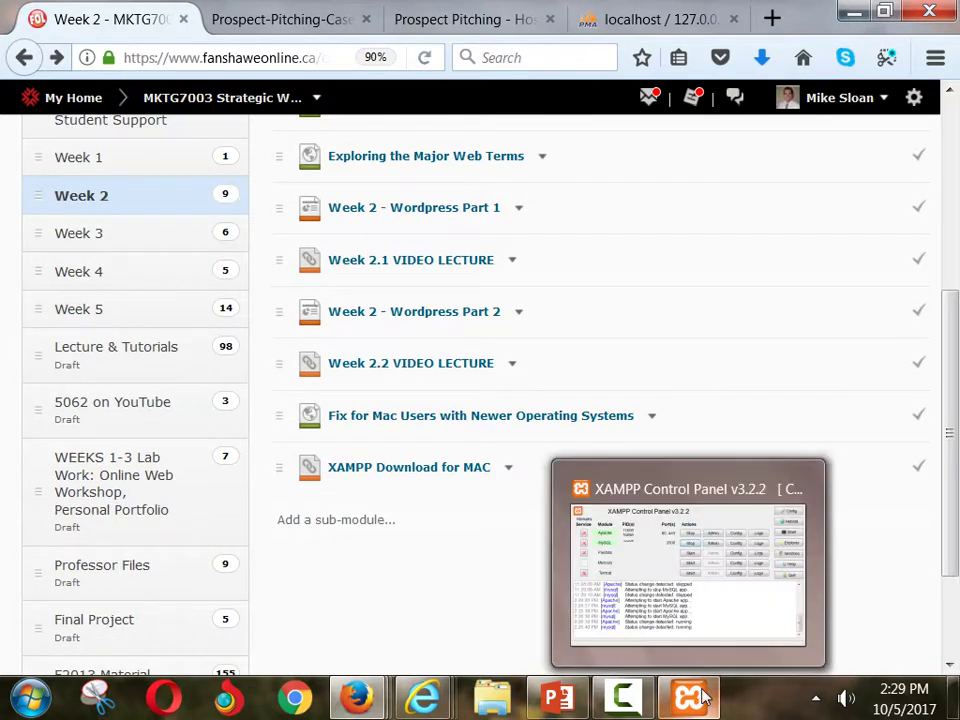
left_click(700, 640)
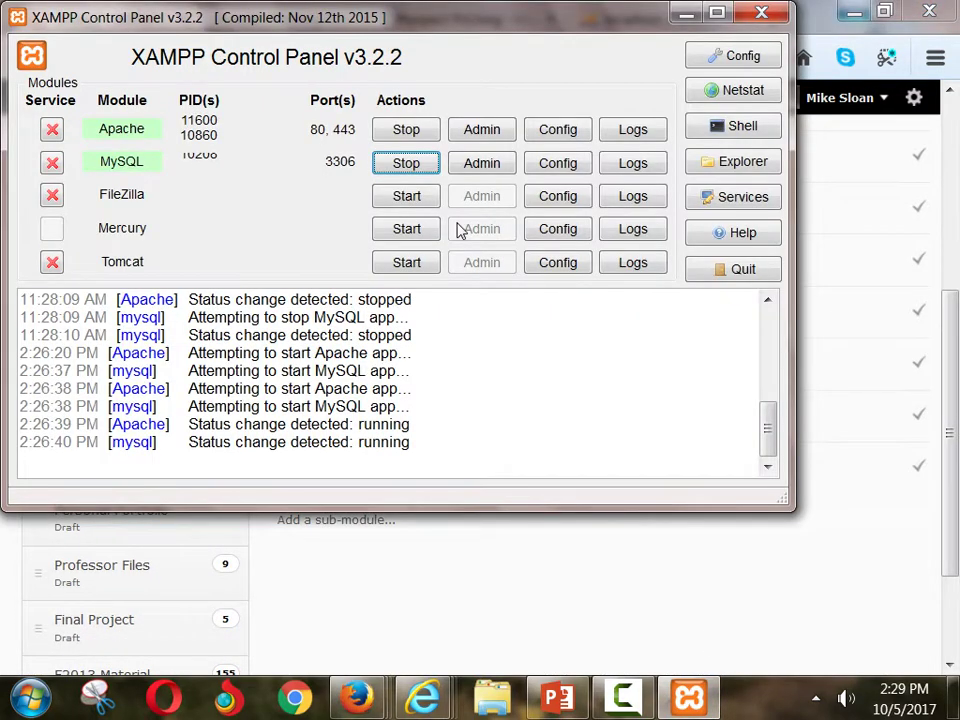
left_click(688, 20)
Load plain localhost in Firefox and go to phpMyAdmin from the XAMPP dashboard.
left_click(660, 19)
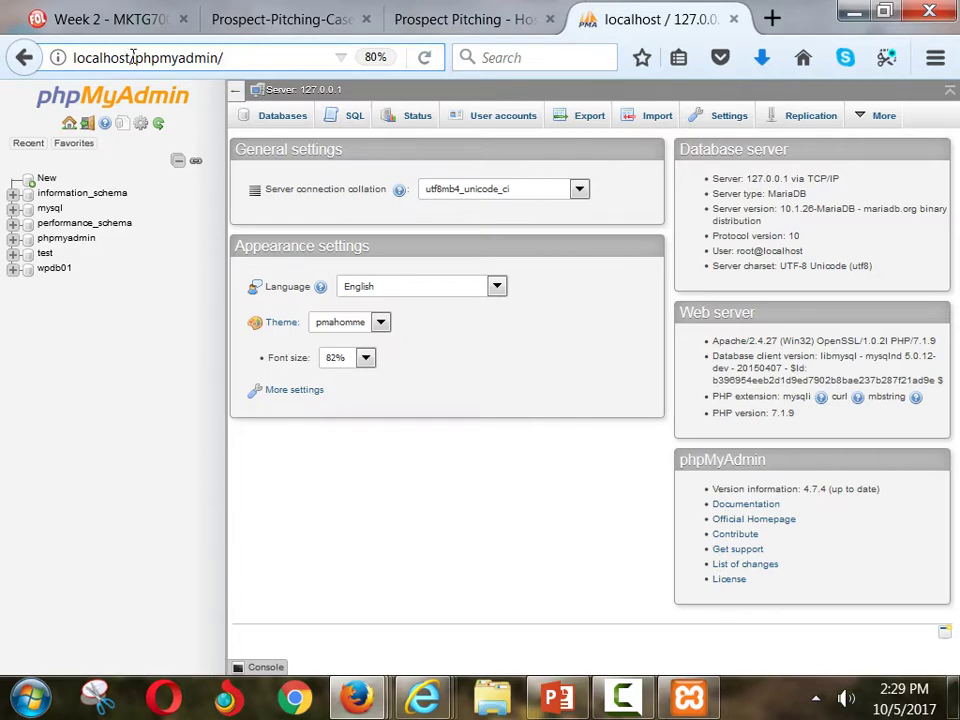
left_click_drag(132, 57, 300, 56)
key("BackSpace")
type(":")
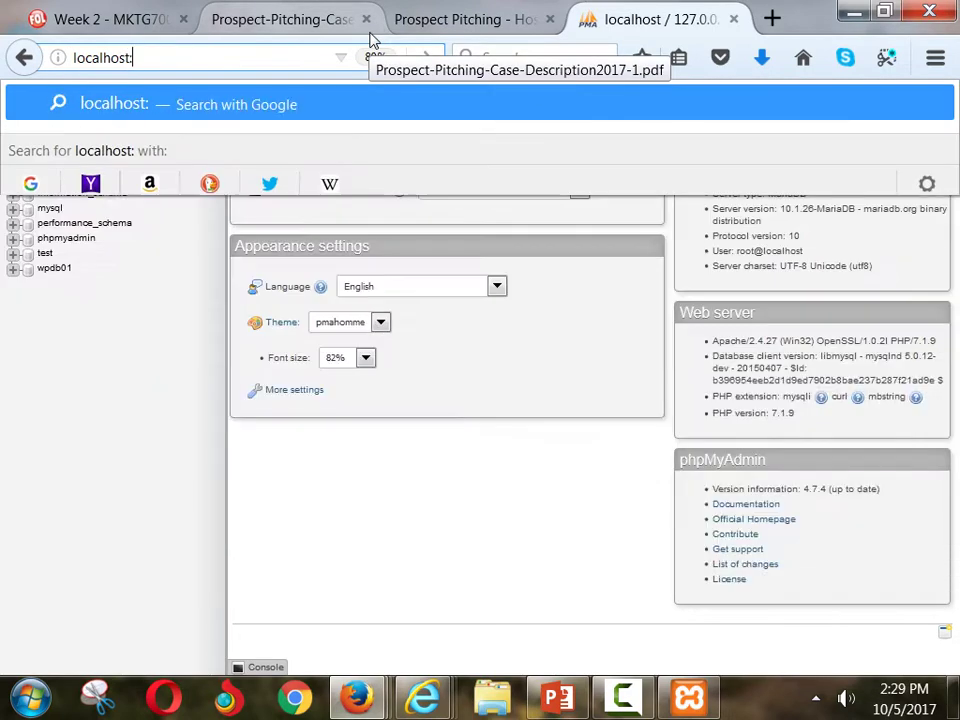
type("8080")
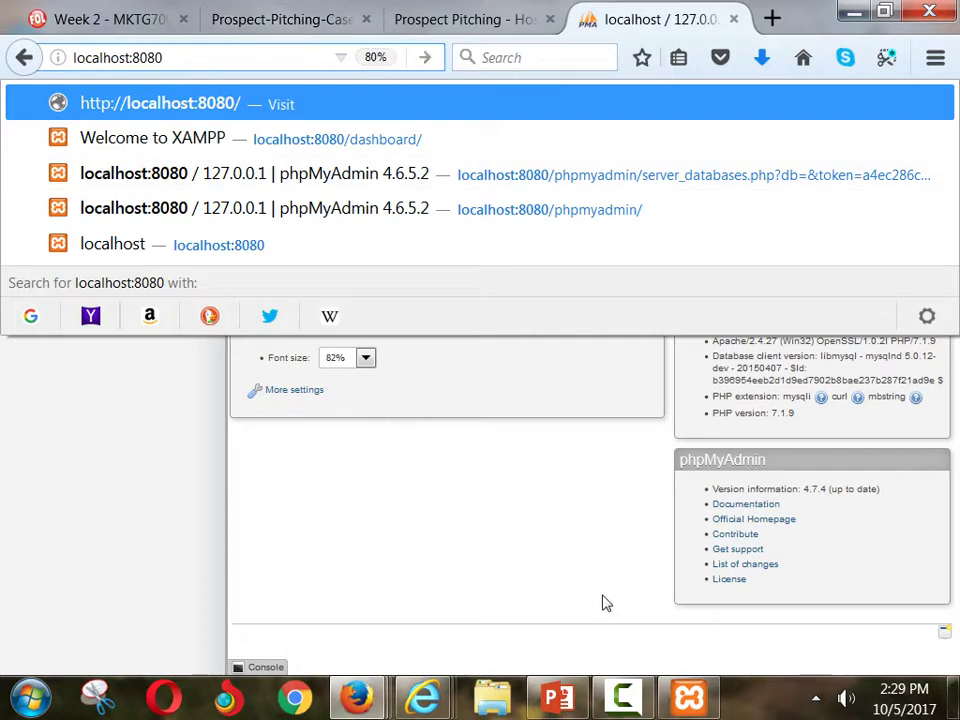
key("BackSpace")
key("BackSpace")
key("BackSpace")
key("BackSpace")
key("BackSpace")
key("Return")
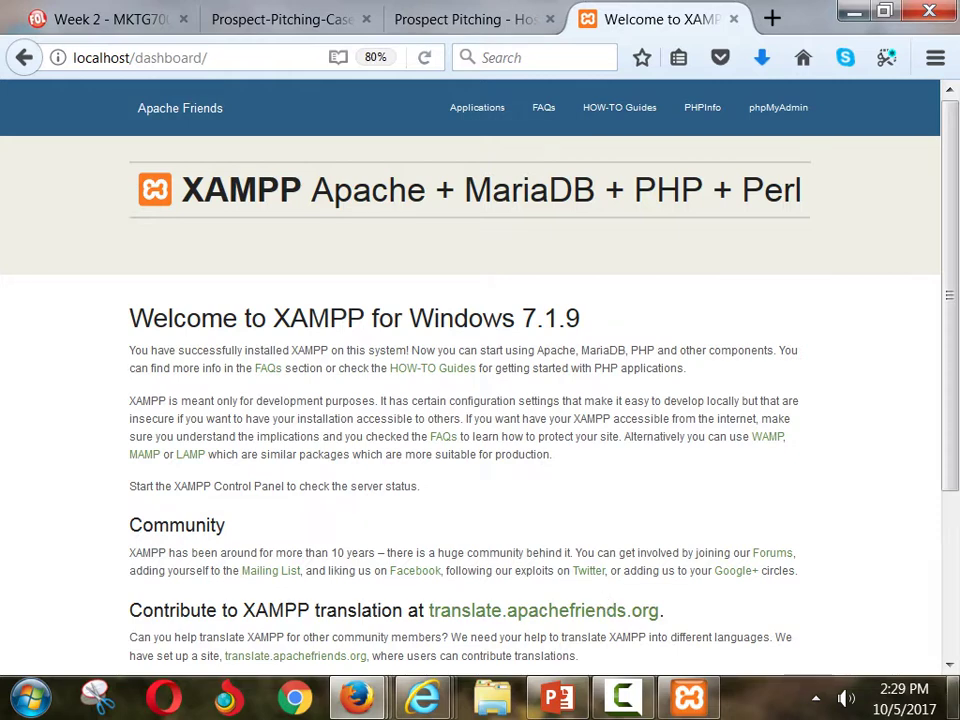
left_click(778, 112)
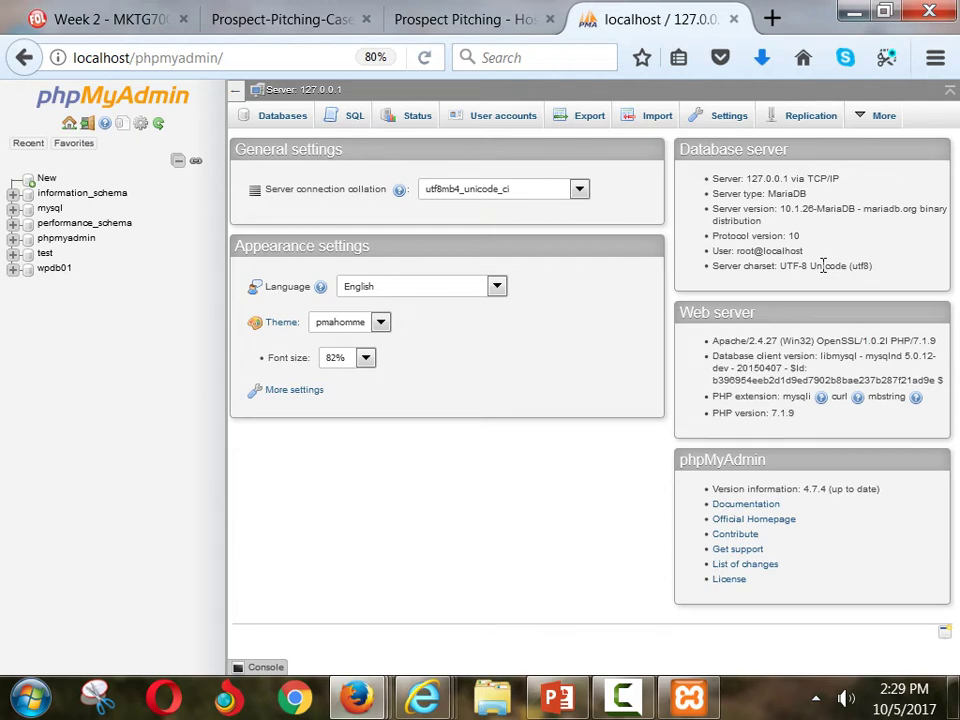
On the Databases tab, enter superawesometest, choose utf8_general_ci collation, and create it.
left_click(262, 117)
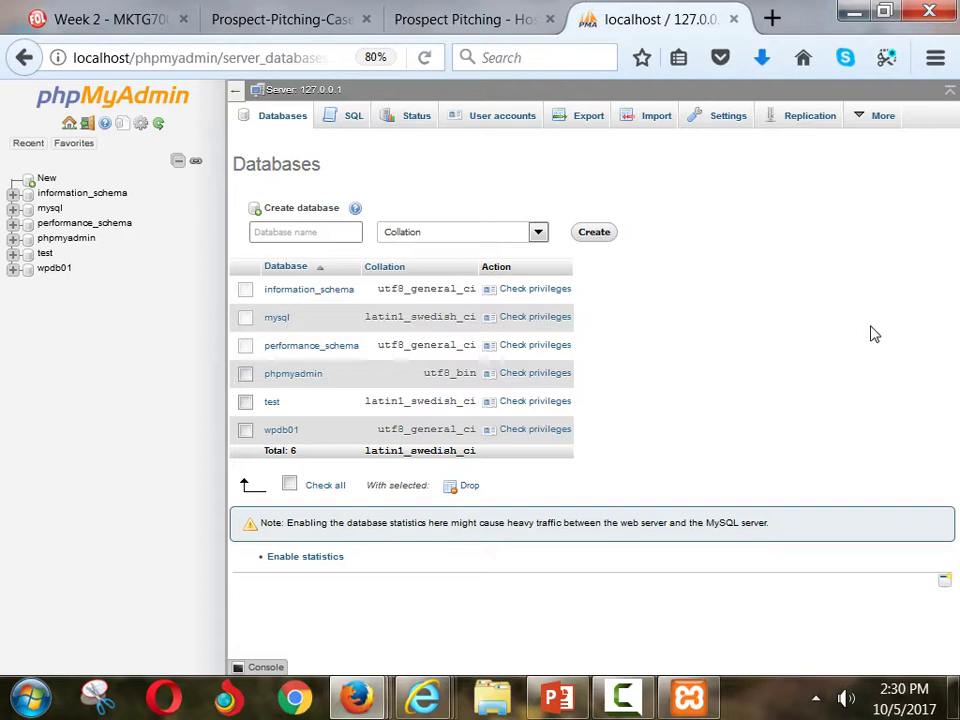
type("superawes")
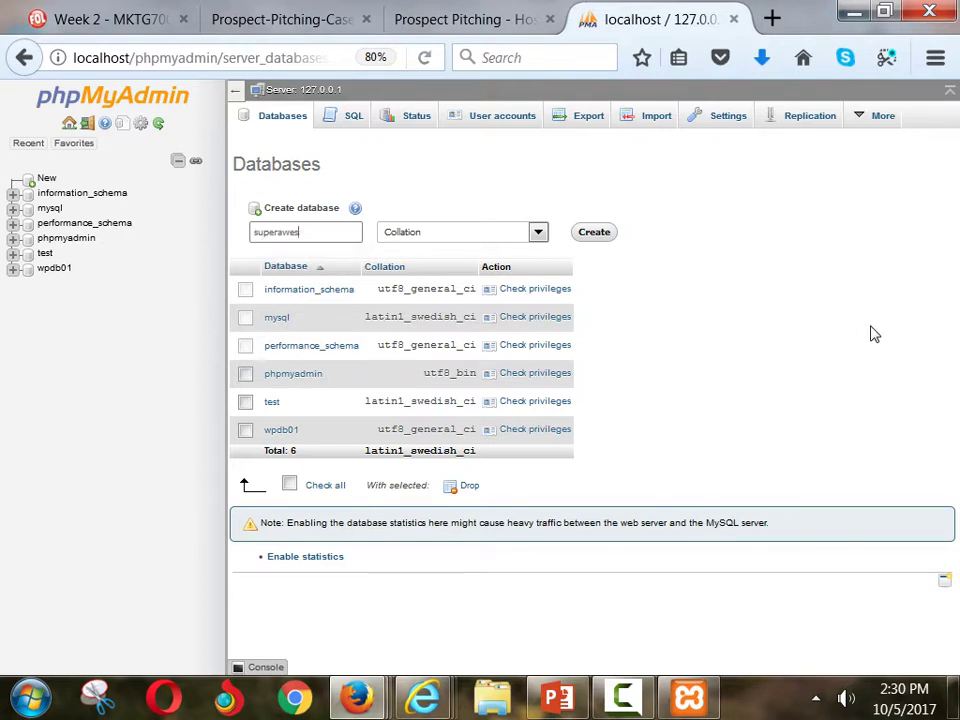
type("ometest")
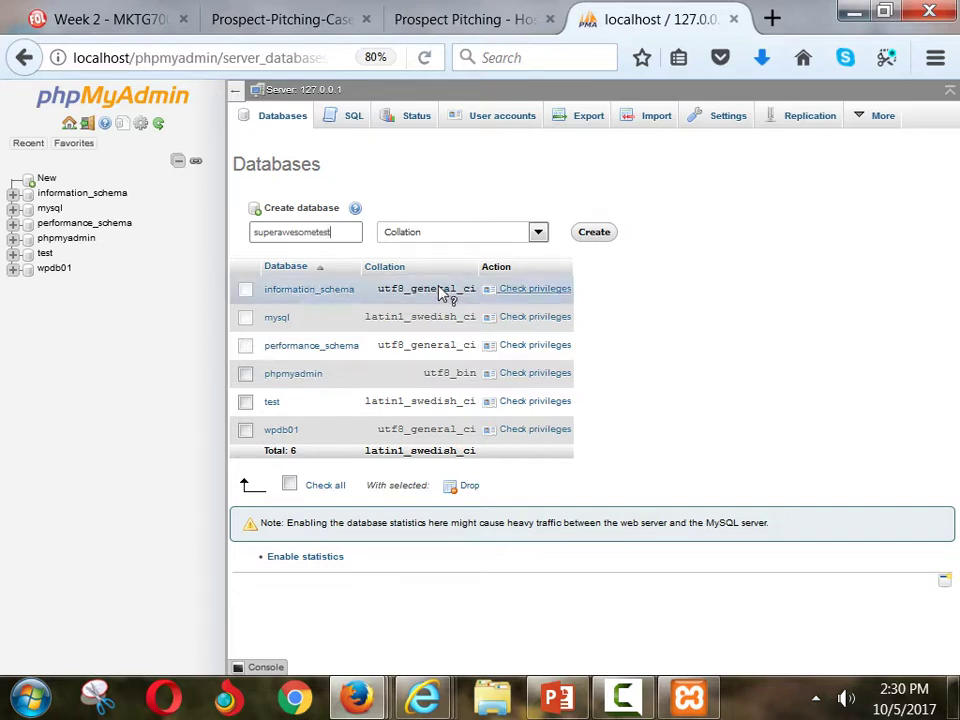
double_click(327, 239)
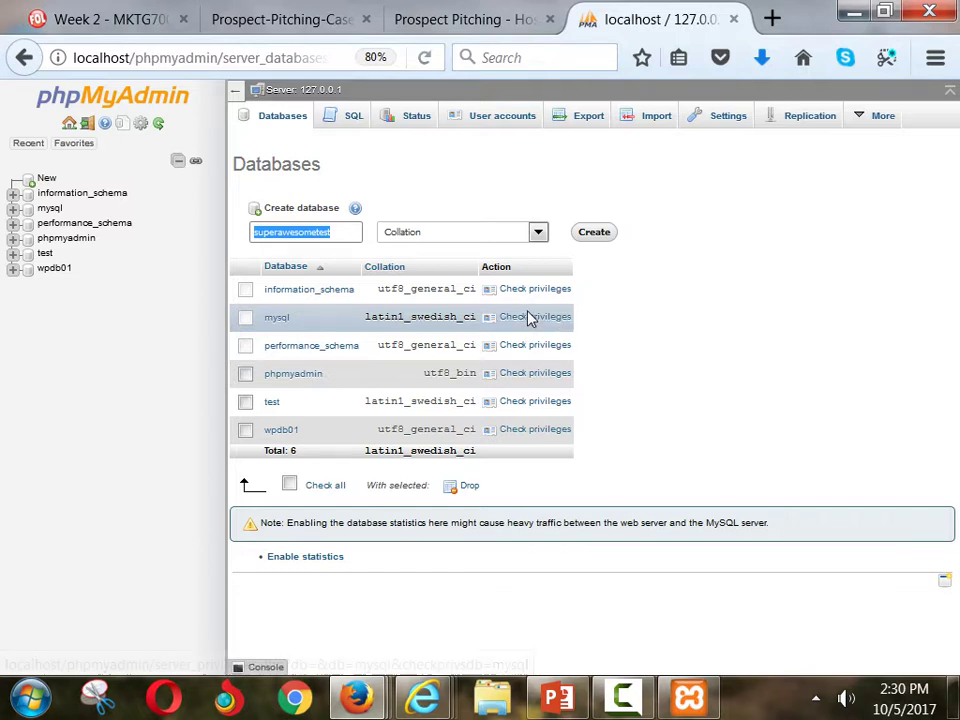
key("ctrl+x")
key("ctrl+v")
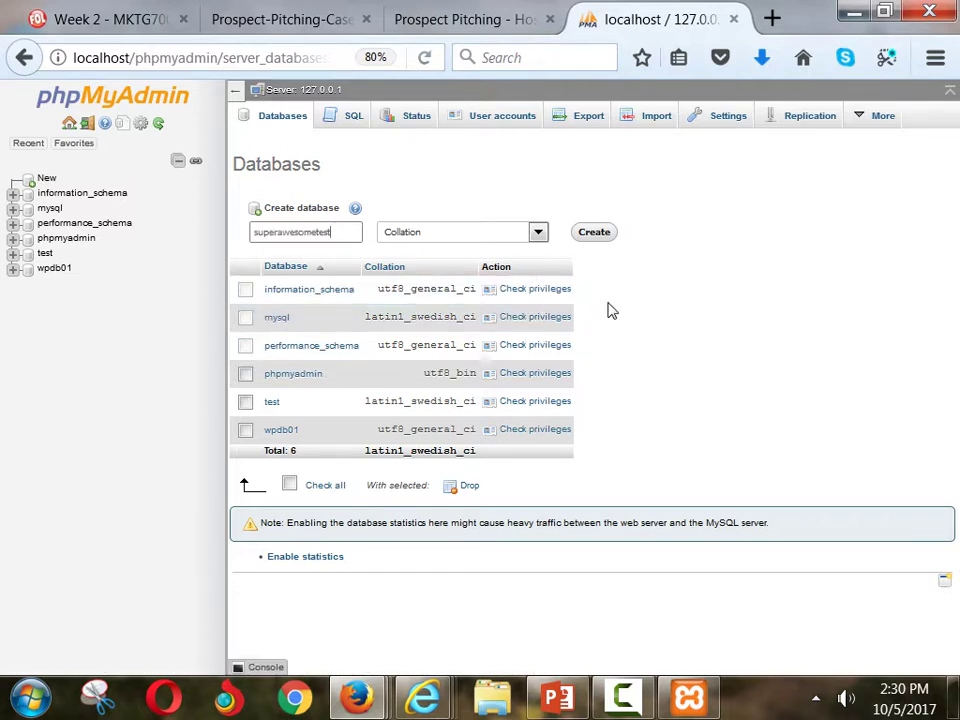
left_click(538, 233)
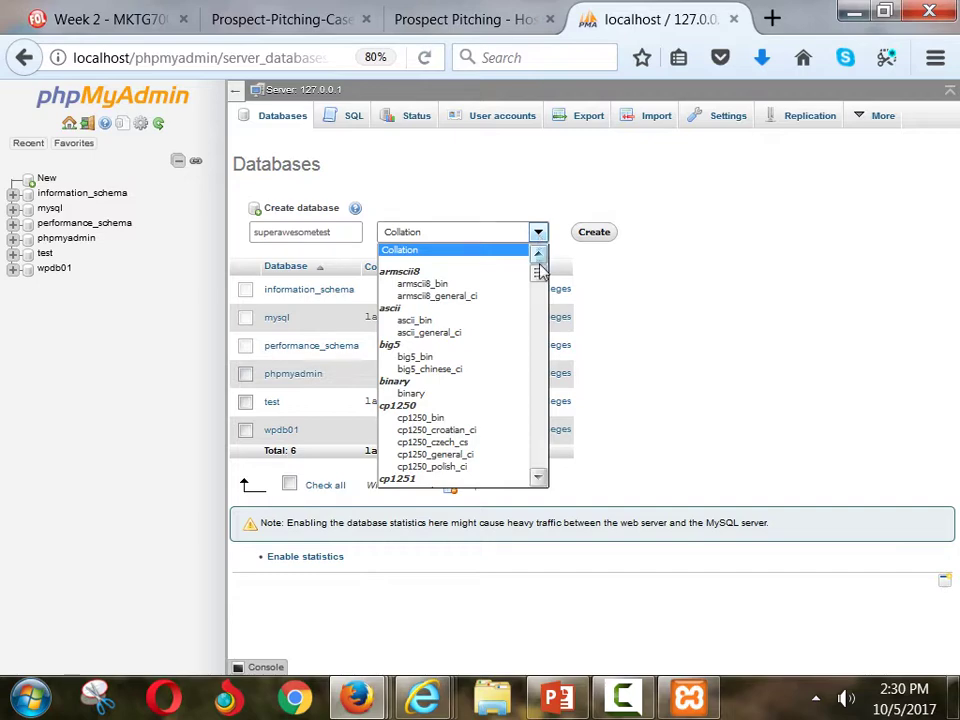
left_click_drag(538, 266, 548, 440)
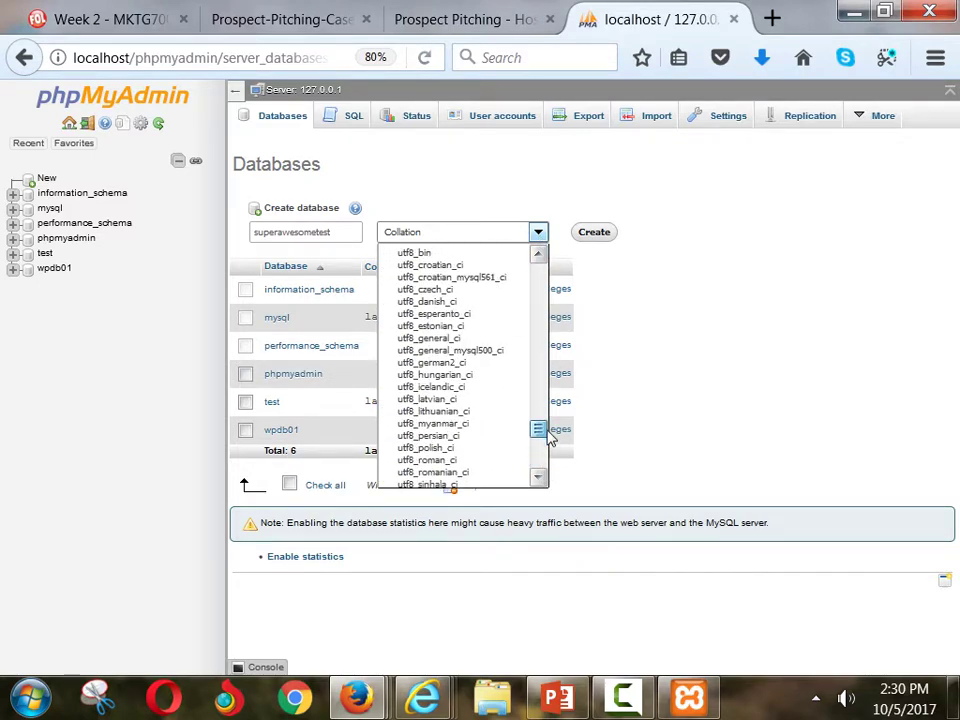
left_click(455, 338)
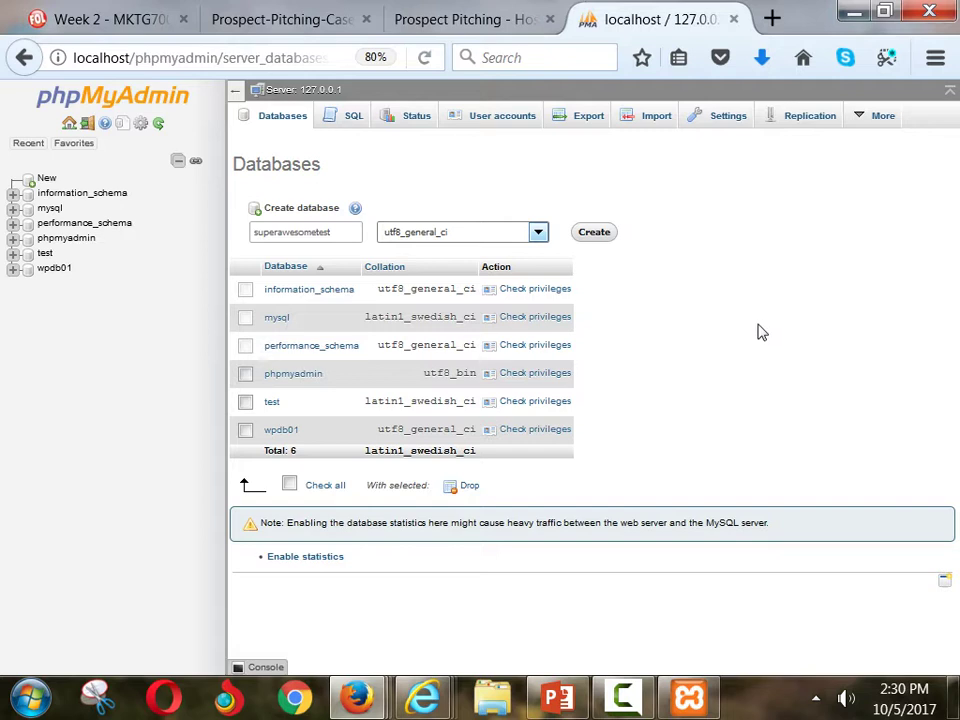
left_click(600, 237)
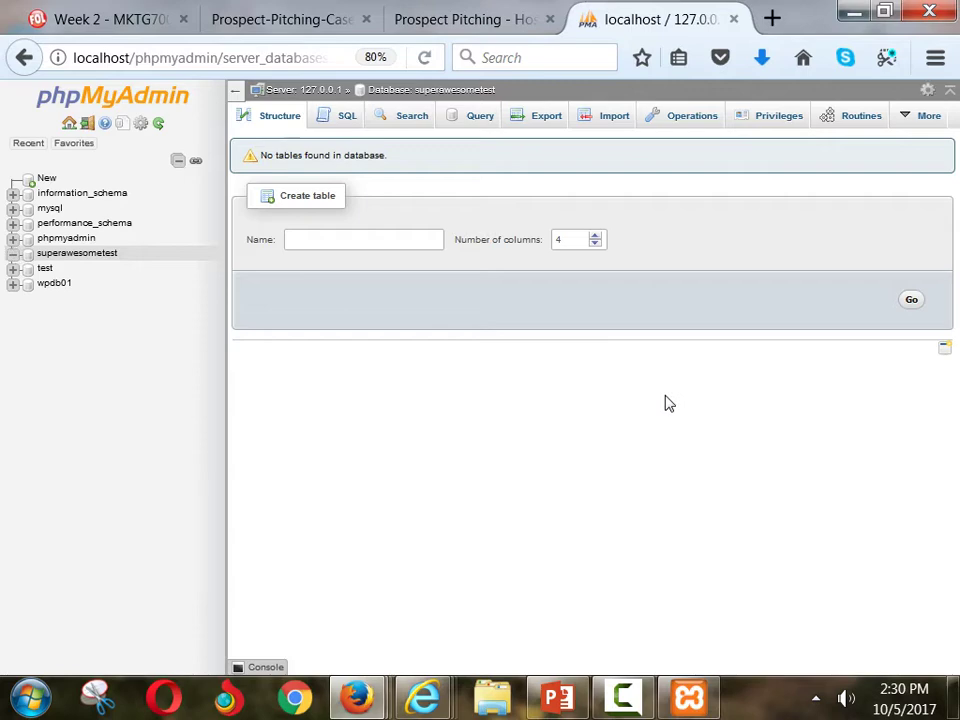
Tick superawesometest in the Databases list, drop it, and confirm the deletion.
left_click(139, 100)
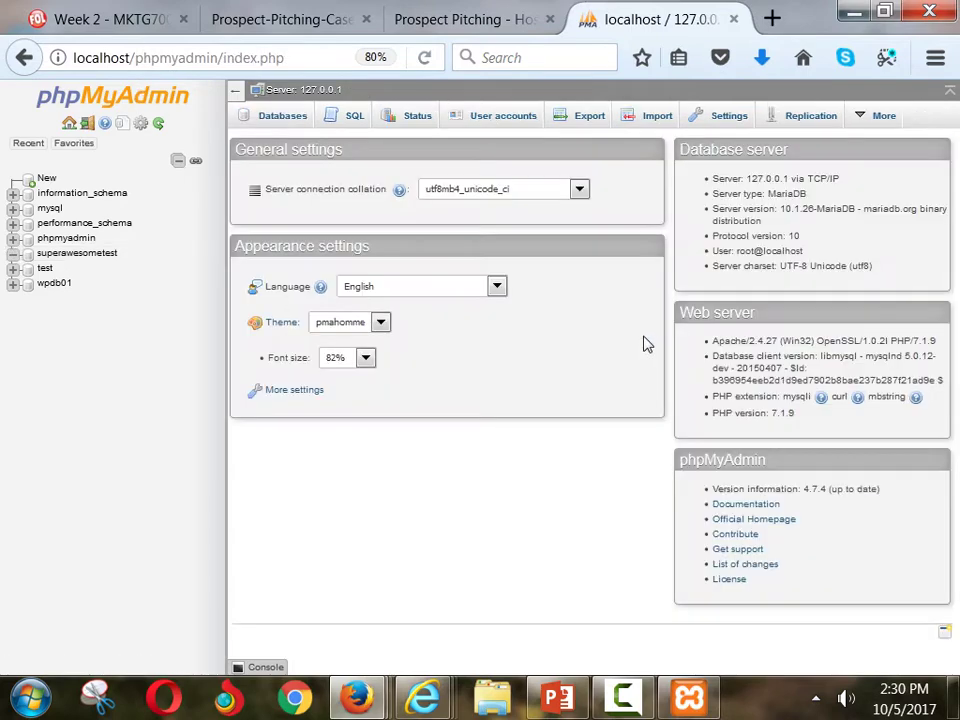
left_click(284, 117)
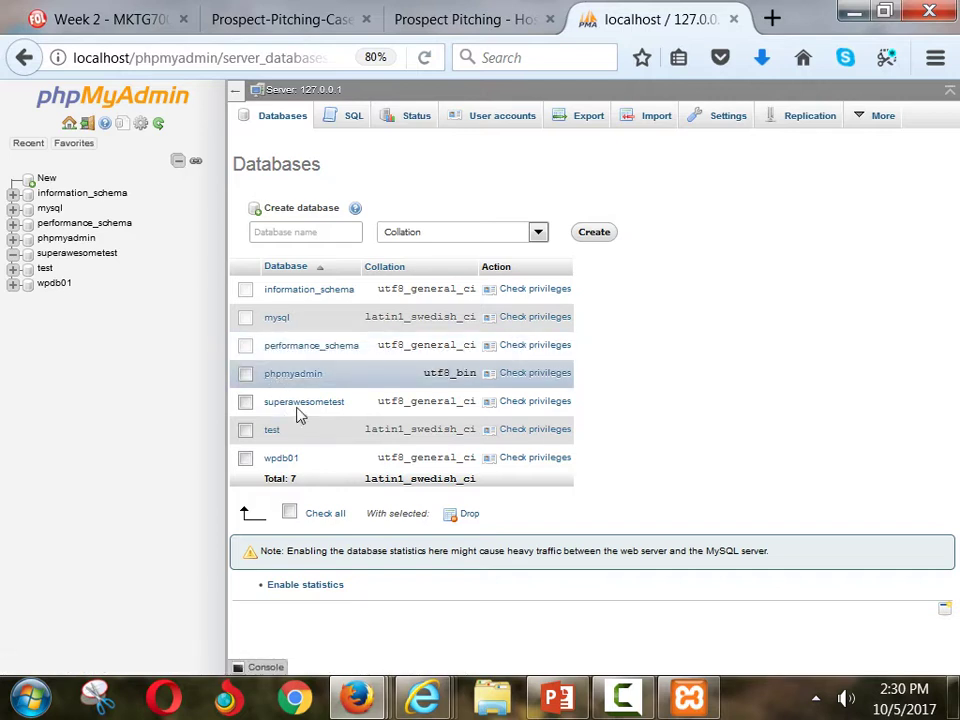
left_click_drag(379, 405, 480, 412)
left_click(745, 440)
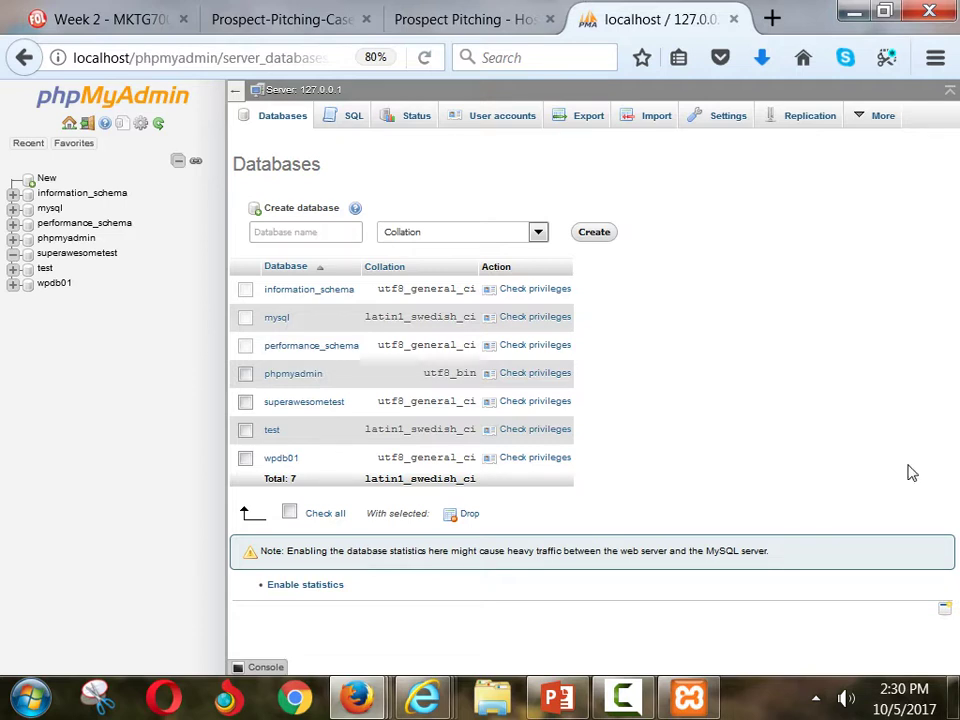
left_click(245, 401)
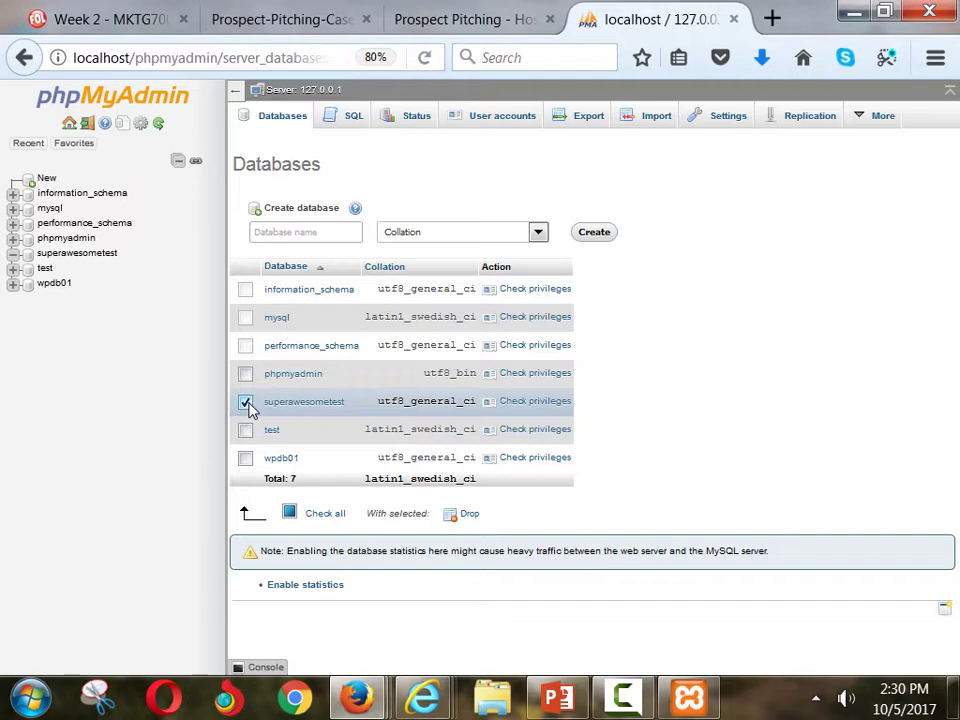
left_click(472, 514)
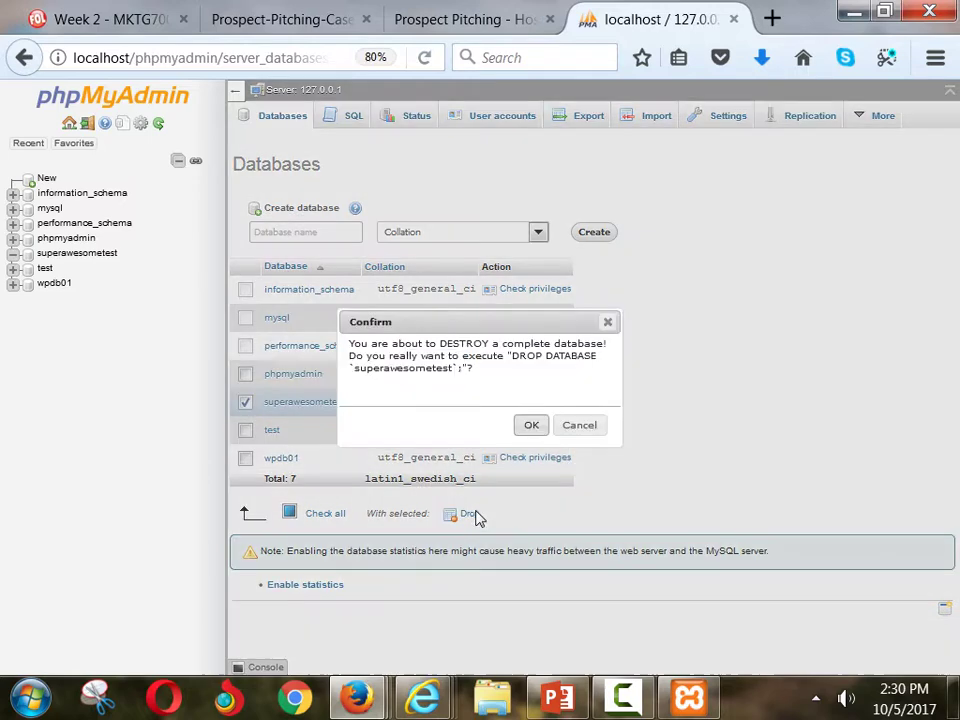
left_click(533, 428)
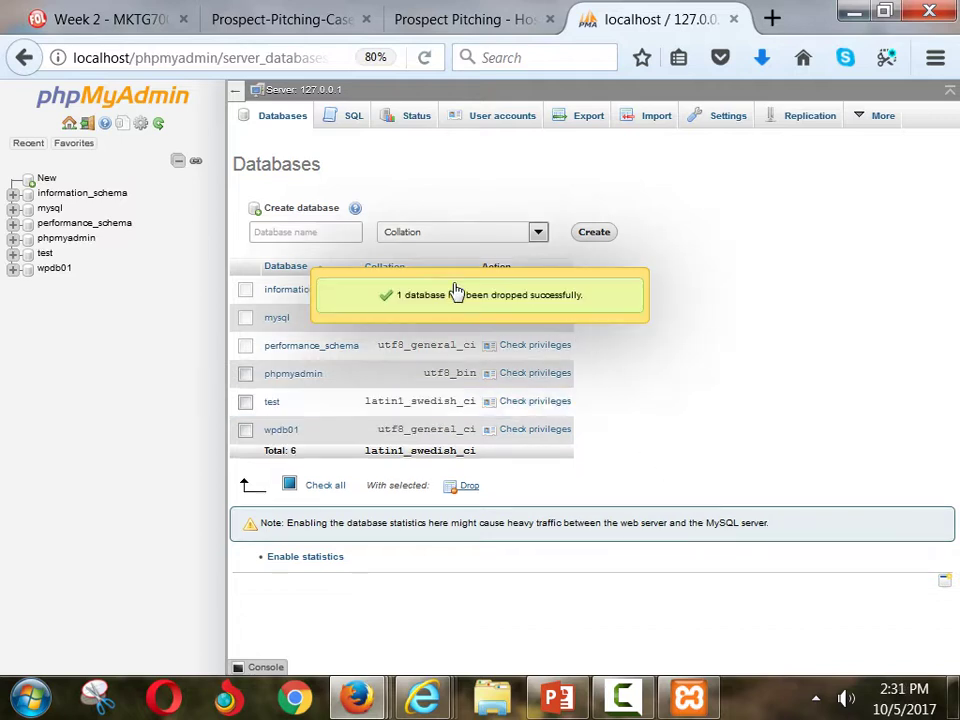
Enter super-awesome-test as the database name, select utf8_general_ci collation, and create it.
left_click(285, 230)
type("super")
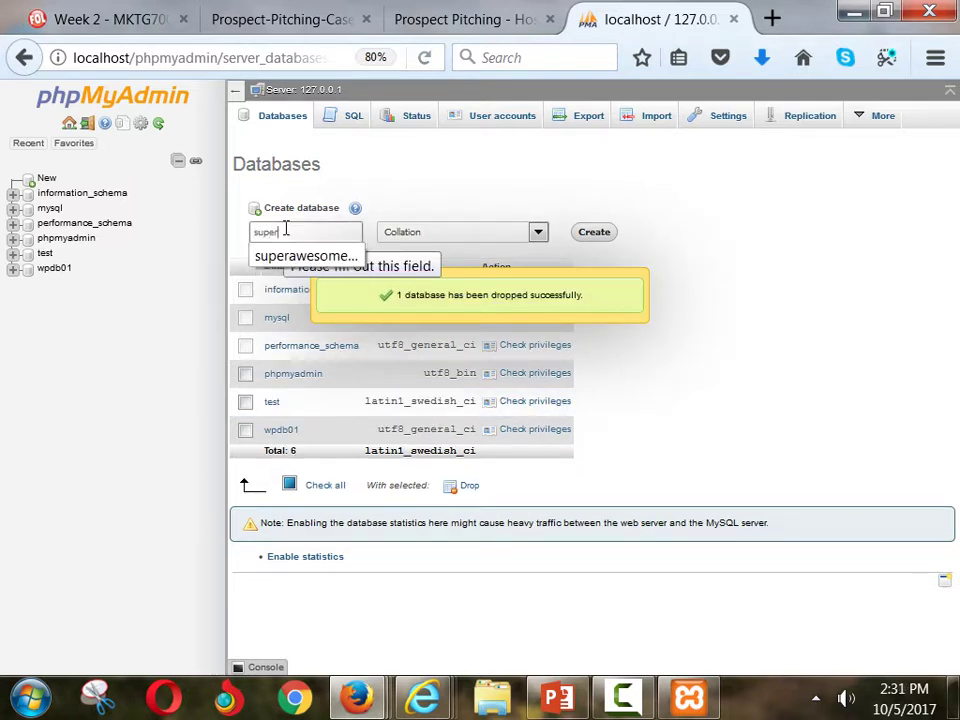
type("-aw")
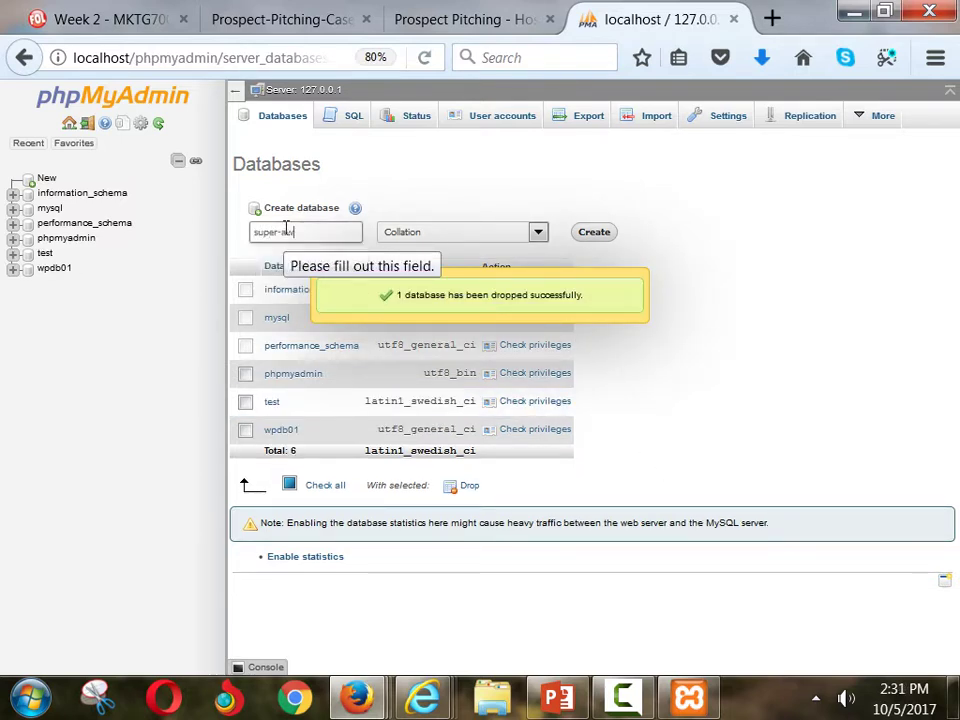
type("esome-test")
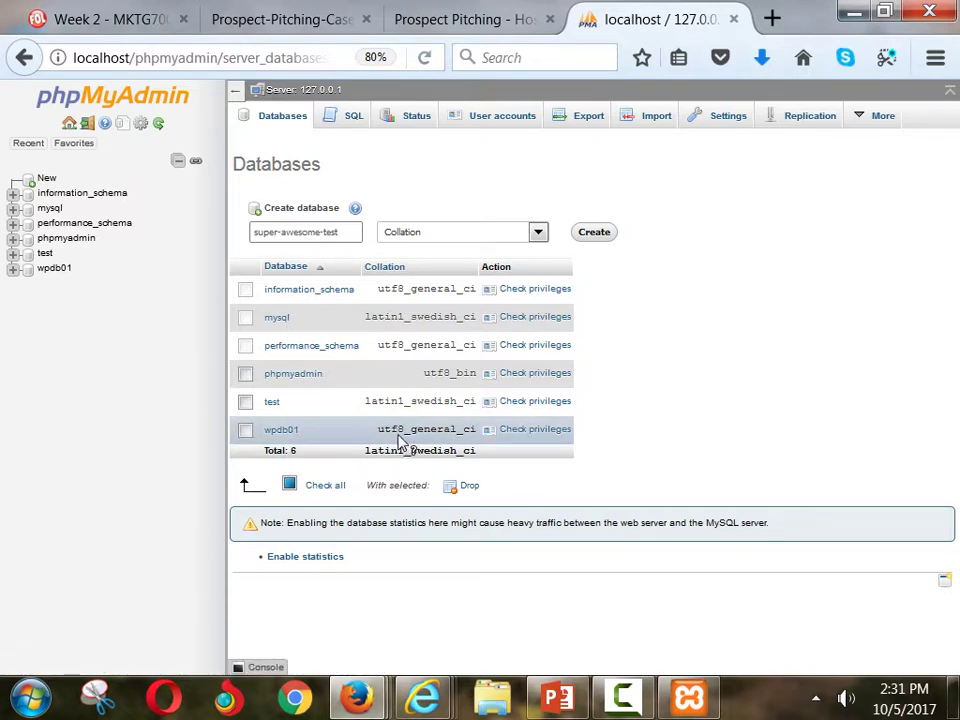
left_click(540, 236)
scroll(508, 434, "down", 20)
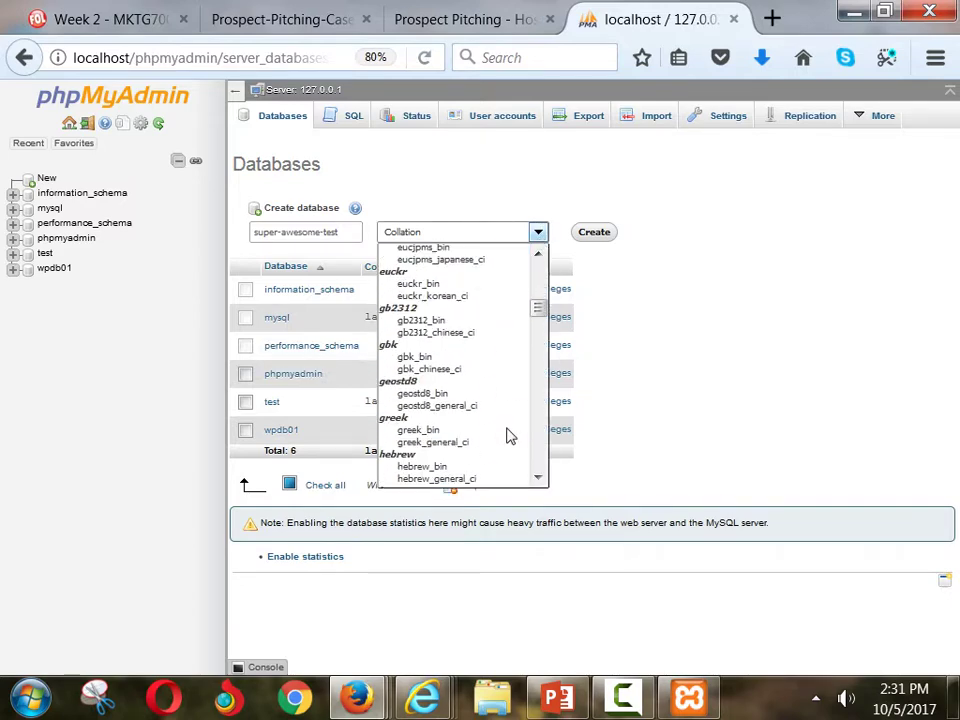
scroll(508, 434, "down", 15)
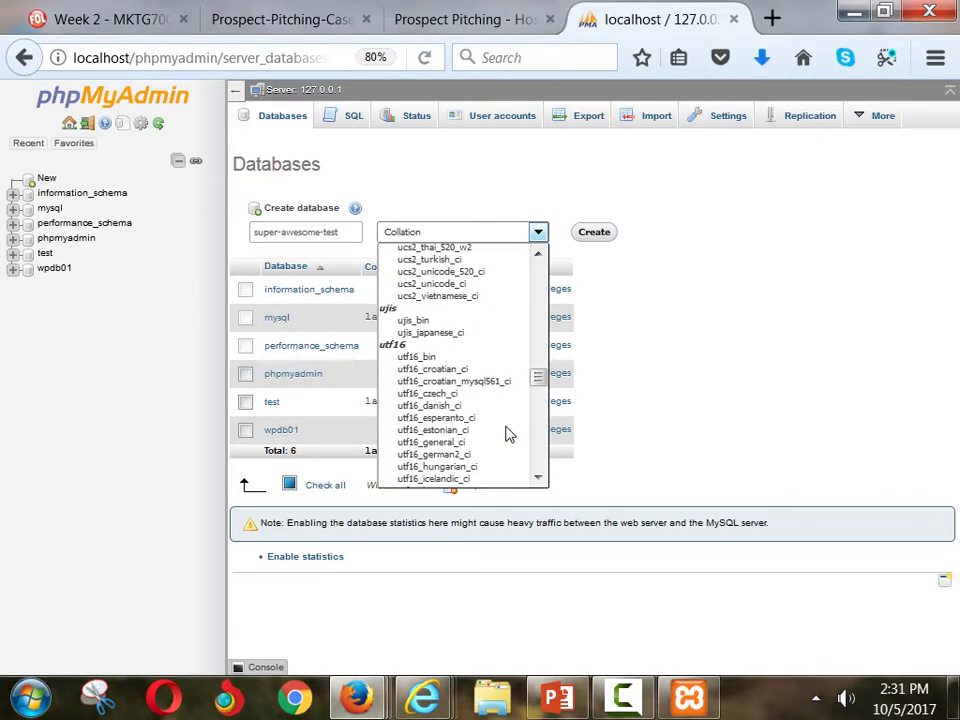
scroll(483, 410, "up", 12)
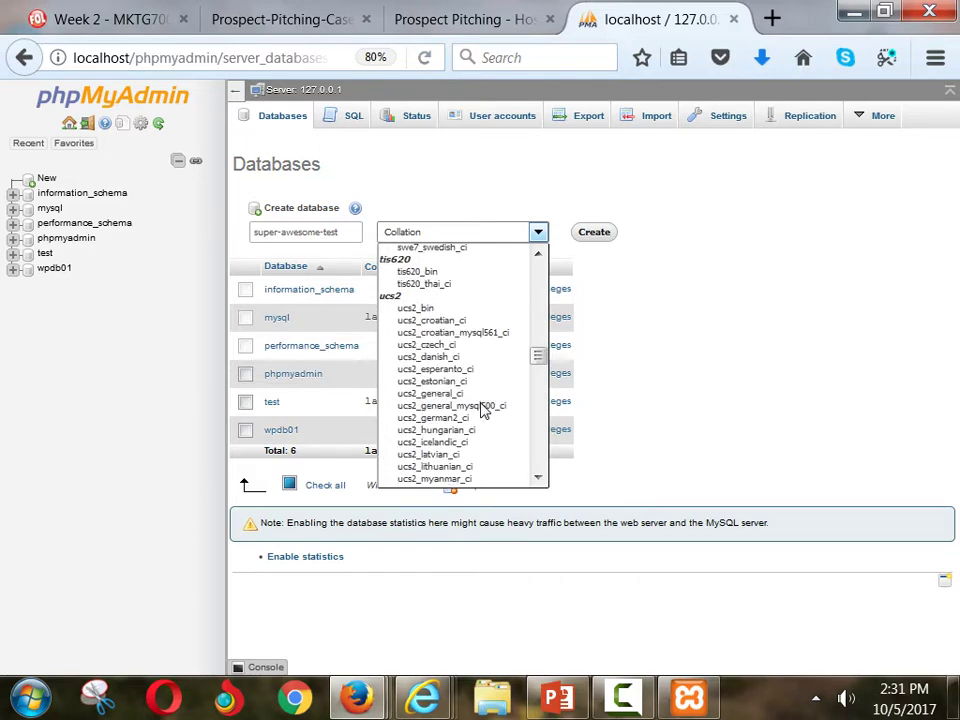
scroll(483, 410, "down", 15)
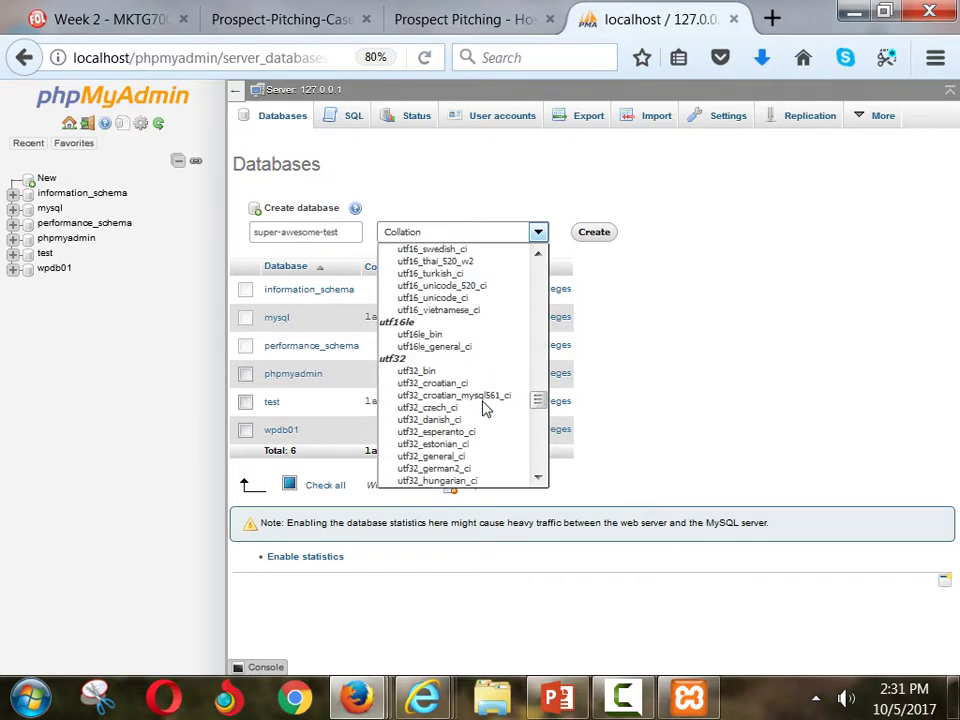
scroll(483, 410, "down", 10)
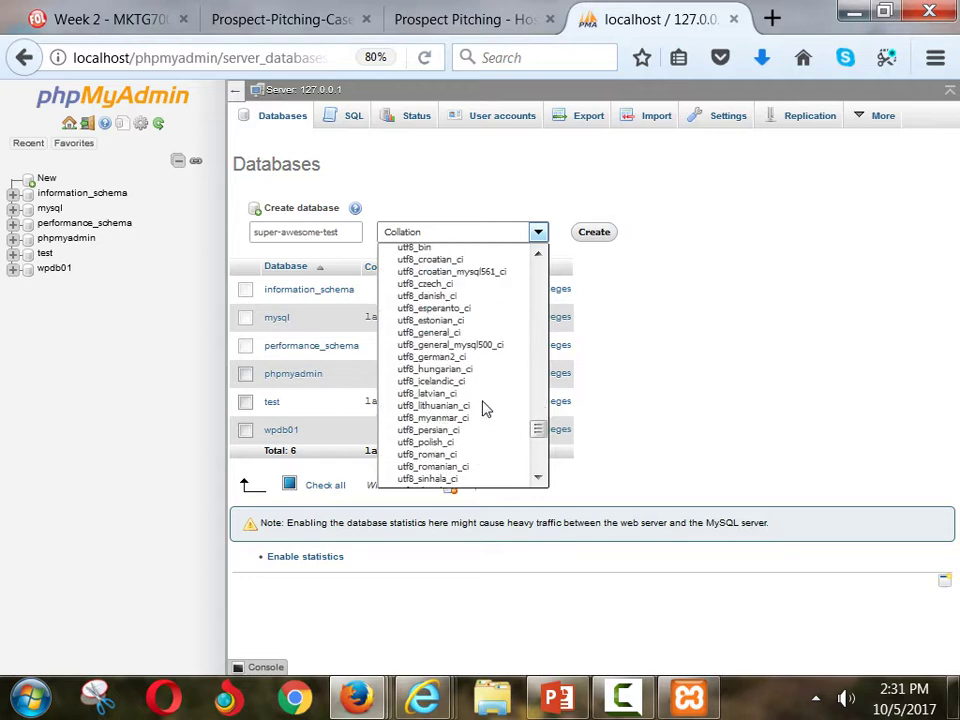
left_click(478, 332)
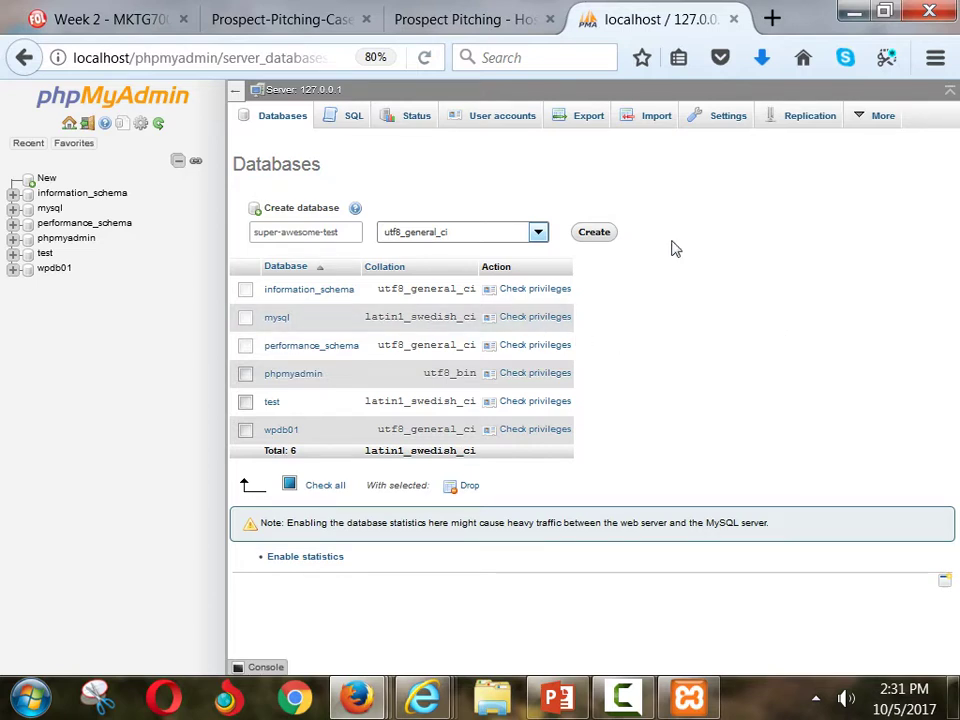
left_click(607, 231)
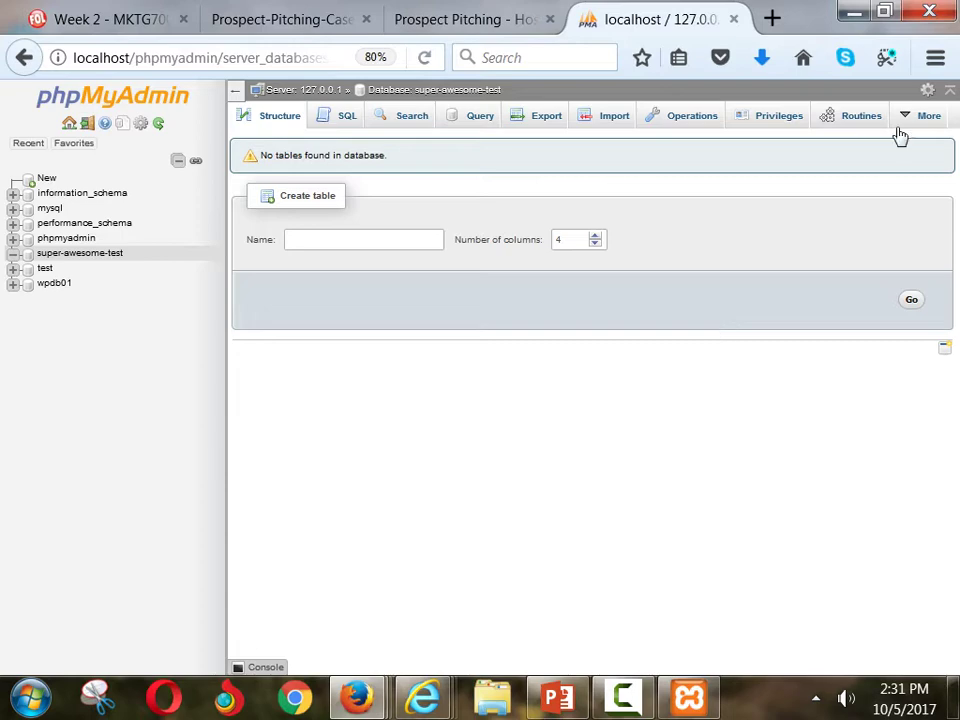
Open wordpress.org in a new Firefox tab.
left_click(772, 18)
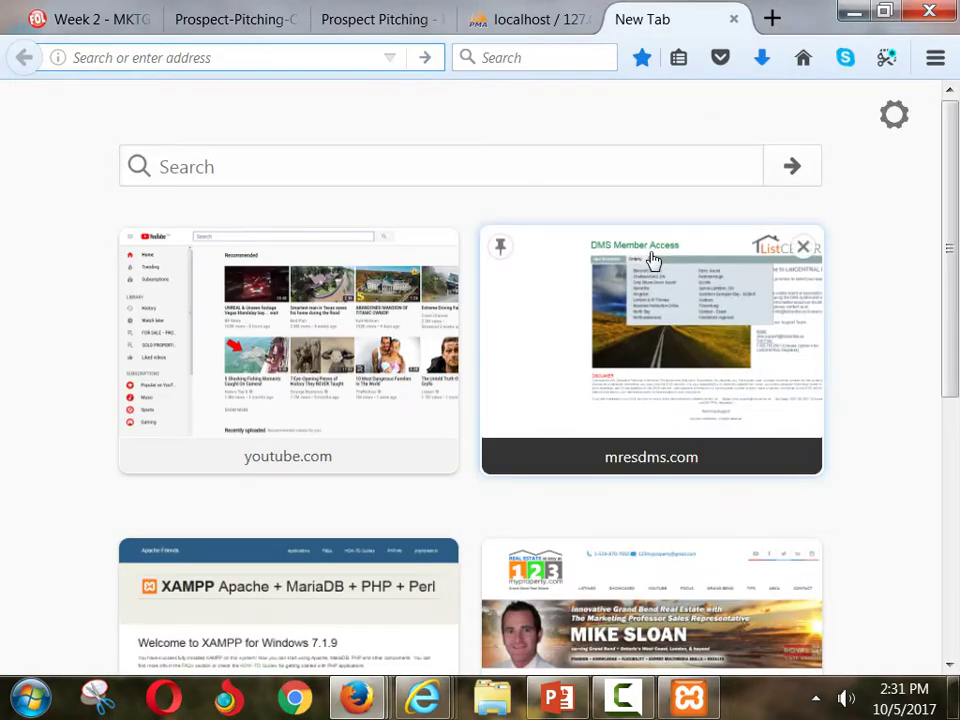
type("dw")
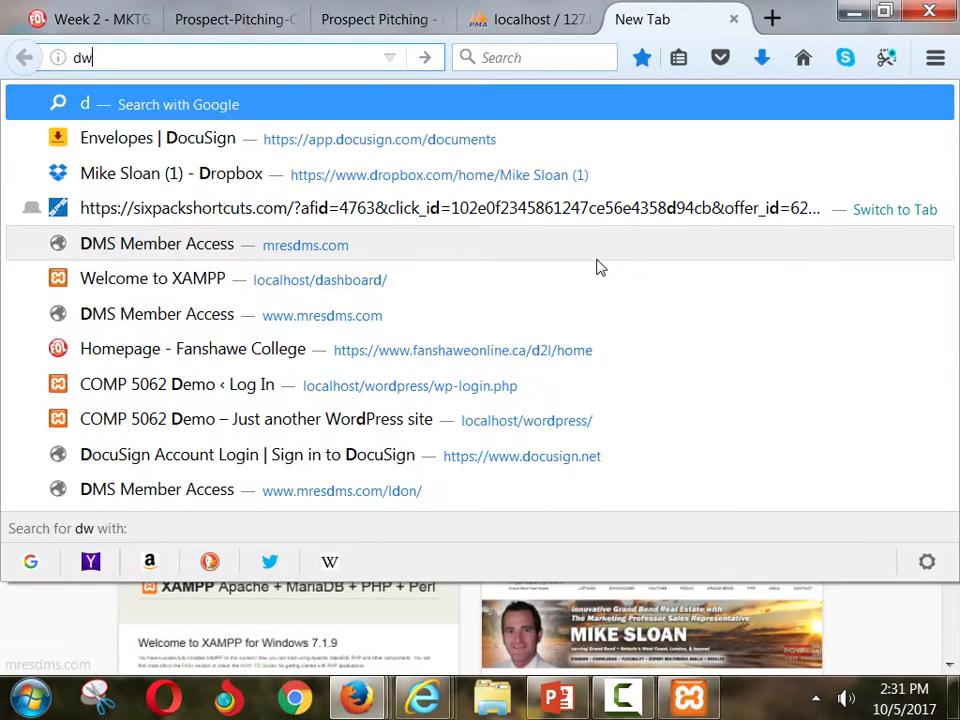
key("BackSpace")
key("BackSpace")
type("word")
key("Return")
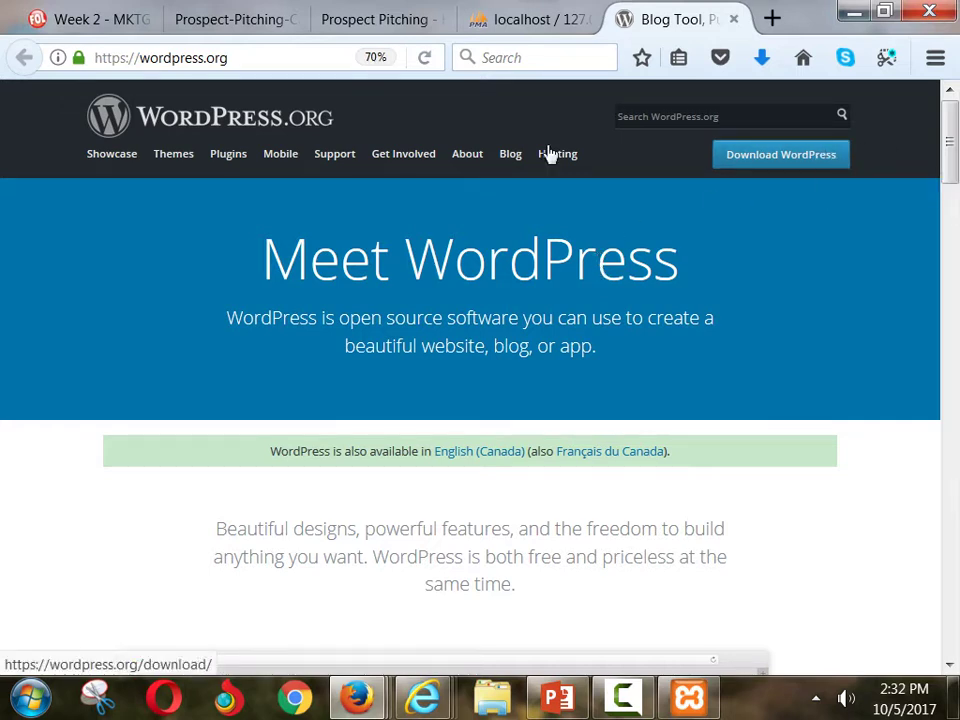
Download the WordPress 4.8.2 zip and save it to the Desktop.
left_click(776, 163)
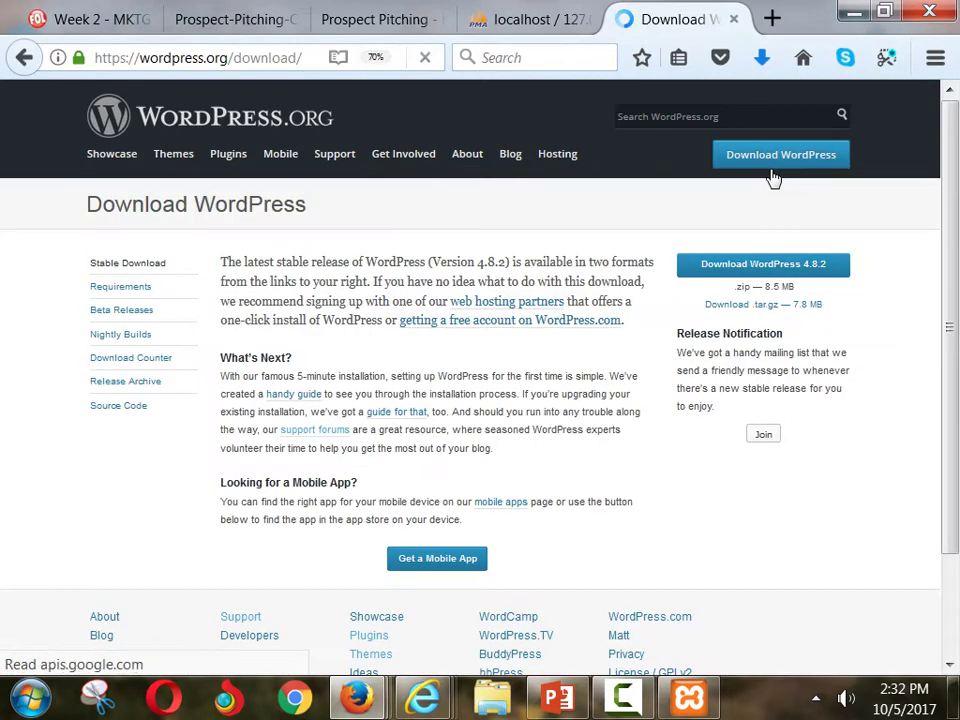
left_click(746, 266)
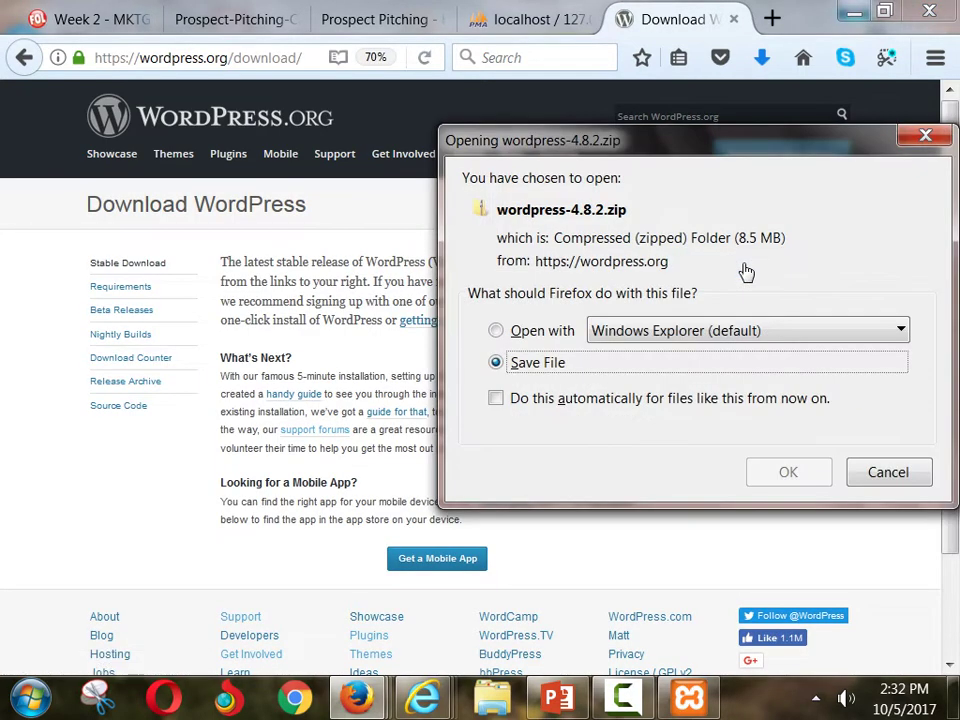
left_click(798, 482)
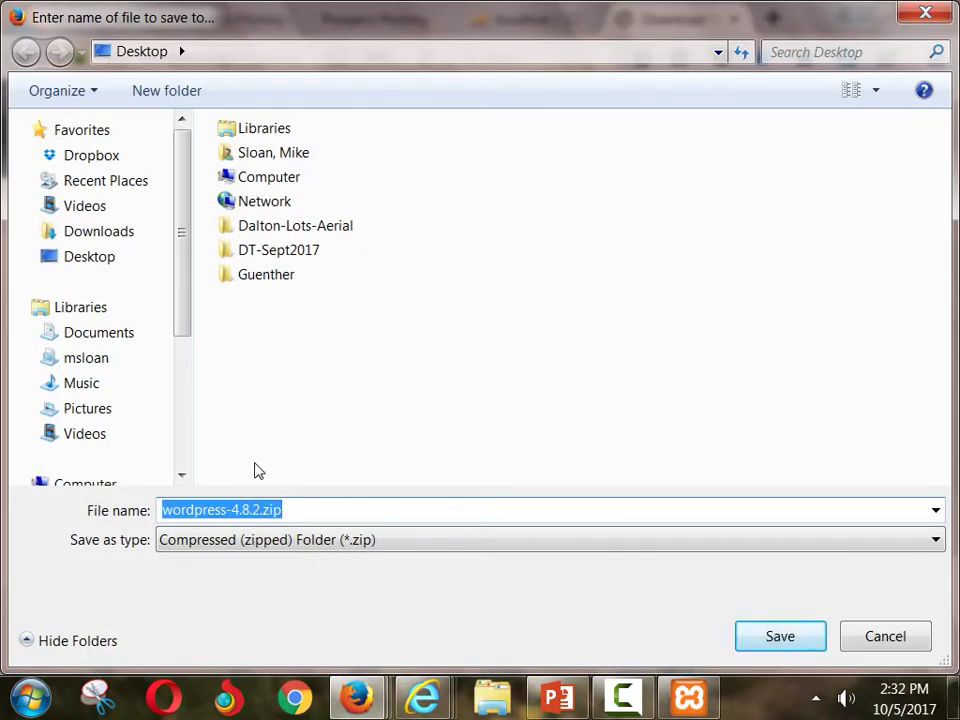
left_click(104, 257)
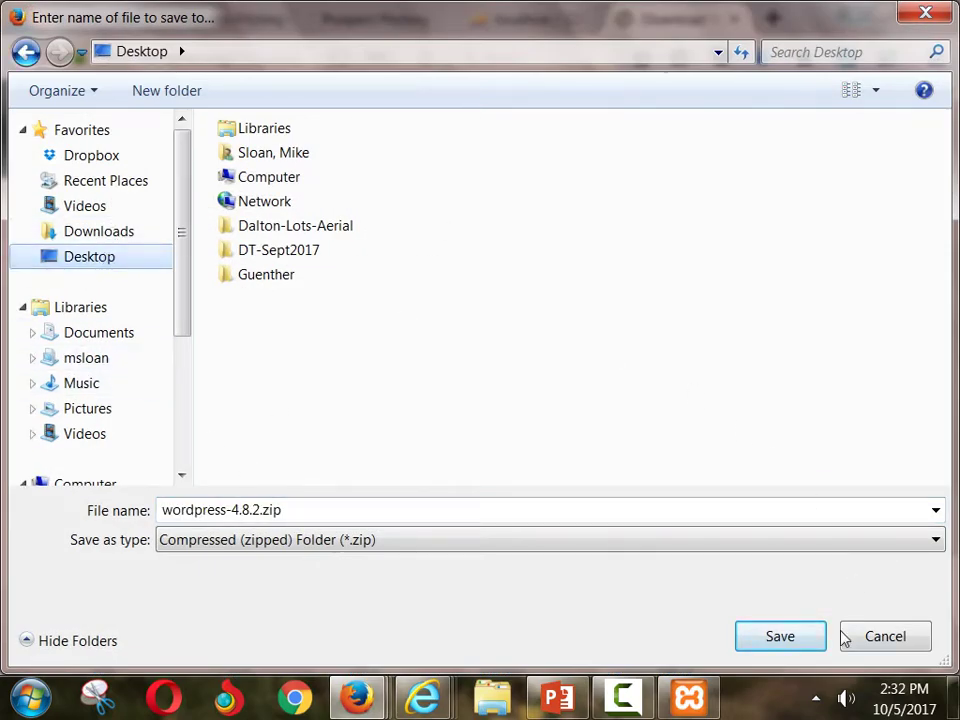
left_click(798, 636)
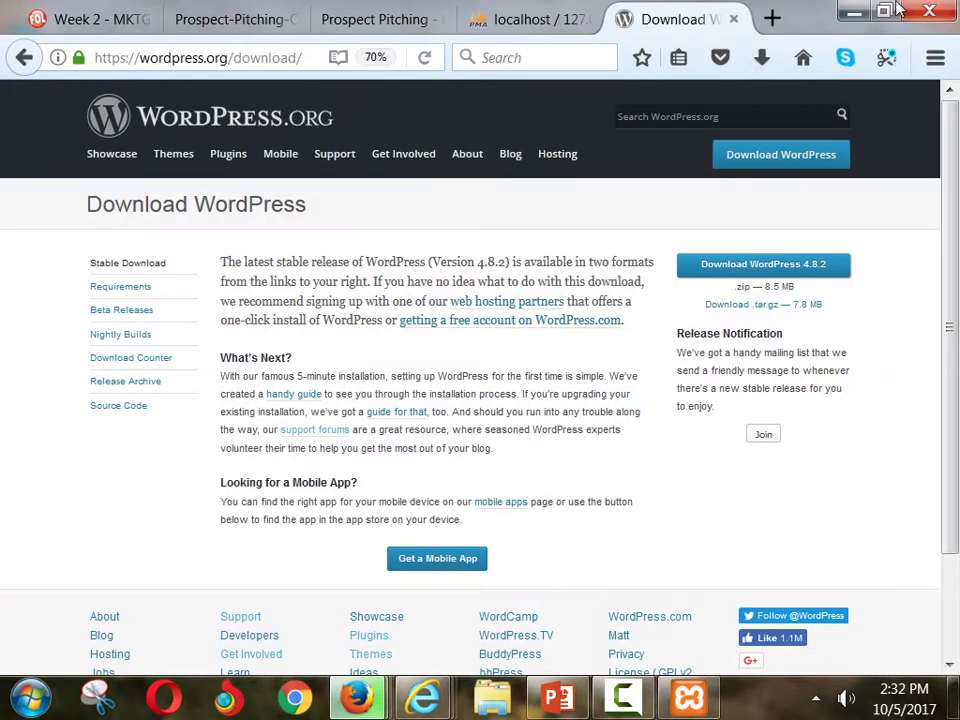
Move the WordPress zip to an open desktop spot and preview its contents.
left_click(853, 11)
left_click(853, 11)
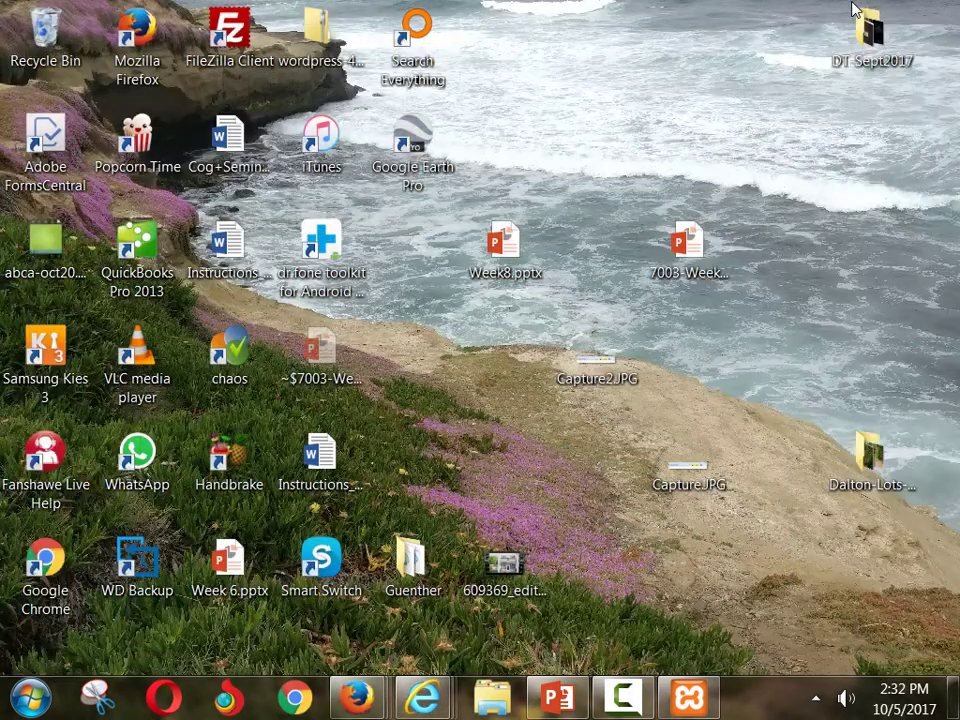
left_click_drag(318, 28, 785, 370)
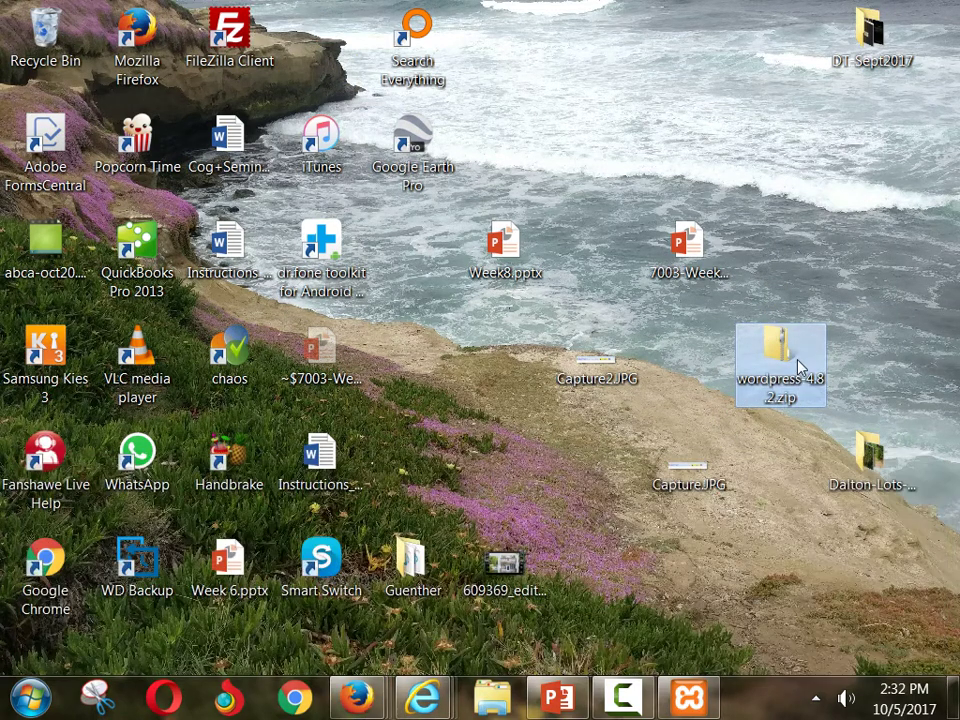
double_click(806, 376)
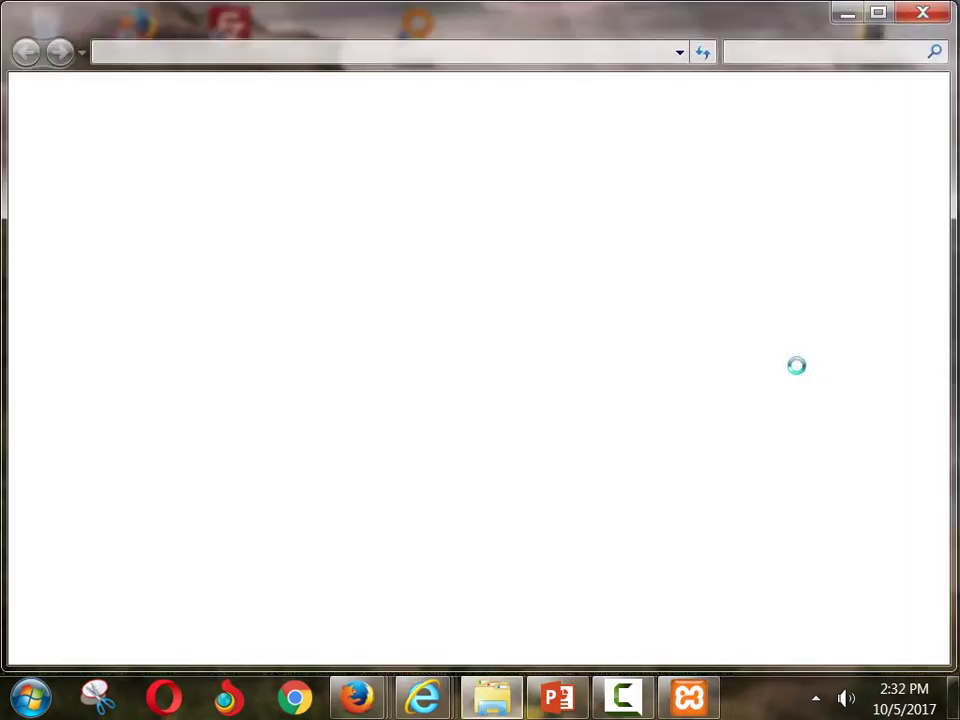
left_click(311, 159)
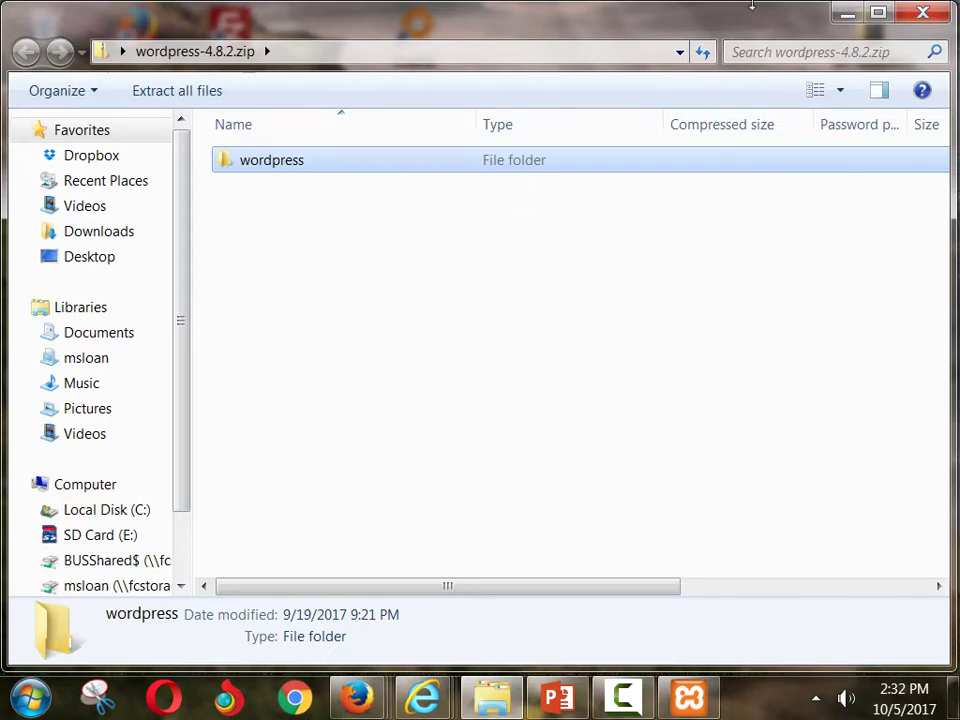
left_click(922, 12)
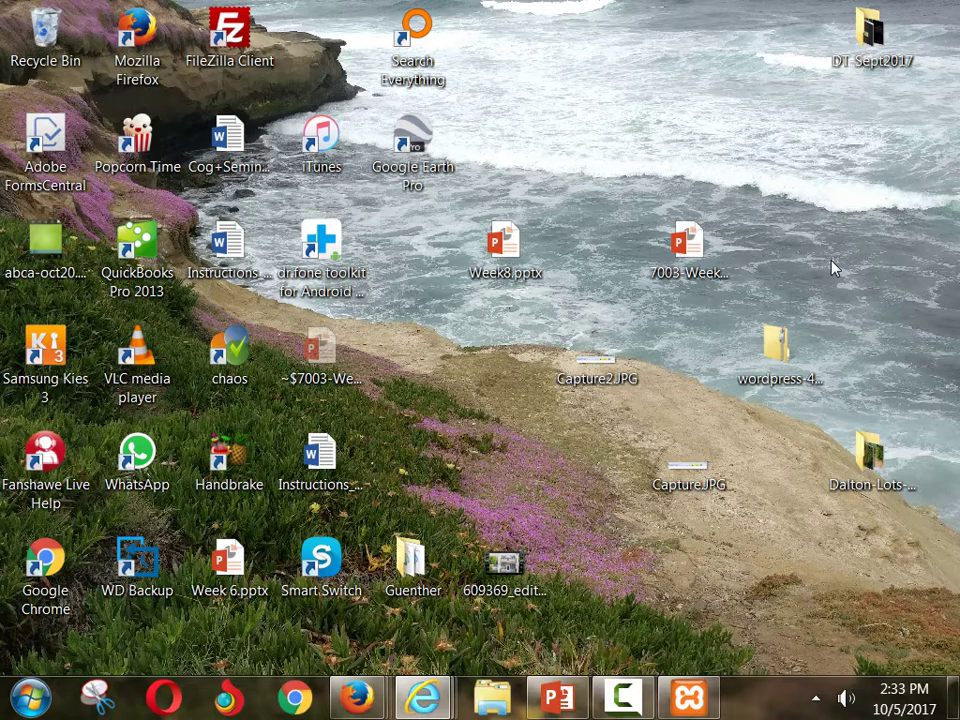
Extract the WordPress zip onto the desktop with WinRAR's Extract Here.
left_click(770, 362)
right_click(770, 362)
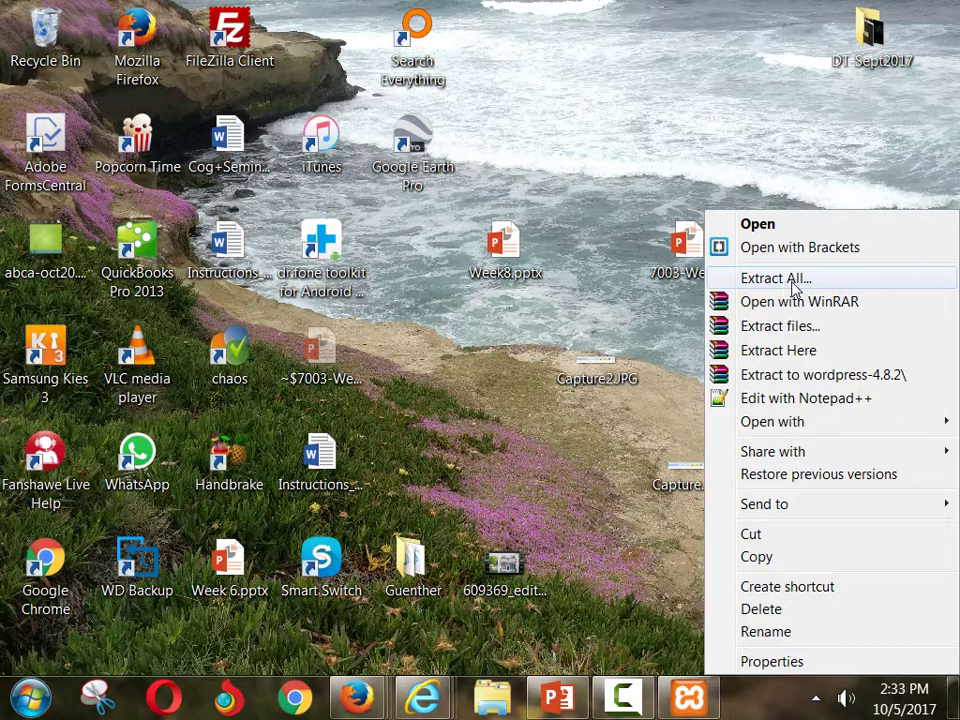
left_click(781, 352)
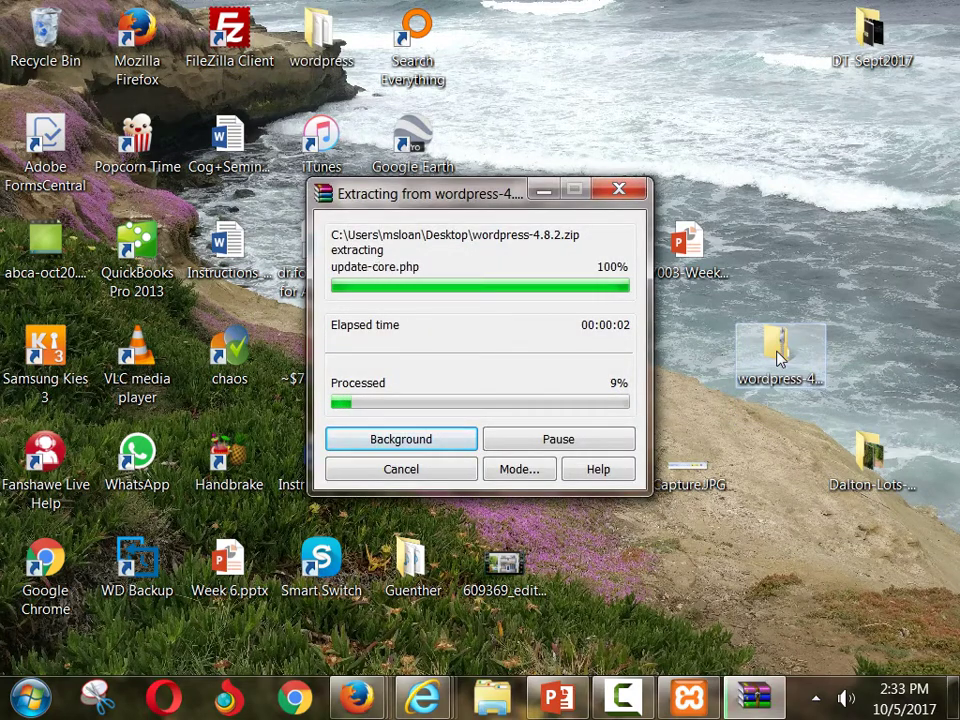
left_click(779, 358)
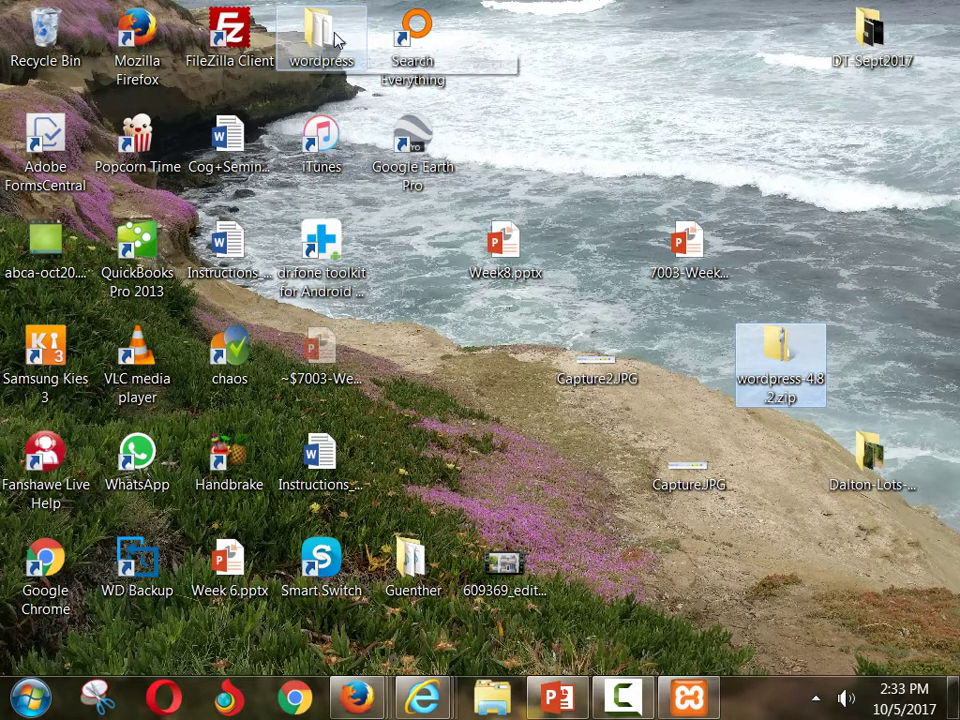
Move the wordpress folder aside and Extract All the zip into a wordpress-4.8.2 folder.
left_click_drag(304, 40, 775, 180)
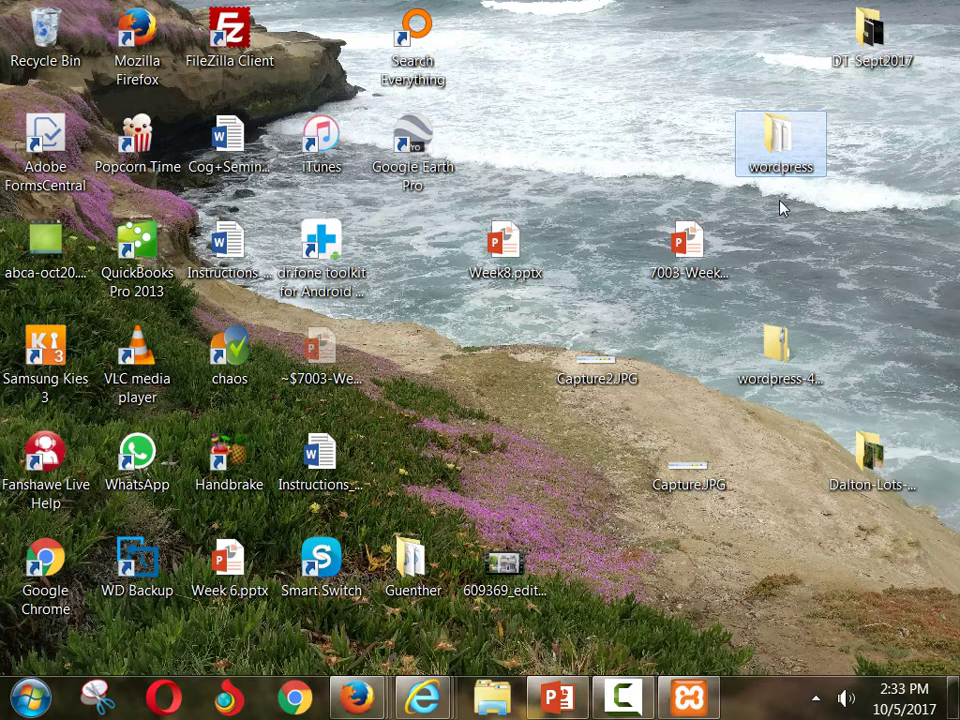
left_click(790, 372)
right_click(790, 372)
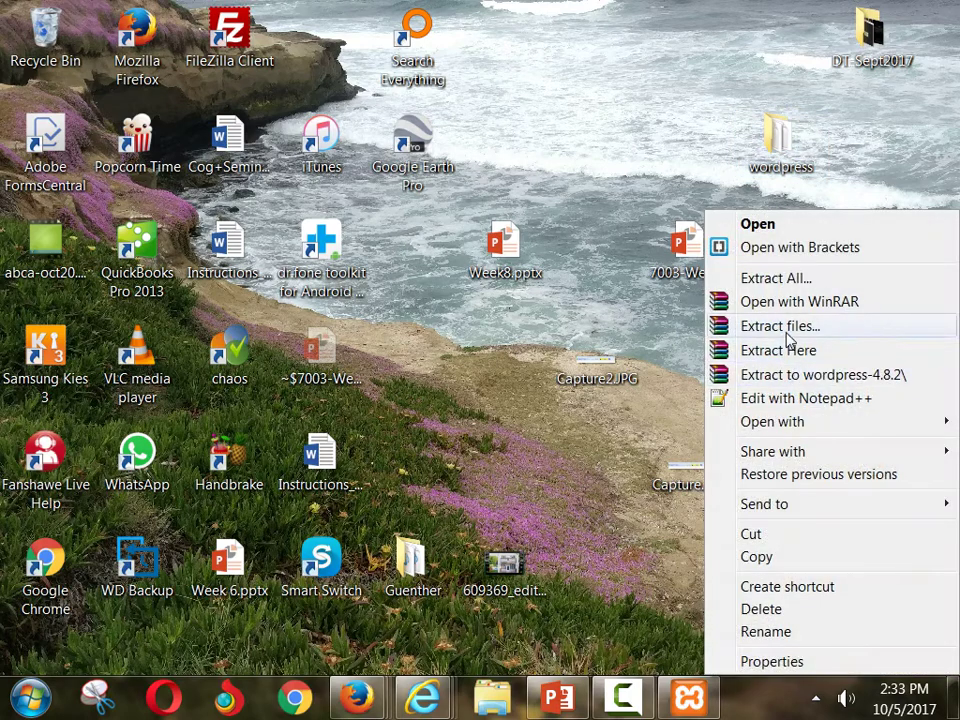
left_click(776, 279)
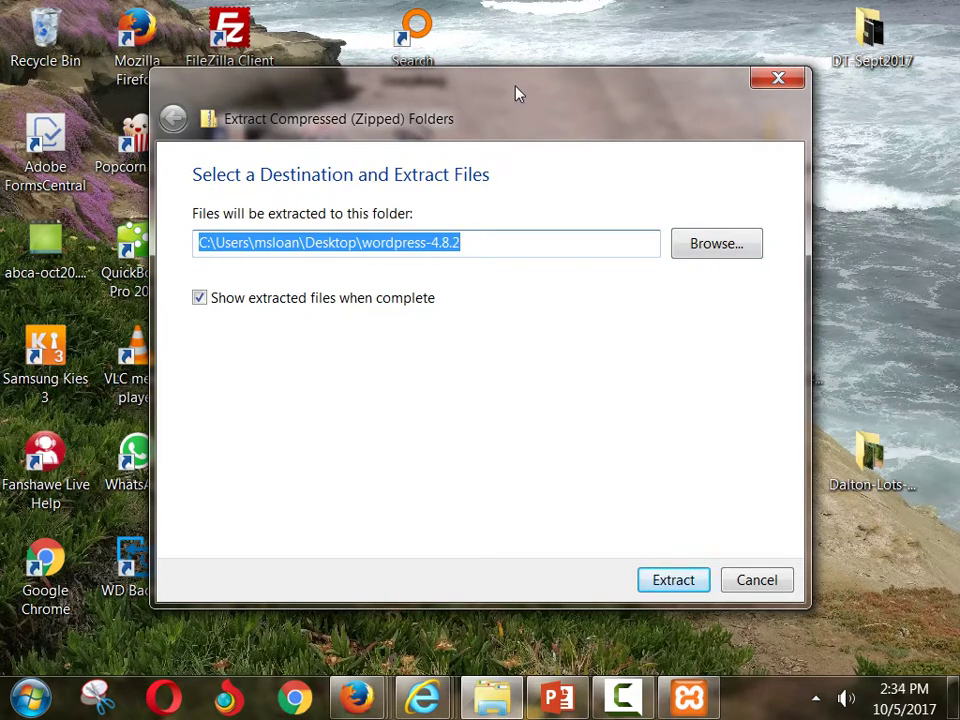
left_click(675, 581)
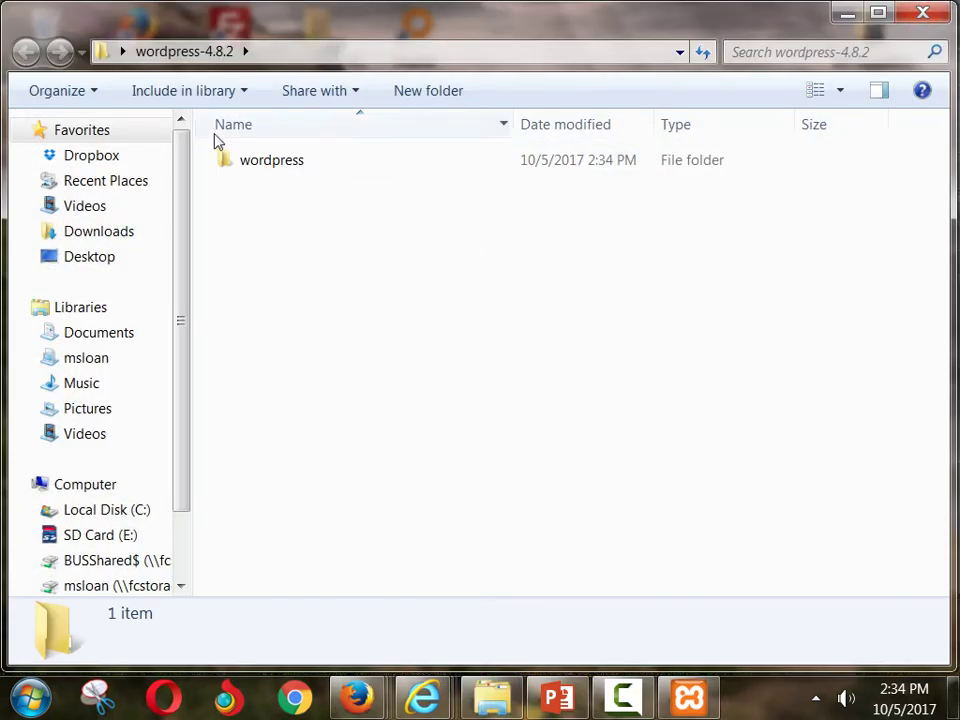
Glance into the extracted wordpress folder, then place wordpress-4.8.2 beside the other WordPress items.
double_click(242, 163)
left_click(923, 12)
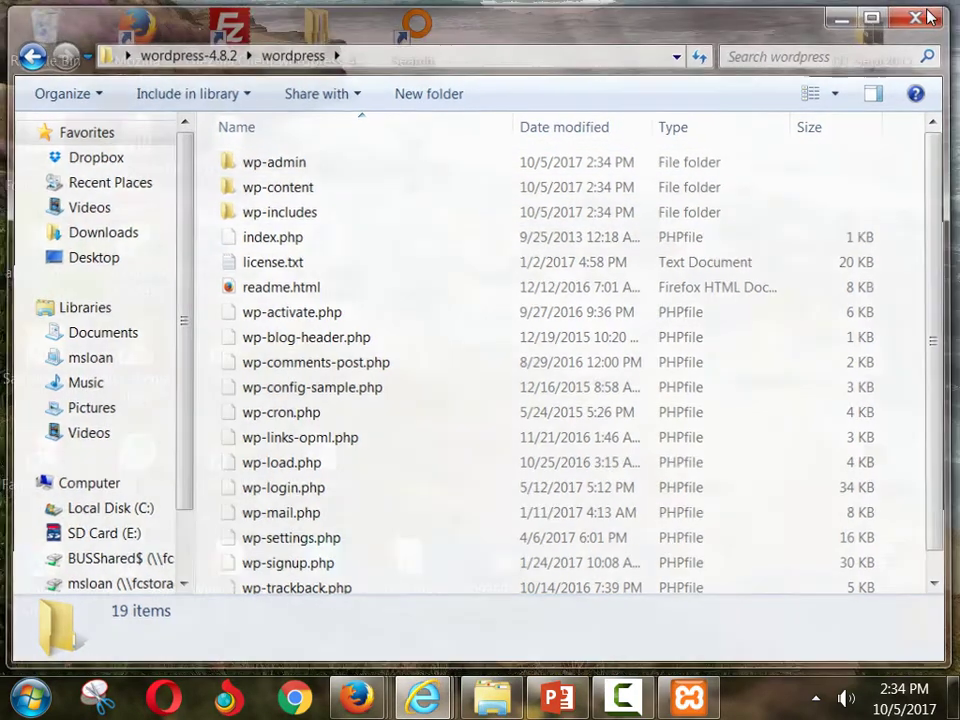
left_click(779, 398)
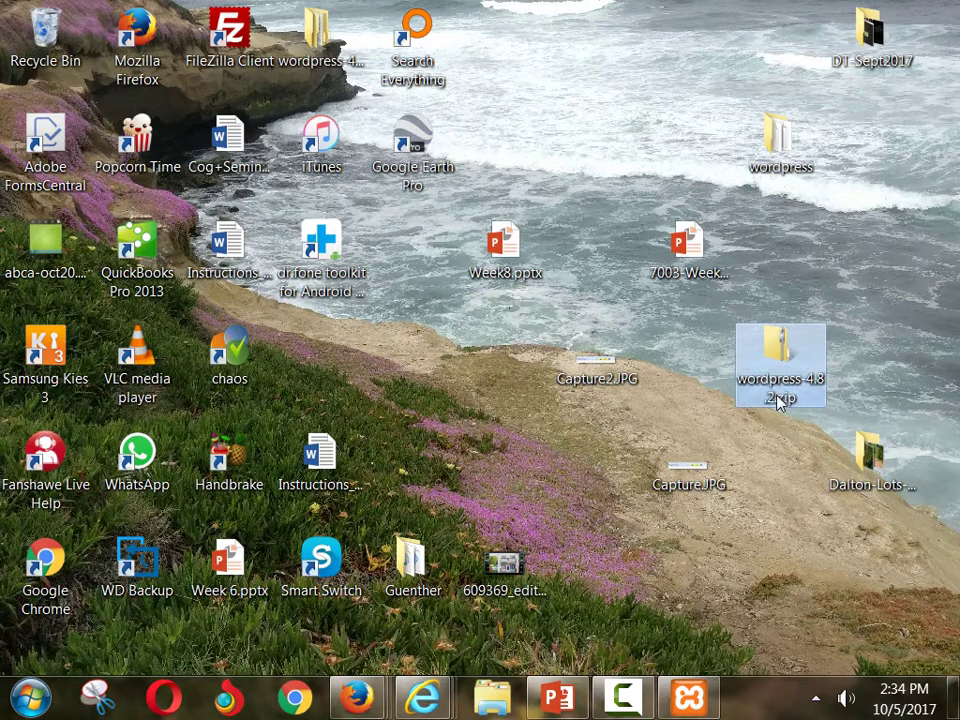
left_click(779, 400)
left_click_drag(320, 58, 786, 263)
Open wordpress-4.8.2 and step through the wordpress folder's subfolders.
double_click(786, 262)
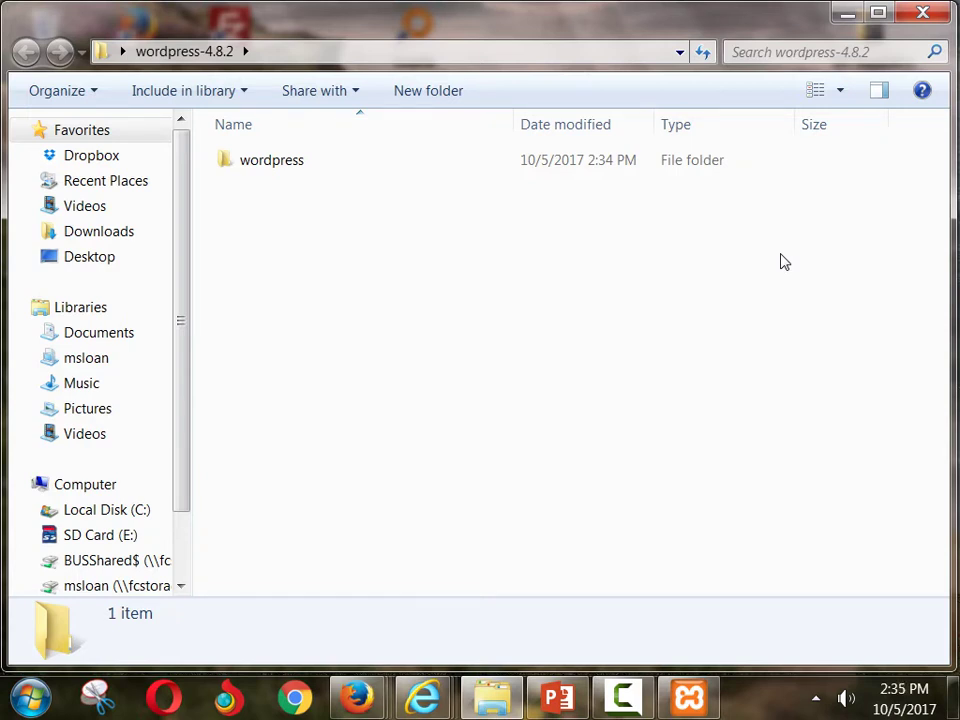
left_click(267, 166)
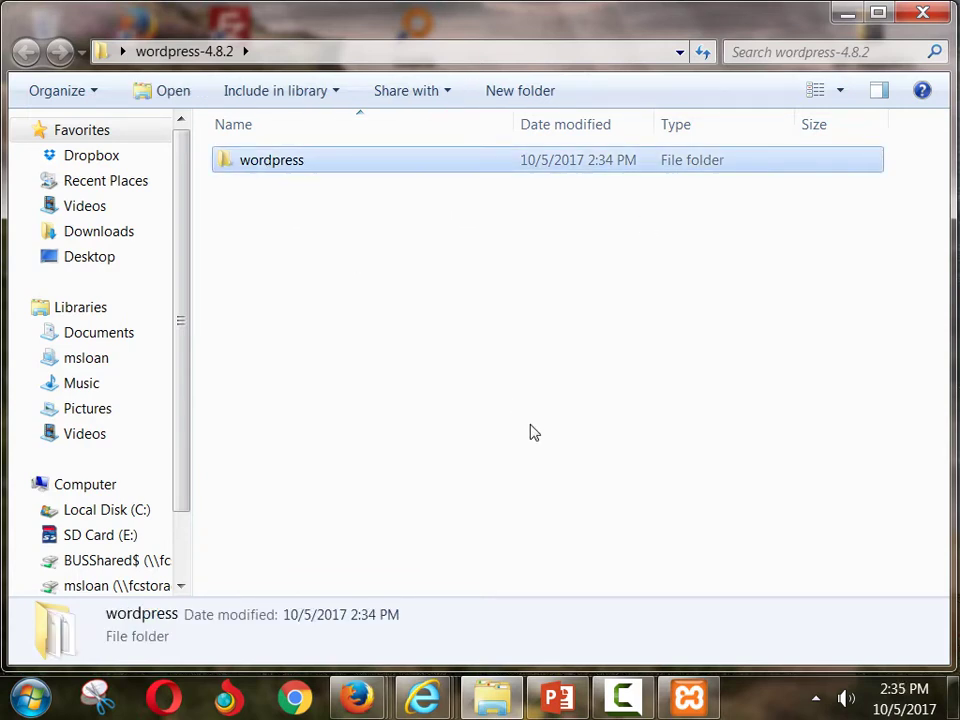
double_click(289, 168)
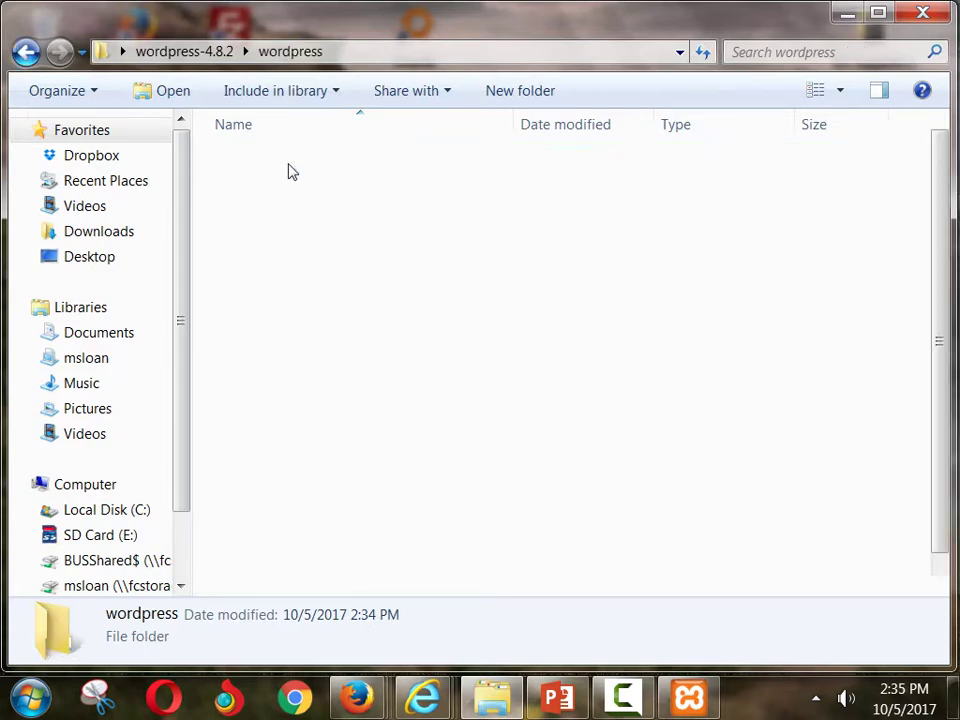
key("Down")
key("Down")
key("Down")
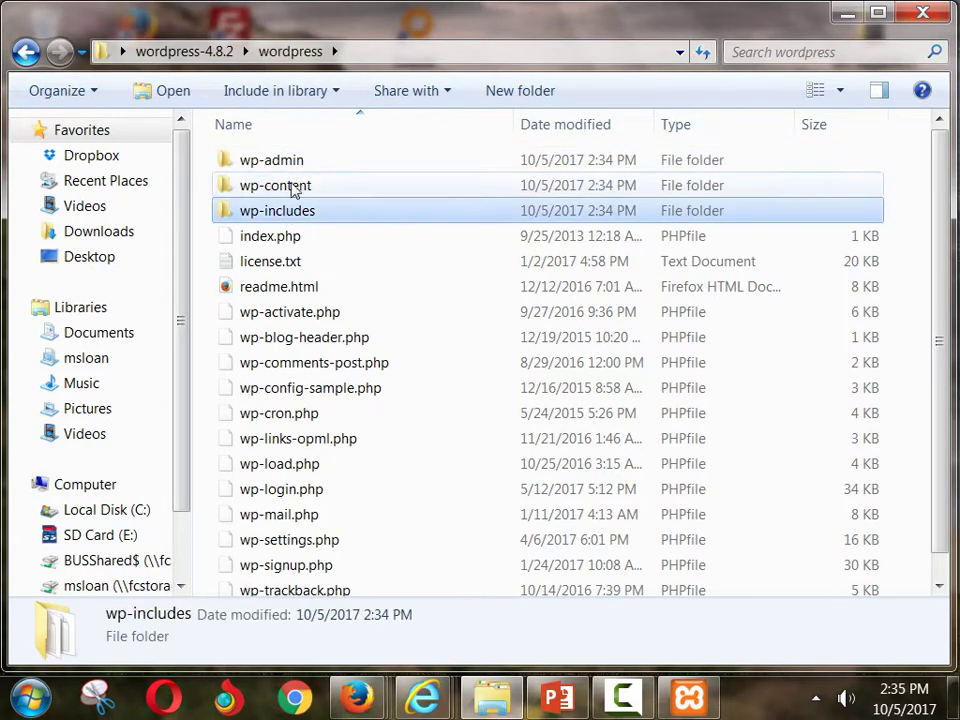
key("Up")
key("Up")
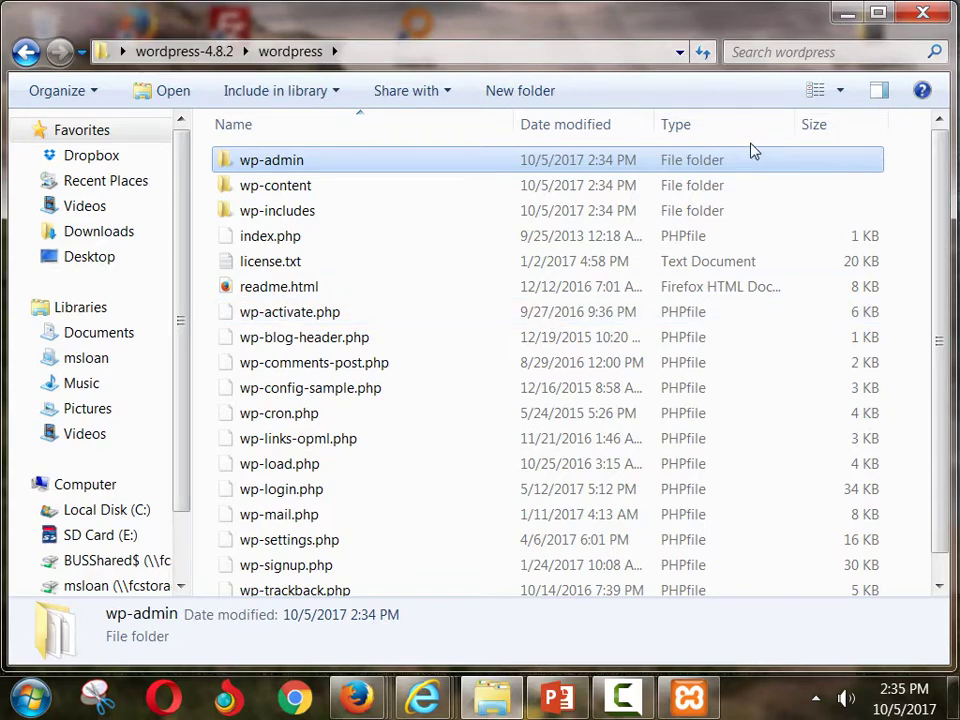
left_click(24, 52)
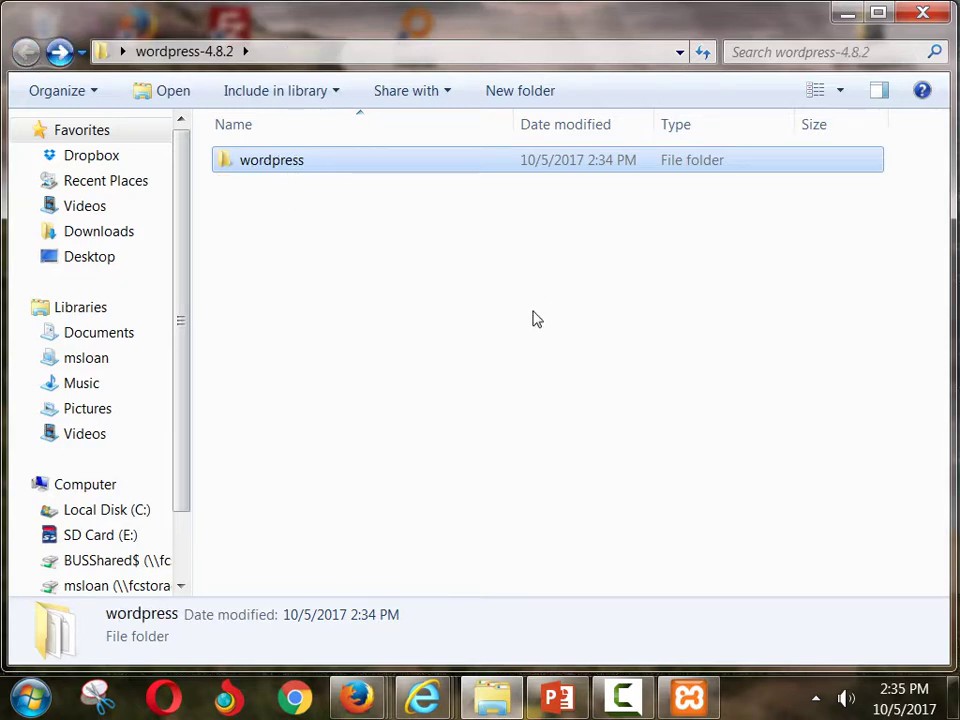
Reopen wordpress to inspect wp-content, index.php and wp-includes, then close the window.
double_click(255, 165)
left_click(275, 185)
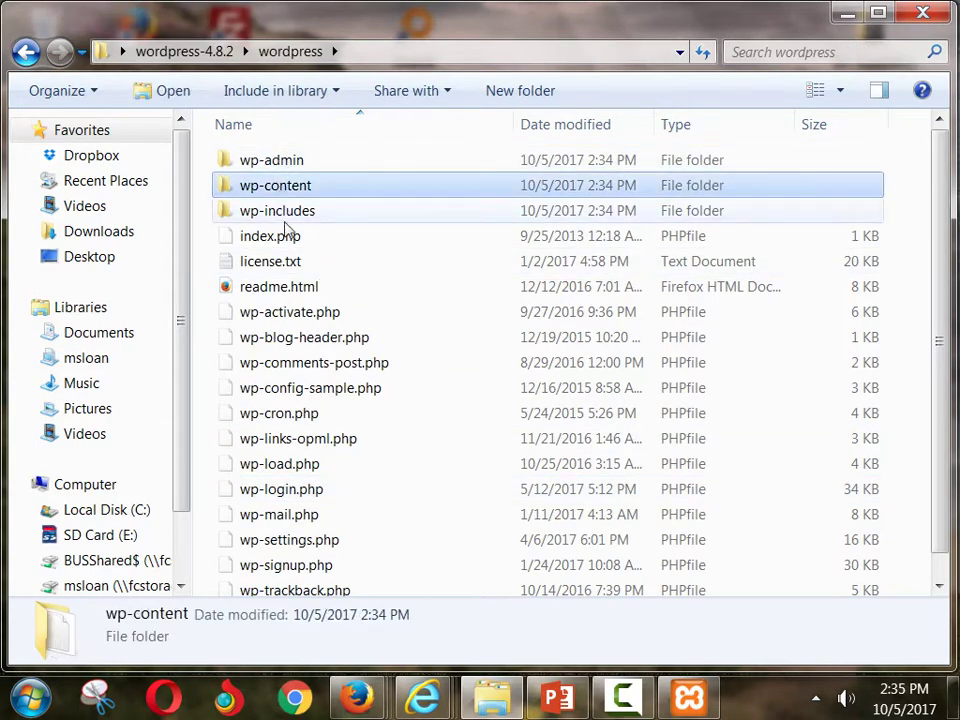
left_click(258, 234)
left_click(277, 210)
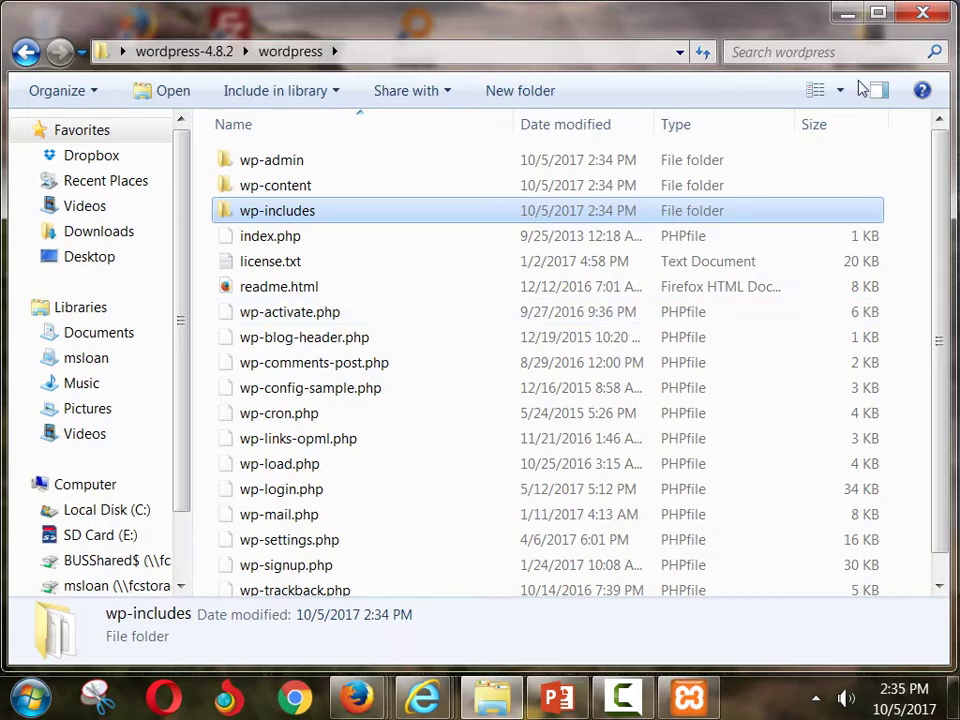
left_click(922, 12)
right_click(785, 390)
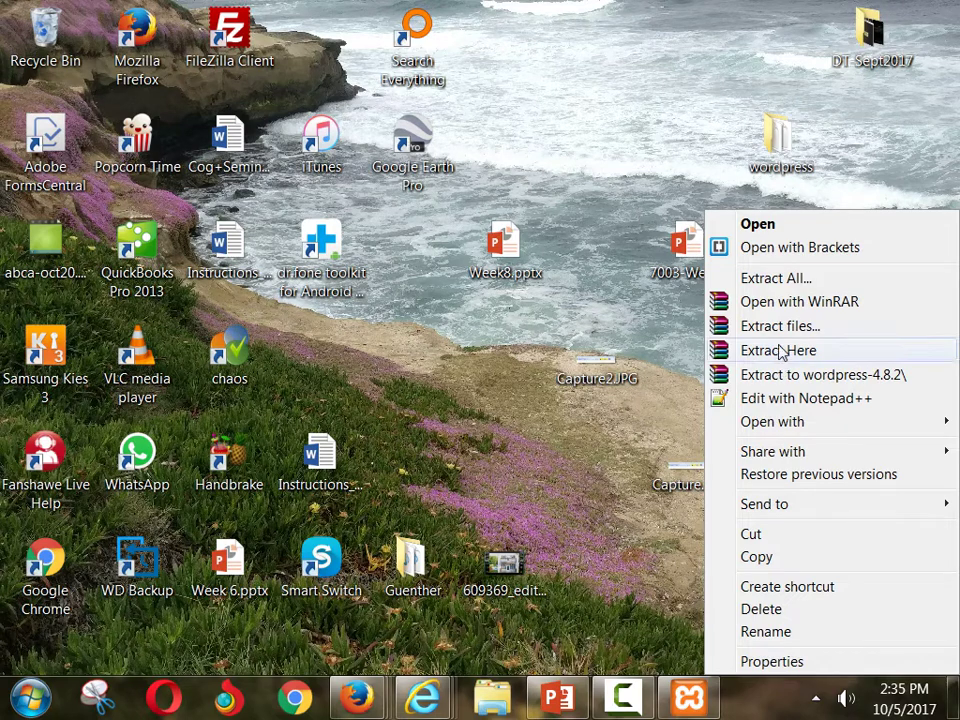
left_click(782, 280)
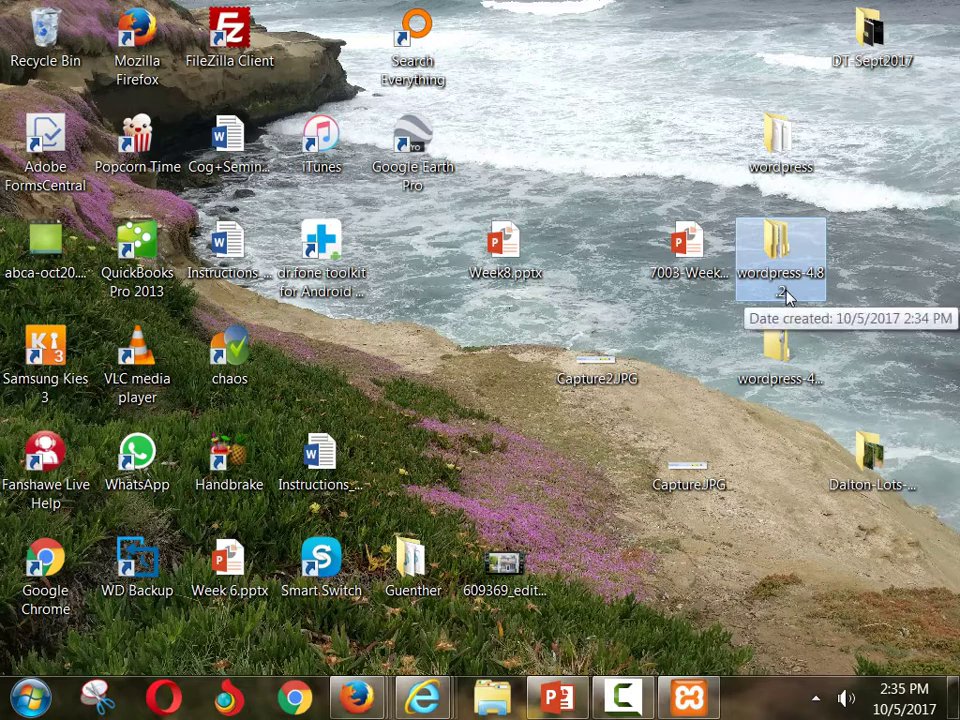
right_click(786, 358)
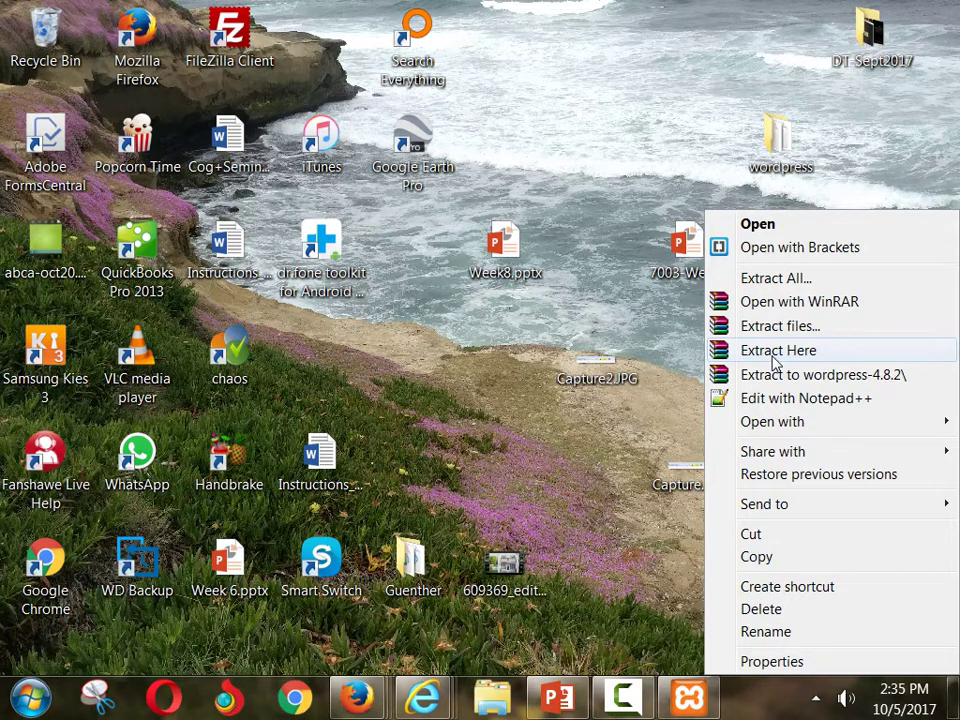
left_click(784, 137)
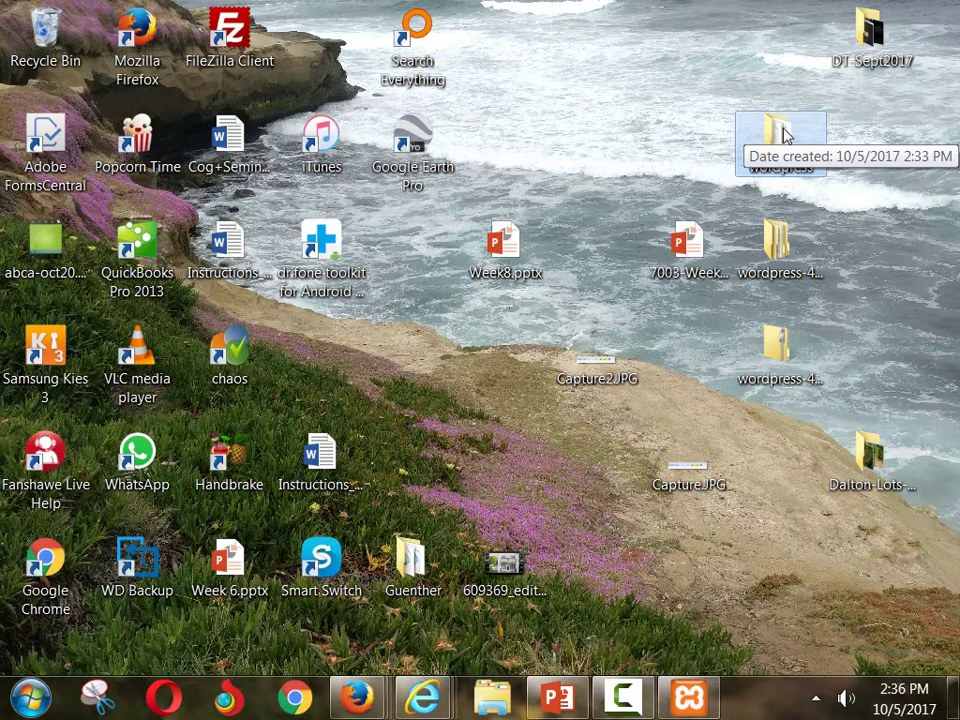
Rename the extracted wordpress folder on the desktop to thursday-test.
left_click(805, 156)
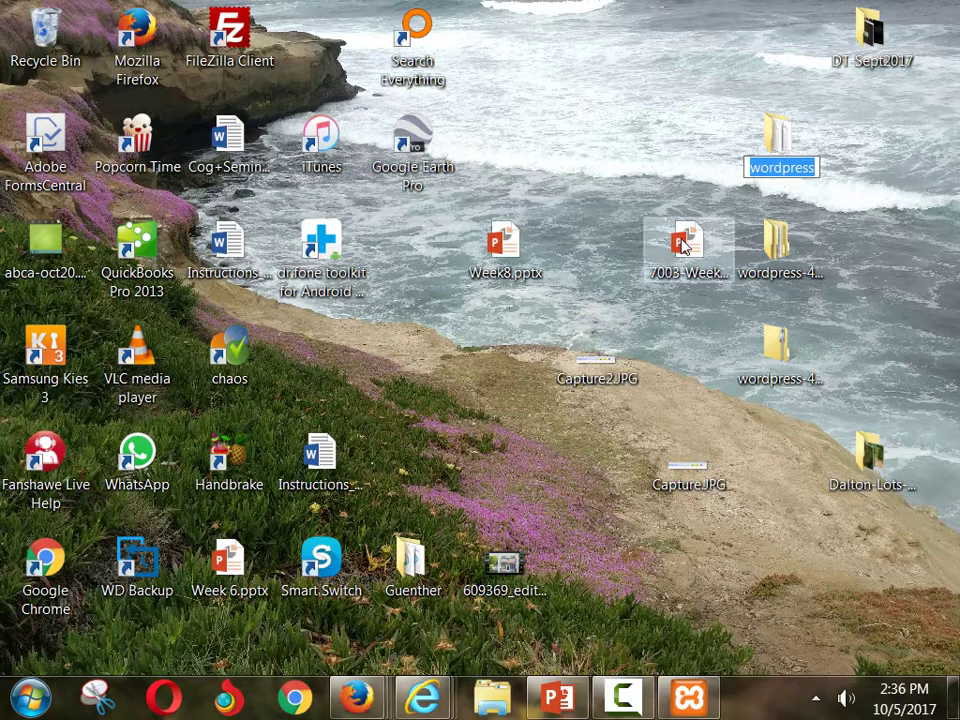
left_click(781, 140)
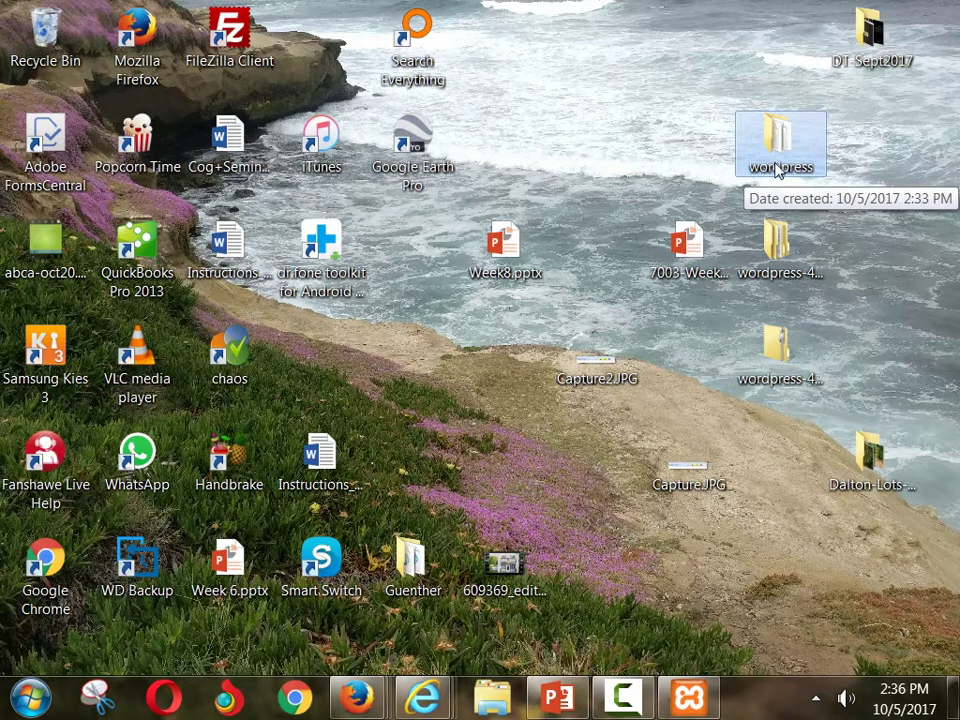
left_click(776, 165)
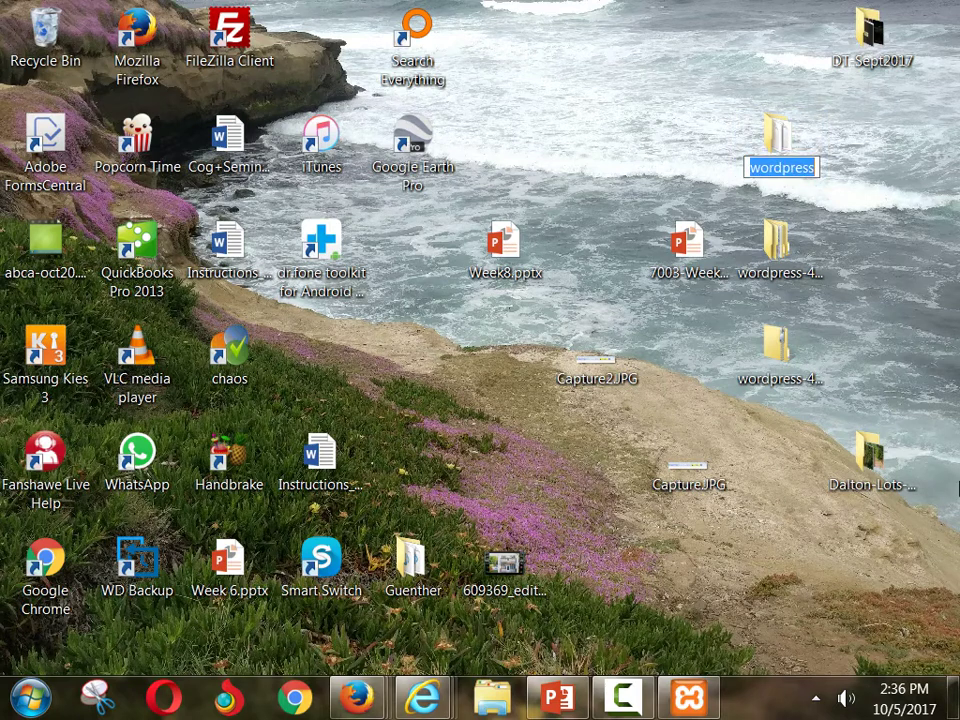
type("thursday")
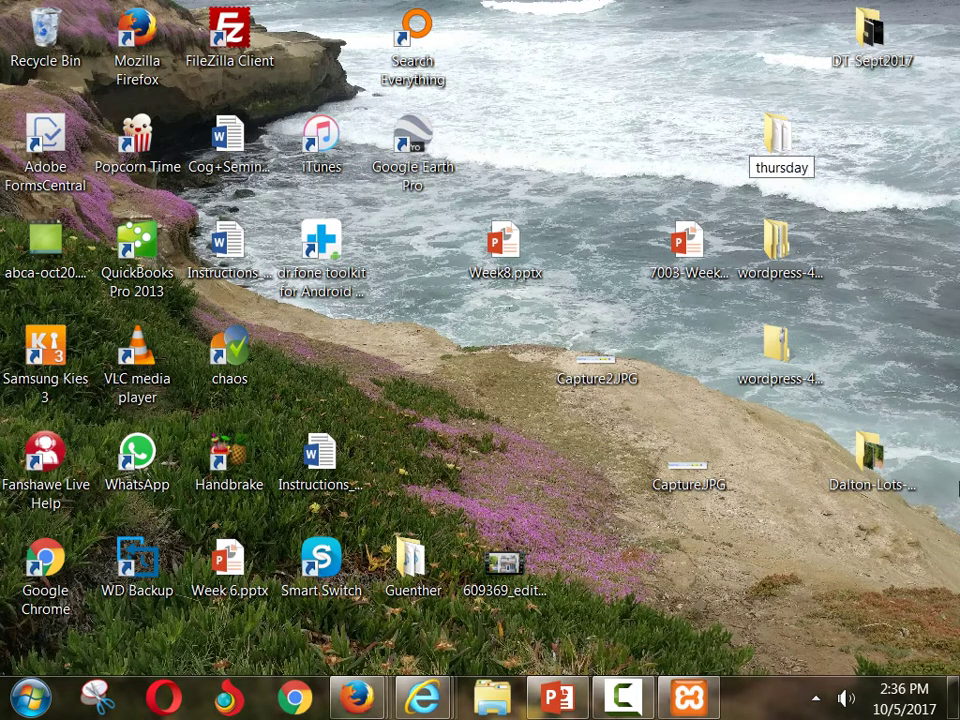
type("-test")
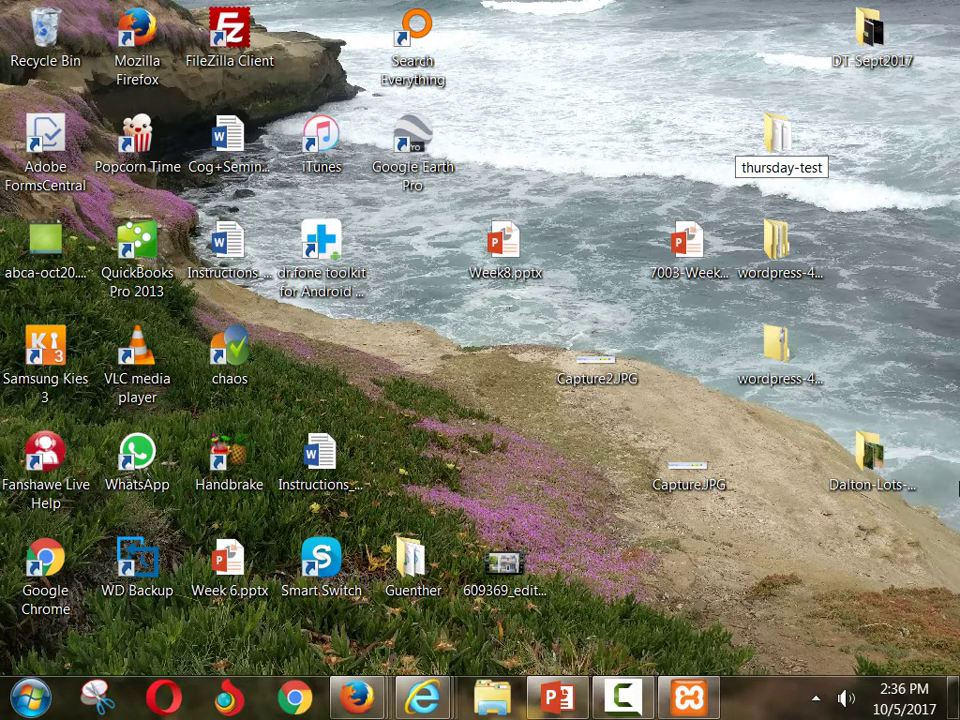
left_click(814, 138)
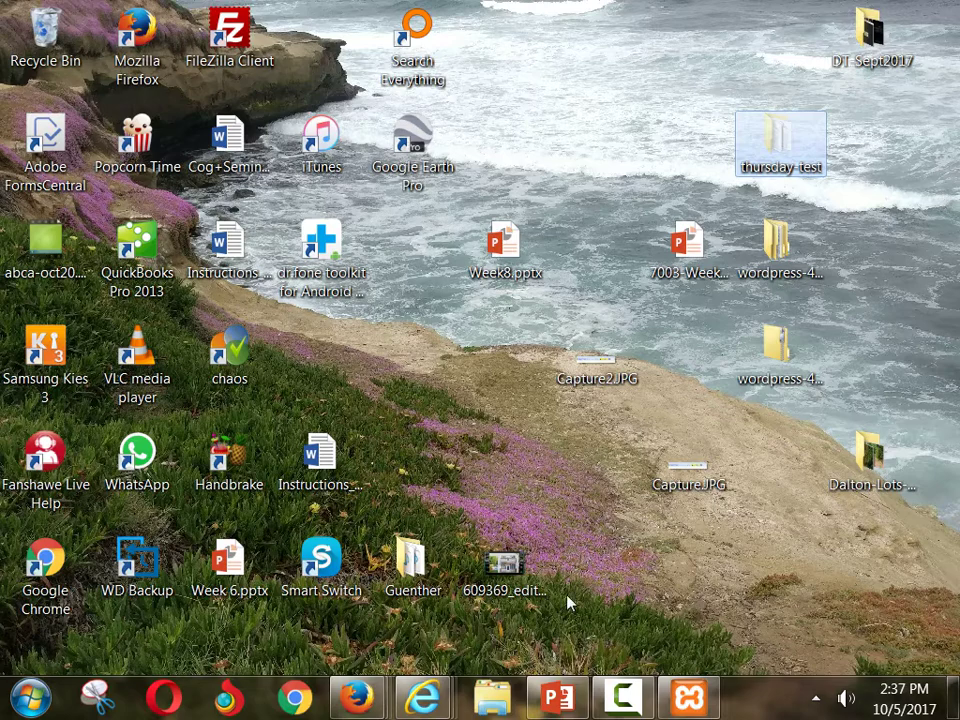
Paste the copied thursday-test folder into C:\xampp\htdocs next to the wordpress folder.
left_click(480, 701)
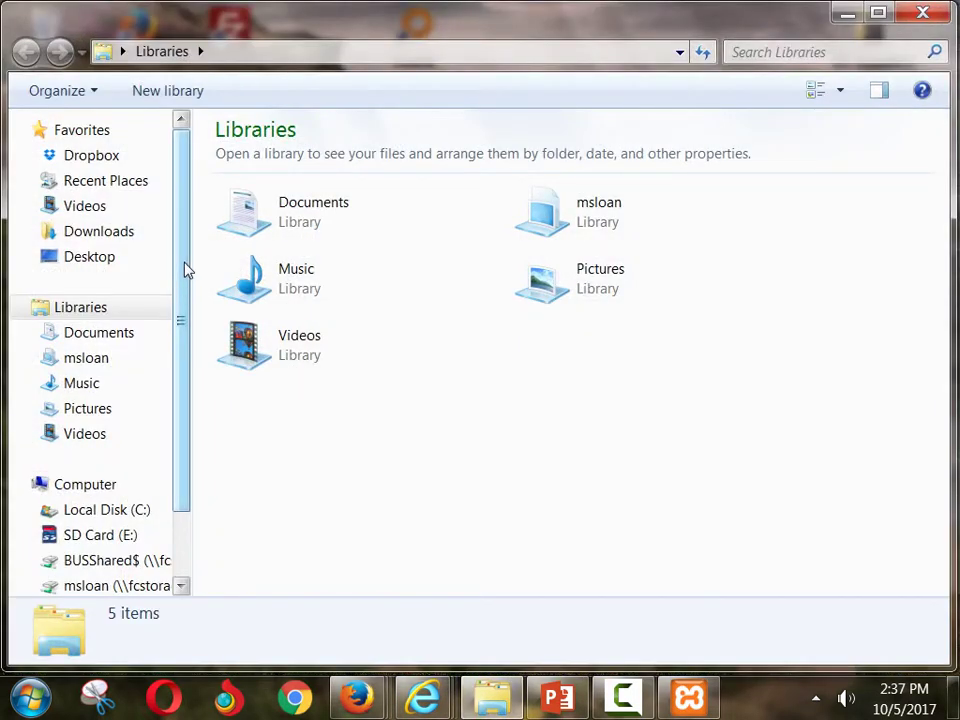
scroll(186, 268, "down", 2)
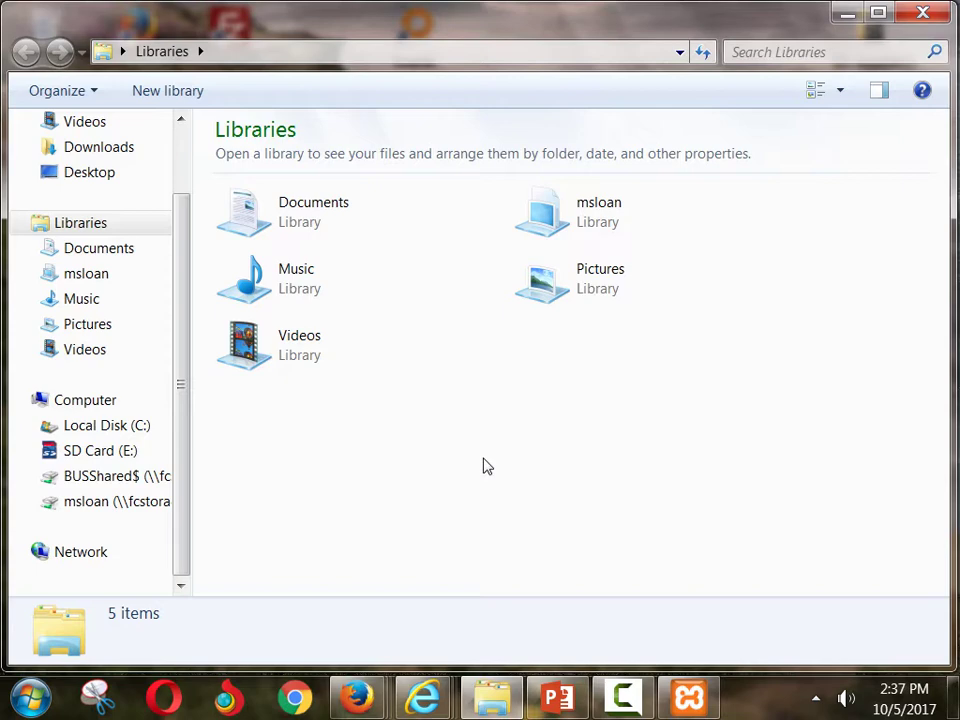
left_click(115, 428)
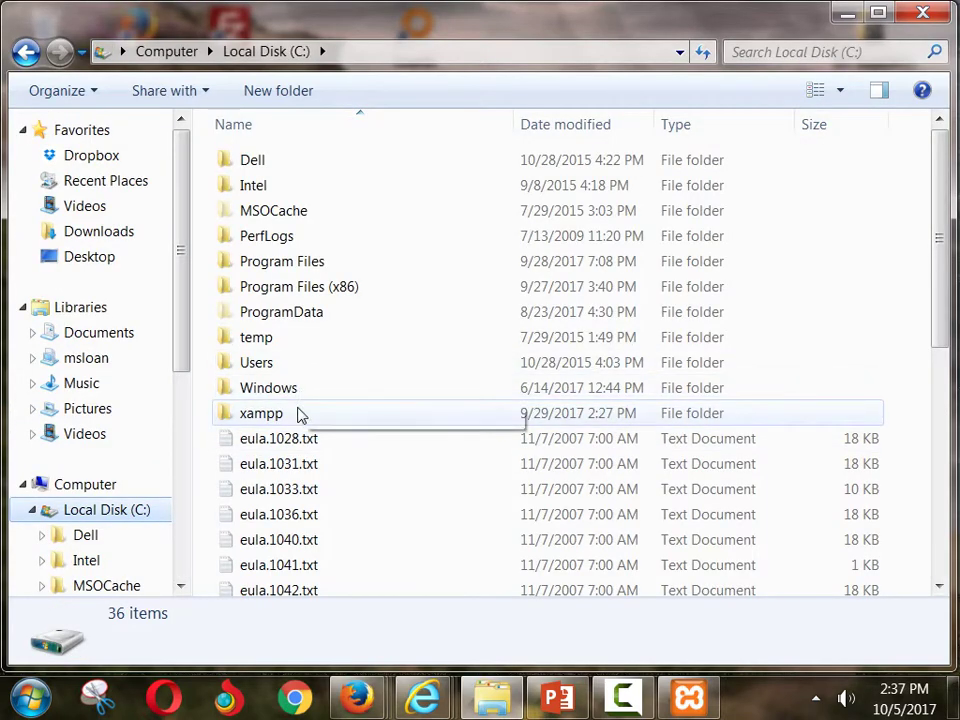
double_click(300, 413)
double_click(291, 286)
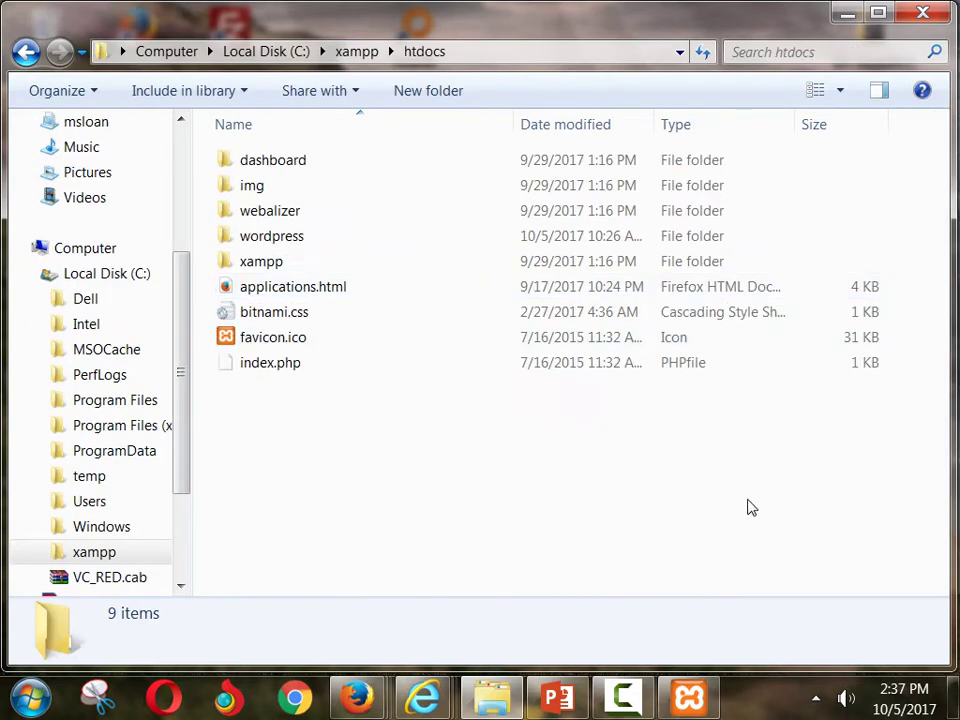
key("ctrl+v")
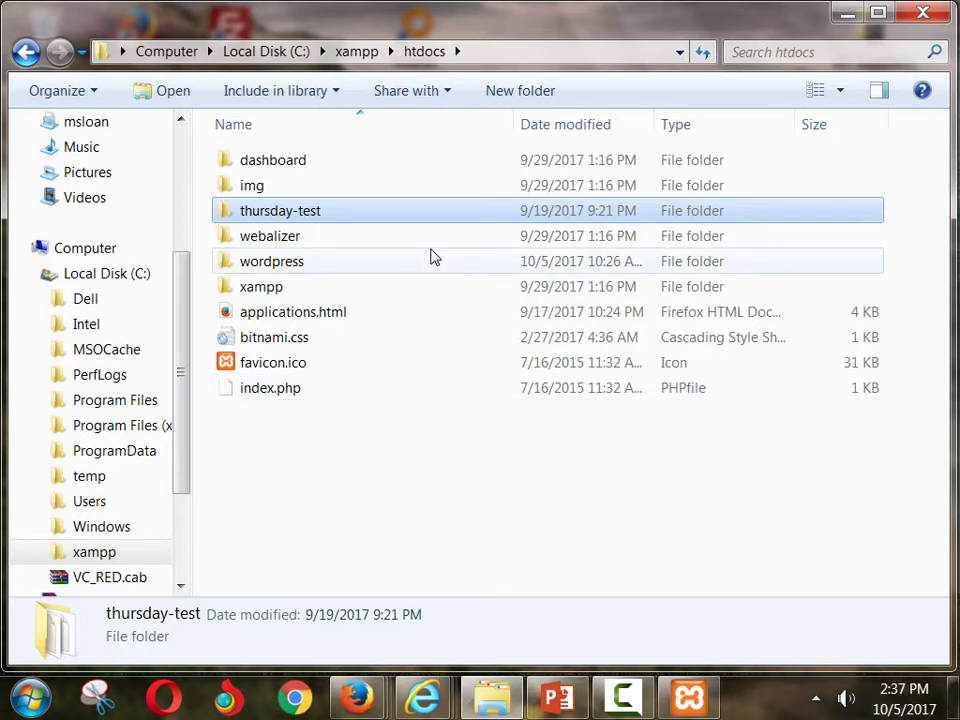
Open htdocs\thursday-test and bring up the context menu for wp-config-sample.php.
double_click(349, 215)
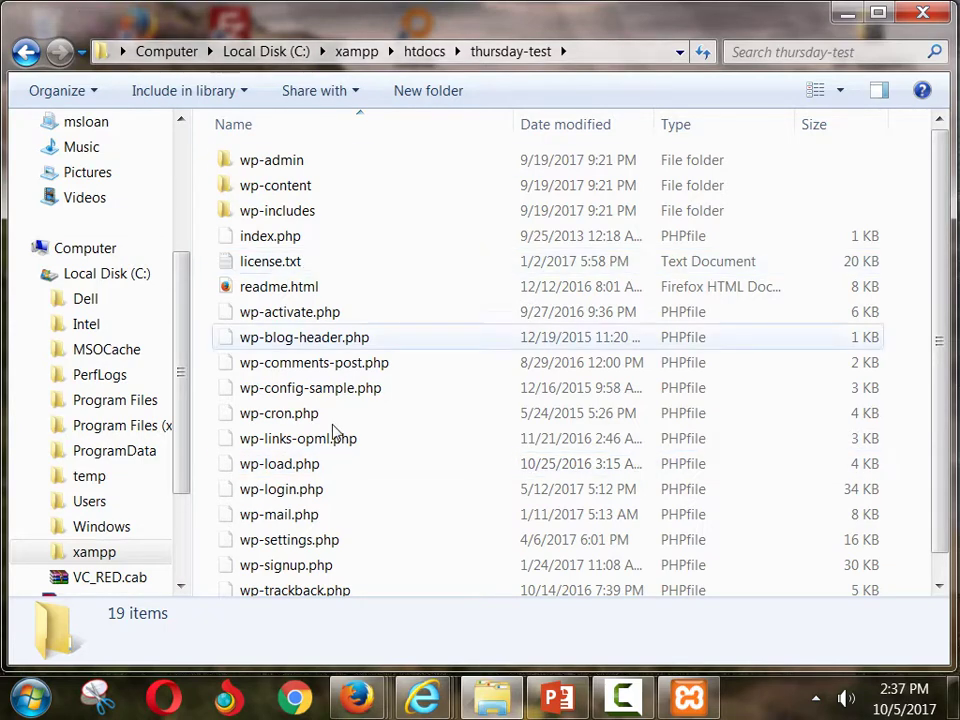
scroll(335, 440, "down", 1)
scroll(370, 535, "up", 1)
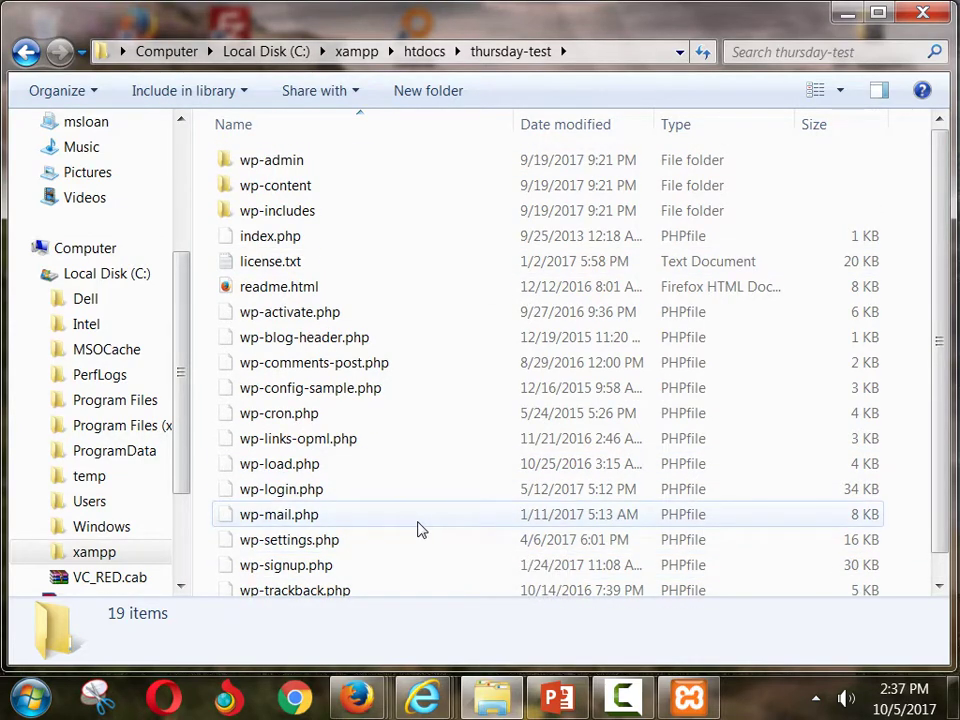
right_click(320, 399)
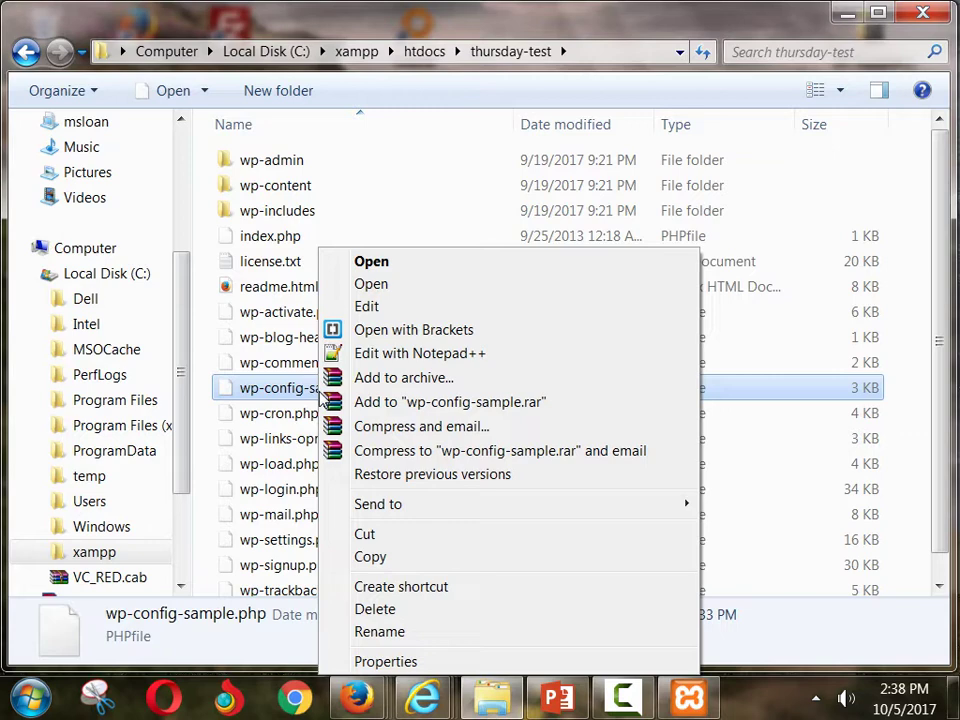
Open wp-config-sample.php in Notepad++ and replace username_here with root on line 26.
left_click(443, 354)
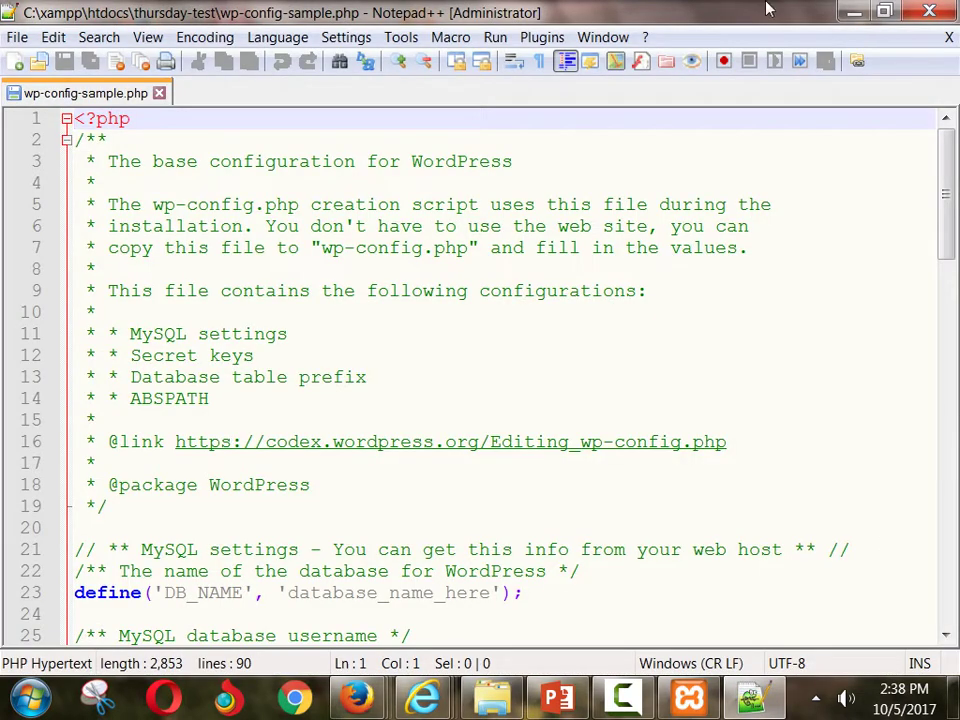
scroll(321, 146, "down", 5)
left_click_drag(293, 268, 481, 268)
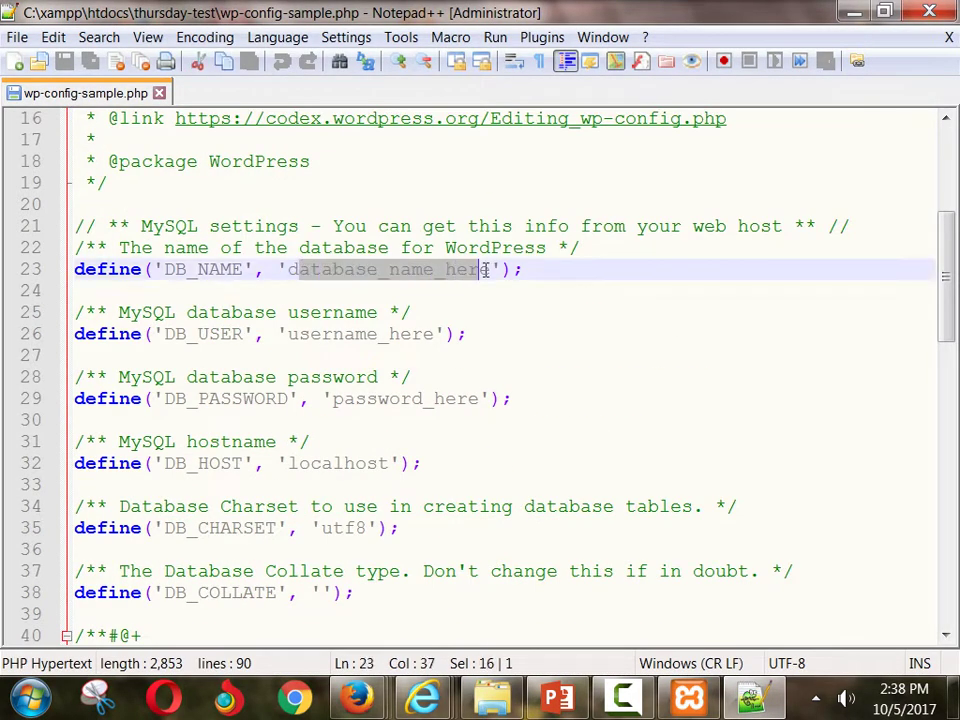
left_click_drag(286, 333, 431, 334)
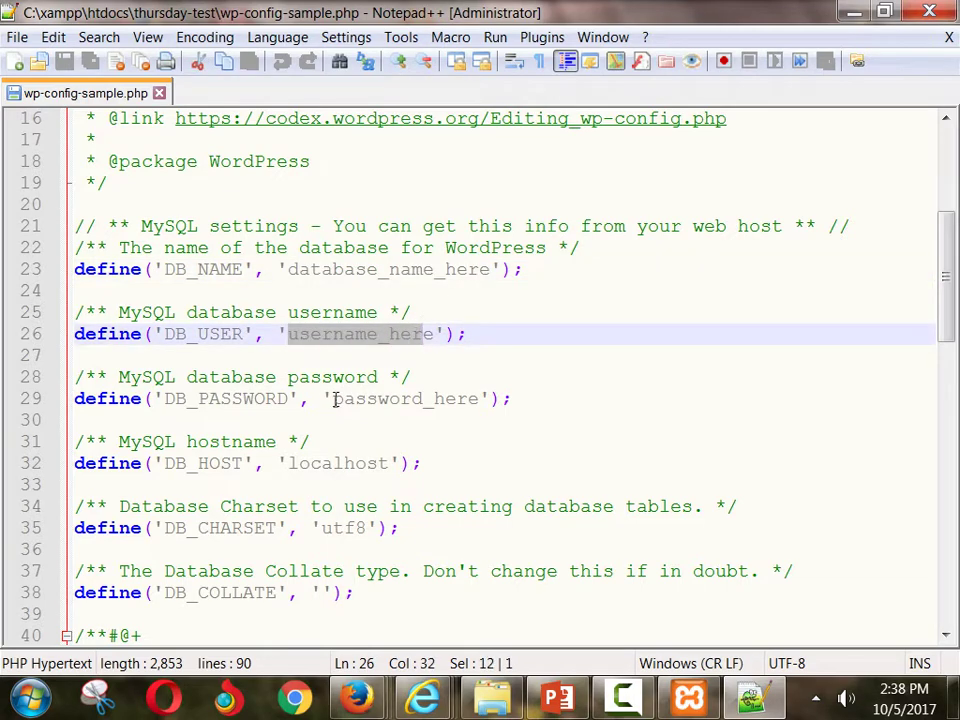
left_click_drag(333, 398, 467, 399)
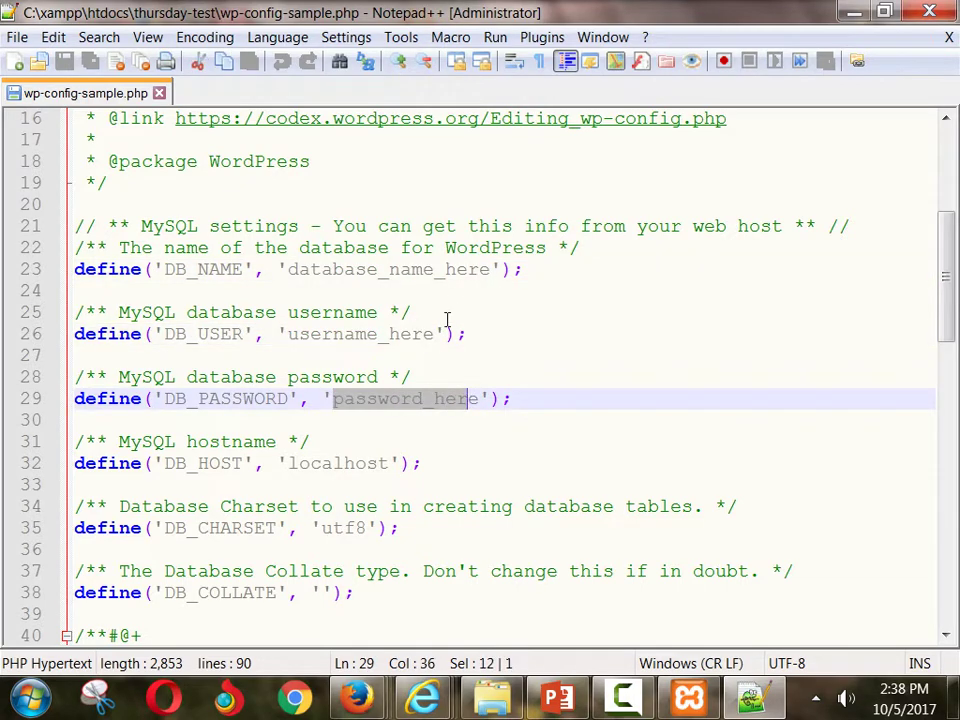
left_click_drag(433, 334, 289, 336)
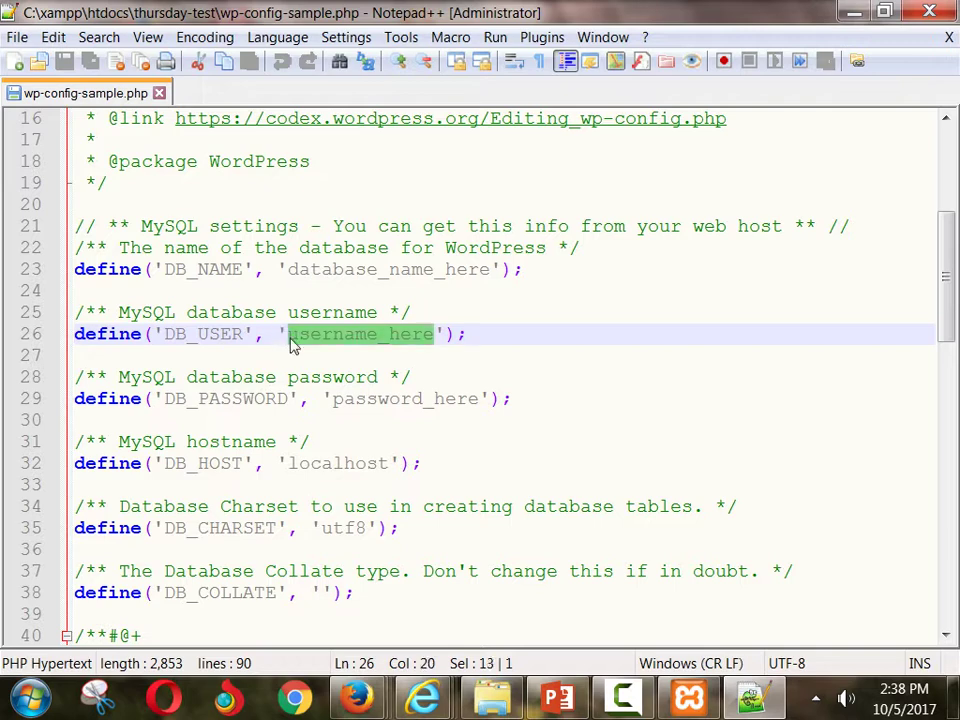
type("root")
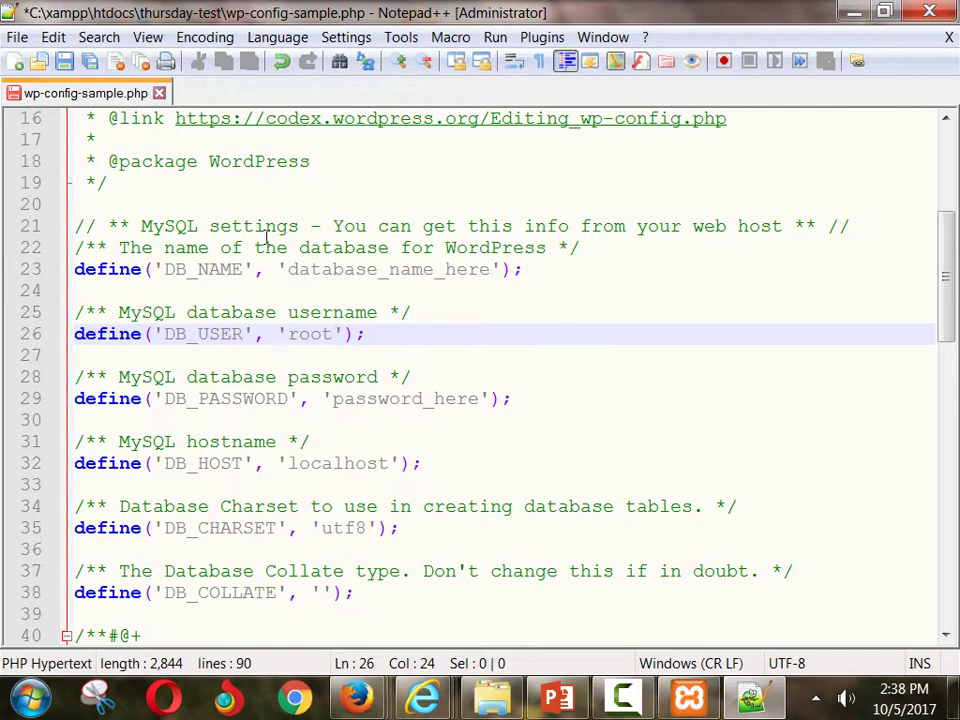
Delete password_here to leave DB_PASSWORD empty, then select the database_name_here placeholder.
left_click_drag(333, 399, 480, 400)
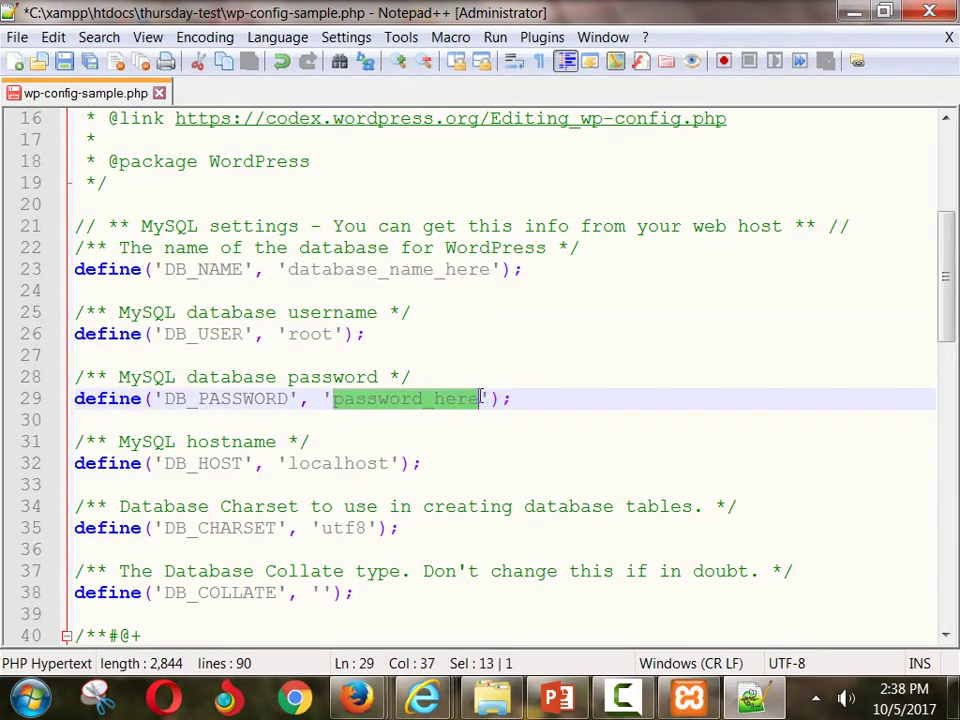
key("Delete")
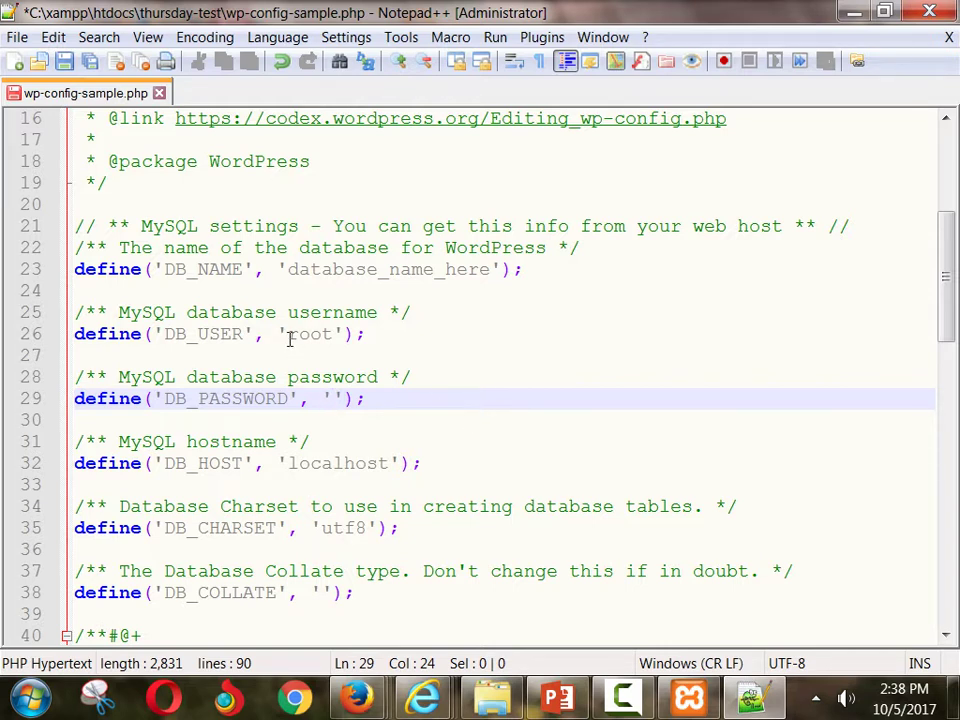
left_click_drag(287, 334, 331, 334)
left_click(331, 398)
left_click(285, 334)
left_click_drag(285, 334, 339, 333)
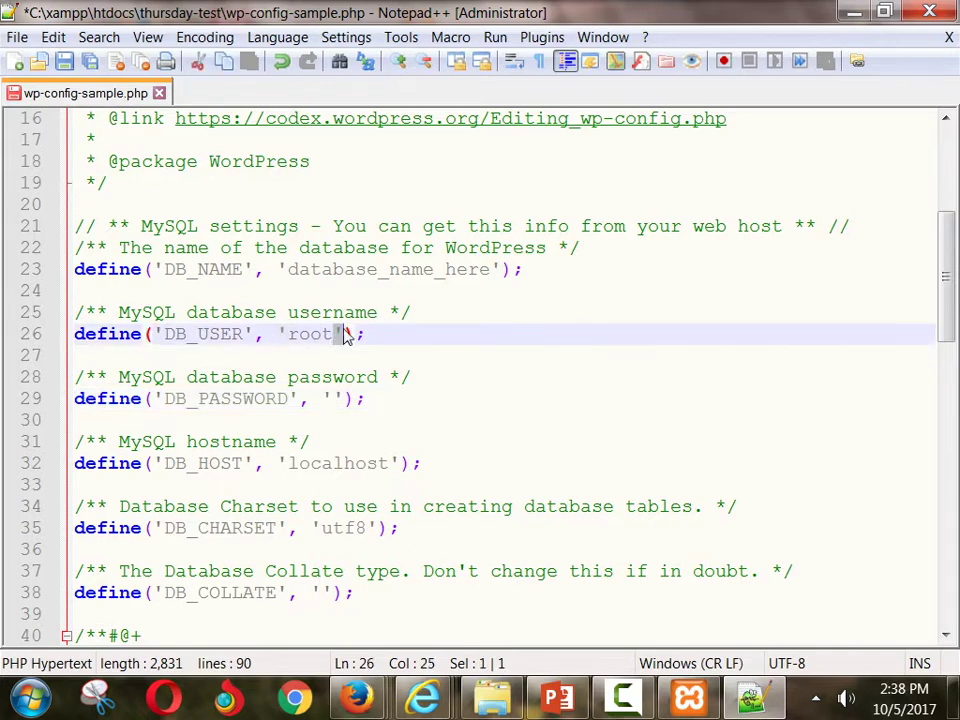
left_click_drag(288, 269, 490, 269)
mouse_move(359, 704)
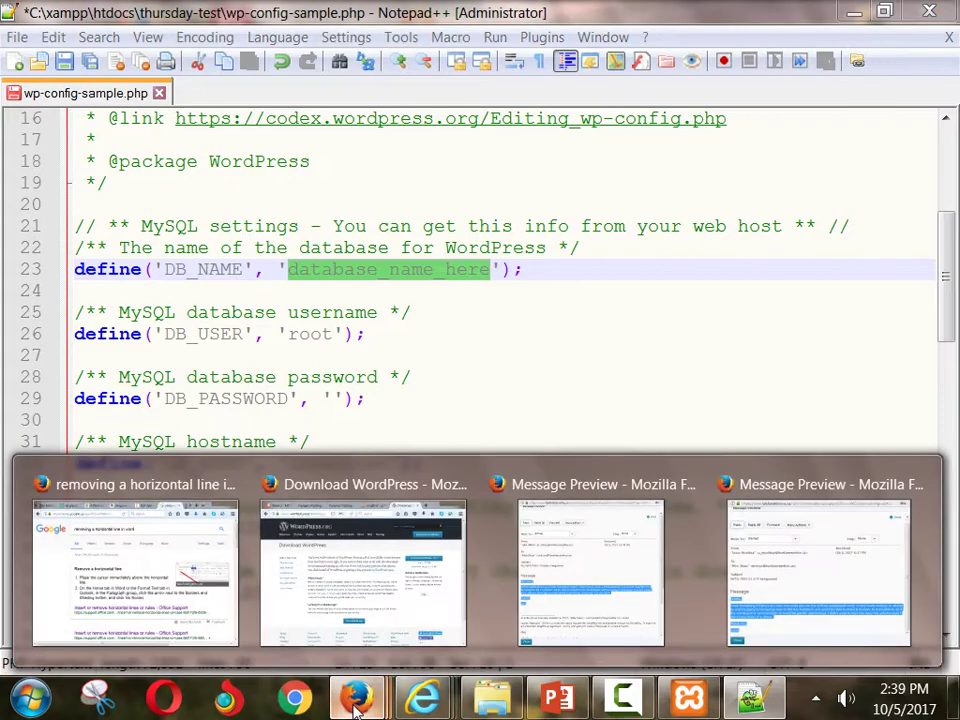
Copy the super-awesome-test database name from phpMyAdmin's Databases list.
left_click(363, 570)
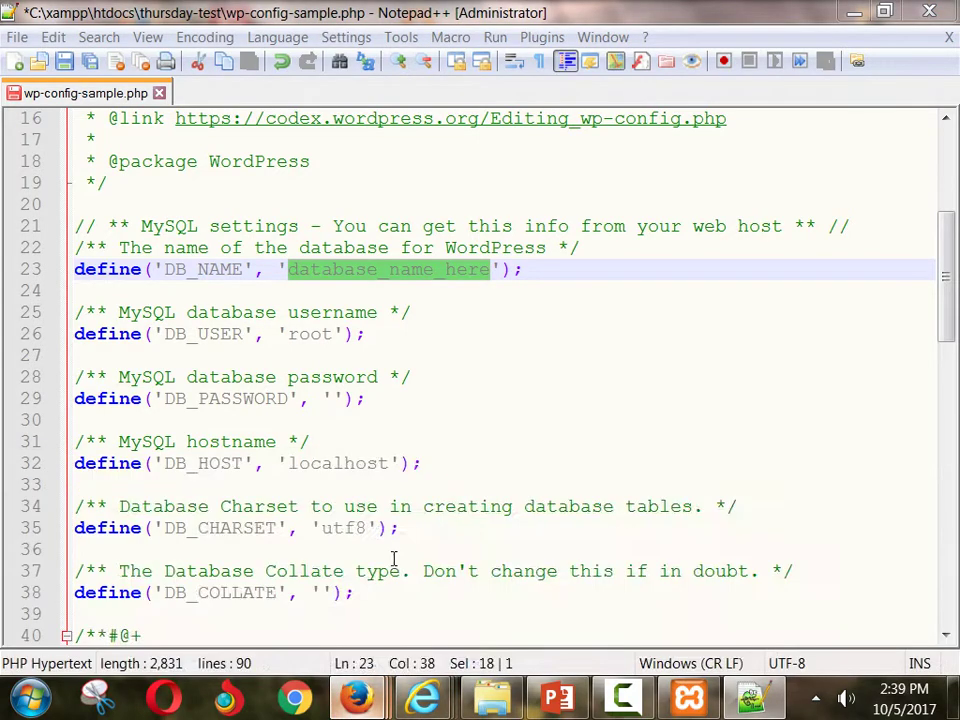
left_click(731, 17)
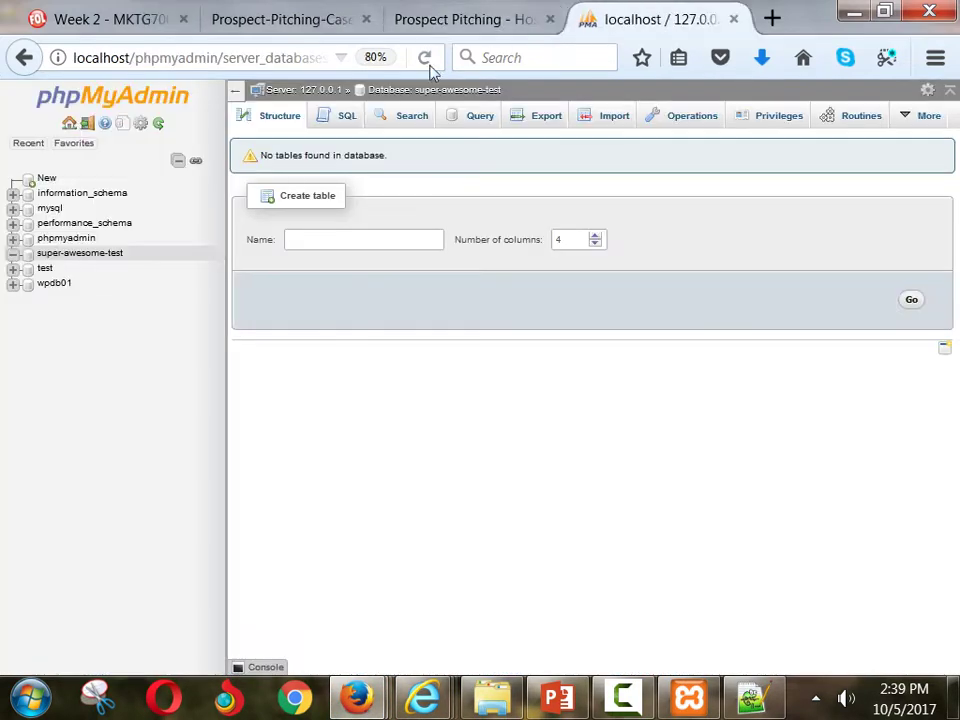
left_click(140, 97)
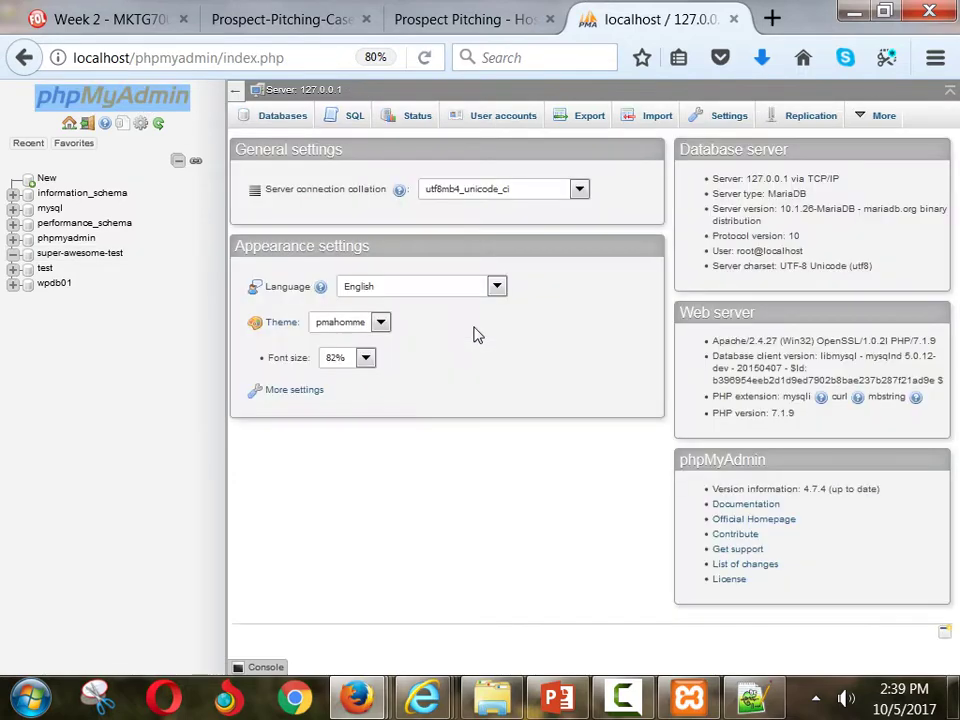
left_click(289, 119)
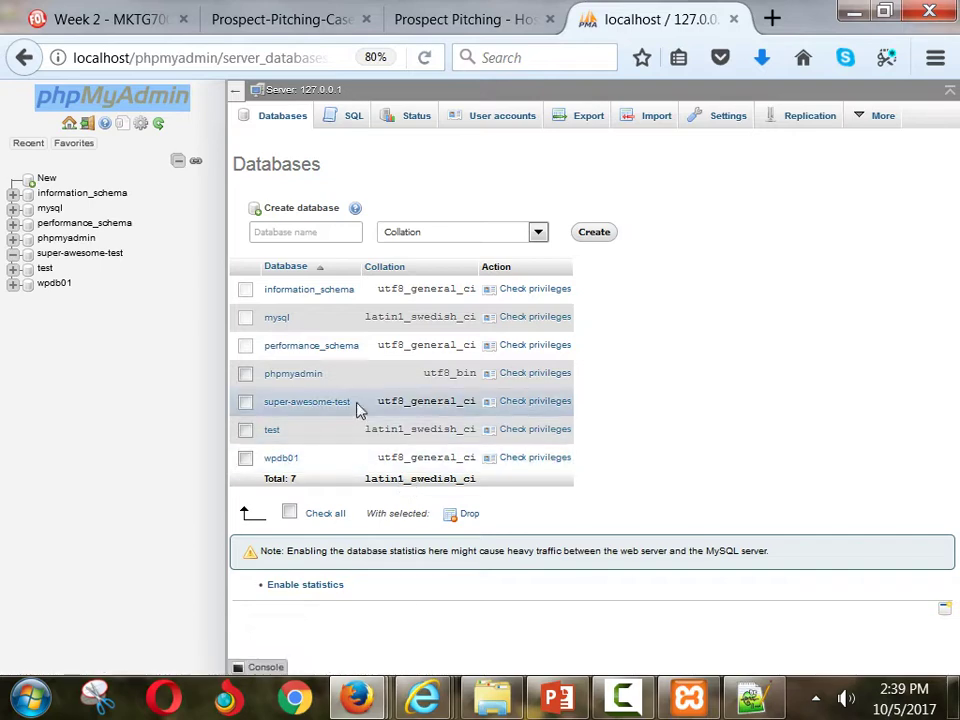
left_click_drag(360, 410, 236, 407)
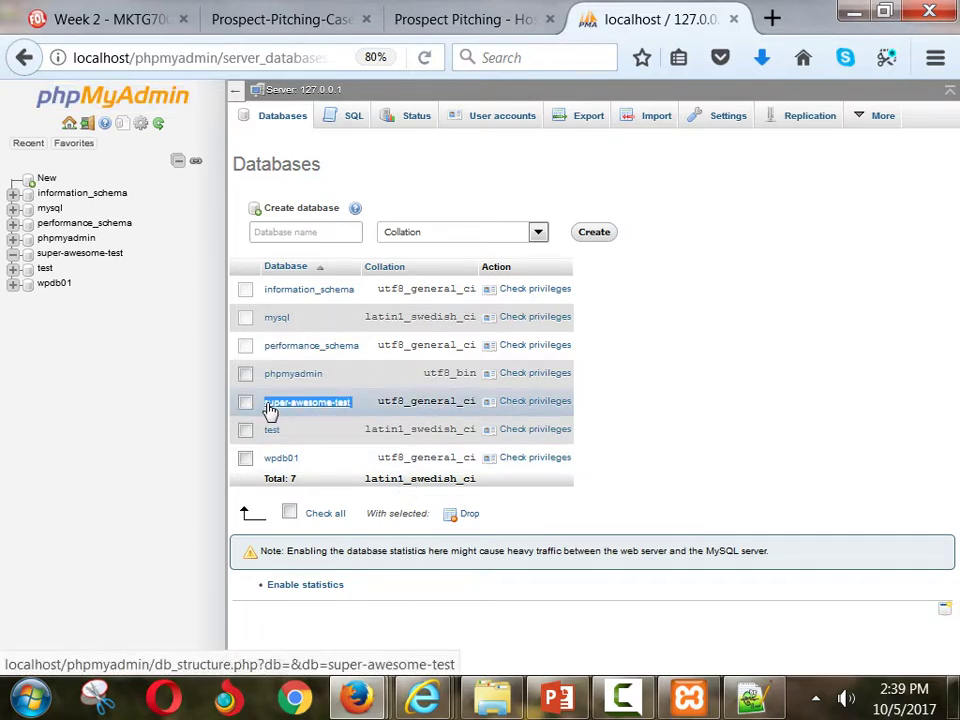
right_click(270, 410)
left_click(328, 581)
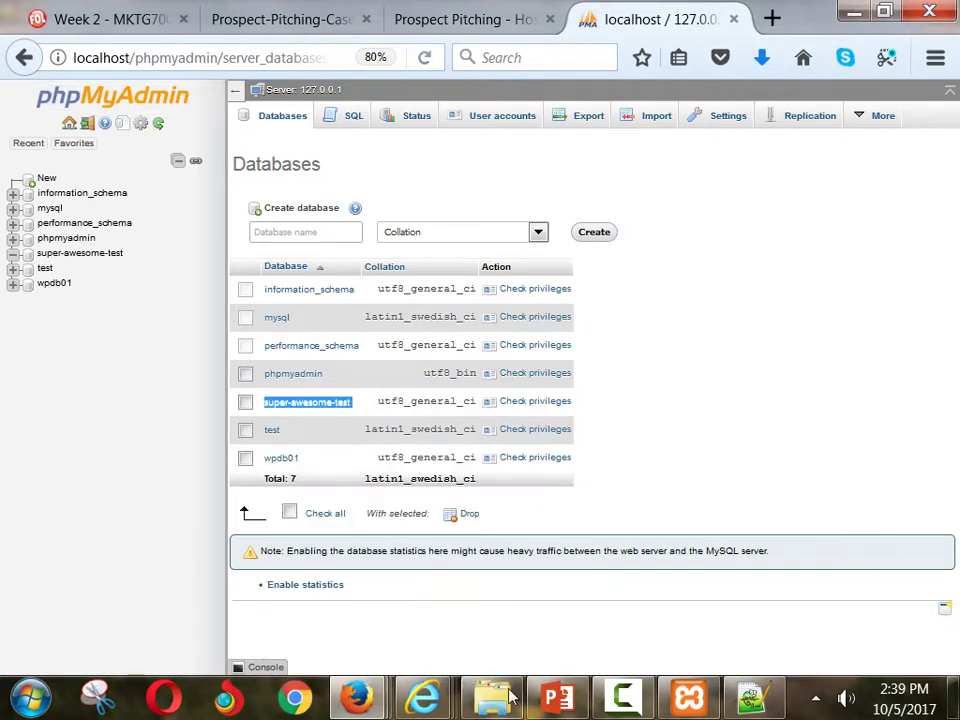
left_click(750, 697)
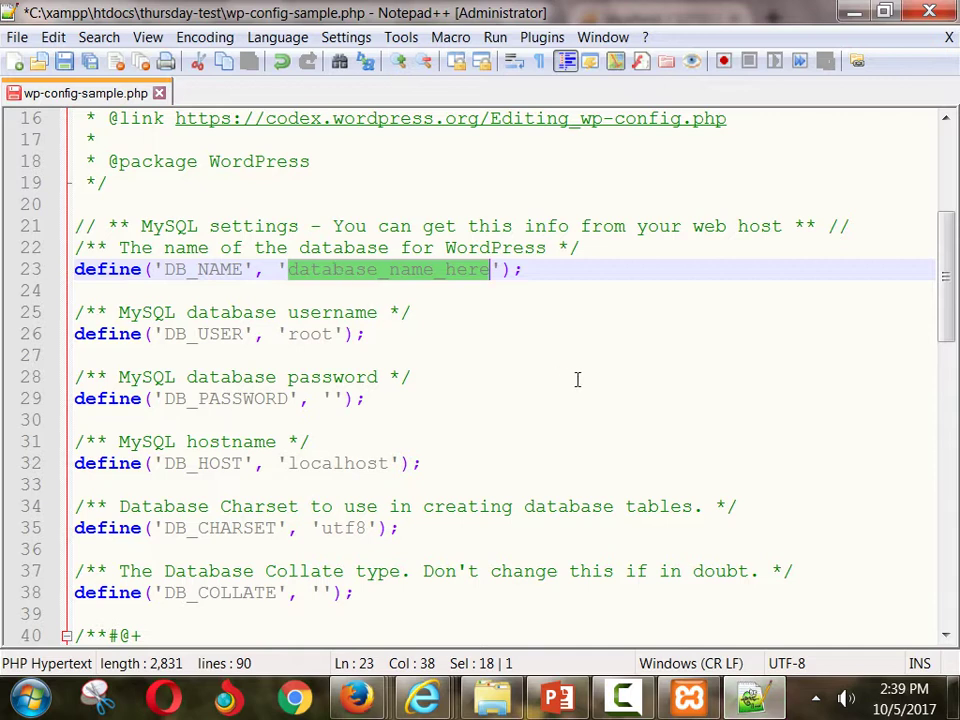
Paste super-awesome-test as the DB_NAME value and add a blank line after line 89.
key("ctrl+v")
key("BackSpace")
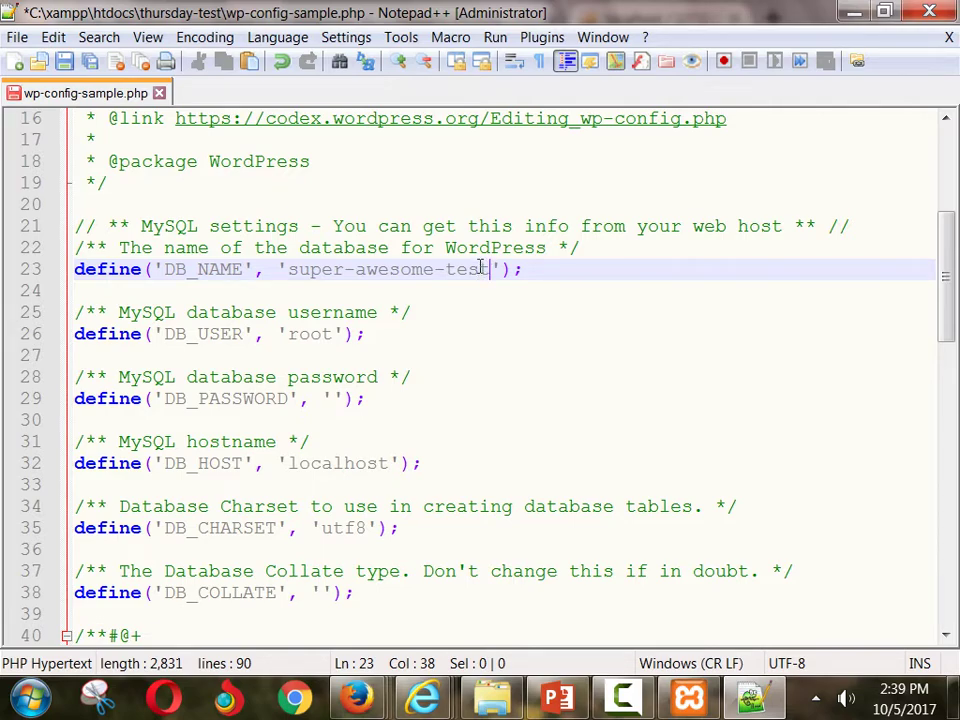
scroll(400, 355, "down", 17)
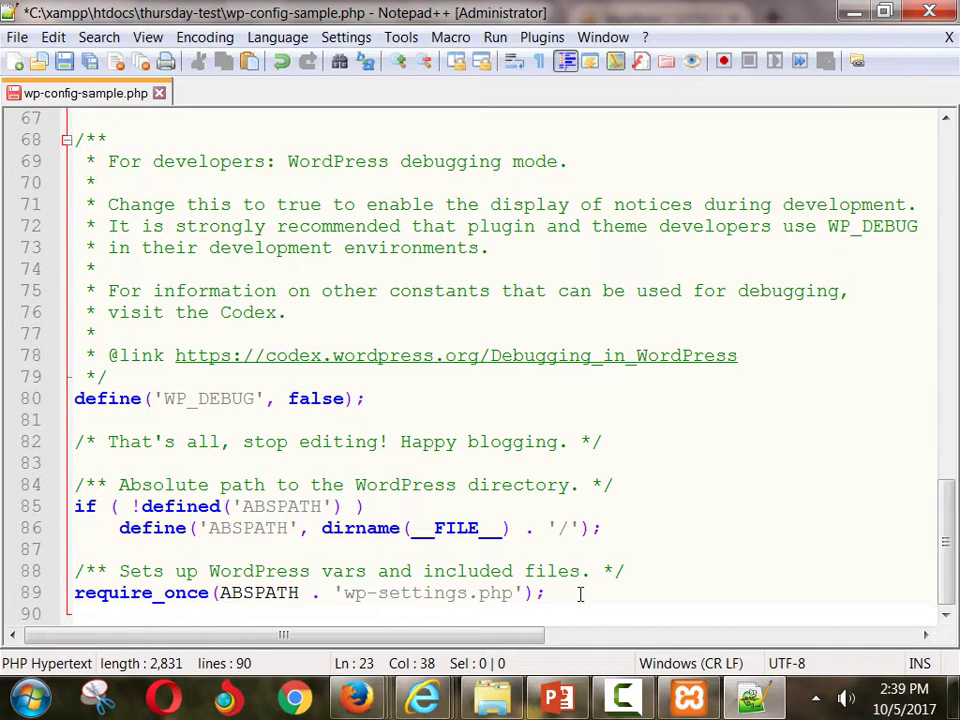
left_click(577, 593)
key("Return")
key("Return")
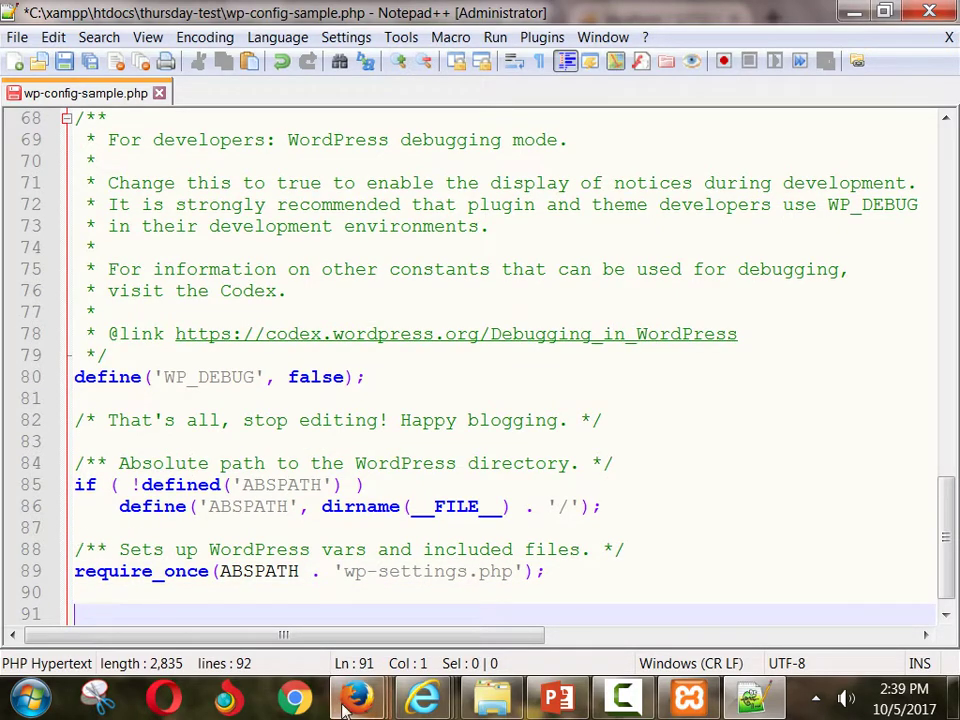
mouse_move(353, 705)
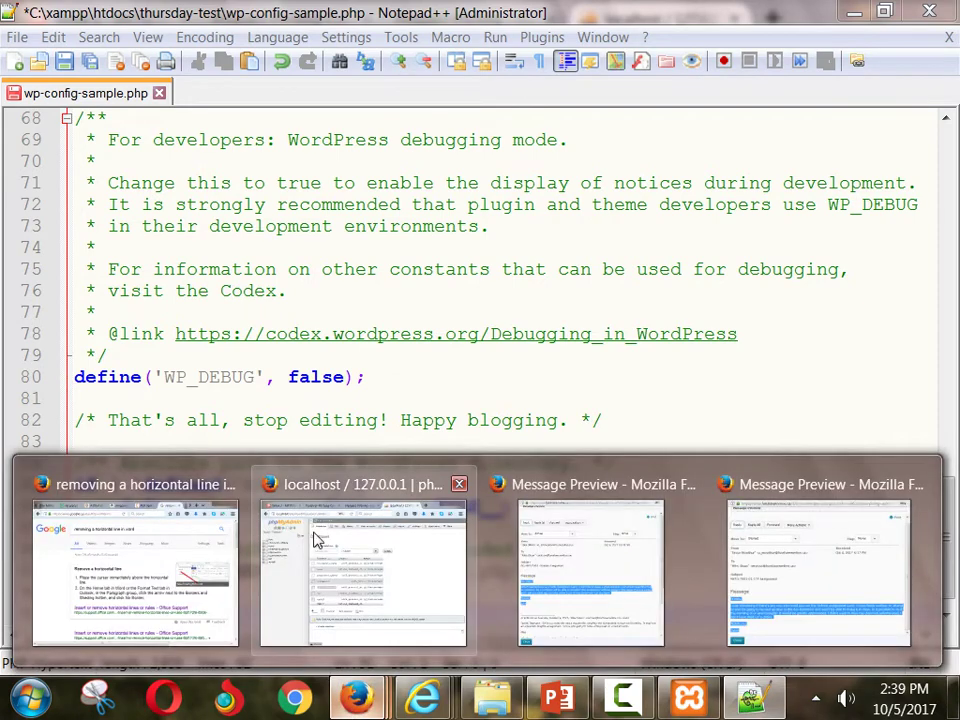
Open the Week 3 'MAC Fixes - for Installing Themes & Plugins' page on Fanshawe Online.
left_click(364, 580)
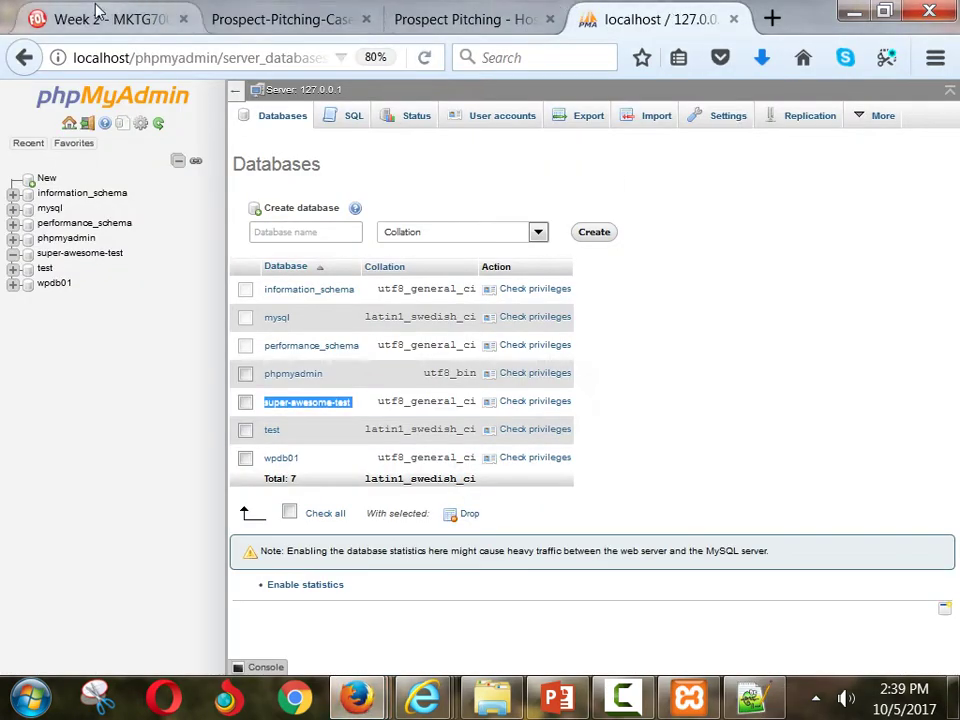
left_click(76, 12)
left_click(88, 274)
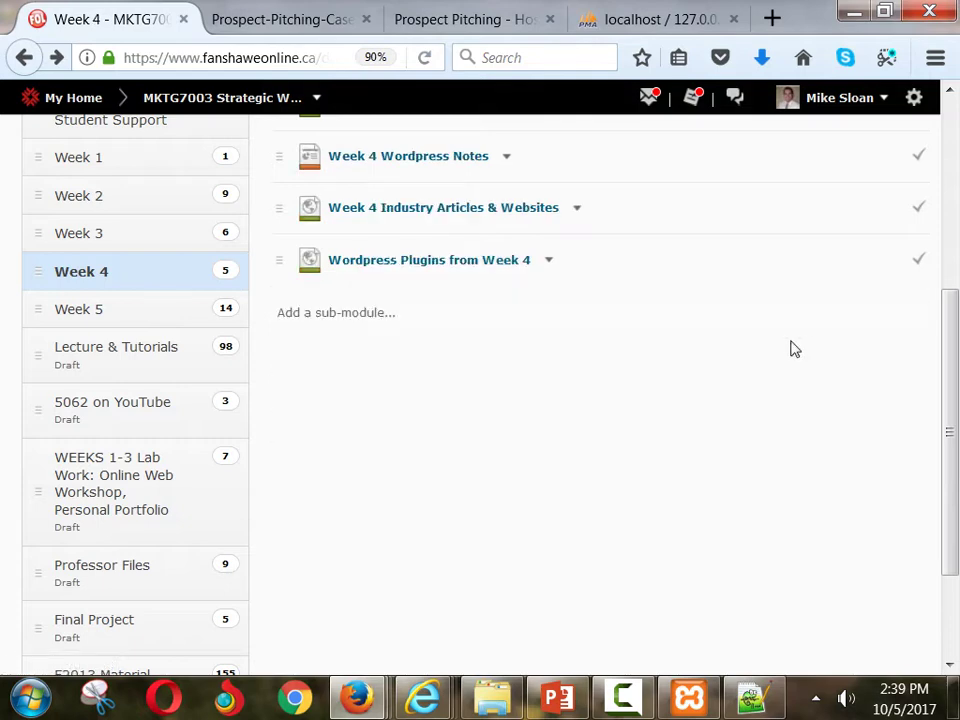
scroll(567, 371, "up", 3)
left_click(110, 412)
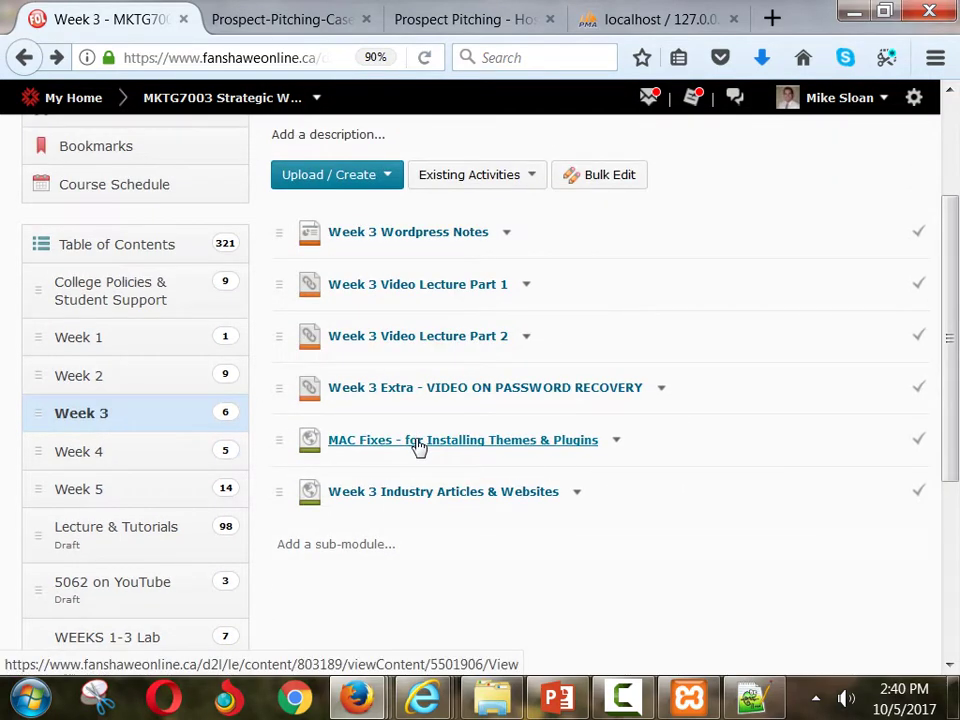
left_click(418, 445)
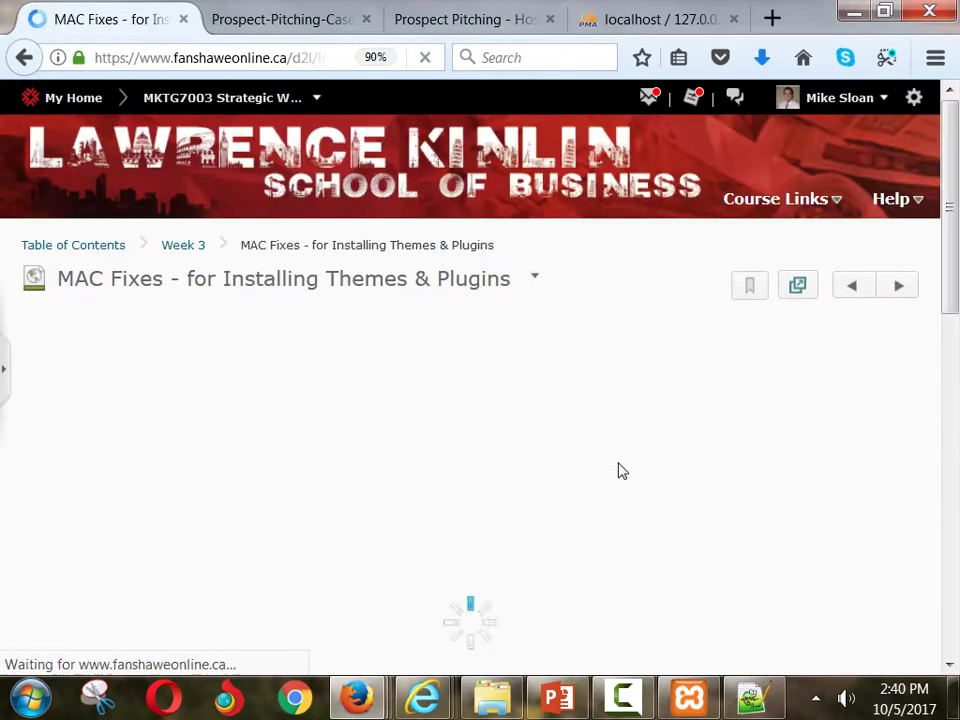
Copy the four-line is_admin code block and paste it at line 91 of wp-config-sample.php.
left_click_drag(30, 432, 36, 545)
right_click(127, 482)
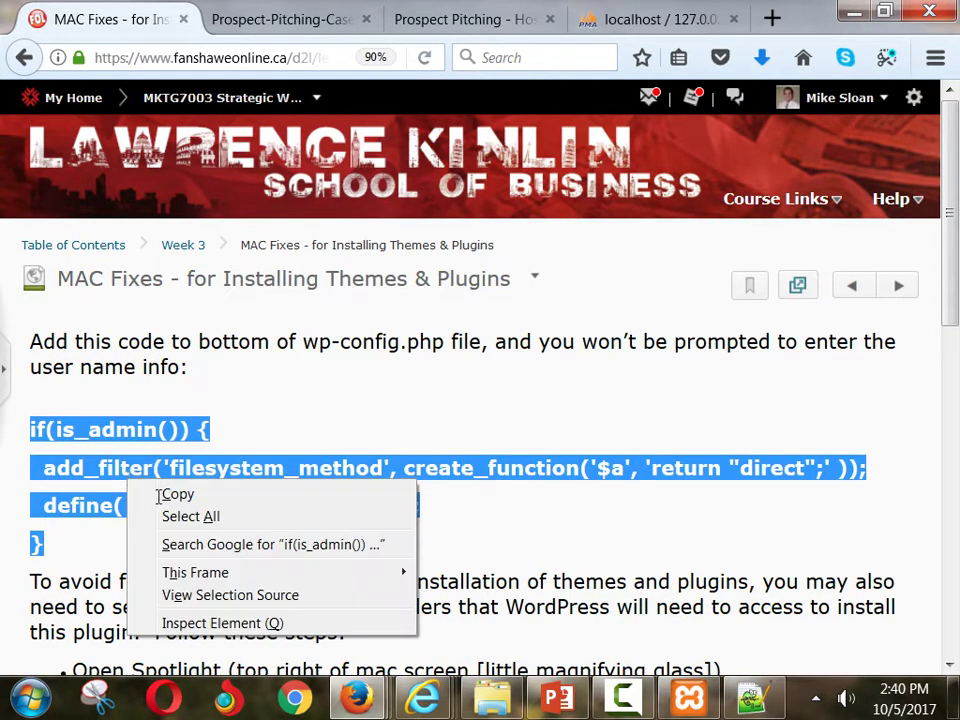
left_click(170, 494)
left_click(33, 424)
left_click_drag(33, 424, 64, 546)
right_click(252, 460)
left_click(290, 477)
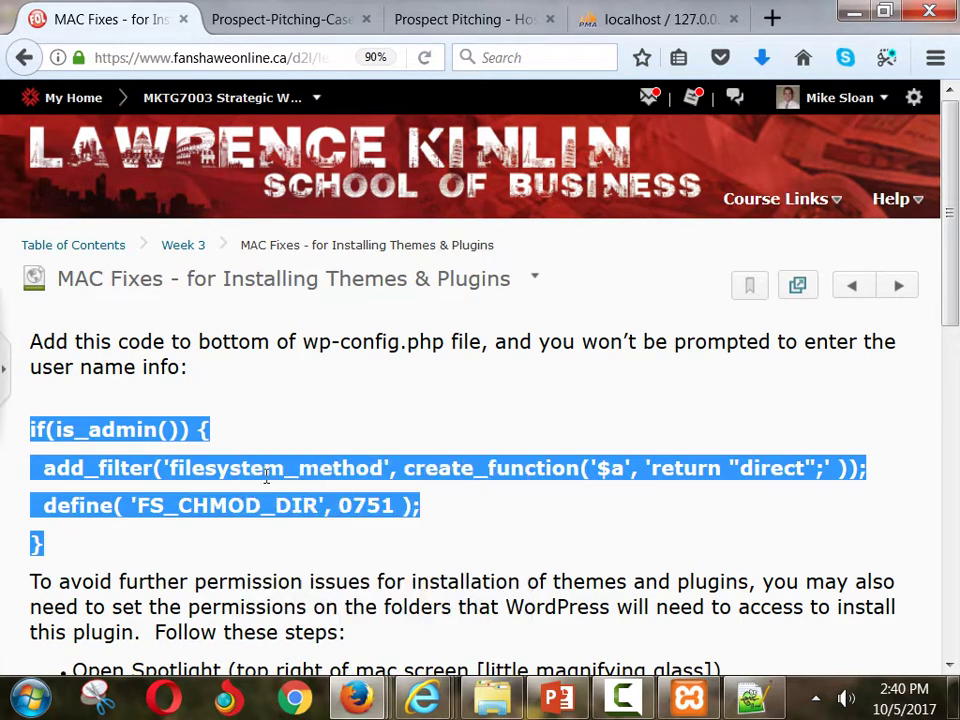
left_click(752, 697)
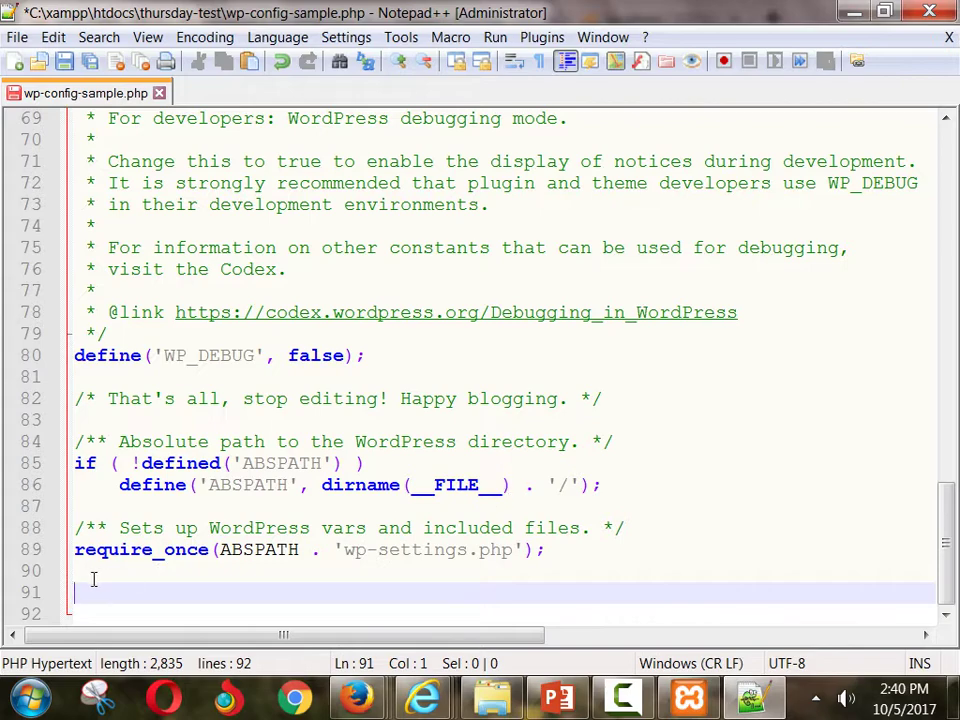
key("ctrl+v")
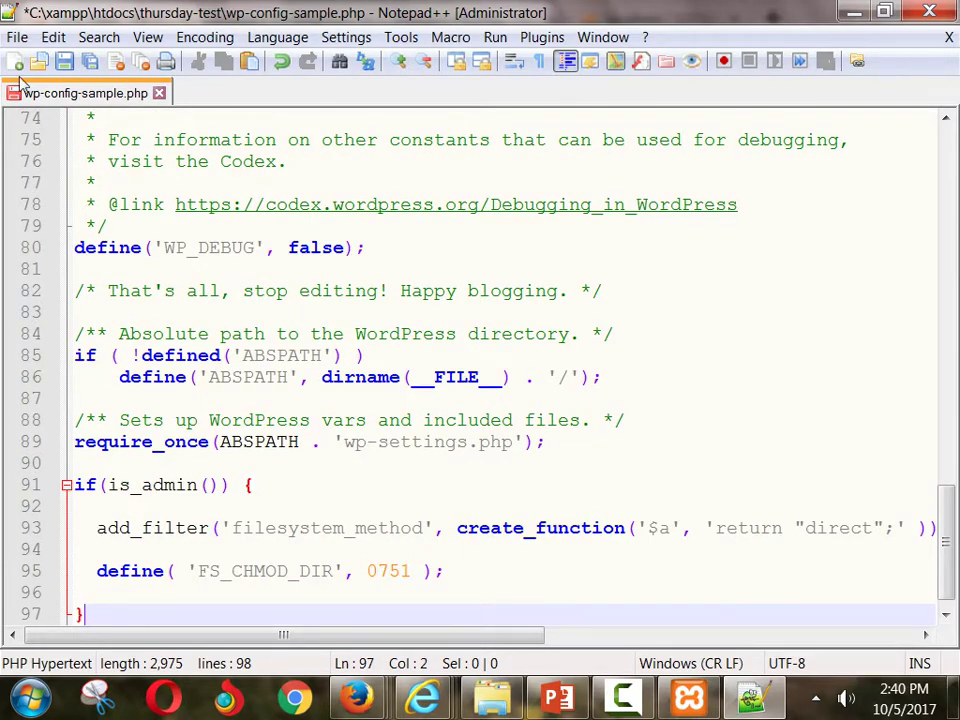
Save the edited file under the name wp-config.php by removing '-sample'.
left_click(17, 37)
left_click(95, 191)
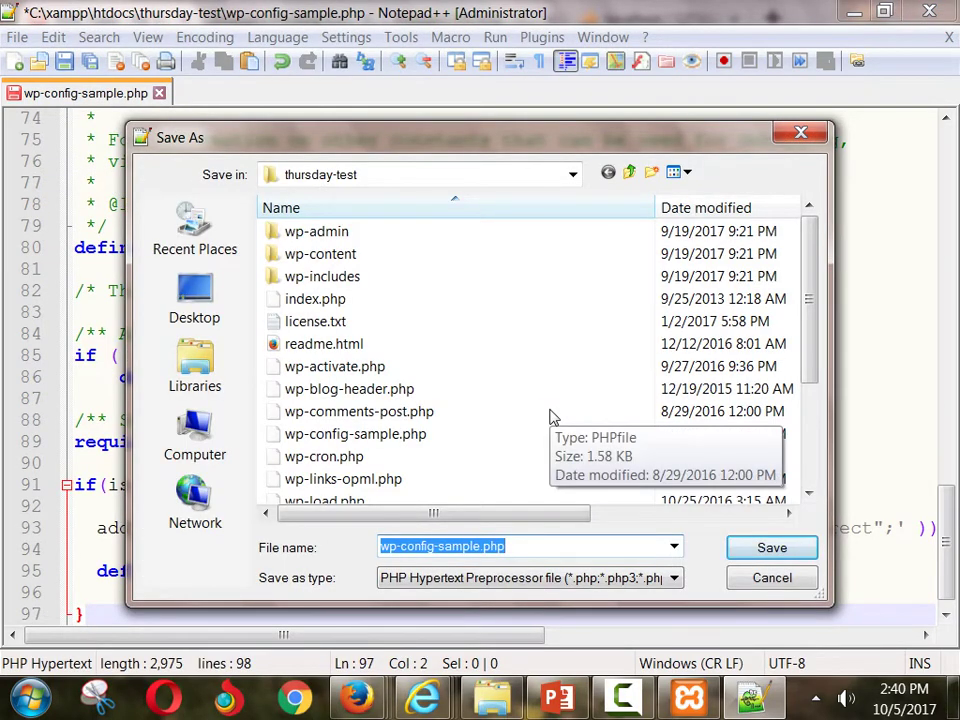
left_click(476, 546)
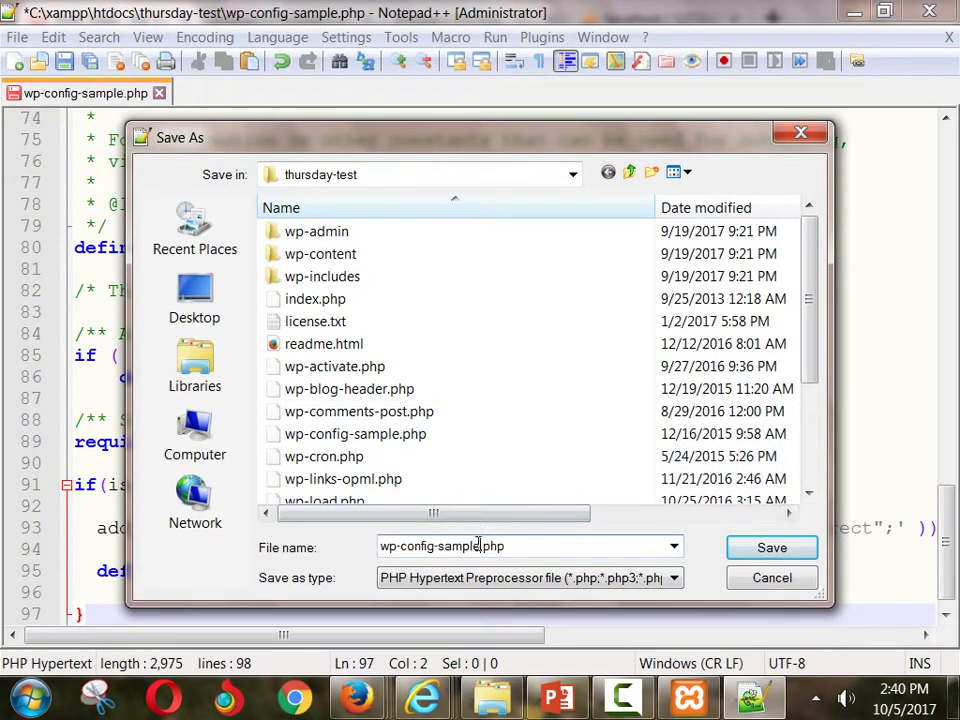
left_click_drag(481, 546, 434, 546)
key("BackSpace")
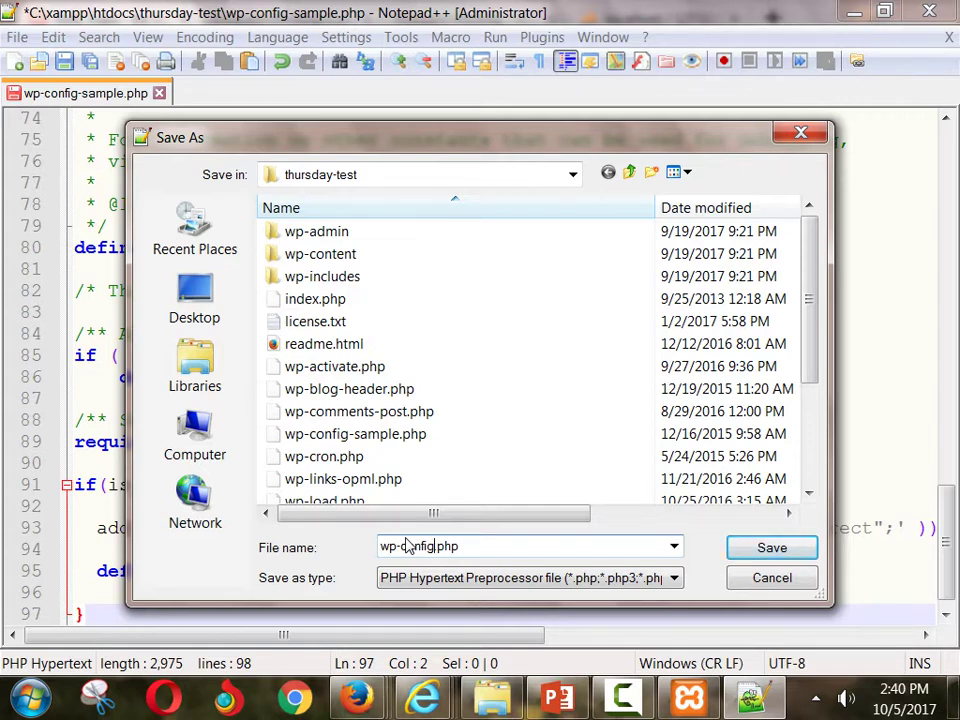
left_click(750, 555)
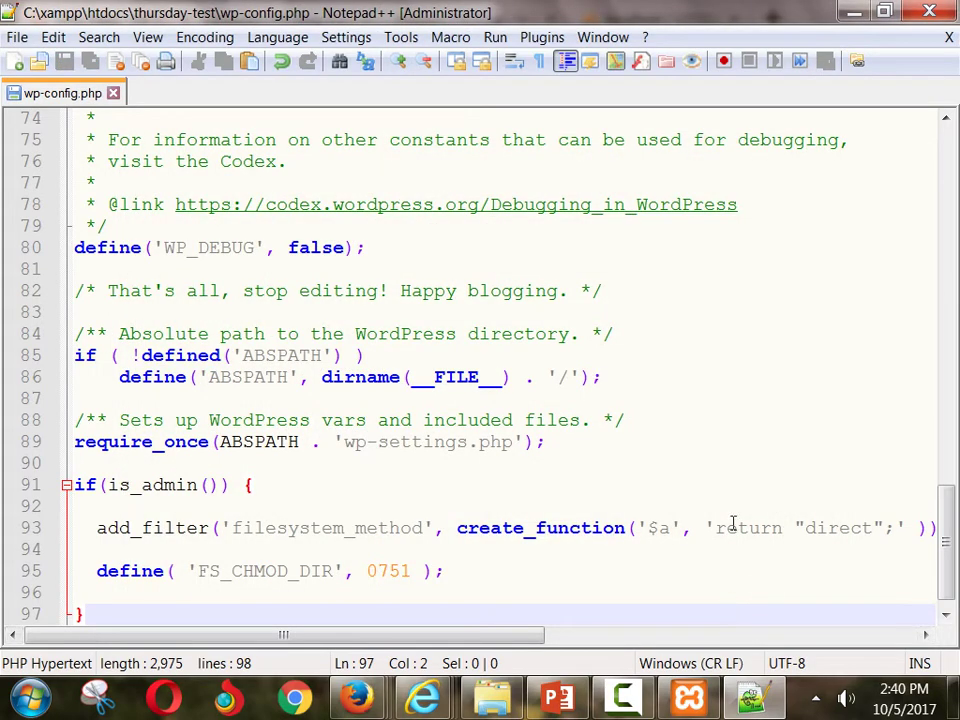
Close Notepad++ and enter localhost/thursday-test in the phpMyAdmin tab's address bar.
left_click(940, 10)
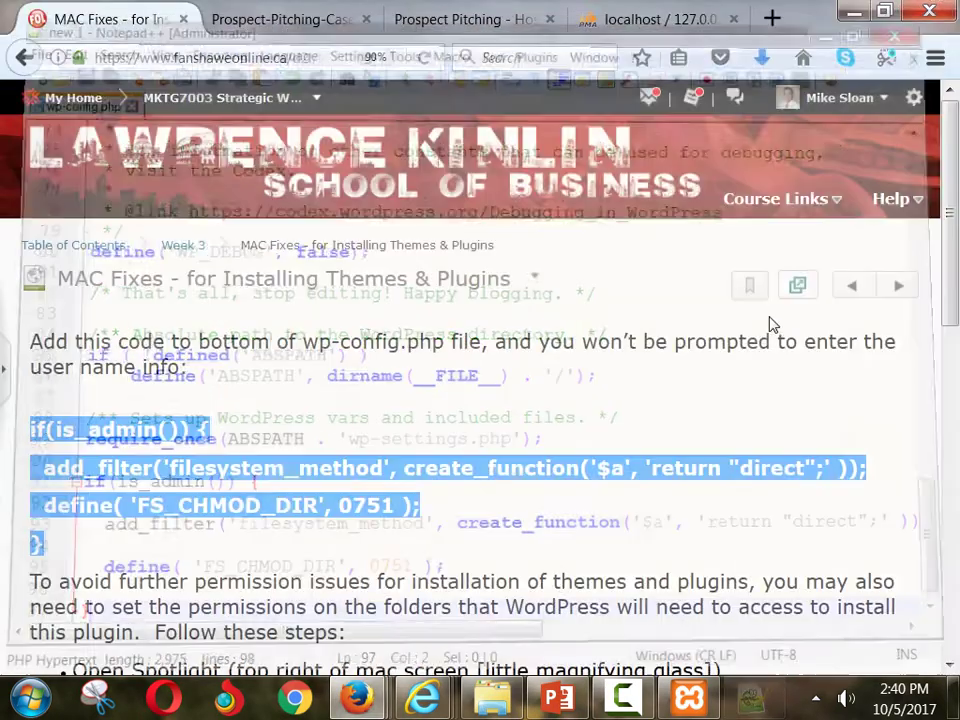
left_click(666, 12)
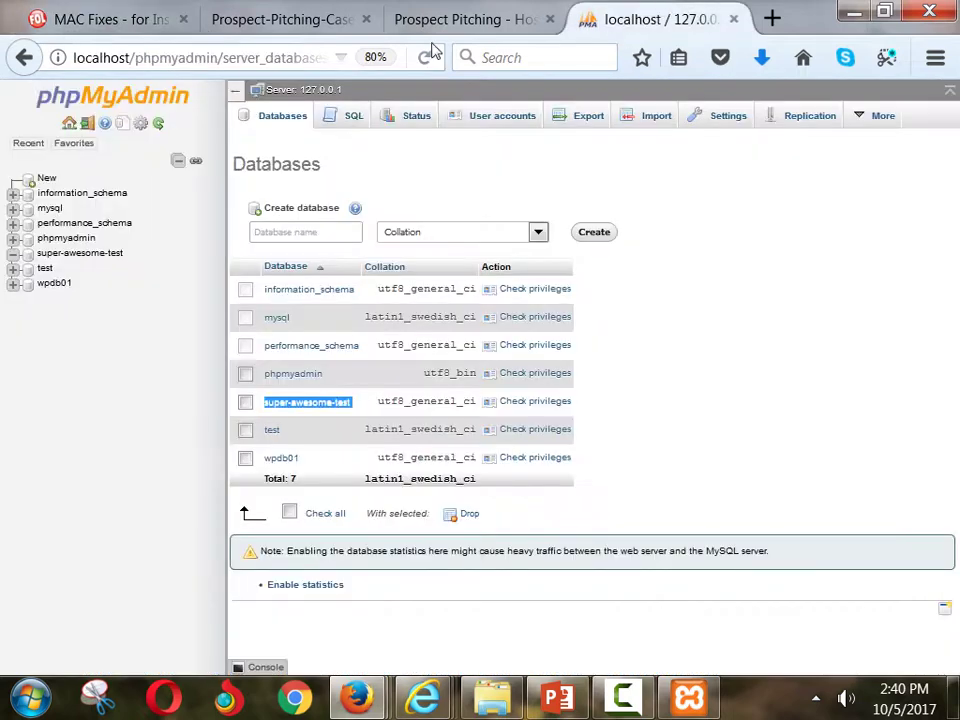
left_click(163, 62)
type("localhost/")
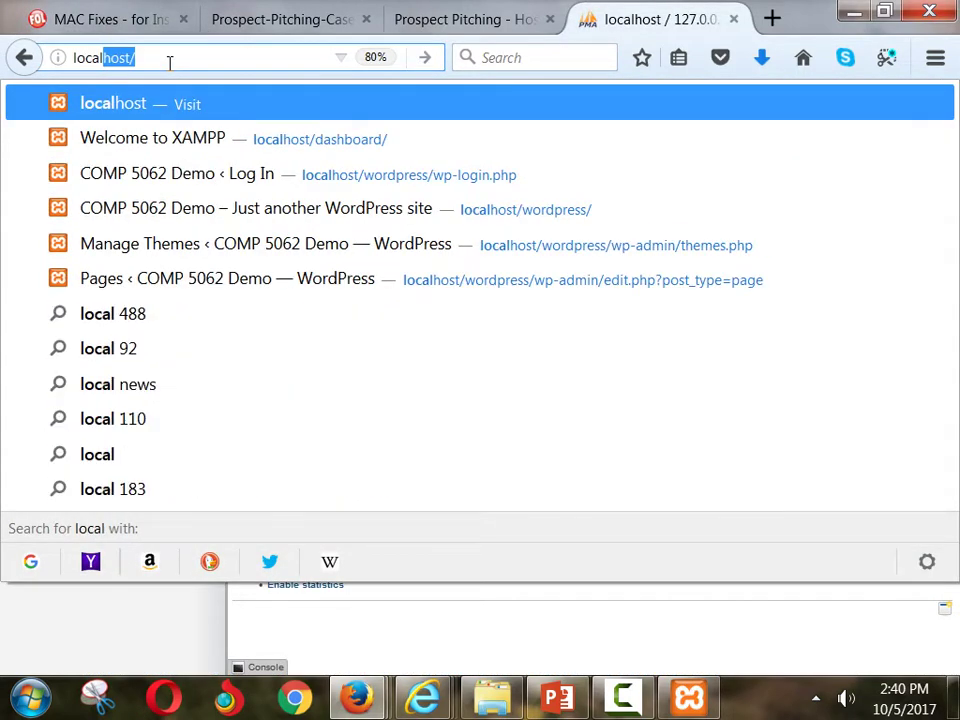
key("BackSpace")
type(":80")
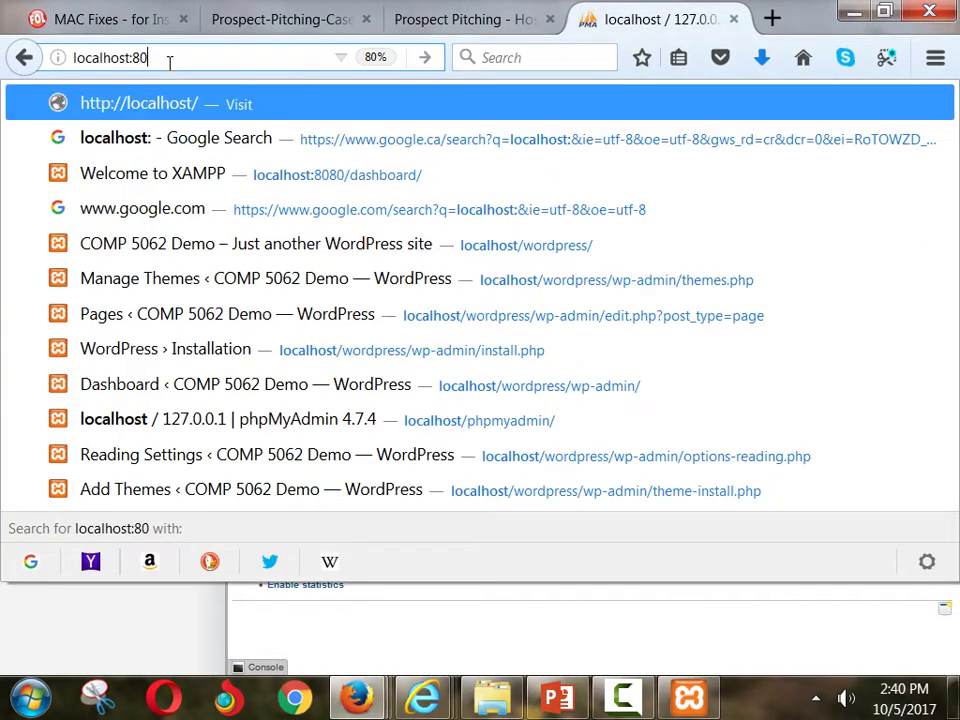
type("80/")
double_click(169, 62)
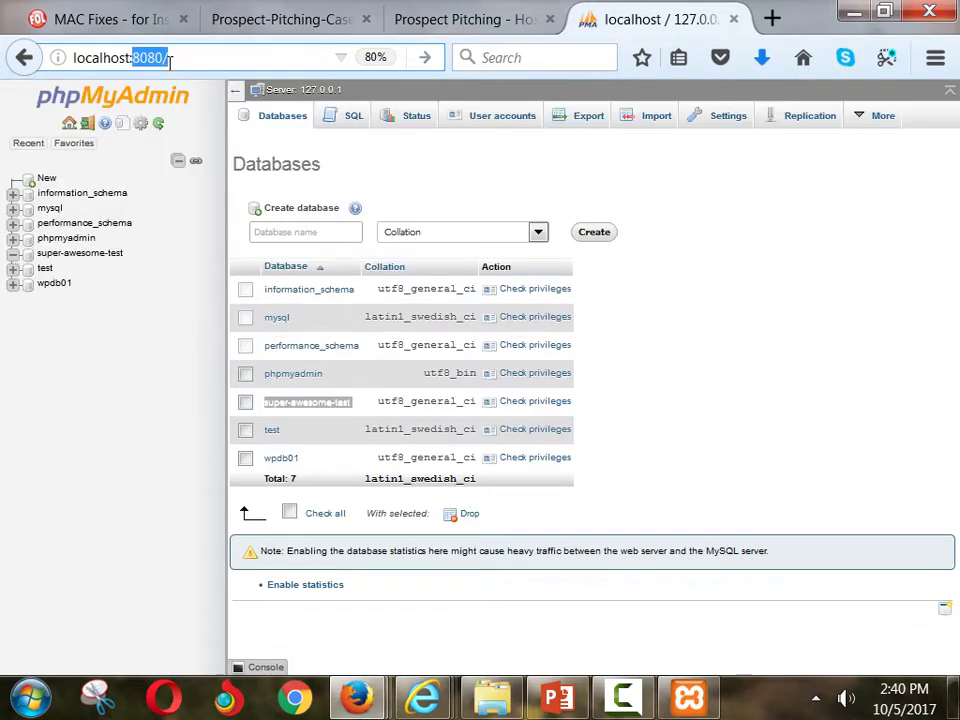
key("BackSpace")
type("/")
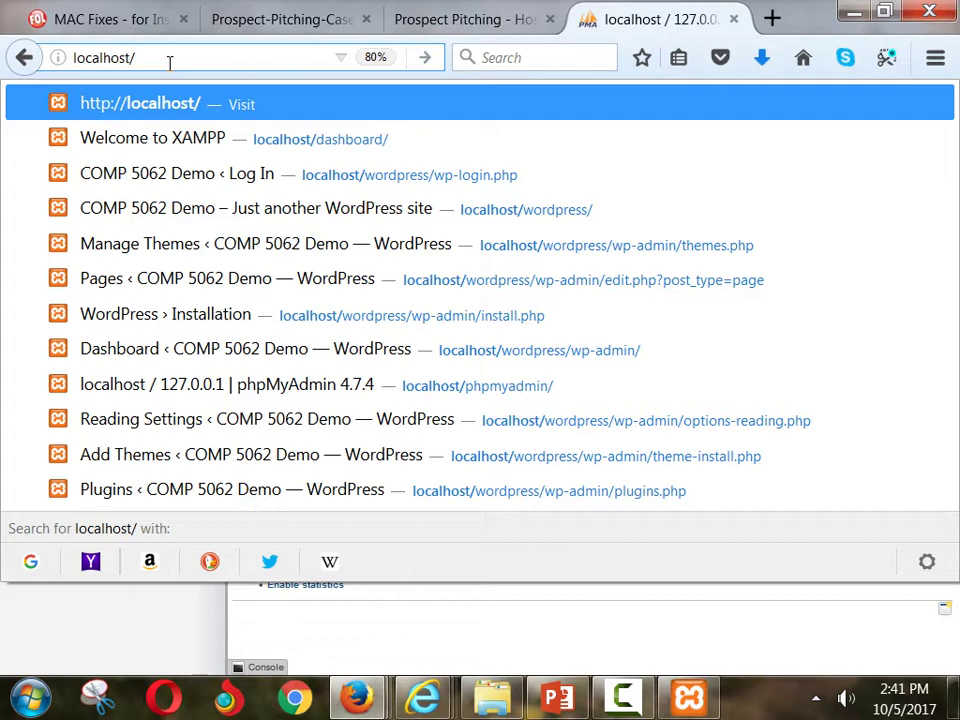
type("thursda")
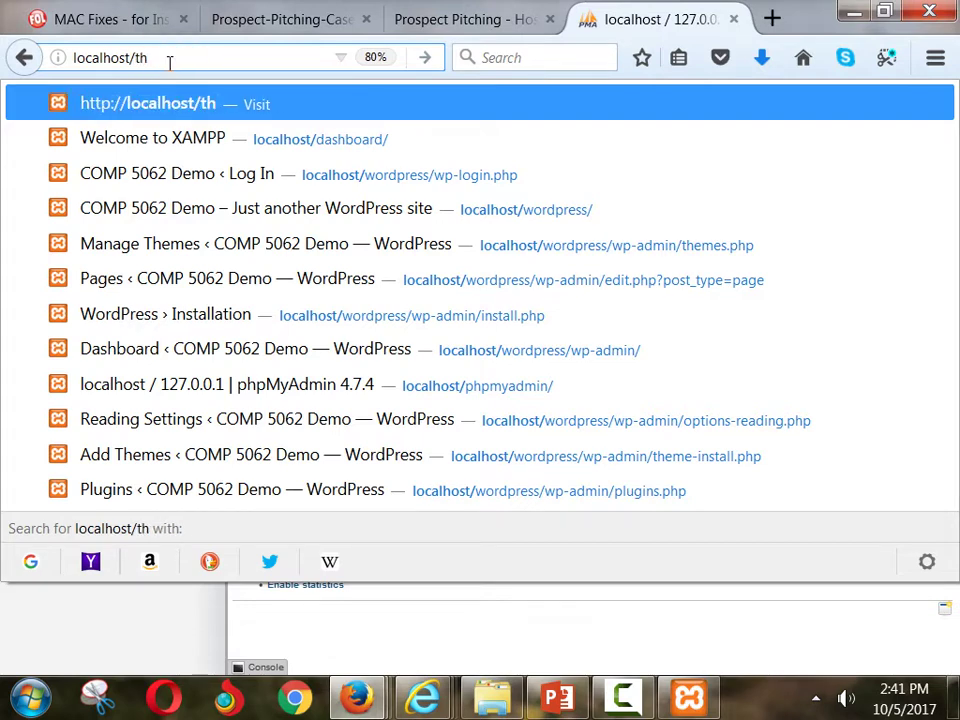
type("-test")
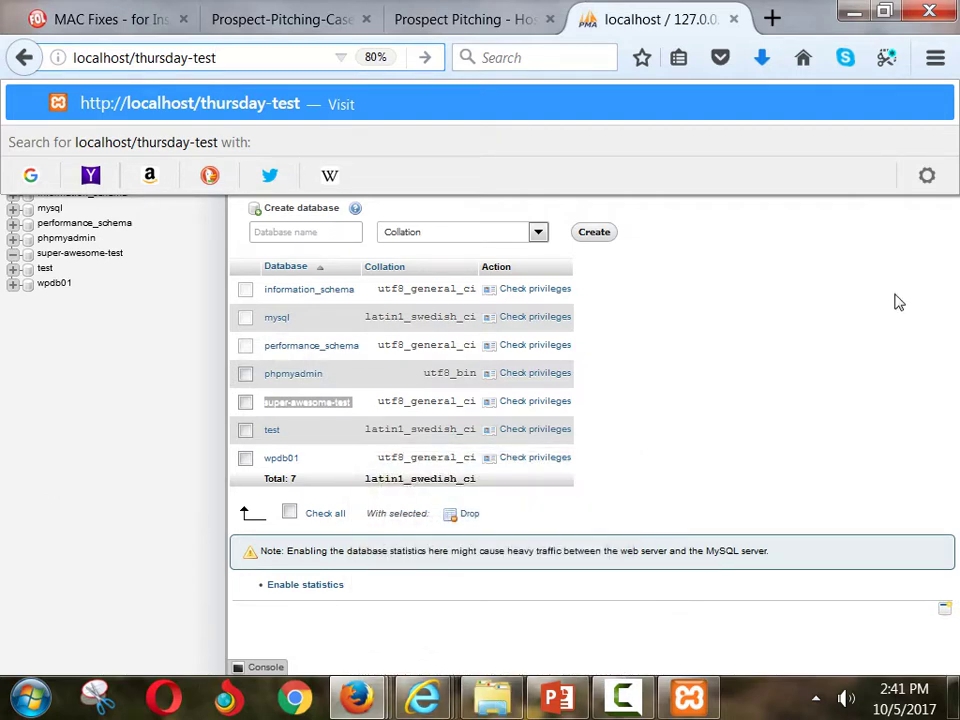
left_click(493, 700)
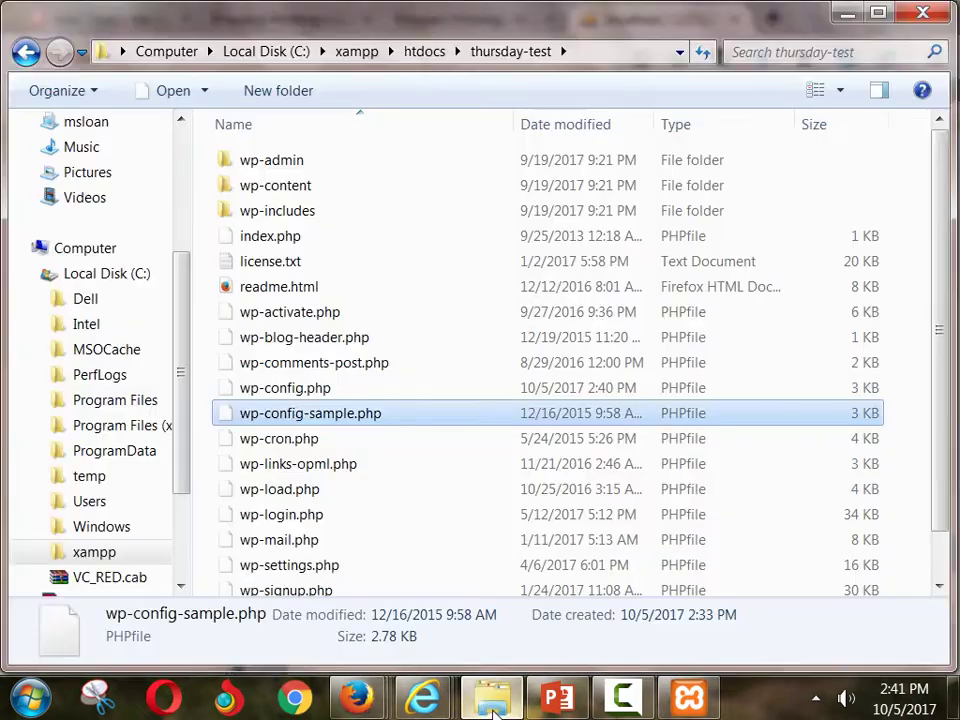
left_click(24, 54)
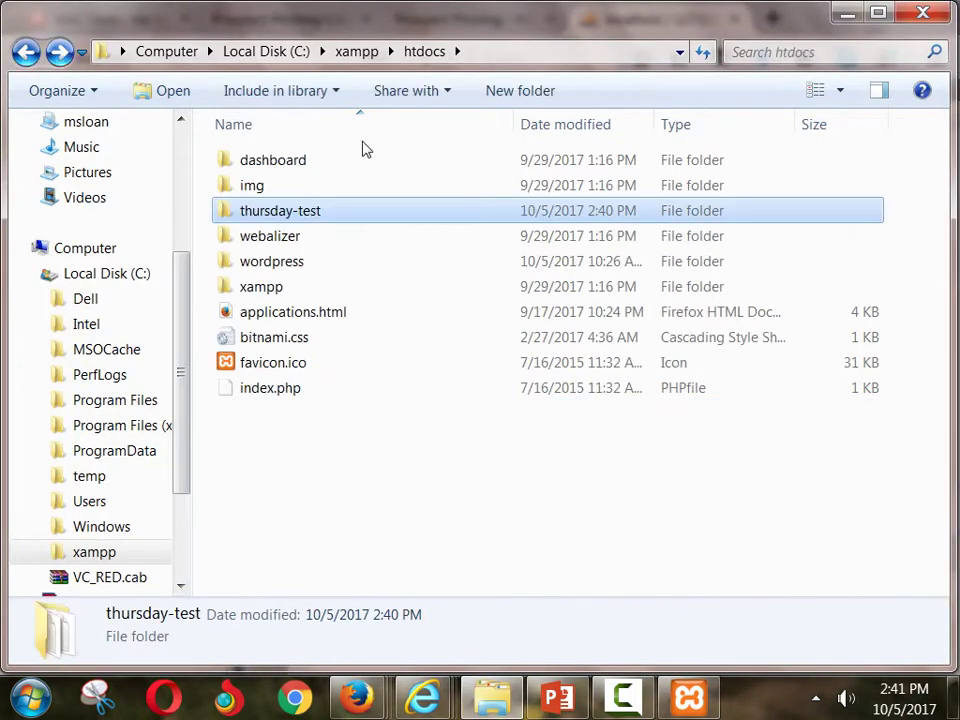
left_click(300, 261)
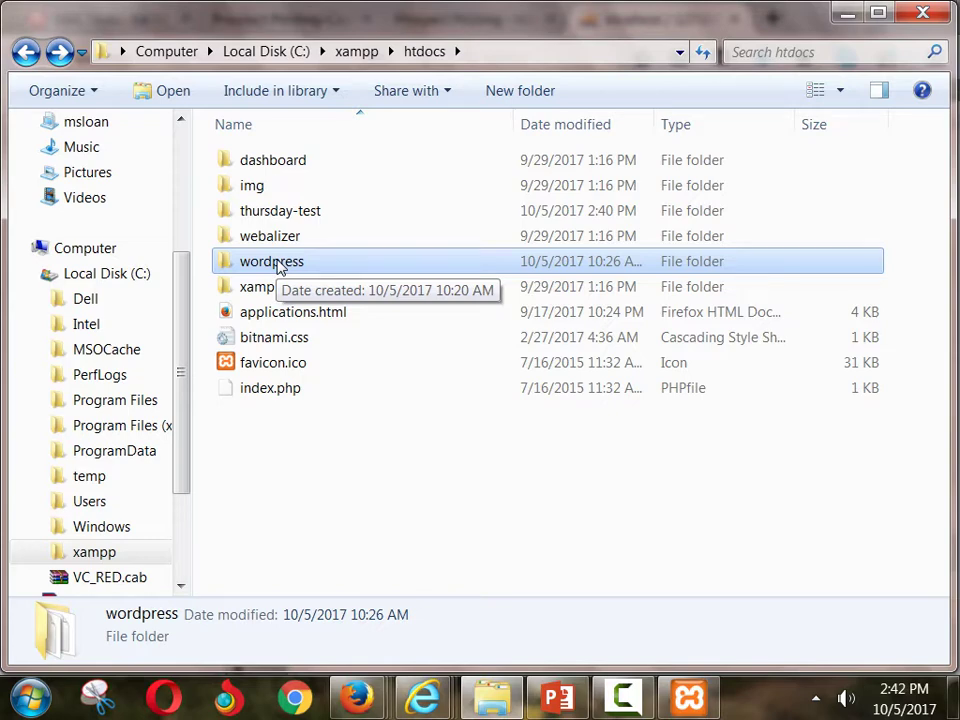
key("alt+Tab")
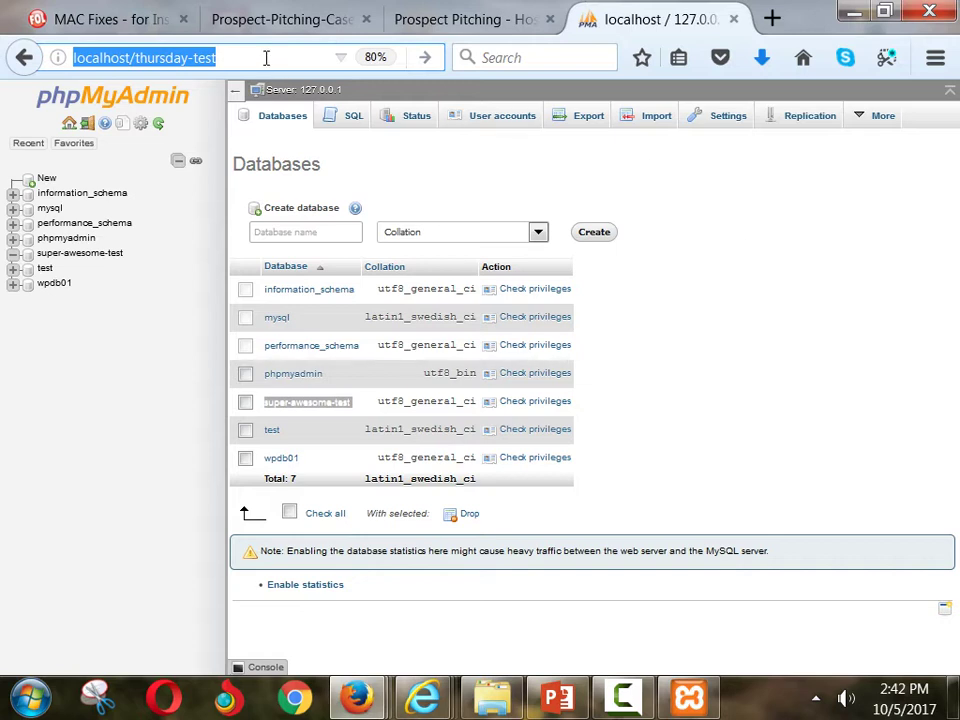
Load localhost/thursday-test and continue the WordPress installer in English (Canada).
key("Return")
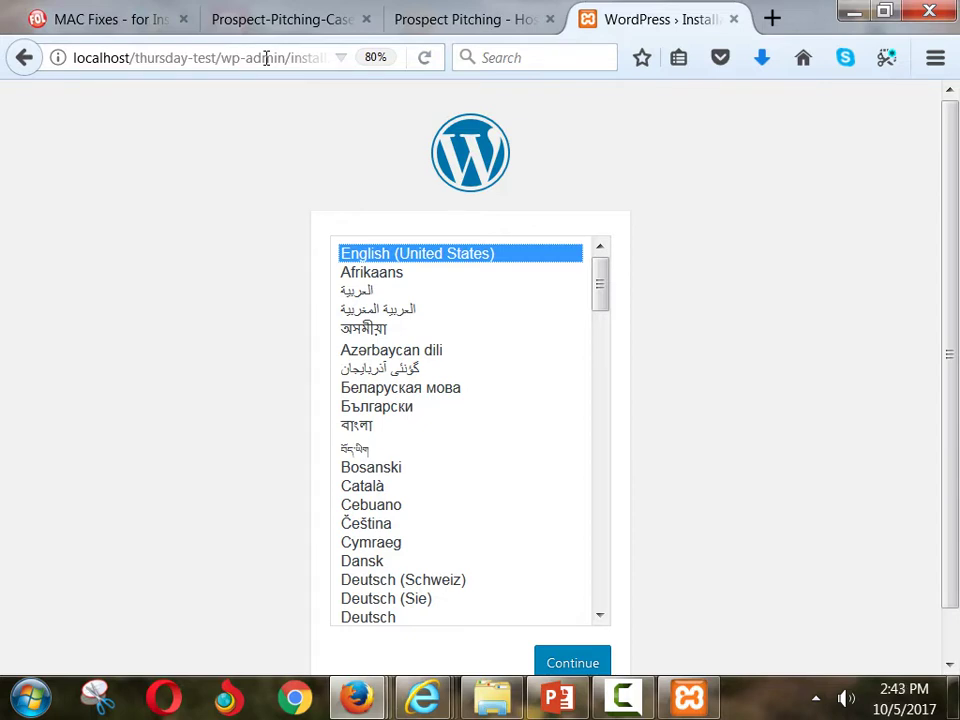
left_click_drag(604, 292, 572, 355)
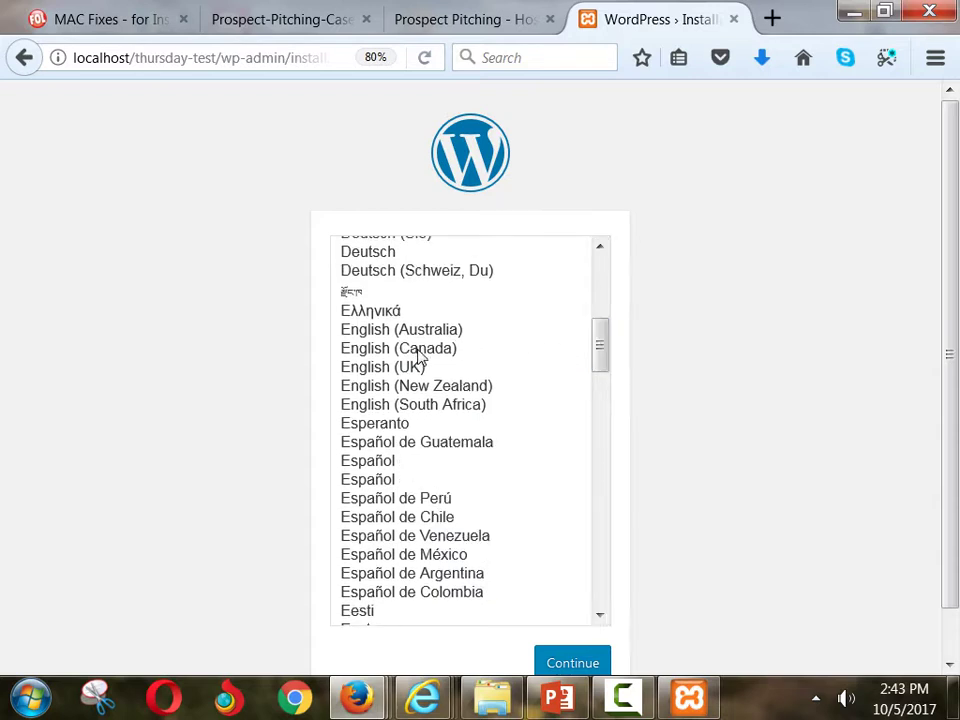
left_click(448, 349)
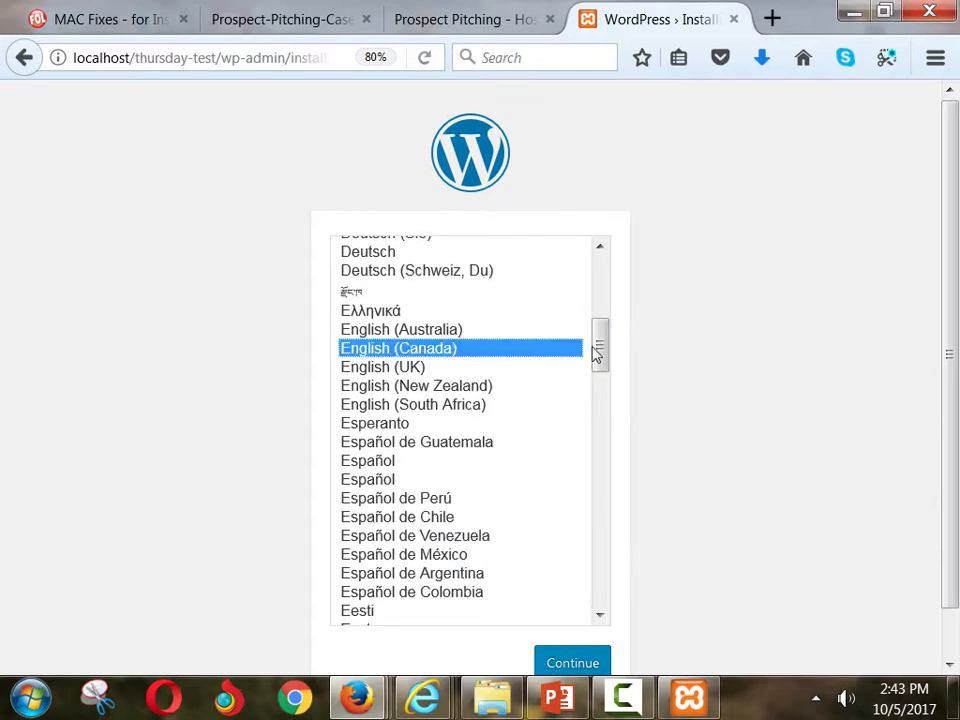
left_click(574, 662)
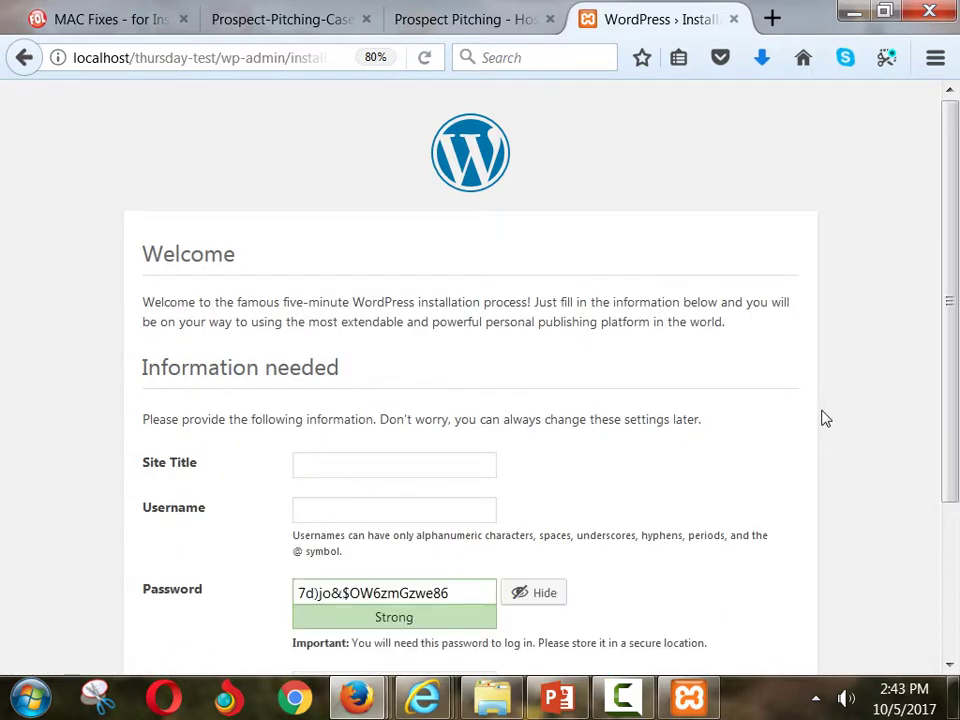
Enter 'Airplanes for Dummies' as the site title.
scroll(365, 252, "down", 2)
scroll(379, 263, "up", 3)
scroll(384, 272, "down", 3)
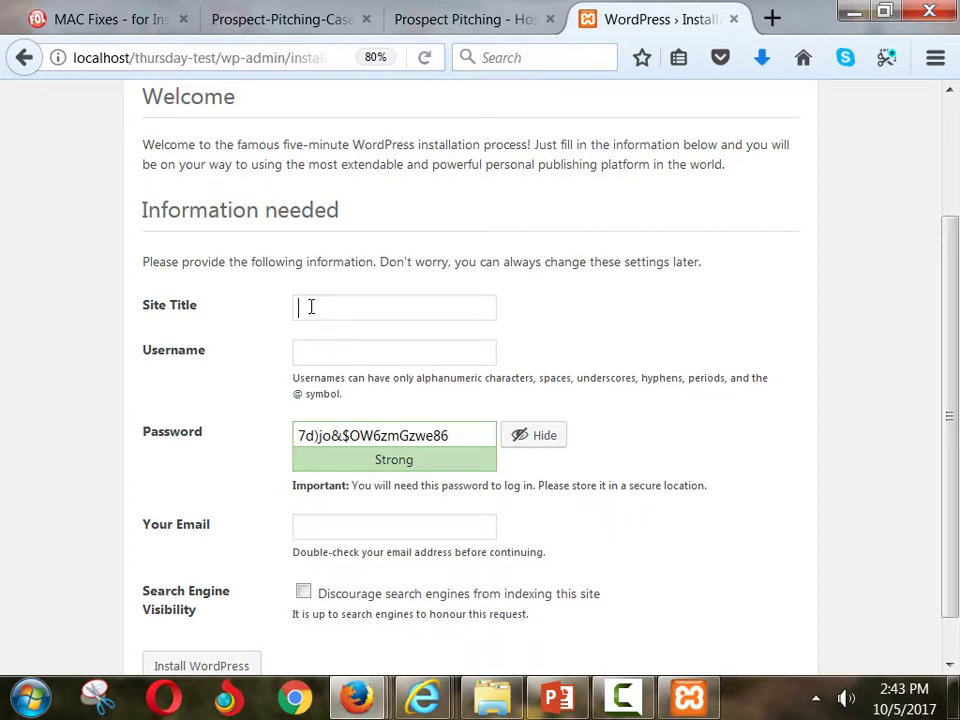
type("Co")
key("BackSpace")
key("BackSpace")
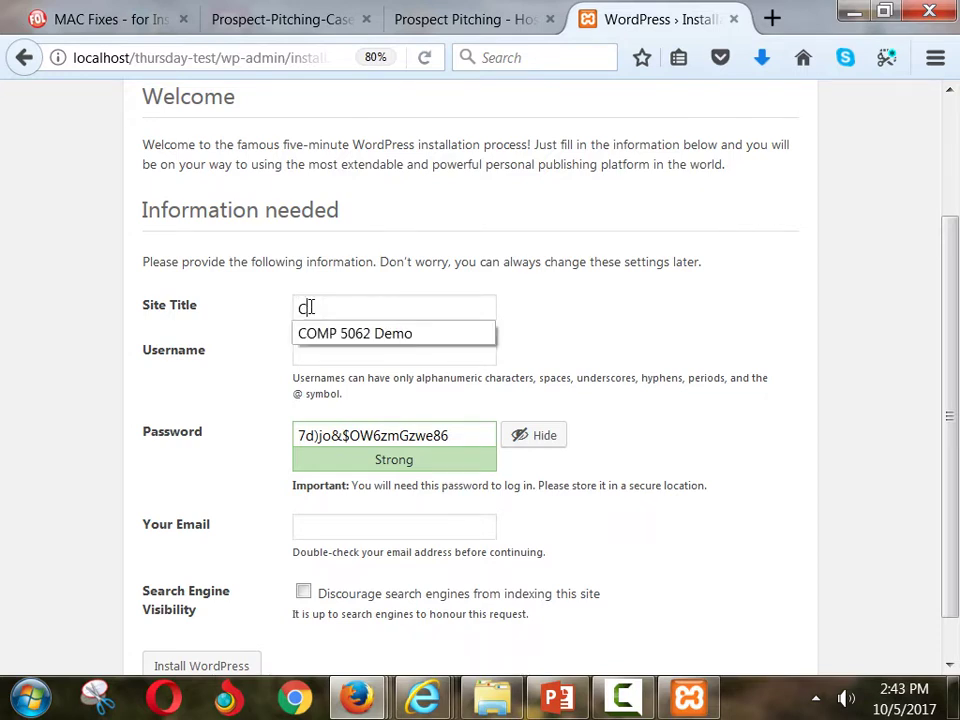
type("Airp")
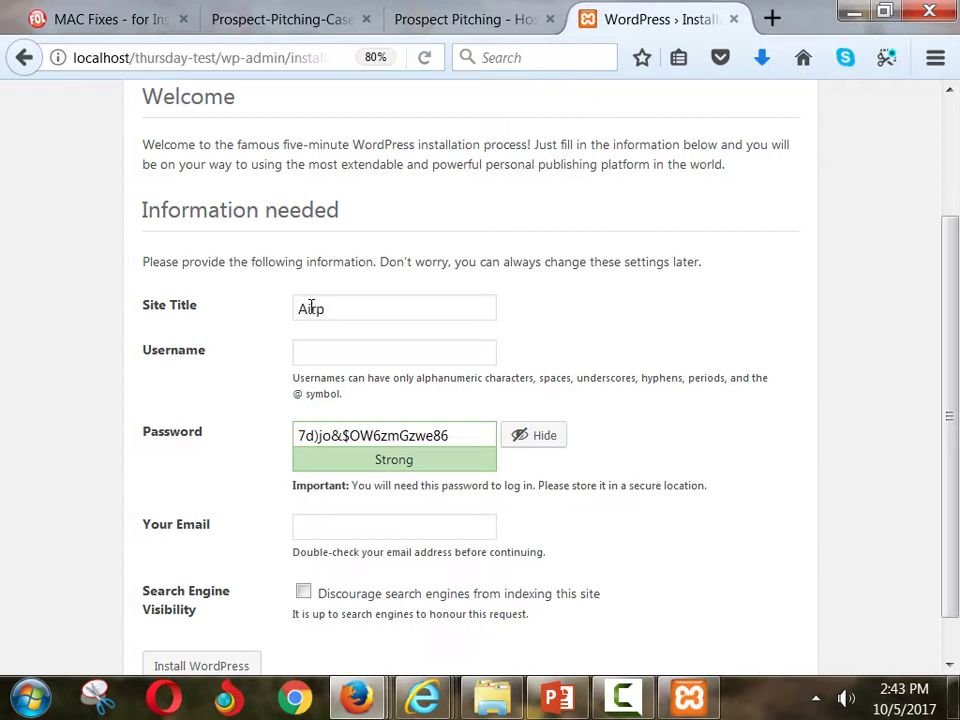
type("lanes for DUmmie")
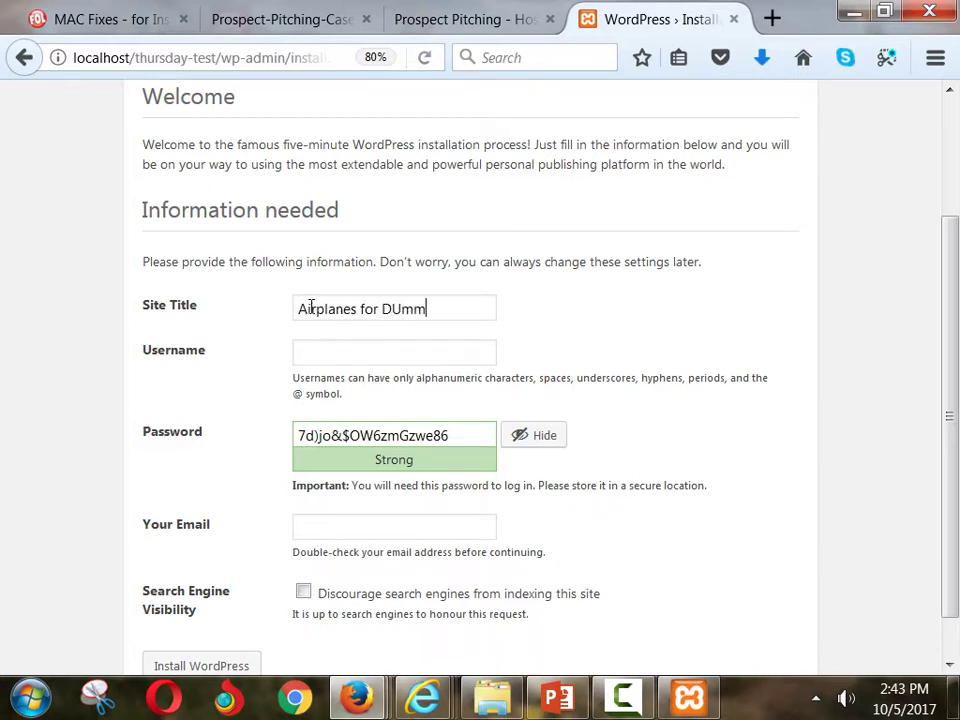
key("BackSpace")
key("BackSpace")
key("BackSpace")
key("BackSpace")
key("BackSpace")
type("ummies")
Enter the admin username, a confirmed weak password, and the saved admin e-mail address.
left_click(348, 356)
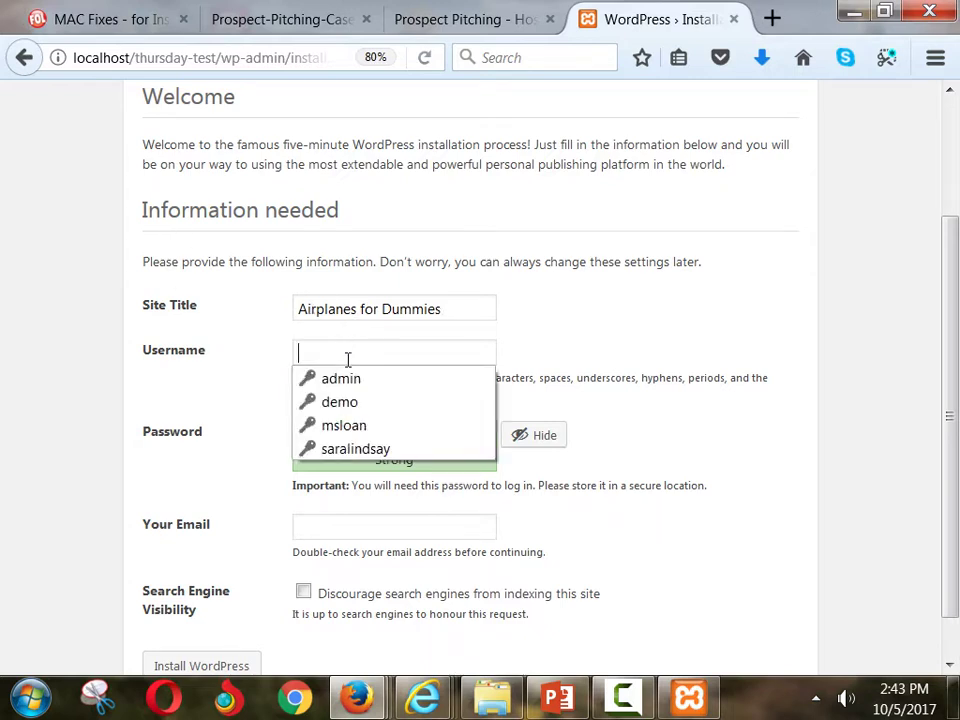
type("test")
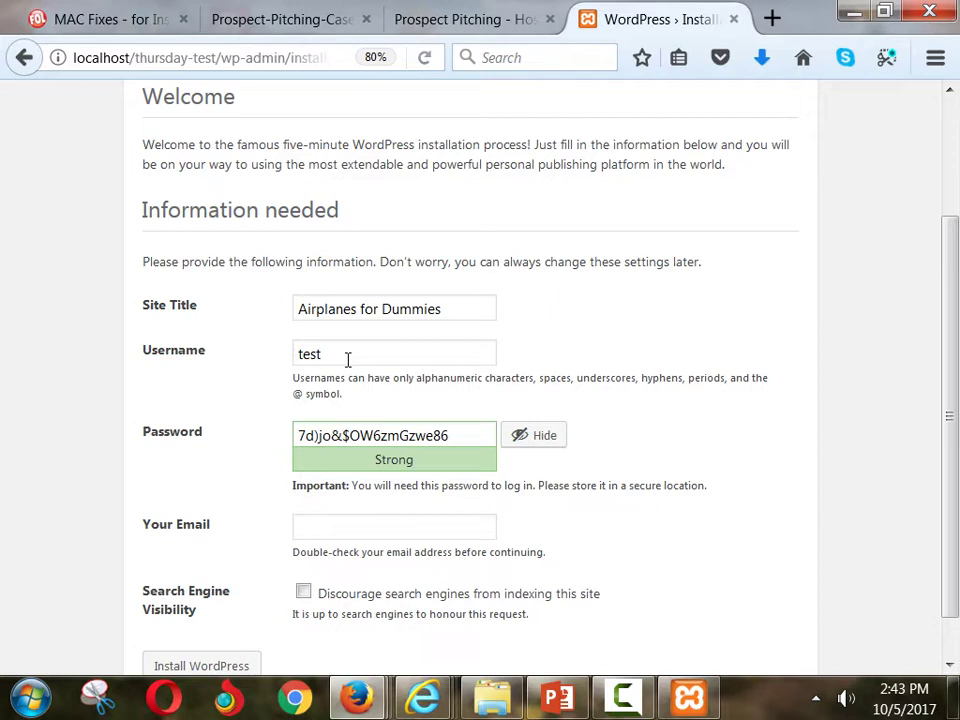
left_click(180, 439)
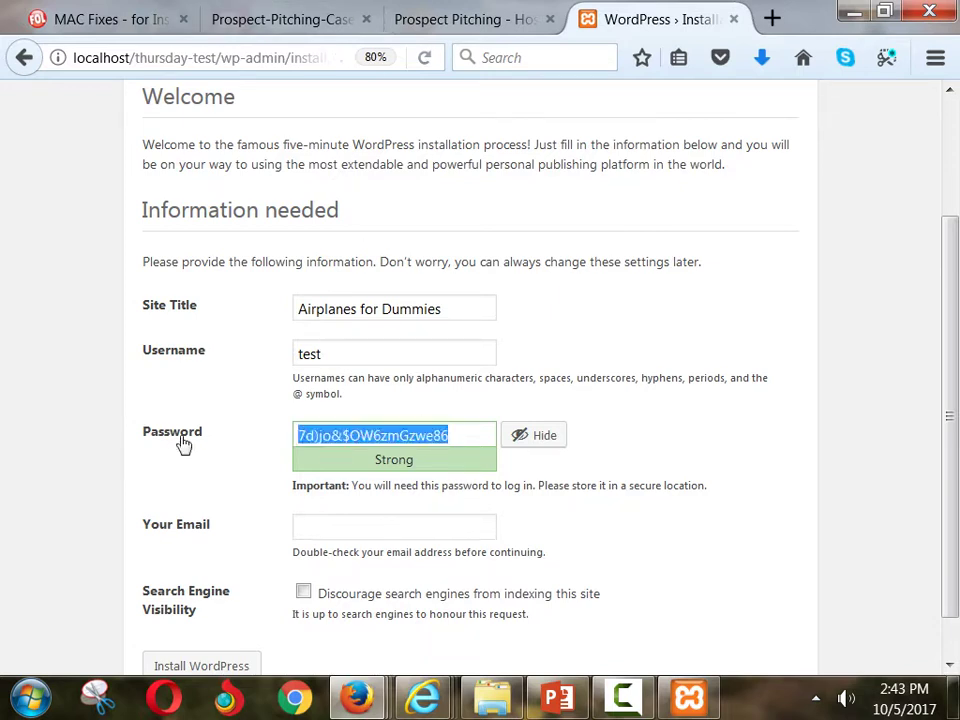
type("password")
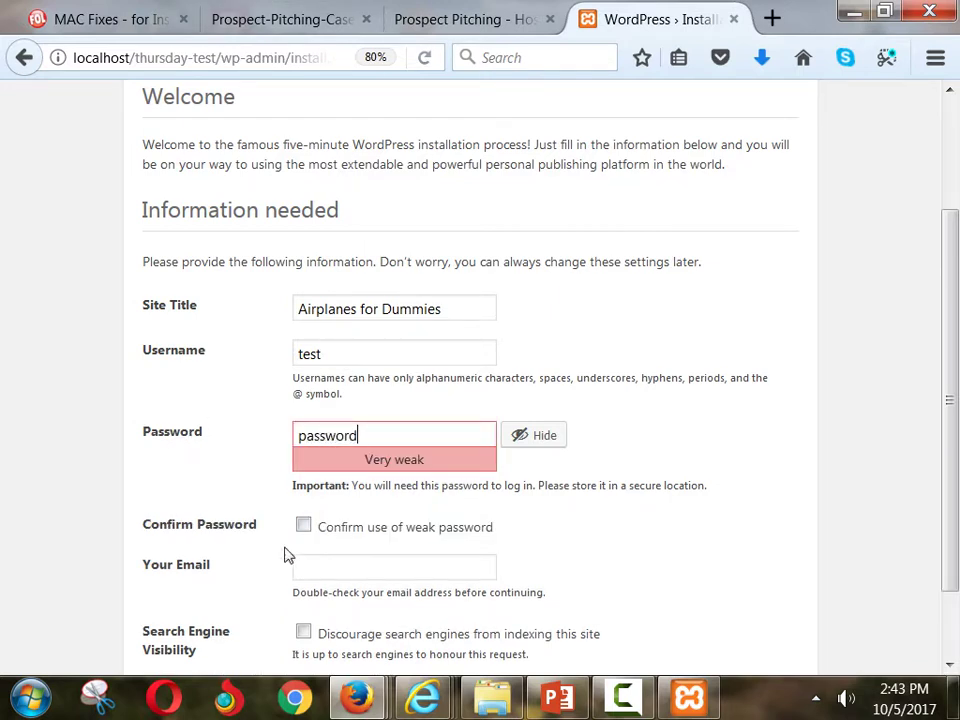
left_click(304, 525)
scroll(345, 486, "down", 2)
left_click(328, 492)
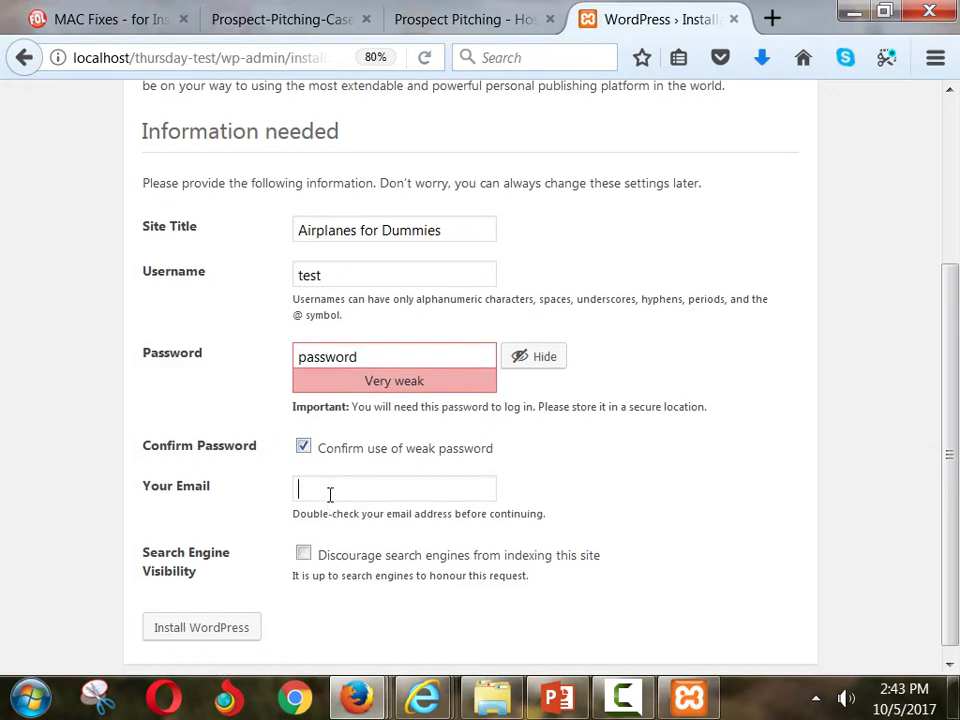
type("msloan")
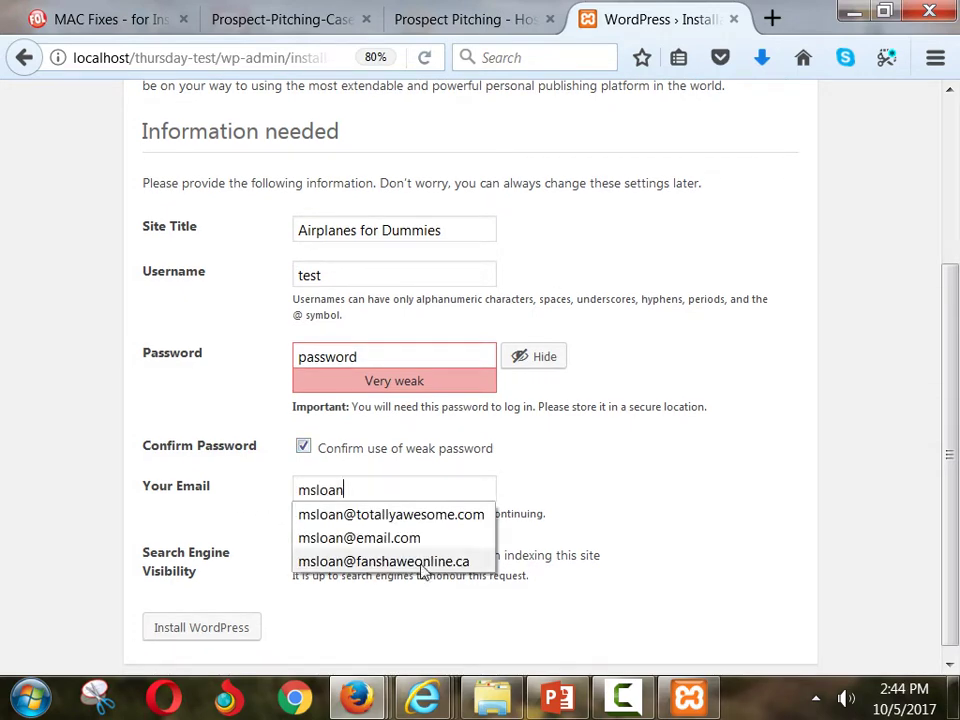
left_click(318, 561)
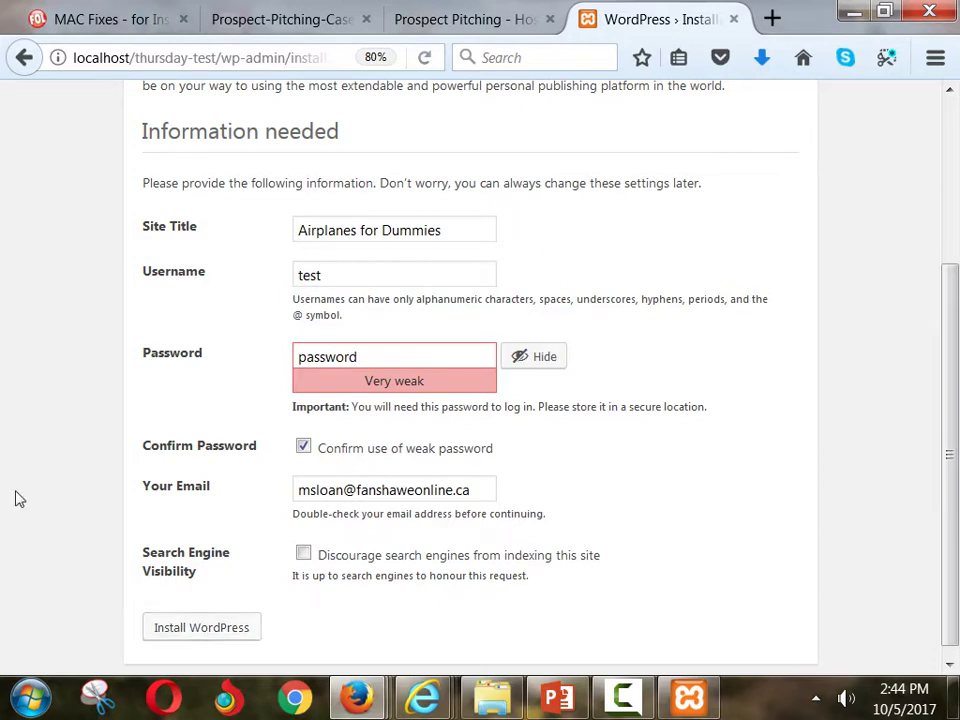
Install WordPress without saving the login, then enter localhost/super-awesome-test in the address bar.
left_click(214, 628)
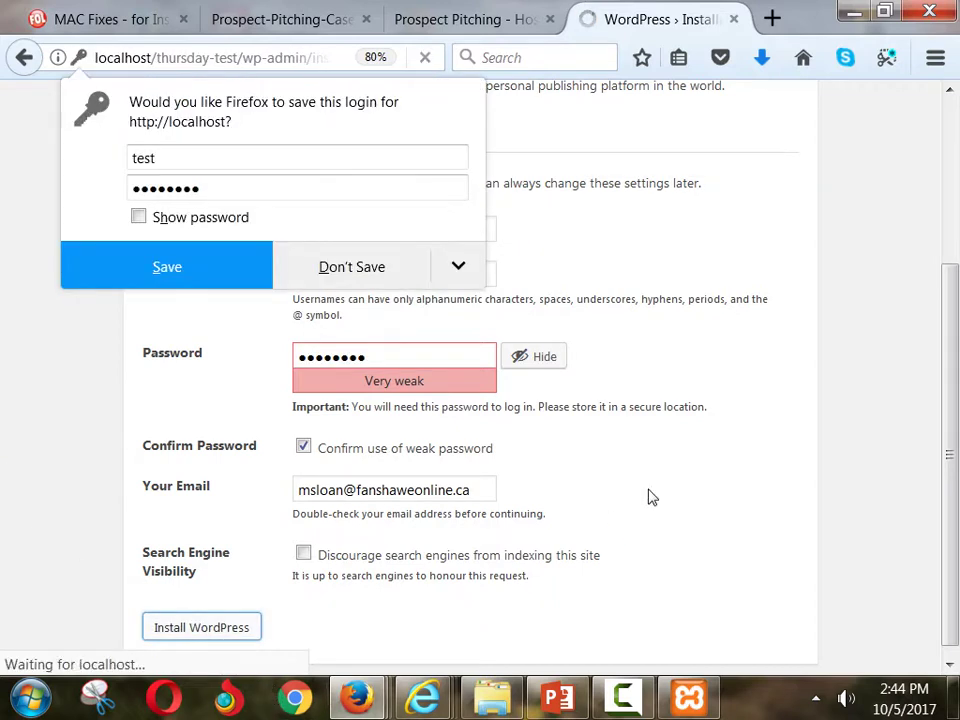
left_click(390, 282)
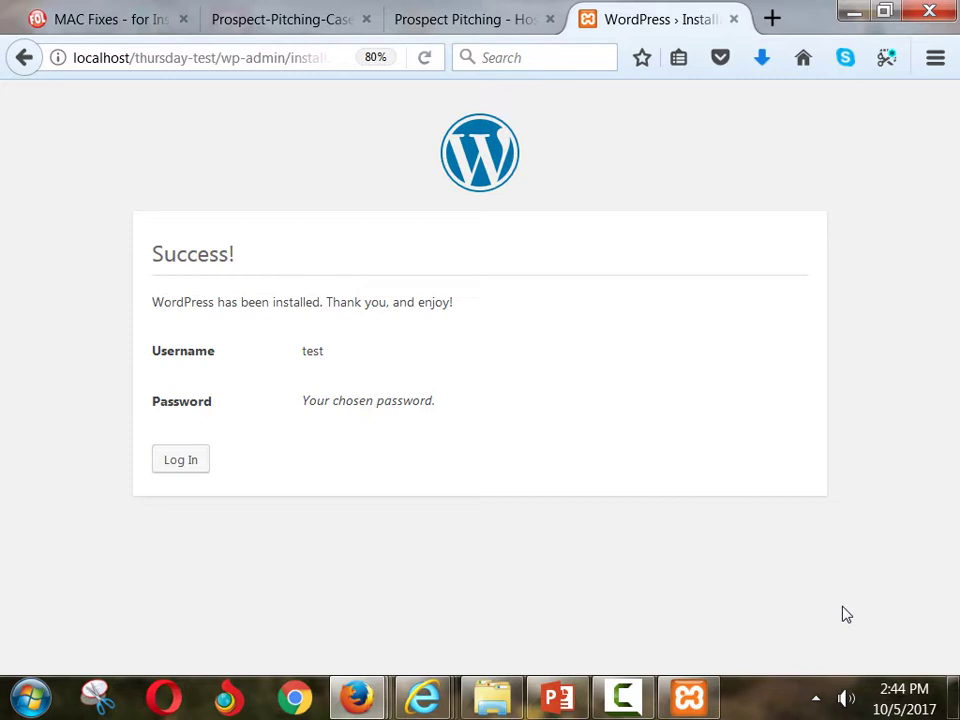
left_click(150, 57)
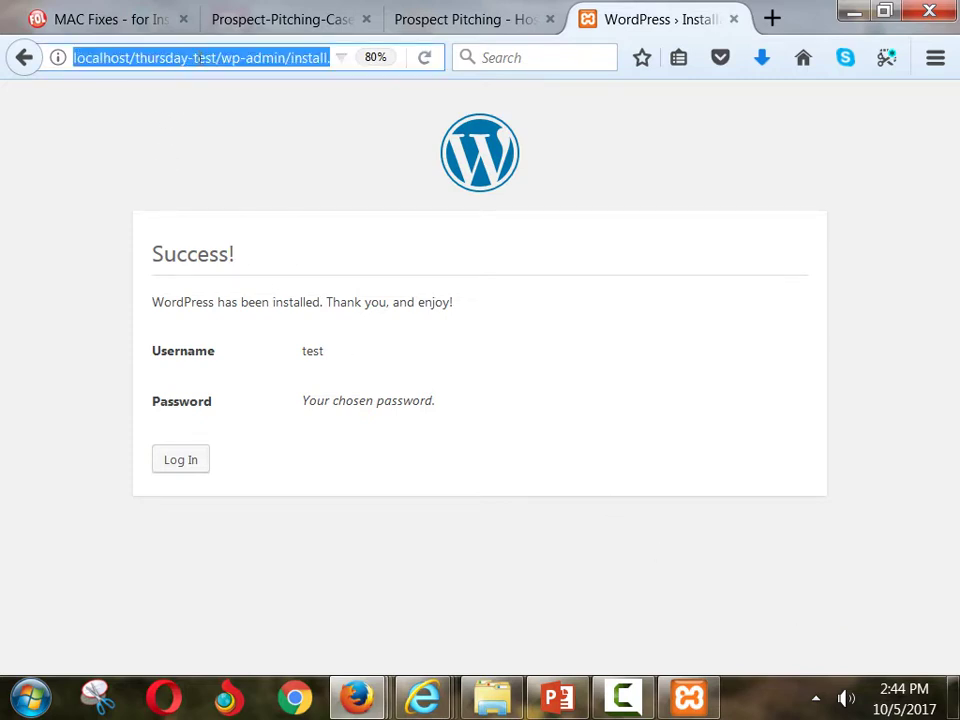
type("localhost/")
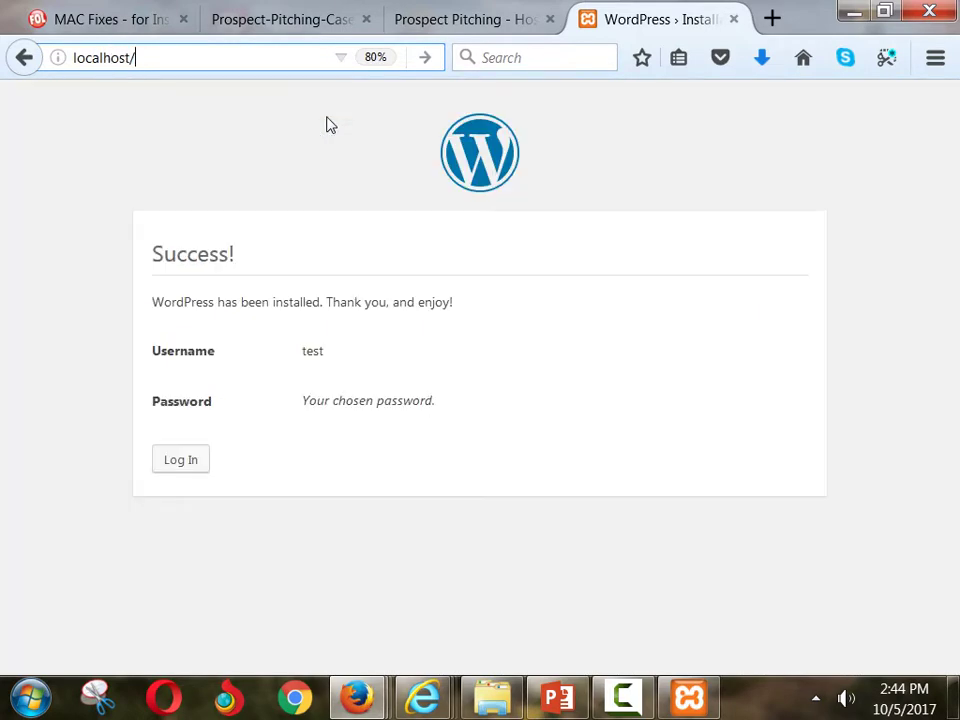
type("super")
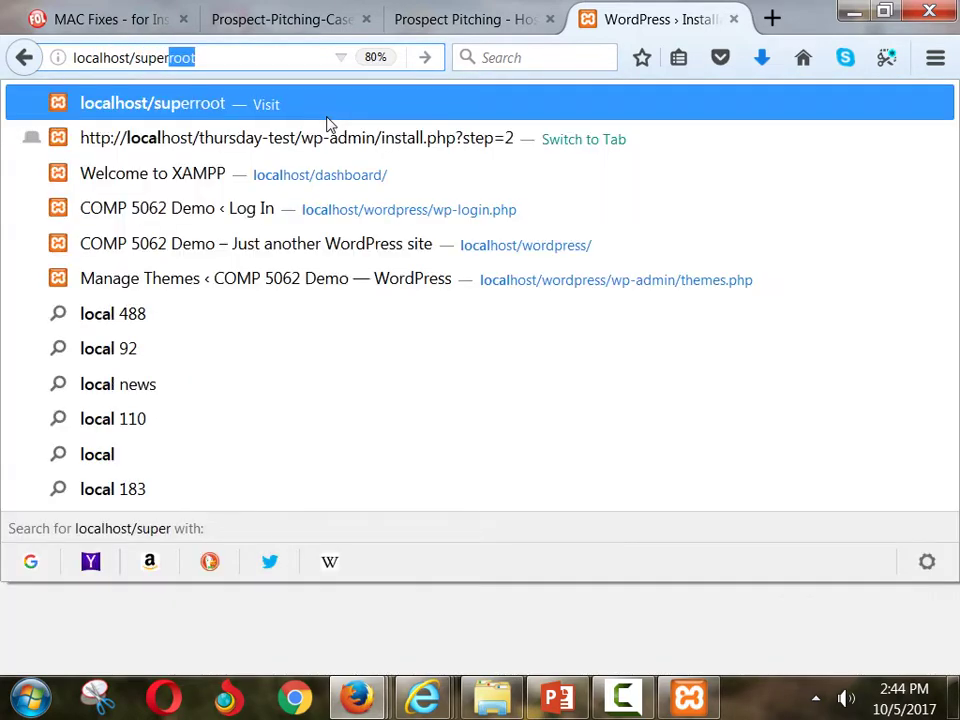
type("-awesome-test")
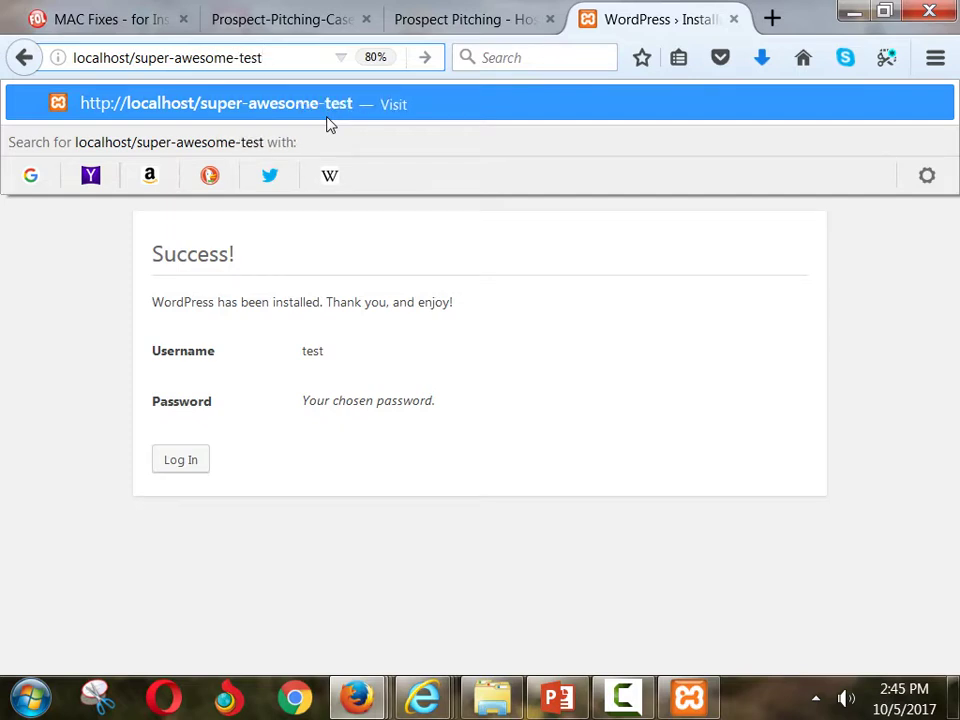
key("ctrl+shift+Left")
key("ctrl+shift+Left")
key("ctrl+shift+Left")
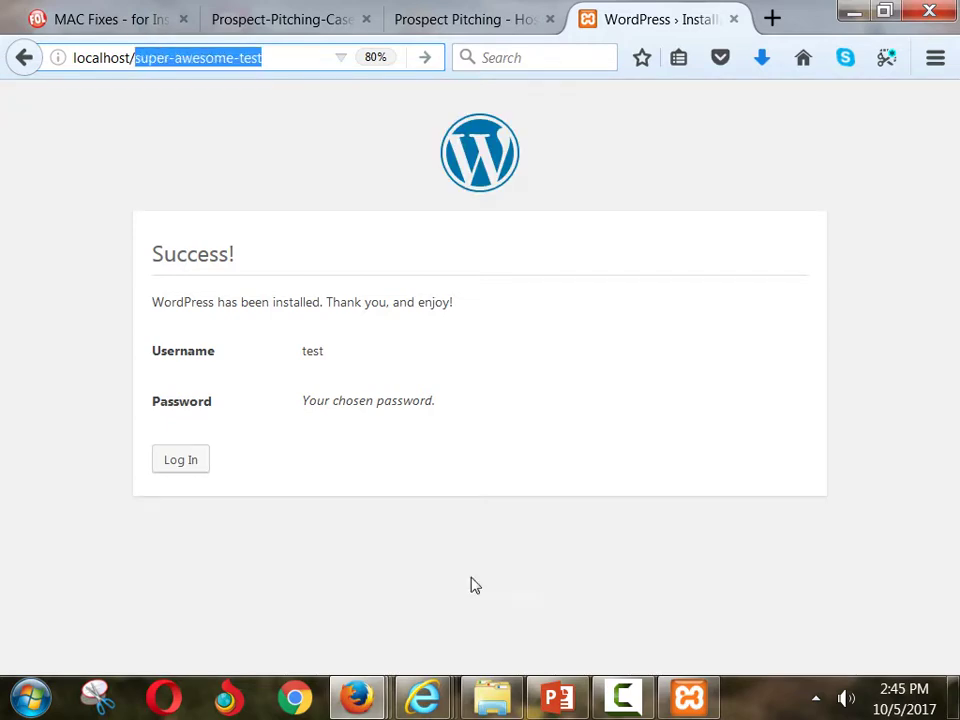
left_click(492, 697)
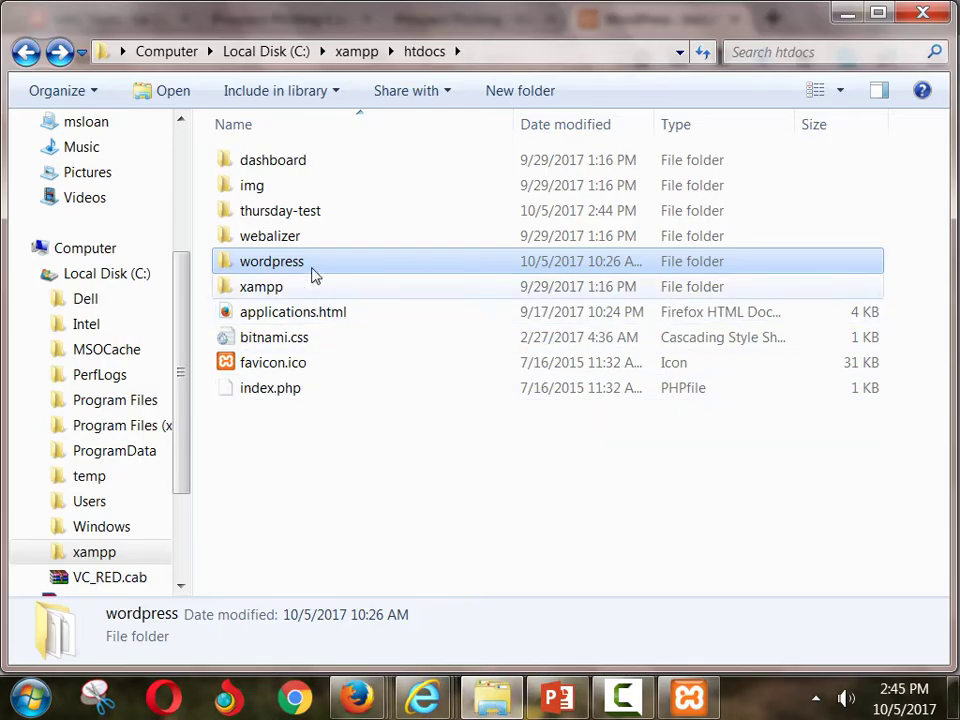
Open thursday-test's wp-config.php in Notepad++ and select the DB_NAME value 'super-awesome-test'.
double_click(289, 214)
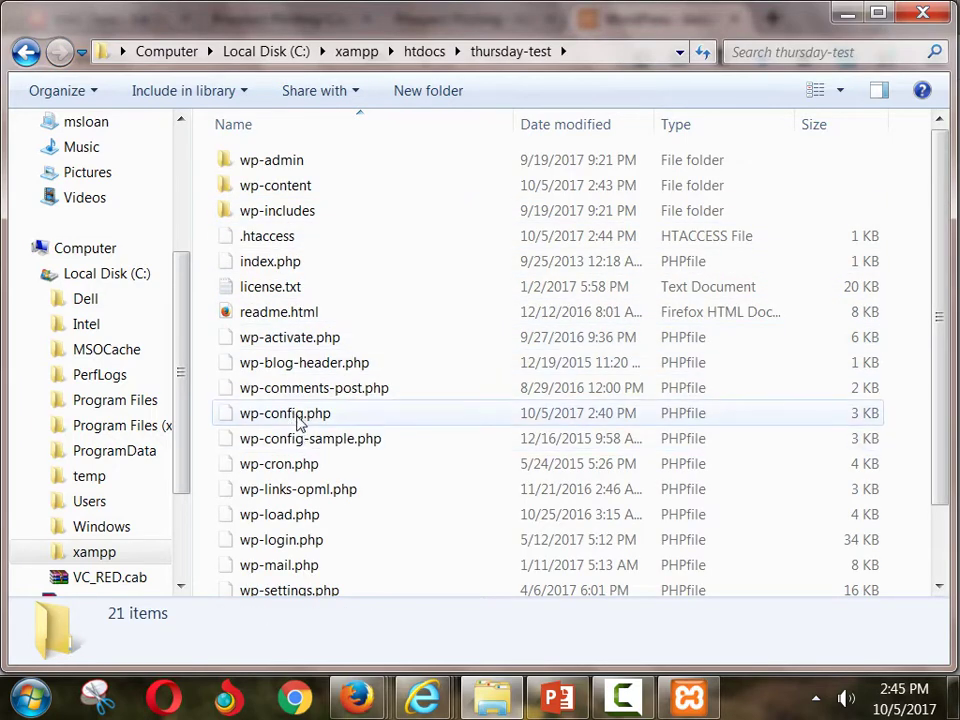
right_click(300, 415)
left_click(400, 355)
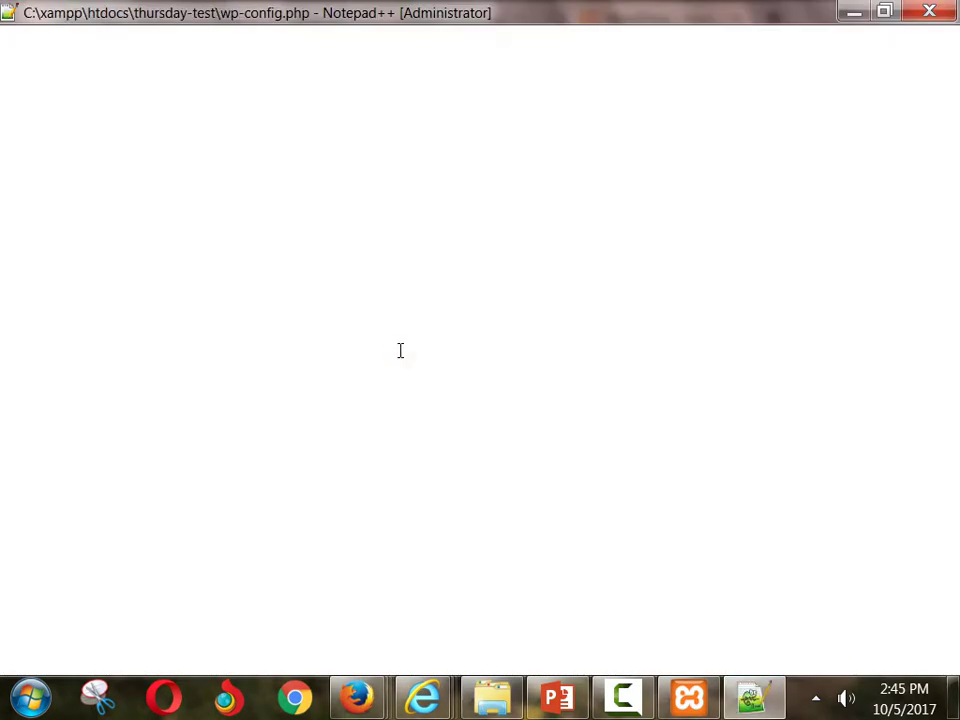
scroll(422, 390, "down", 1)
scroll(422, 390, "up", 20)
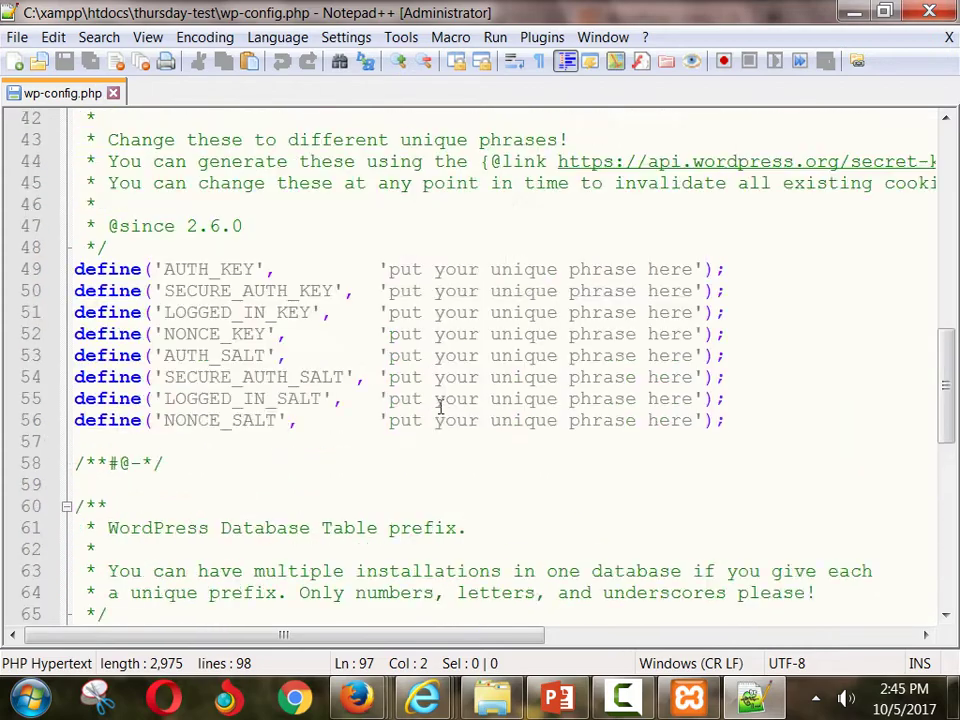
scroll(430, 400, "down", 3)
scroll(395, 345, "up", 1)
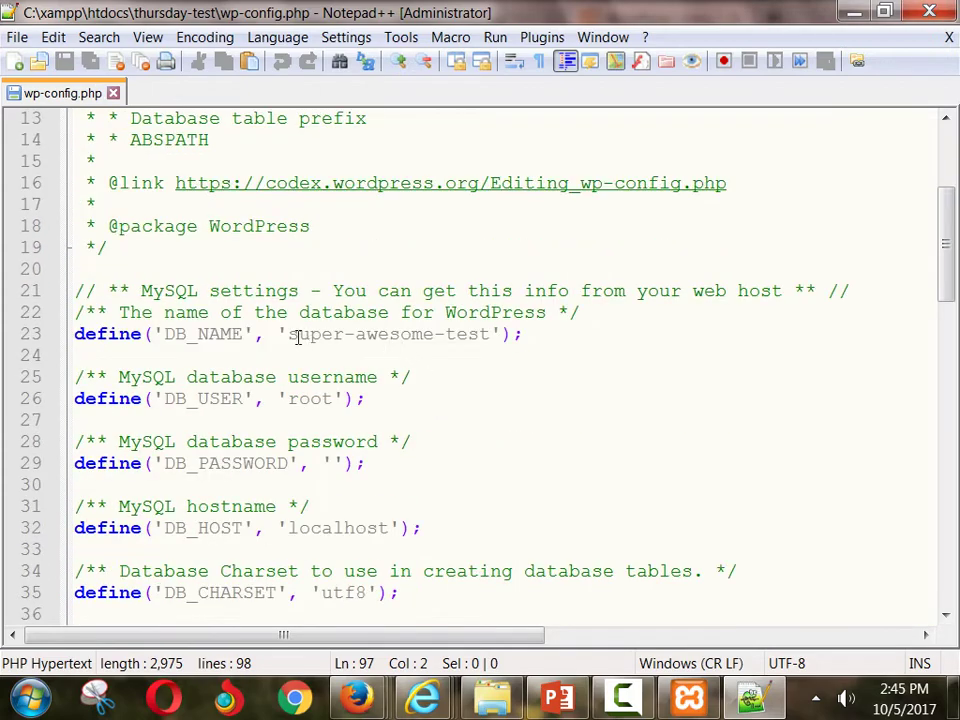
left_click_drag(289, 334, 490, 334)
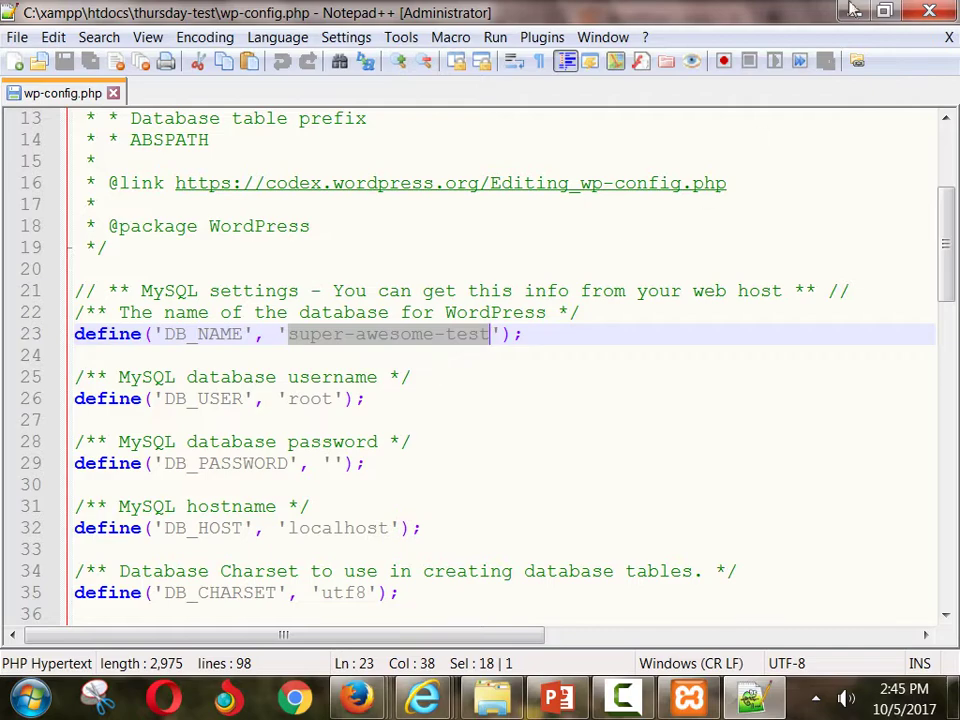
Minimize the wp-config editor and return to htdocs, keeping the thursday-test folder name unchanged.
left_click(851, 18)
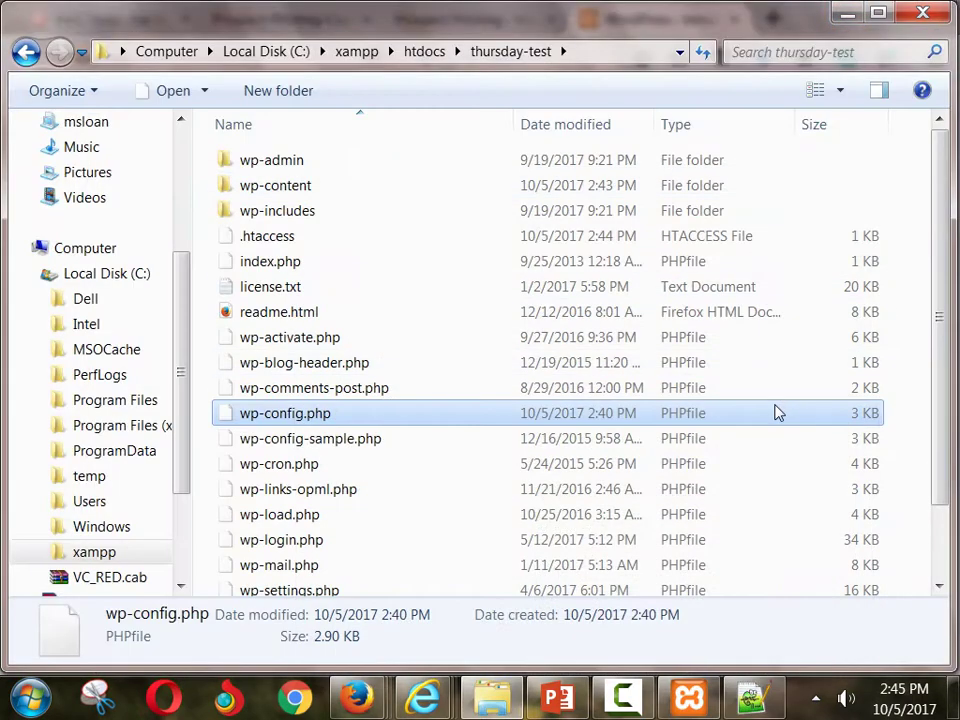
left_click(26, 52)
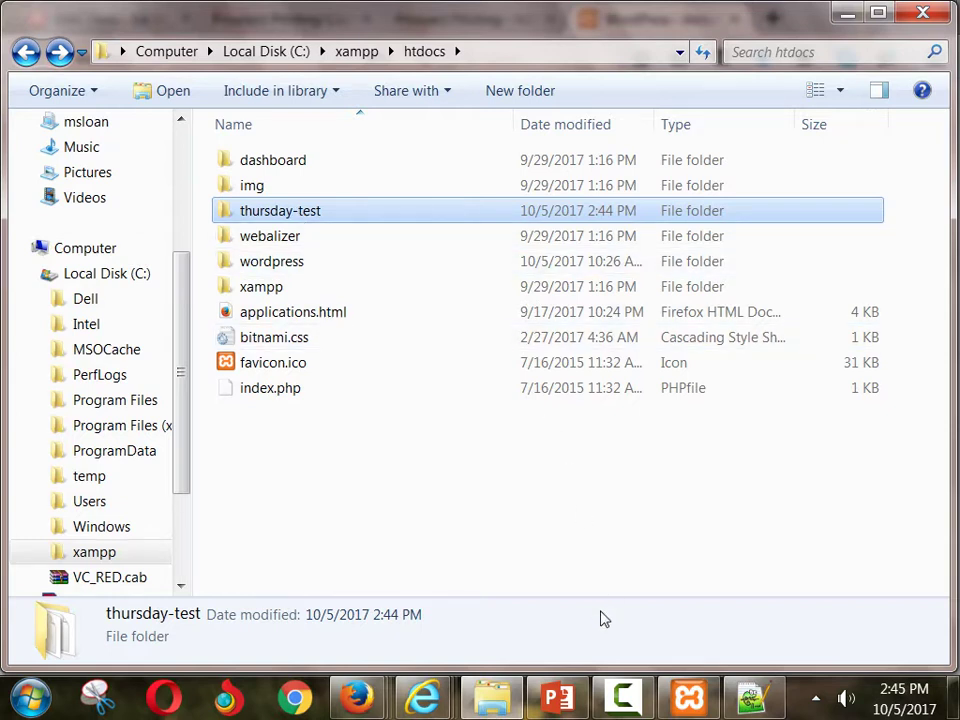
left_click(258, 218)
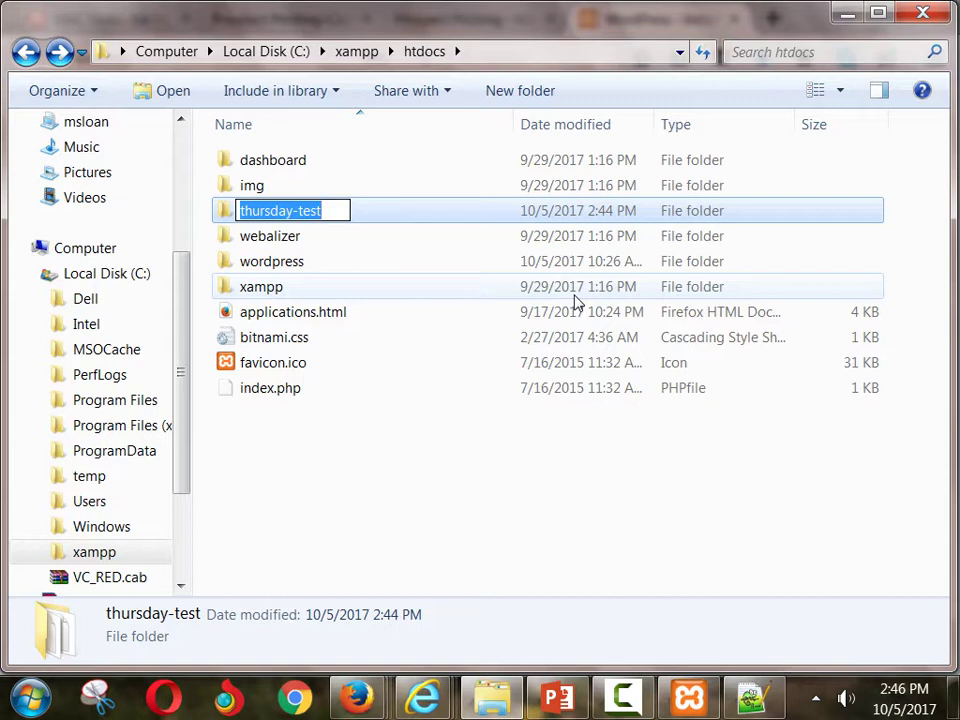
left_click(420, 208)
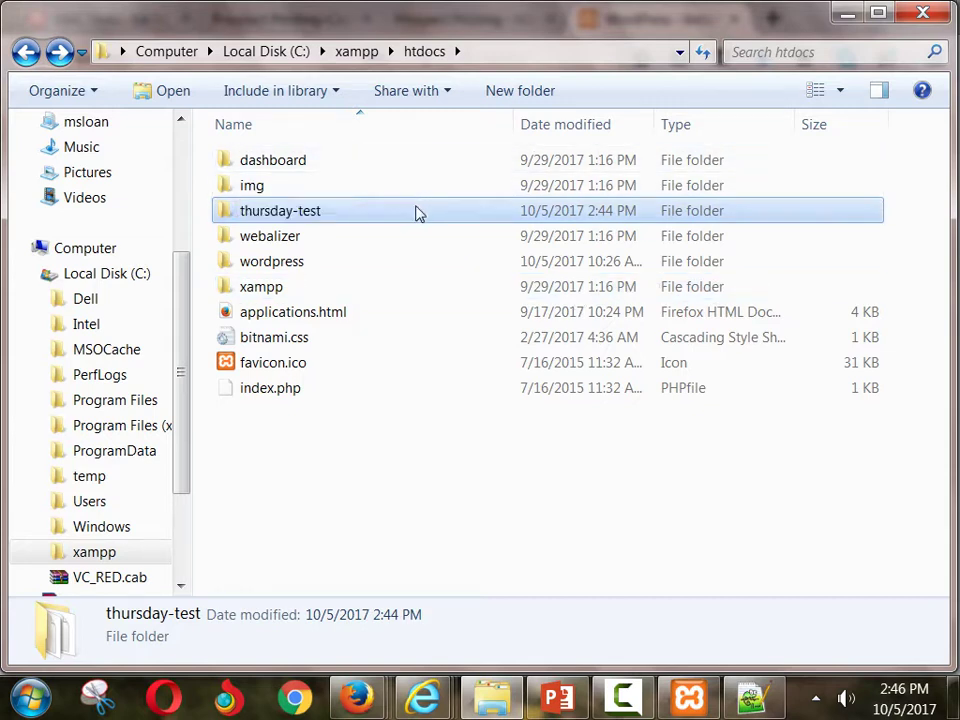
Bring Firefox back and load godaddy.com in a new tab.
left_click(848, 11)
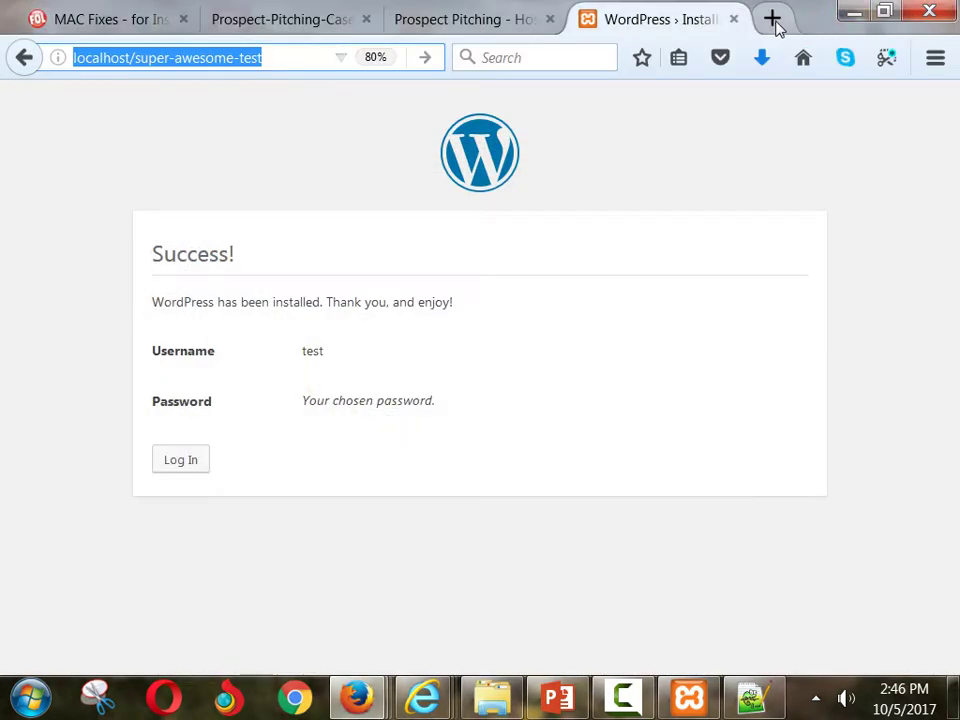
left_click(772, 18)
type("godaddy.com/")
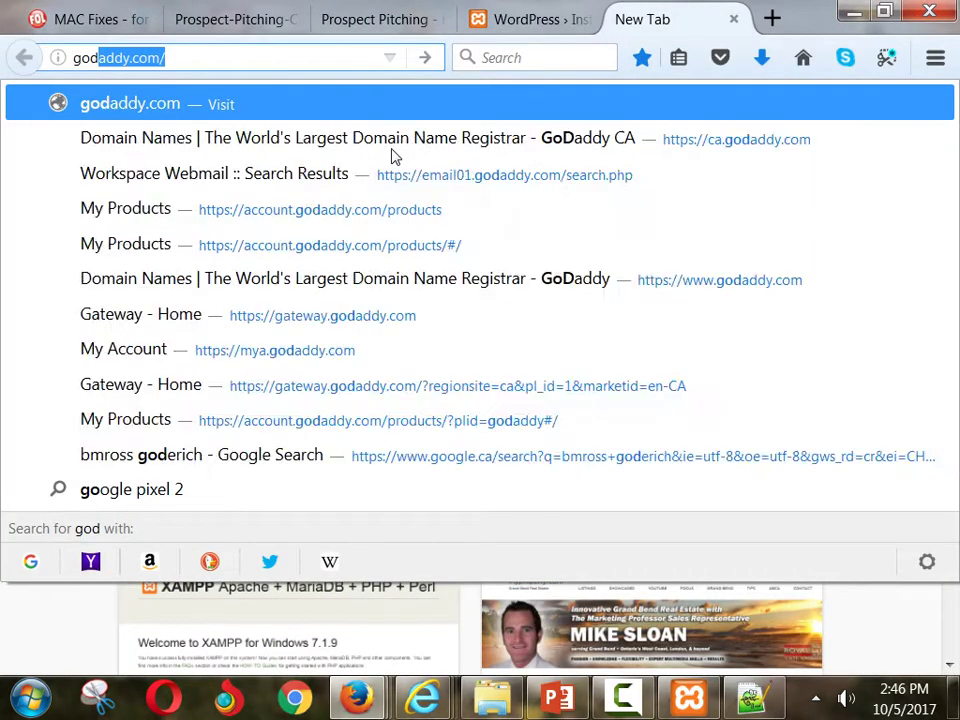
key("Return")
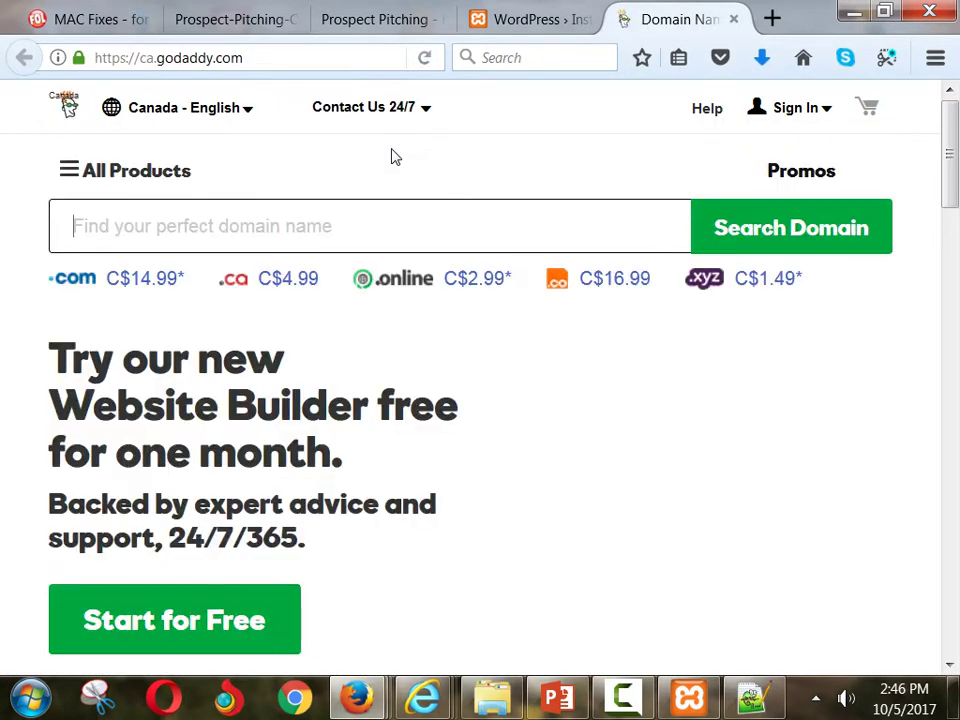
From My Account's products, manage all Web Hosting and open the hosting account's cPanel.
left_click(800, 108)
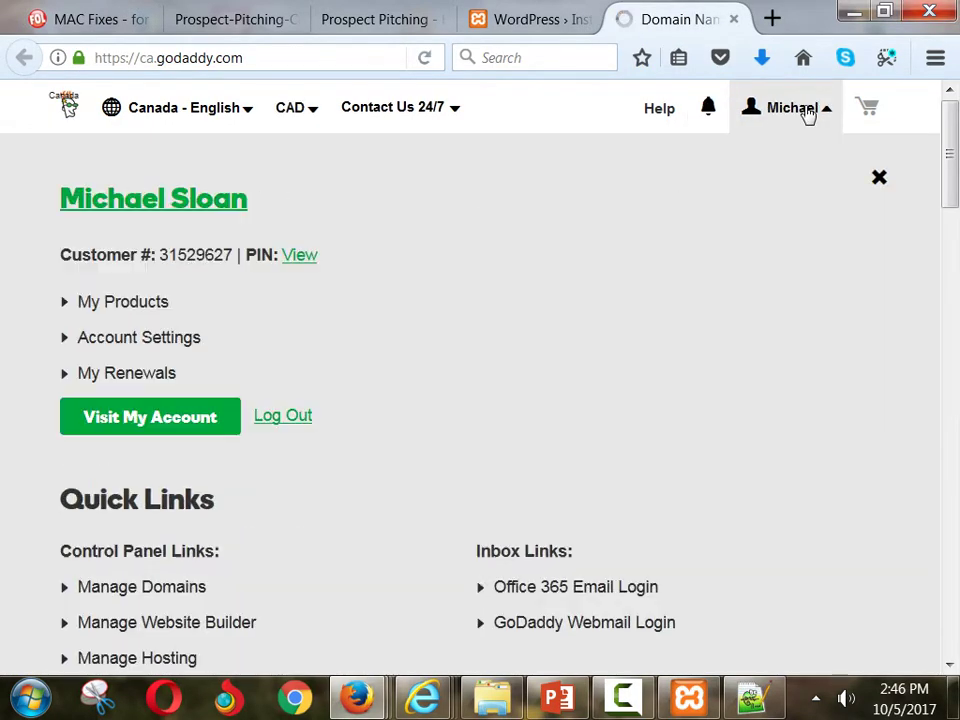
left_click(210, 424)
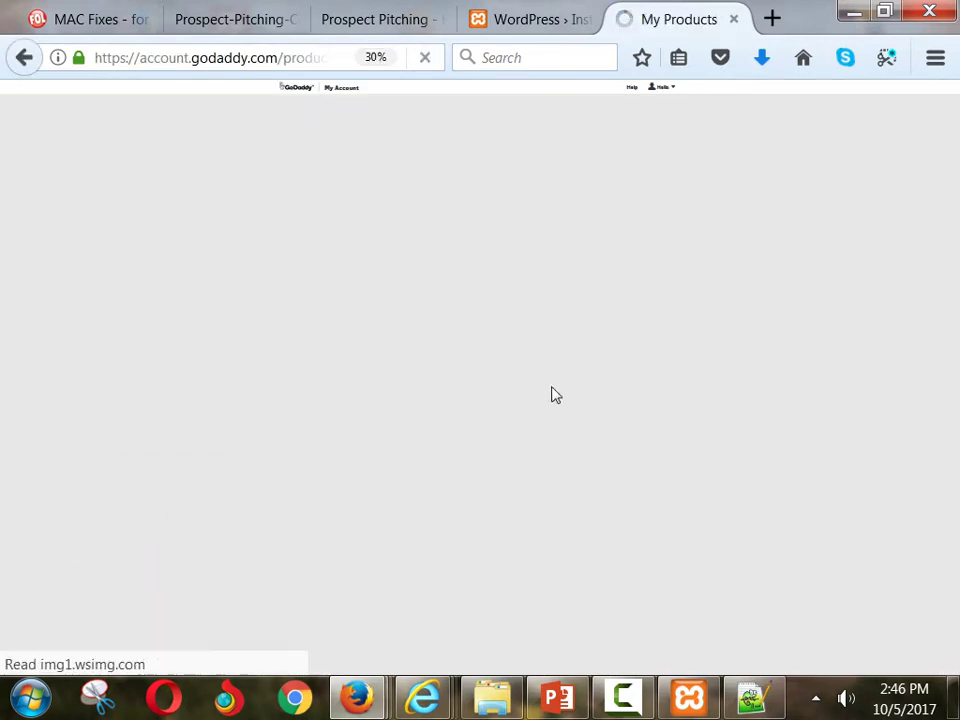
key("ctrl+plus")
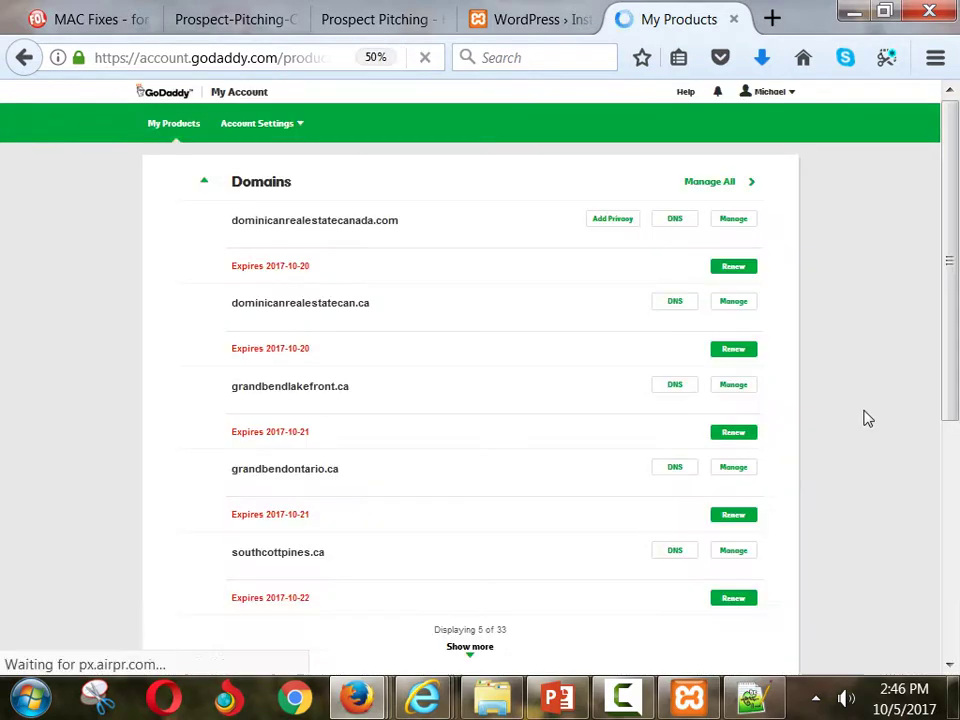
scroll(744, 439, "down", 3)
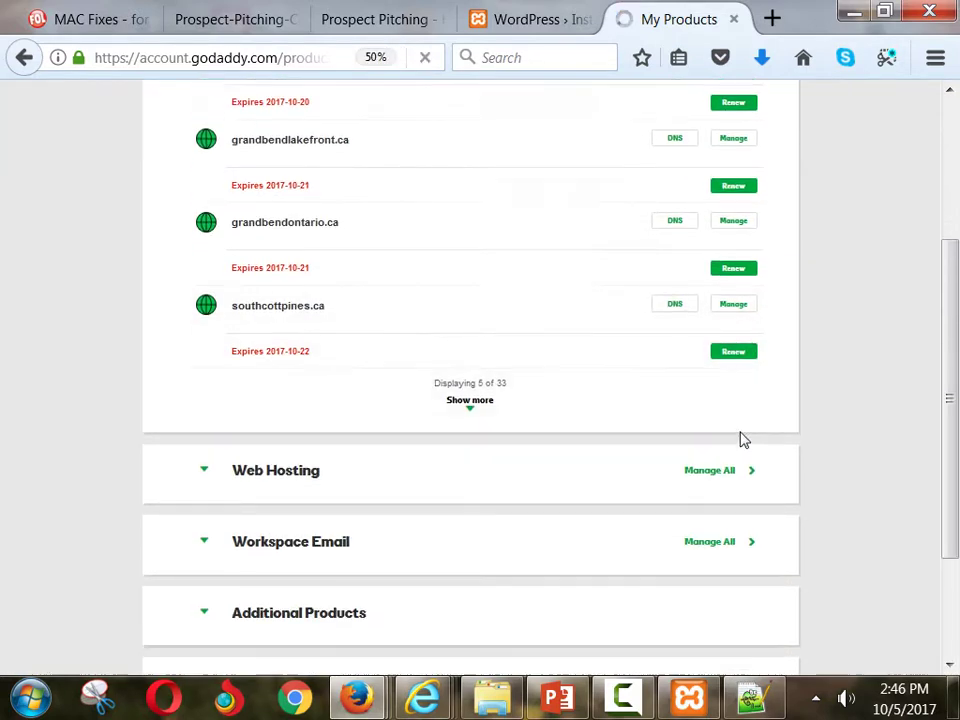
left_click(706, 442)
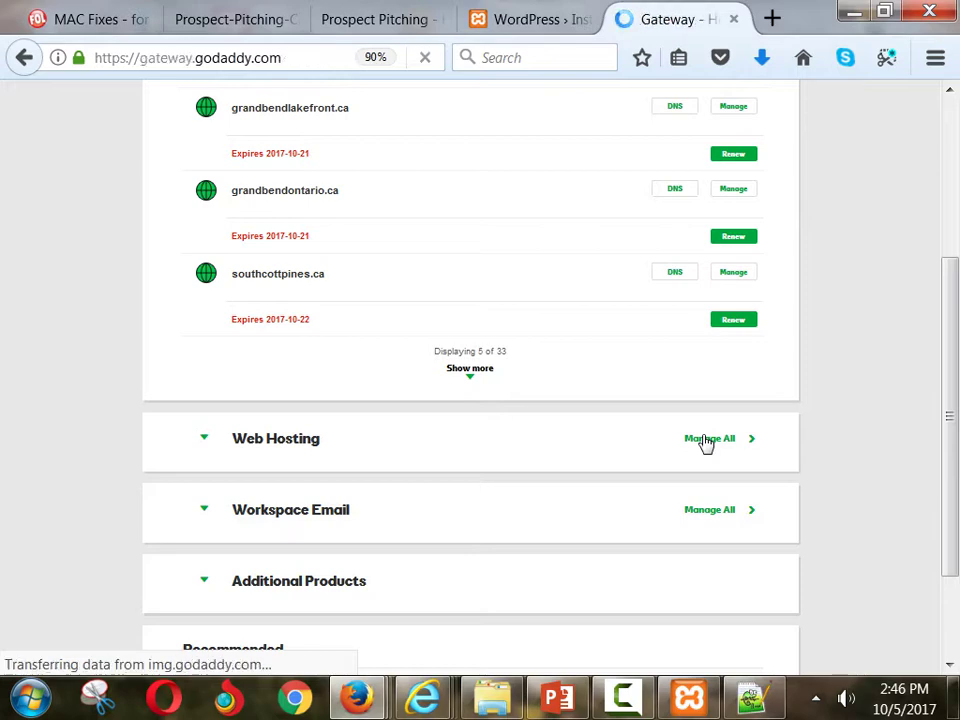
scroll(706, 443, "down", 3)
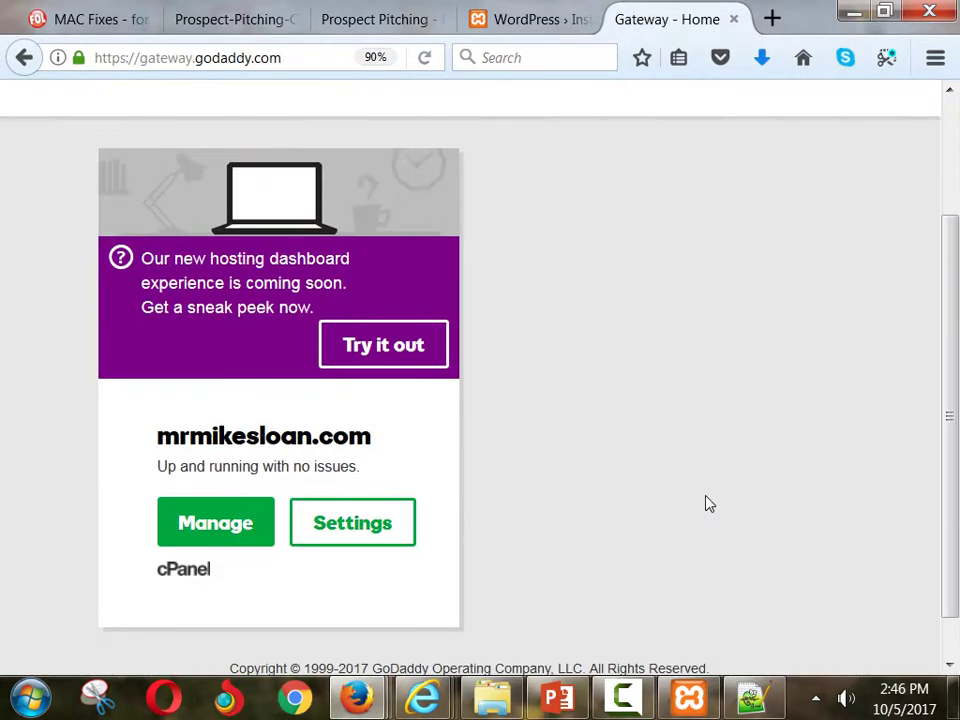
left_click(215, 480)
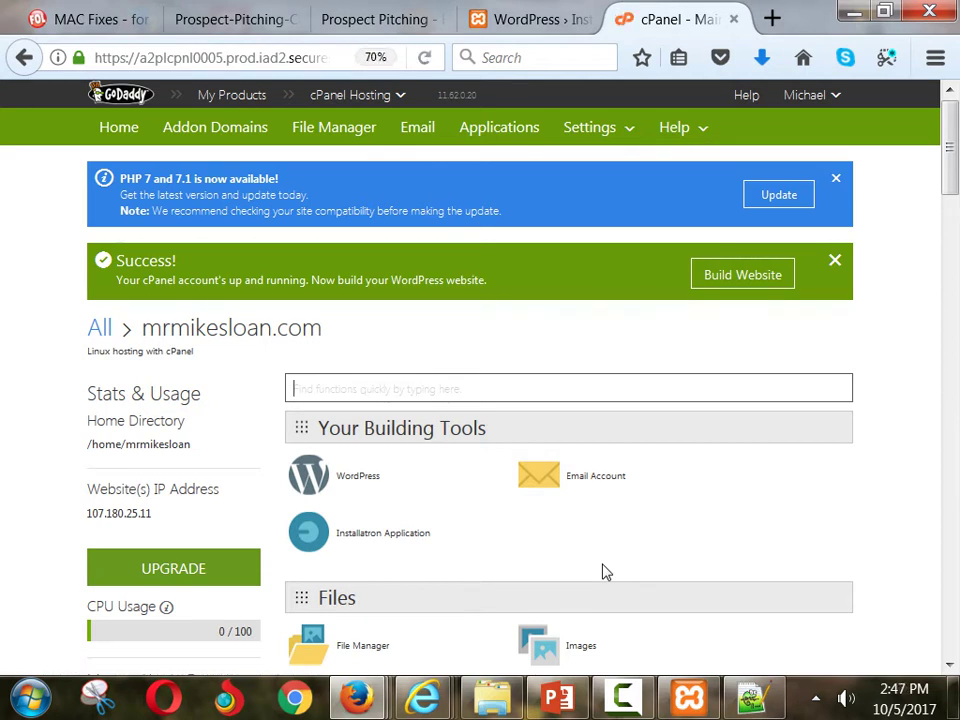
Open File Manager from cPanel's top navigation and scroll through the public_html listing.
left_click(317, 140)
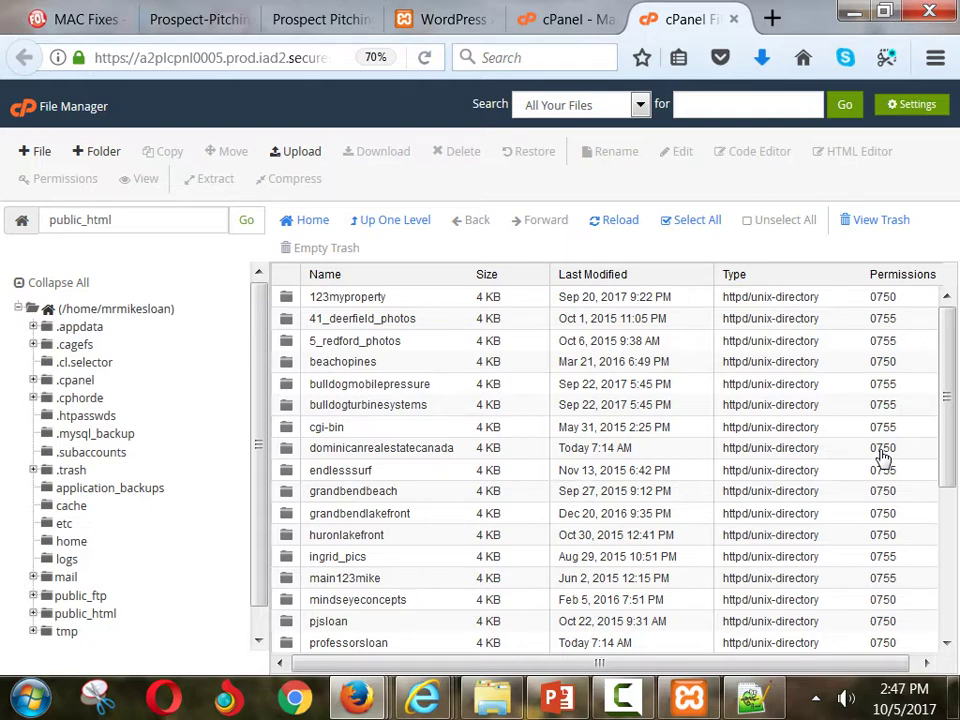
scroll(420, 465, "down", 5)
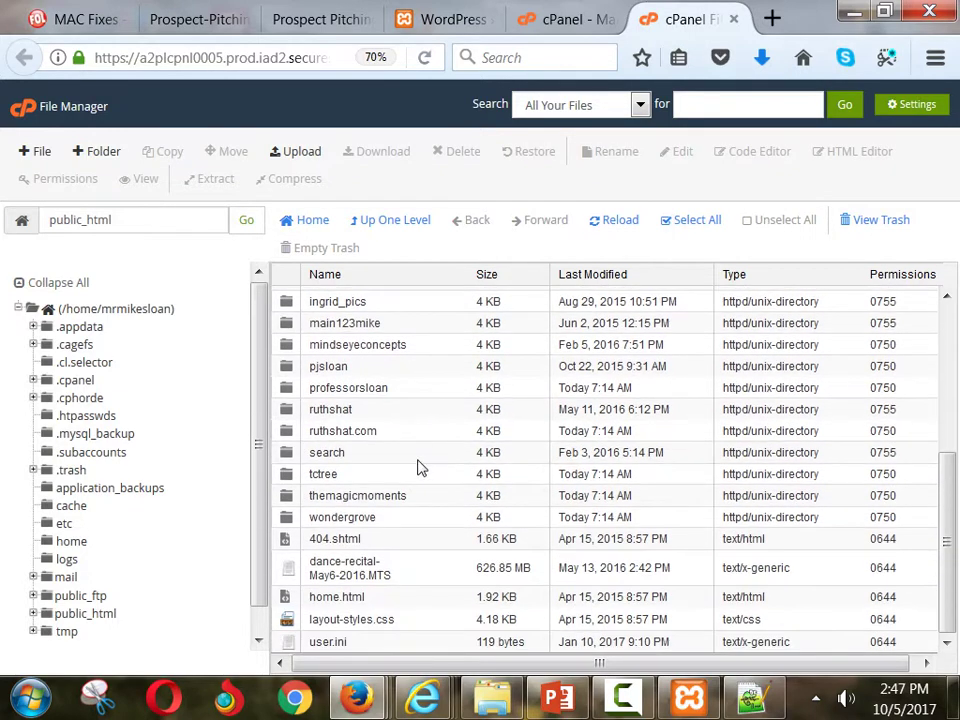
scroll(422, 481, "up", 5)
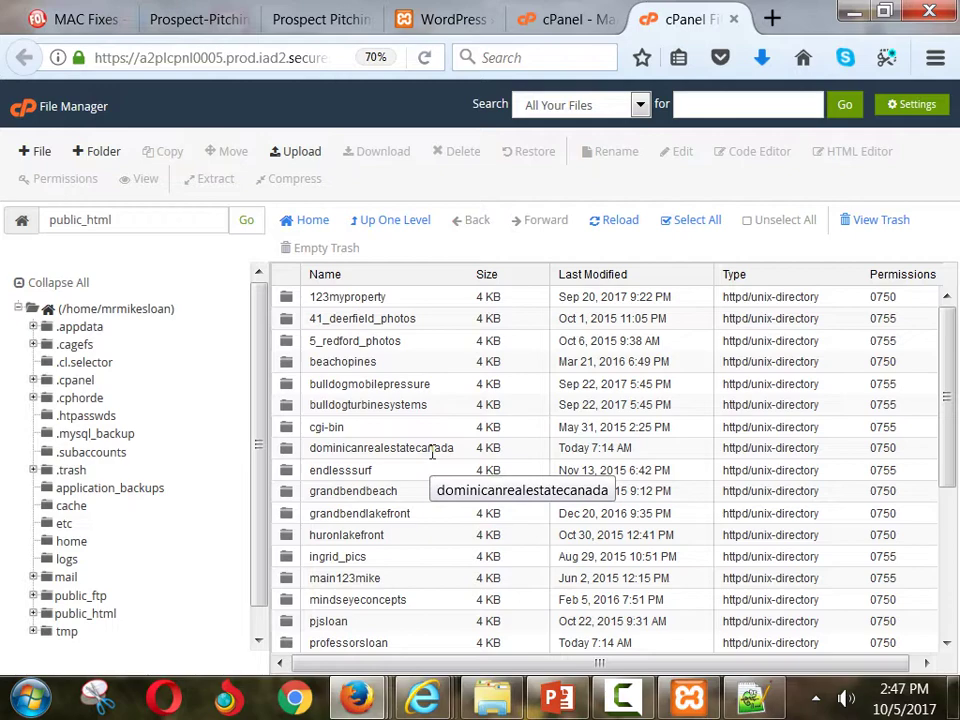
left_click(483, 703)
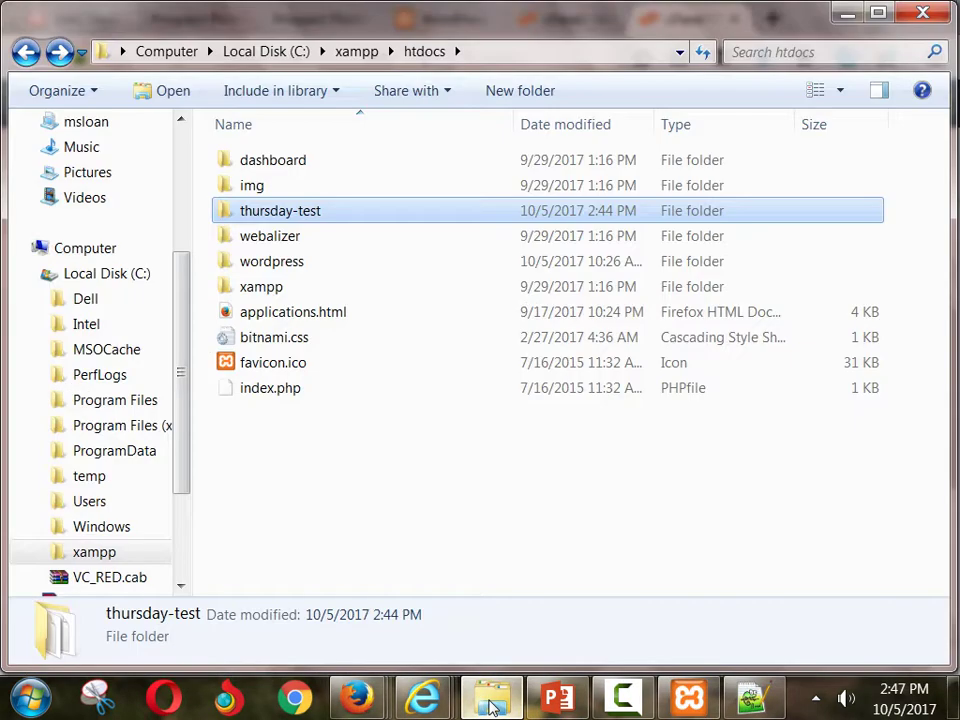
double_click(332, 214)
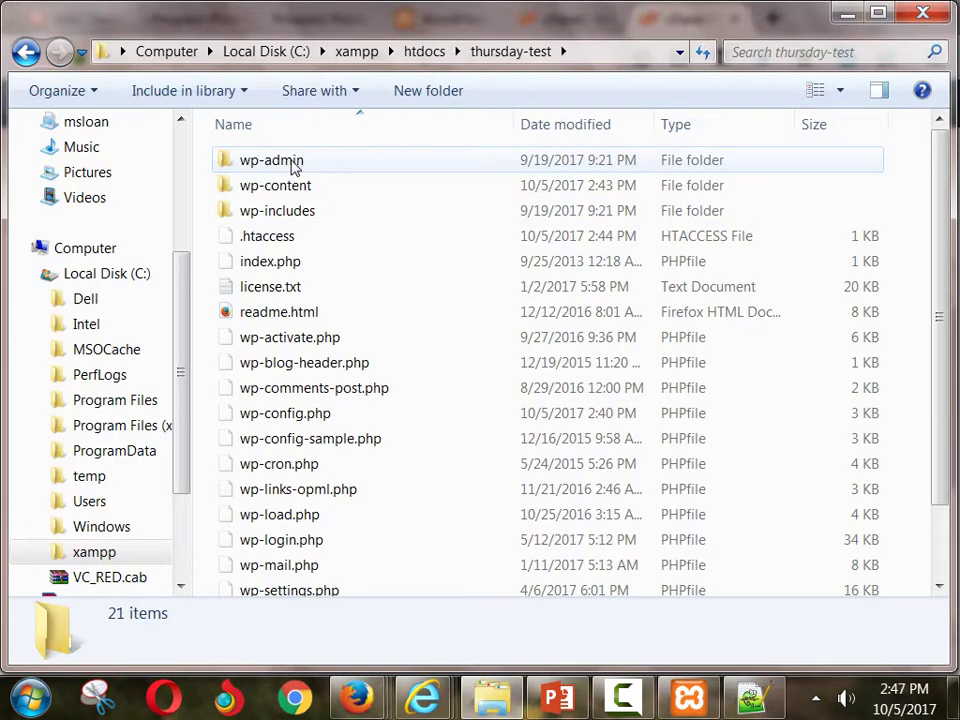
left_click(291, 164)
left_click(291, 187)
left_click(298, 213)
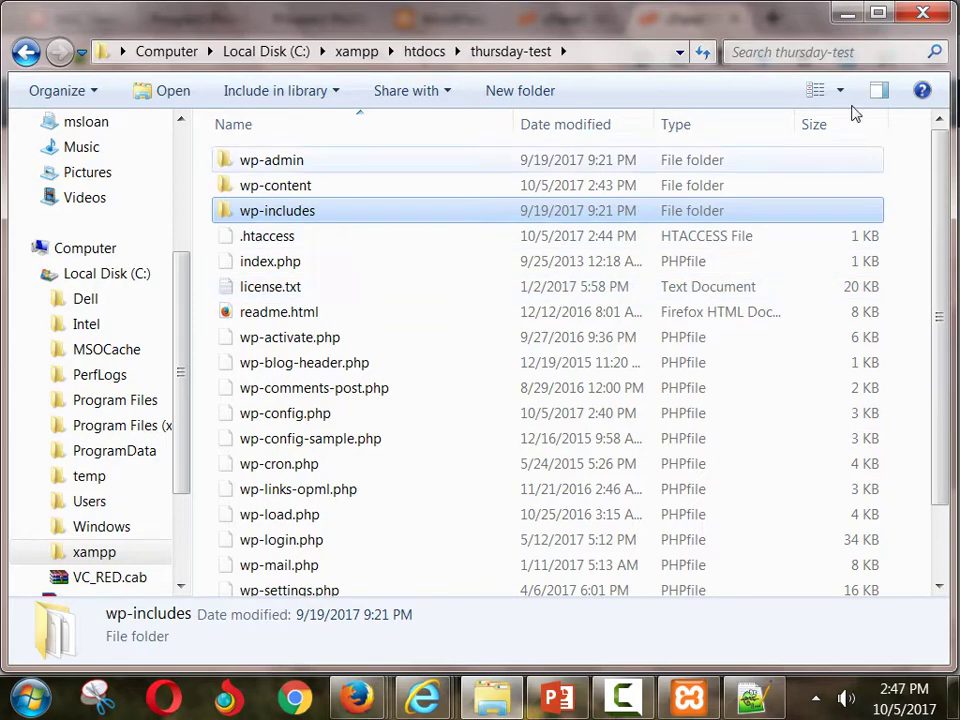
left_click(849, 14)
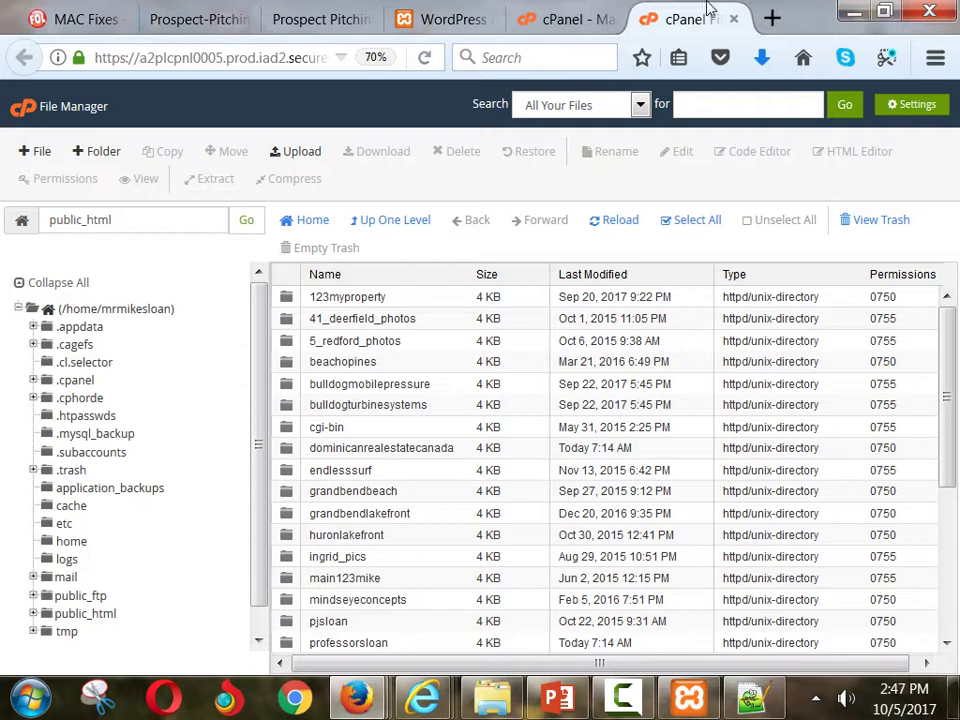
Load the hosted domain in a new tab, then switch that tab to localhost.
left_click(773, 18)
type("mrmikesloan.com/")
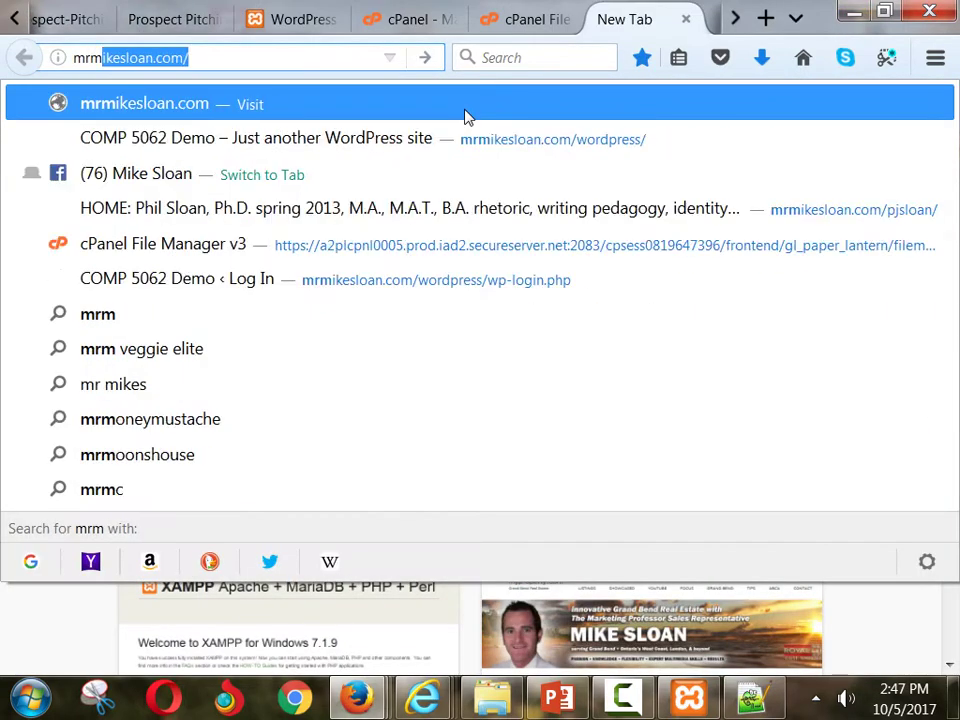
key("Return")
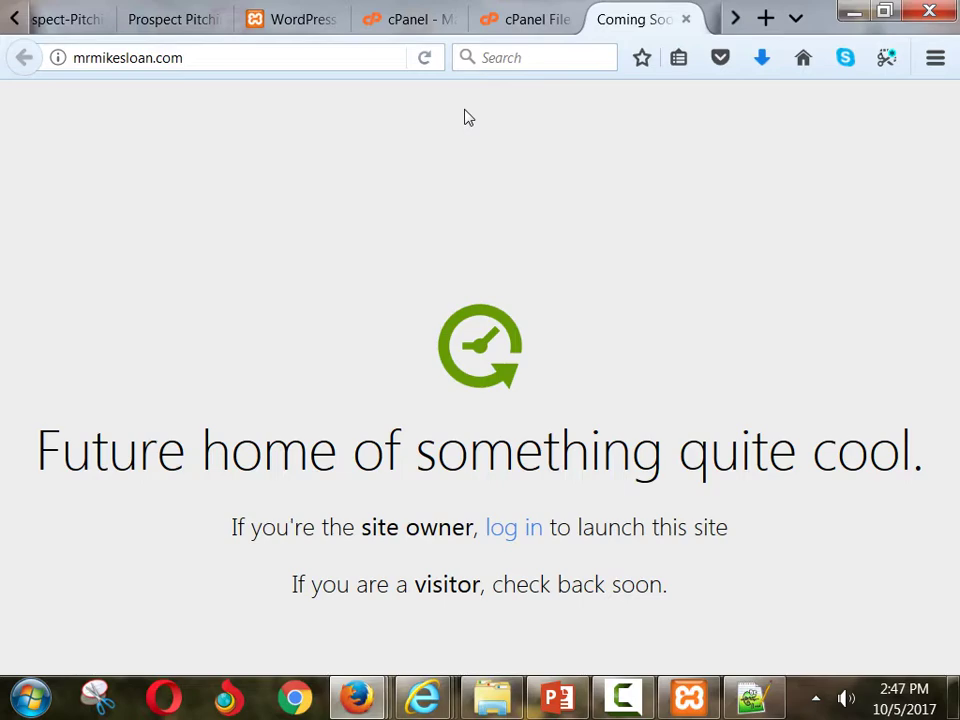
left_click(216, 58)
type("localhost/")
key("Return")
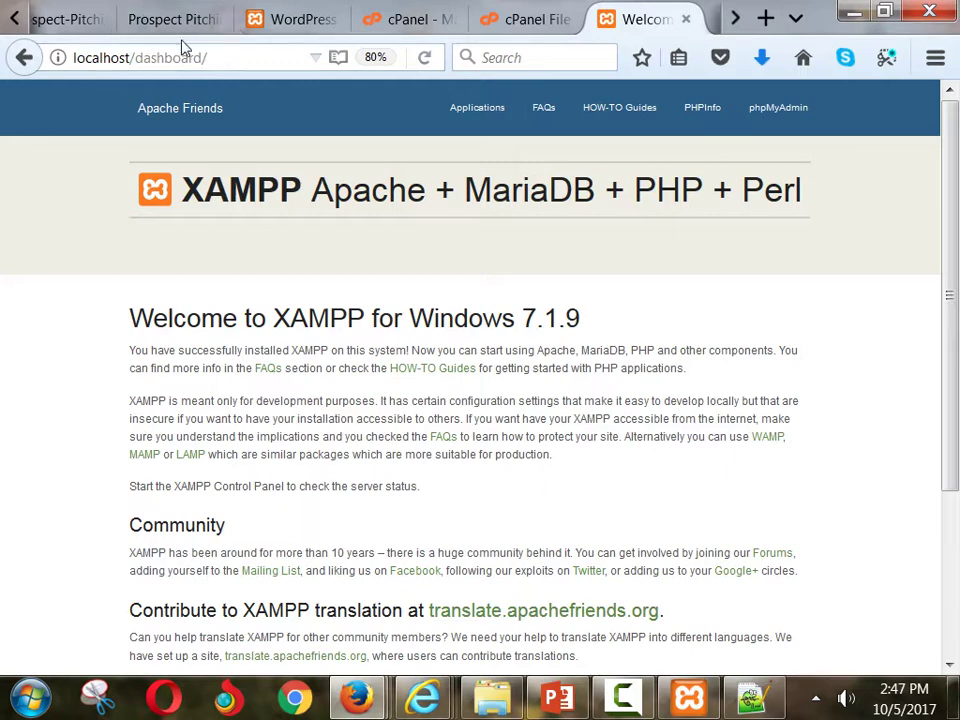
Reload the hosted domain's Coming Soon page, then return to the File Manager tab.
left_click(85, 55)
key("BackSpace")
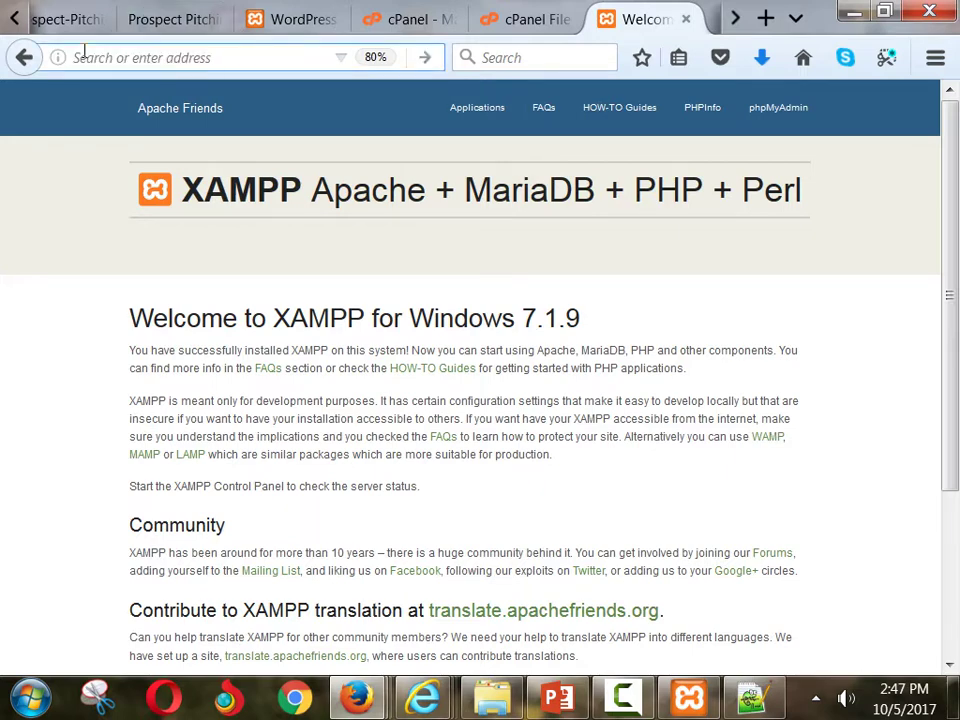
type("mrmikesloan.com/")
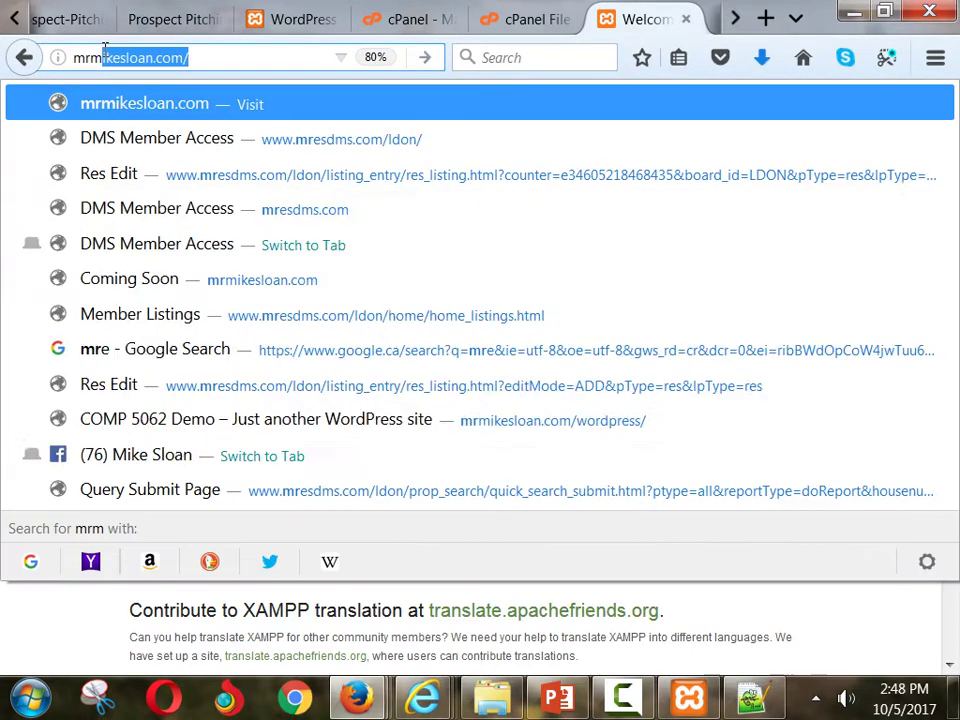
key("Return")
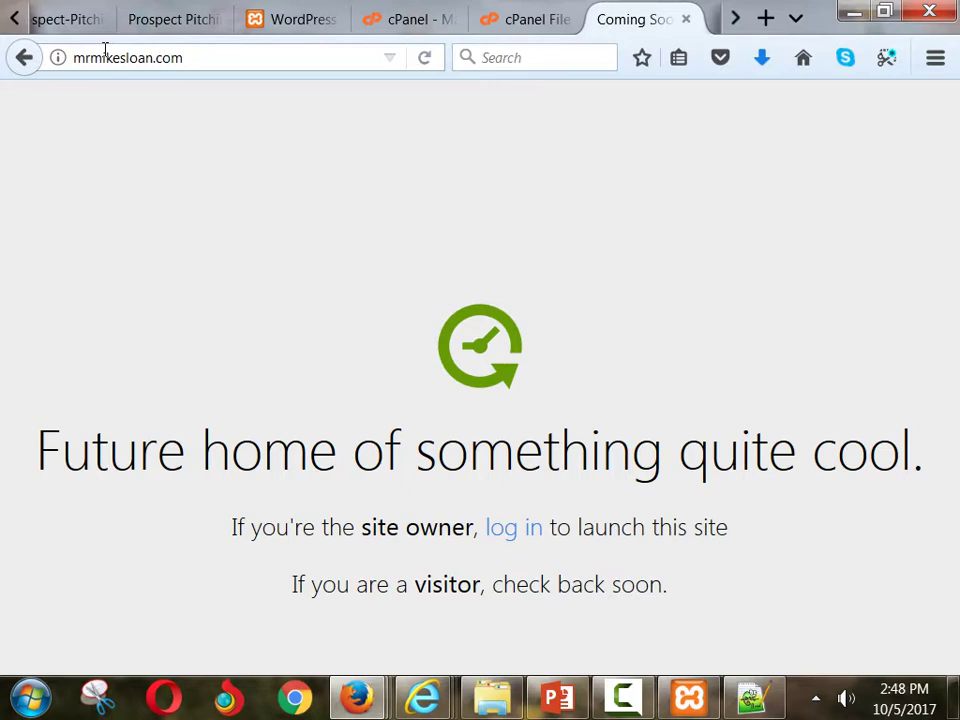
left_click(536, 20)
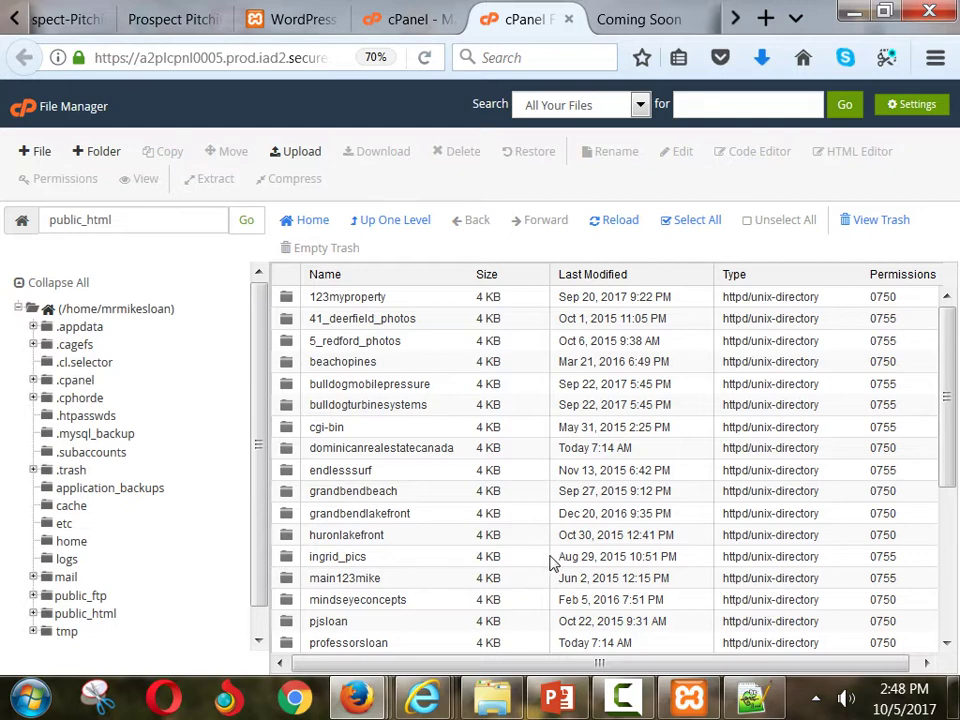
Open the existing WordPress site folder in public_html.
scroll(491, 563, "down", 5)
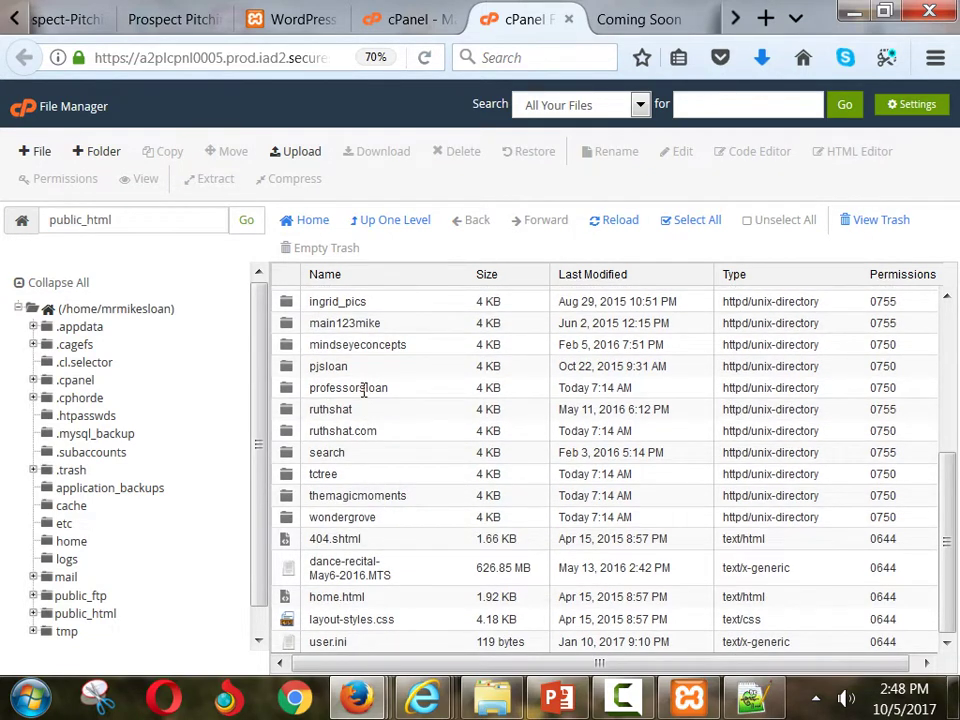
left_click(364, 388)
double_click(288, 392)
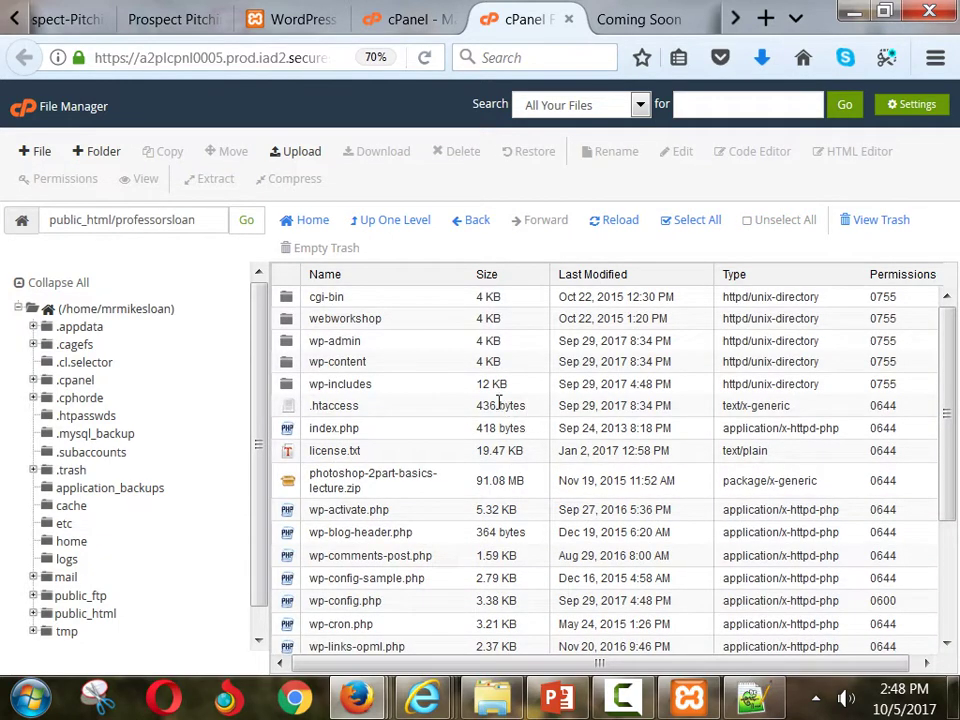
scroll(495, 402, "down", 2)
scroll(493, 400, "up", 2)
Switch to the Coming Soon tab and place the caret at the end of its address.
left_click(245, 58)
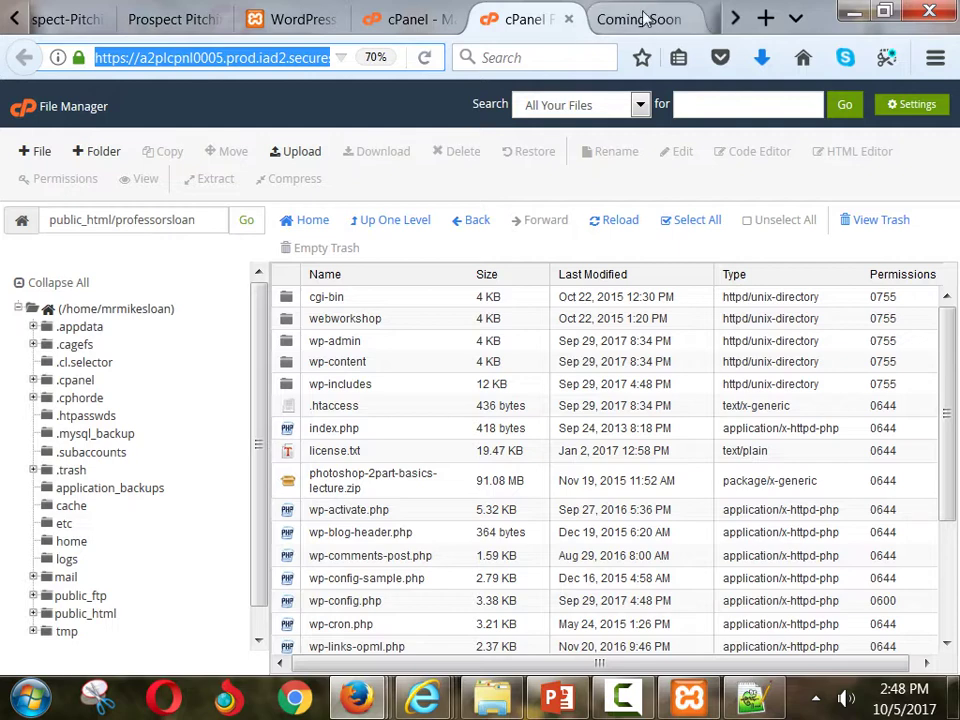
left_click(620, 20)
left_click(282, 57)
left_click(287, 57)
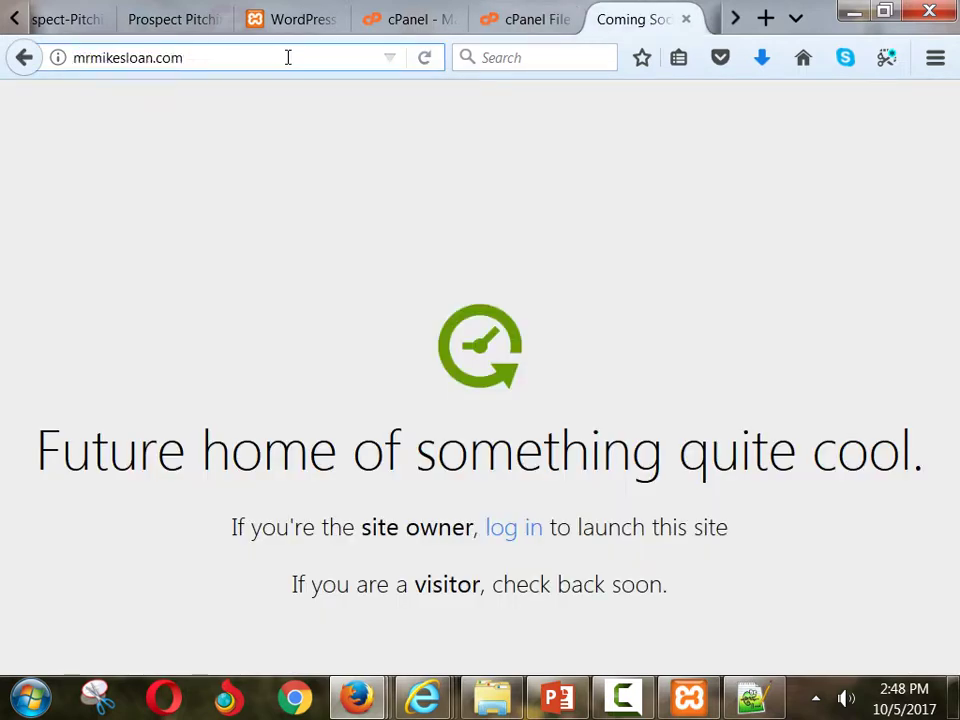
Load the domain's /professorsloan subfolder address, which returns a 404 page.
type("/prof")
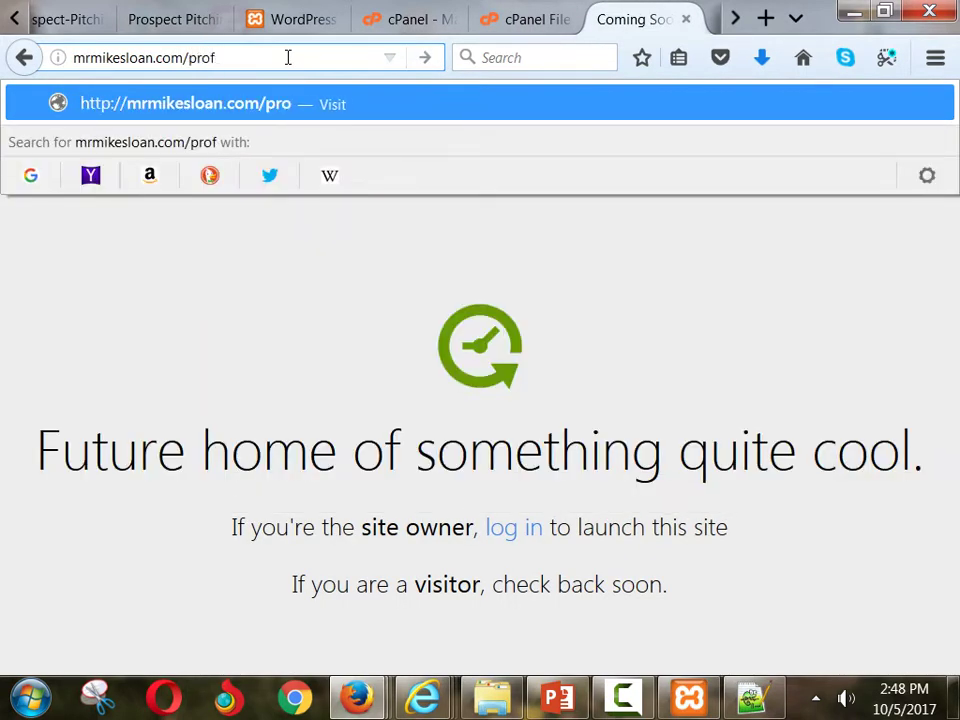
type("essorsloan")
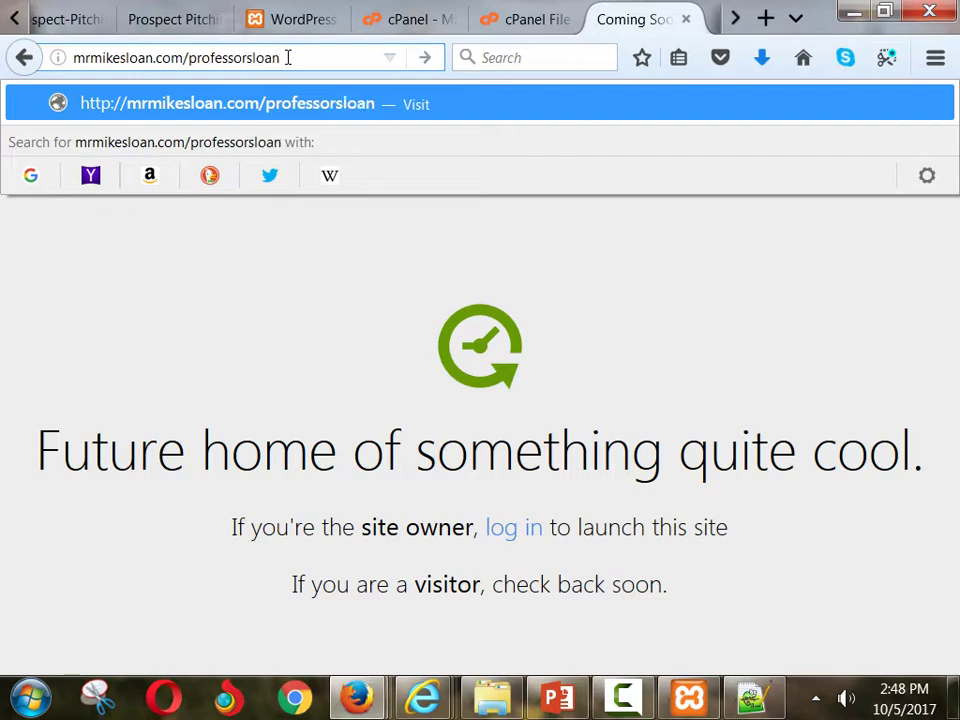
key("Return")
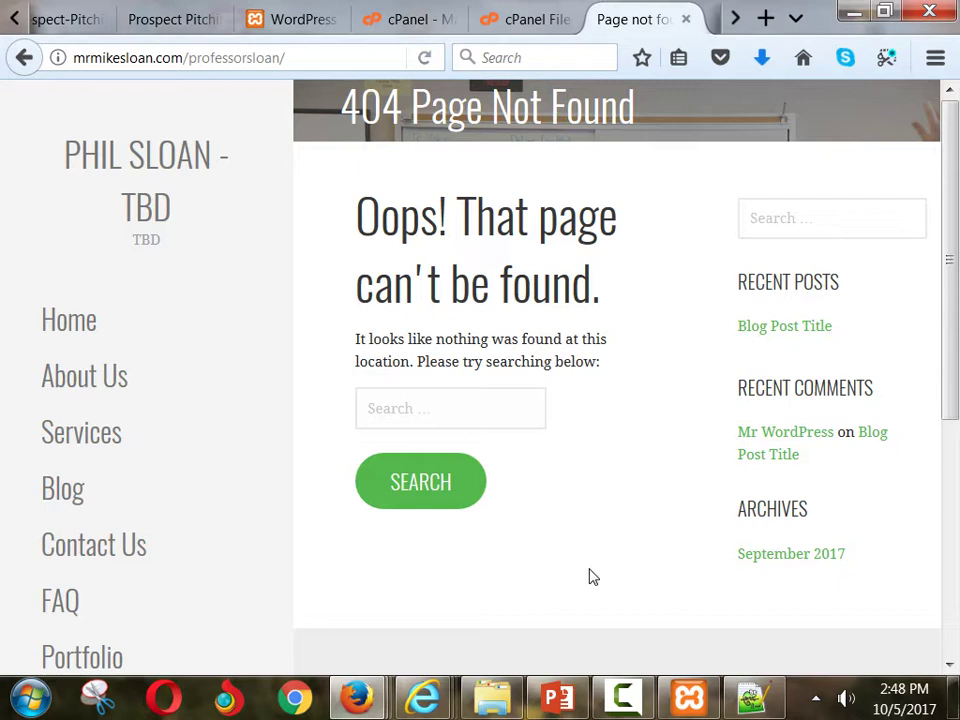
scroll(550, 490, "down", 5)
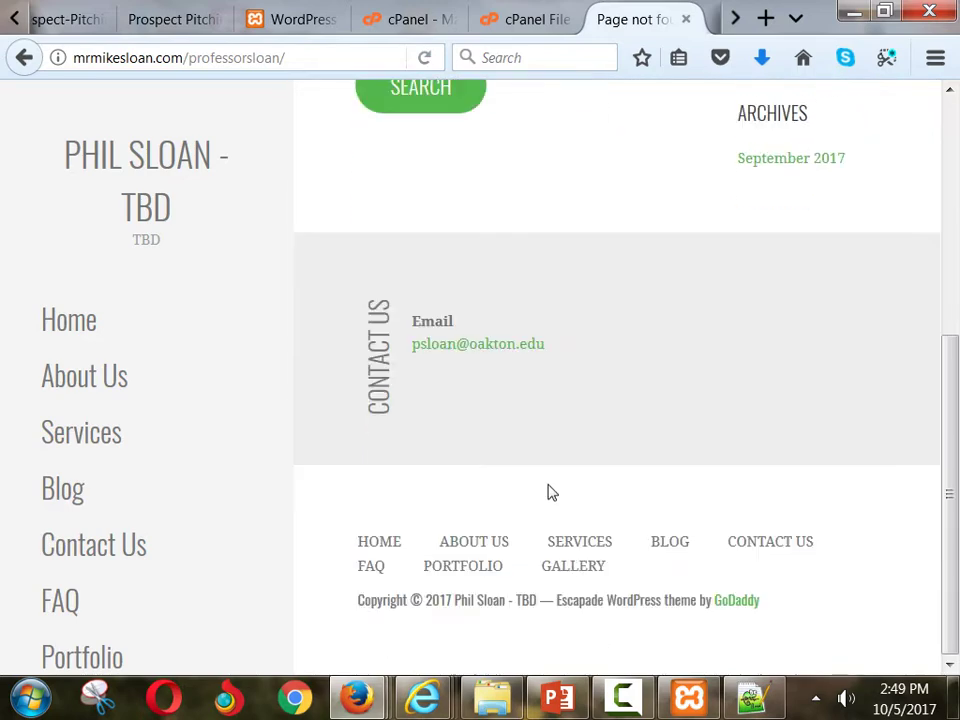
scroll(551, 493, "up", 5)
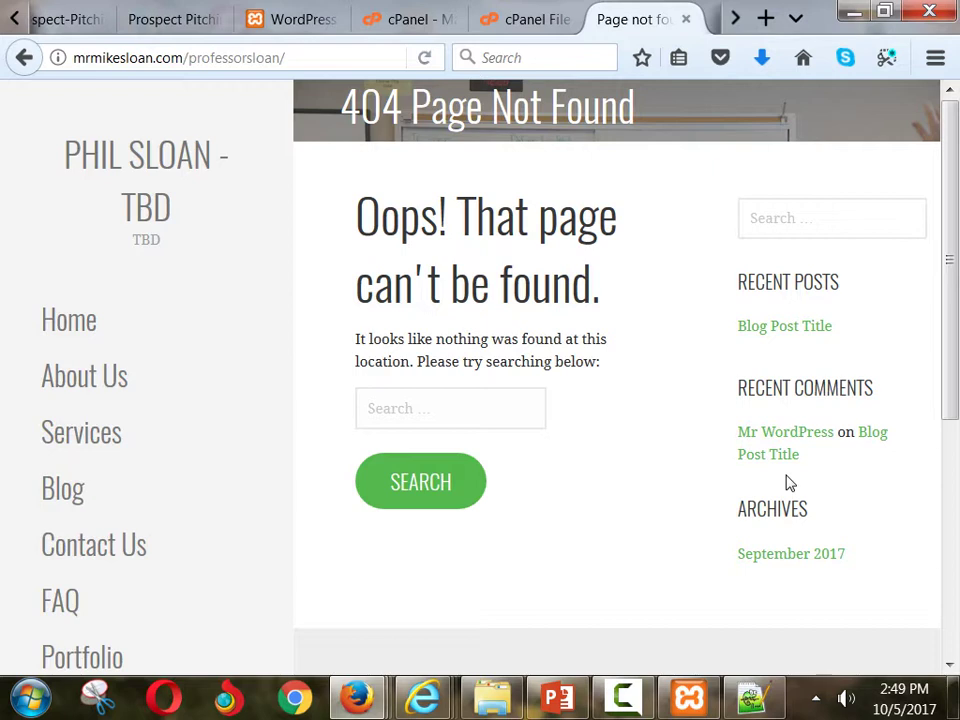
scroll(500, 385, "down", 4)
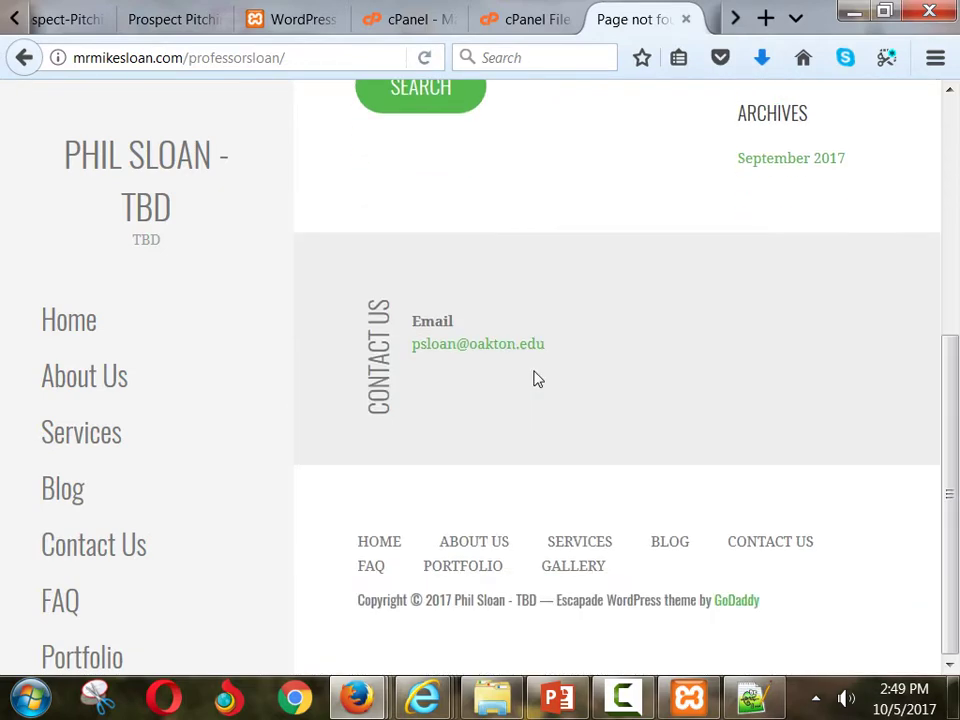
scroll(536, 378, "up", 4)
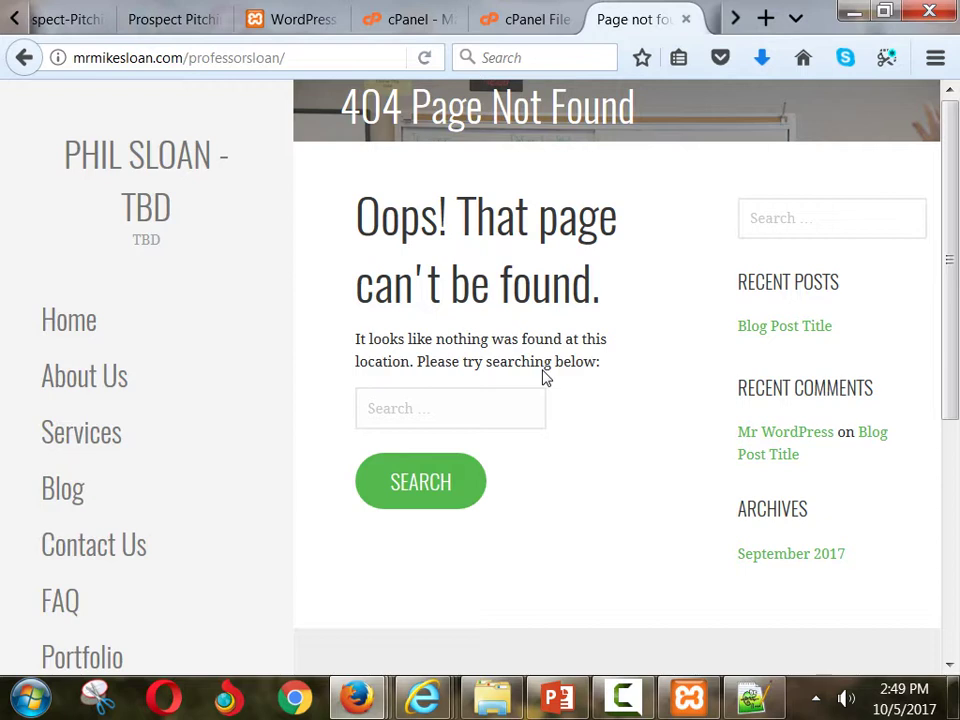
Load the professorsloan site at its own domain, then close that tab and hide the browser.
left_click(332, 58)
type("prof")
key("Return")
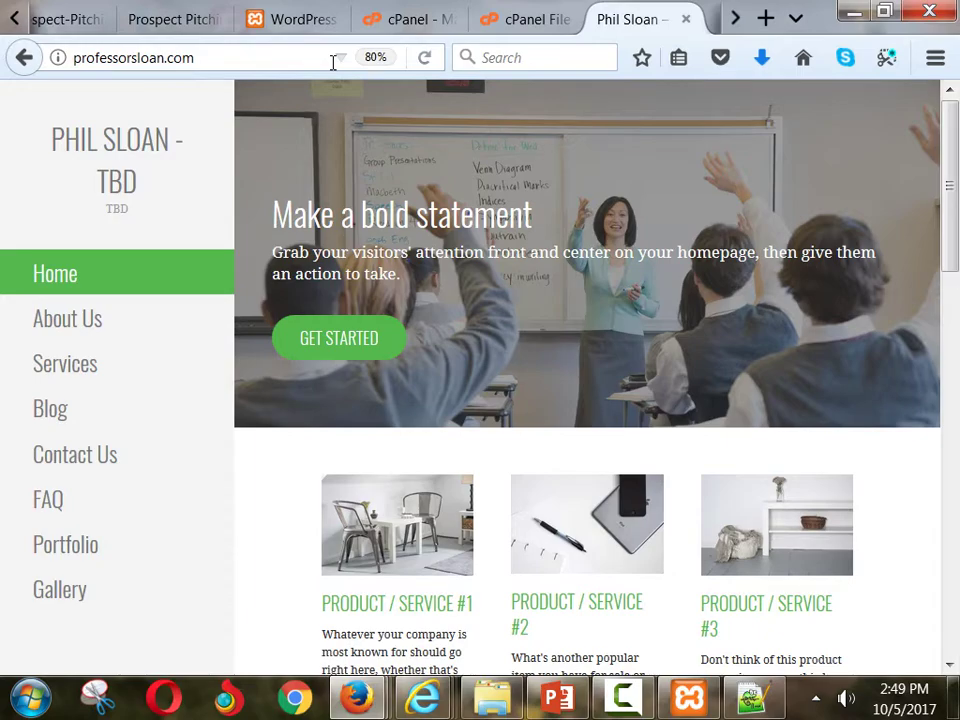
left_click(686, 18)
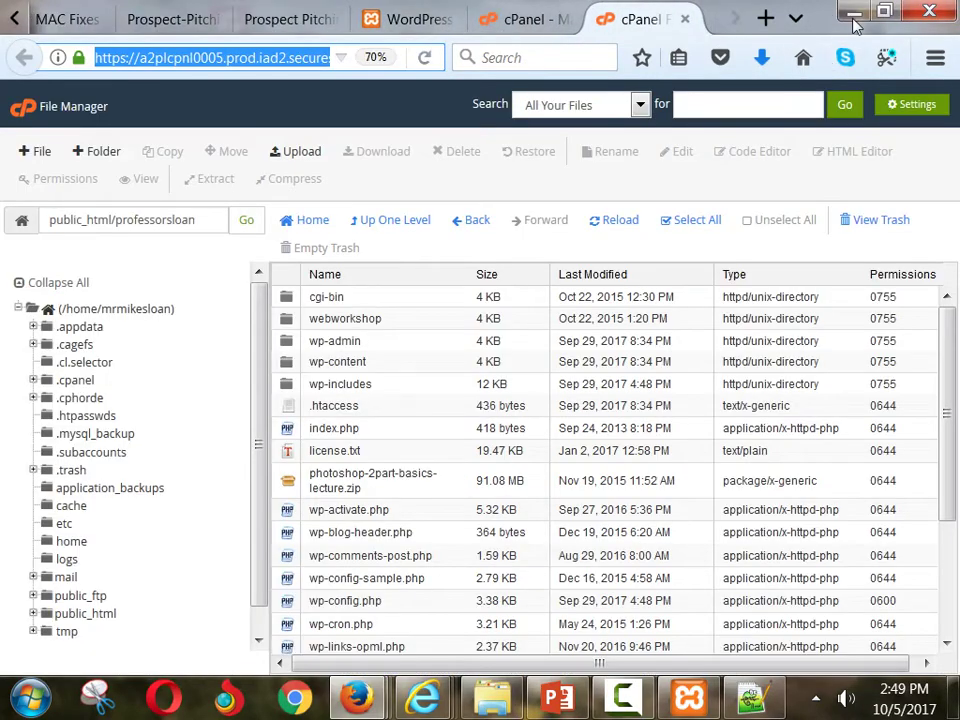
left_click(853, 14)
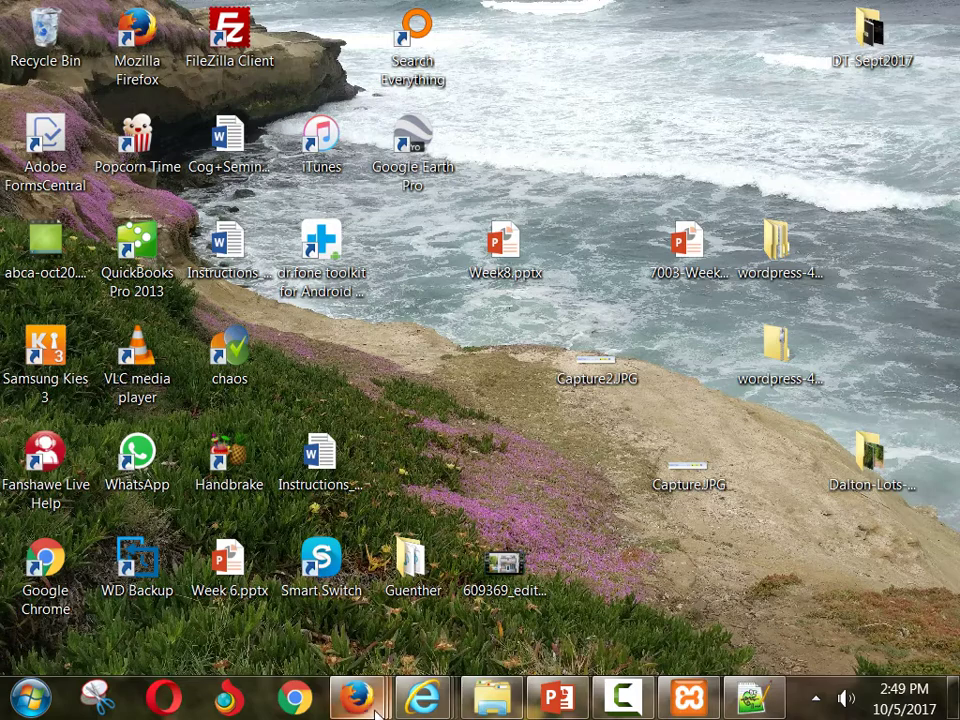
In File Manager, go to the home root and open public_html, then switch to the local thursday-test window.
mouse_move(375, 705)
left_click(332, 621)
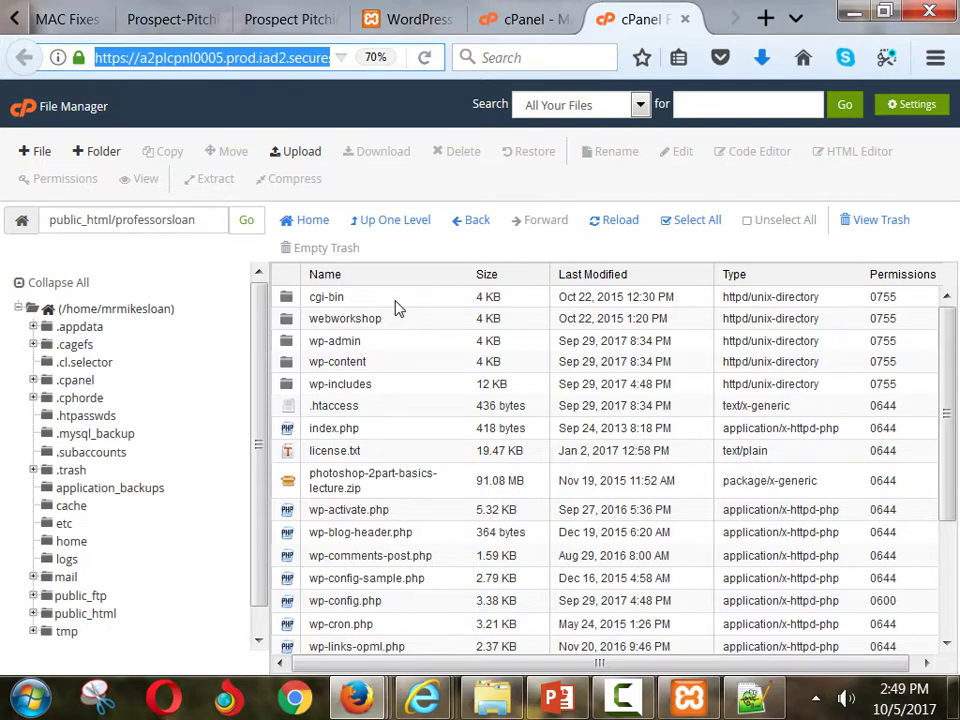
left_click(83, 308)
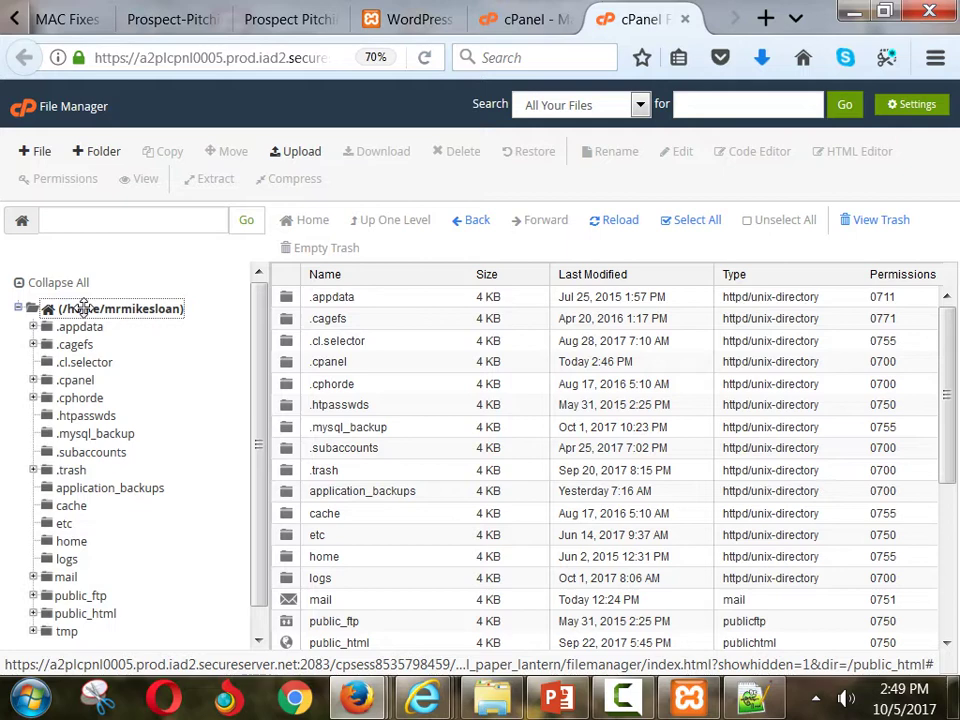
scroll(428, 533, "down", 4)
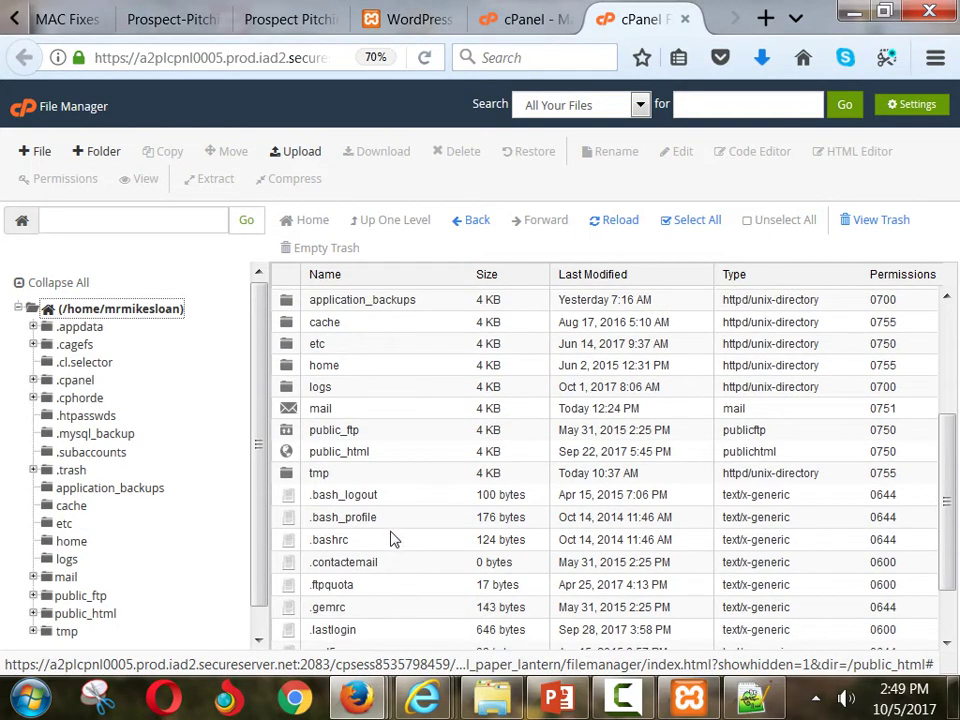
left_click(362, 452)
left_click(362, 452)
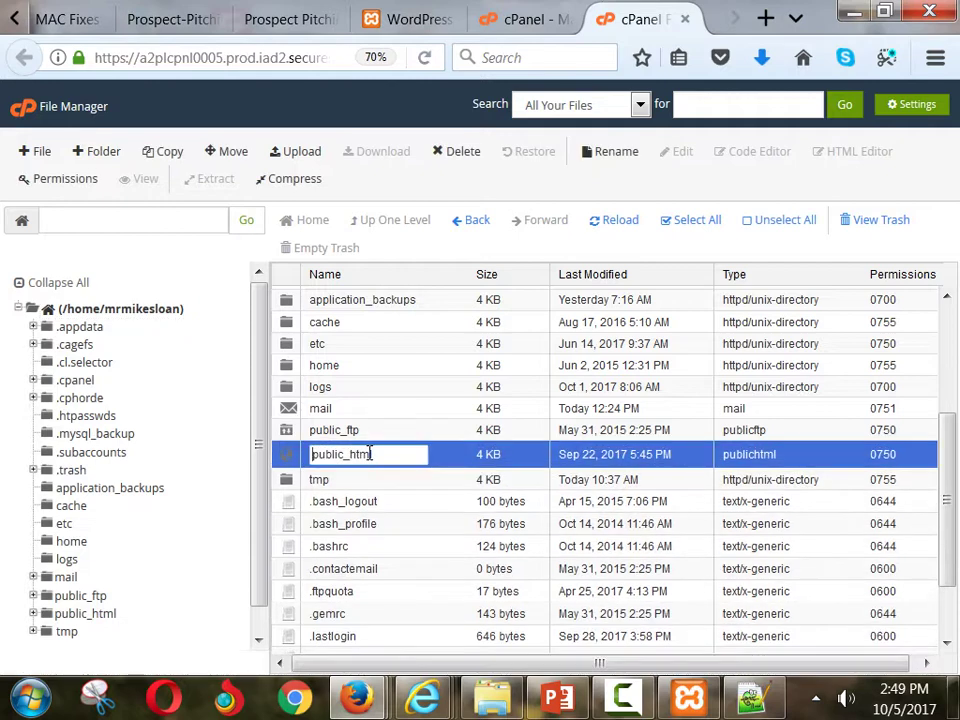
double_click(285, 462)
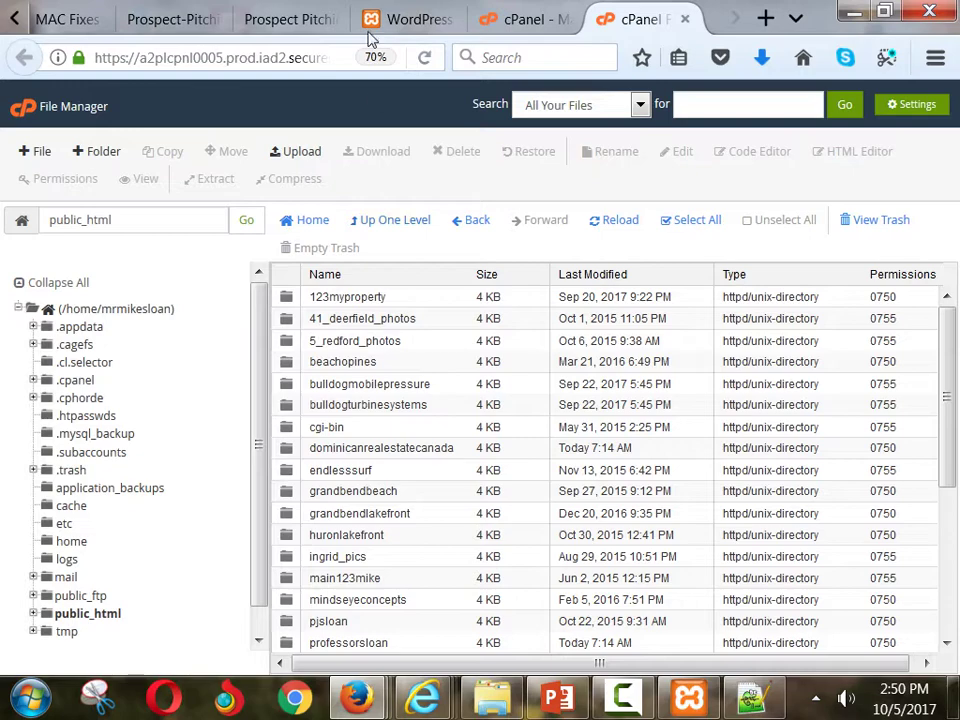
left_click(491, 697)
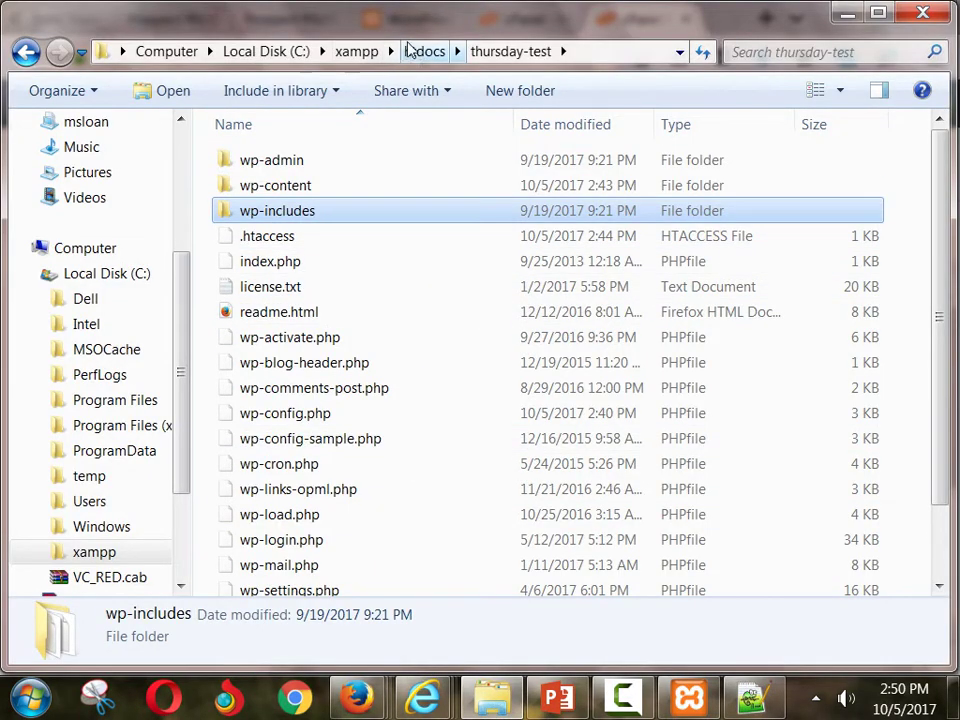
Browse up to htdocs, look inside the wordpress folder, go back, and minimize Explorer.
left_click(420, 51)
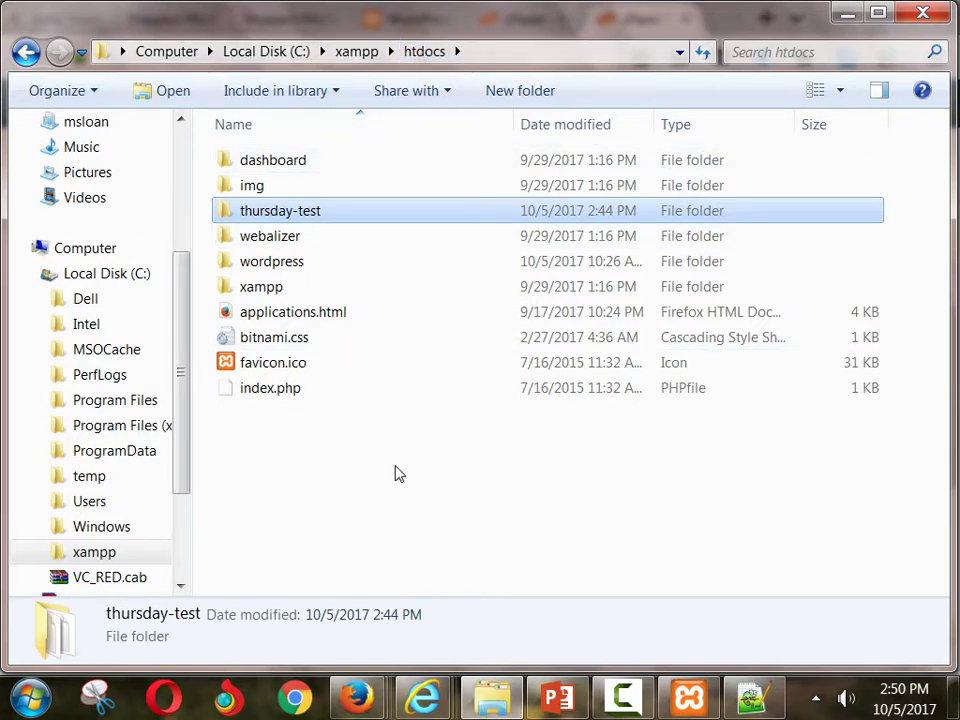
left_click(418, 258)
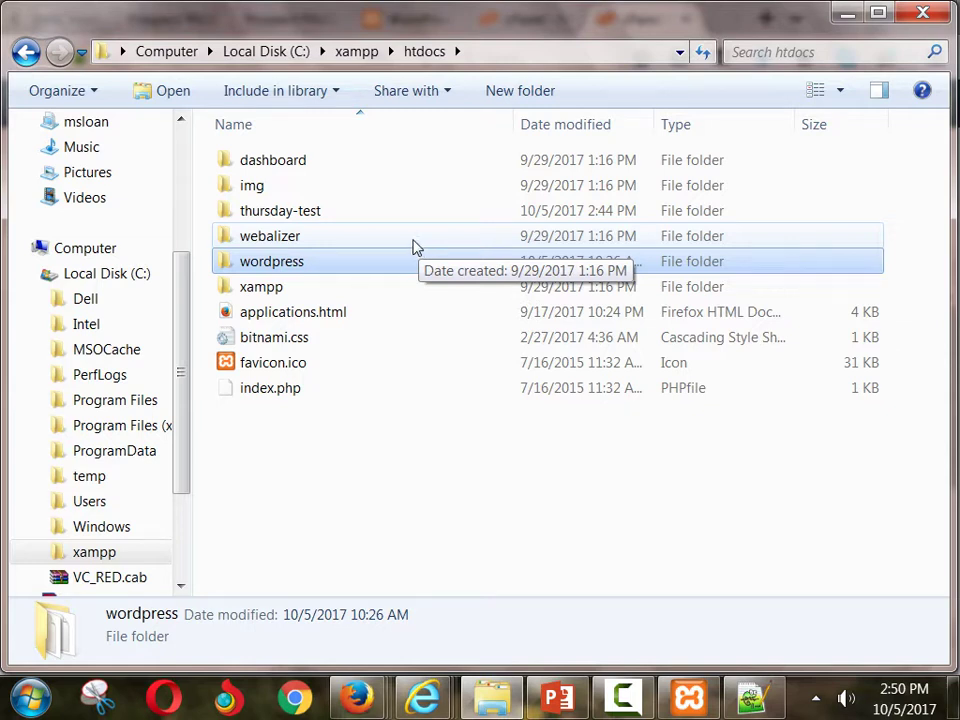
double_click(272, 261)
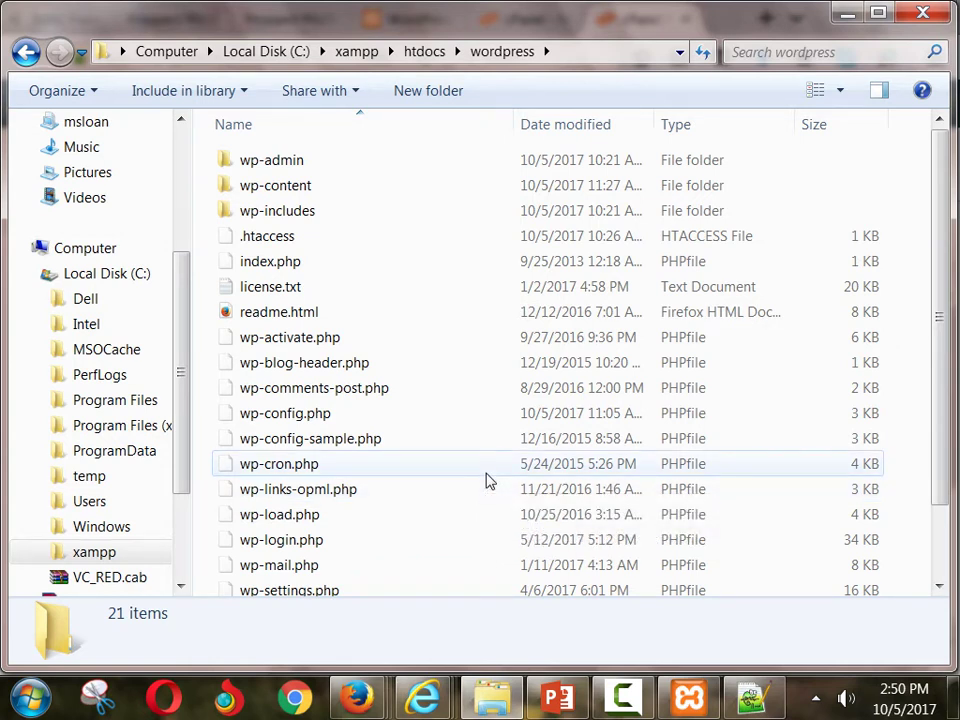
left_click(26, 51)
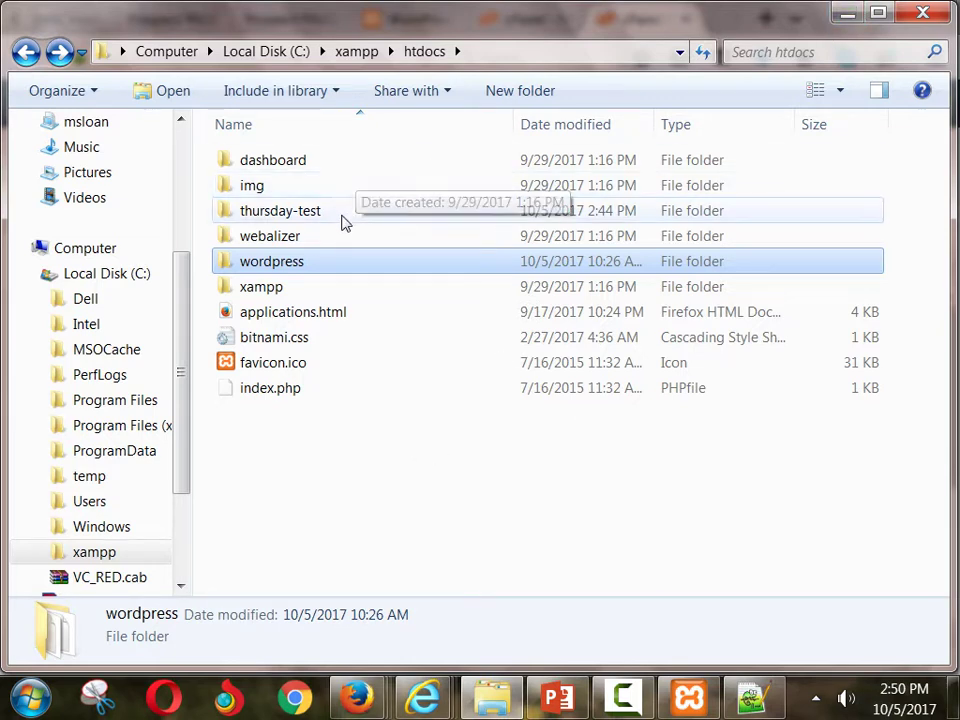
left_click(847, 13)
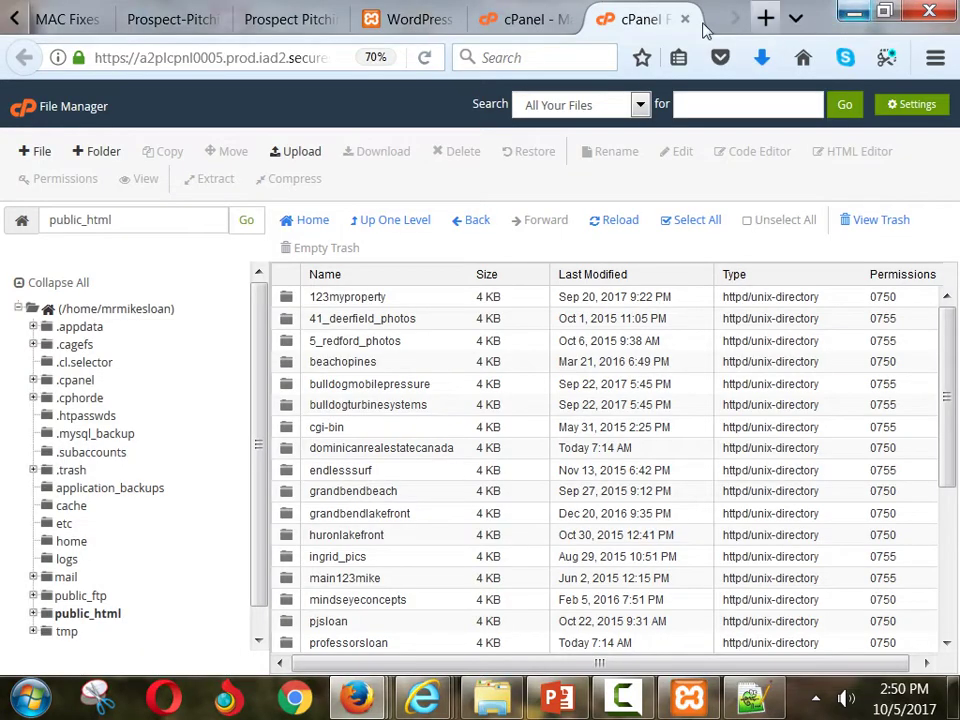
Switch to the local WordPress installation Success! tab.
left_click(405, 19)
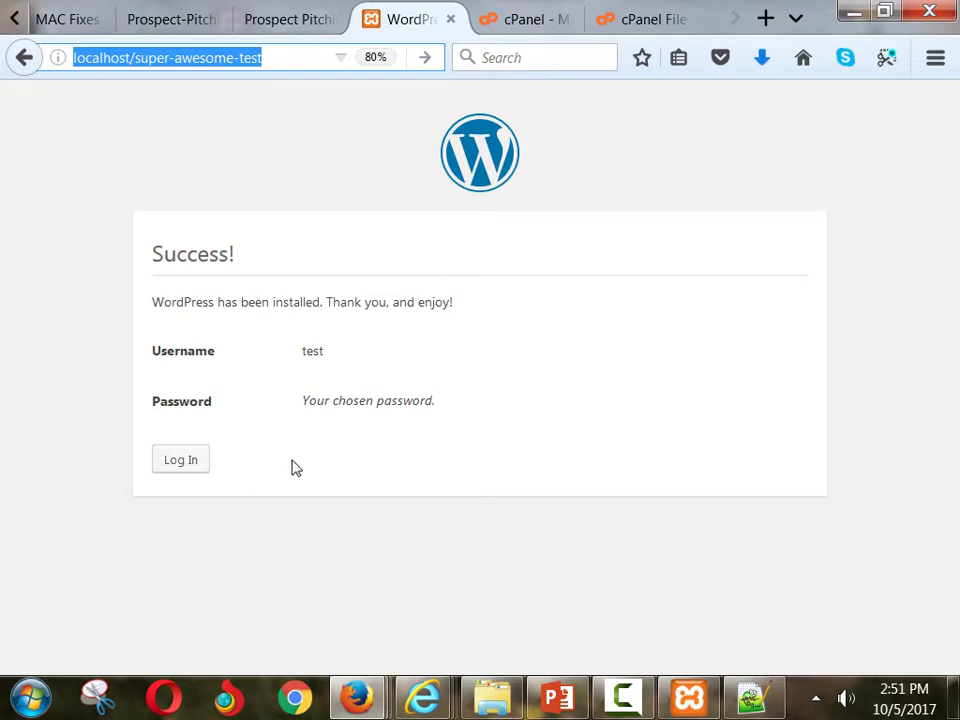
Open the login page, then delete wp-login.php from the URL to load the Airplanes for Dummies homepage.
left_click(178, 465)
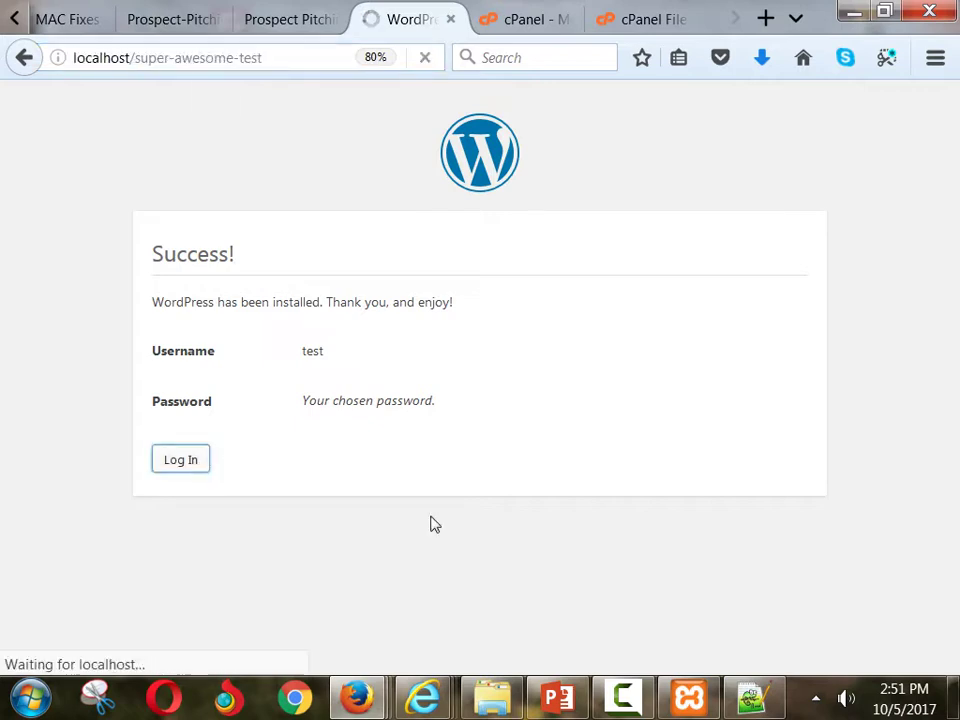
left_click(224, 57)
left_click_drag(224, 57, 296, 66)
left_click(218, 57)
left_click_drag(221, 57, 336, 58)
key("BackSpace")
key("Return")
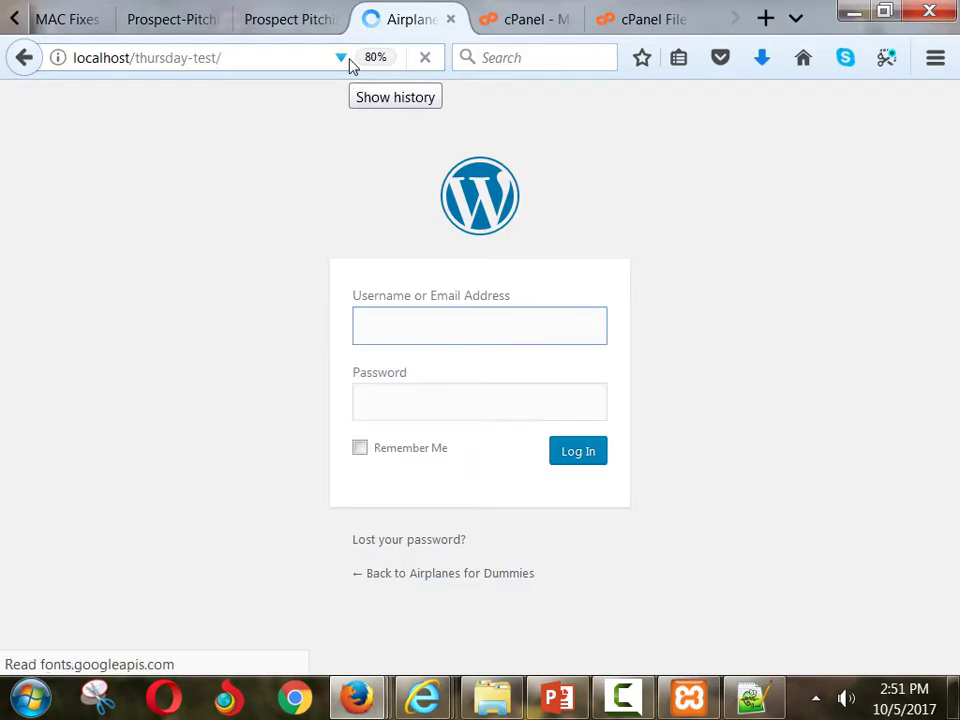
scroll(713, 481, "down", 10)
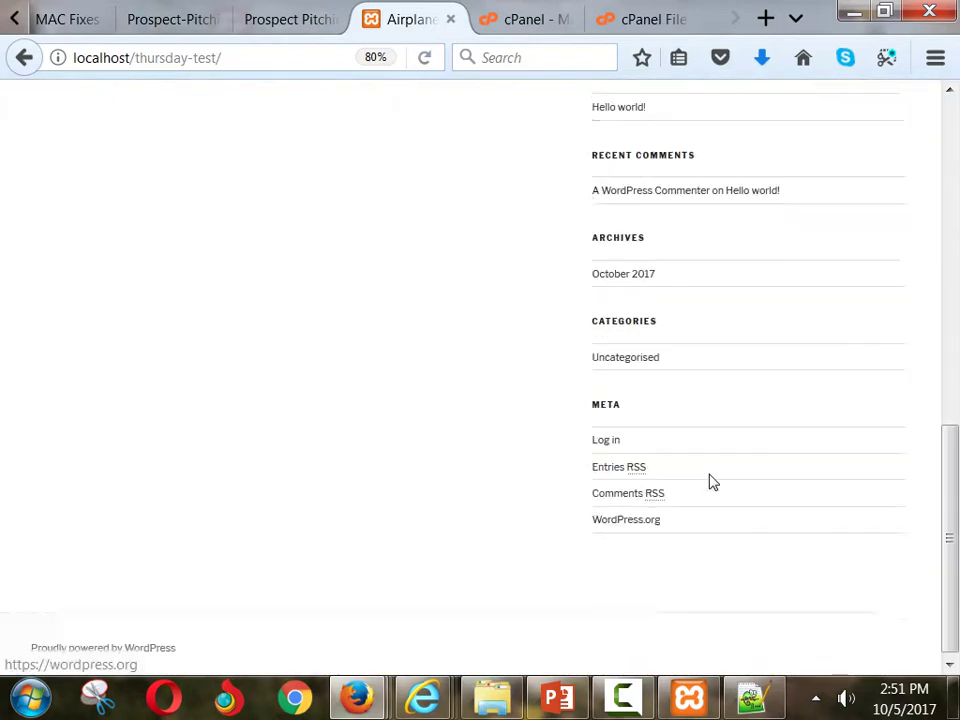
scroll(710, 490, "up", 10)
Append wp-login to the homepage address to load the site's login page.
left_click(264, 61)
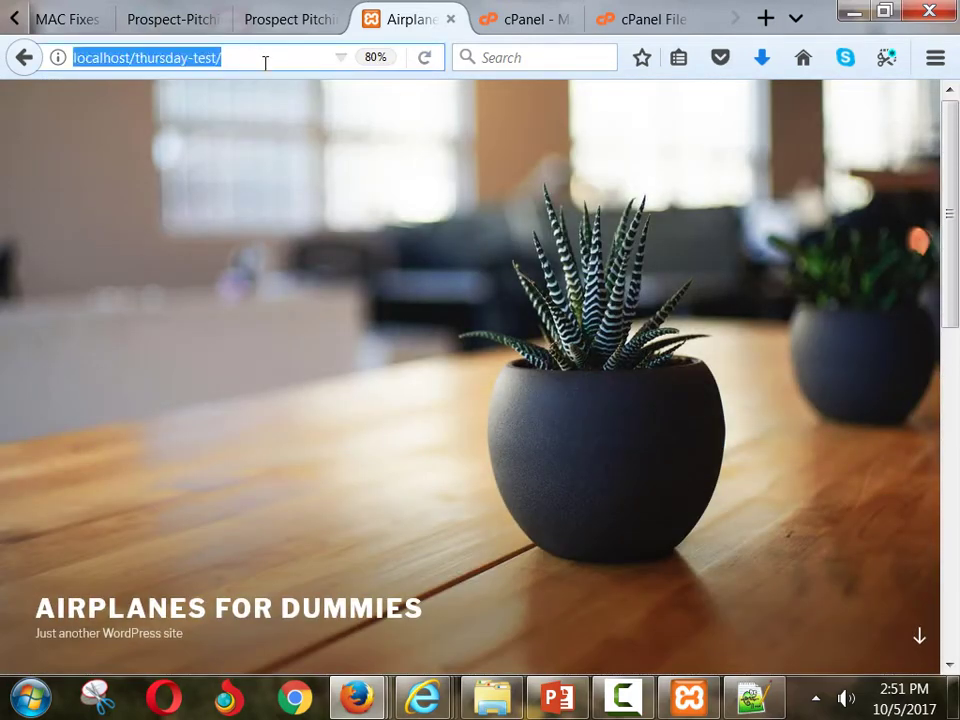
left_click(265, 60)
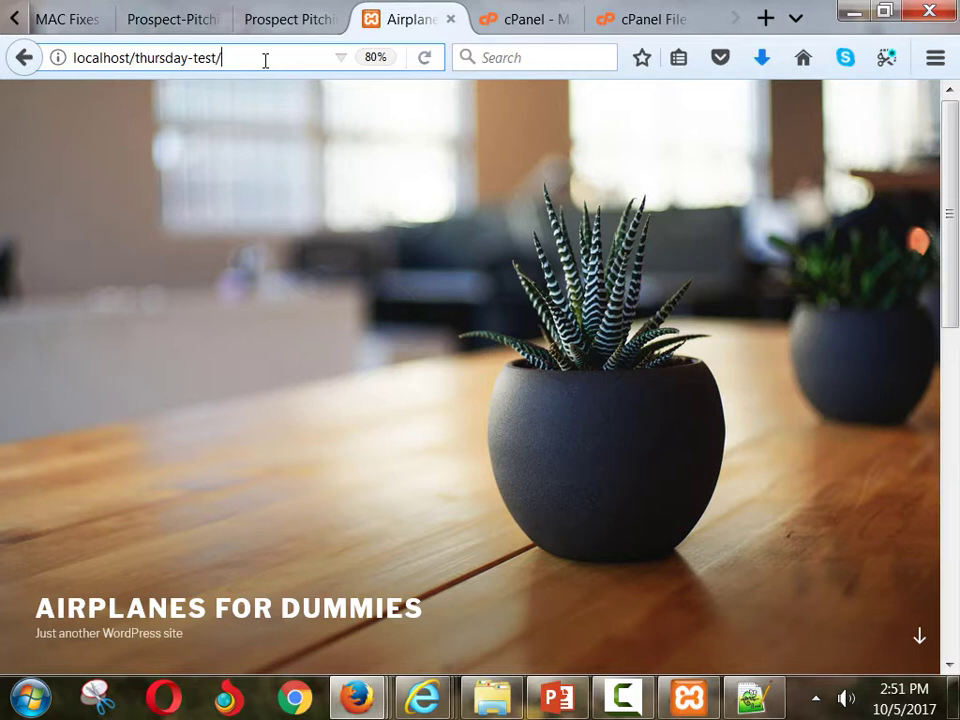
type("wp")
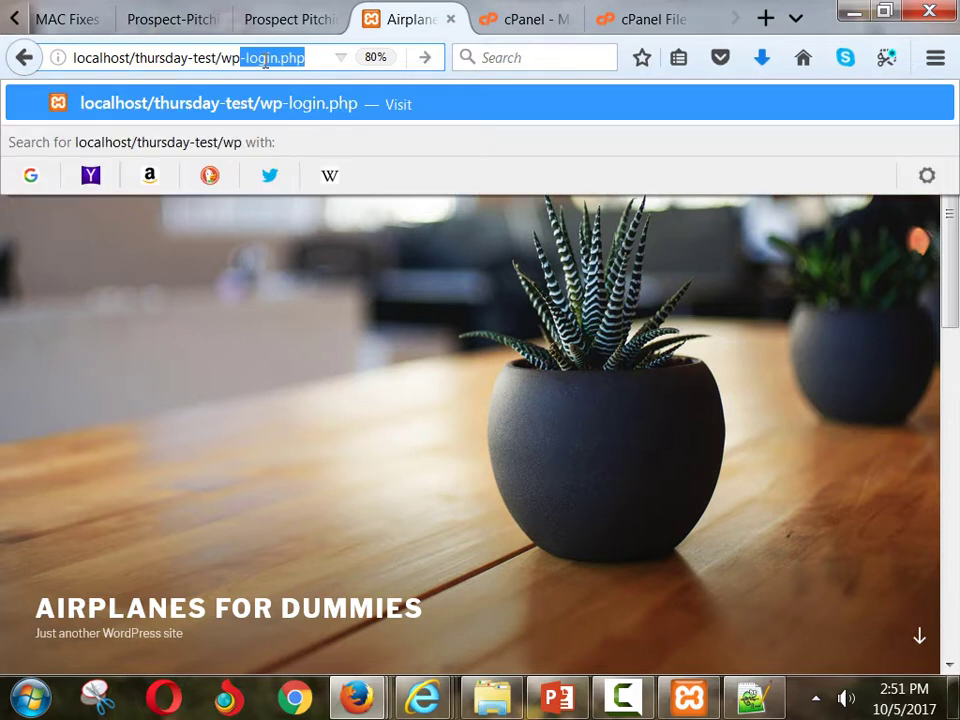
key("BackSpace")
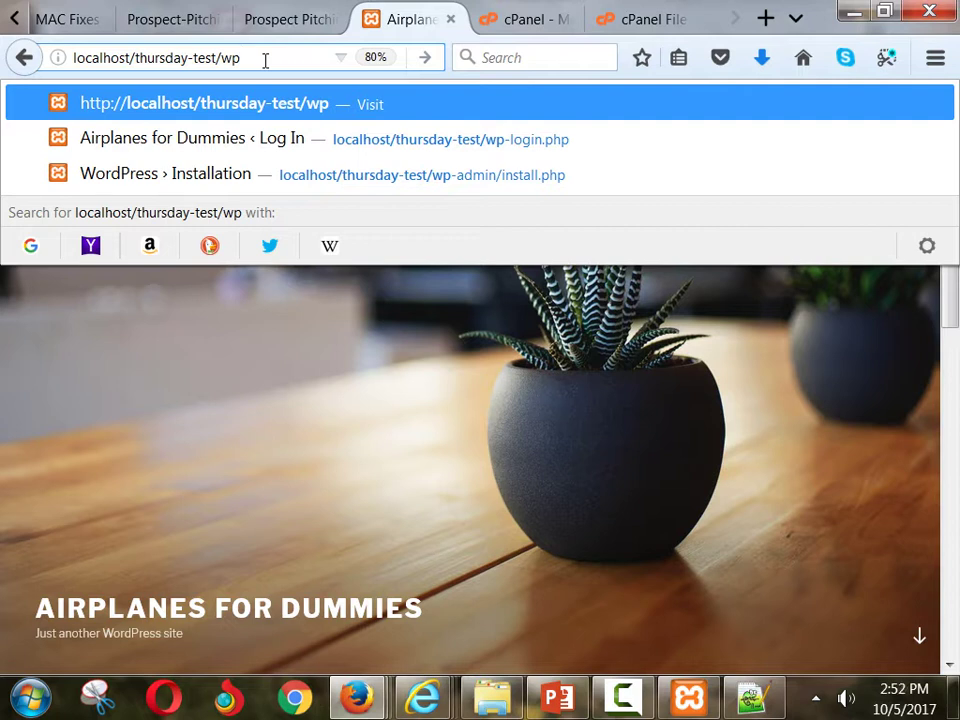
type("-login")
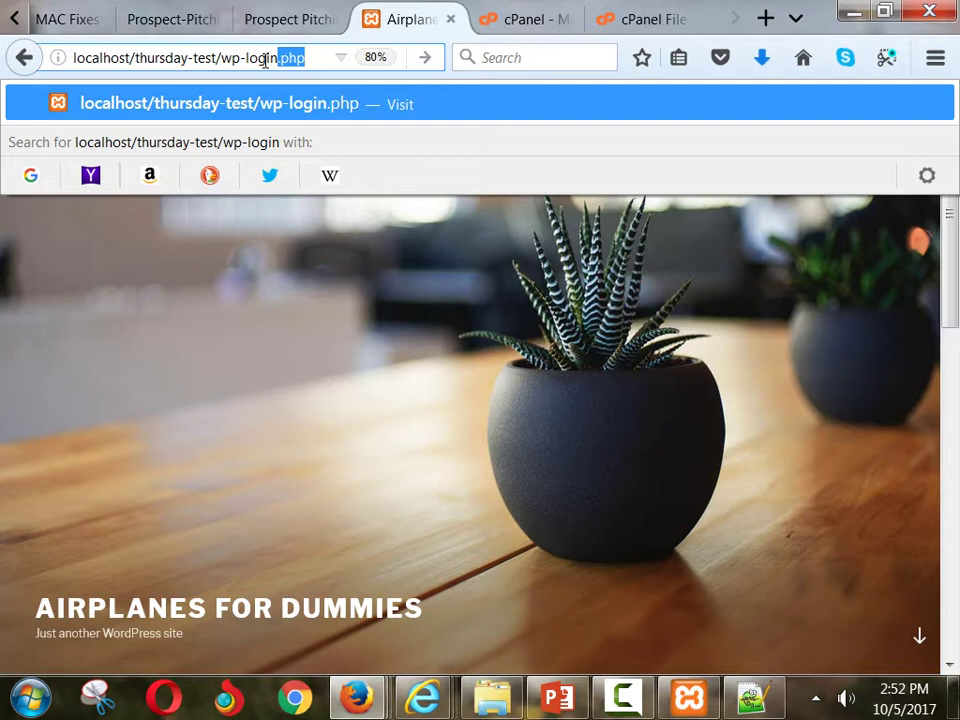
key("Return")
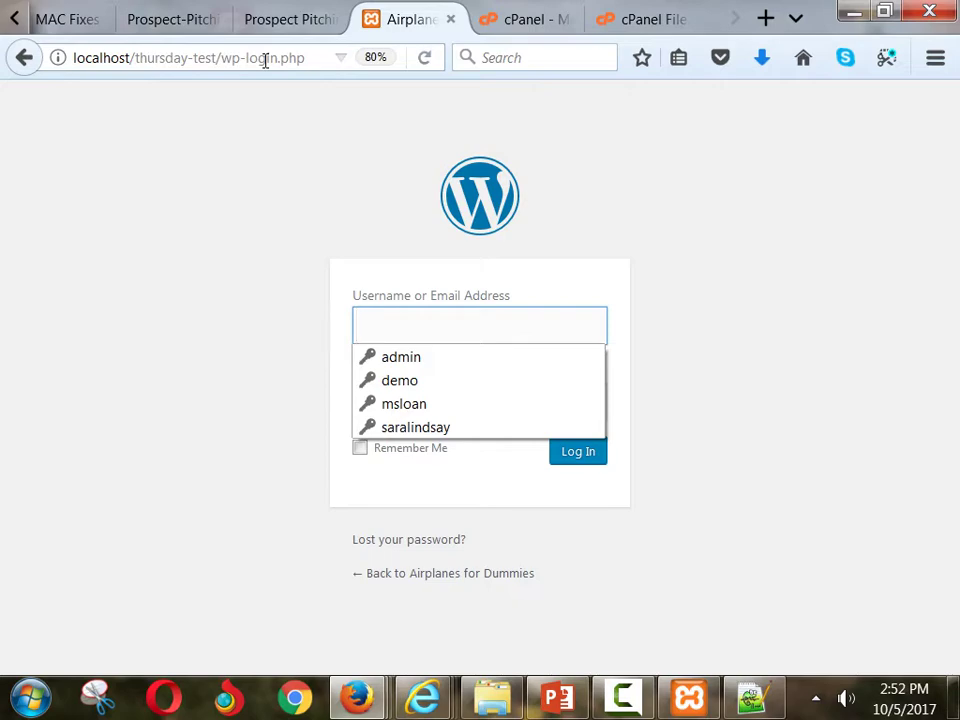
Load the hosted site's wp-login page in a new tab, past the insecure-connection warning, then close it.
left_click(765, 18)
type("prof")
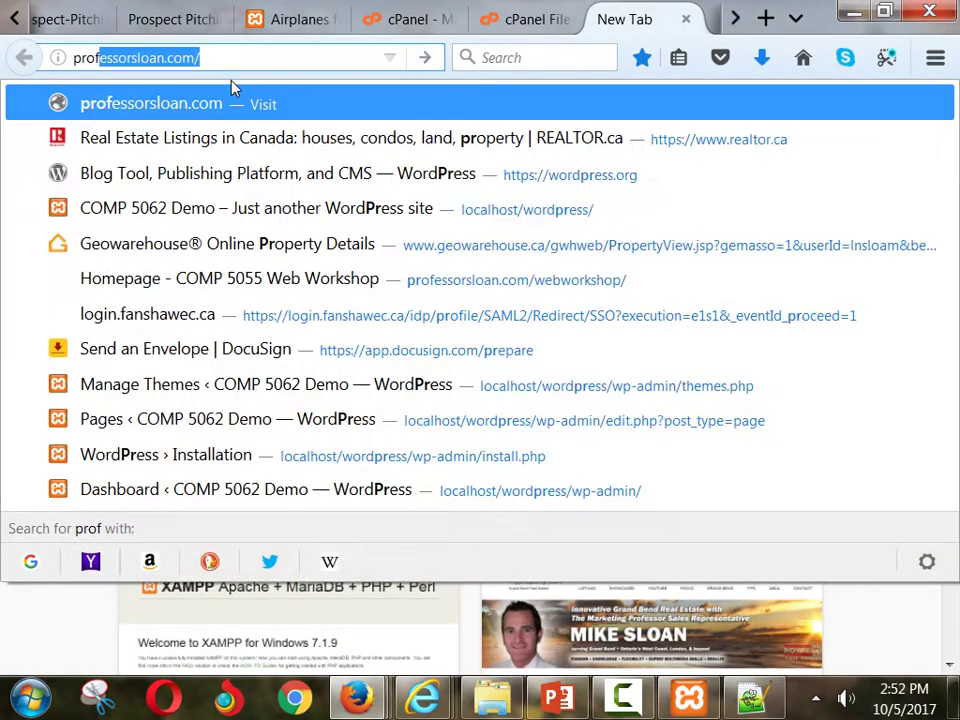
key("Return")
type("wp-")
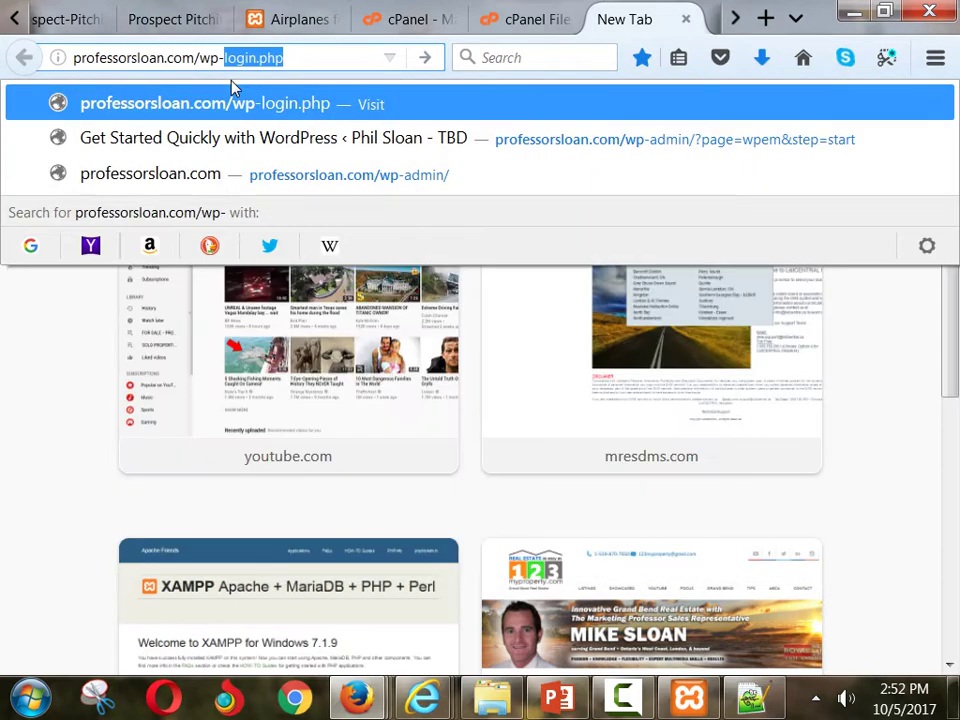
key("Return")
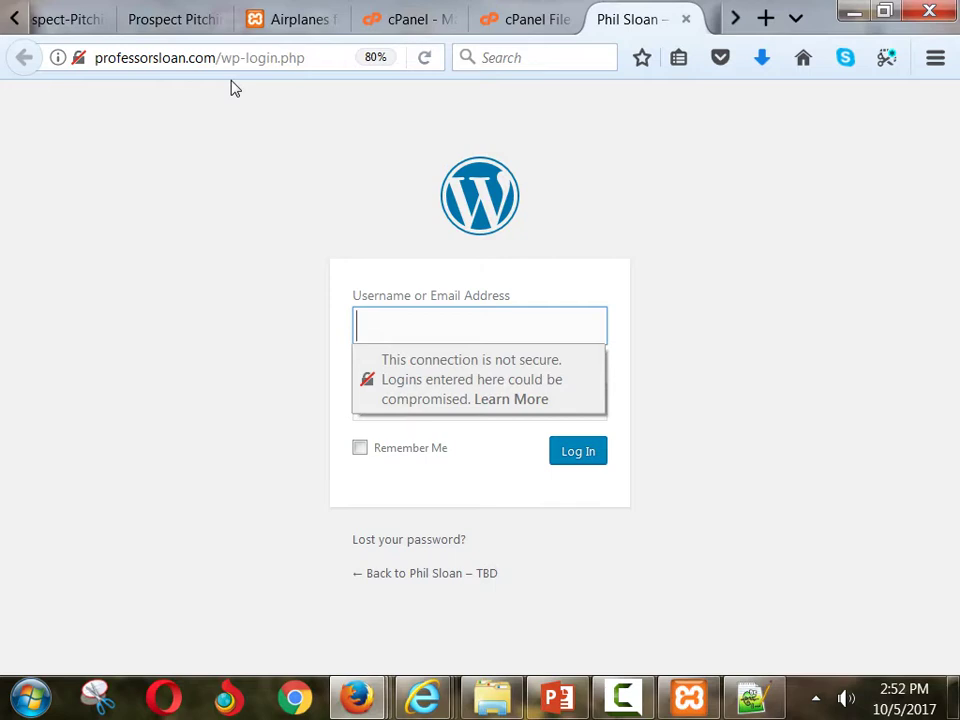
left_click(843, 400)
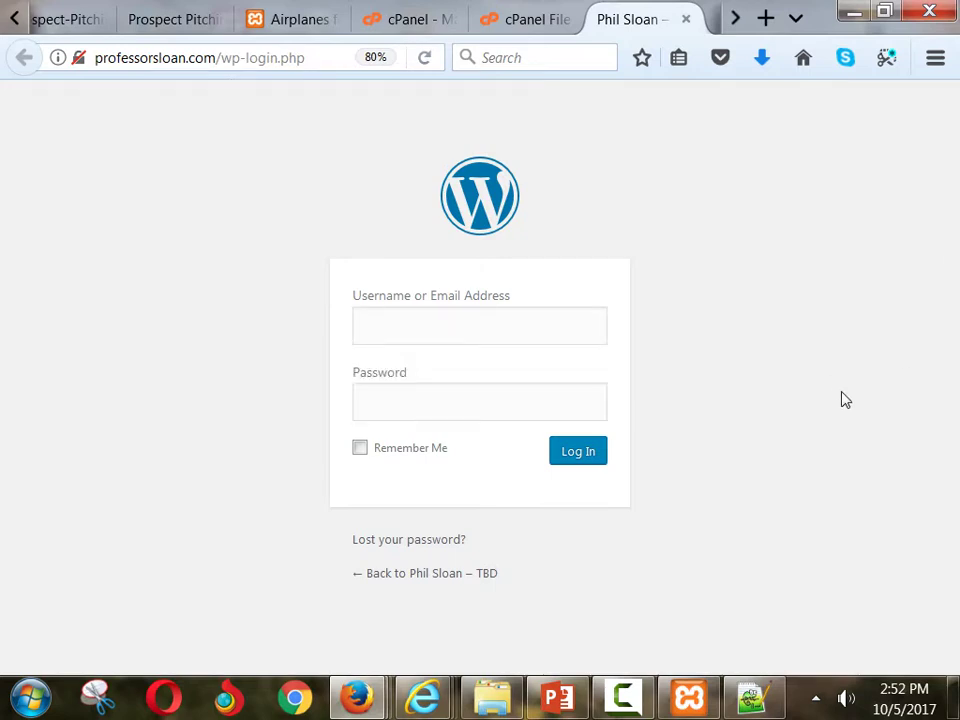
left_click(686, 19)
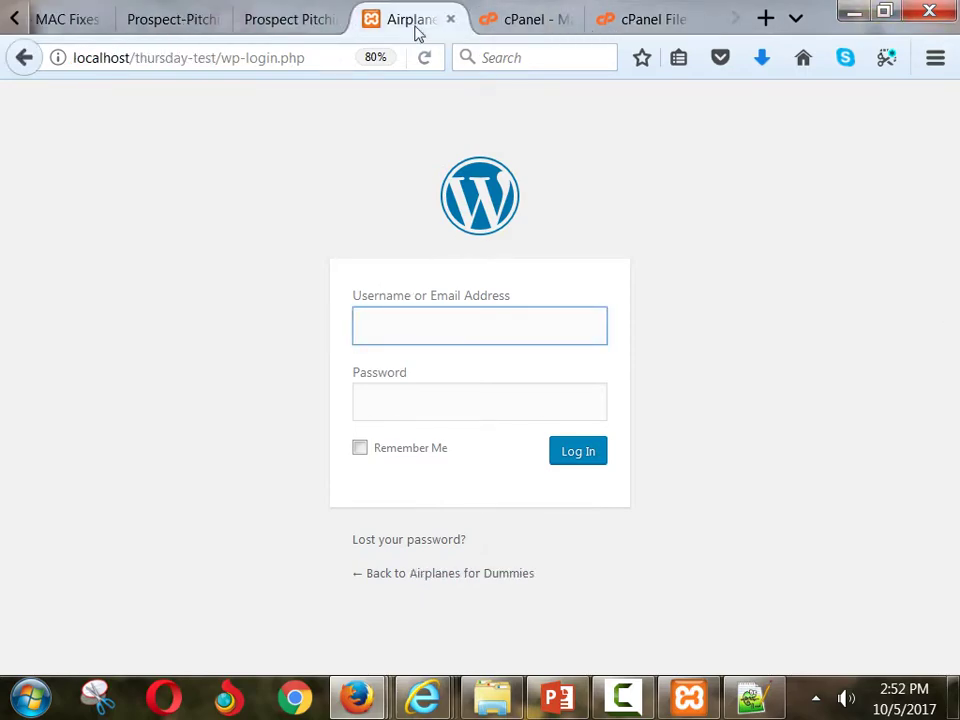
left_click(645, 19)
Return to the Airplanes for Dummies login tab.
left_click(522, 20)
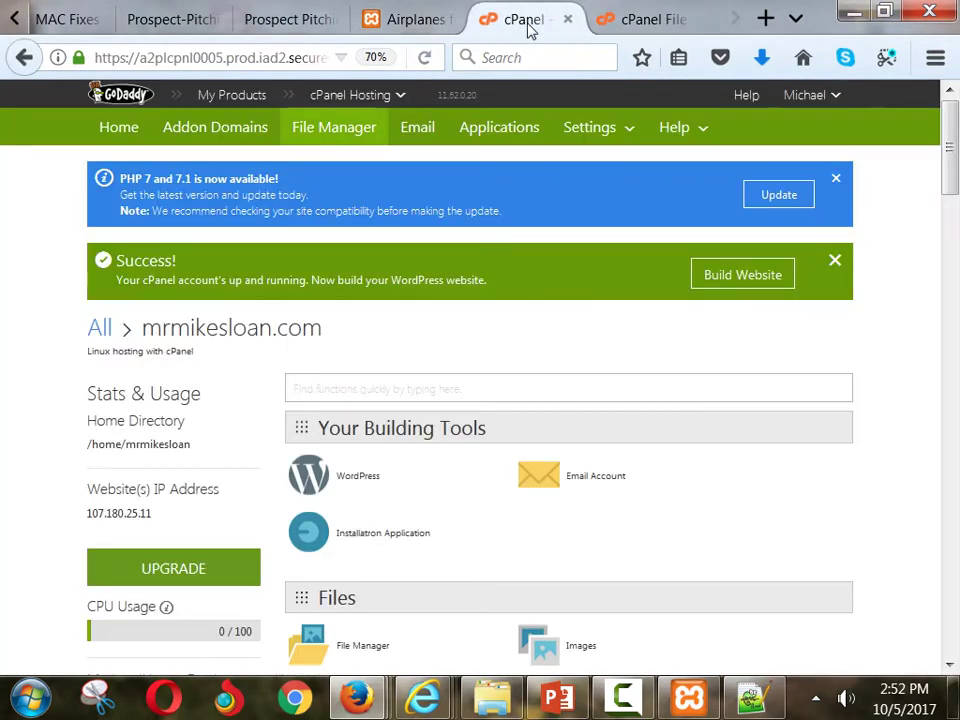
left_click(620, 26)
left_click(401, 30)
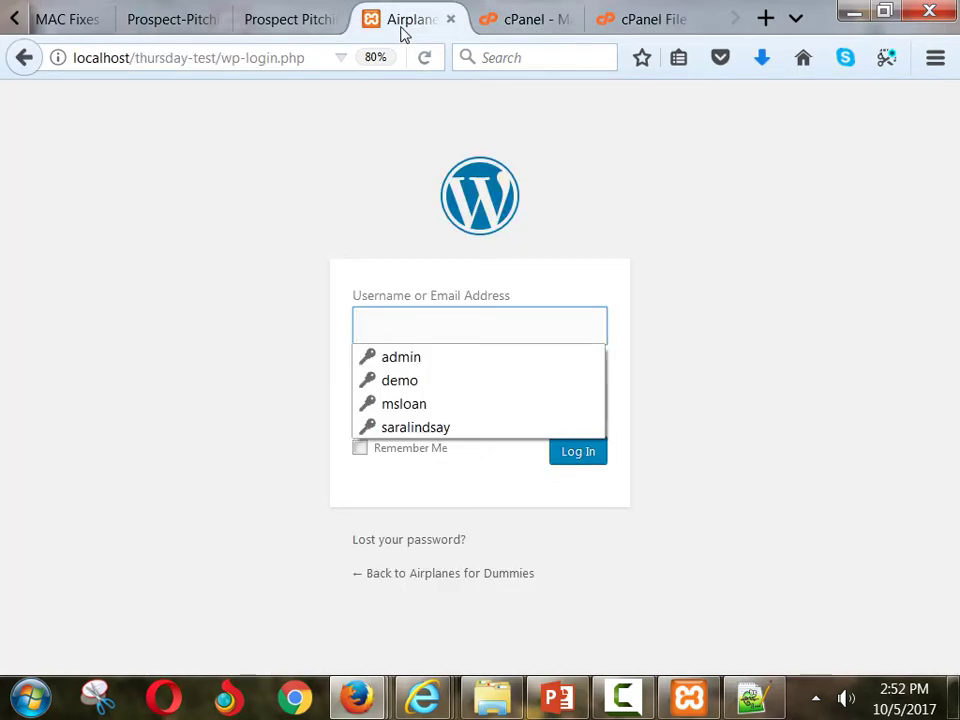
Change the address to the local wordpress/wp-login page, then bring up the MAC Fixes notes.
left_click(197, 57)
left_click_drag(135, 57, 396, 471)
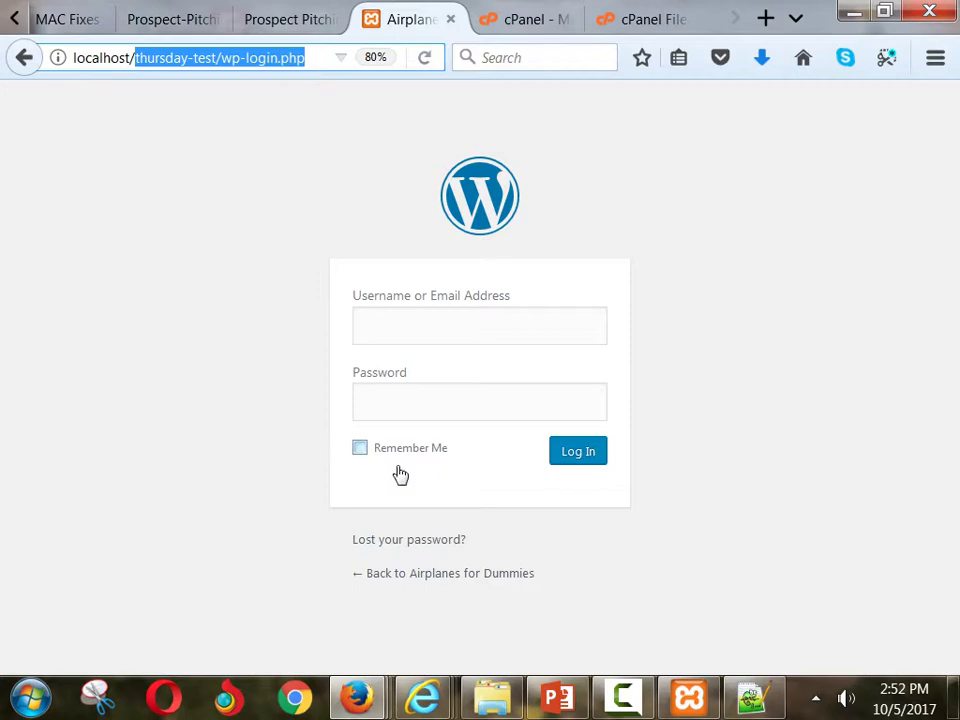
type("word")
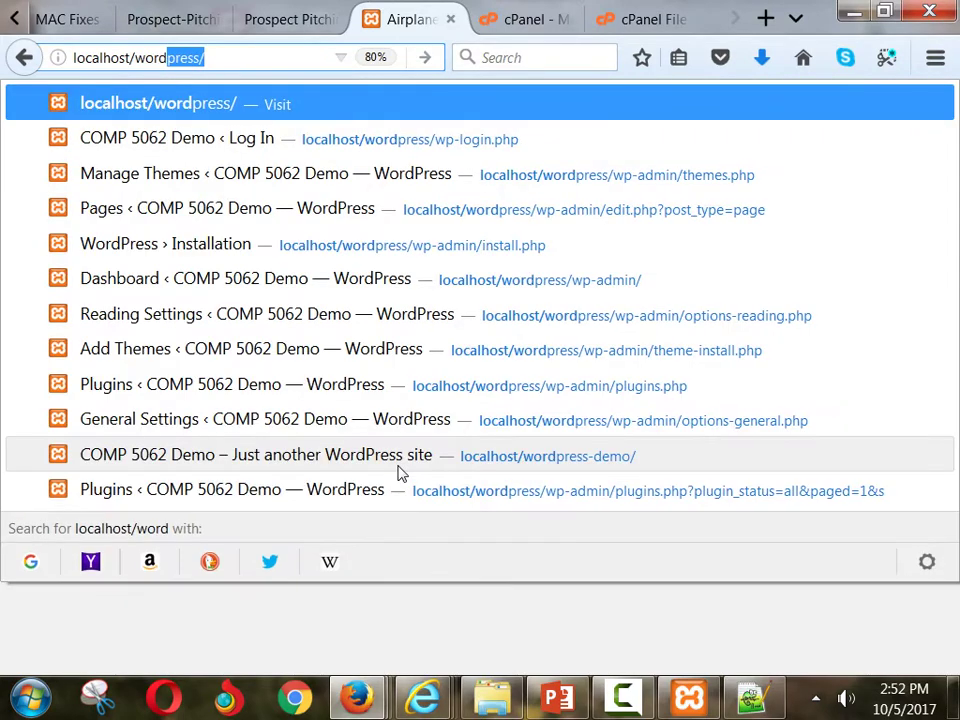
key("Right")
type("wp-log")
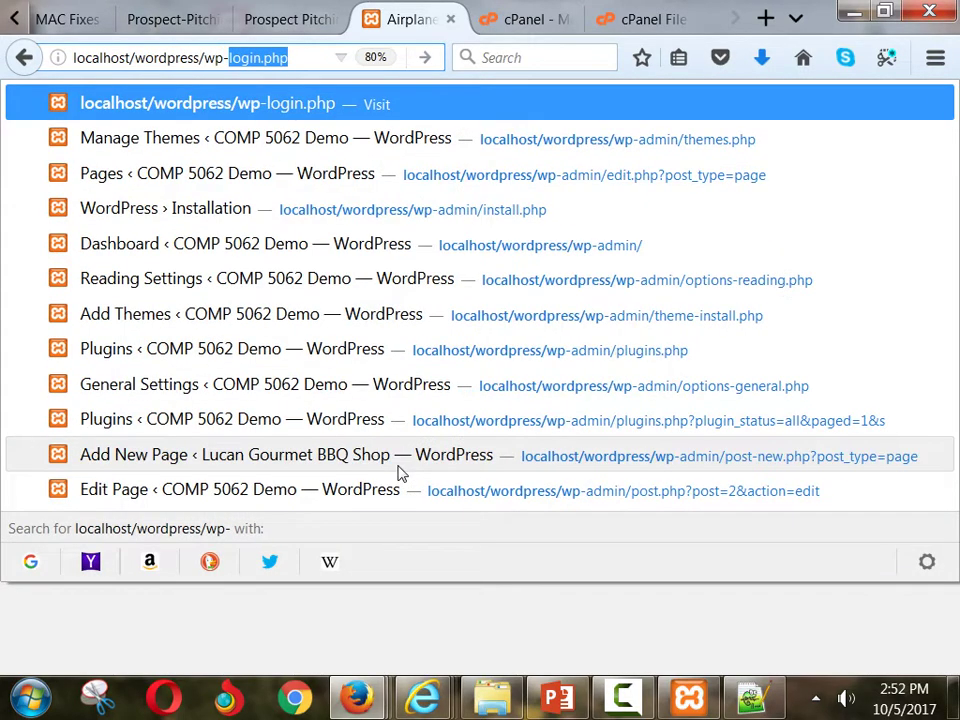
type("in")
key("Return")
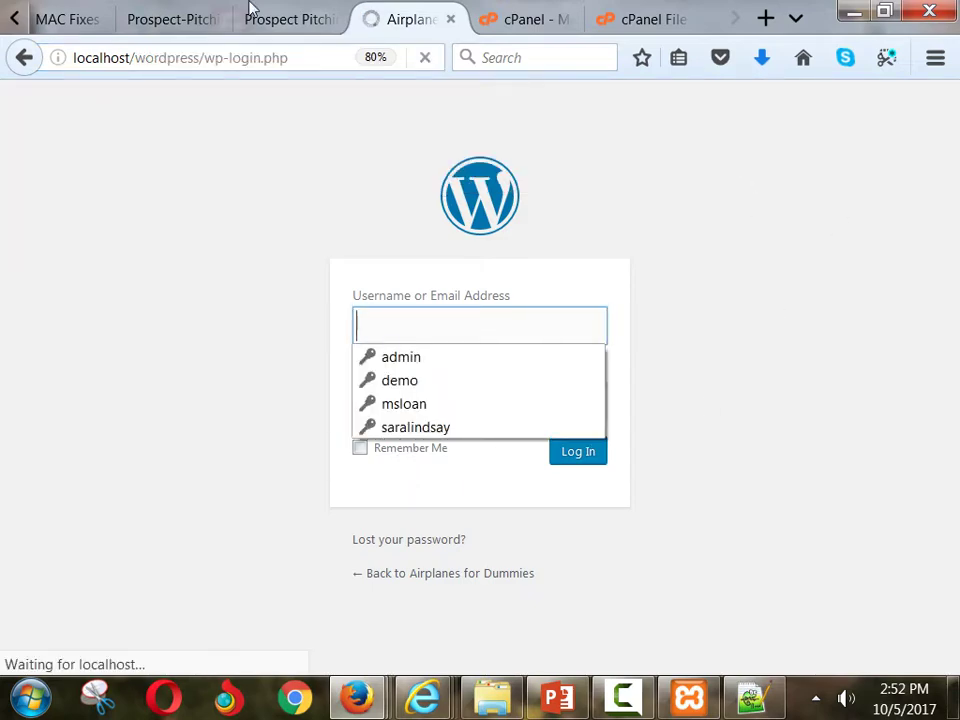
left_click(15, 19)
left_click(50, 20)
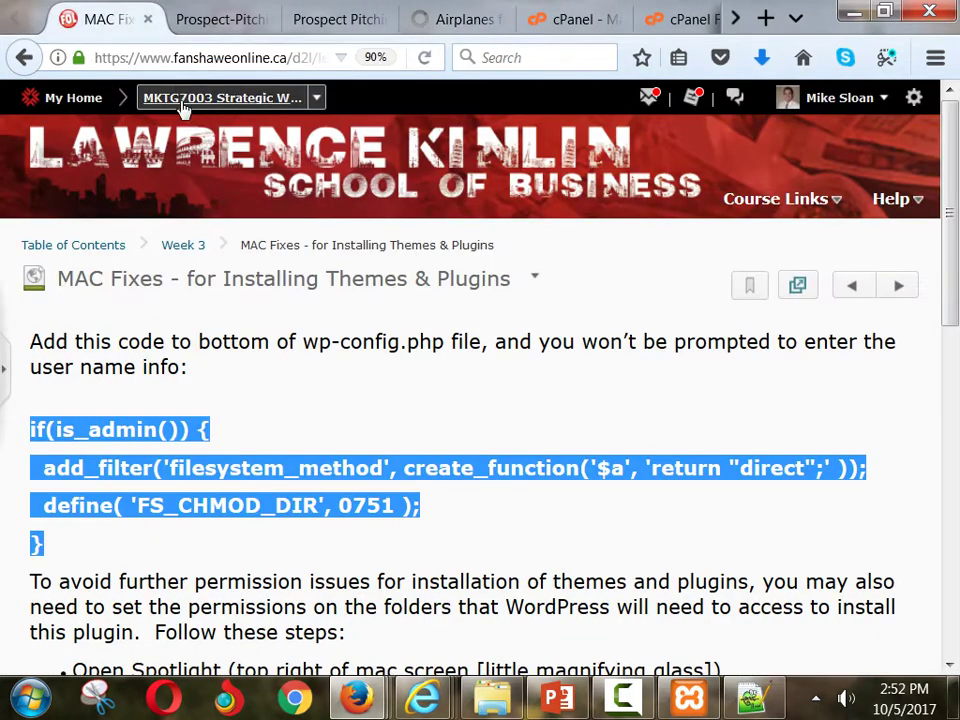
Open Week 5 from the table of contents, scan its Test Preparation items, then view the Prospect Pitch PDF.
left_click(118, 248)
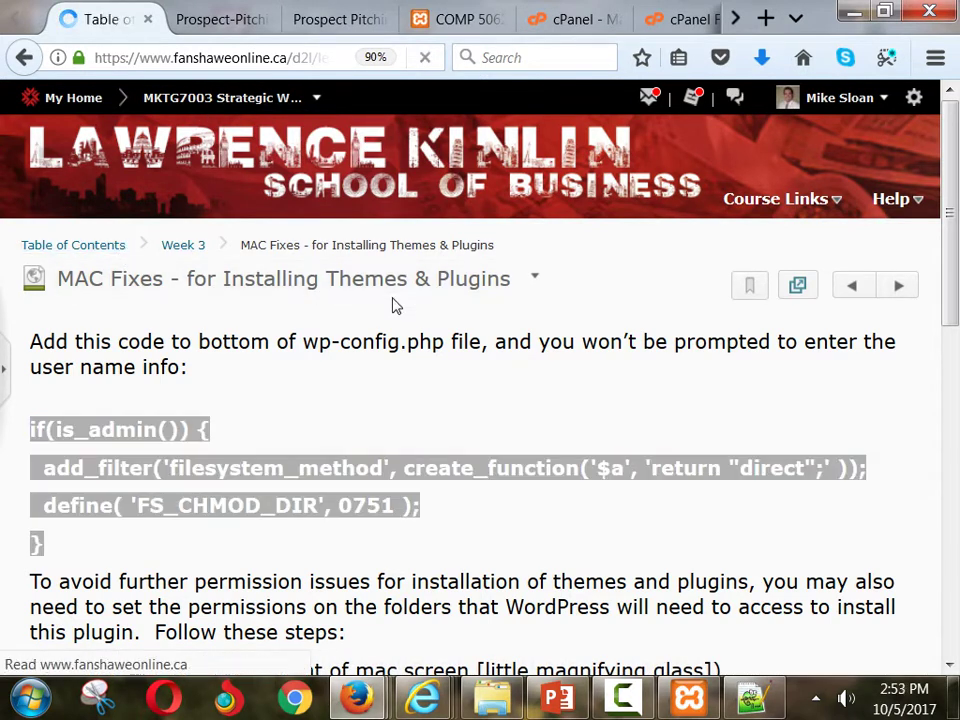
scroll(140, 525, "down", 2)
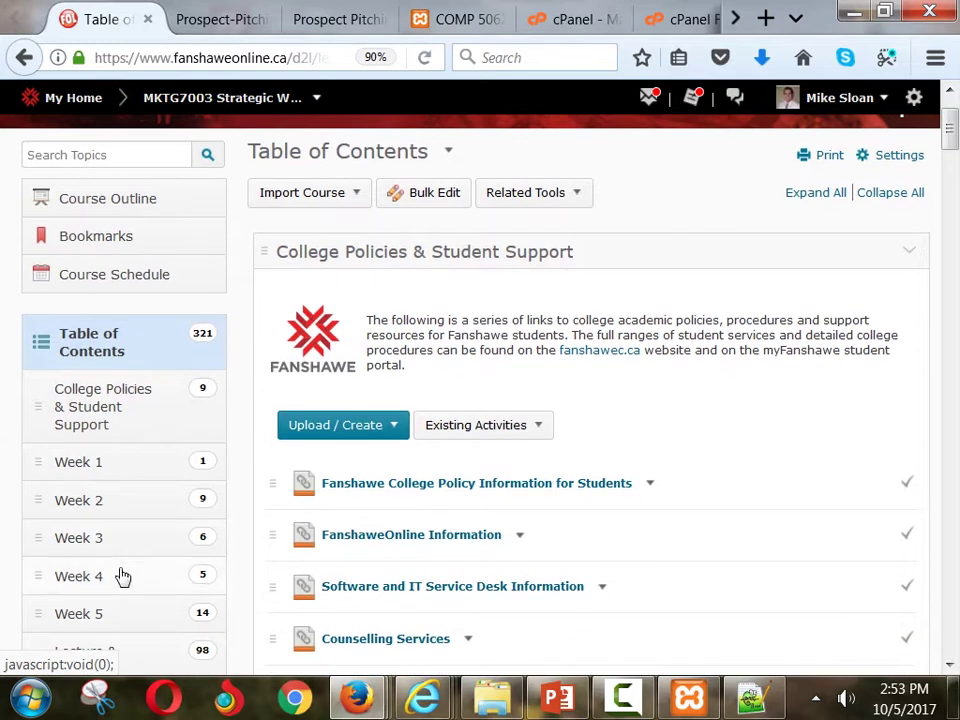
left_click(77, 615)
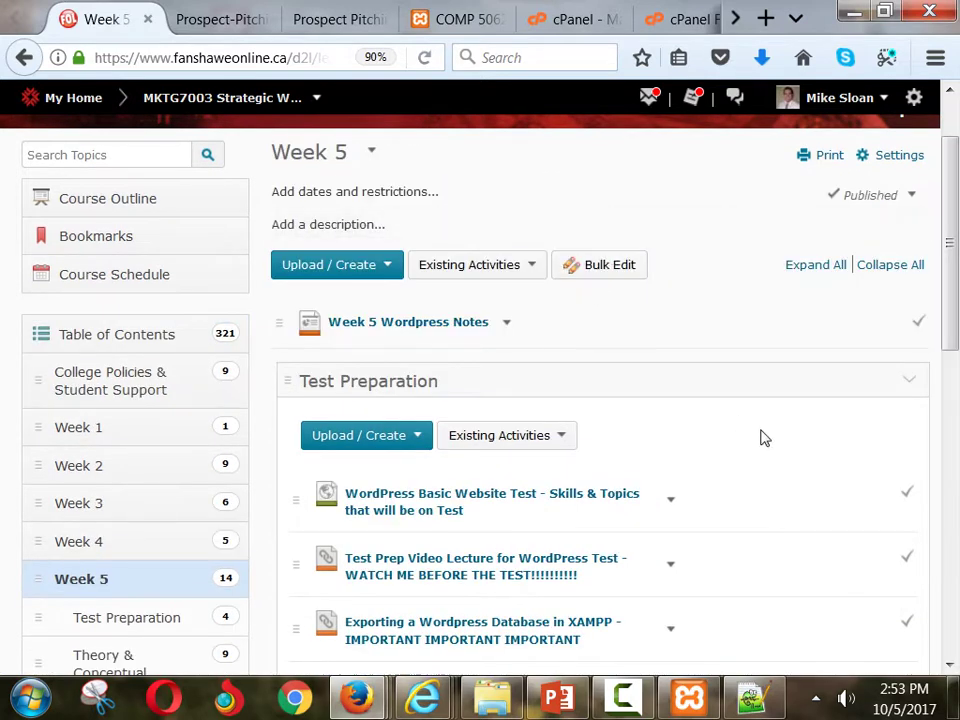
scroll(760, 437, "down", 2)
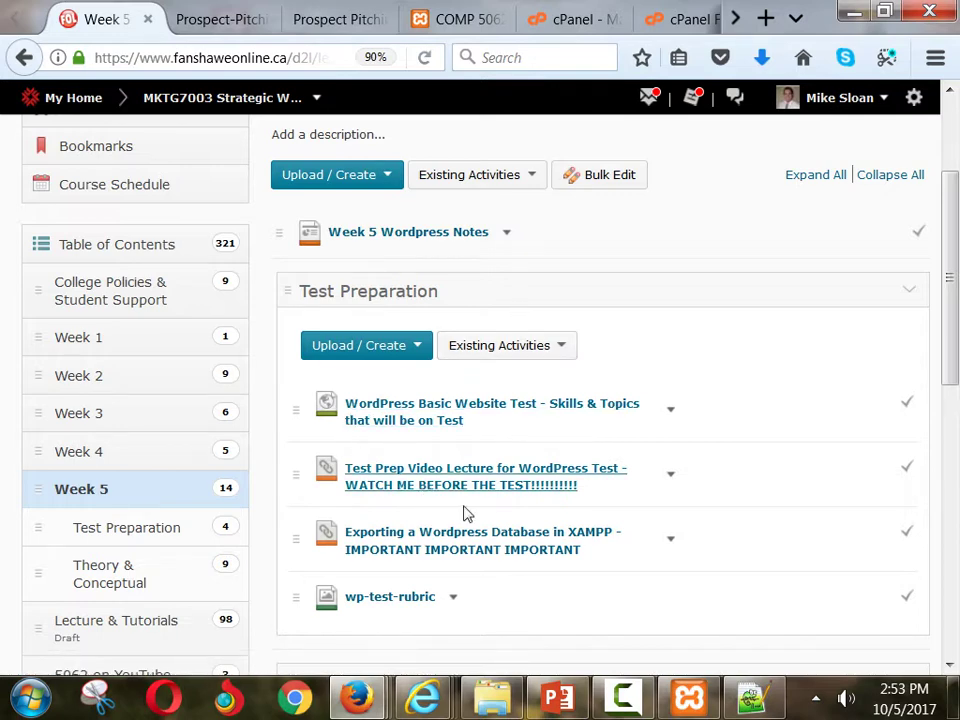
scroll(555, 535, "down", 2)
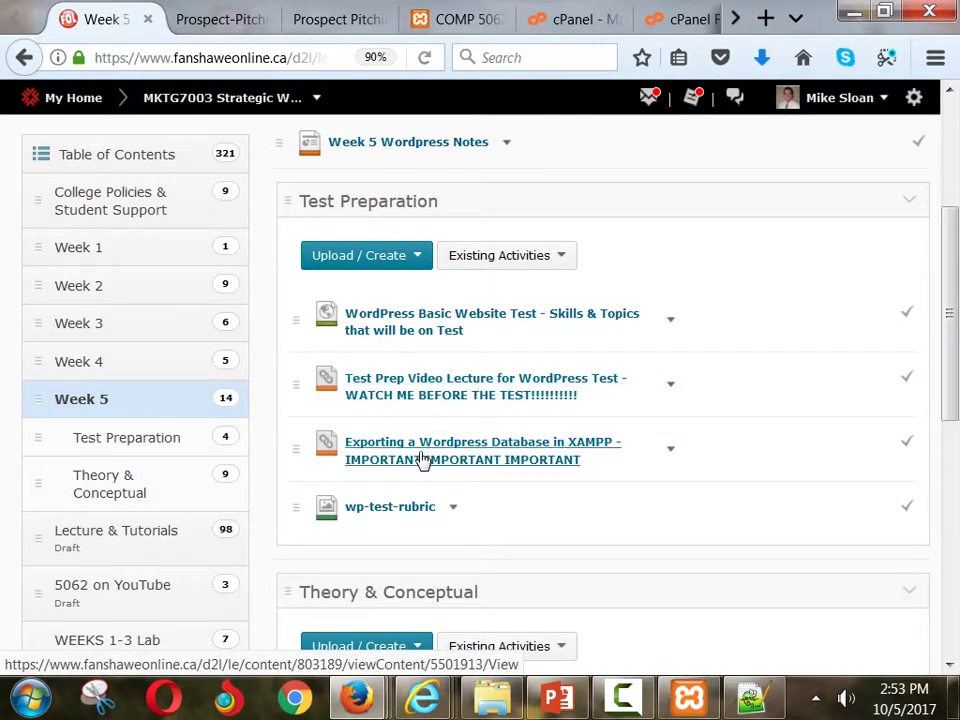
scroll(800, 576, "up", 4)
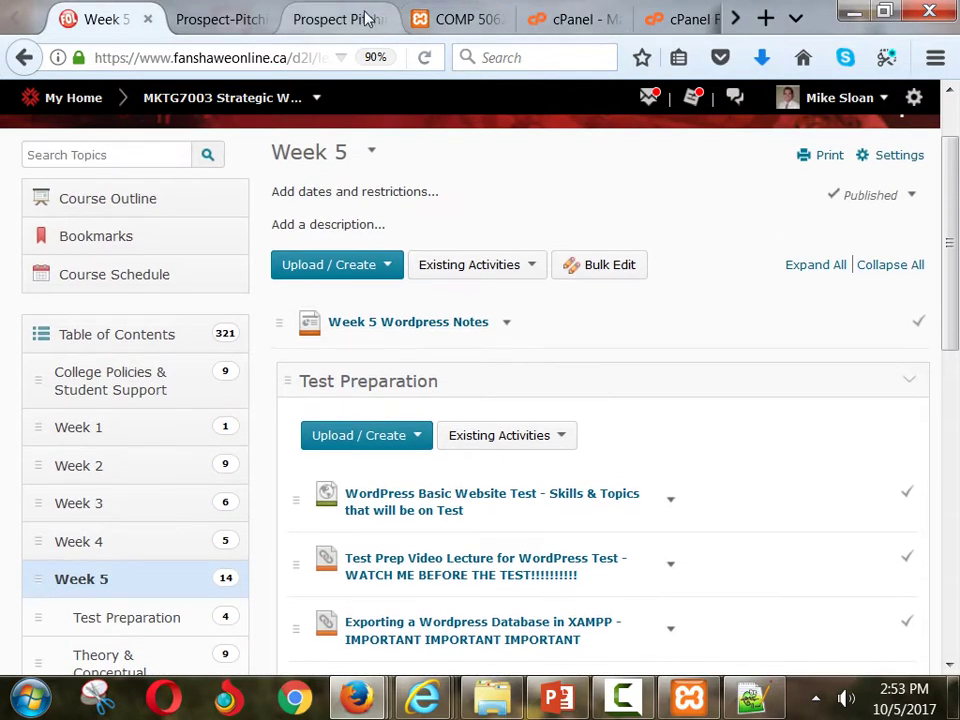
left_click(352, 20)
left_click(221, 22)
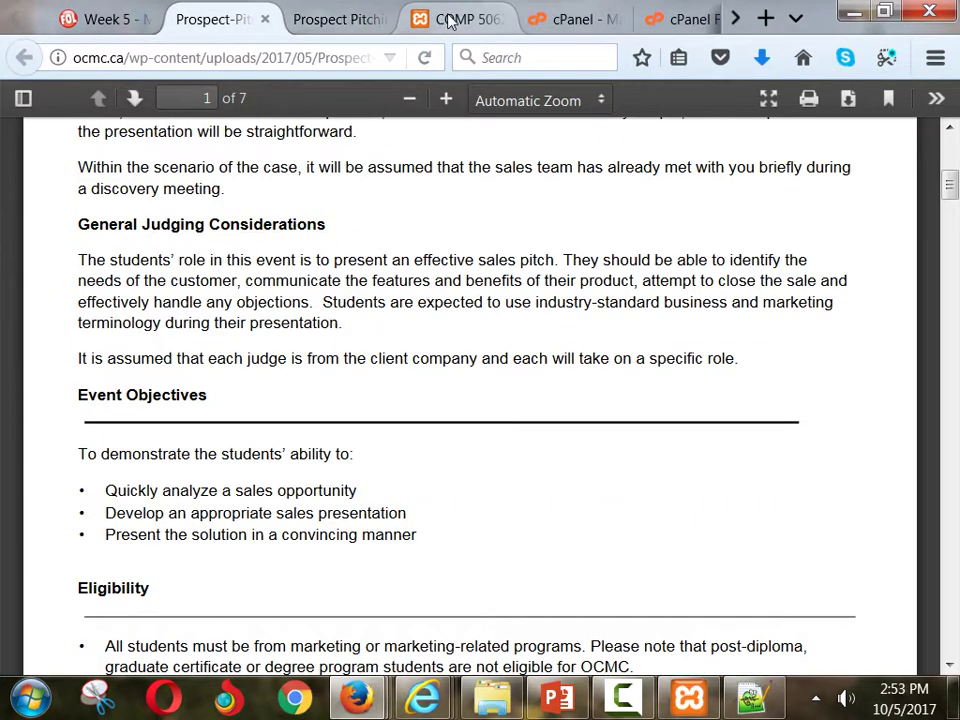
Enter the account password on the COMP 5062 Demo login page and submit it.
left_click(432, 19)
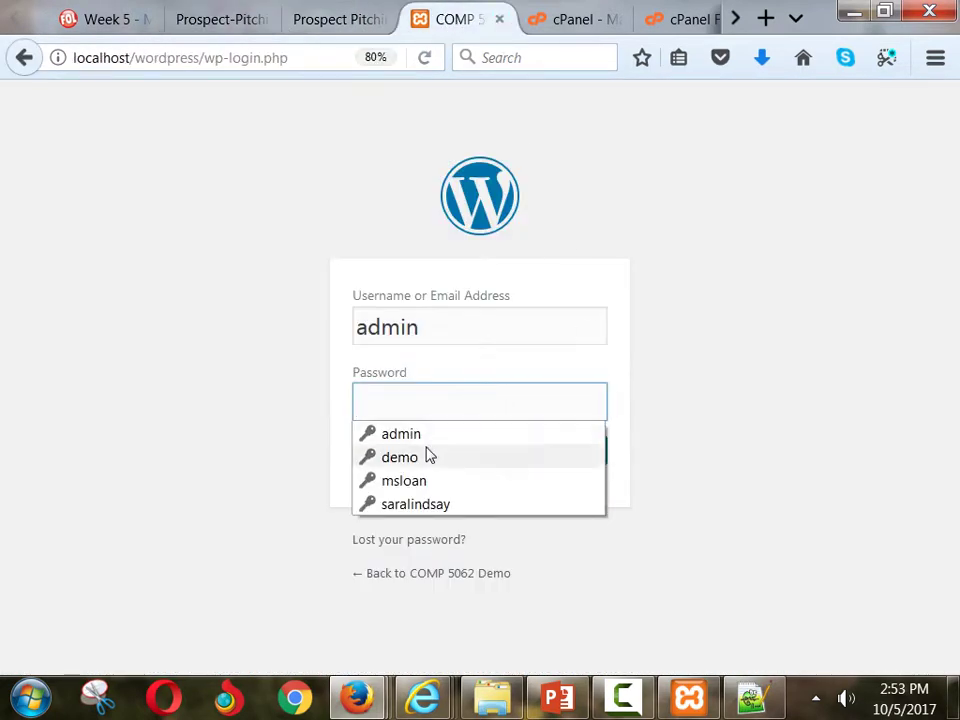
type("password")
left_click_drag(484, 403, 251, 405)
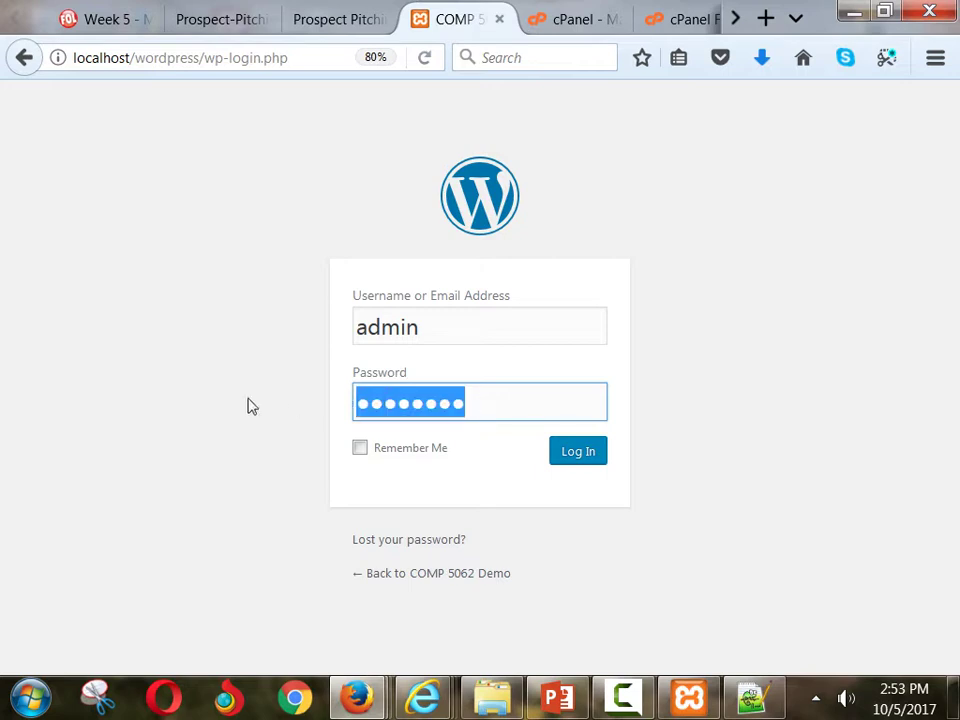
type("password")
key("Return")
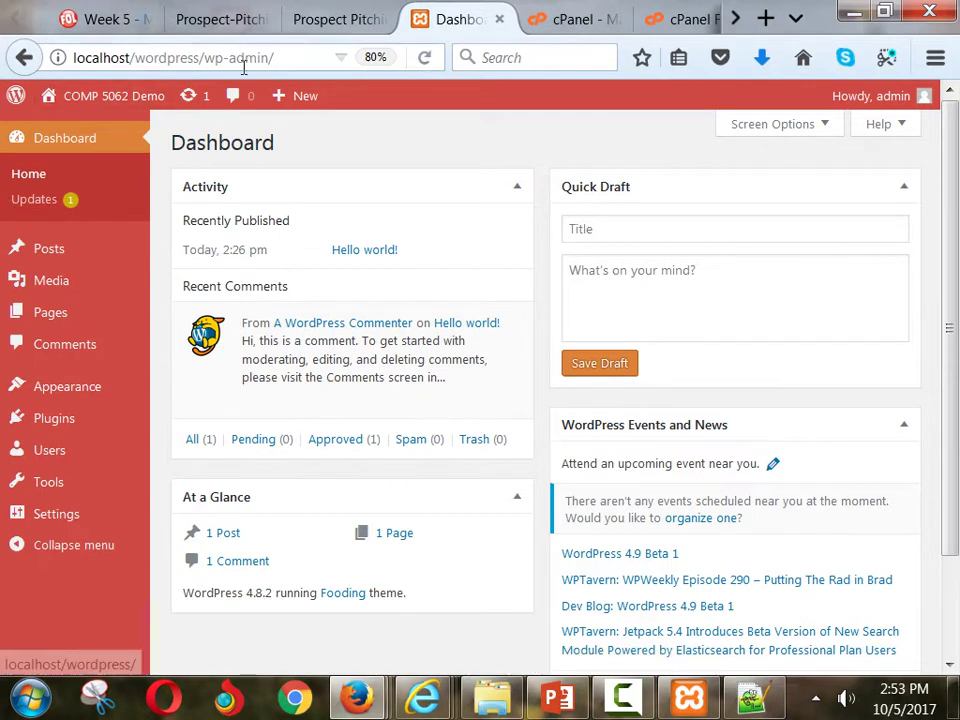
Replace wp-admin in the address with wp-login.php and reload the login page.
left_click(238, 58)
left_click(205, 57)
left_click_drag(210, 57, 272, 57)
left_click(277, 57)
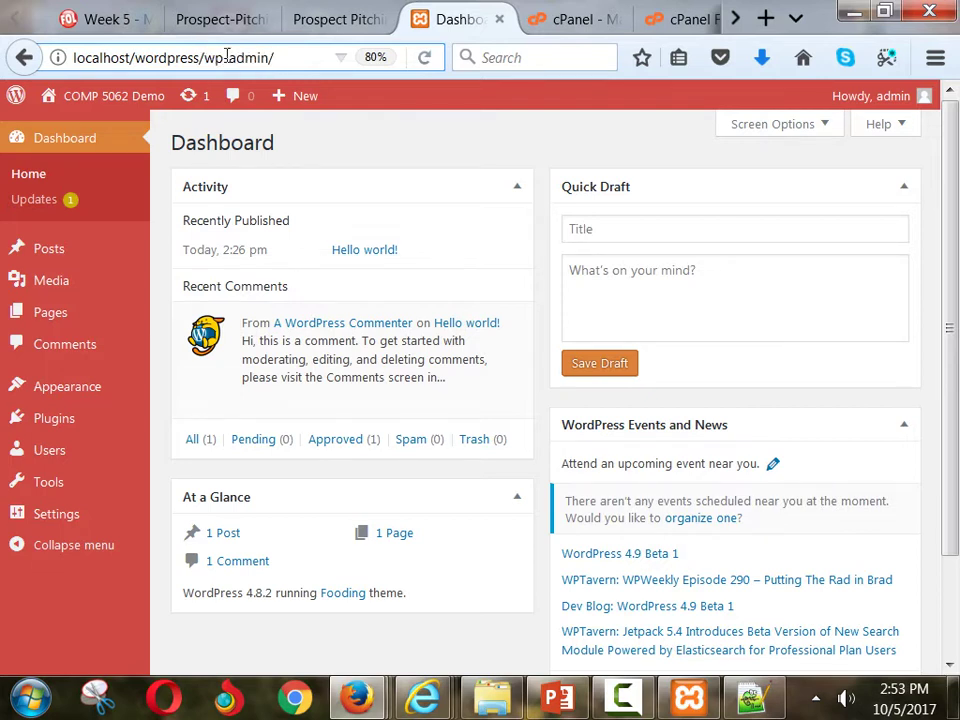
left_click_drag(205, 57, 276, 58)
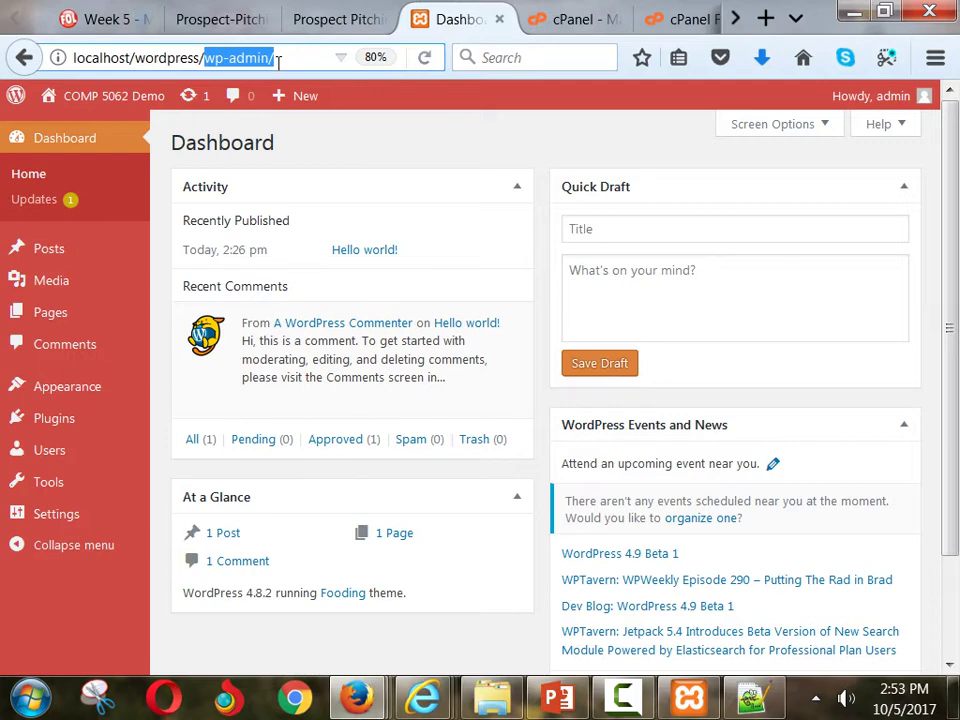
type("w-")
key("BackSpace")
type("p-l")
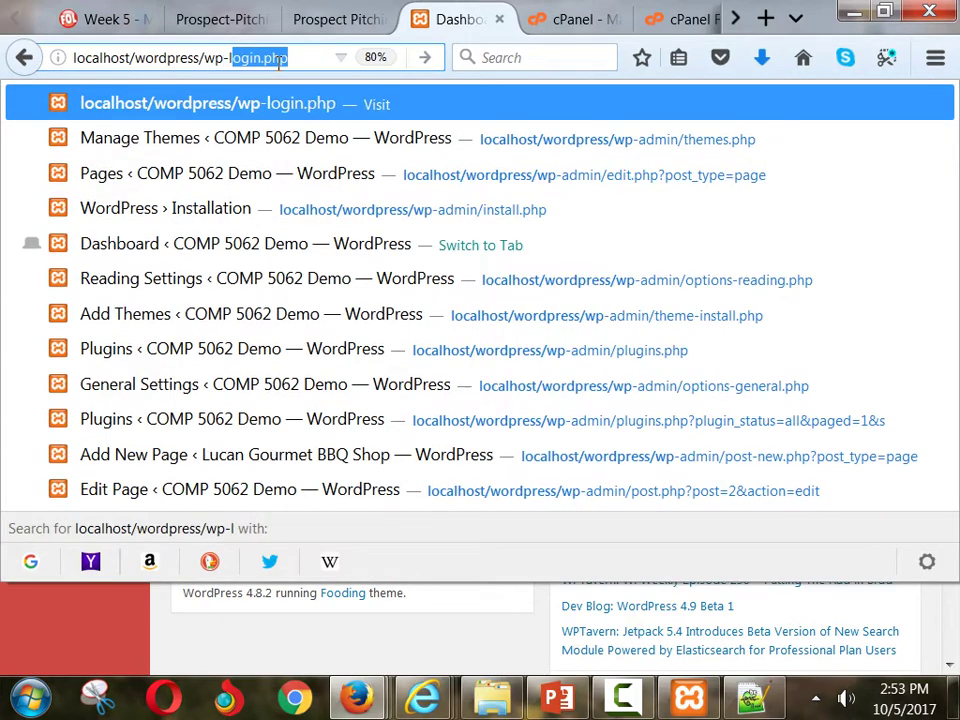
type("o")
key("Return")
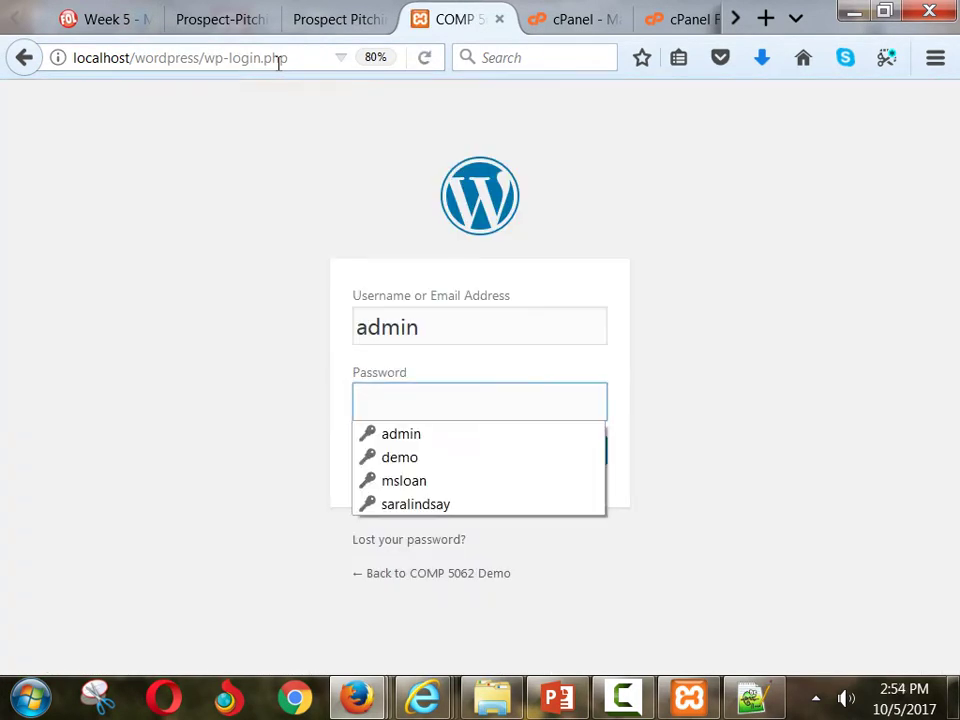
Enter the account password again and log in to the Dashboard.
left_click(414, 334)
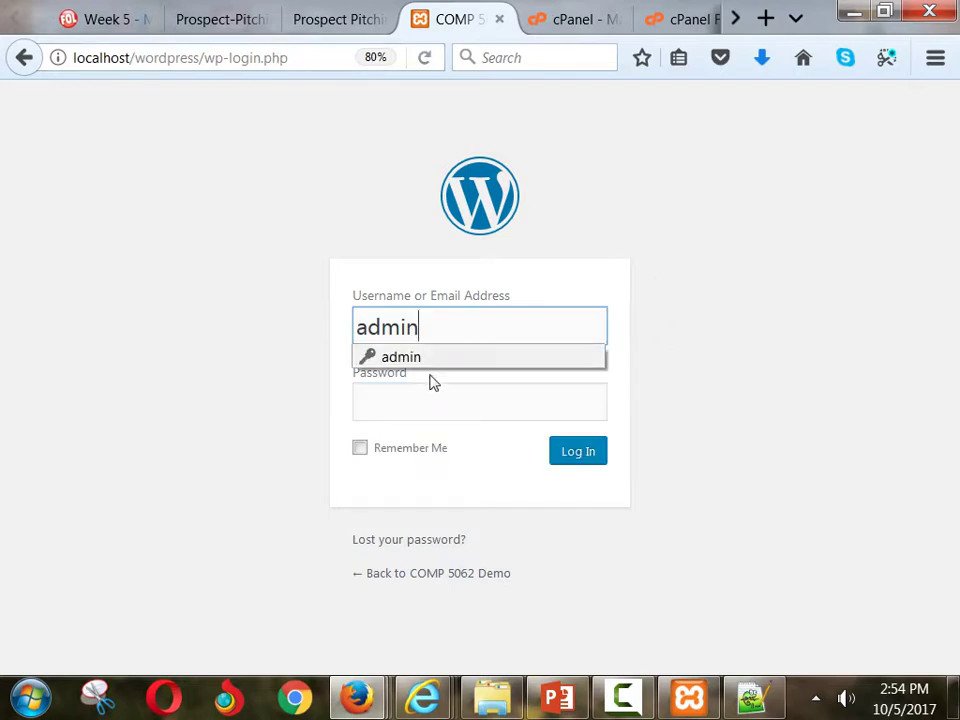
left_click(430, 398)
type("password")
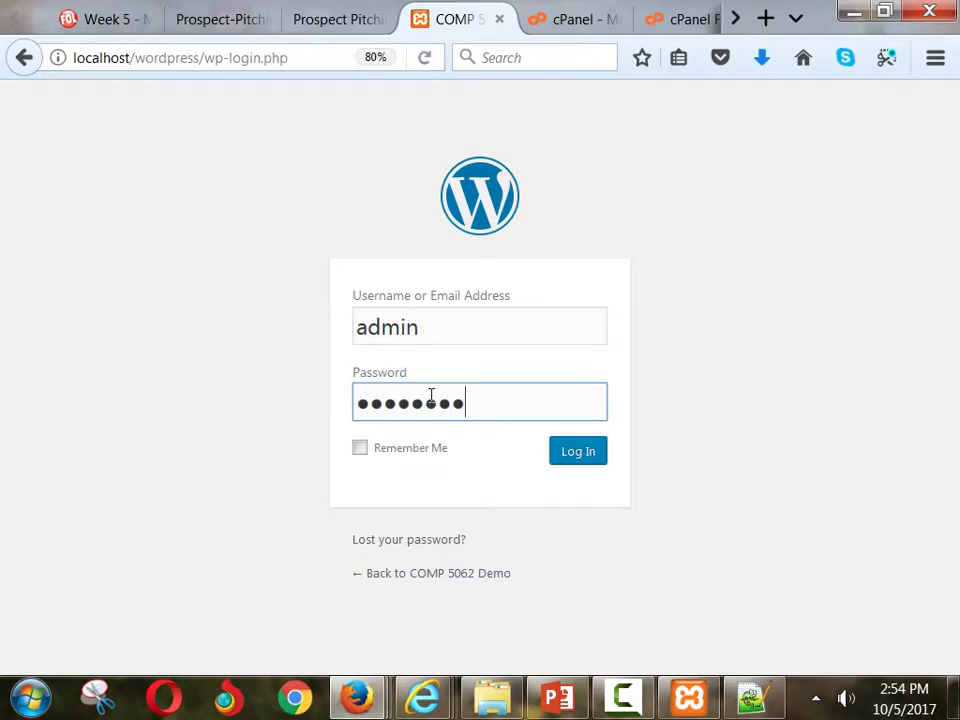
key("Return")
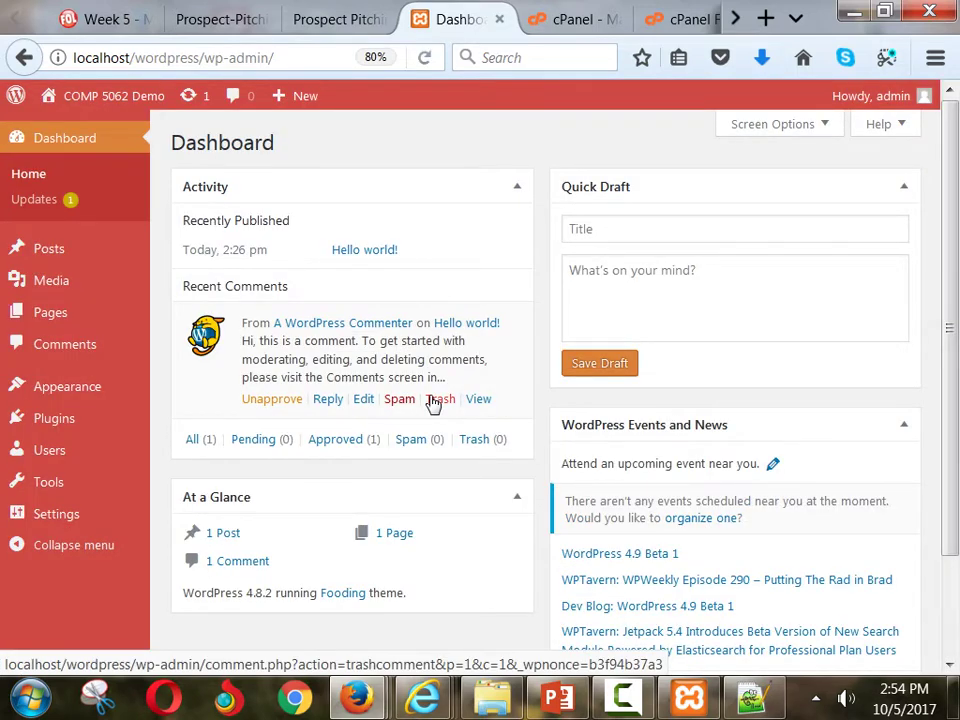
Search Add Themes for 'foodies' and install the Foodies theme.
mouse_move(64, 400)
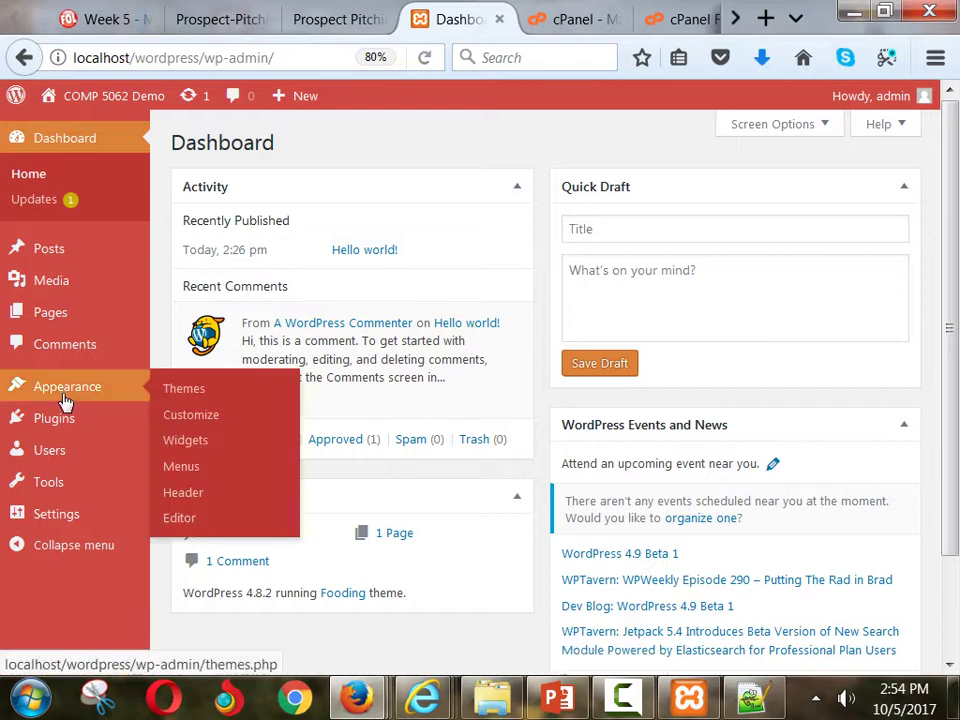
left_click(200, 398)
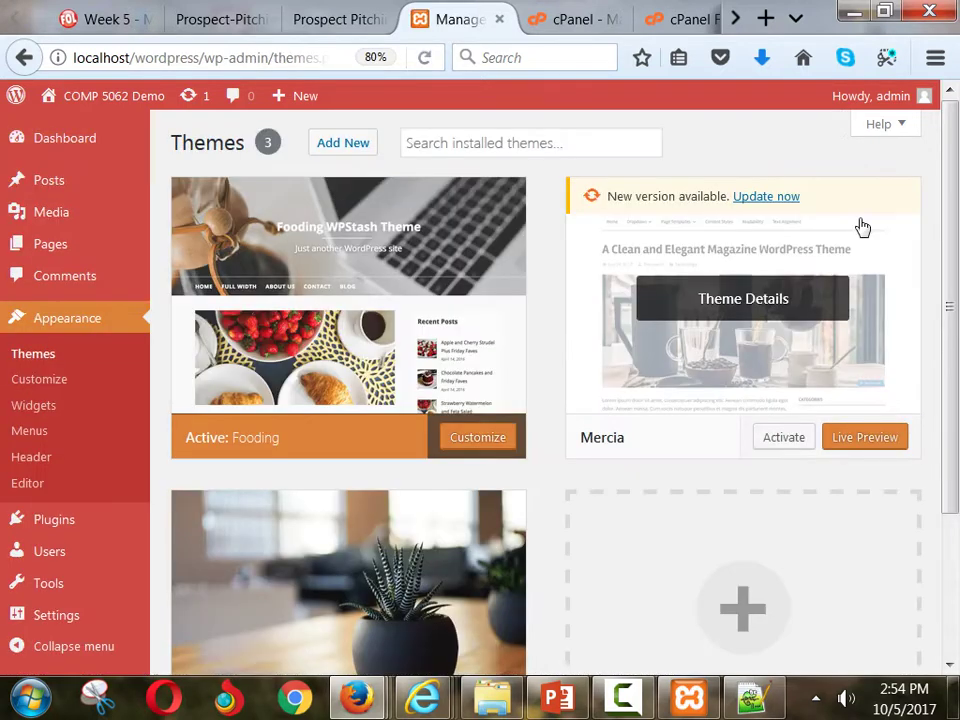
left_click(343, 152)
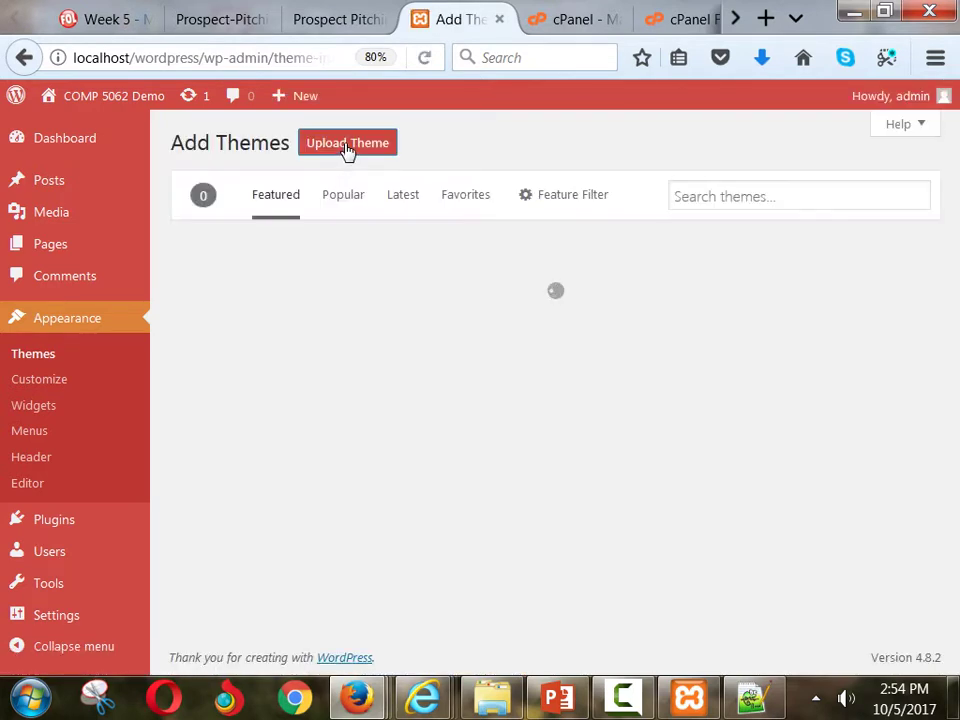
left_click(668, 196)
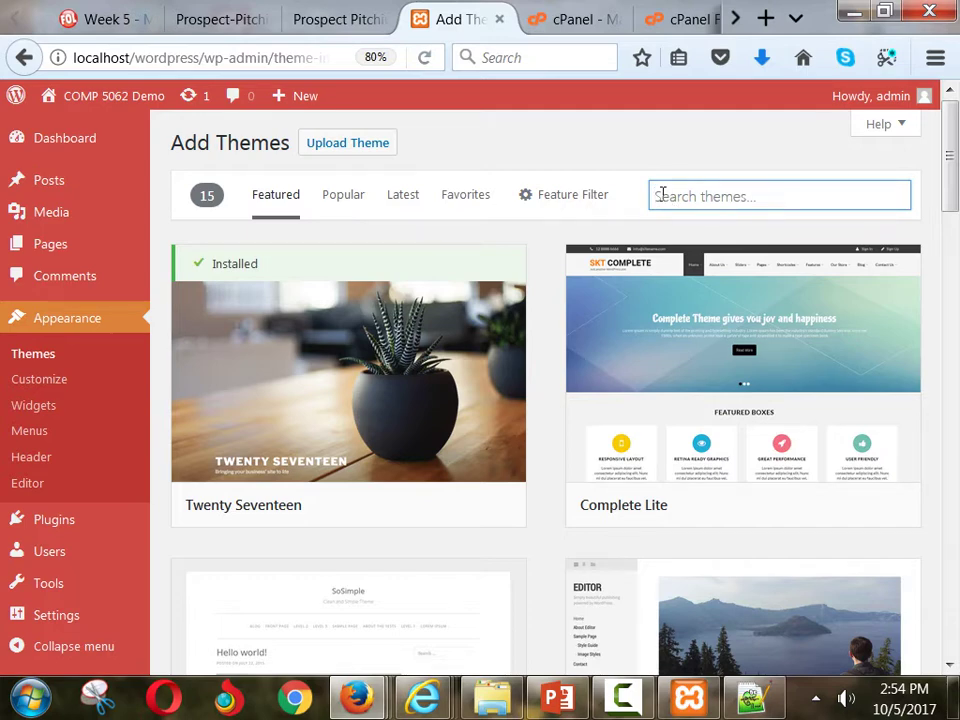
type("foodies")
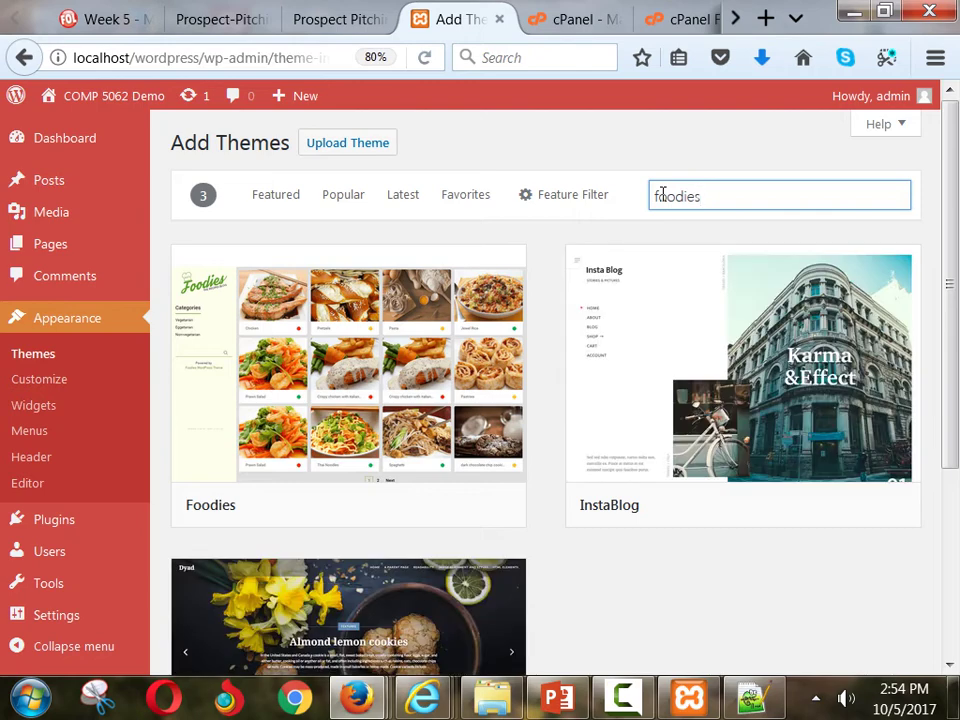
mouse_move(193, 442)
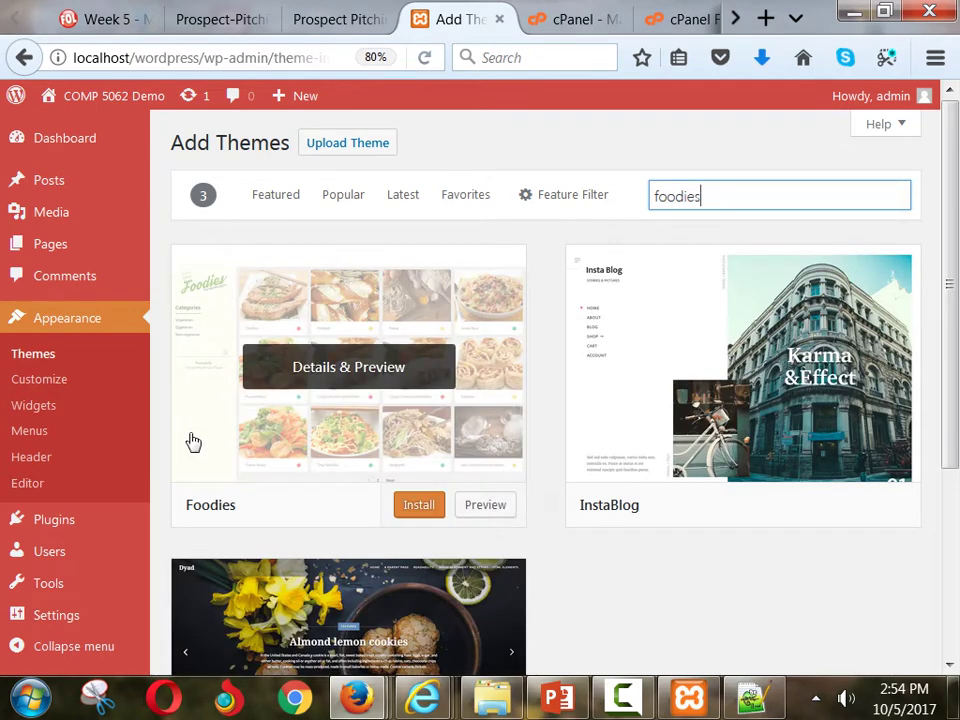
left_click(430, 507)
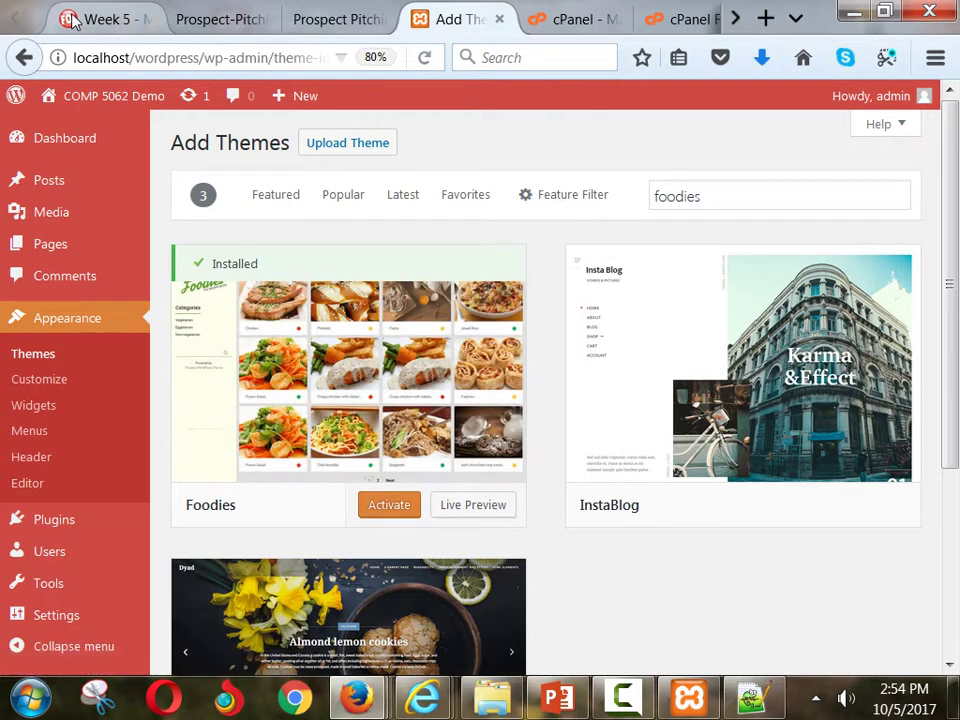
left_click(102, 19)
Open the Week 3 MAC Fixes topic on installing themes.
left_click(118, 505)
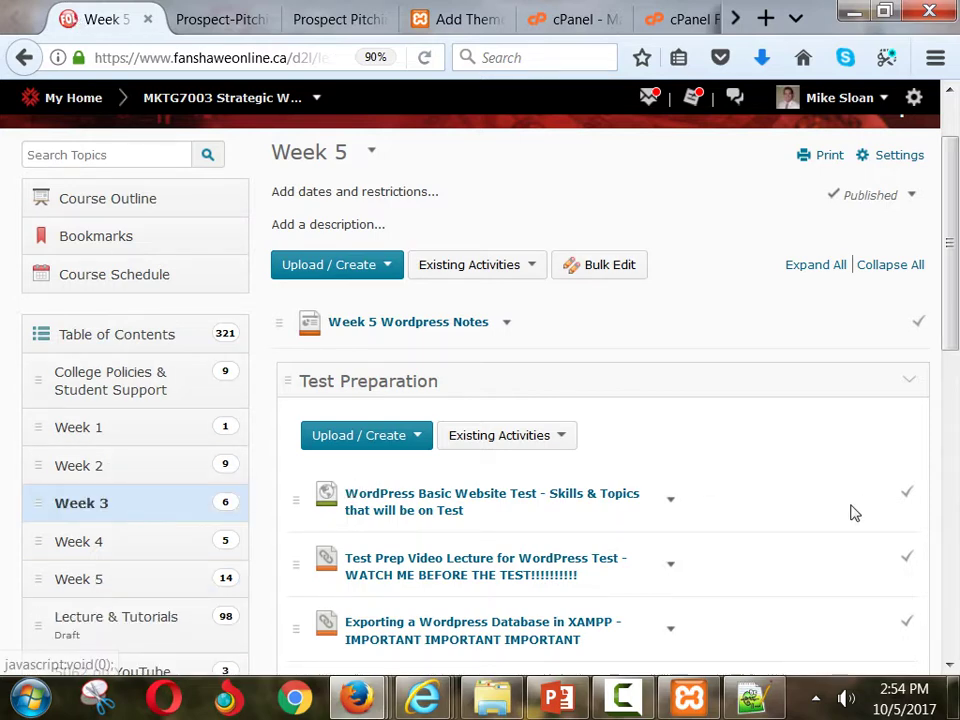
left_click(424, 535)
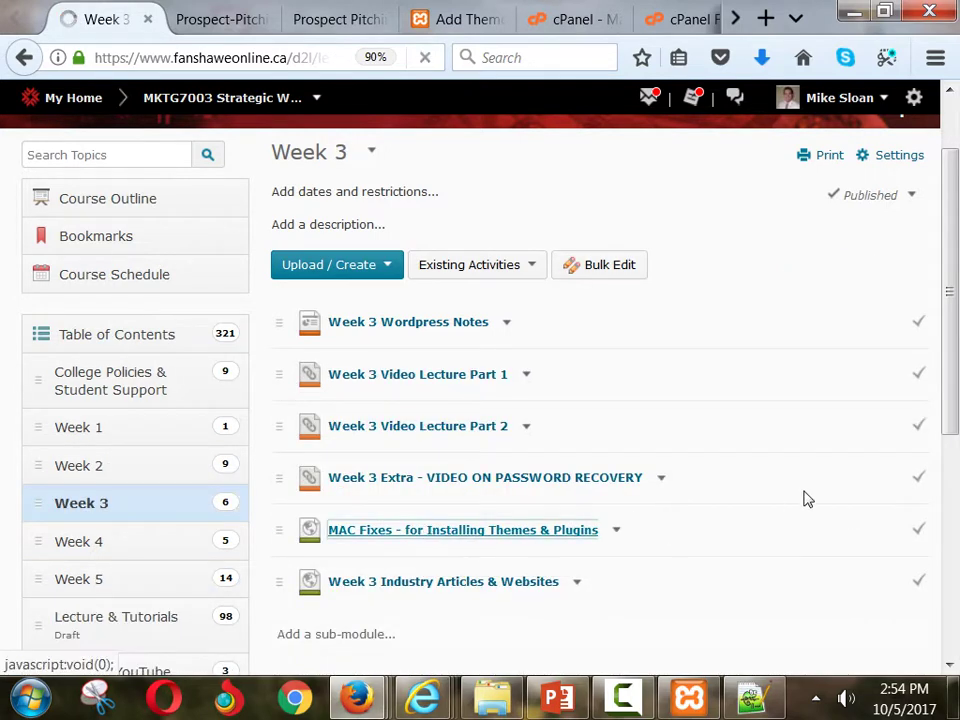
scroll(805, 498, "down", 6)
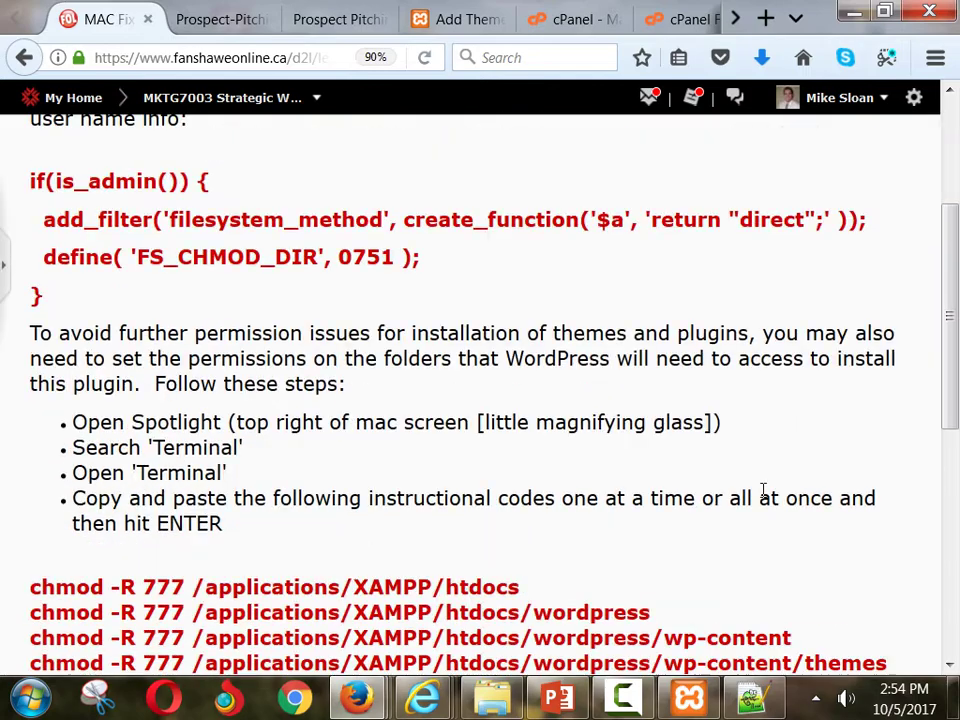
Review the five chmod commands, noting the wordpress folder in each, then go back to Add Themes.
left_click_drag(28, 210, 895, 316)
left_click(609, 266)
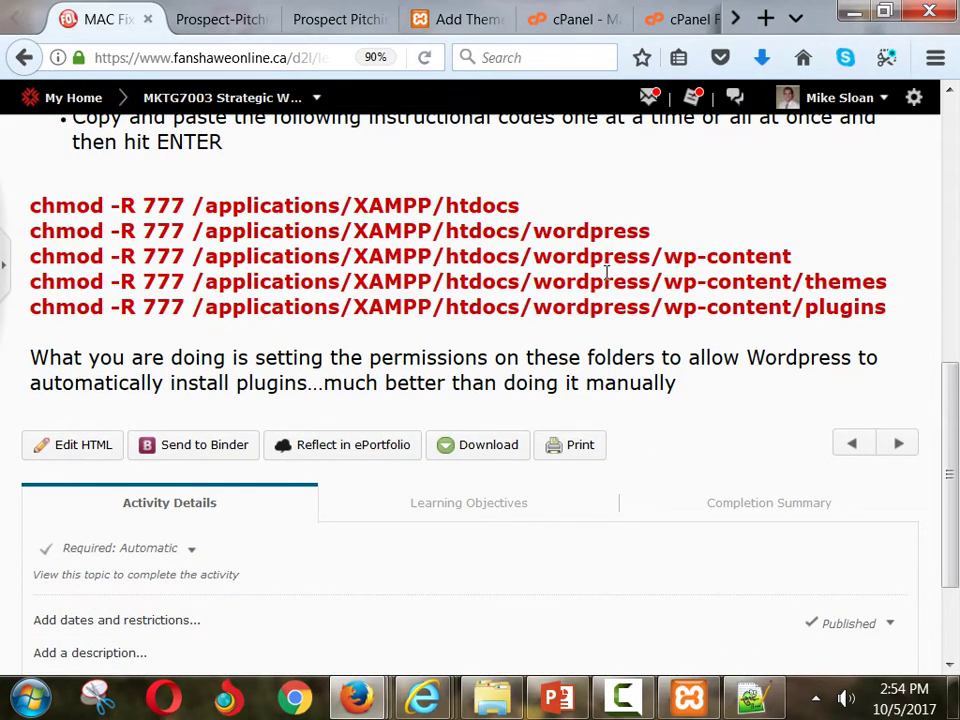
left_click_drag(538, 230, 681, 236)
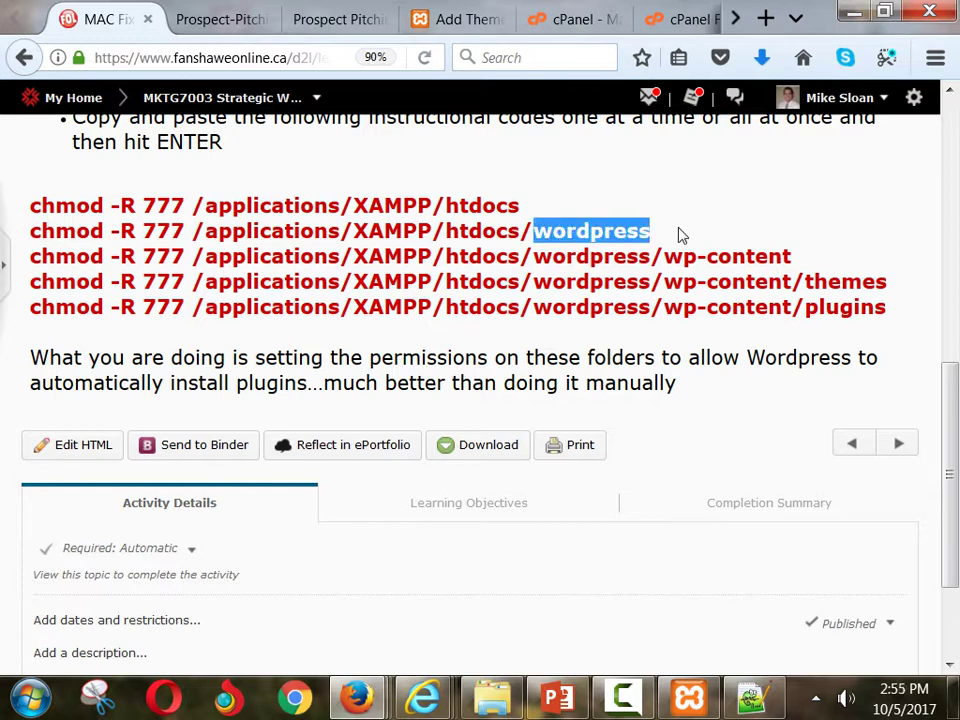
left_click_drag(533, 256, 664, 256)
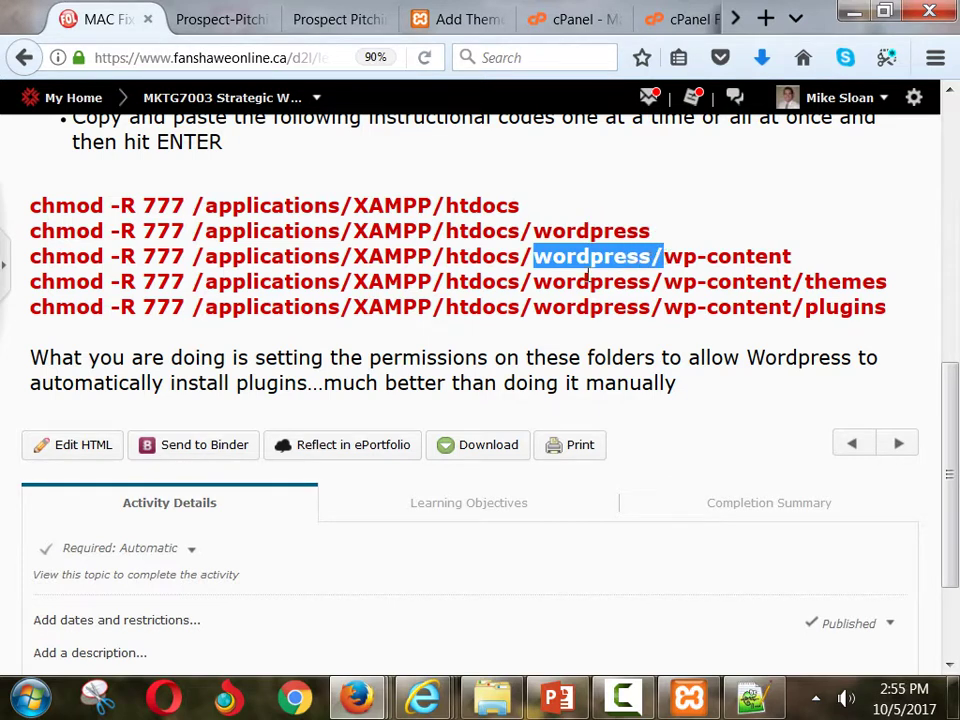
left_click_drag(533, 281, 652, 282)
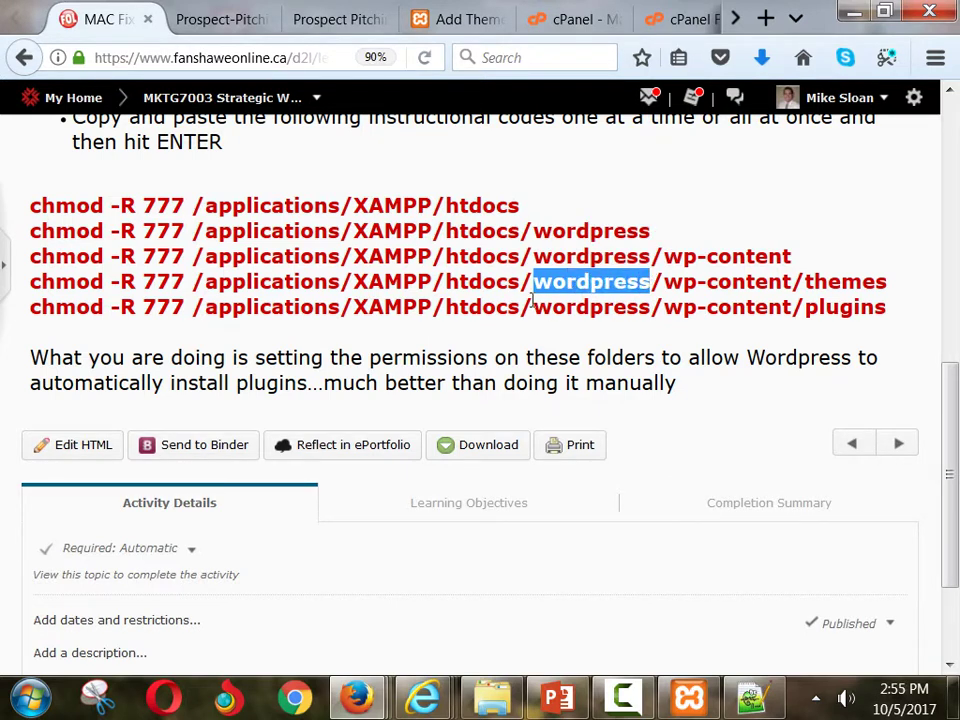
left_click_drag(533, 307, 655, 307)
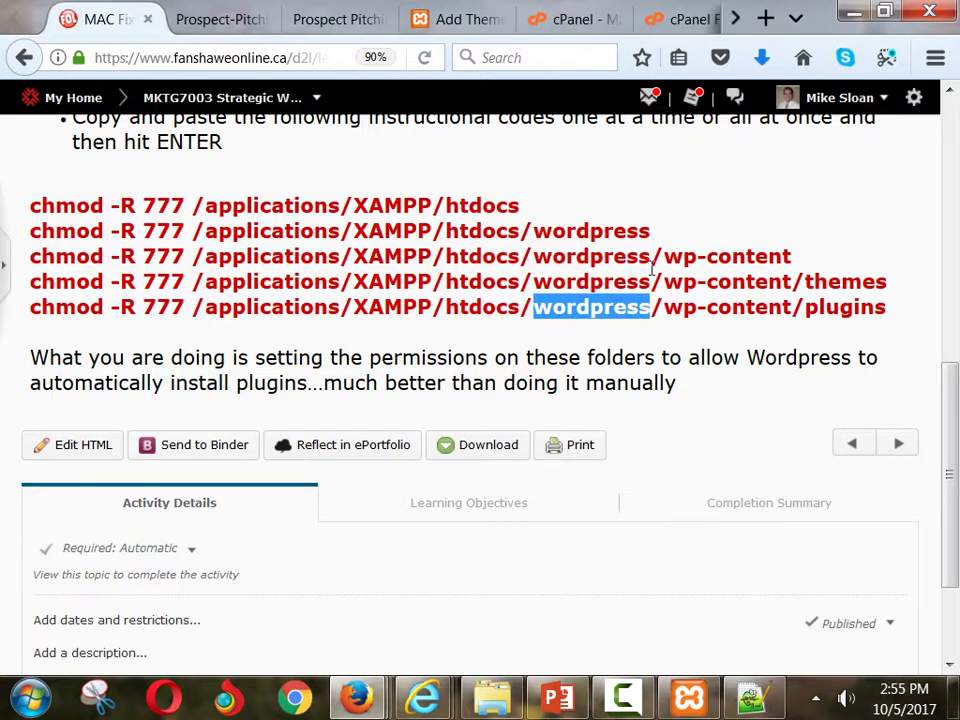
left_click(660, 260)
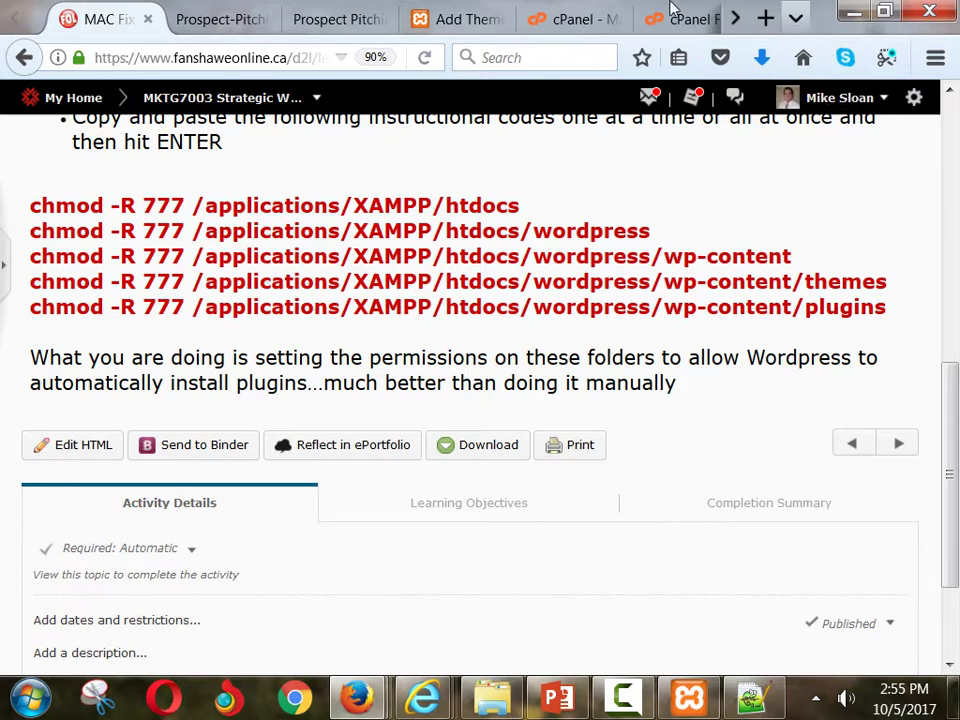
left_click(425, 18)
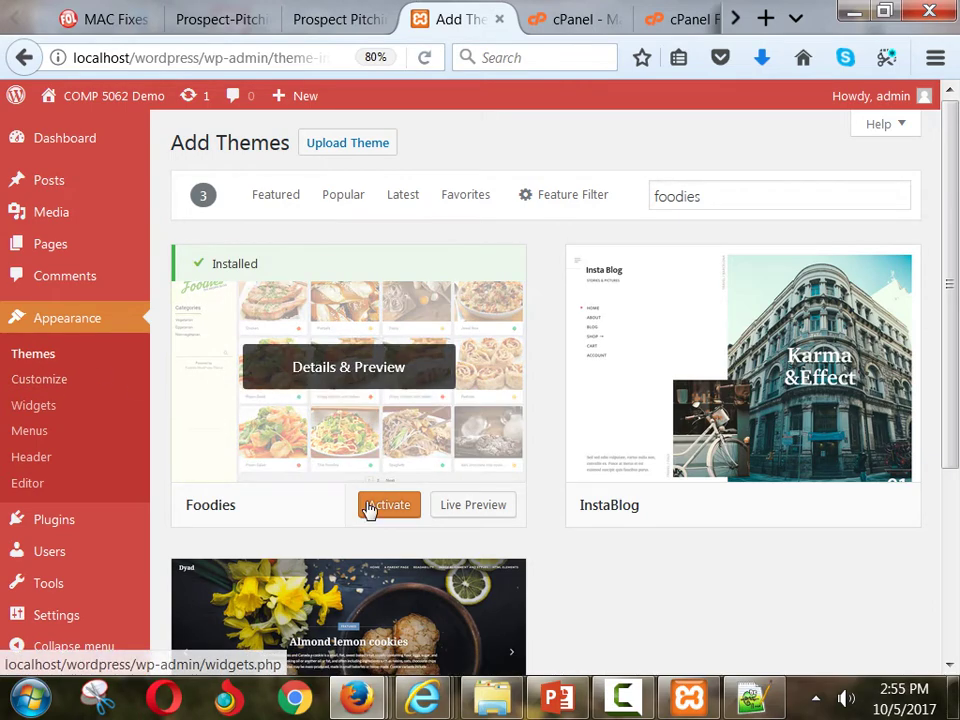
Activate Foodies, install Yoast SEO from a 'Yoast' plugin search, and open the Pages list.
left_click(370, 507)
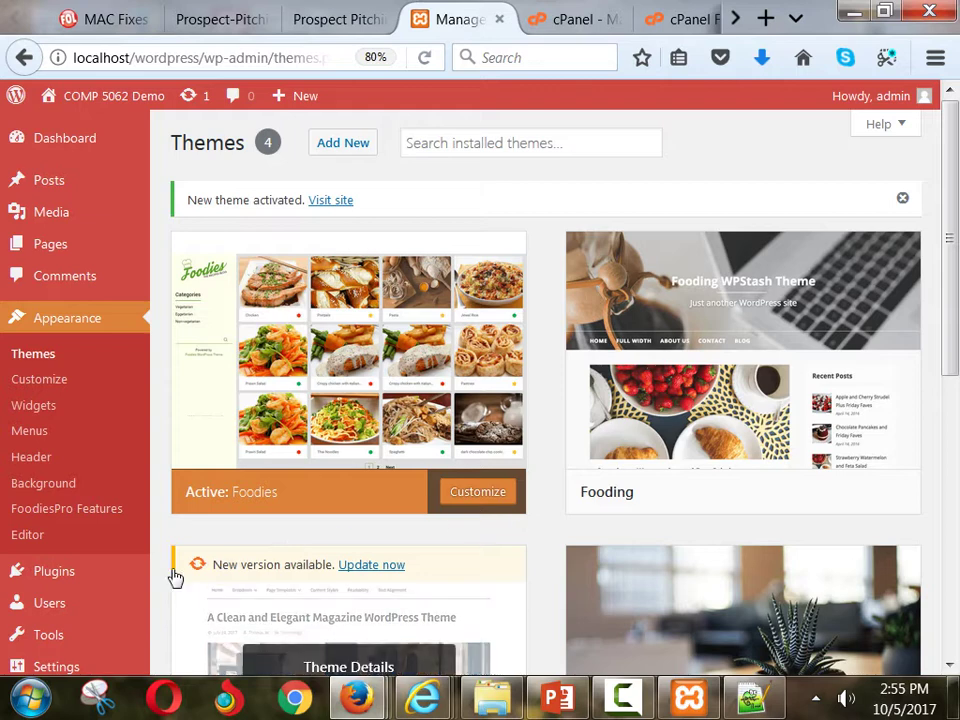
left_click(71, 577)
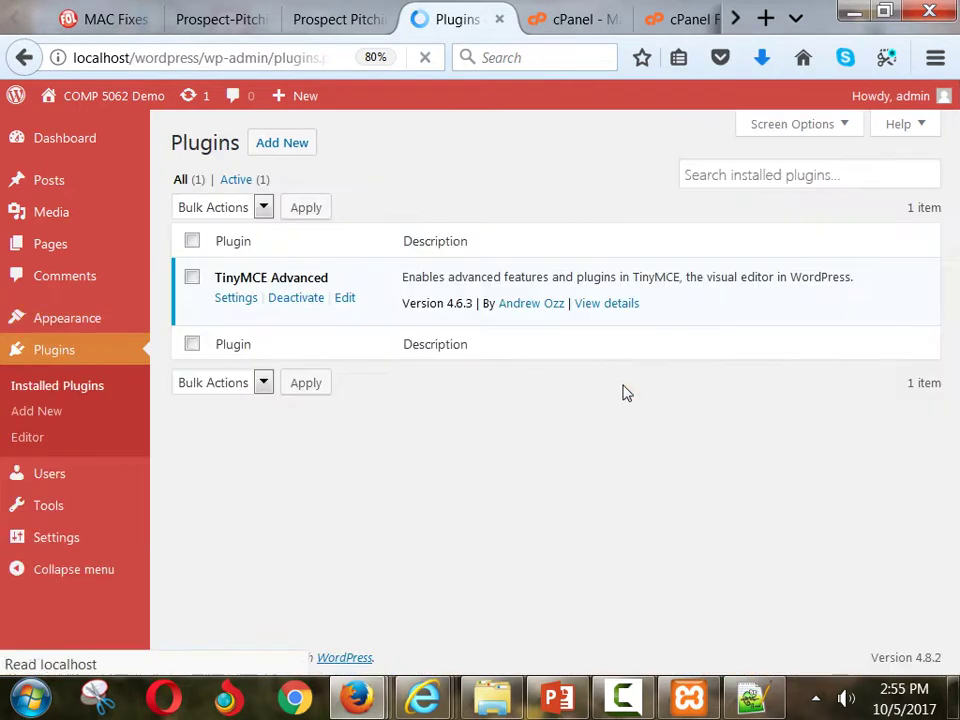
left_click(287, 146)
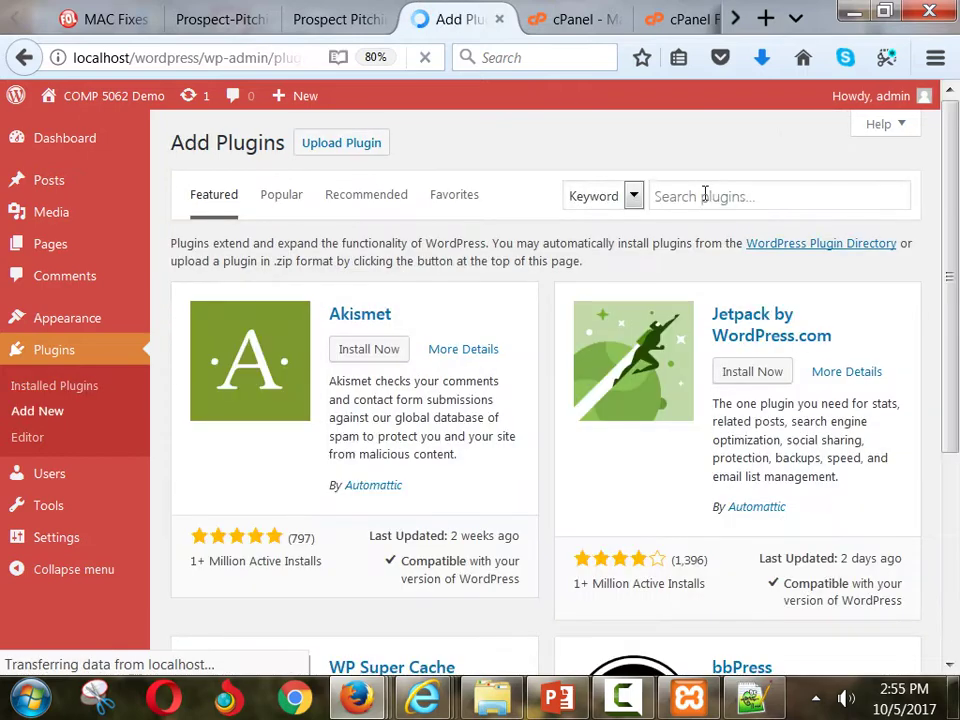
left_click(694, 197)
type("Yoast")
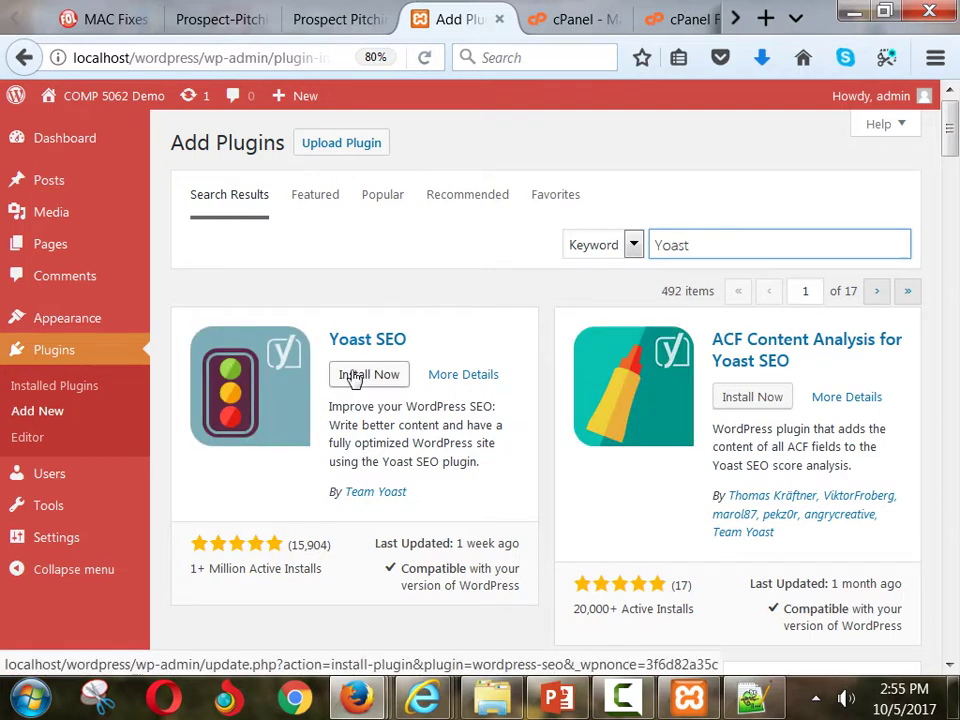
left_click(354, 376)
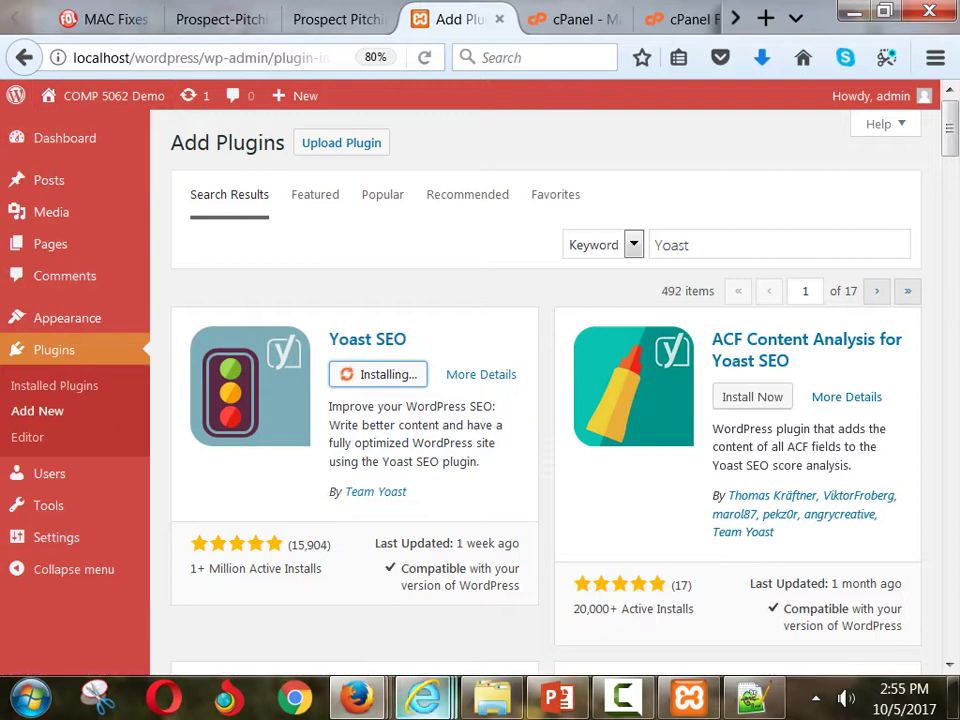
mouse_move(423, 697)
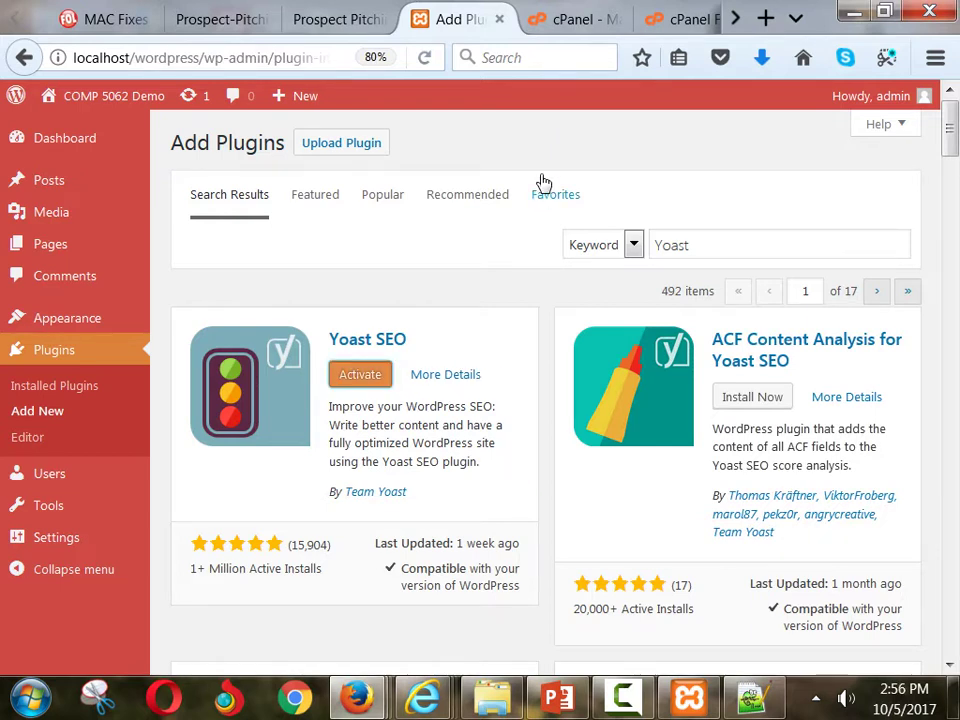
left_click(90, 259)
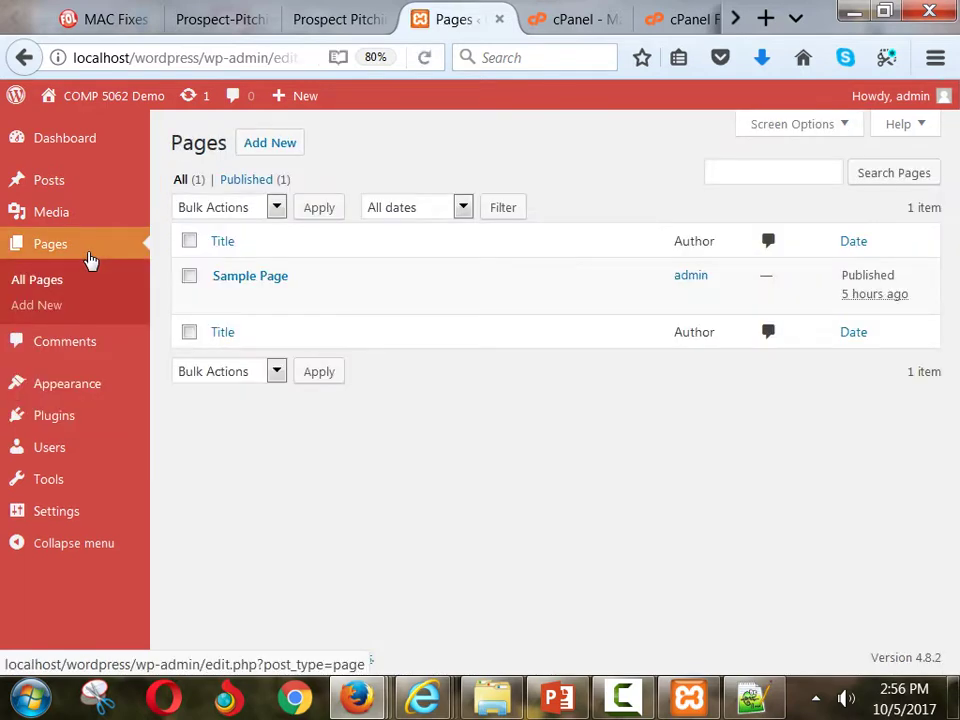
Trash the Sample Page from the Pages list and open a blank Add New Page editor.
mouse_move(328, 274)
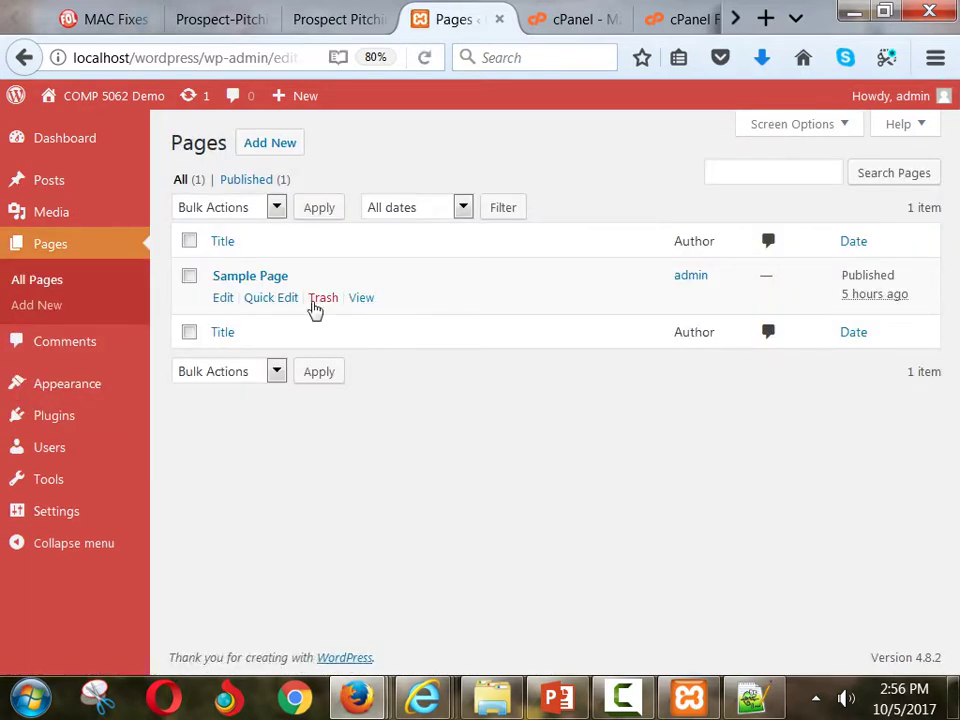
left_click(325, 298)
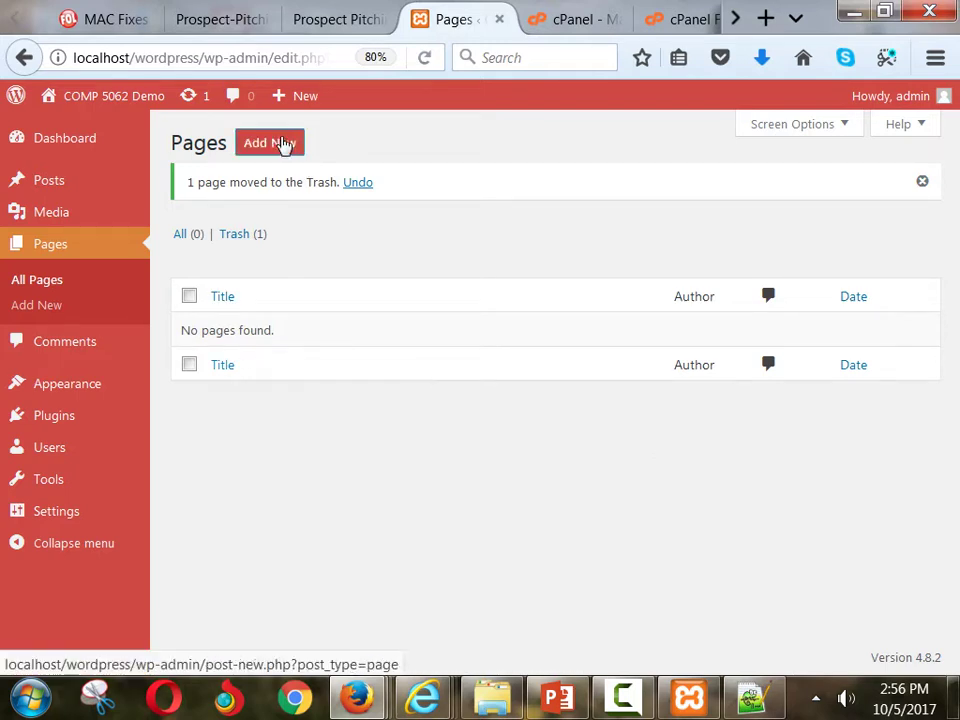
left_click(284, 147)
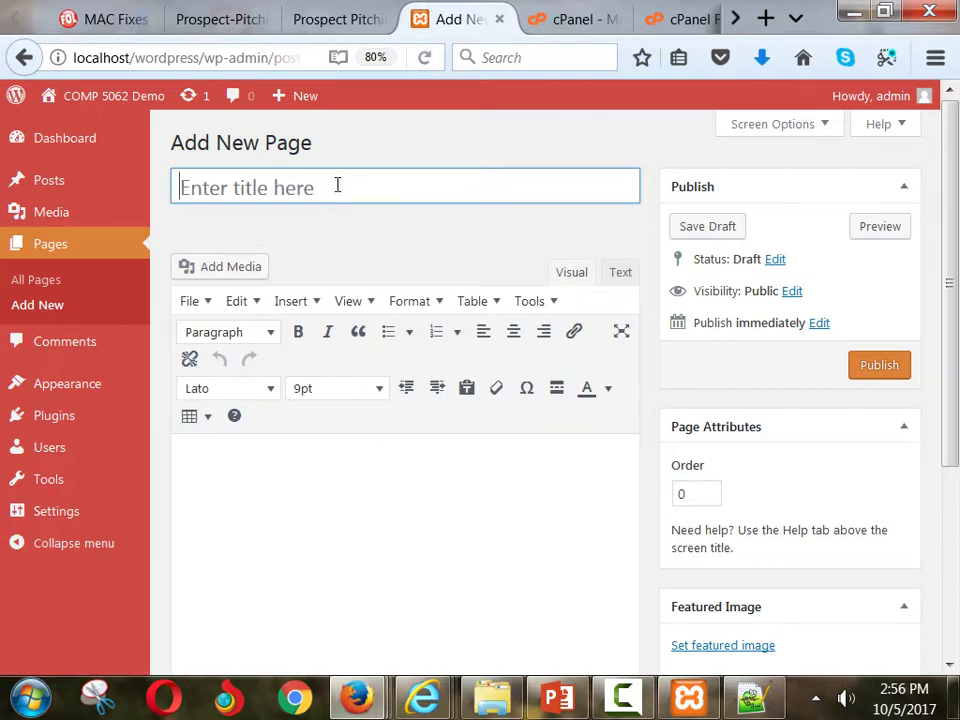
Title the new page 'Home' and publish it.
type("Weber BBQ")
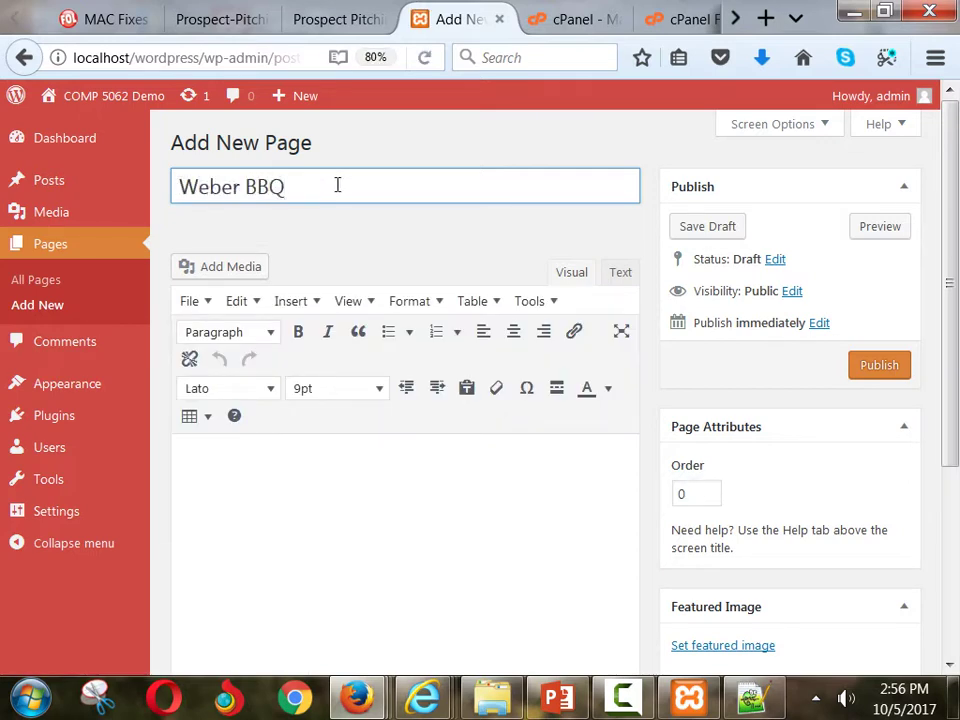
type(" He")
key("ctrl+a")
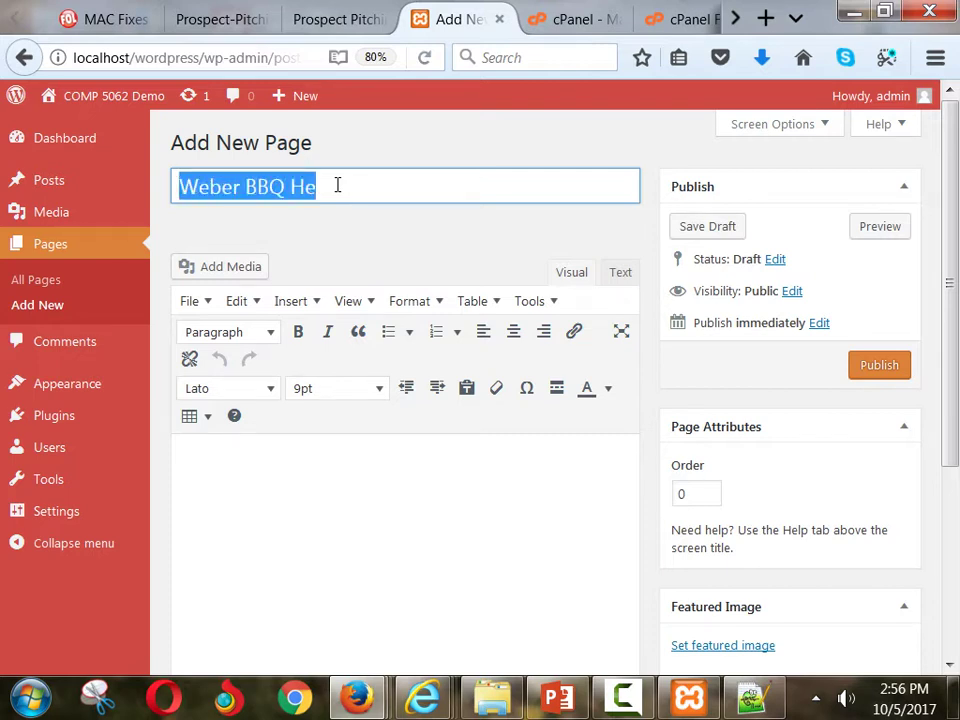
type("Homes")
key("BackSpace")
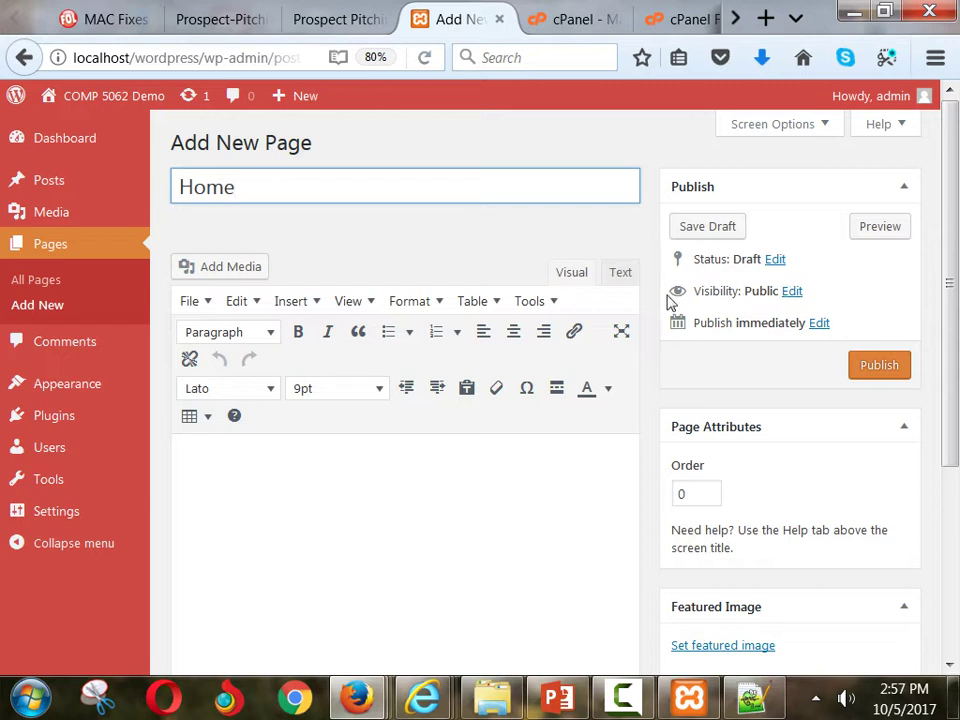
left_click(880, 366)
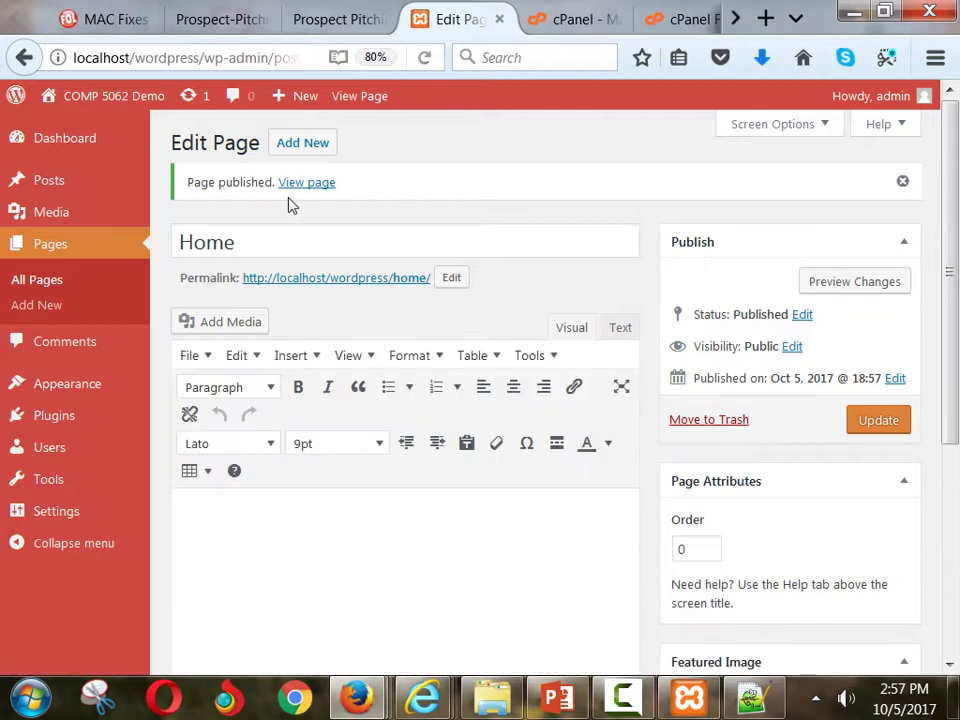
Publish an 'About' page, then create and publish a 'Contact' page.
left_click(304, 142)
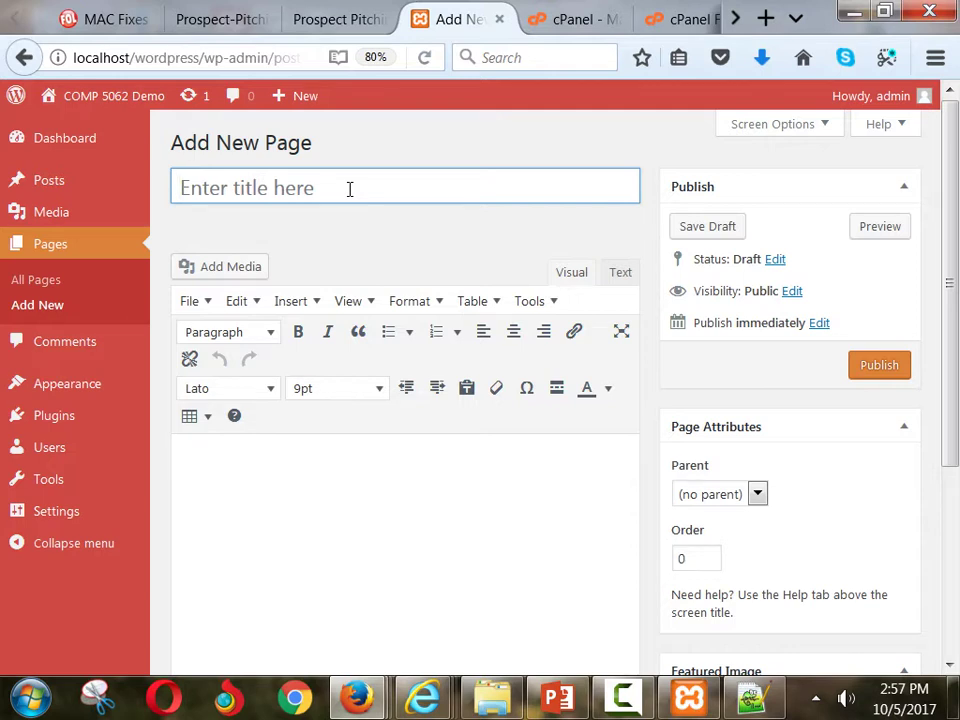
type("About")
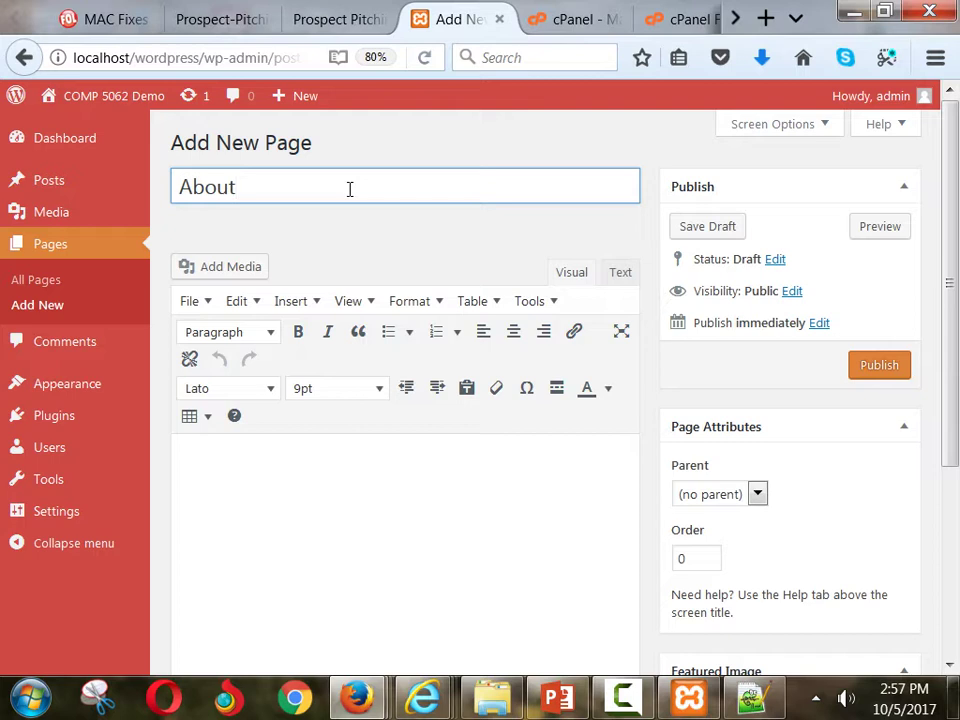
left_click(874, 375)
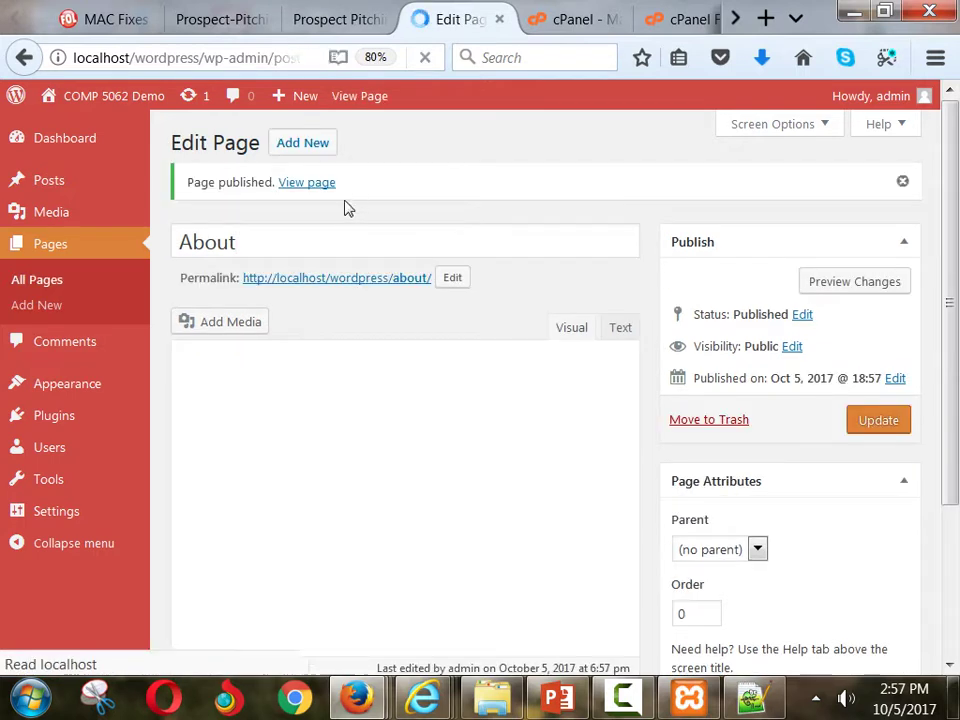
double_click(298, 239)
type("Contact")
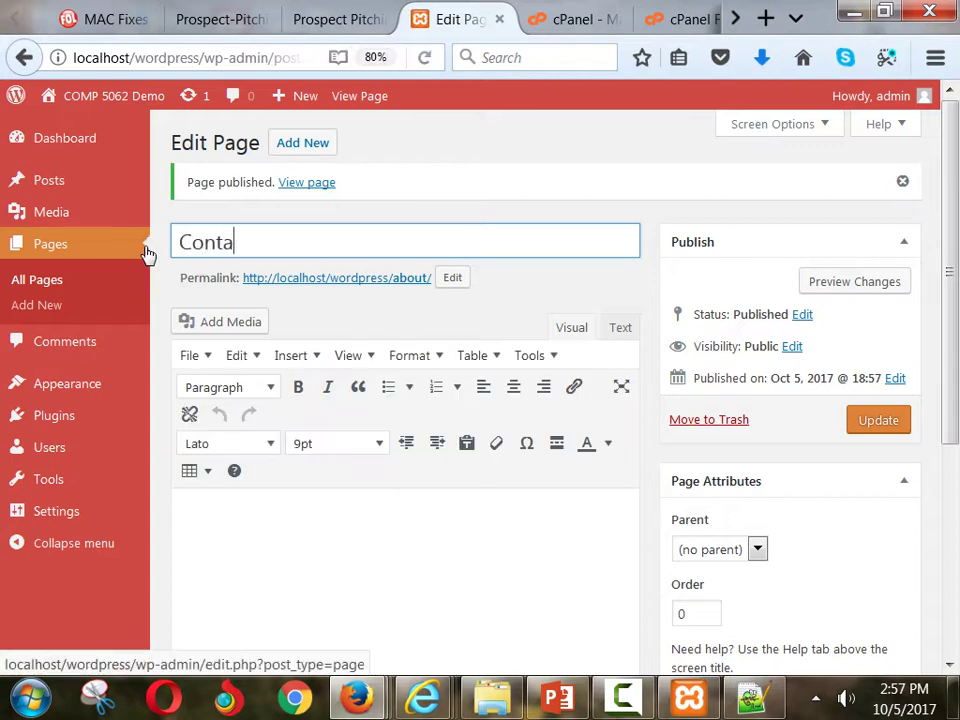
left_click(290, 148)
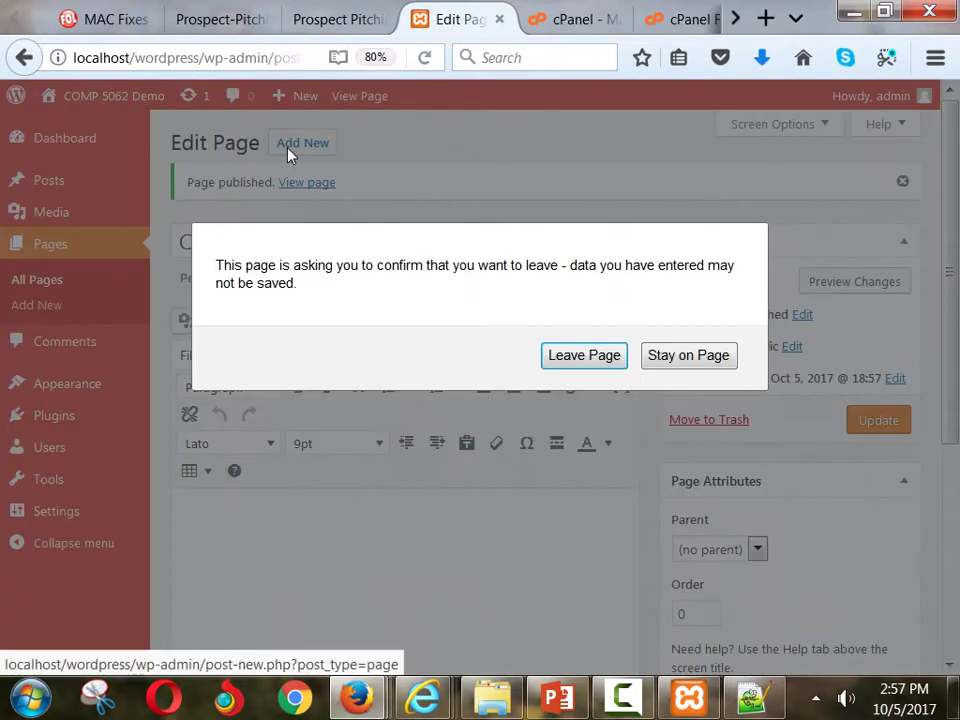
left_click(604, 362)
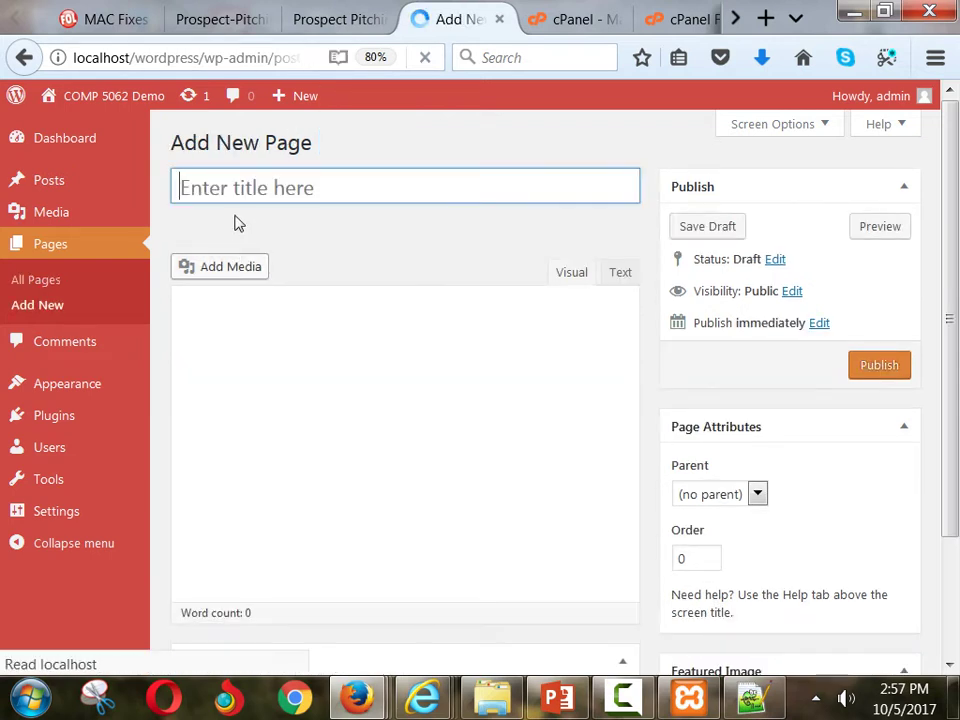
type("Contact")
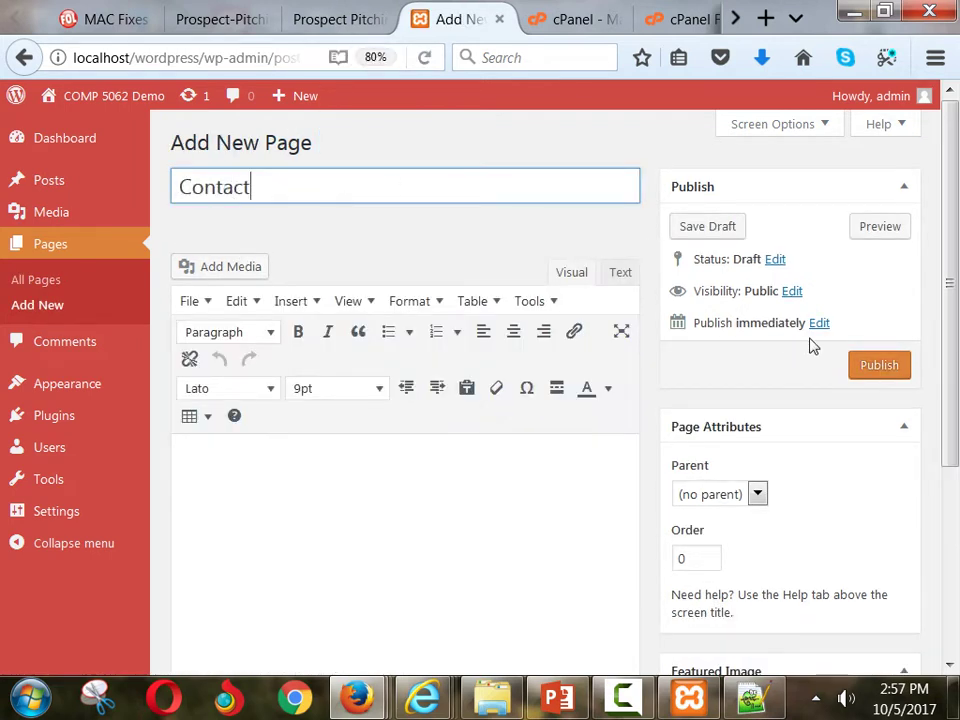
left_click(890, 368)
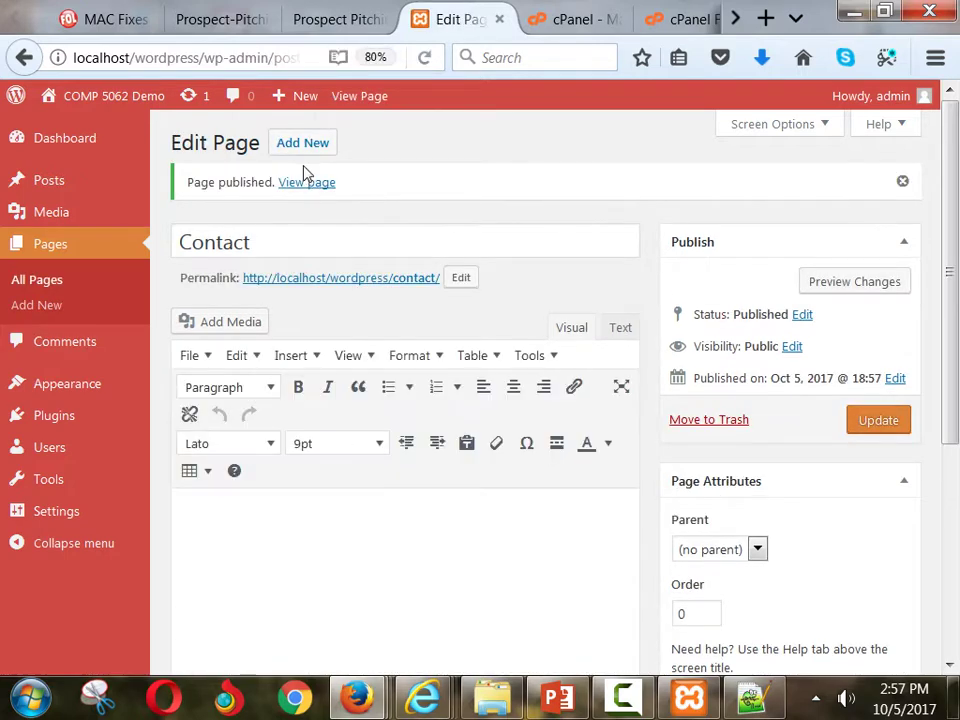
Create and publish pages titled 'Services' and 'Recipes'.
left_click(302, 144)
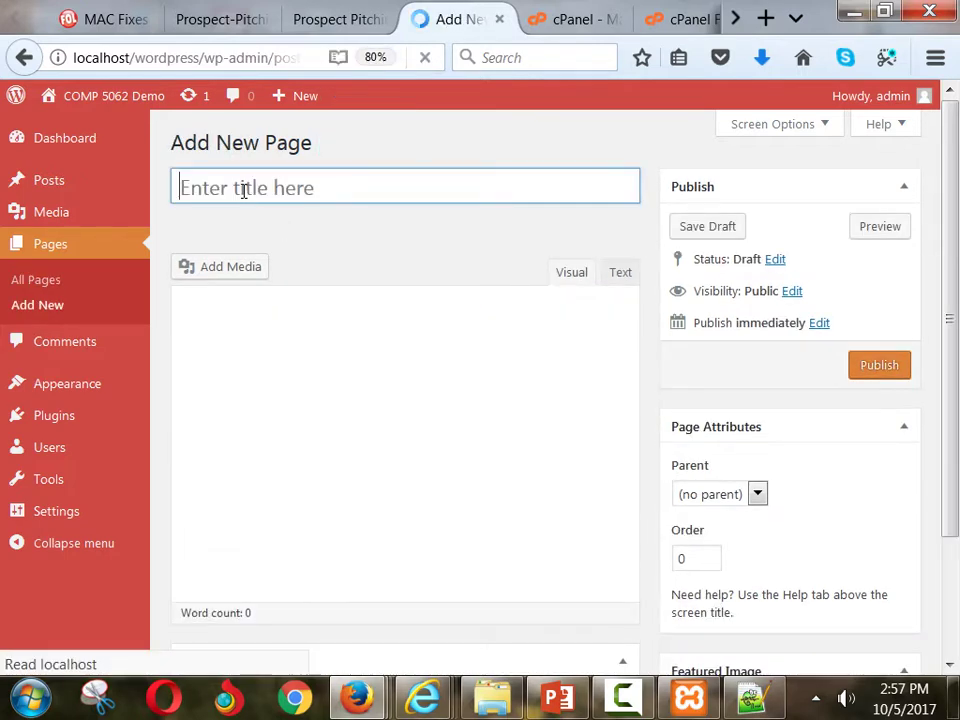
type("Services")
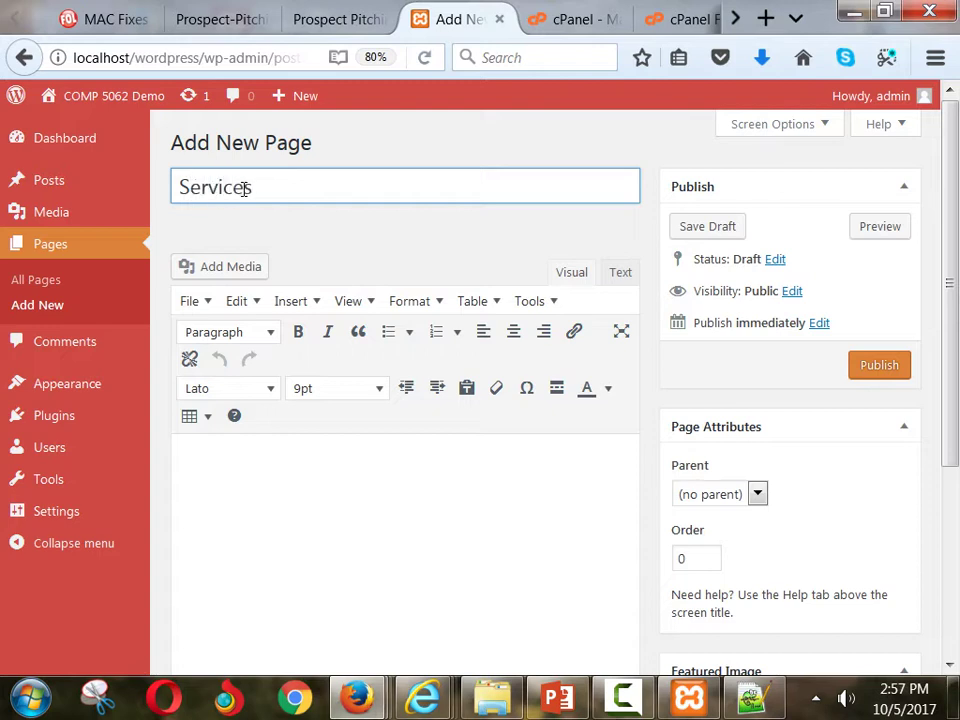
left_click(868, 366)
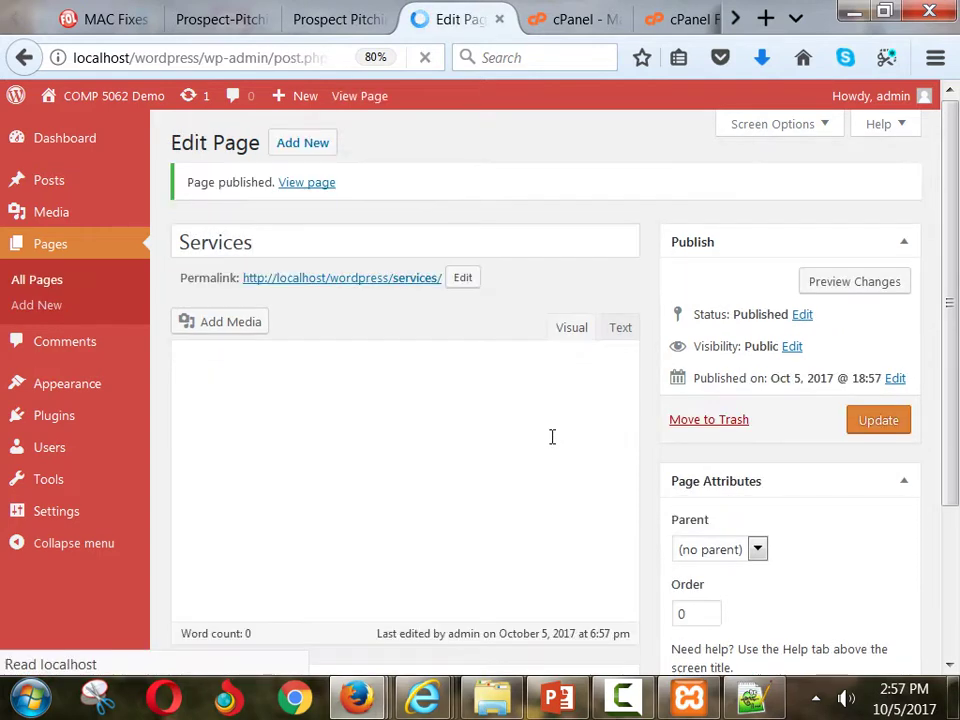
left_click(302, 142)
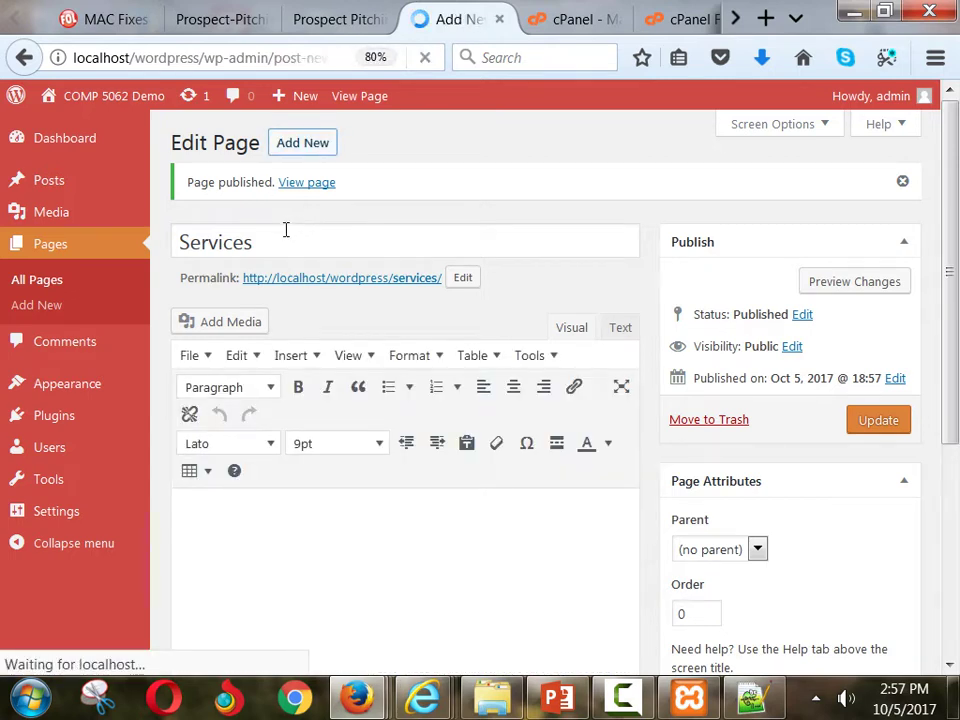
type("Receipt")
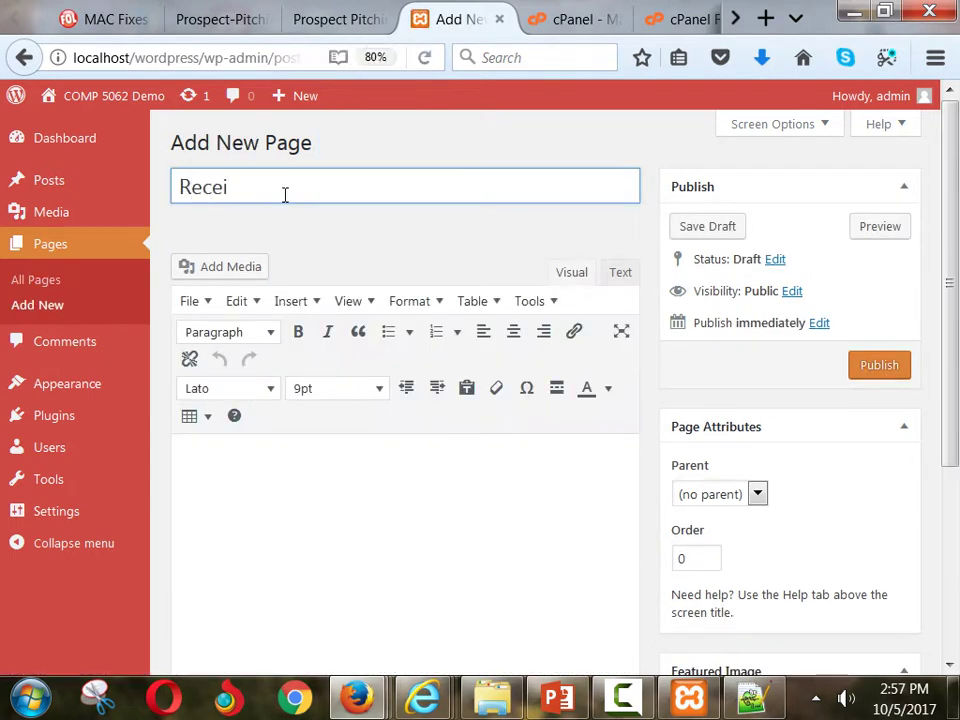
key("BackSpace")
key("BackSpace")
key("BackSpace")
key("BackSpace")
type("ipe")
left_click(881, 366)
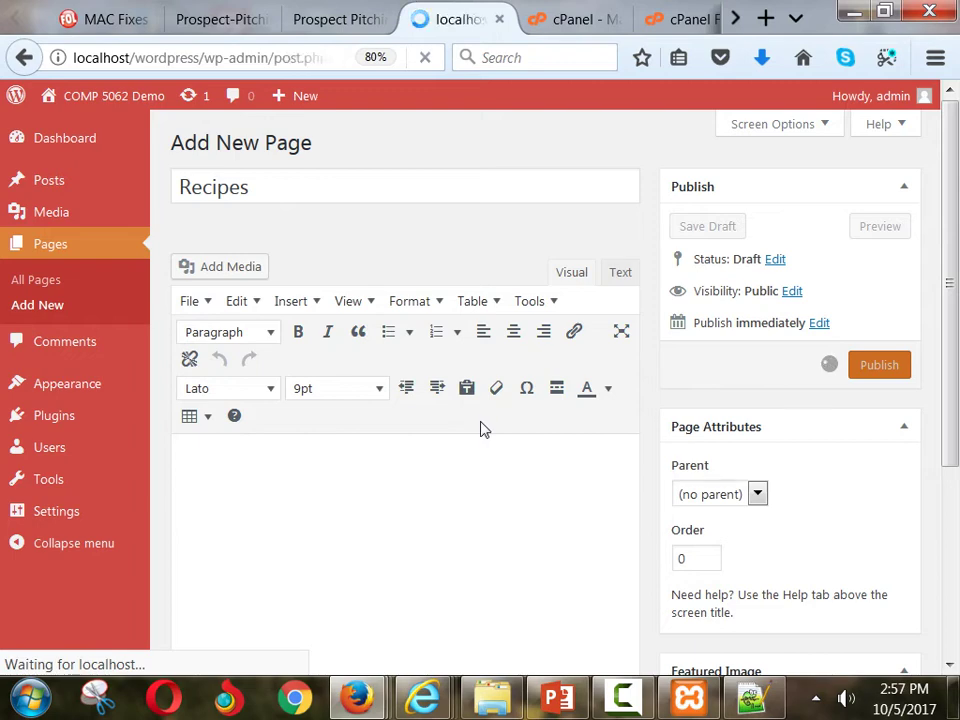
Edit the Home page, expand Screen Options, then go to Installed Plugins.
left_click(12, 283)
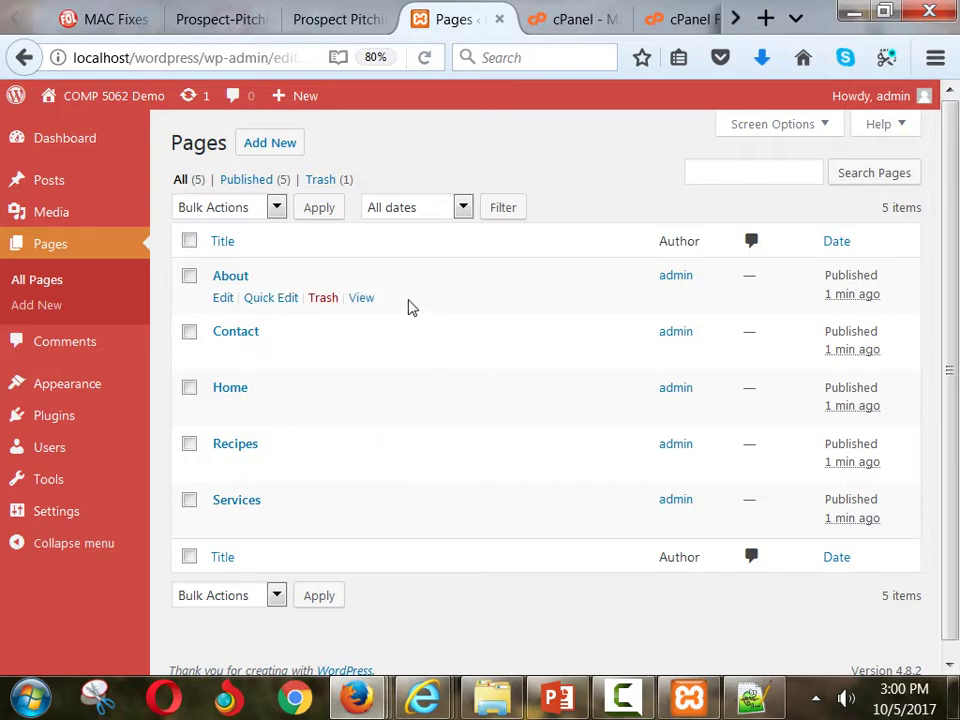
left_click(223, 409)
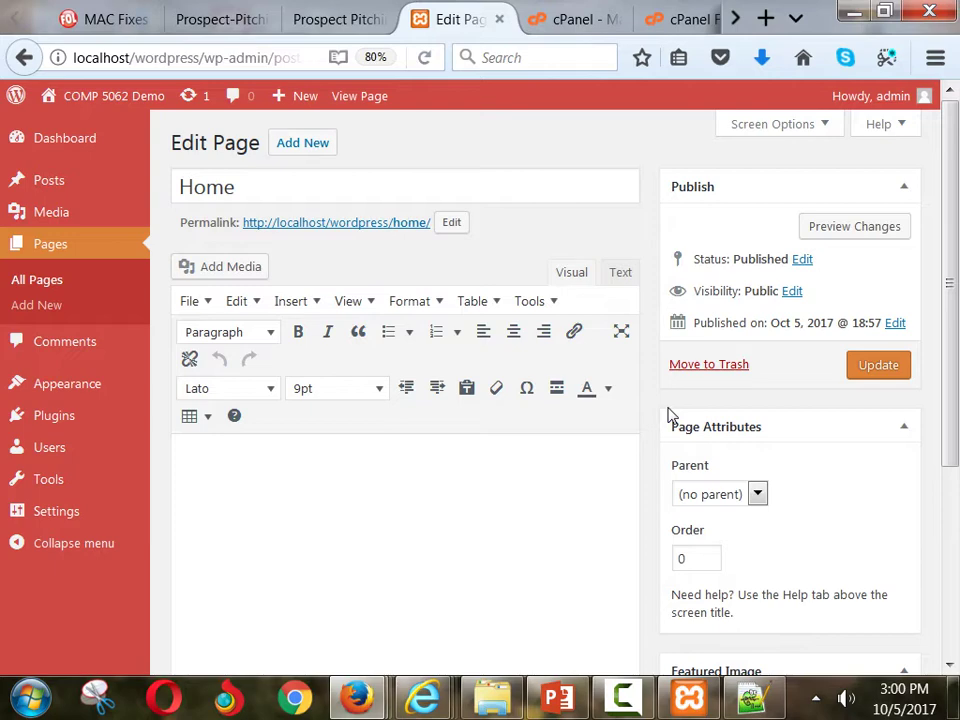
left_click(806, 125)
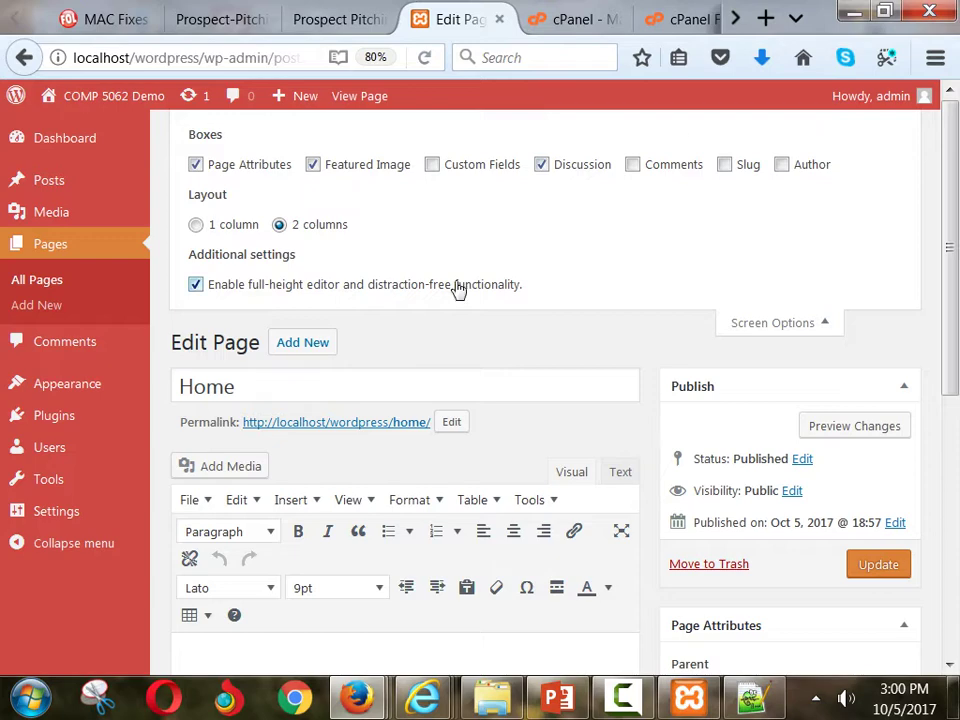
mouse_move(40, 428)
left_click(190, 420)
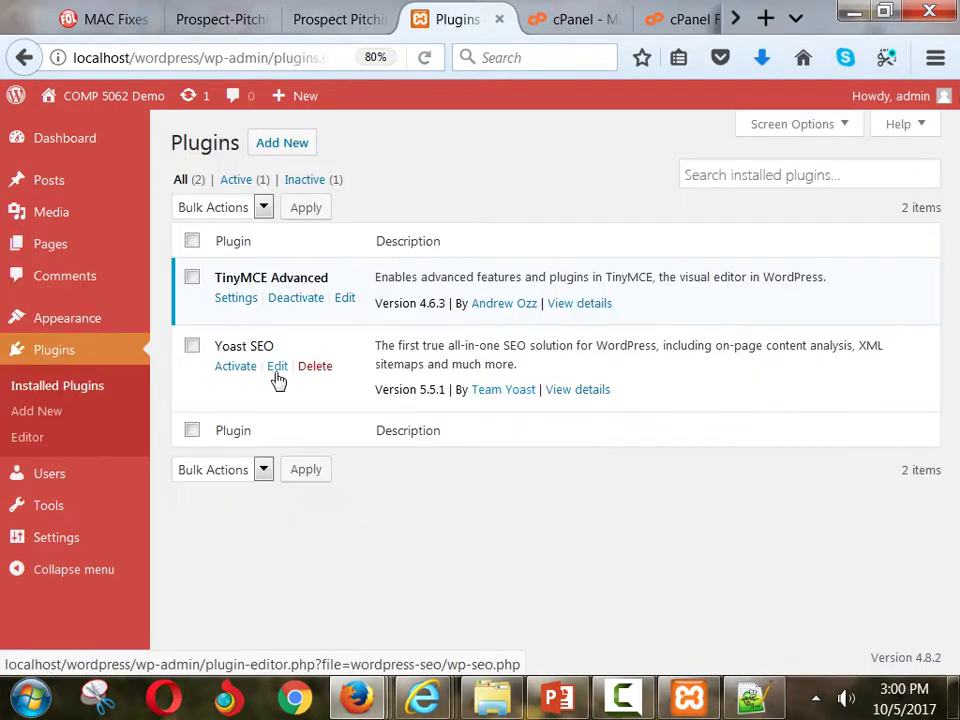
Activate the Yoast SEO plugin and go to the All Pages list.
left_click(238, 369)
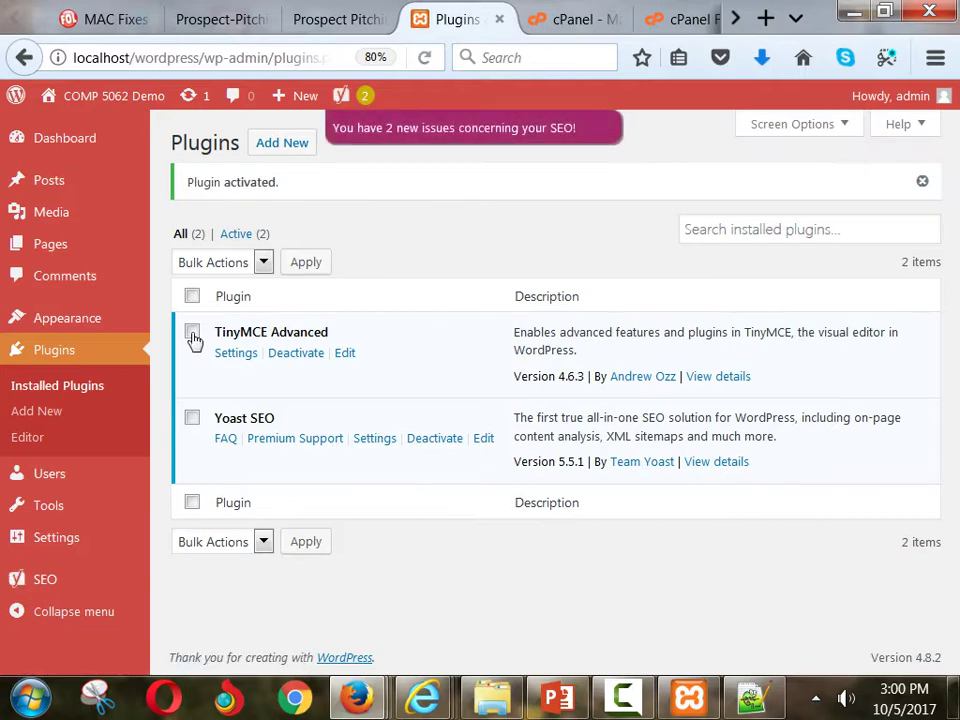
mouse_move(50, 254)
left_click(184, 247)
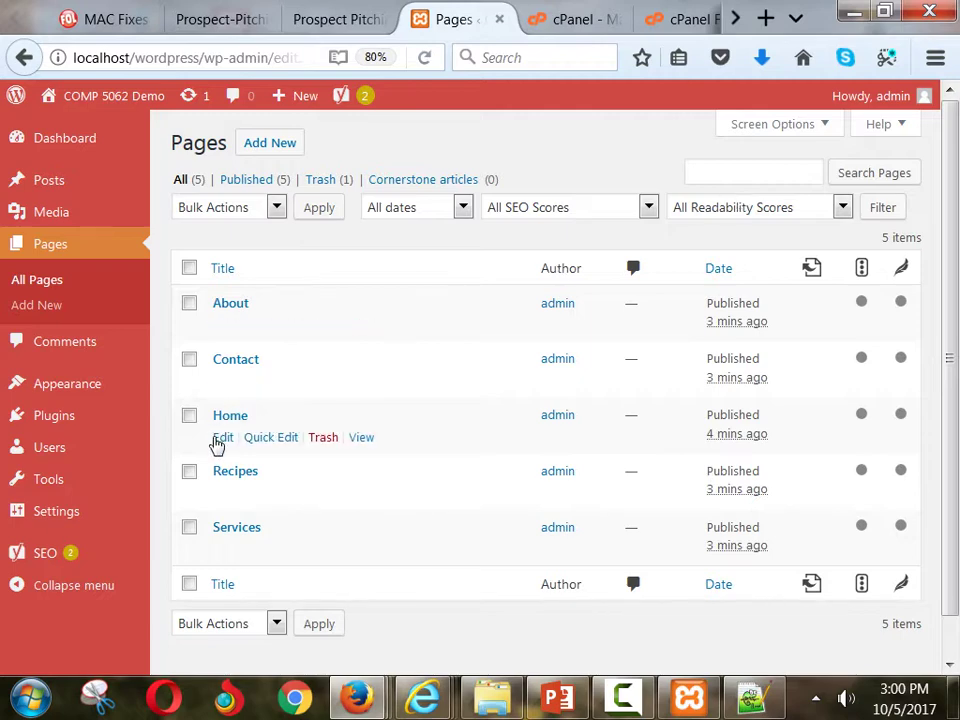
Open the Home page for editing and show its Screen Options.
left_click(220, 439)
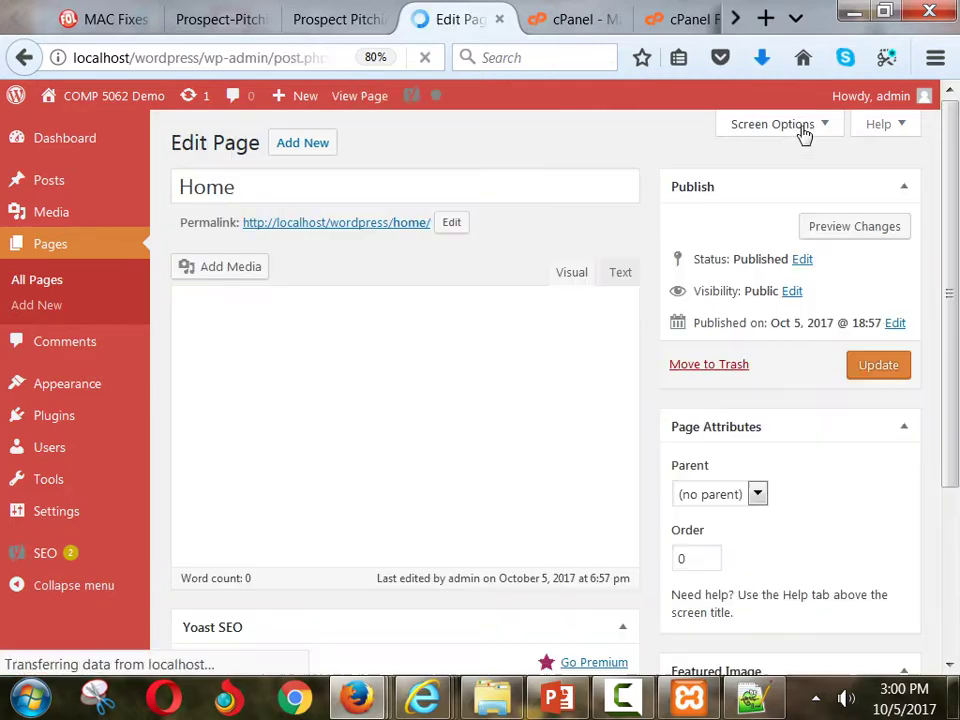
left_click(803, 130)
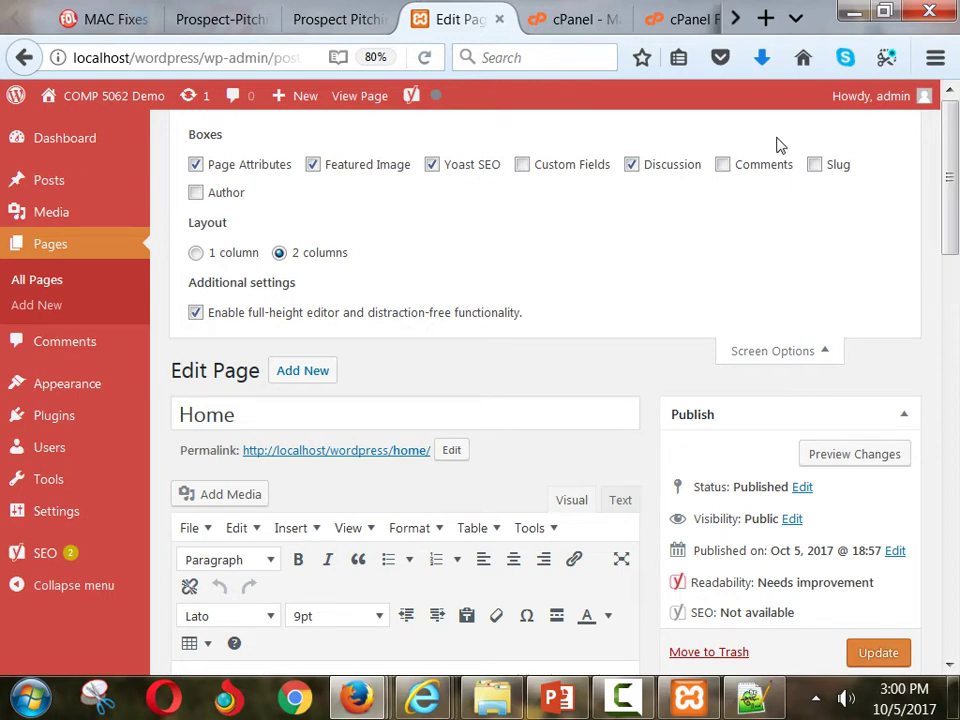
scroll(525, 290, "down", 5)
scroll(531, 304, "up", 2)
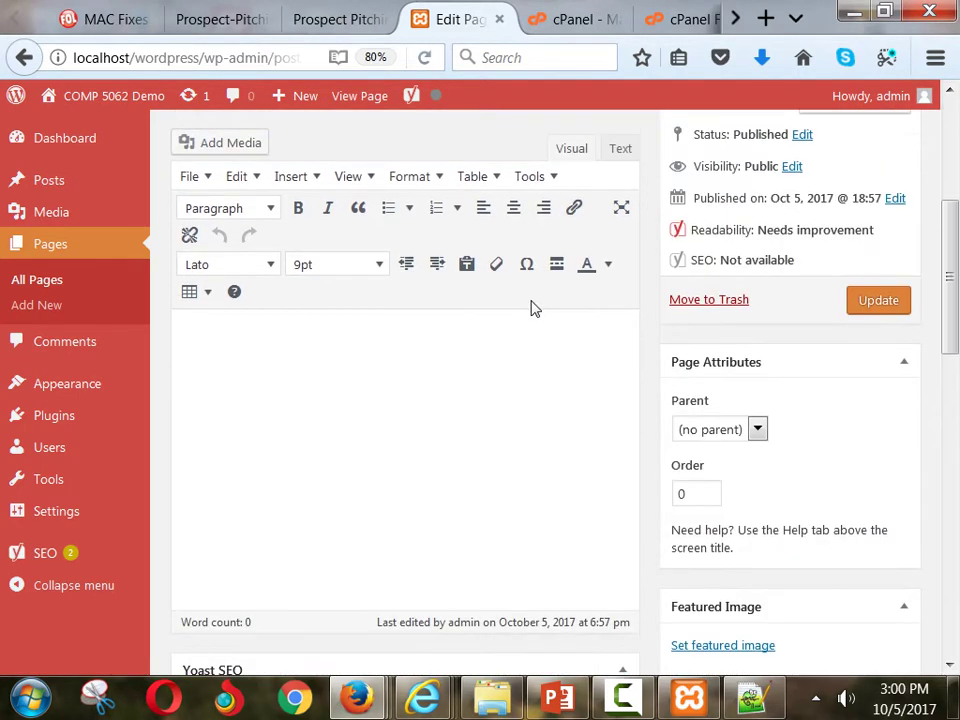
scroll(943, 272, "up", 4)
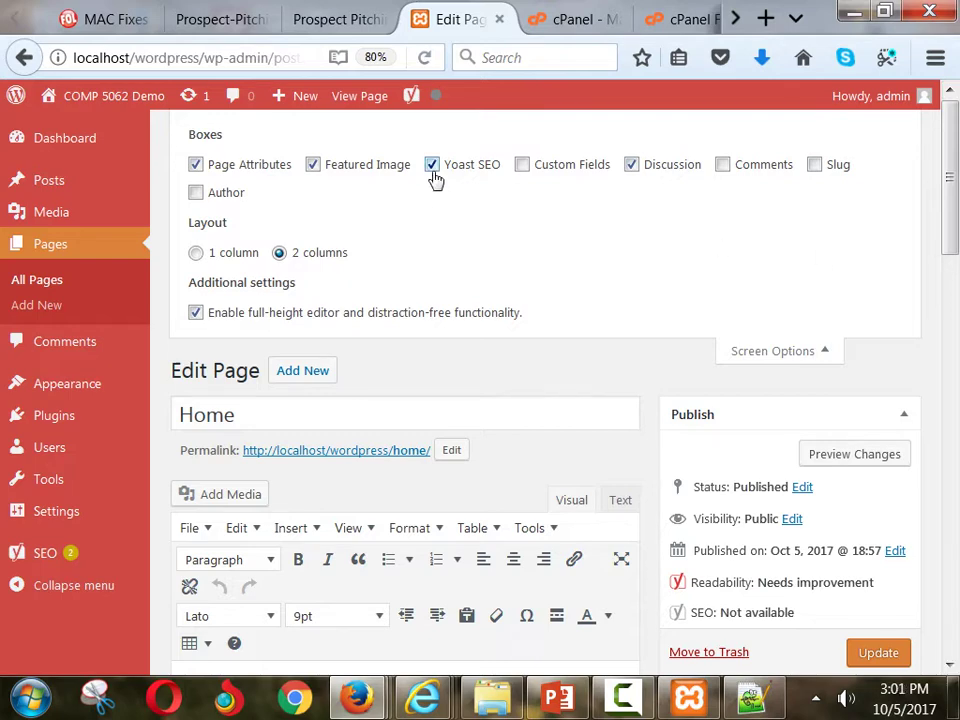
scroll(568, 221, "down", 12)
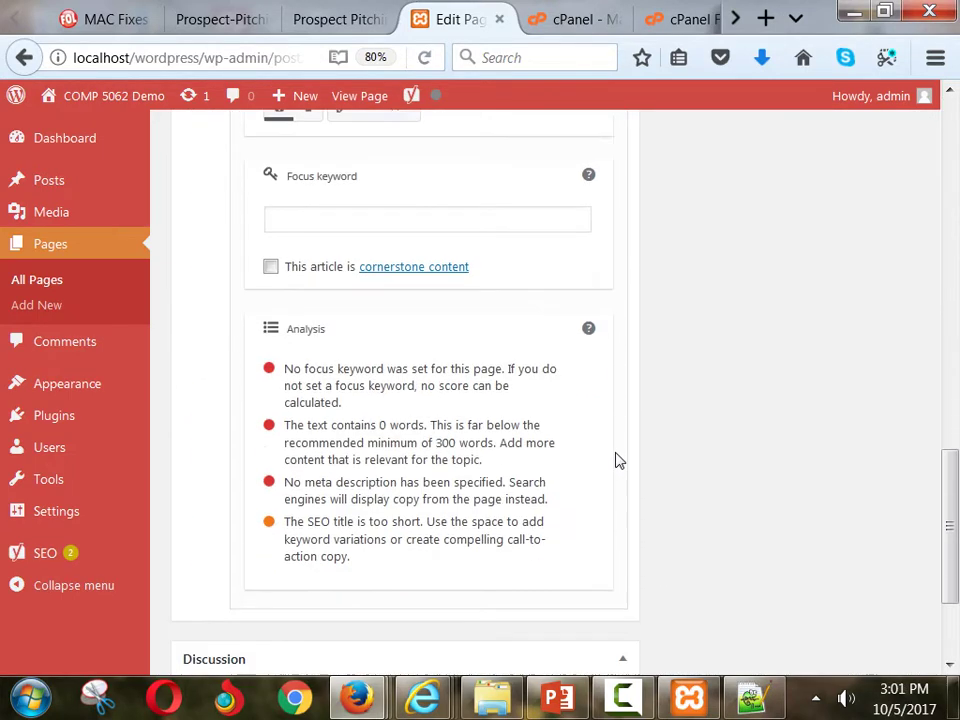
scroll(618, 460, "down", 2)
scroll(726, 465, "up", 7)
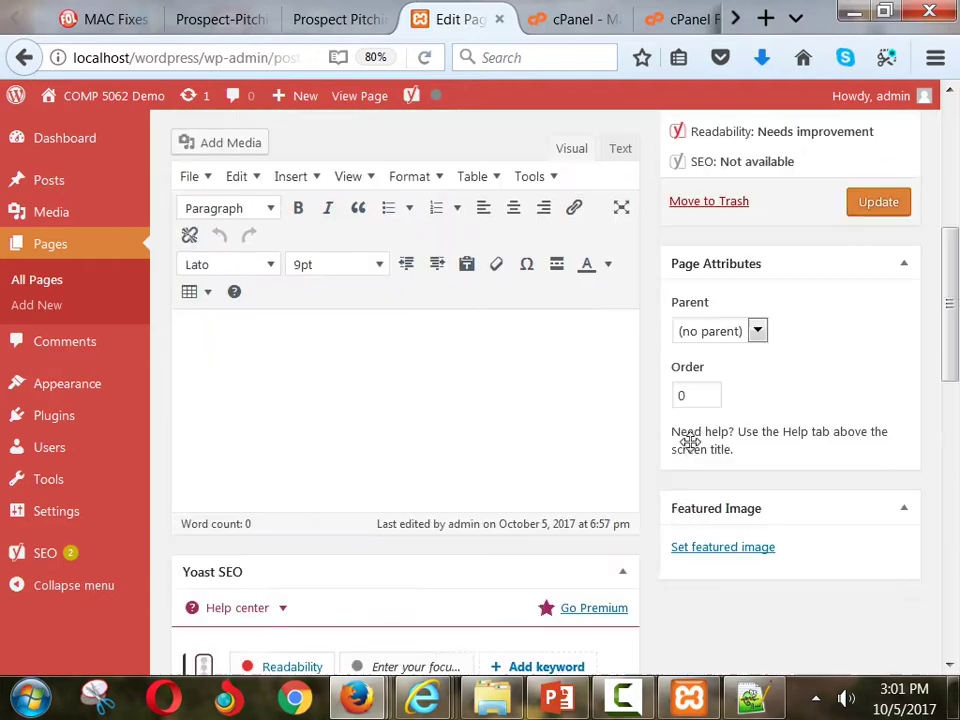
scroll(688, 443, "down", 10)
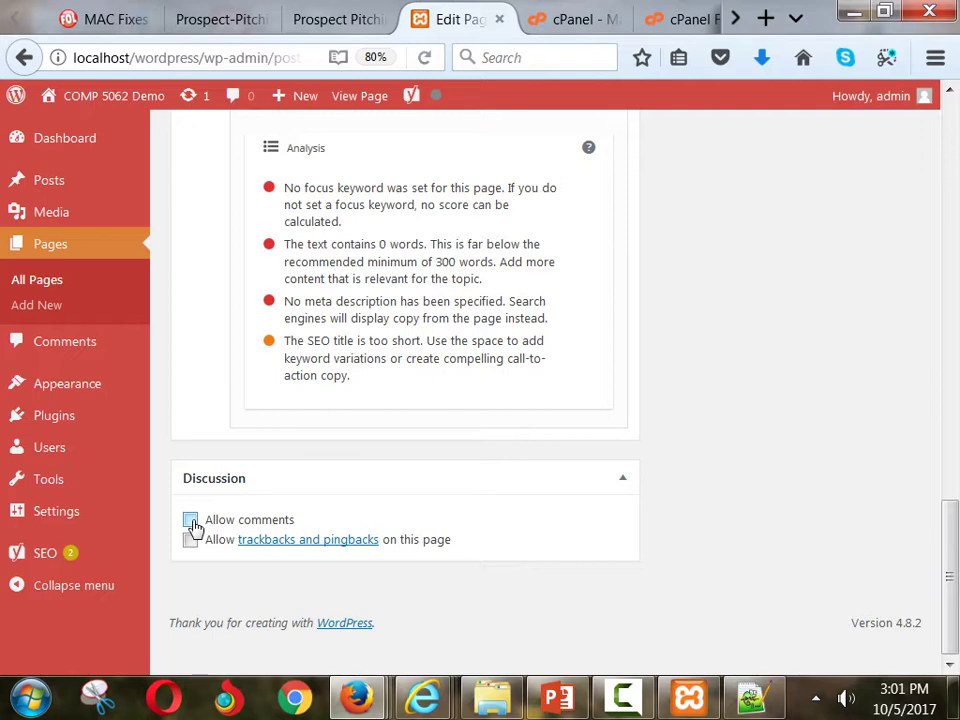
Leave comments off for Home, hide the Discussion box, and place the caret in the body.
left_click(190, 521)
left_click(190, 521)
scroll(876, 551, "up", 10)
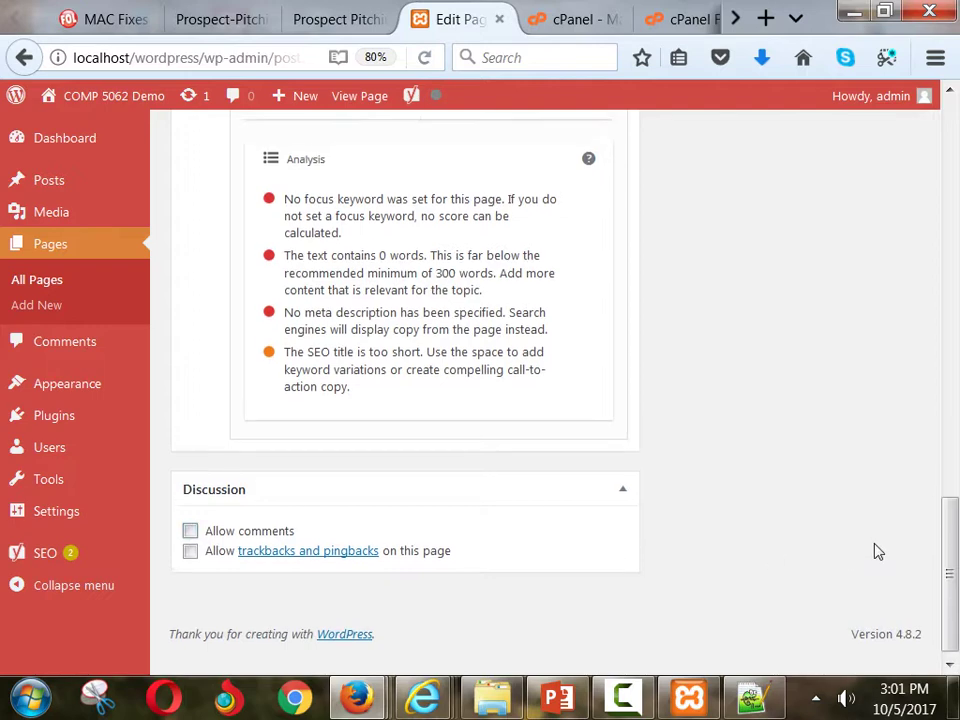
scroll(880, 540, "up", 10)
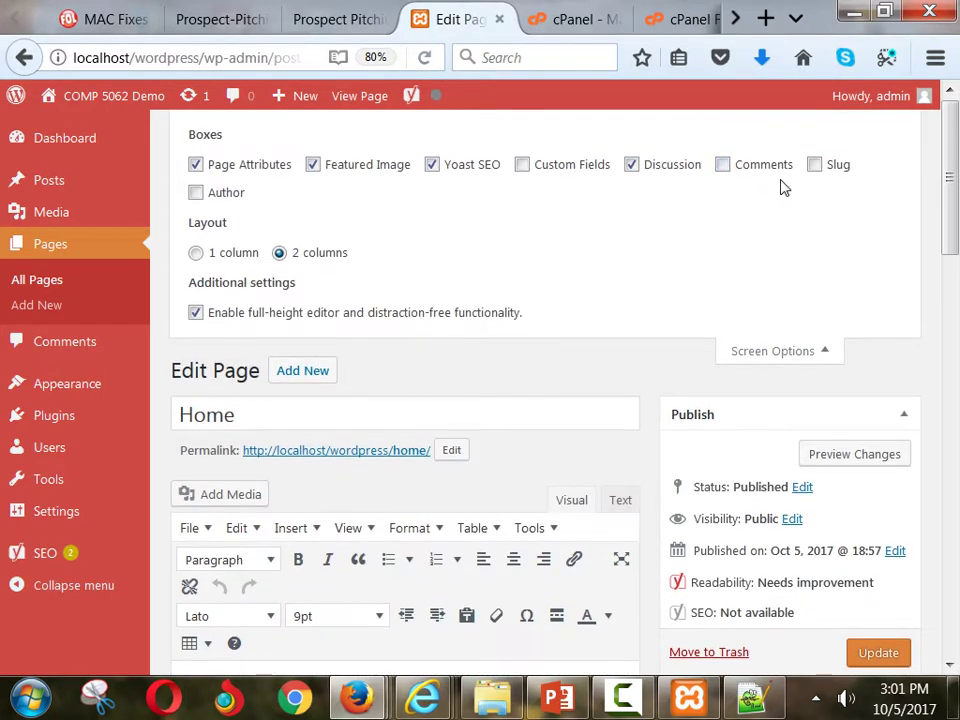
left_click(632, 166)
scroll(610, 400, "down", 15)
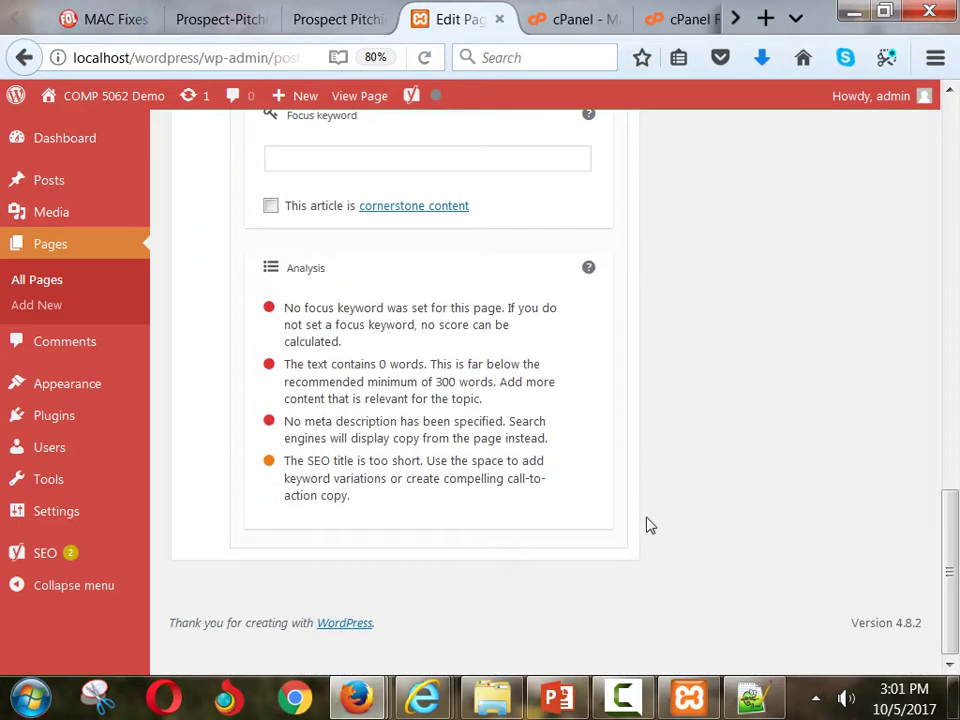
scroll(793, 480, "up", 15)
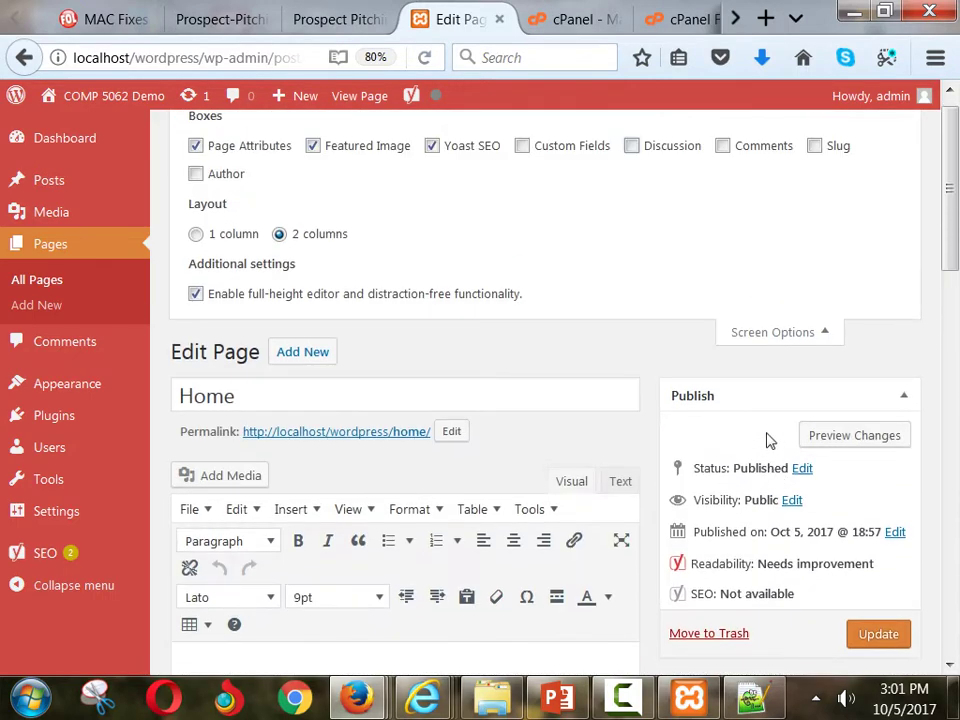
scroll(624, 347, "up", 1)
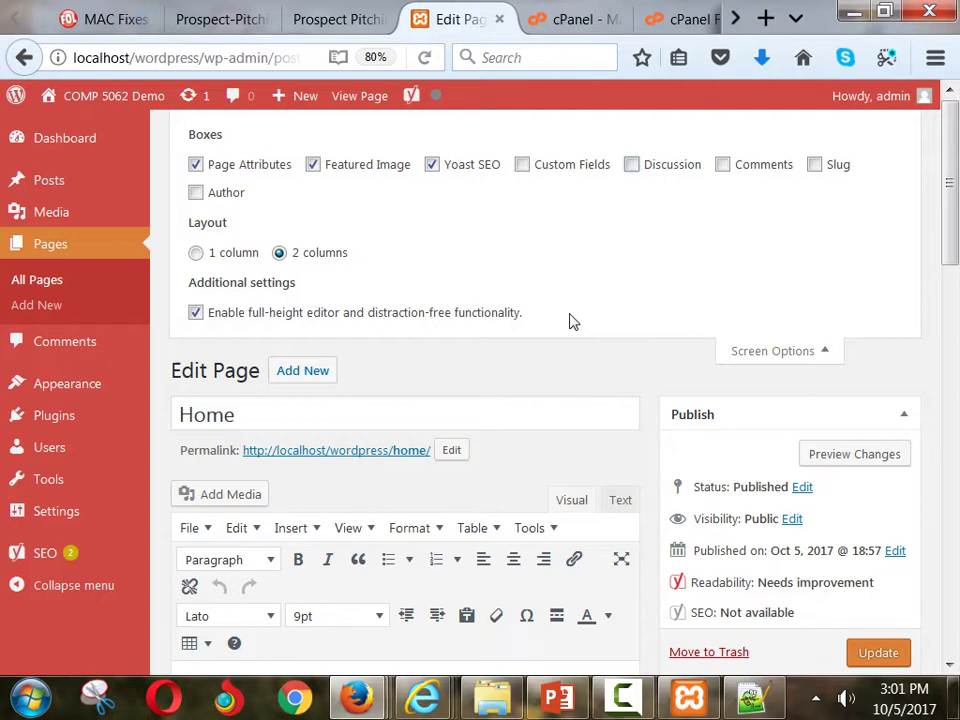
scroll(424, 279, "down", 7)
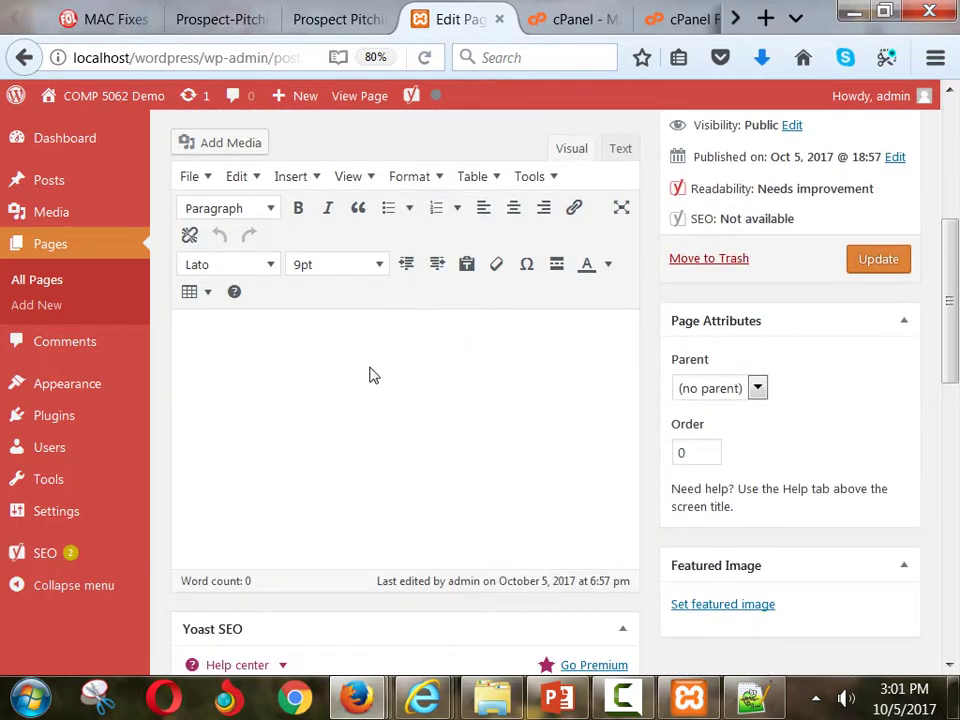
left_click(368, 348)
Search Google for 'lorem ipsum' in a new browser tab.
left_click(765, 18)
type("lorem ipu")
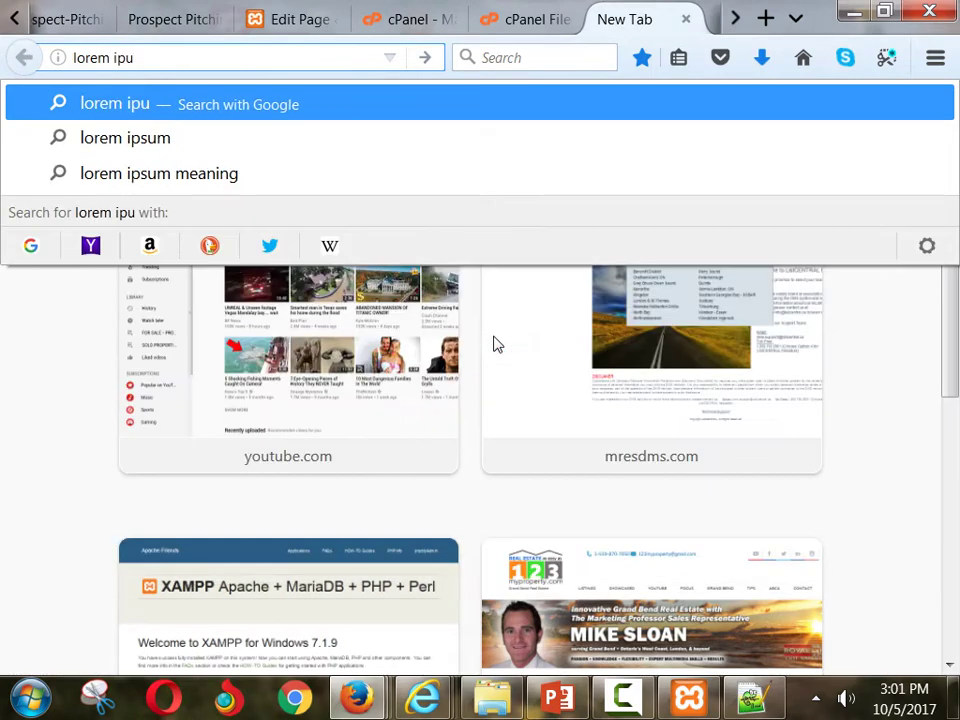
key("BackSpace")
type("sum")
key("Return")
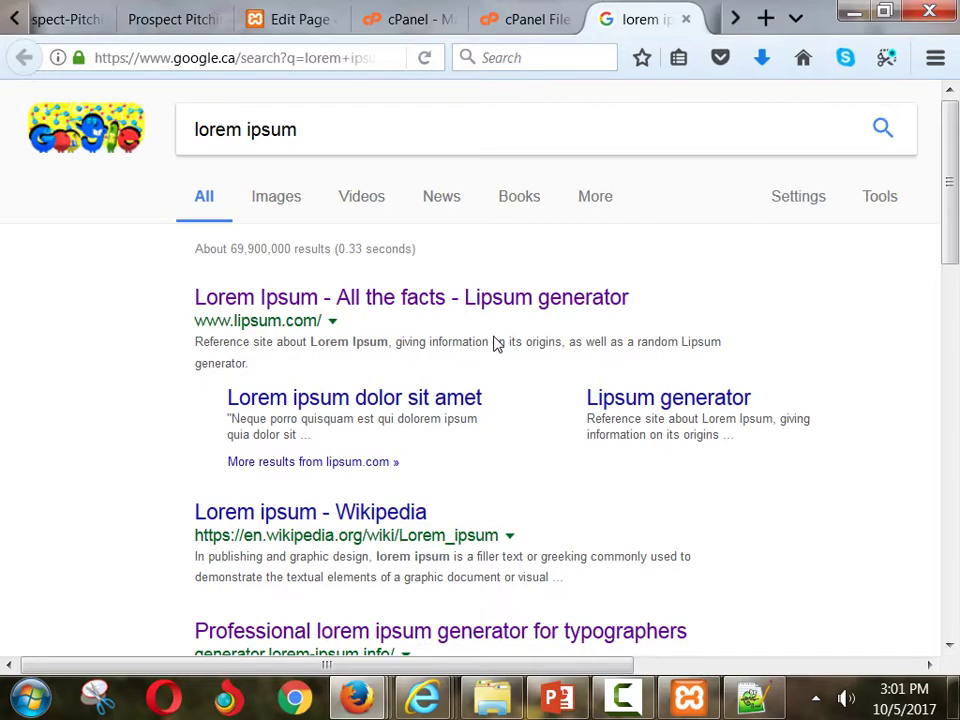
Generate five Lorem Ipsum paragraphs on lipsum.com.
left_click(424, 300)
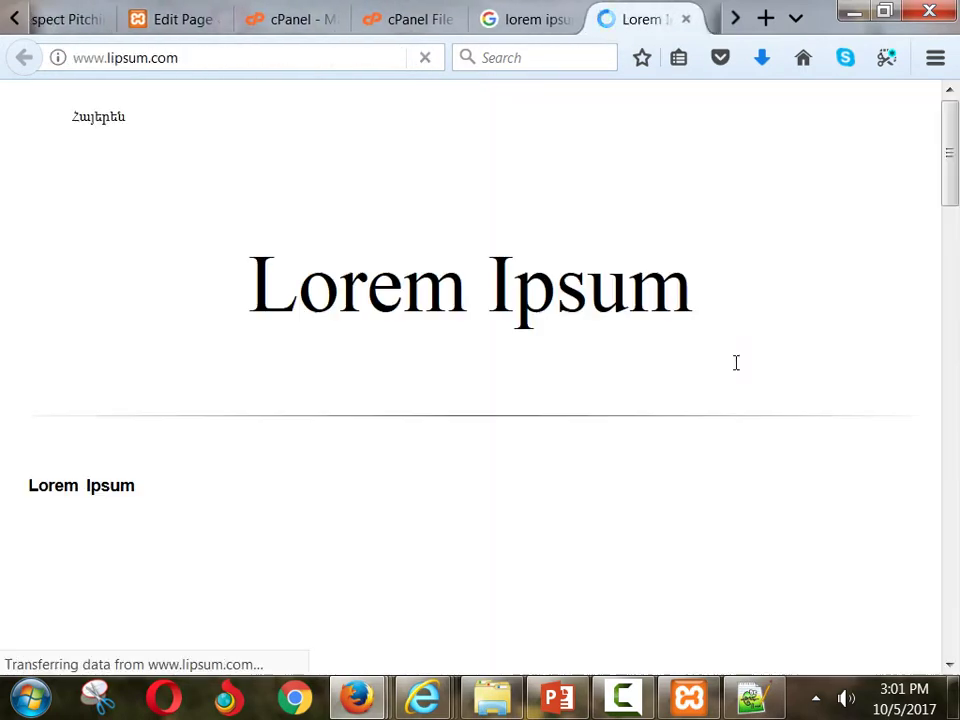
scroll(615, 342, "down", 8)
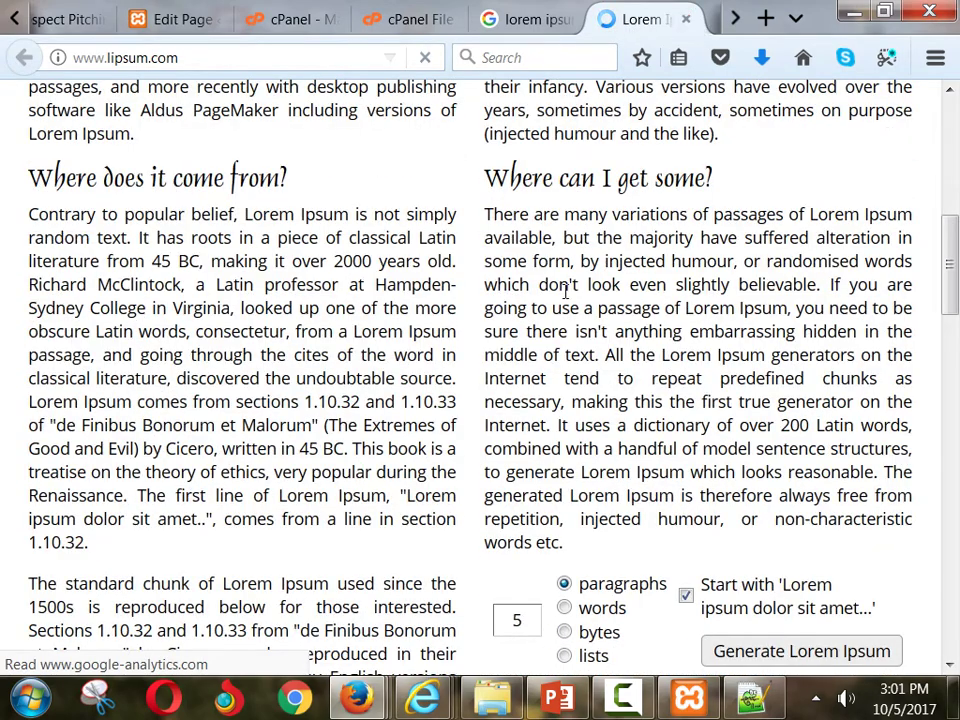
scroll(564, 295, "down", 4)
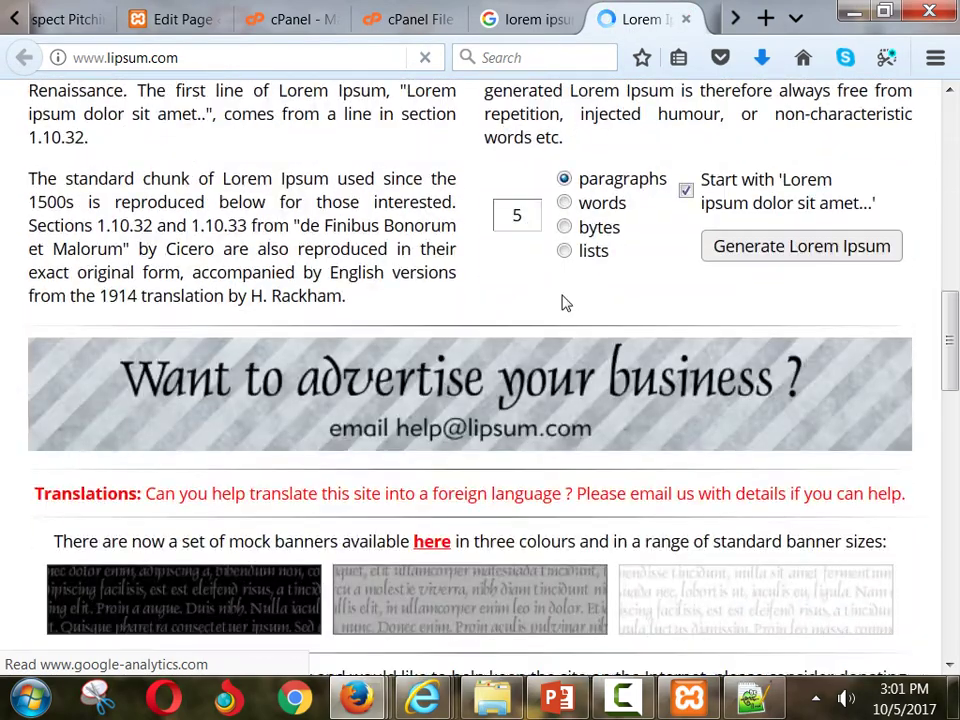
double_click(524, 215)
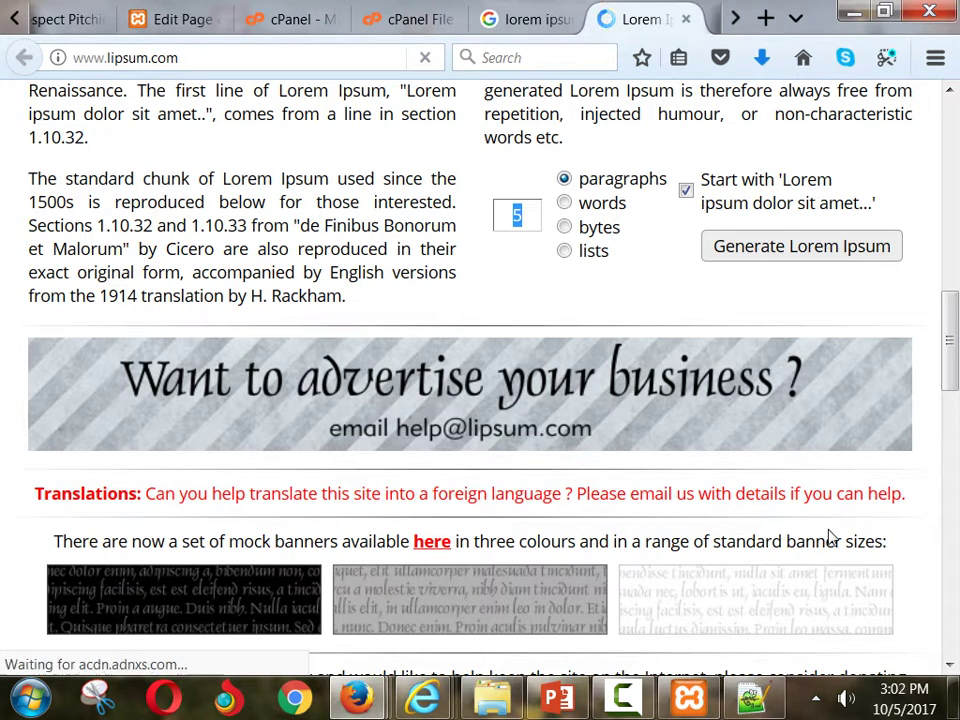
scroll(835, 535, "up", 2)
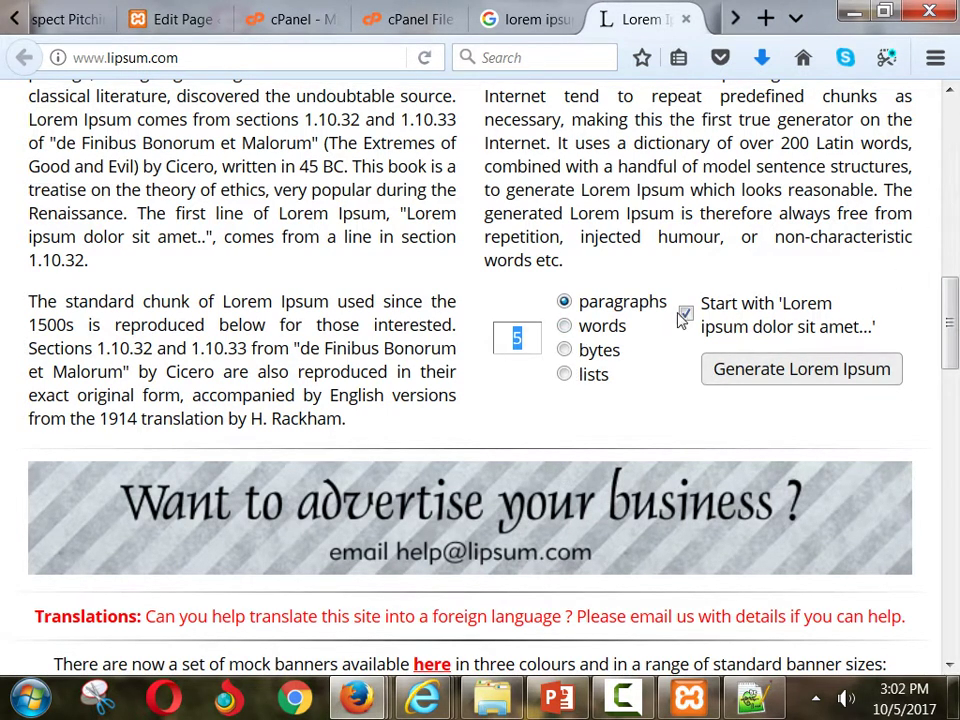
left_click(800, 369)
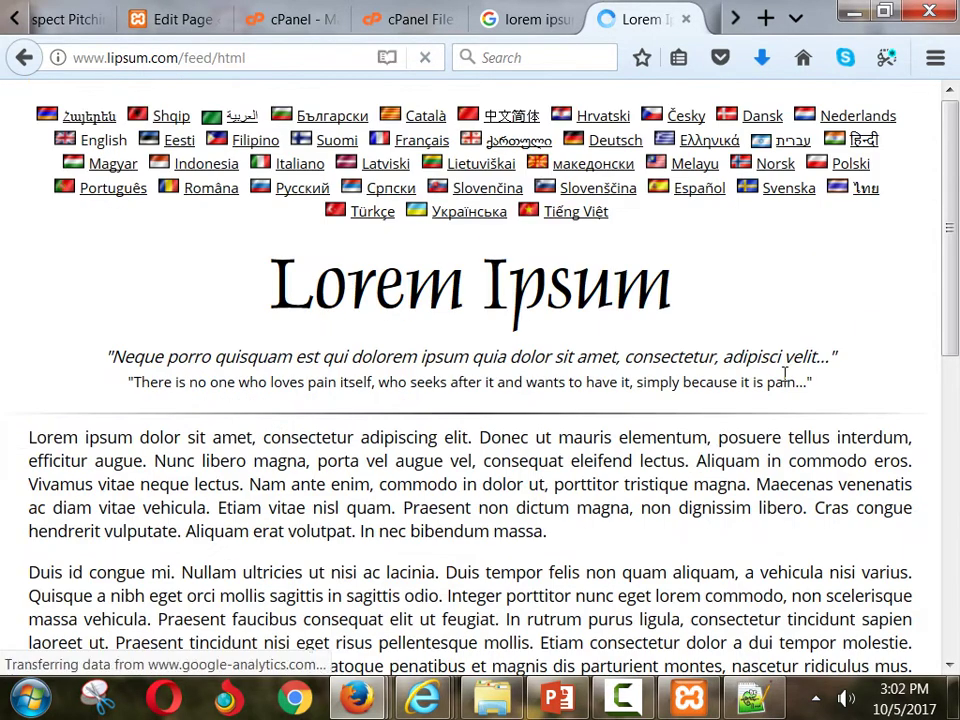
Copy the first two generated paragraphs and return to the WordPress page editor.
scroll(110, 458, "down", 3)
scroll(110, 458, "down", 2)
left_click_drag(29, 133, 334, 398)
right_click(256, 306)
left_click(324, 319)
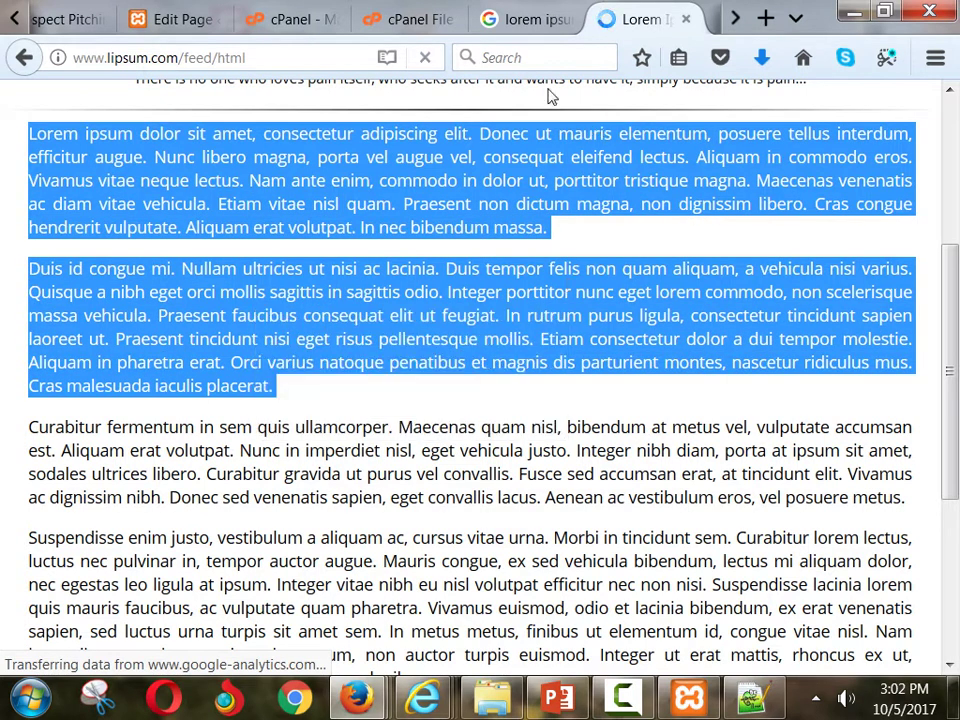
left_click(163, 20)
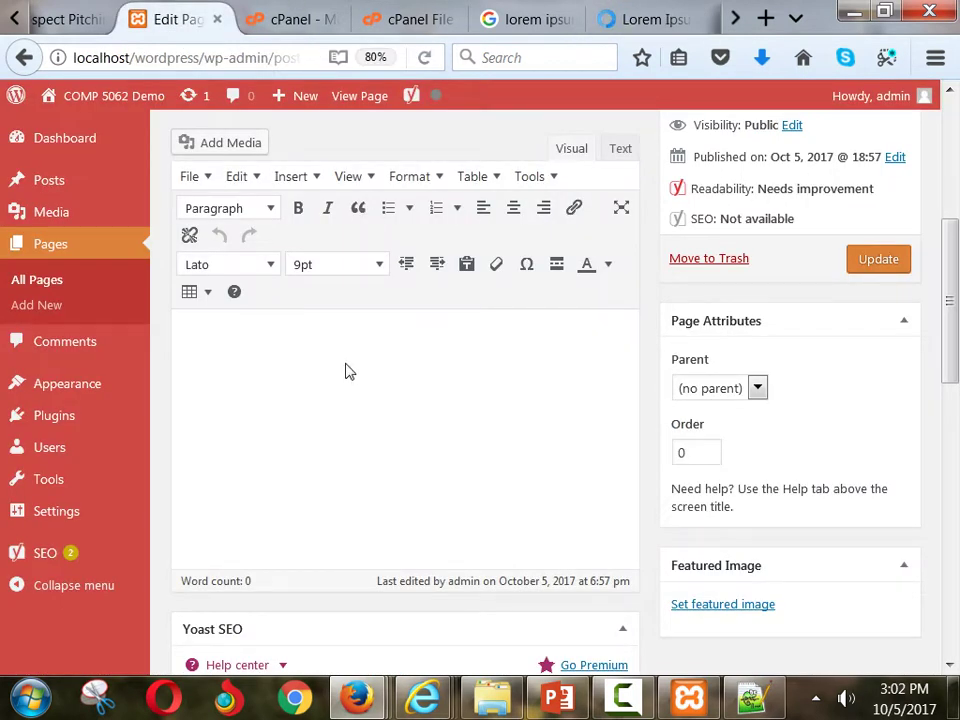
Paste the two Lorem Ipsum paragraphs with one blank line above and update the Home page.
key("ctrl+v")
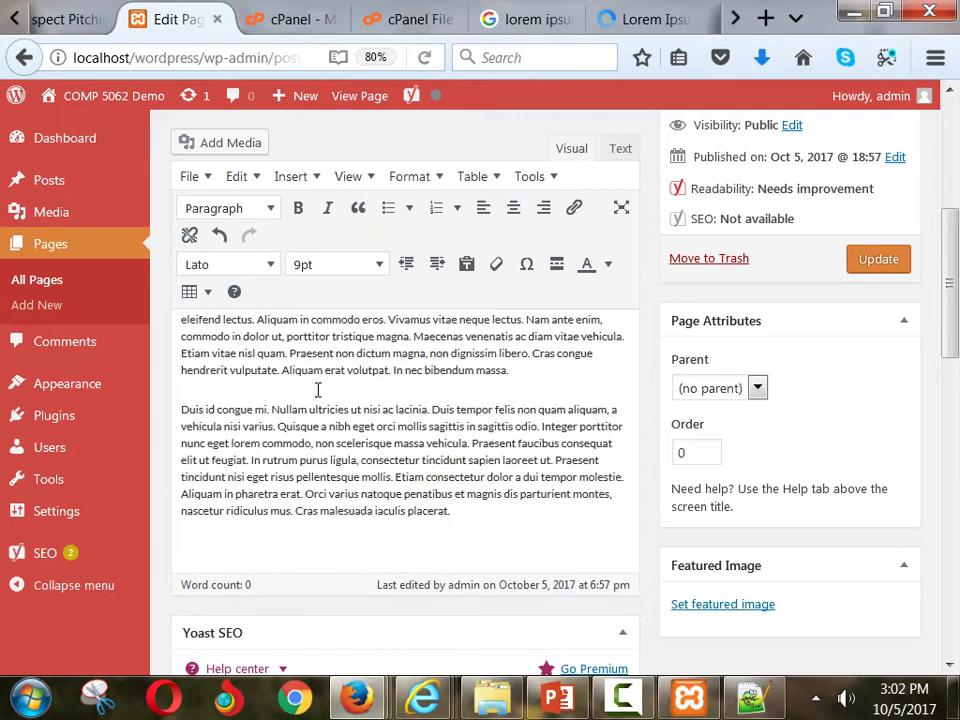
scroll(317, 390, "up", 1)
left_click(211, 415)
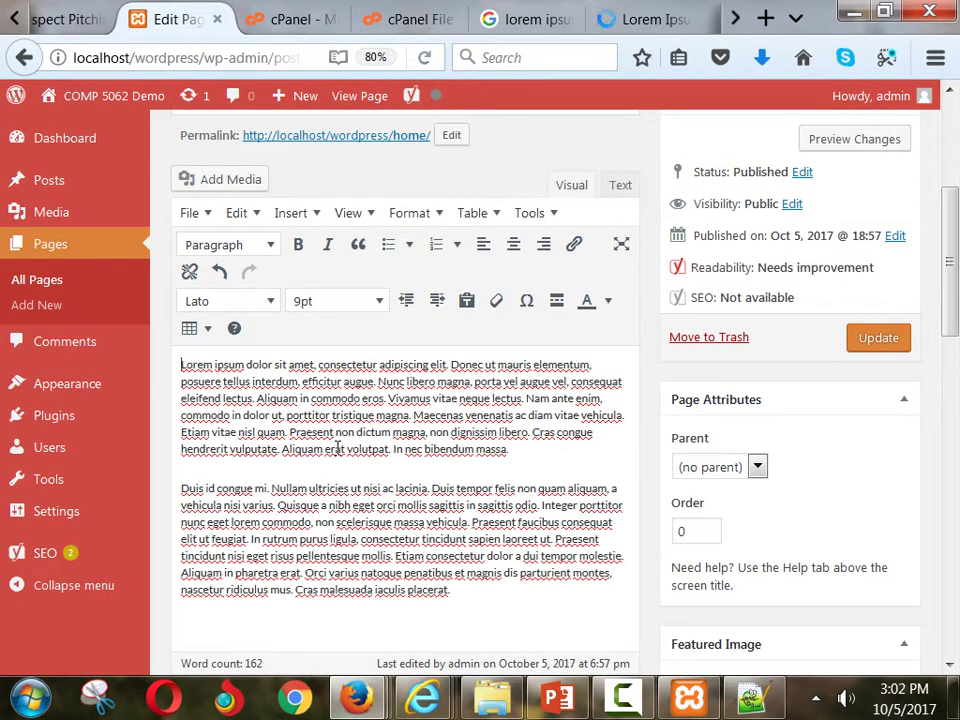
key("Return")
key("Return")
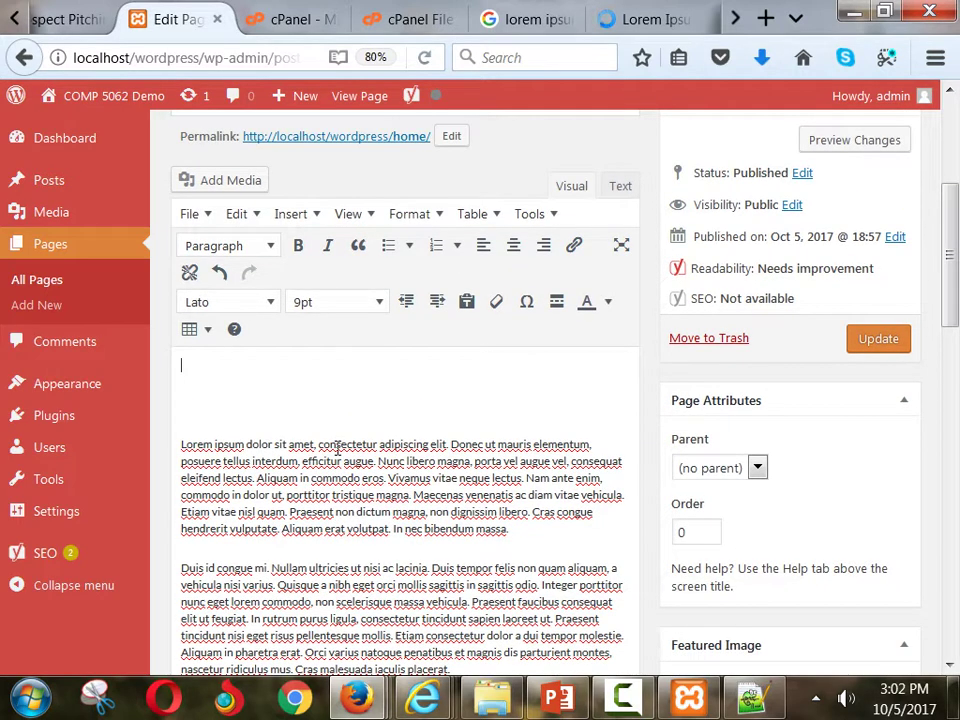
key("Delete")
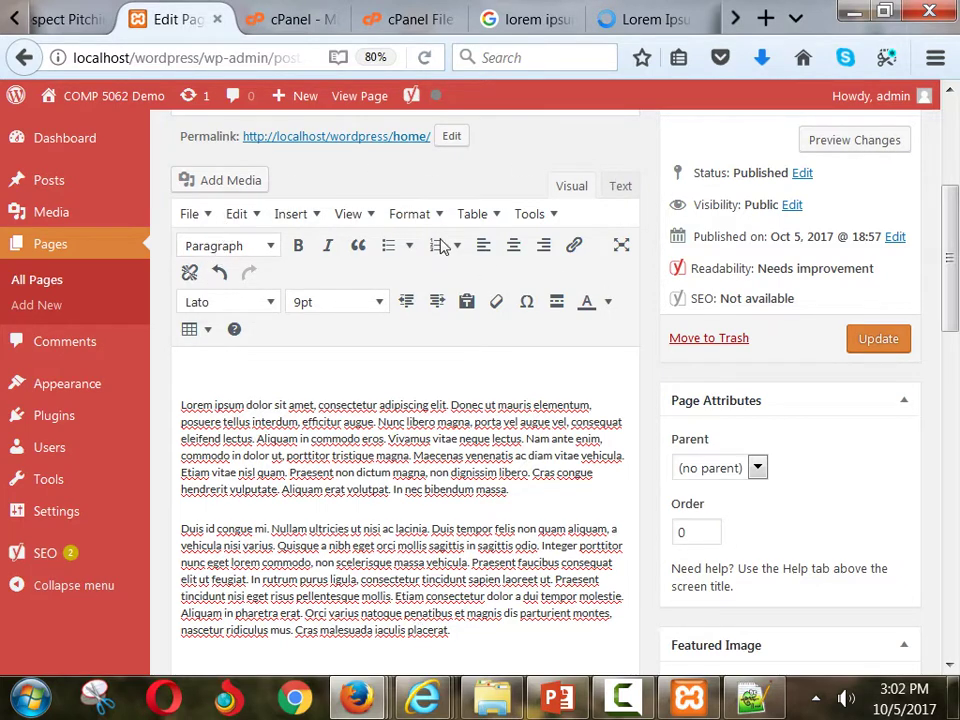
left_click(877, 339)
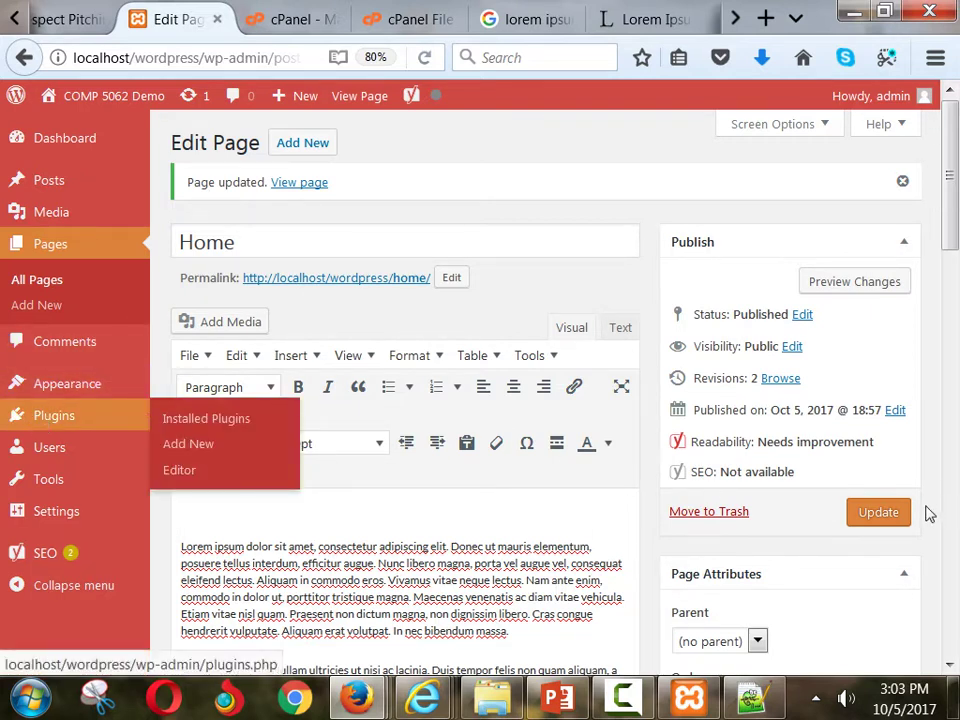
Update the page again, then search Add Plugins for 'tinymce', finding TinyMCE Advanced already active.
left_click(880, 512)
mouse_move(43, 418)
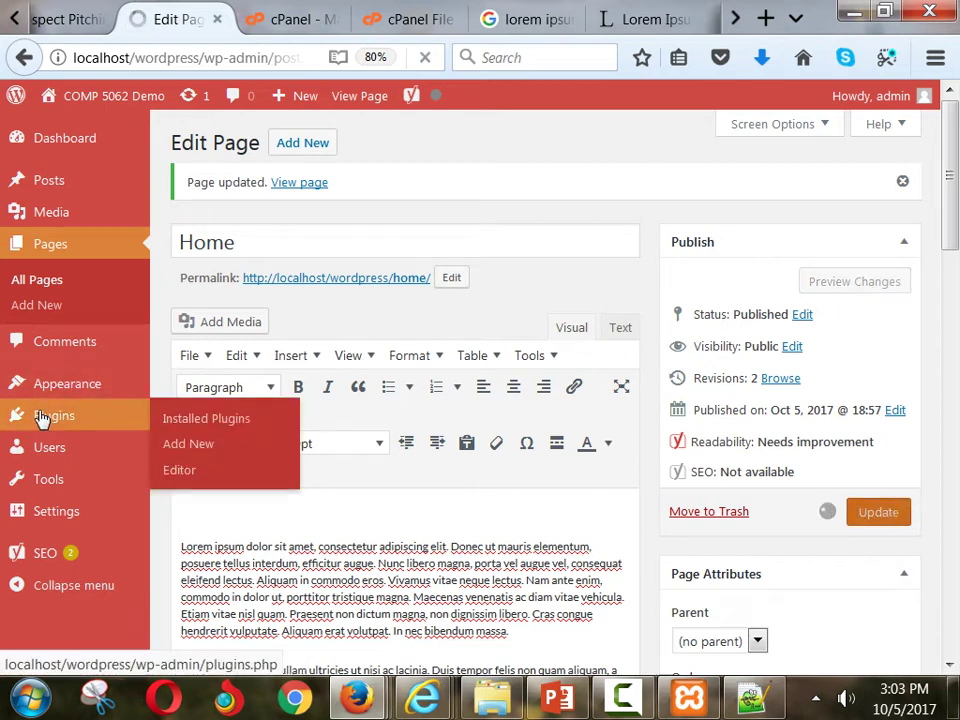
left_click(216, 424)
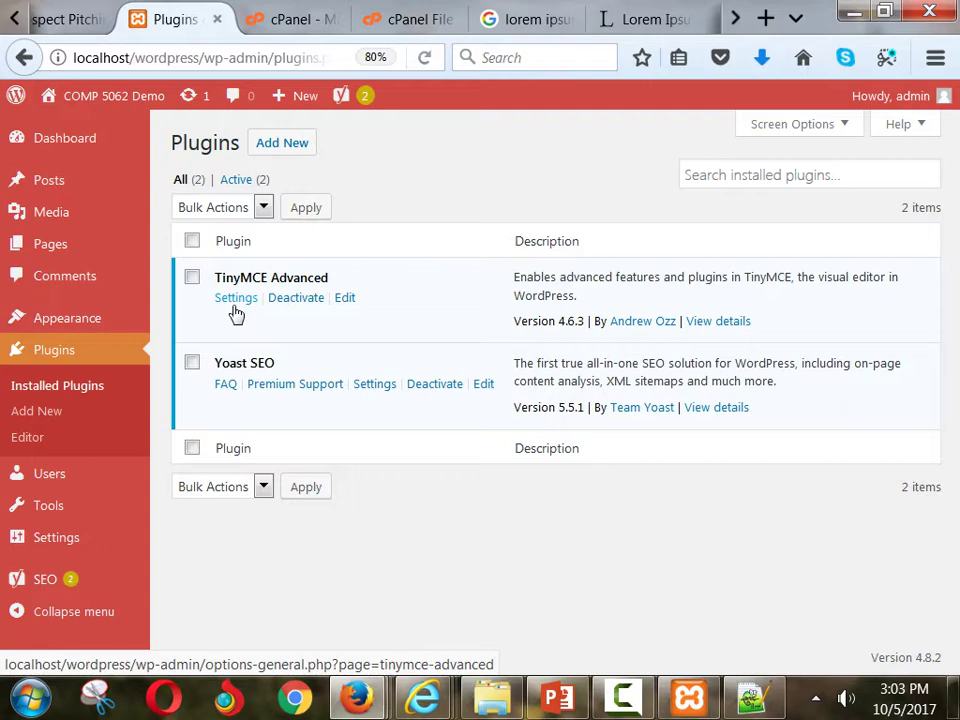
left_click(283, 143)
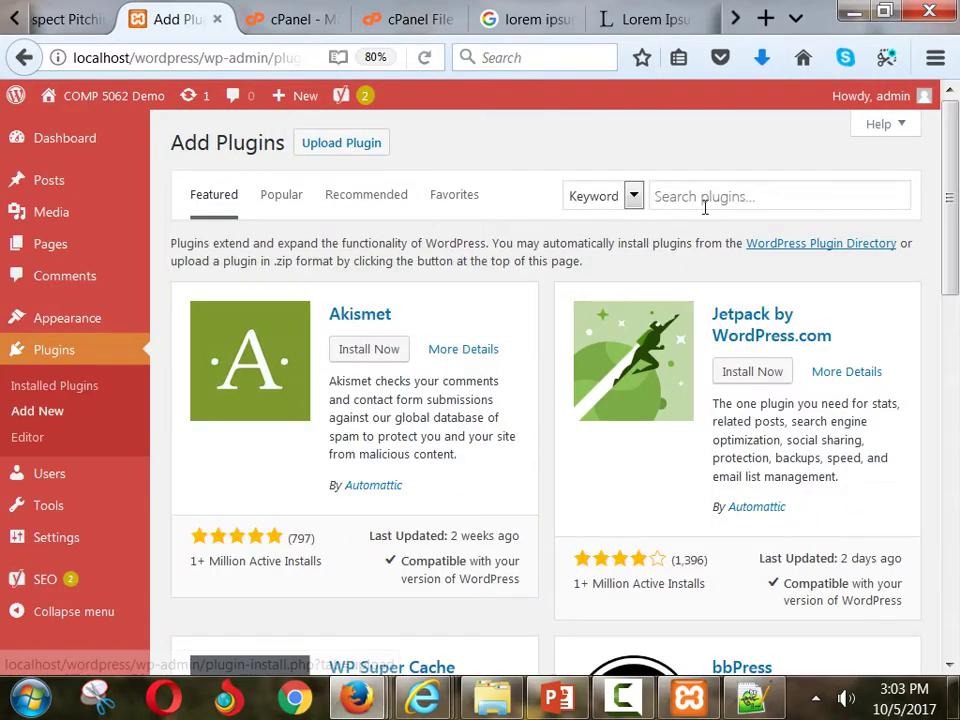
left_click(705, 201)
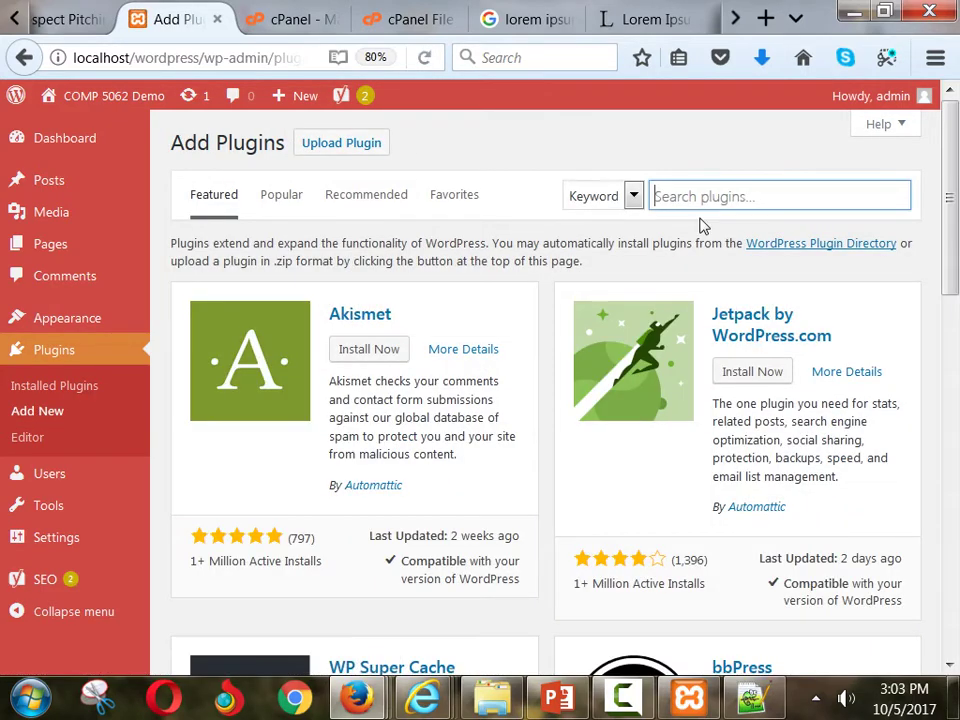
type("tinymce")
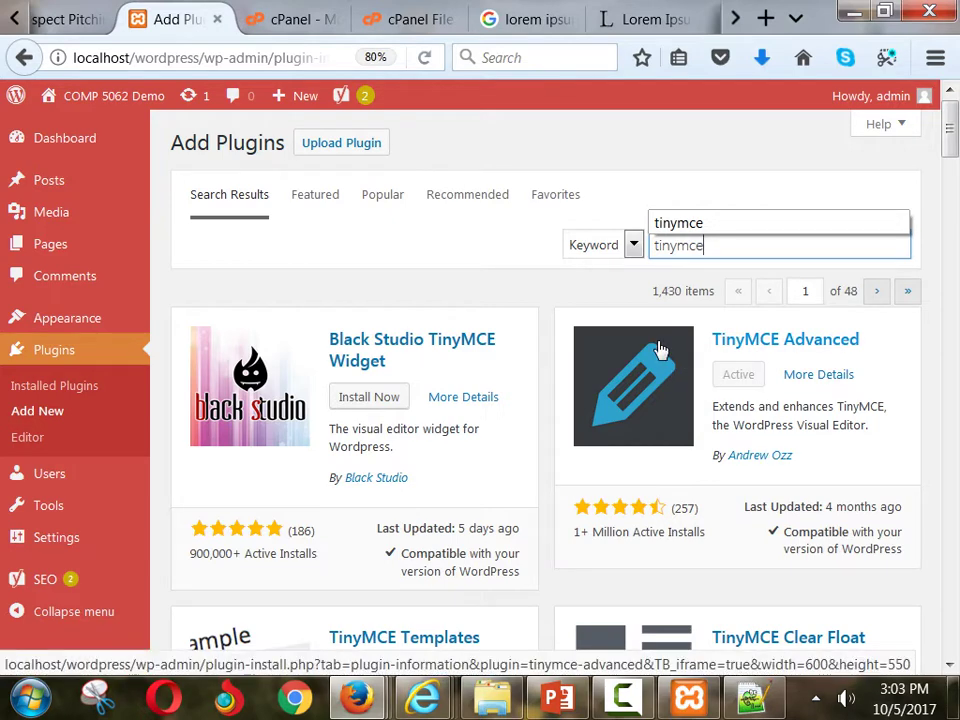
left_click(37, 250)
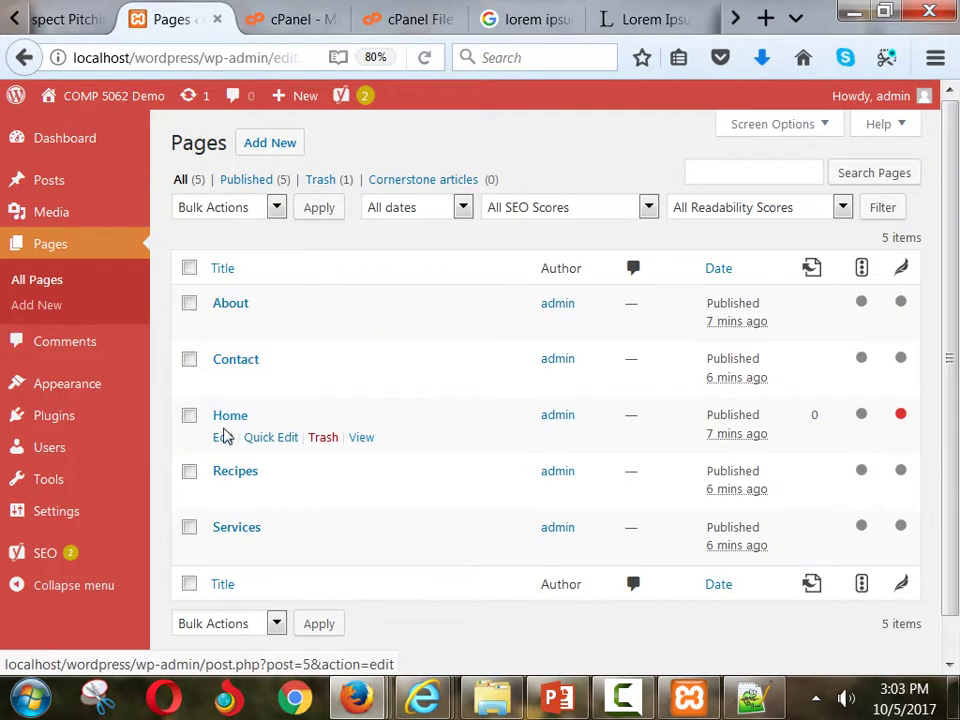
Add 'Best Weber BBQ in SW Ontario' on the Home page's first line as Heading 1.
left_click(223, 439)
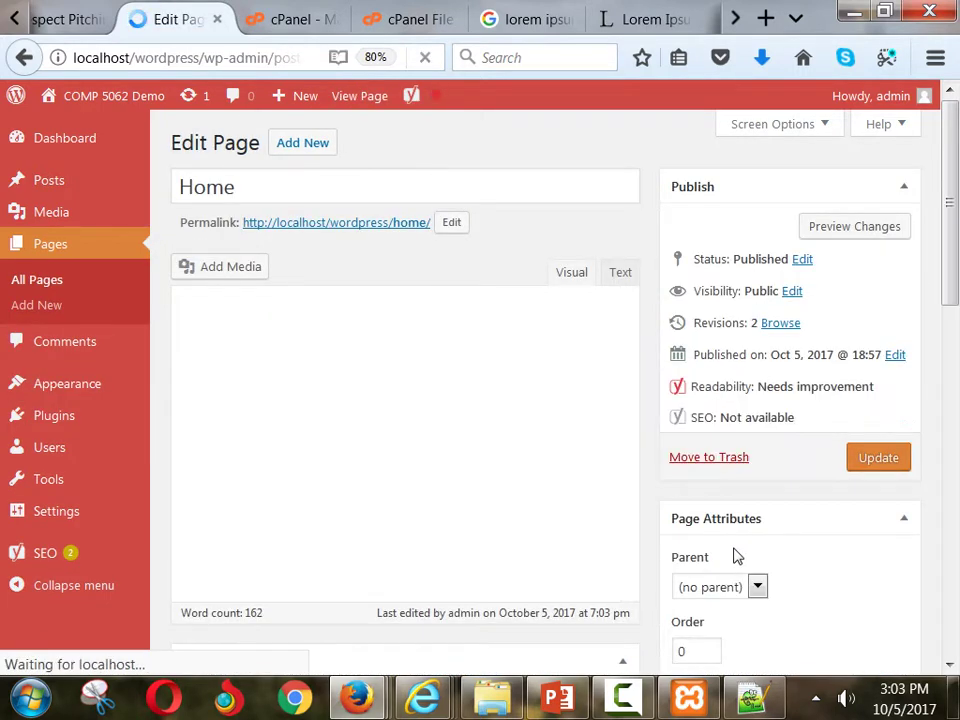
left_click(228, 467)
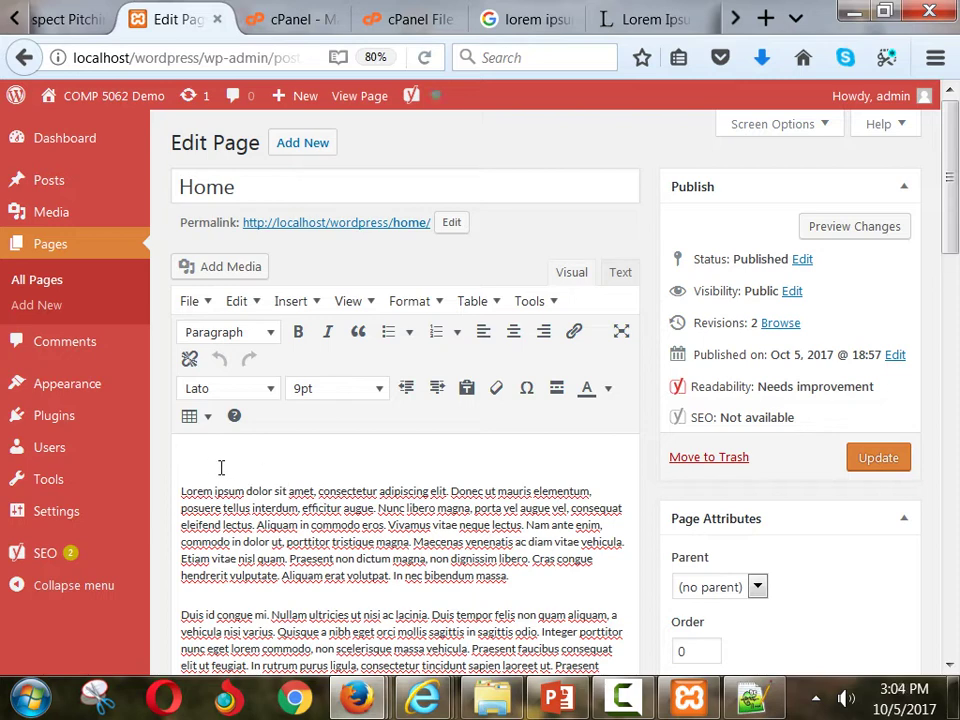
key("Delete")
key("Return")
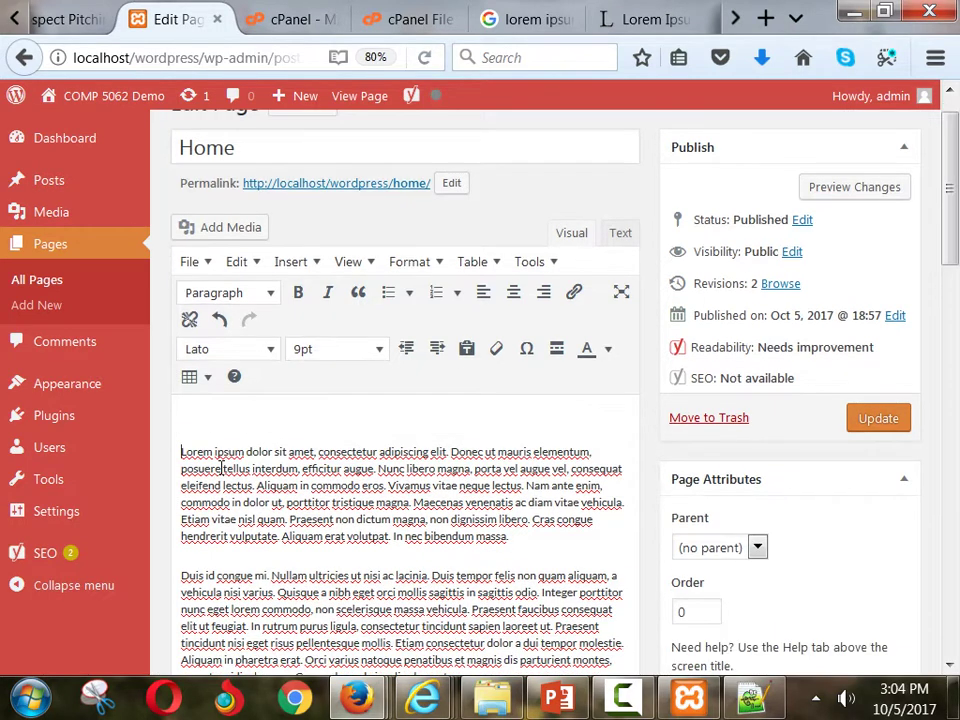
type("Beste Weber")
key("BackSpace")
key("BackSpace")
key("BackSpace")
key("BackSpace")
key("BackSpace")
key("BackSpace")
key("BackSpace")
type("Weber BBQ in")
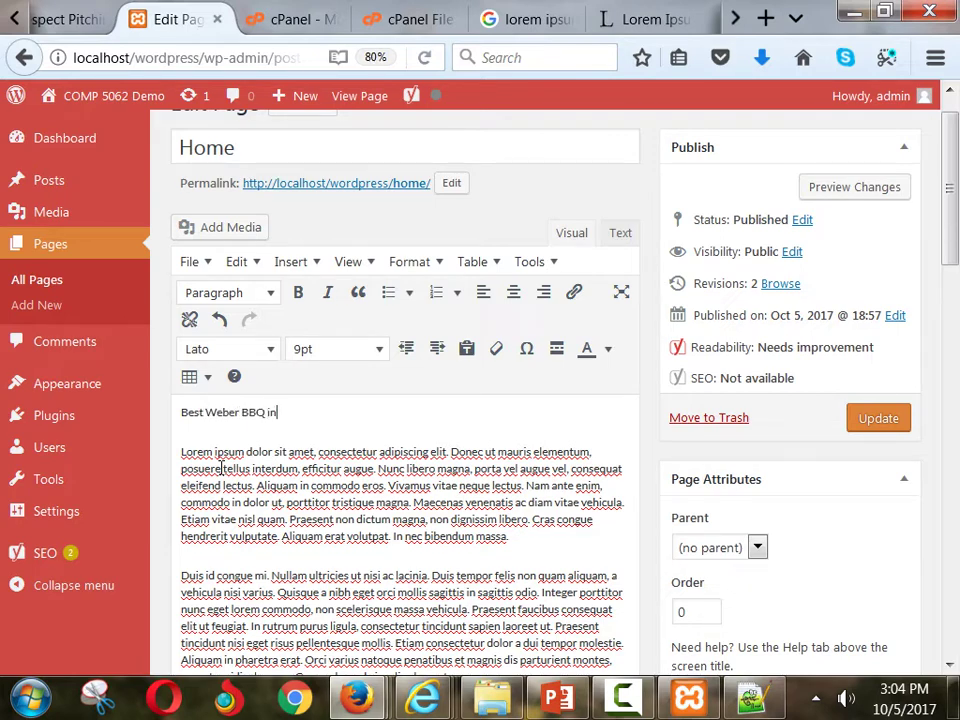
type(" SW Ontario")
left_click_drag(407, 418, 180, 413)
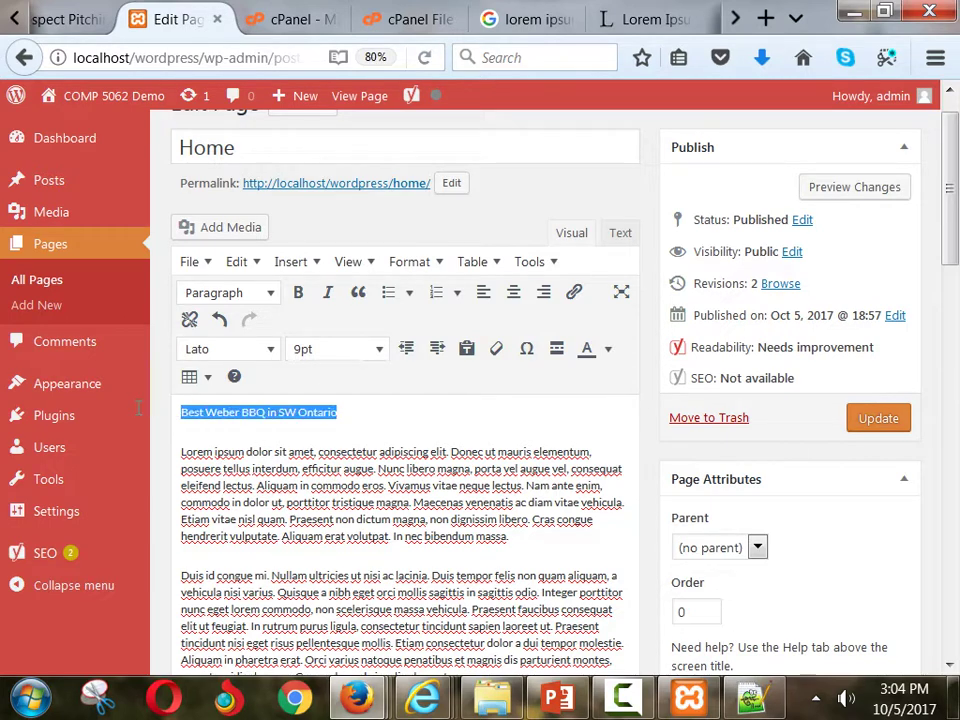
left_click(268, 296)
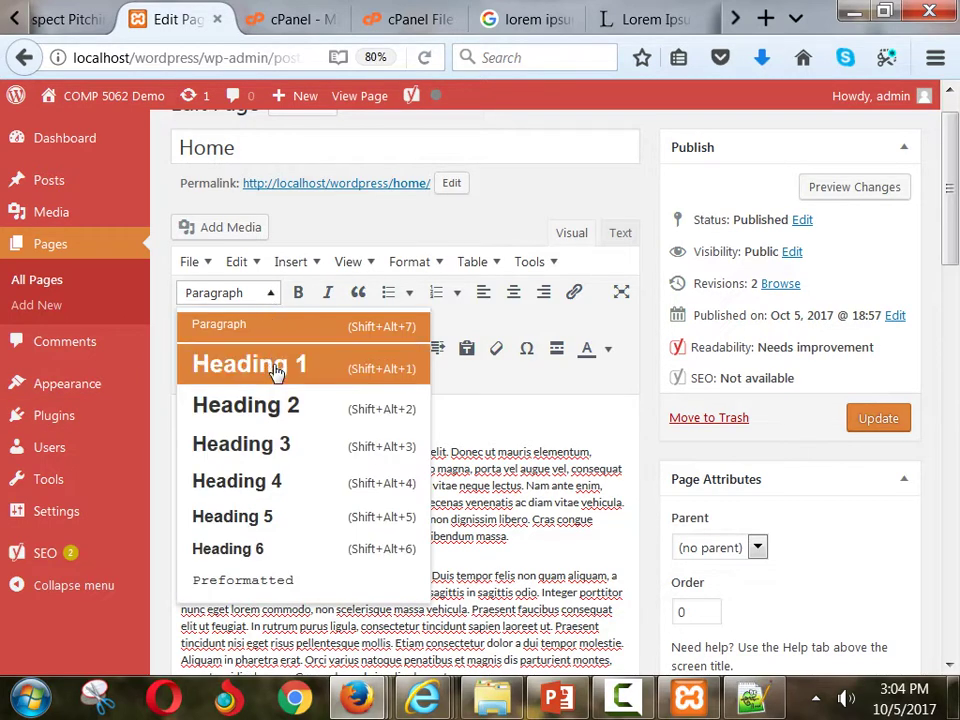
left_click(274, 369)
Insert 'Weber BBQ Accessories' after the first paragraph and format it as Heading 2.
left_click(219, 553)
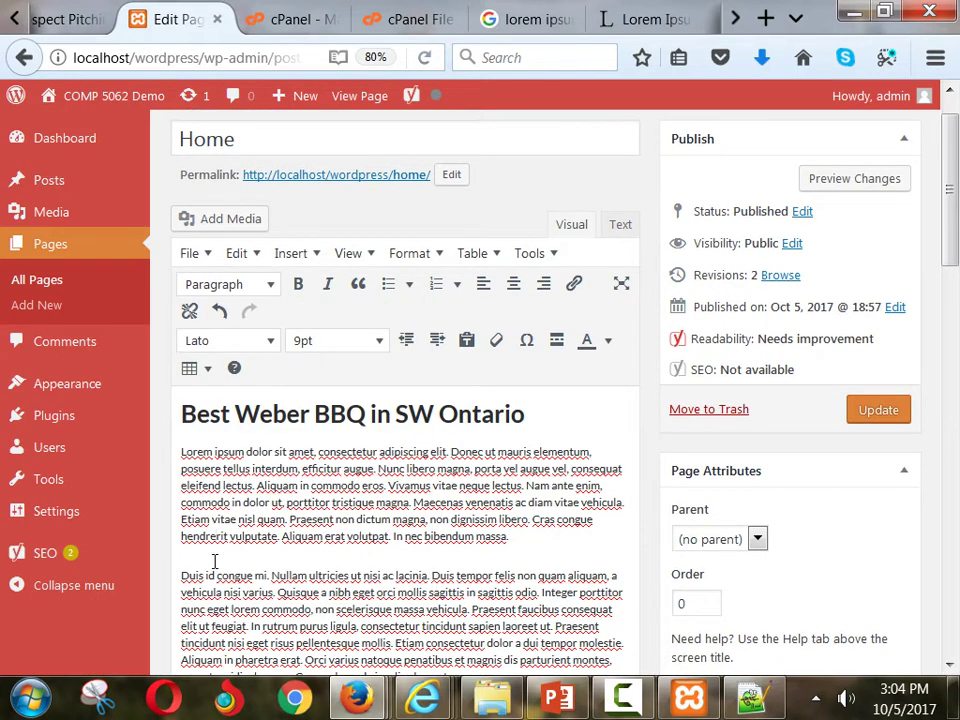
key("Return")
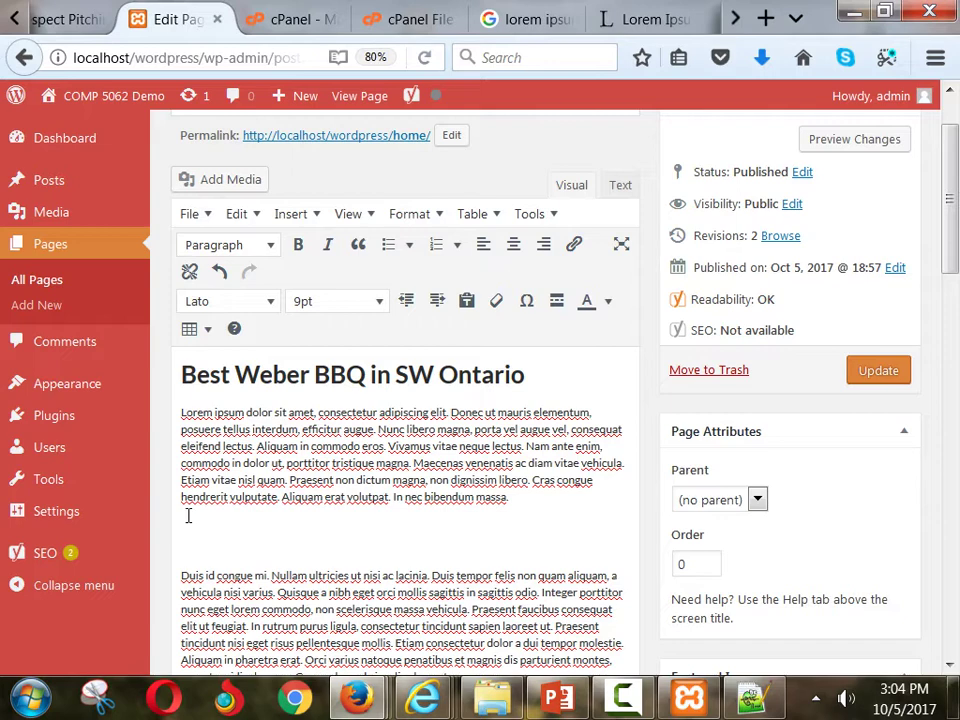
type("Weber BBQ")
type("Accessories")
key("ctrl+shift+Left")
key("ctrl+shift+Left")
key("ctrl+shift+Left")
key("ctrl+shift+Left")
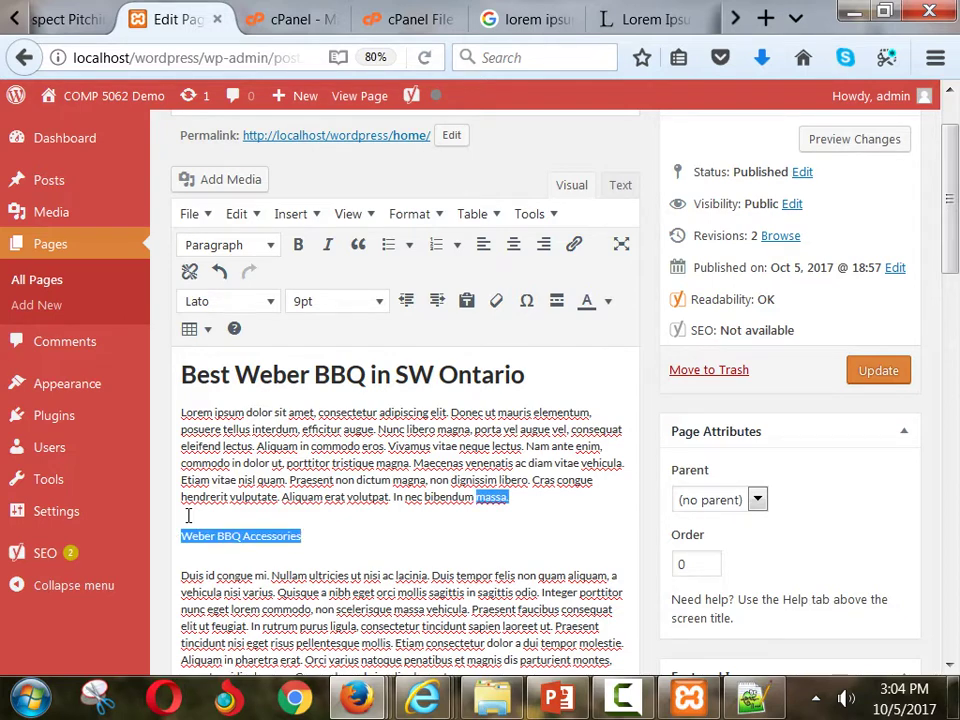
left_click_drag(301, 536, 181, 536)
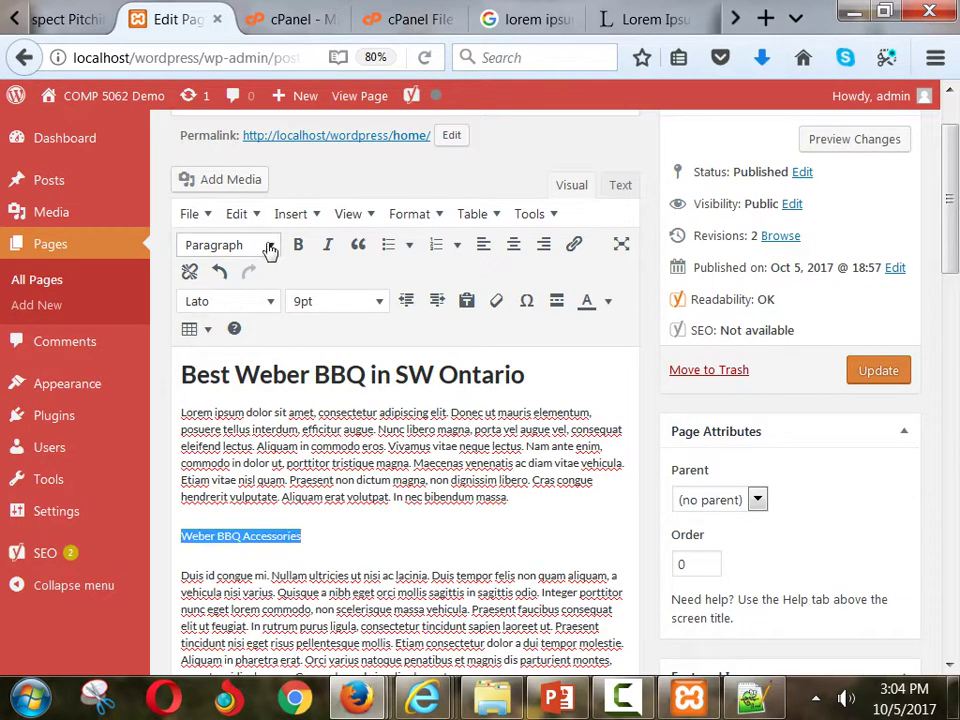
left_click(270, 250)
left_click(311, 360)
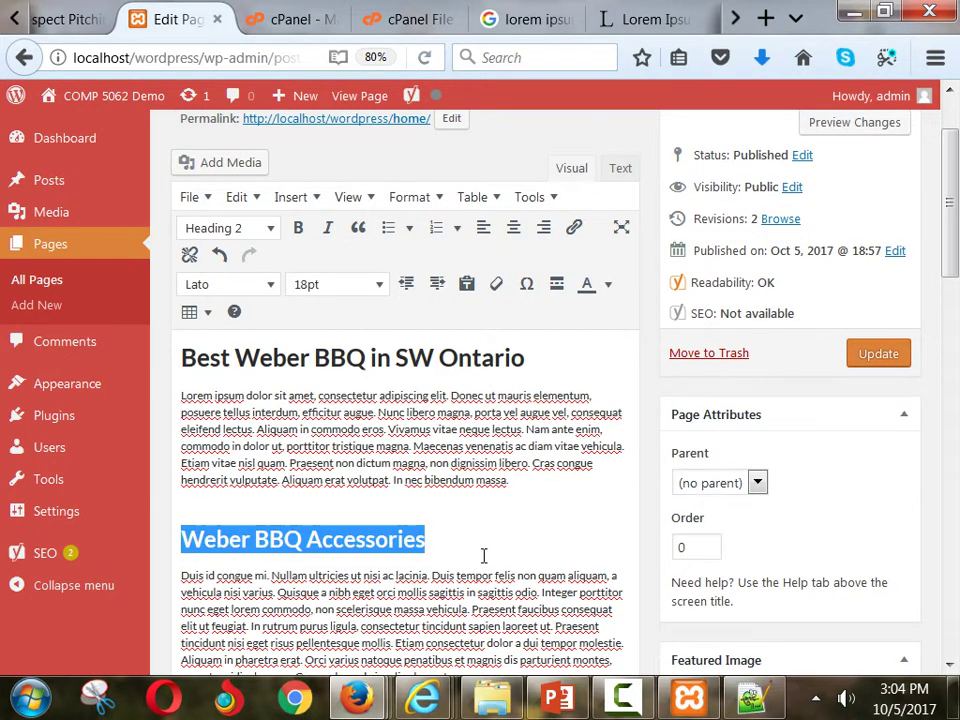
left_click(483, 556)
left_click(285, 510)
left_click(285, 510)
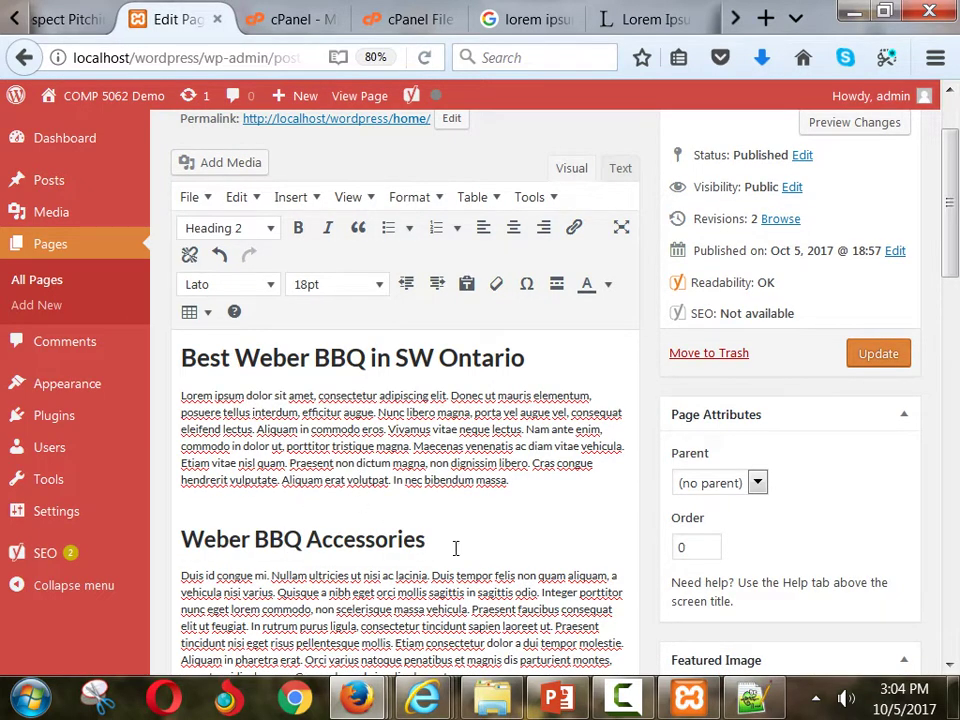
scroll(455, 548, "down", 3)
left_click(444, 499)
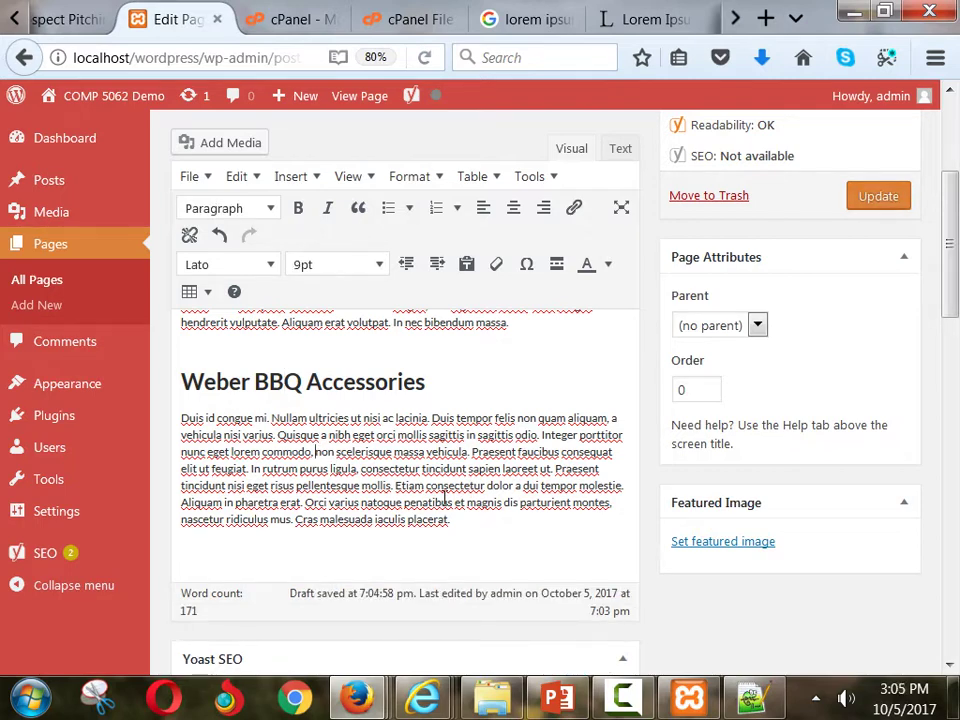
Search Google Images for 'weber bbq' and preview the red grill photo.
left_click(765, 18)
type("weber")
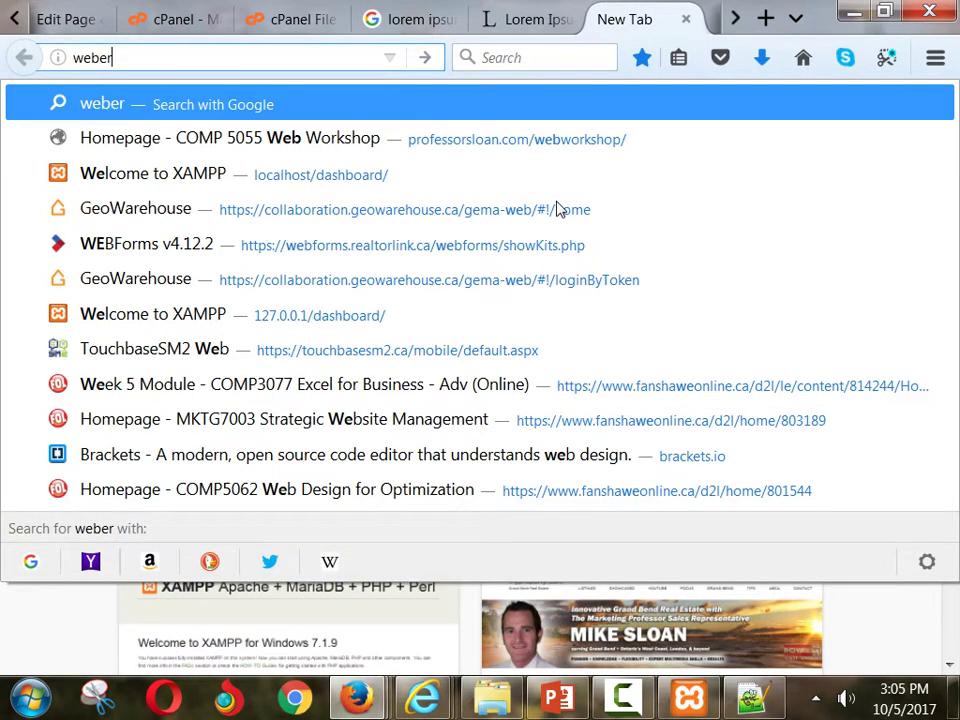
type(" bbq")
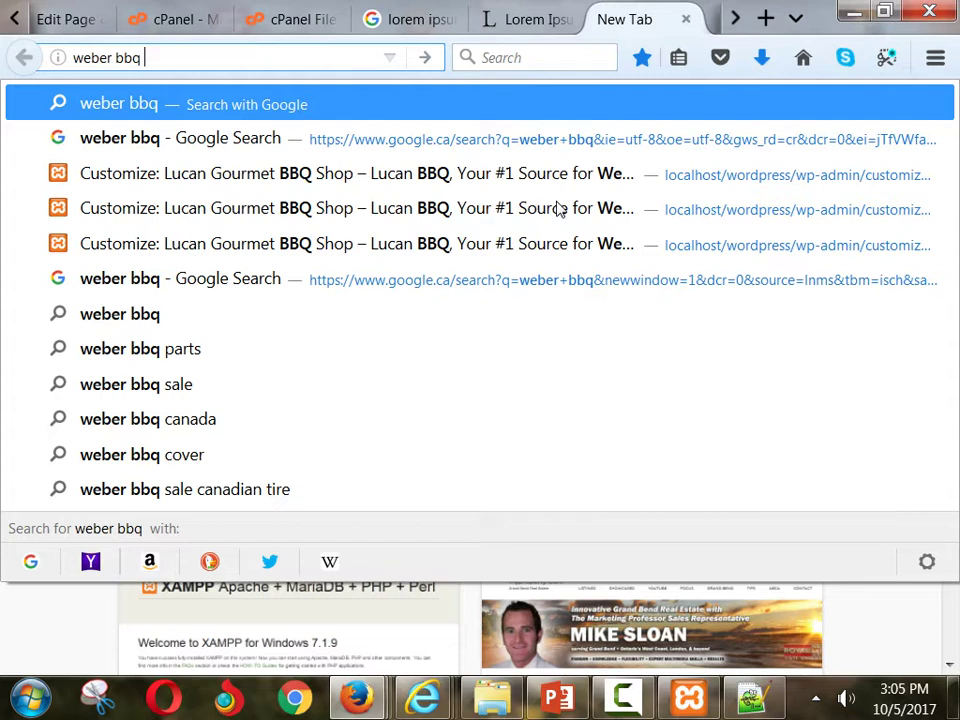
key("Return")
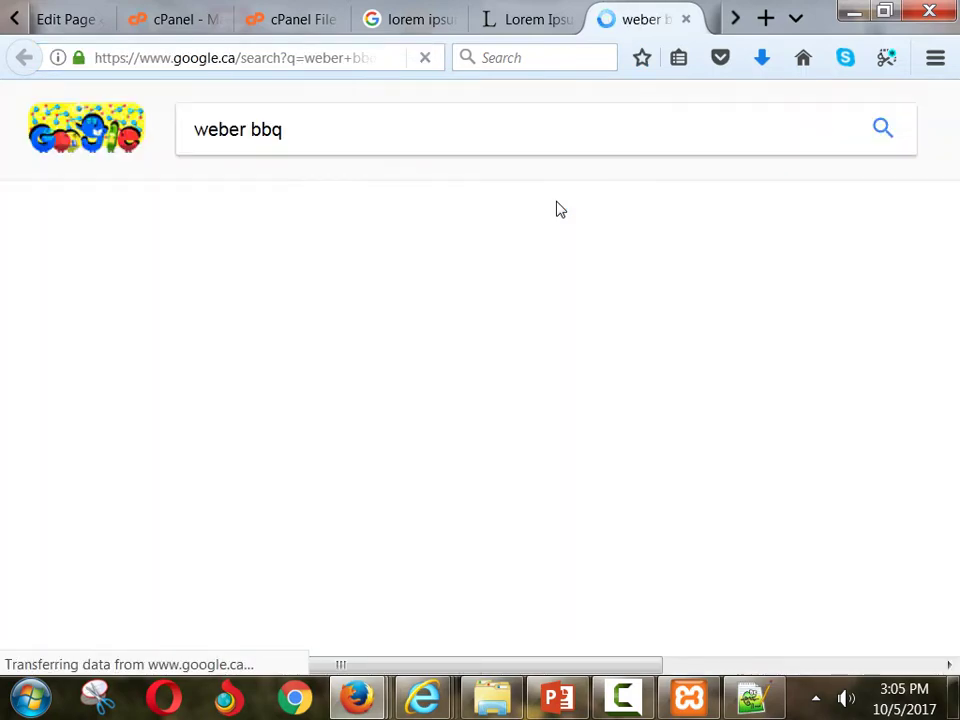
left_click(398, 197)
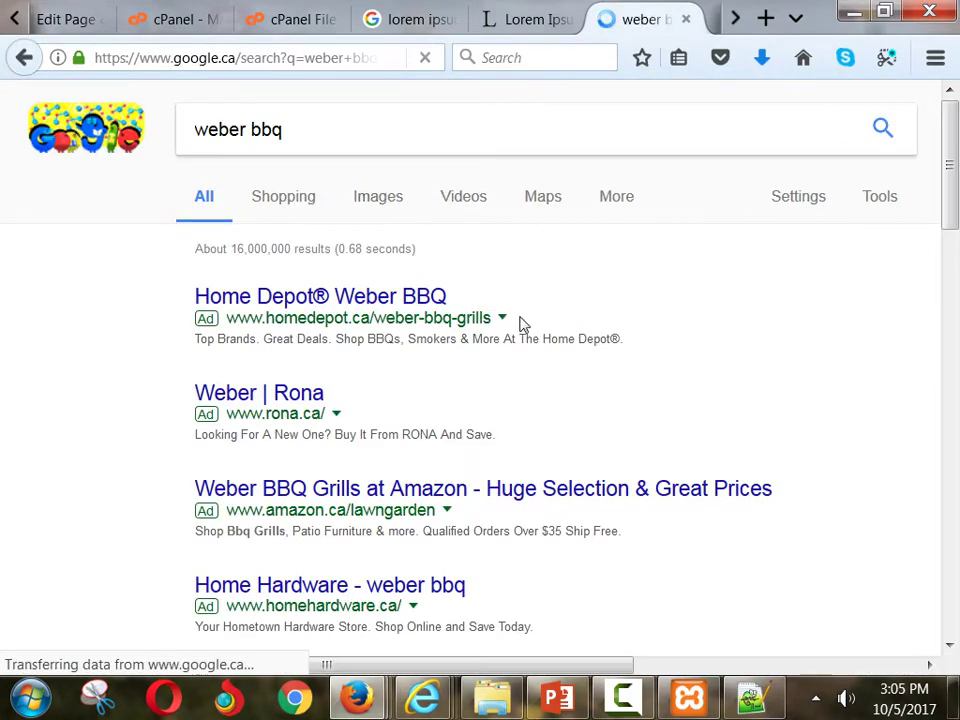
scroll(539, 298, "down", 2)
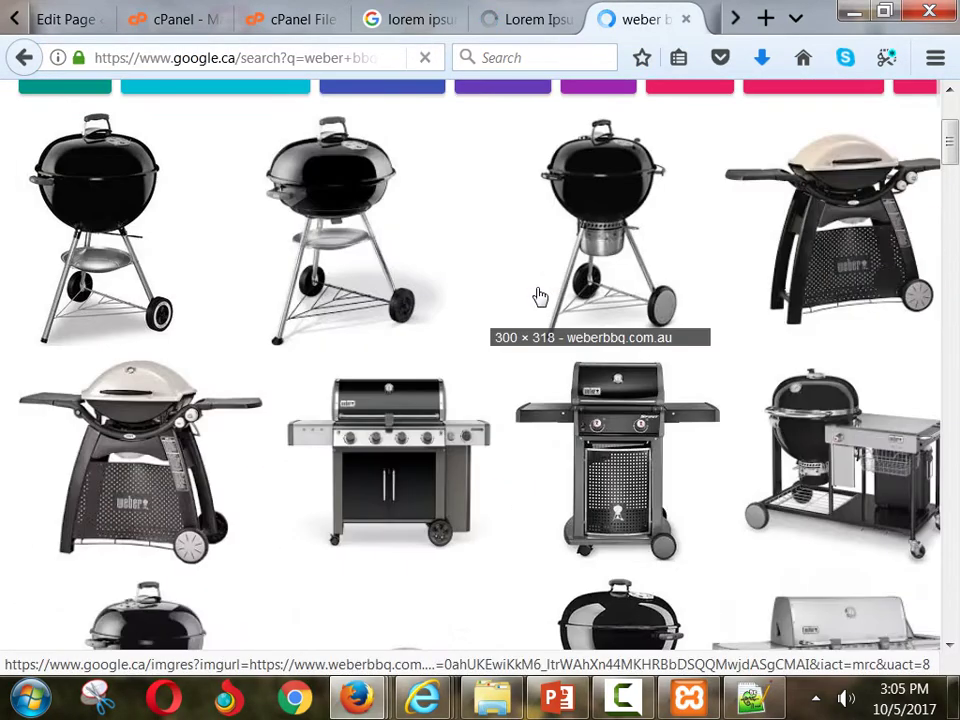
scroll(539, 298, "down", 3)
scroll(539, 298, "down", 2)
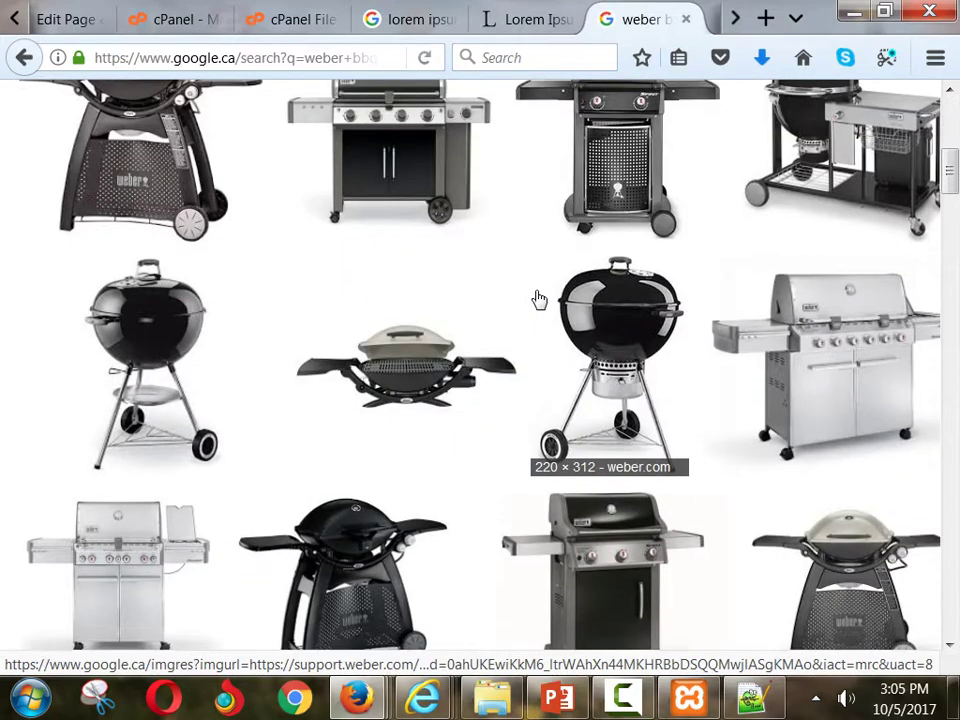
scroll(539, 298, "down", 3)
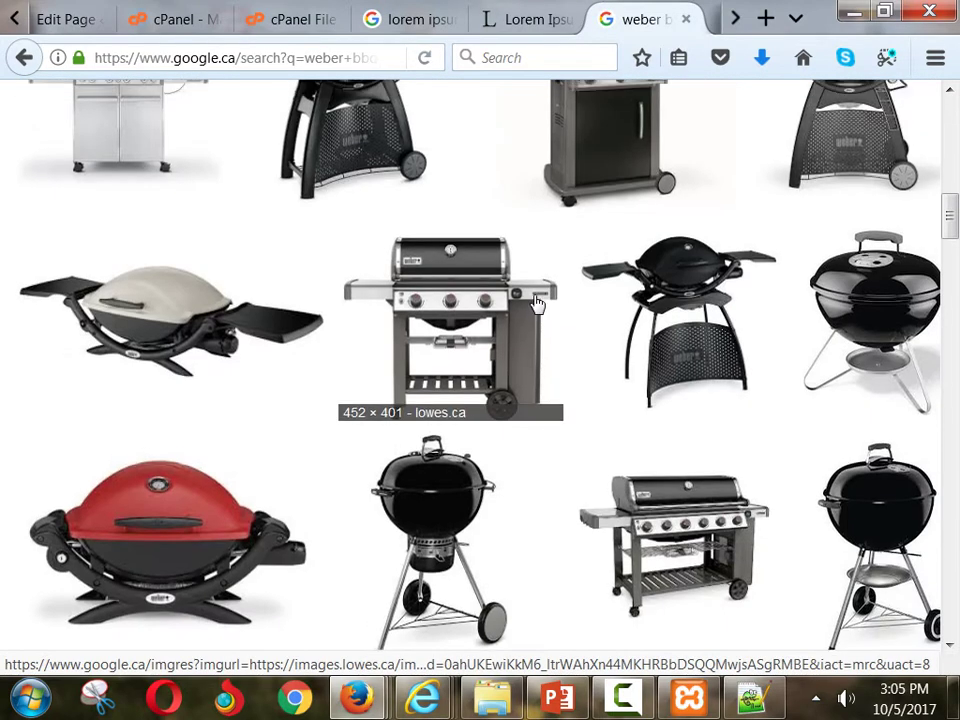
scroll(214, 428, "down", 2)
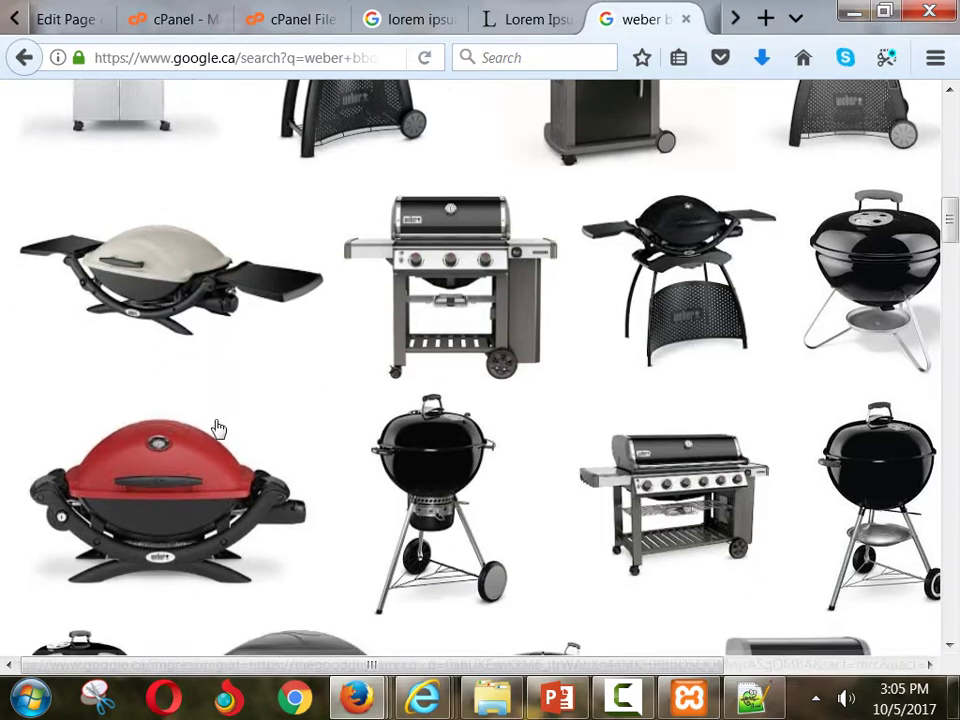
left_click(167, 404)
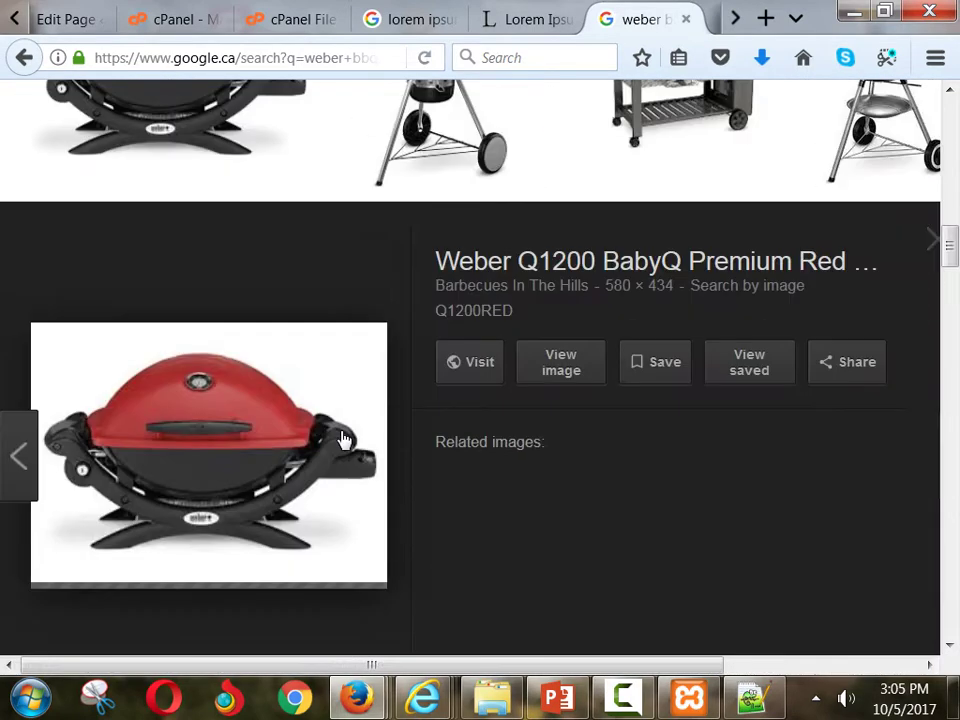
Save the grill image to the Desktop as weber-camp-BBQ.jpg.
right_click(229, 394)
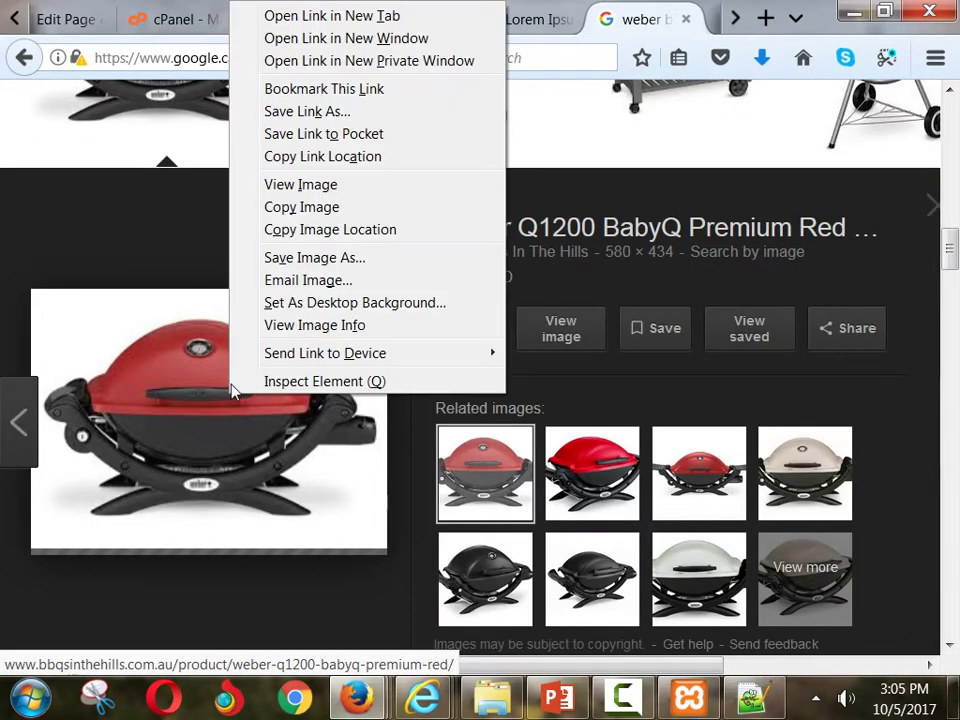
left_click(352, 262)
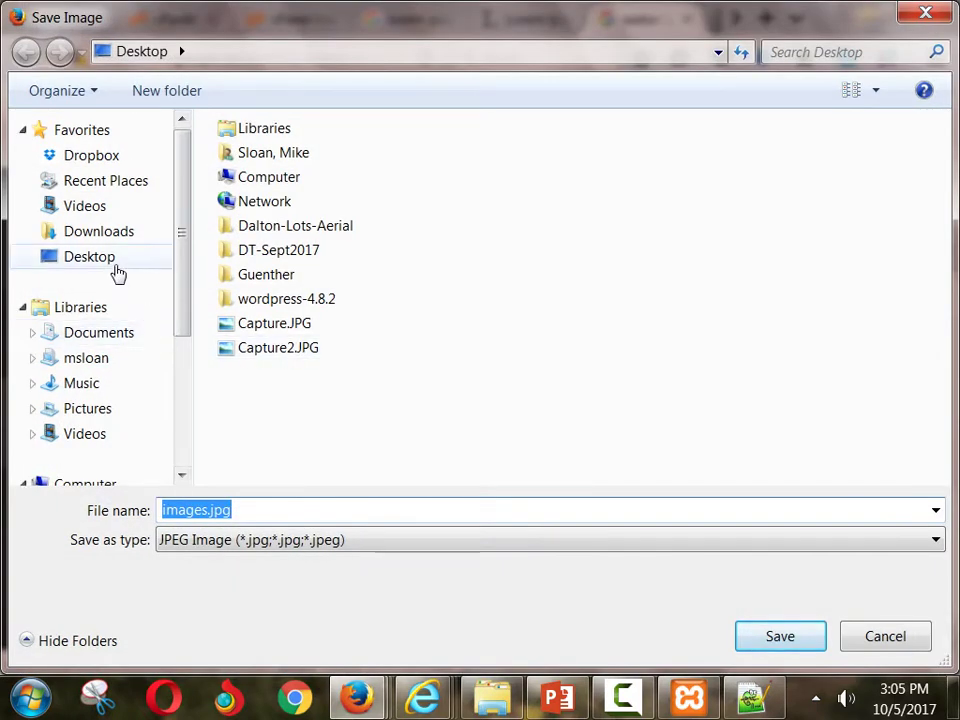
left_click(110, 260)
left_click(202, 512)
left_click(202, 512)
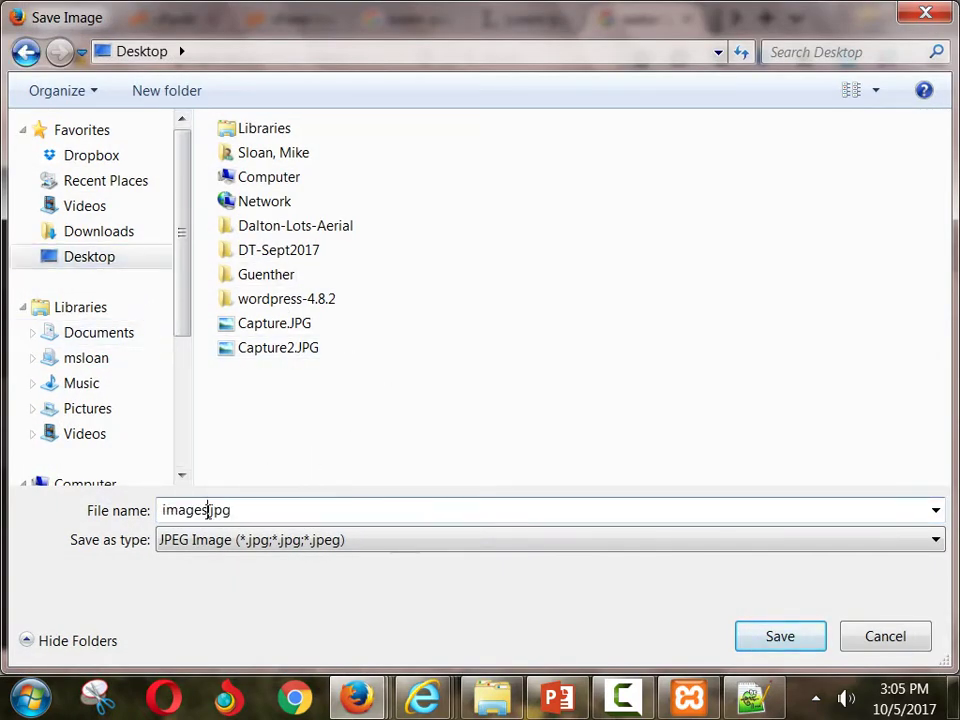
left_click_drag(202, 512, 96, 514)
type("weber")
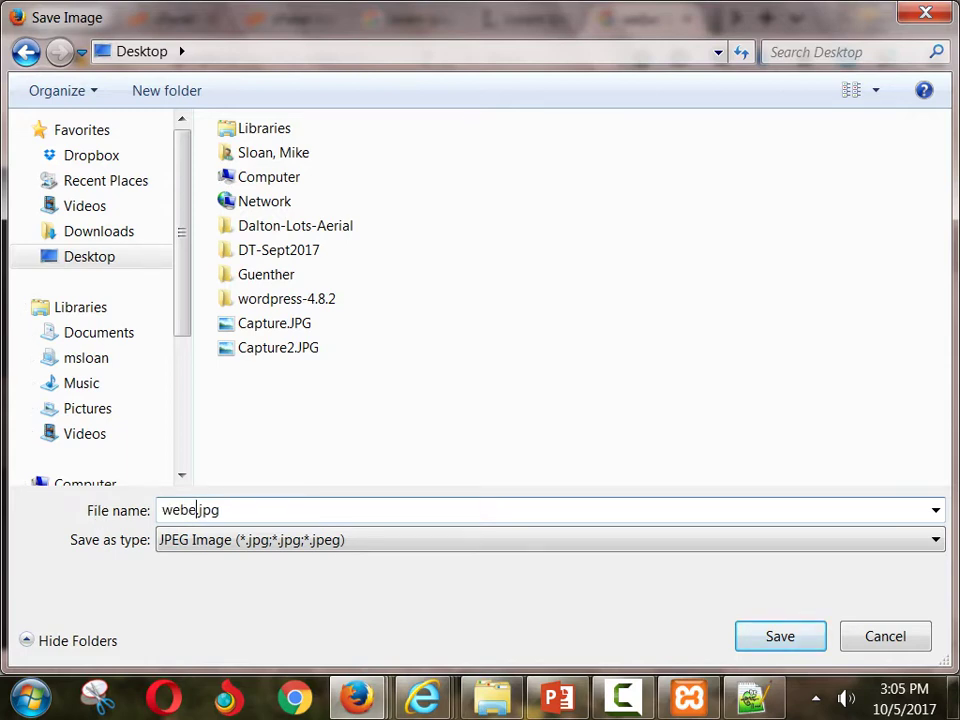
type("-camp")
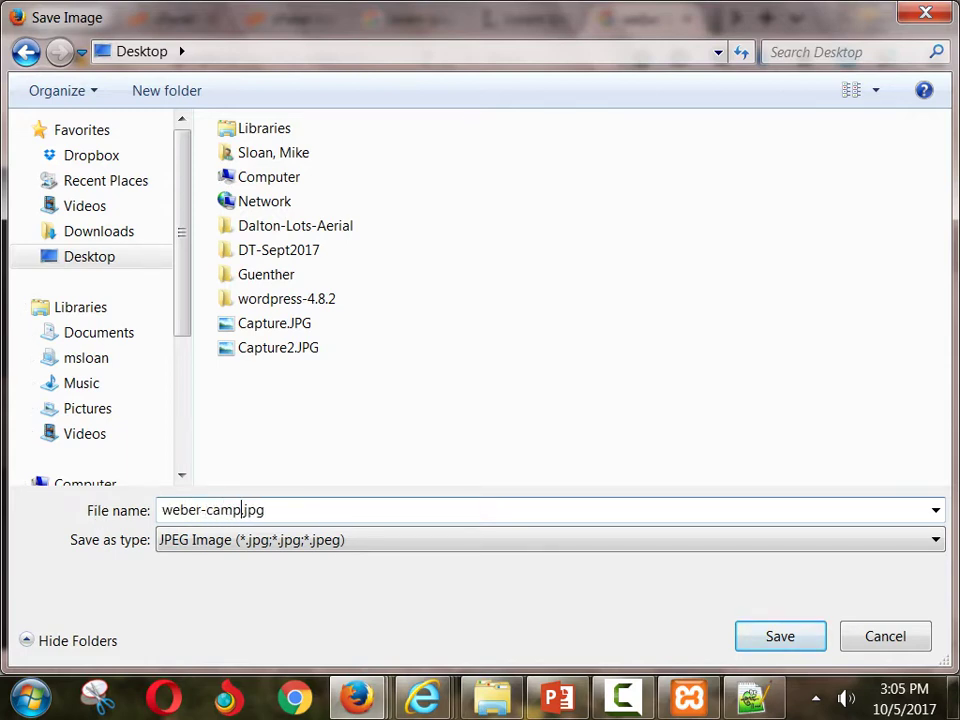
type("-BBQ")
key("Return")
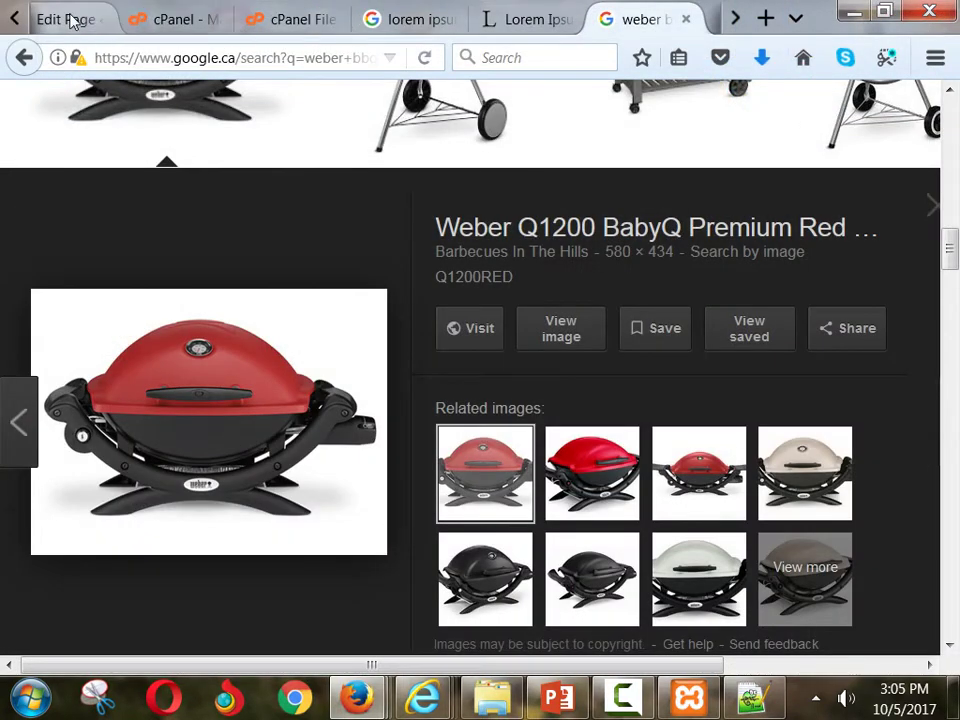
Switch back to the WordPress Edit Page tab, undoing an accidental capitalisation in the paragraph.
left_click(73, 20)
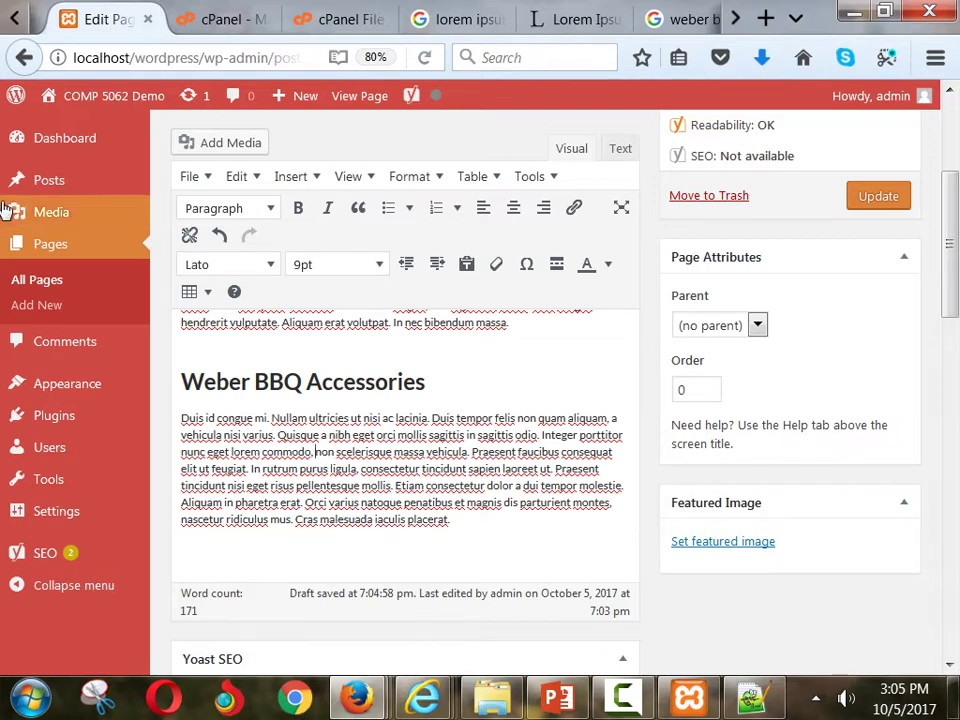
mouse_move(57, 220)
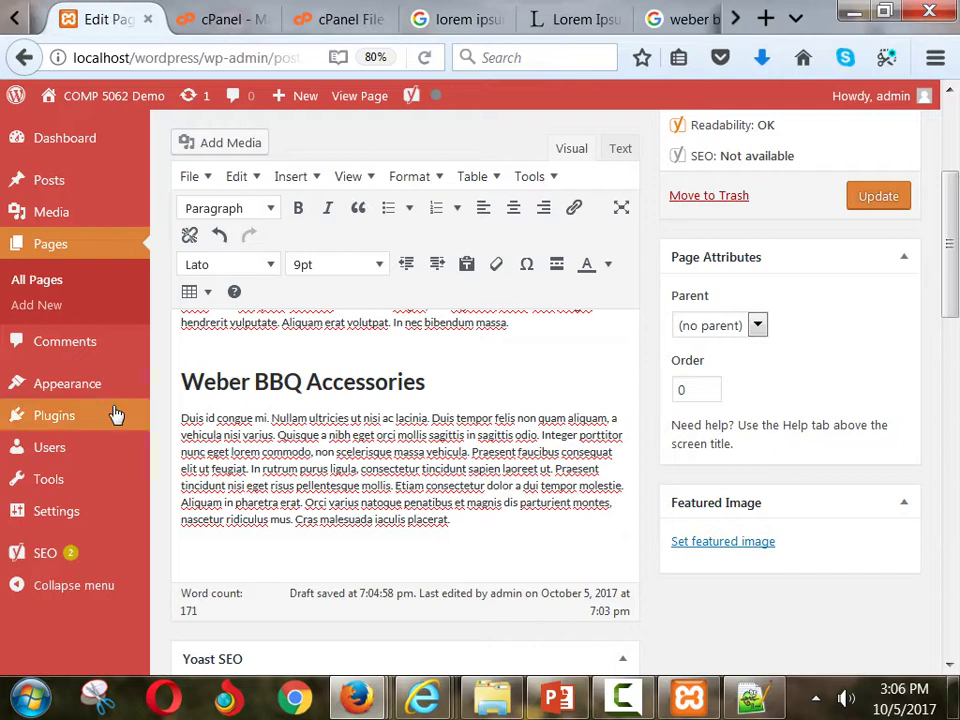
key("Delete")
type("N")
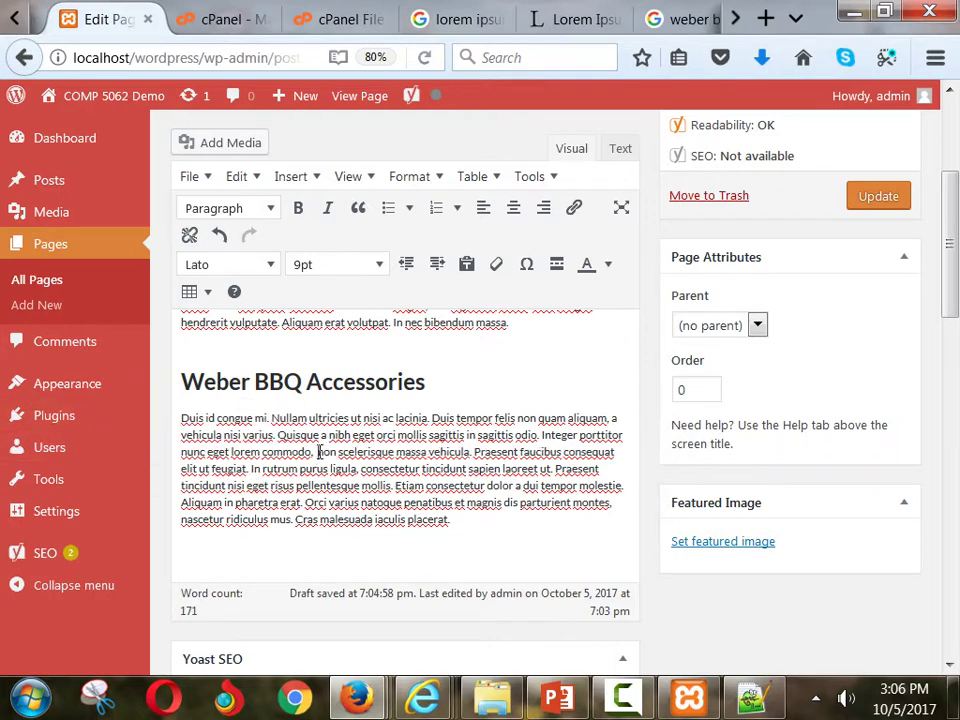
key("ctrl+z")
Upload weber-camp-BBQ.jpg from the Desktop through Add Media.
left_click(240, 146)
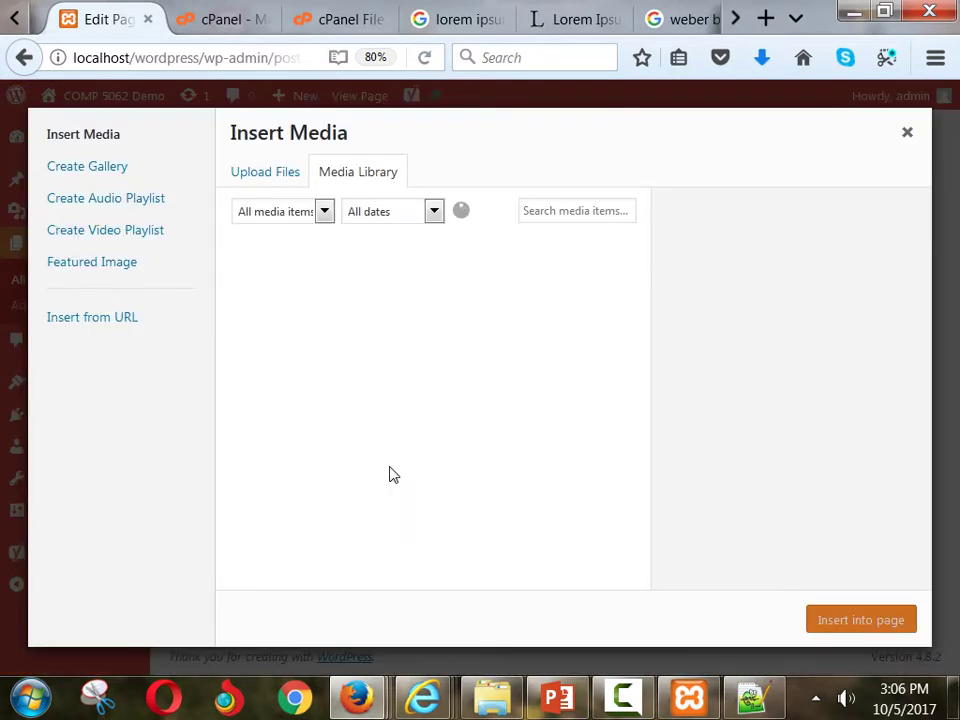
left_click(280, 180)
left_click(586, 420)
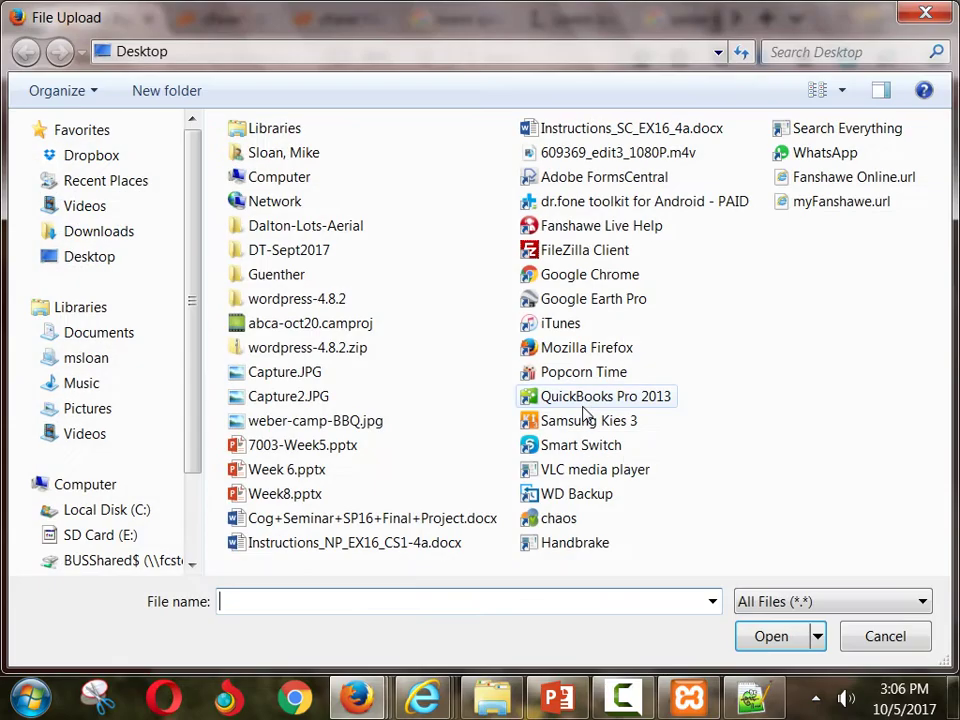
left_click(315, 380)
left_click(305, 396, "ctrl")
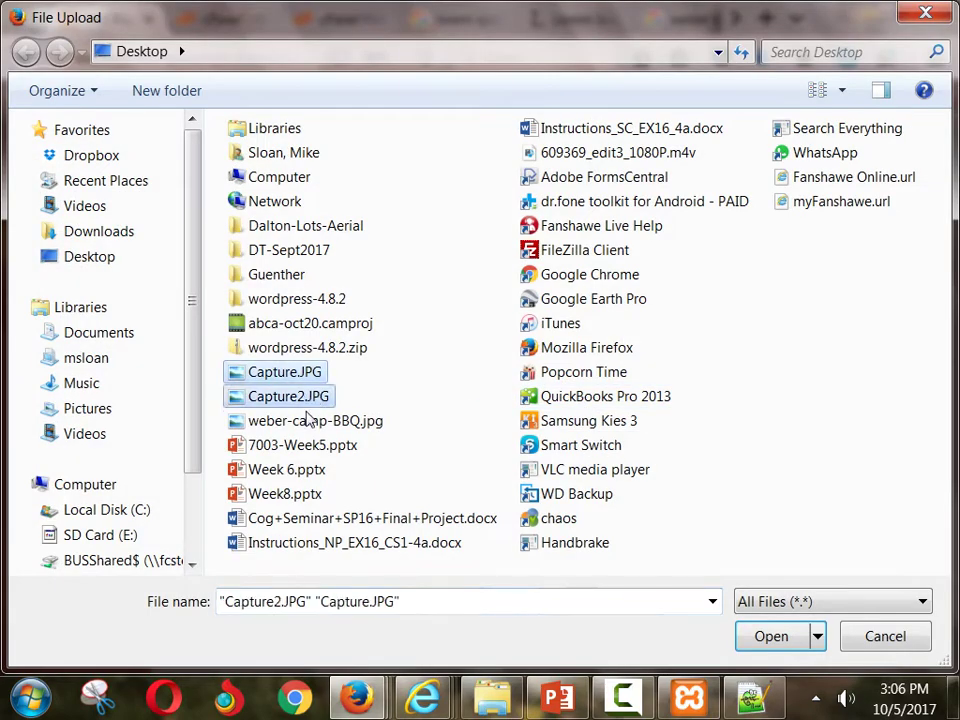
left_click(322, 421, "ctrl")
left_click(343, 423)
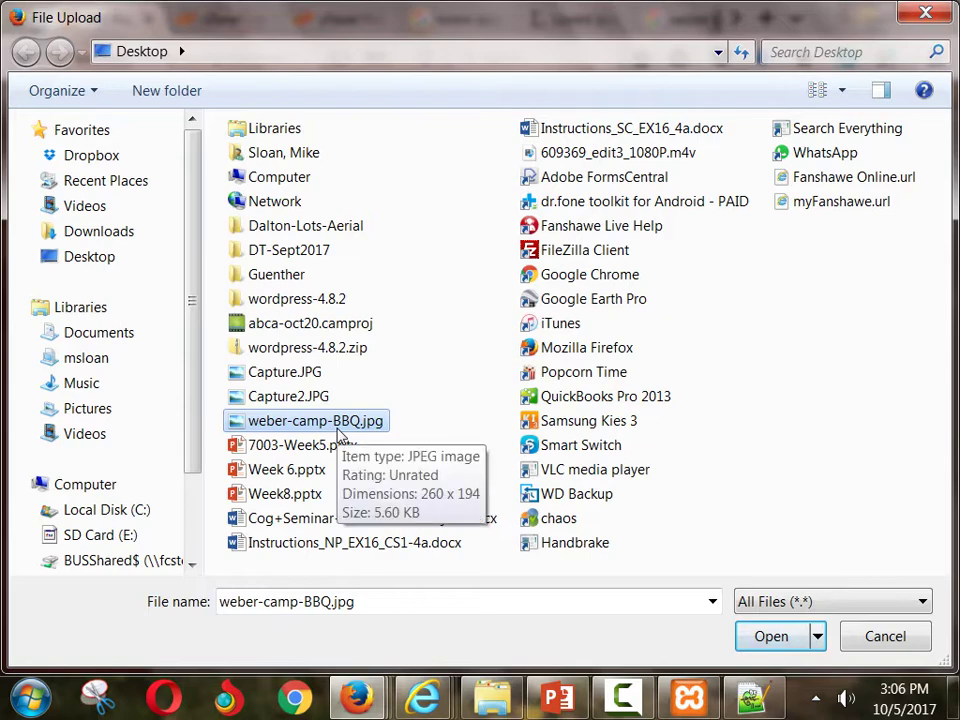
left_click(766, 638)
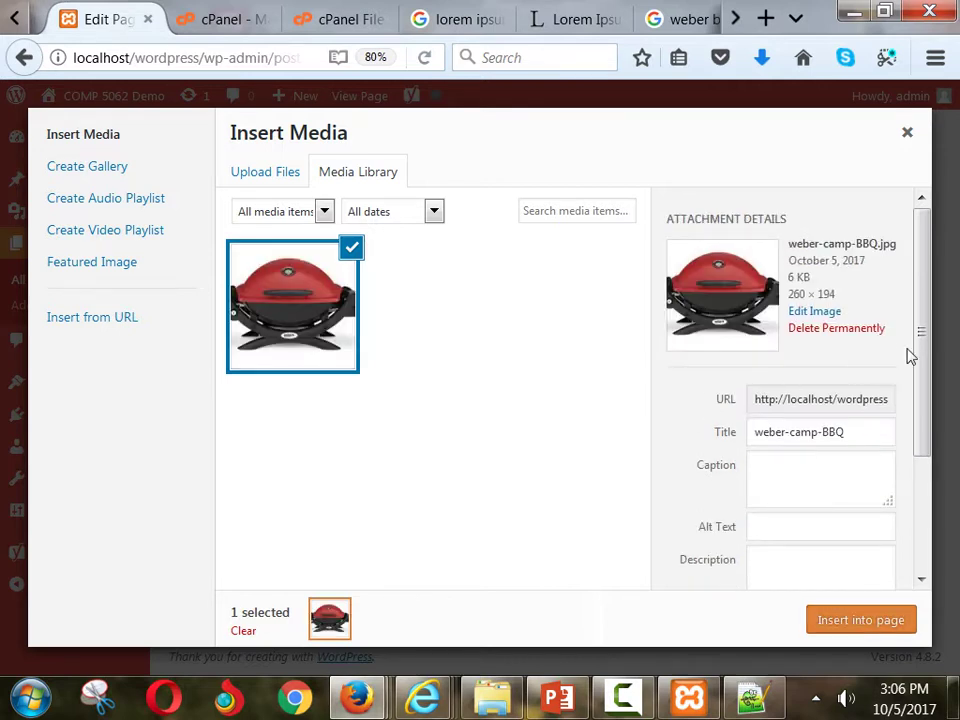
left_click_drag(928, 349, 922, 494)
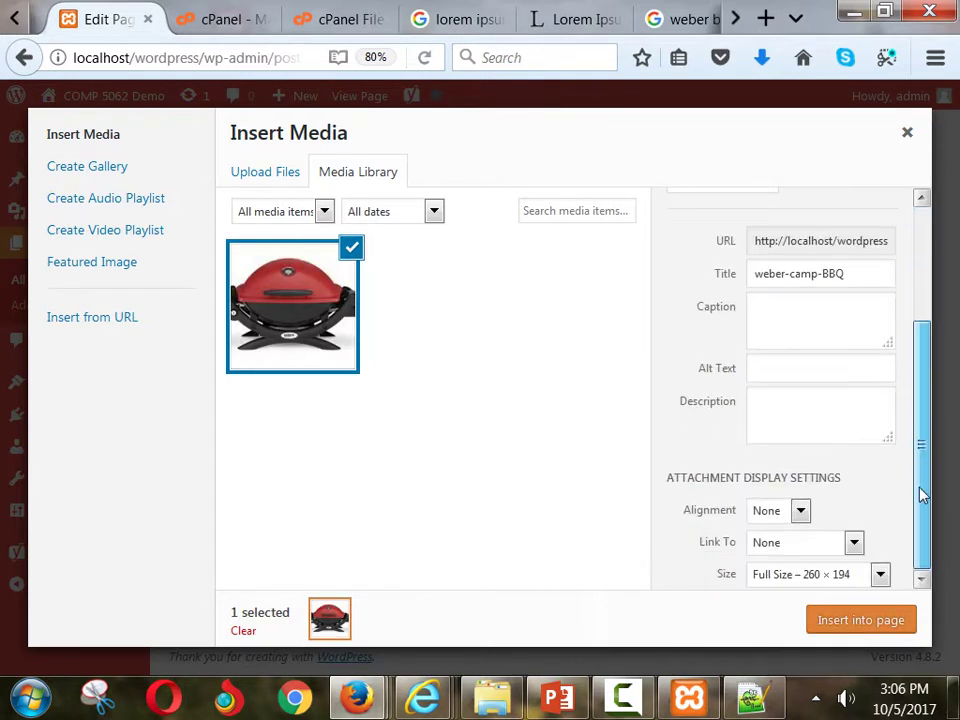
Set the image insertion size to Thumbnail – 150 × 150.
left_click(879, 574)
left_click(857, 596)
left_click(845, 575)
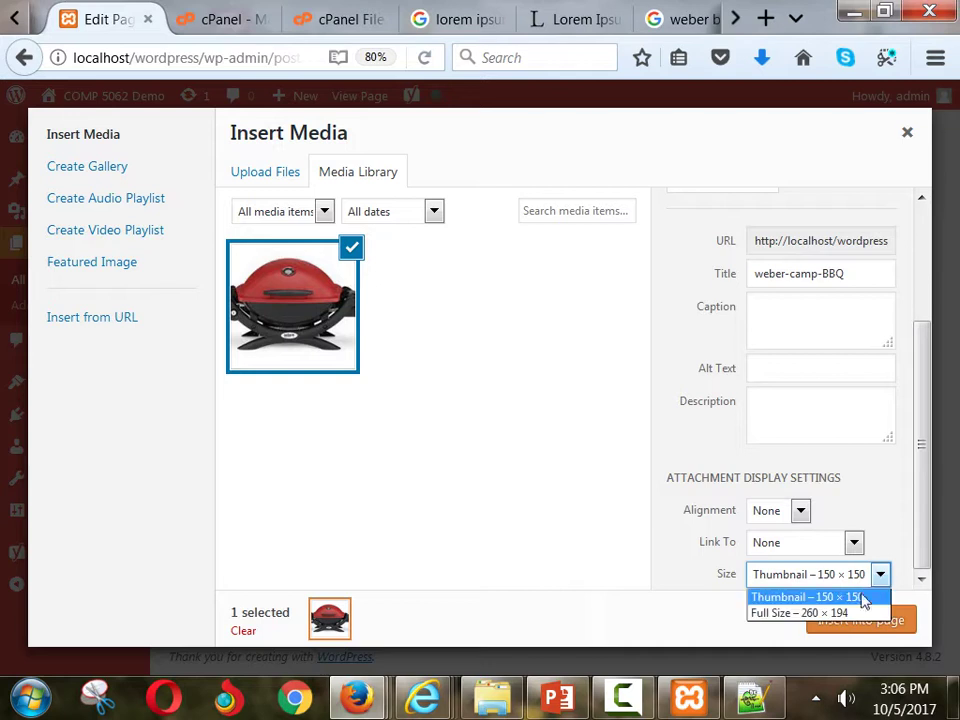
left_click(858, 613)
left_click(885, 576)
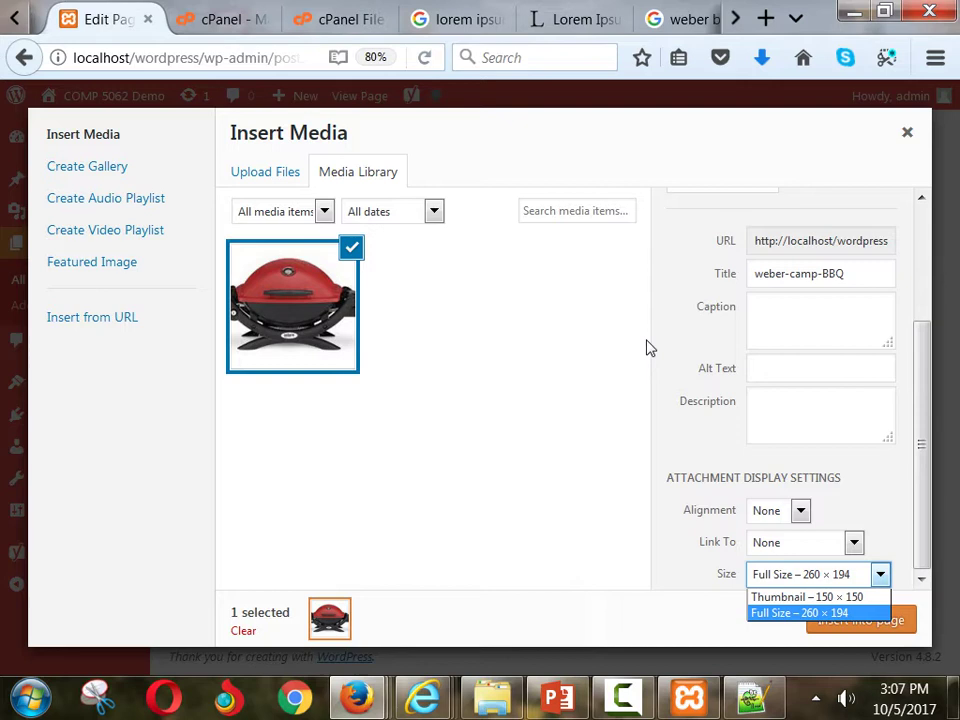
left_click(829, 597)
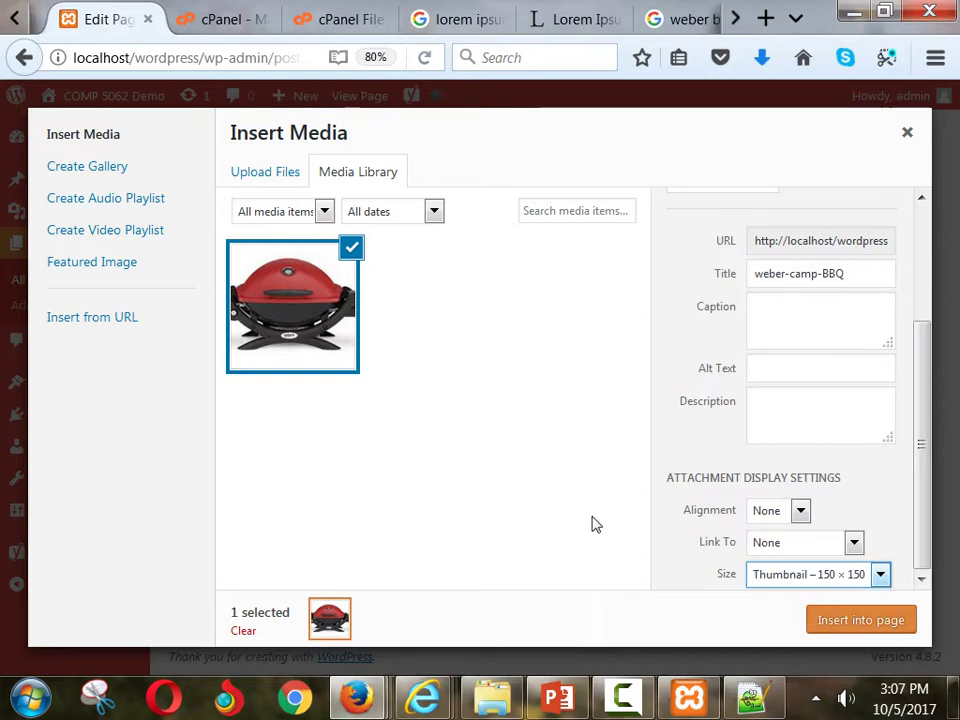
Insert the weber-camp-BBQ grill image into the Weber BBQ Accessories paragraph.
left_click(853, 622)
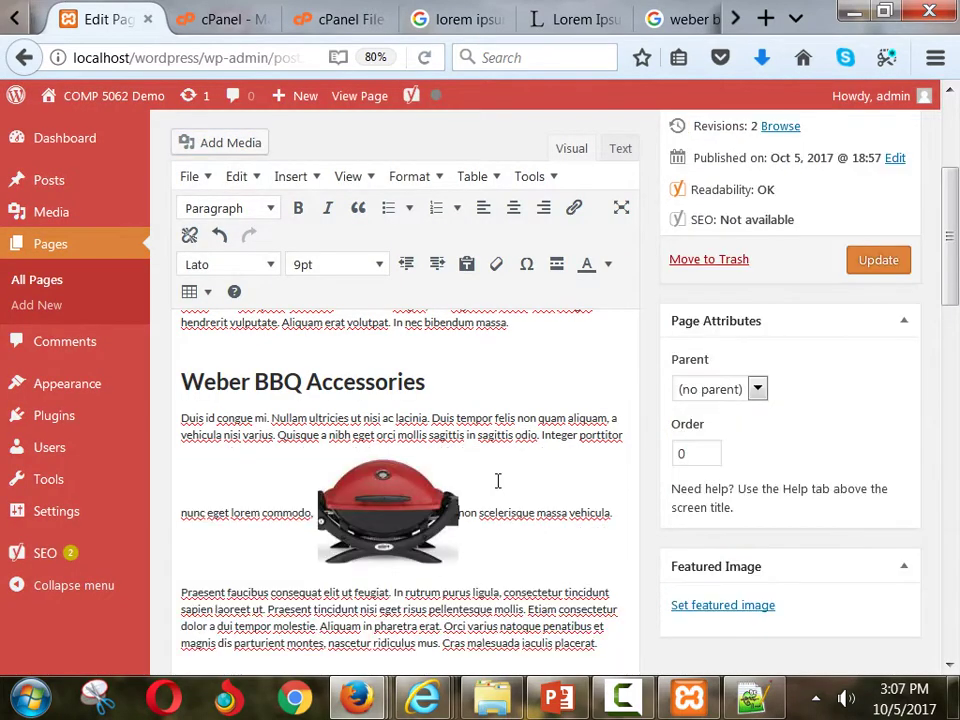
scroll(497, 481, "down", 3)
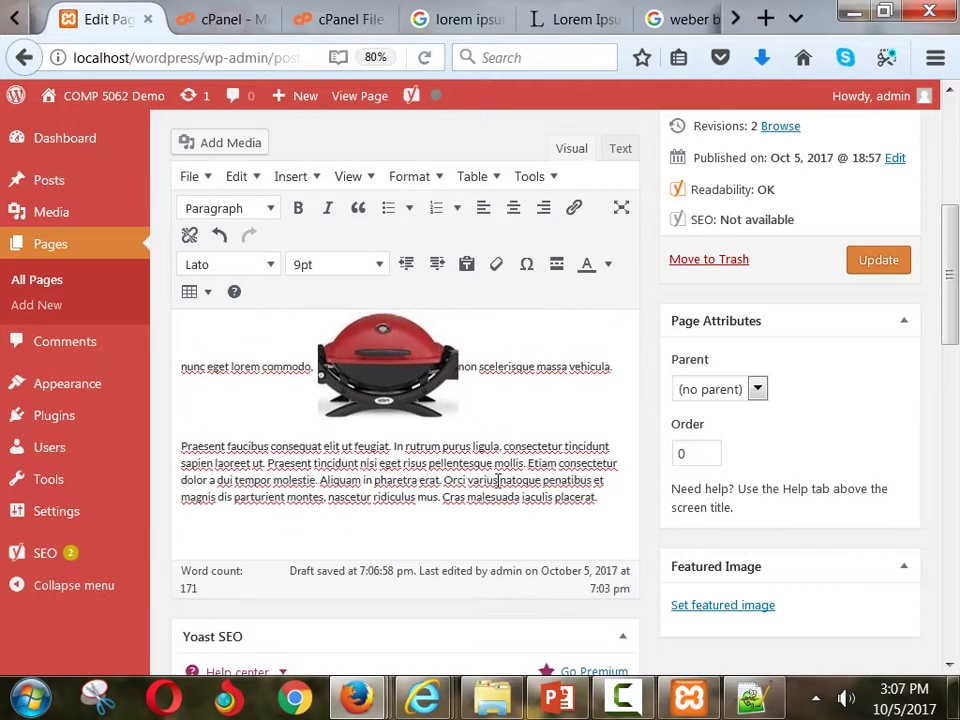
scroll(497, 481, "up", 2)
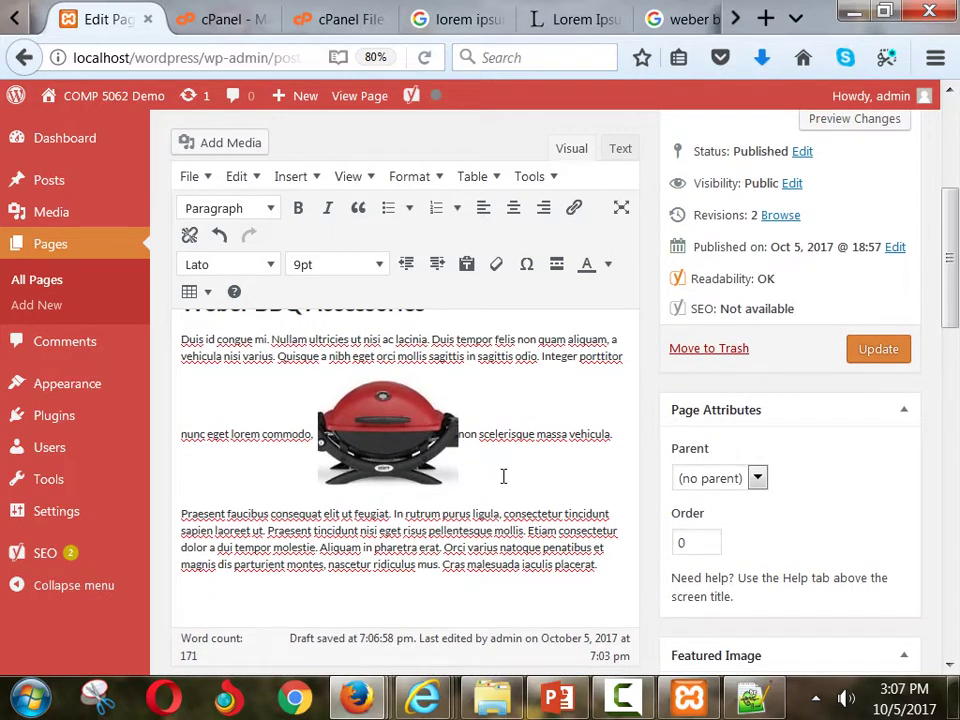
Check the text on either side of the grill image, then select the image to show its alignment options.
left_click(420, 478)
left_click(499, 465)
left_click_drag(312, 432, 181, 434)
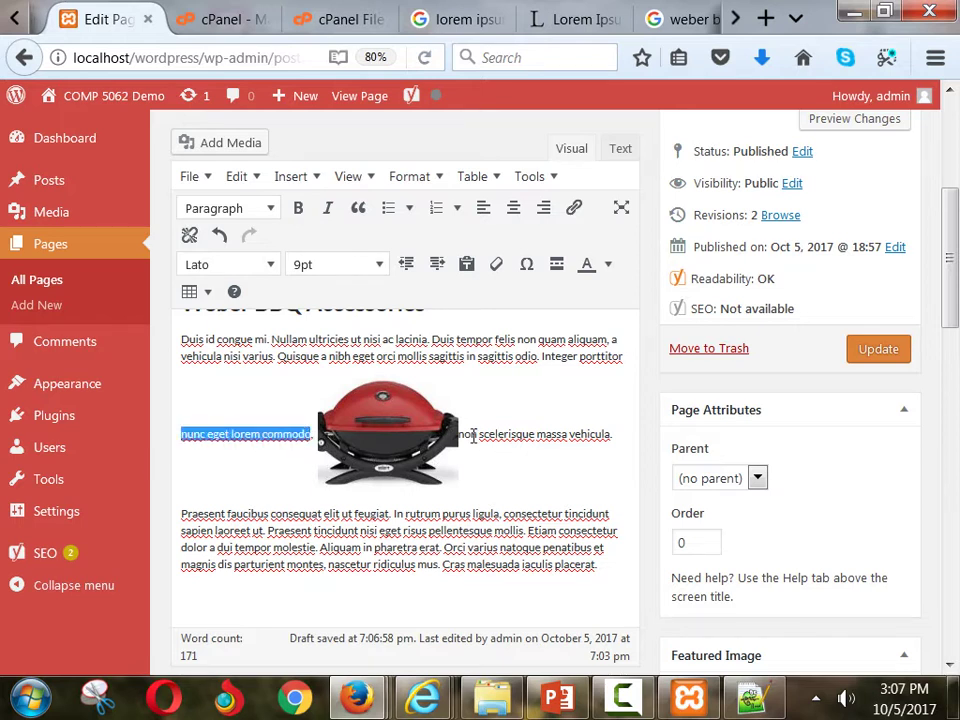
left_click_drag(463, 433, 621, 431)
left_click(537, 434)
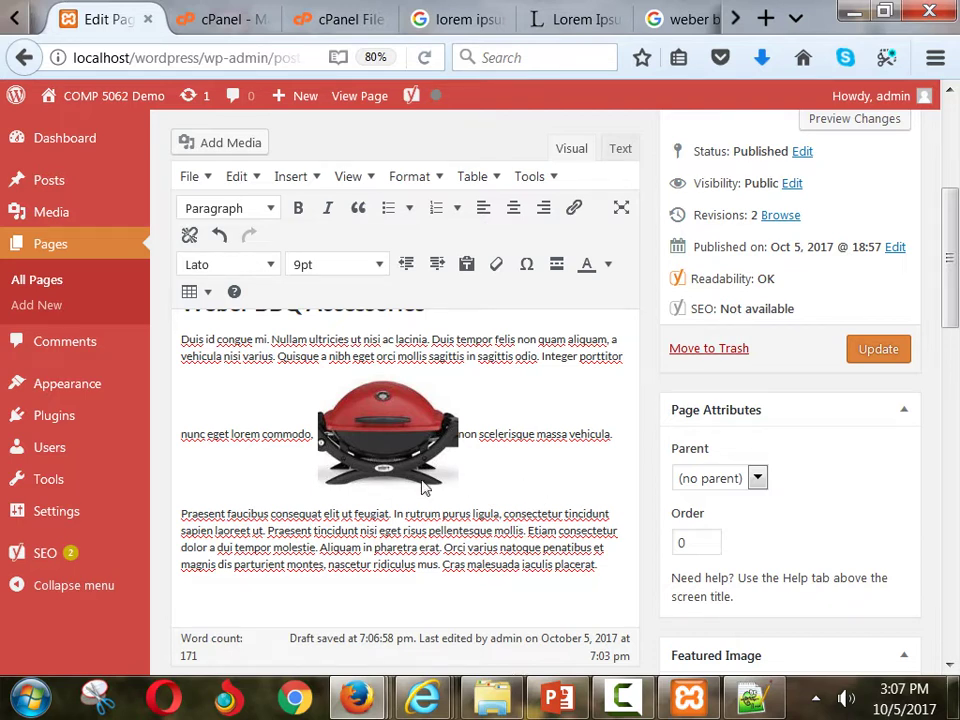
left_click(320, 370)
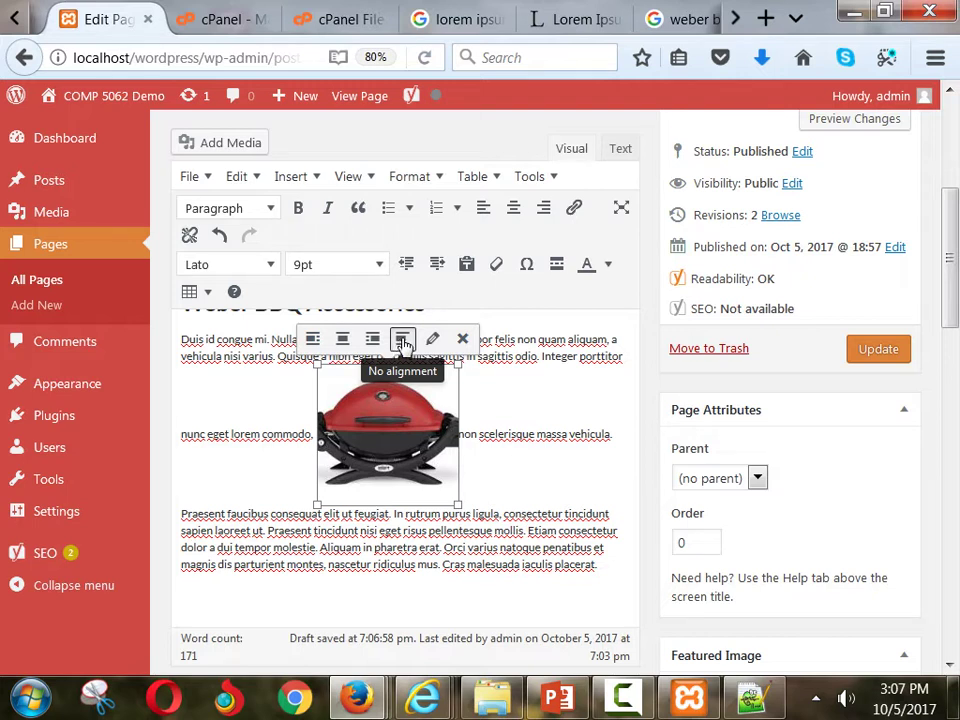
Try the right, left and center alignment options on the grill image.
left_click(372, 340)
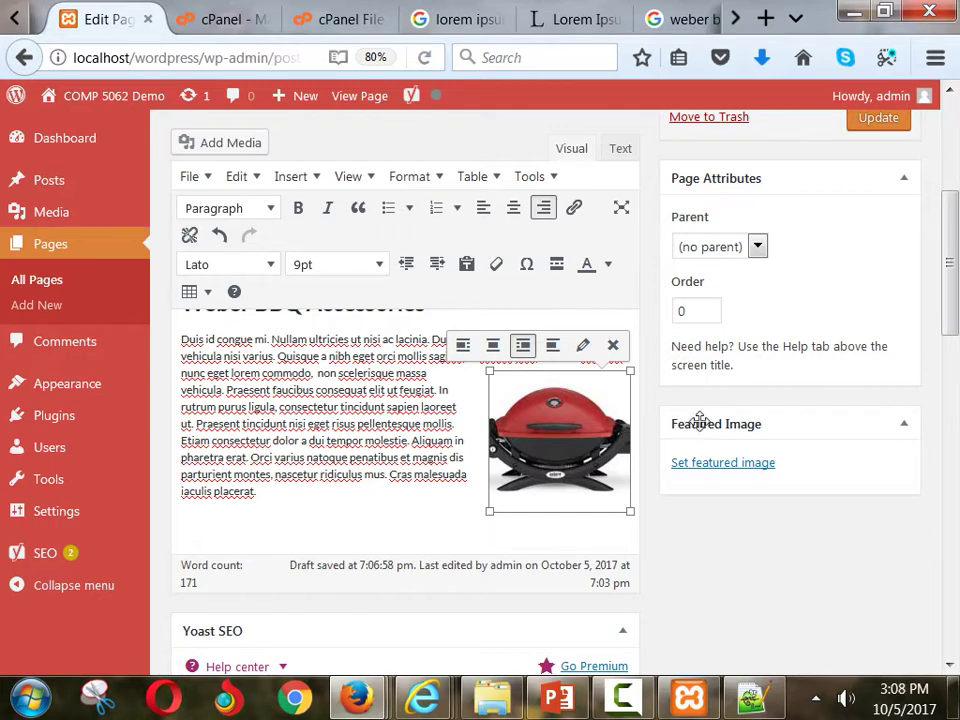
left_click(463, 345)
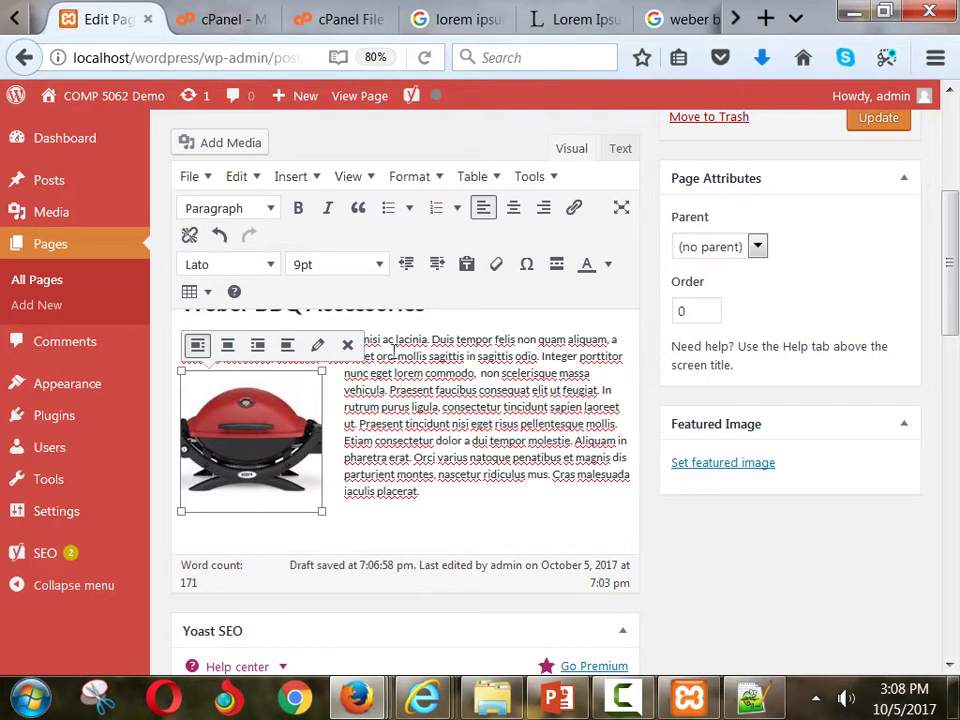
left_click(227, 345)
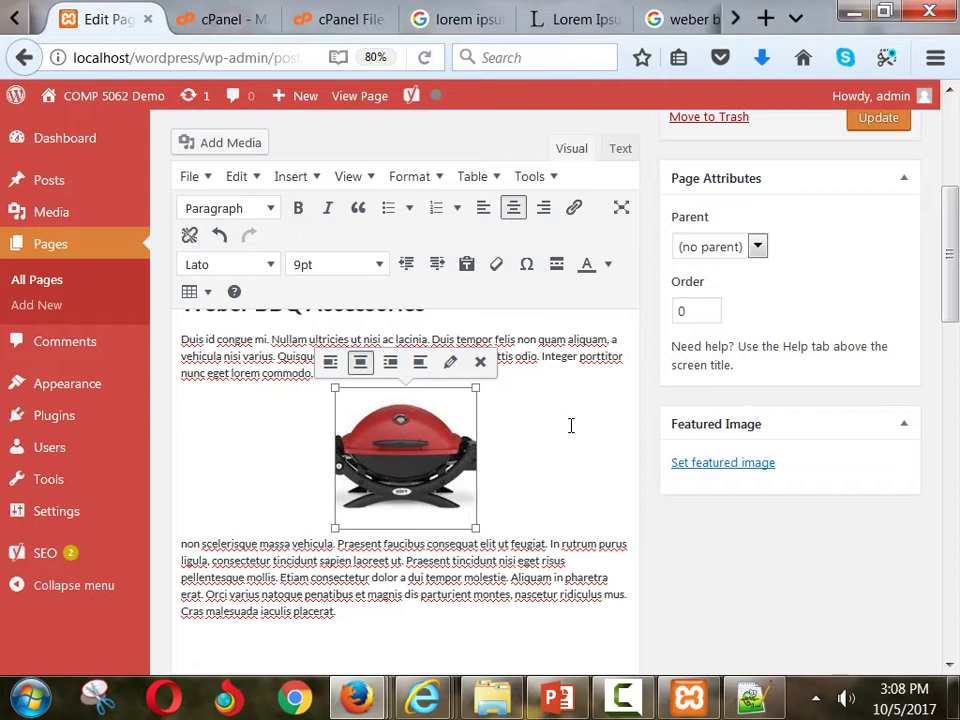
left_click(391, 362)
Left-align the grill image with text wrapping on its right and update the Home page.
left_click(465, 346)
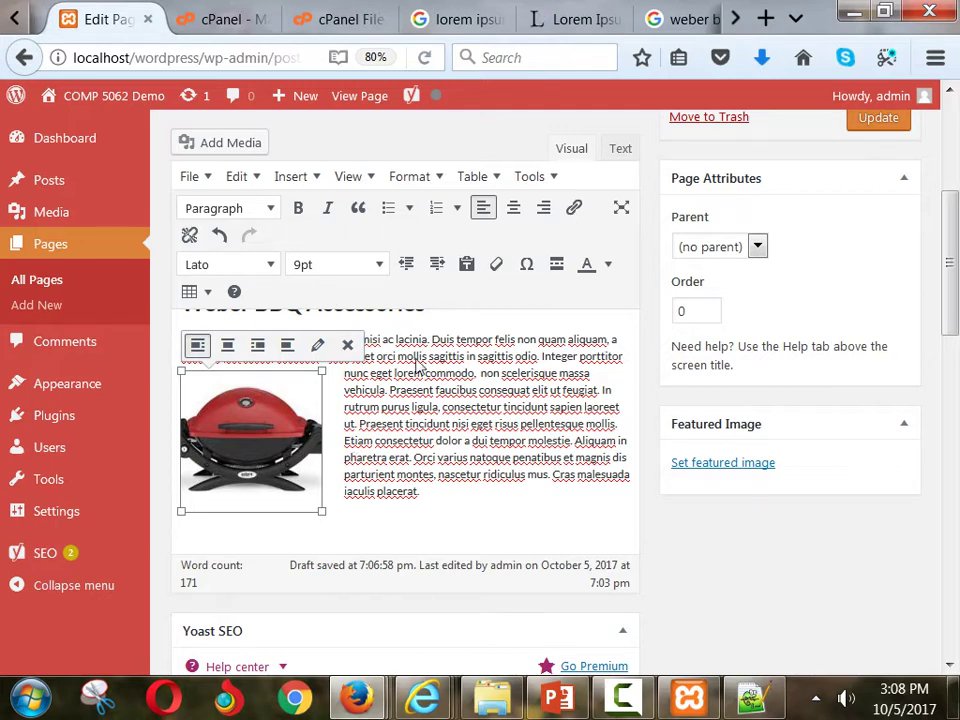
scroll(858, 237, "up", 3)
left_click(880, 358)
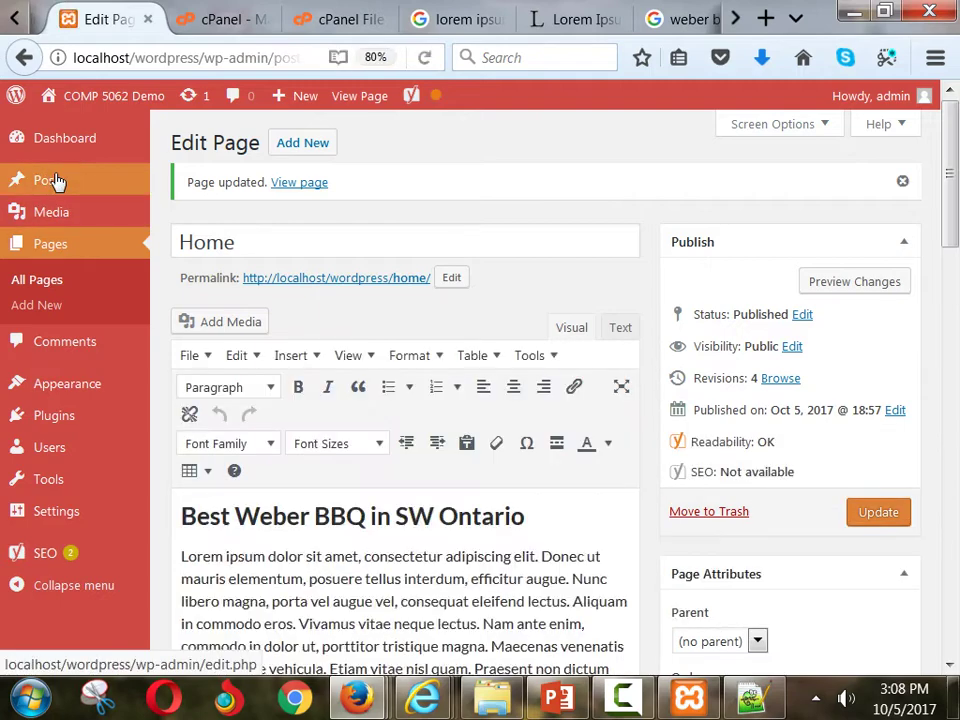
Visit the Media library, then open the Home page from Pages for editing.
left_click(55, 216)
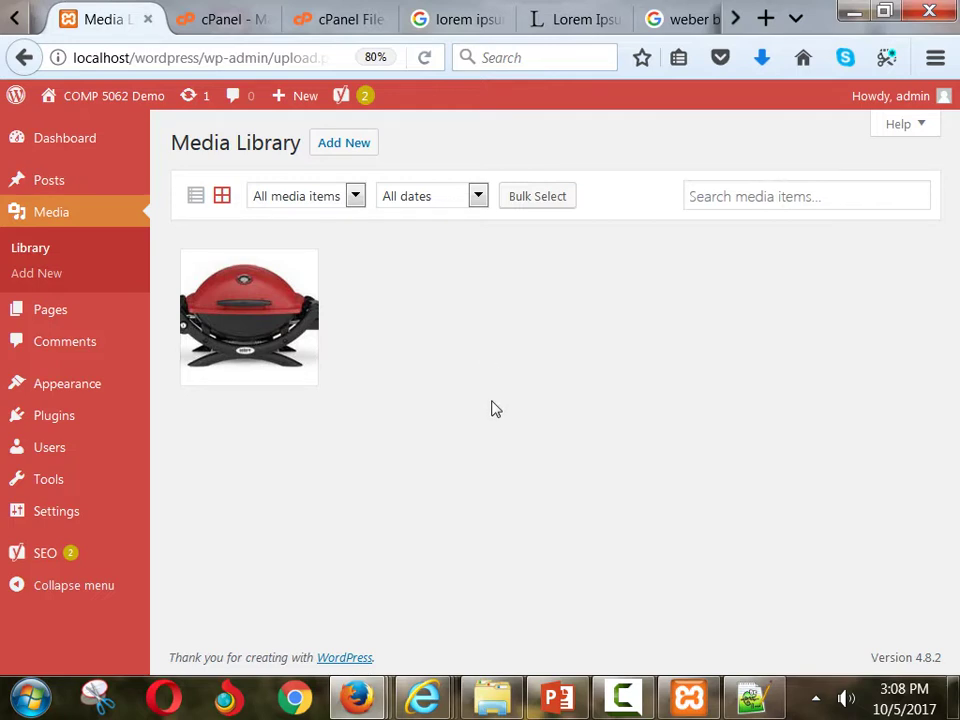
left_click(38, 308)
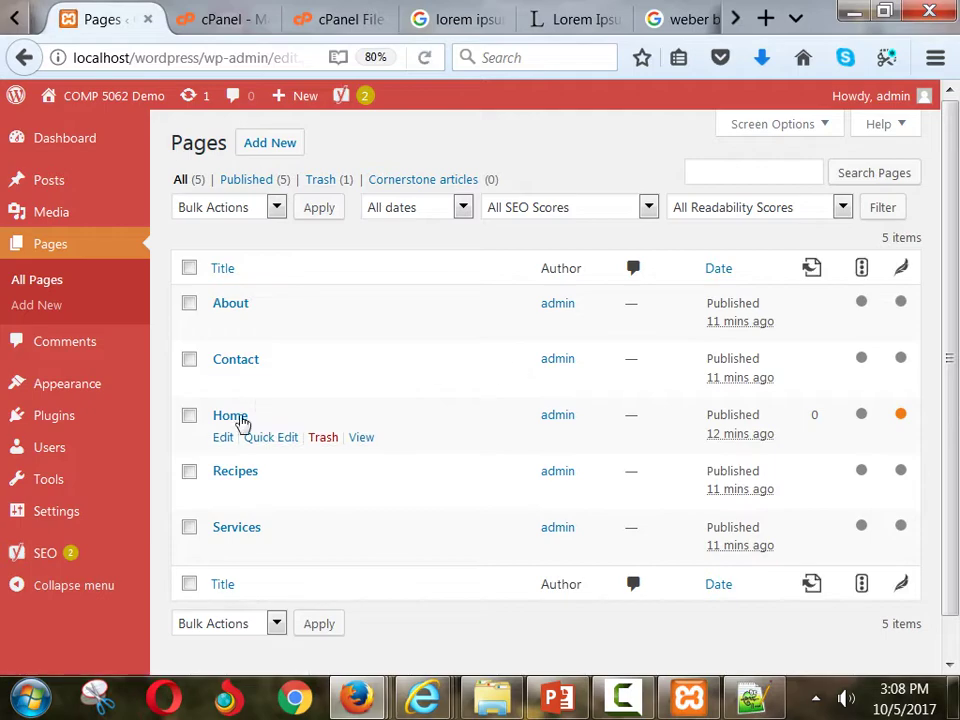
left_click(222, 440)
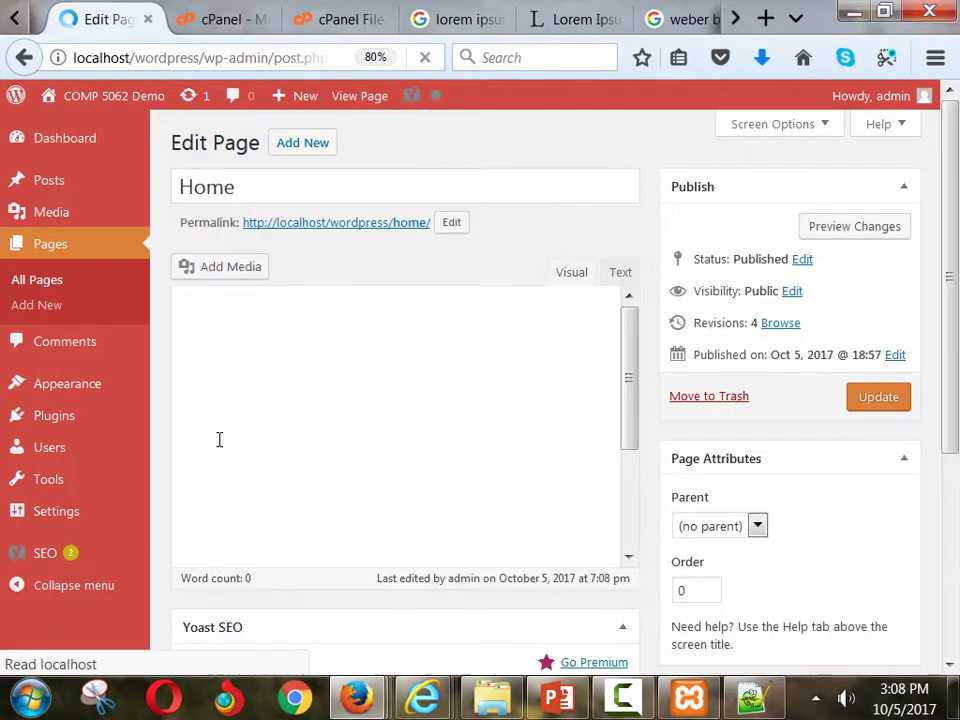
scroll(503, 500, "down", 7)
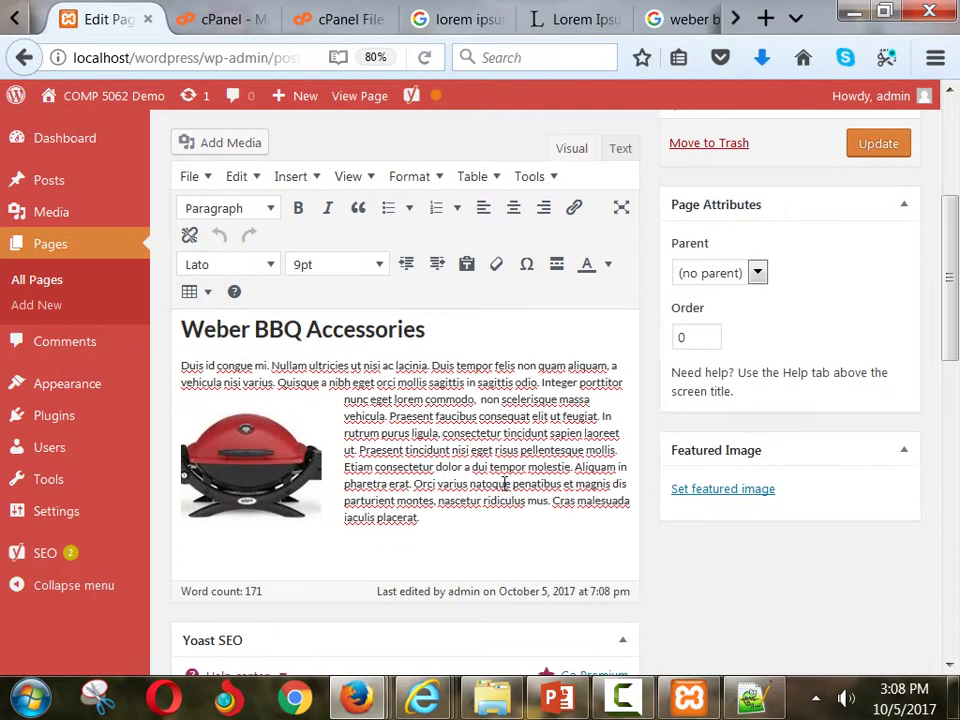
scroll(503, 490, "up", 3)
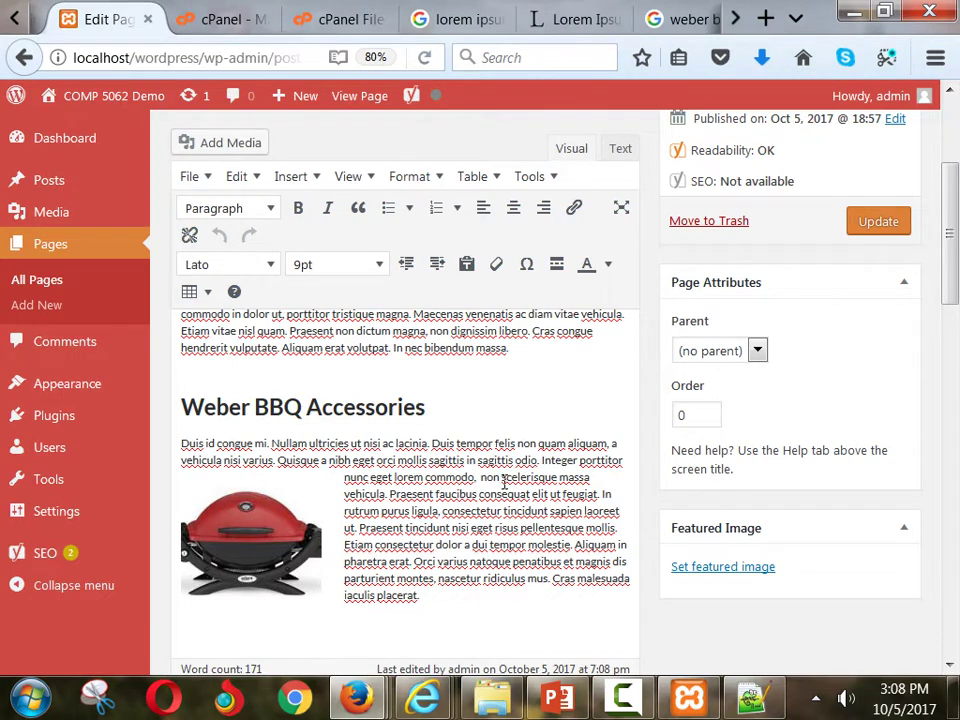
Check the left-aligned BBQ image in the editor and bring up the Insert Media window.
left_click(275, 545)
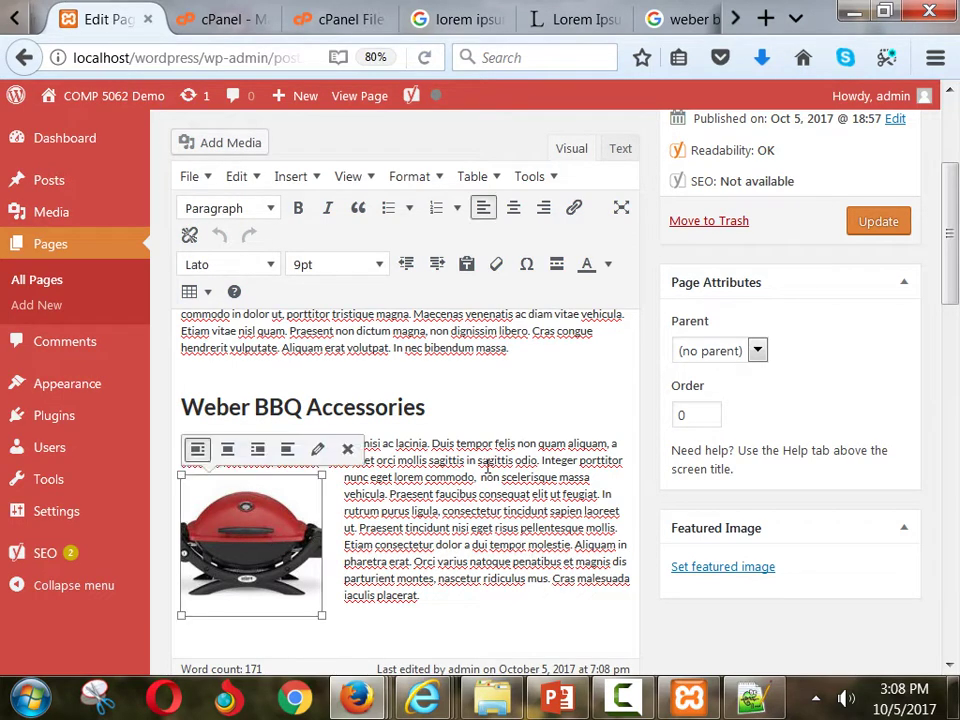
scroll(440, 455, "down", 1)
scroll(437, 455, "down", 1)
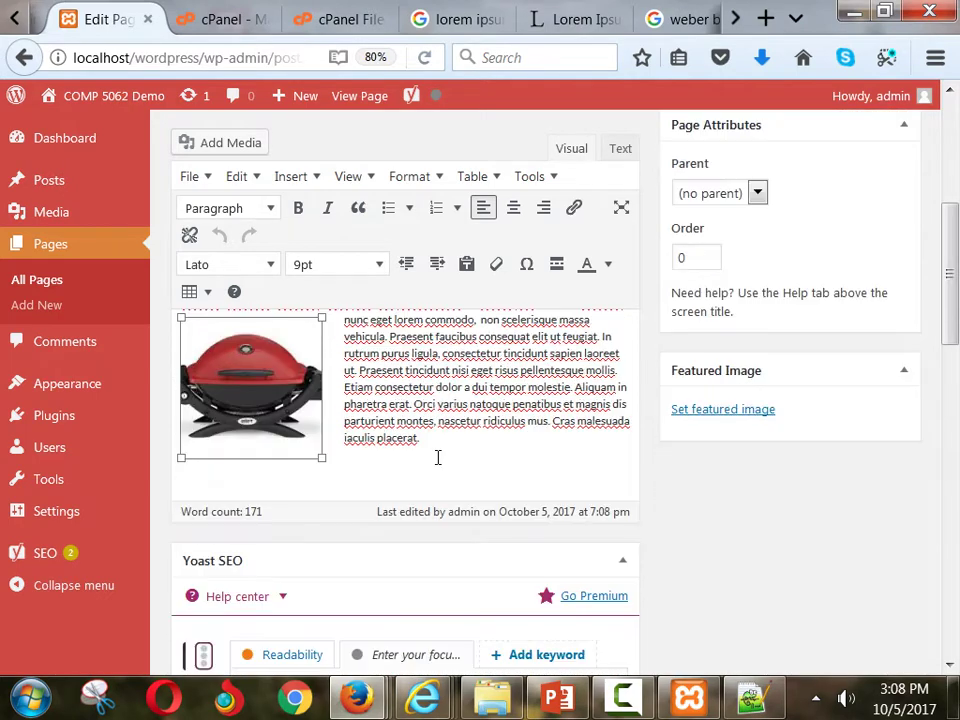
scroll(437, 455, "up", 2)
scroll(438, 455, "down", 2)
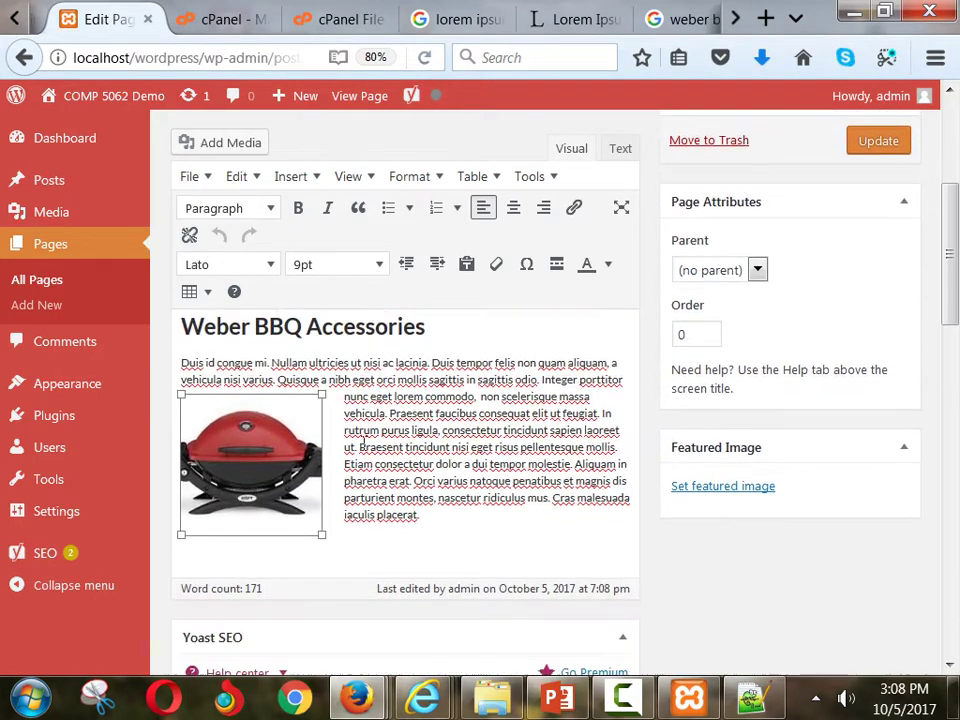
scroll(326, 390, "up", 1)
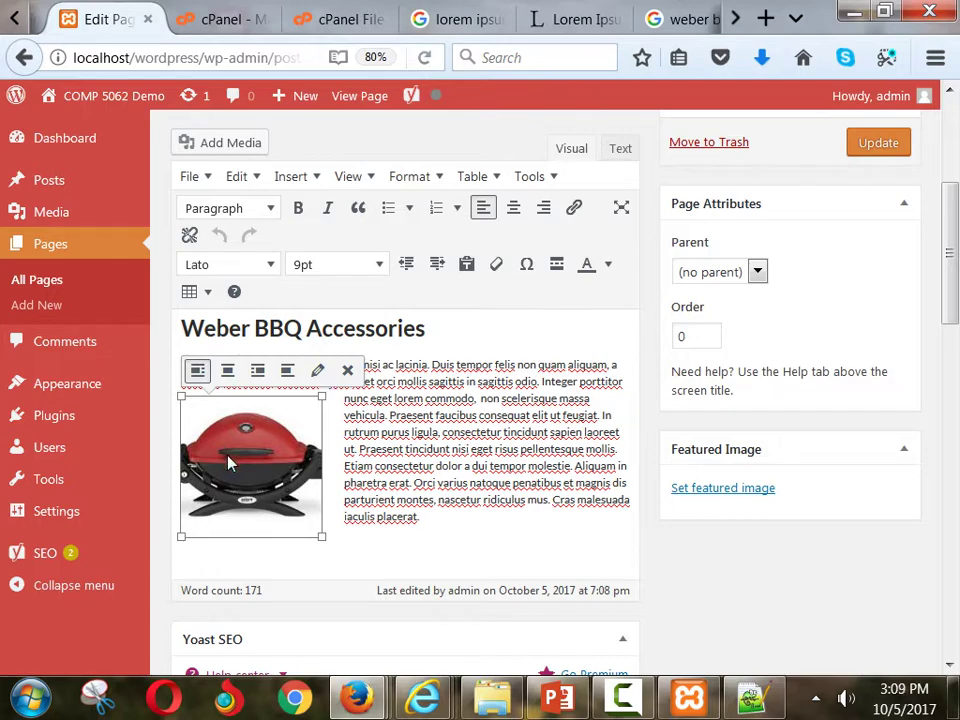
scroll(226, 453, "up", 2)
left_click(262, 348)
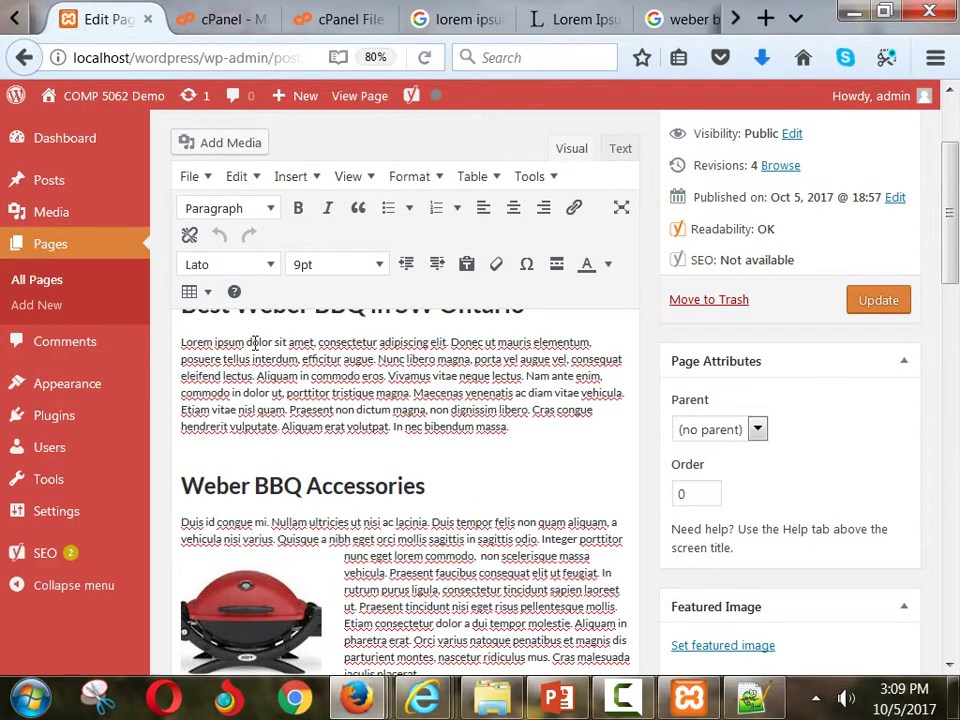
scroll(258, 345, "down", 4)
scroll(253, 345, "up", 4)
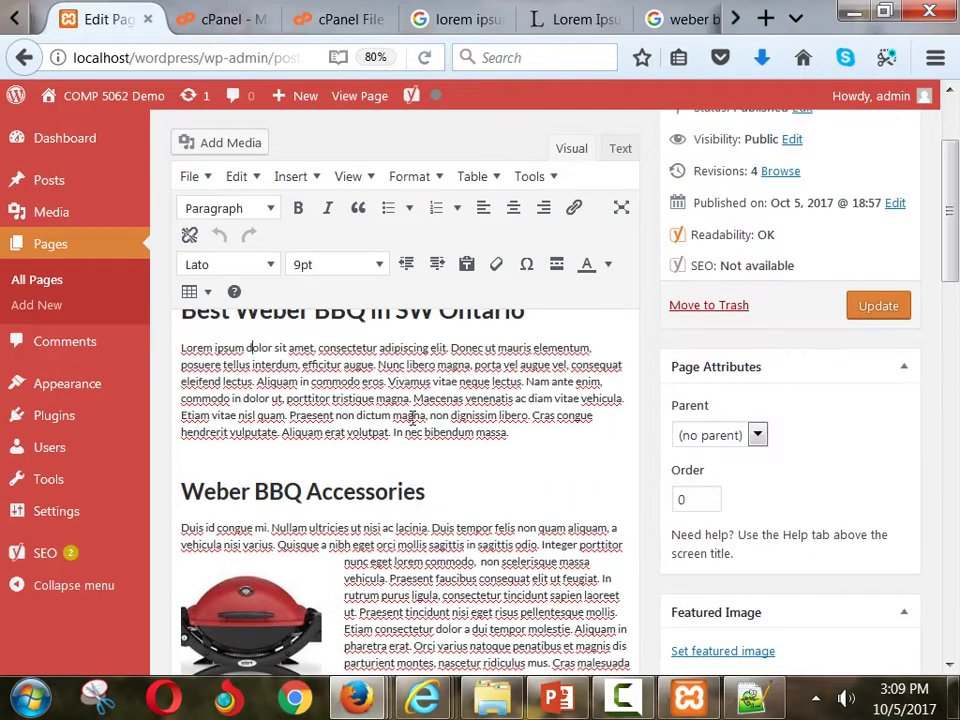
scroll(274, 568, "down", 1)
left_click(280, 571)
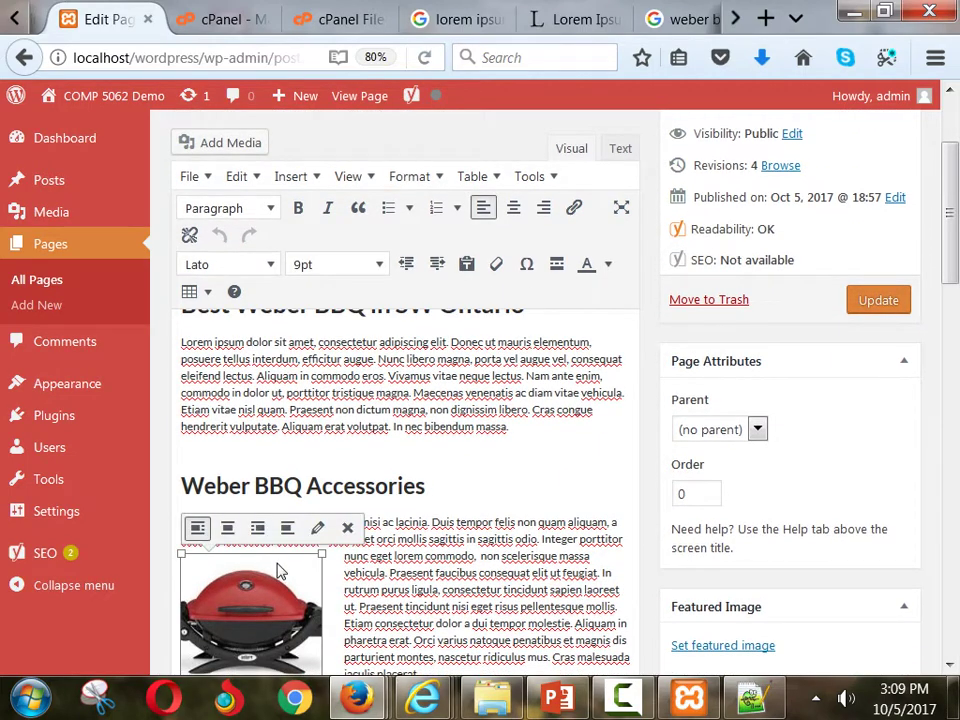
scroll(281, 570, "down", 1)
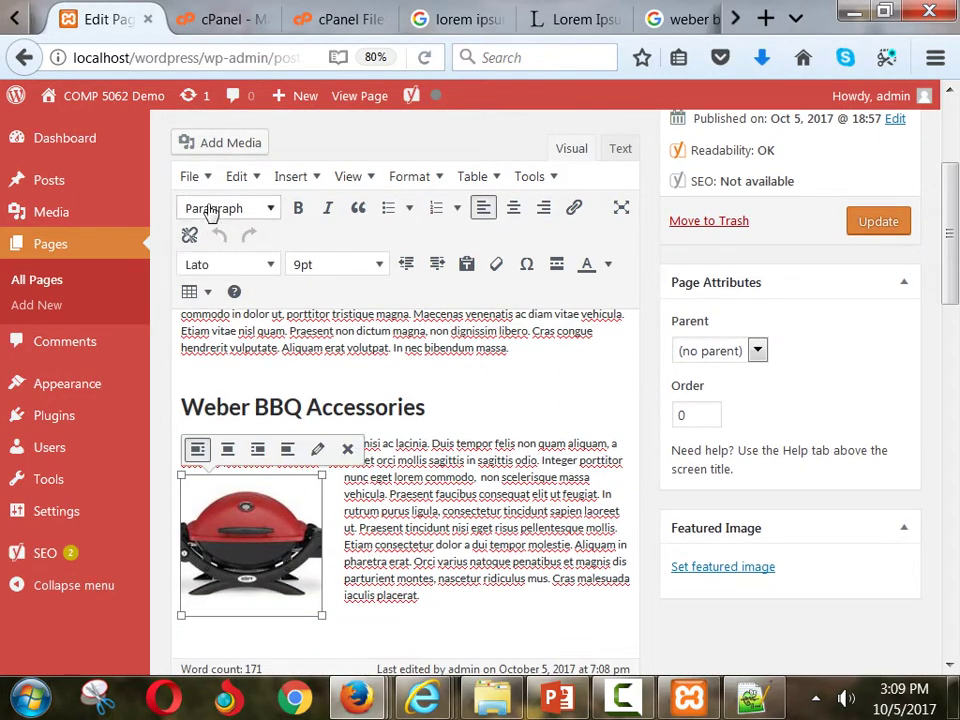
left_click(205, 146)
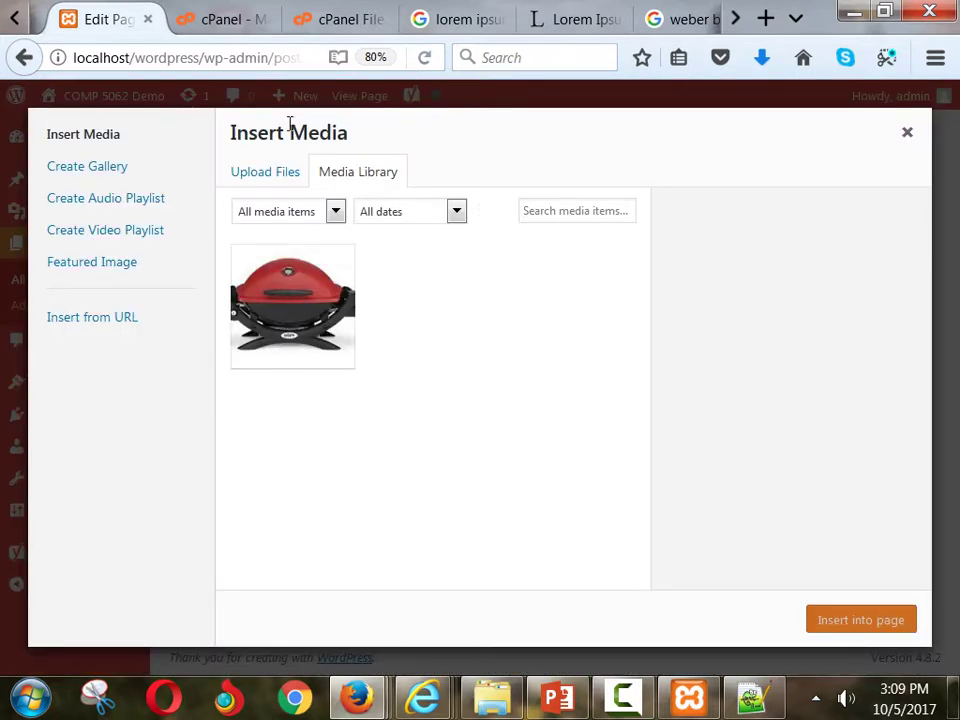
Cancel an upload of weber-camp-BBQ.jpg, close Insert Media, and reselect the left-aligned grill image.
left_click(274, 174)
left_click(560, 408)
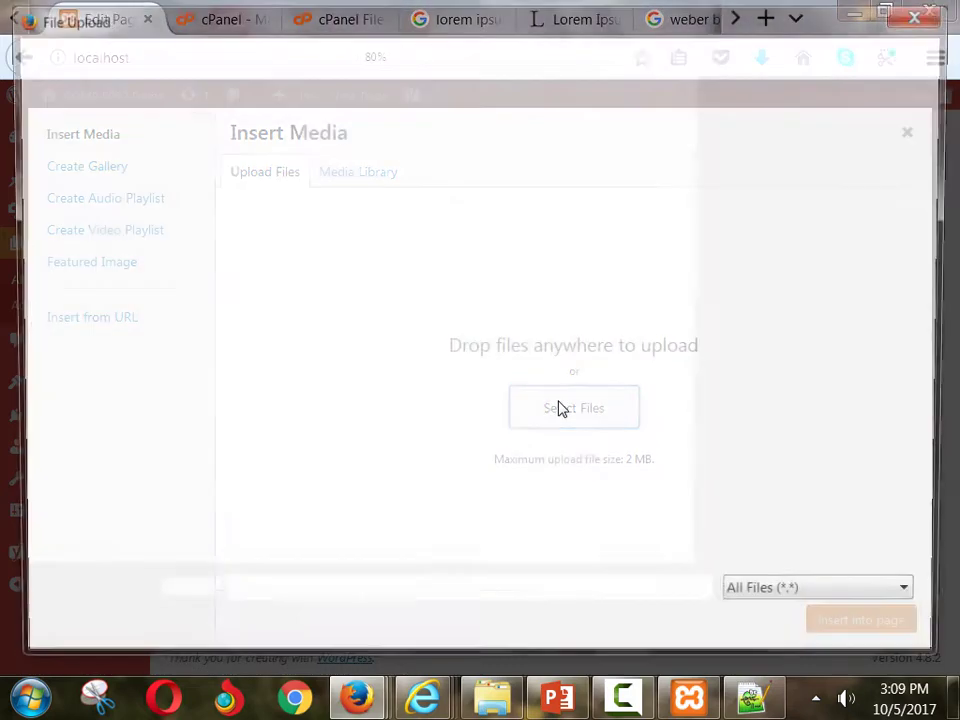
left_click(275, 423)
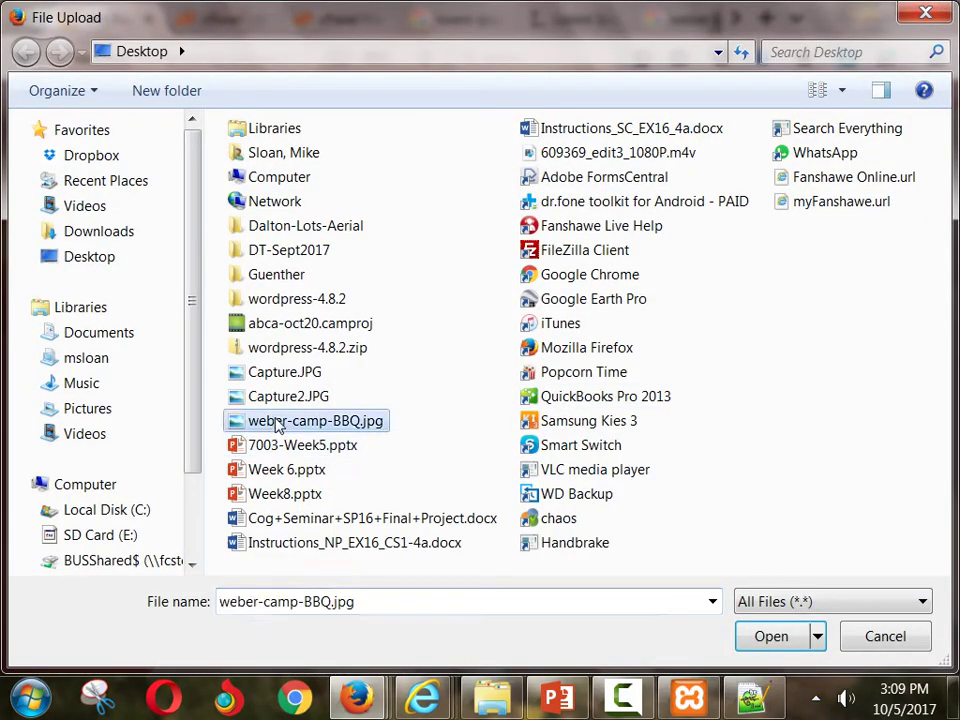
left_click(878, 636)
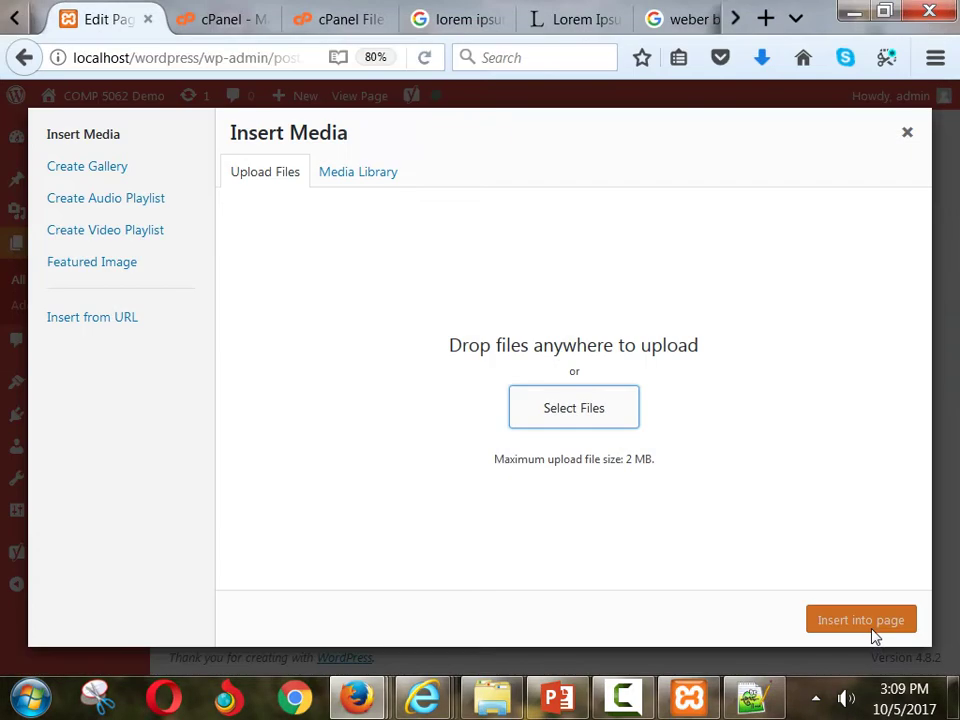
left_click(908, 138)
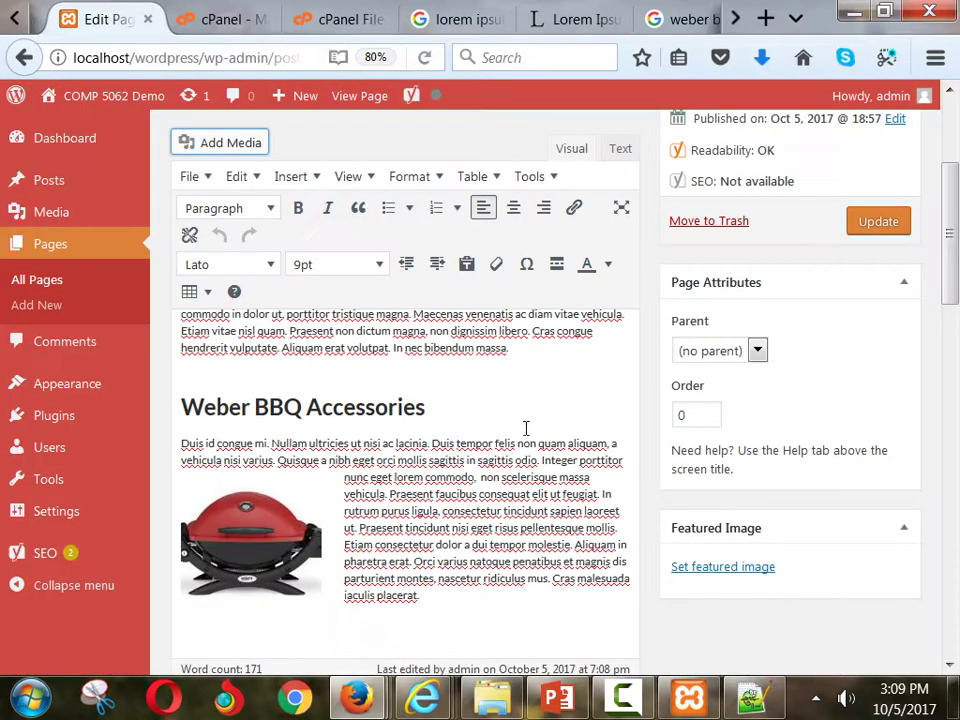
left_click(265, 537)
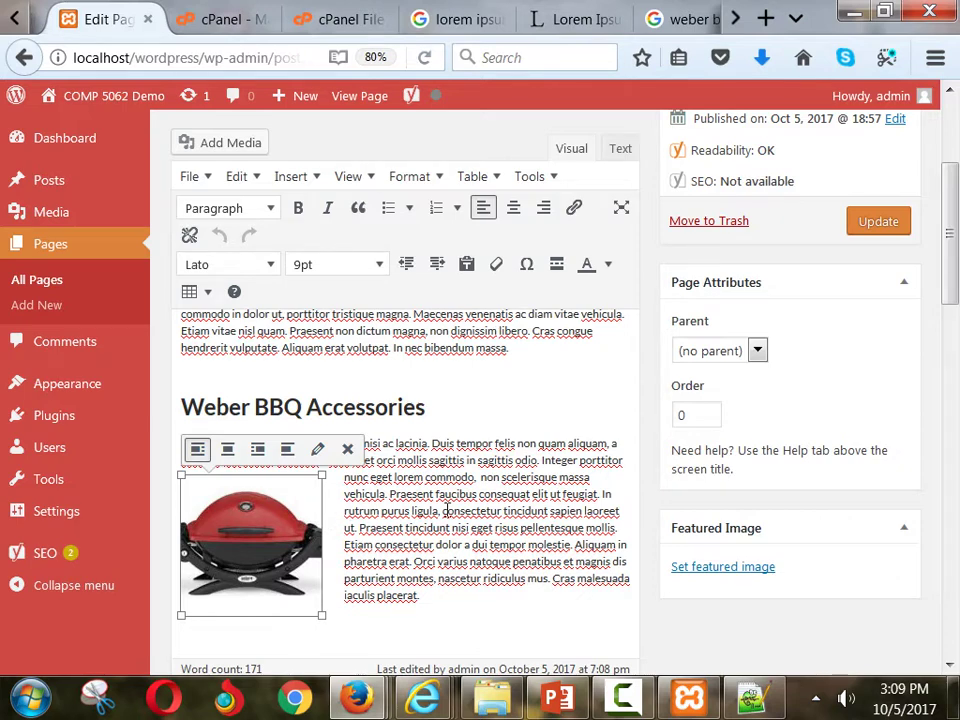
Select the barbecue image on the page.
left_click(328, 520)
left_click(295, 540)
scroll(345, 480, "down", 2)
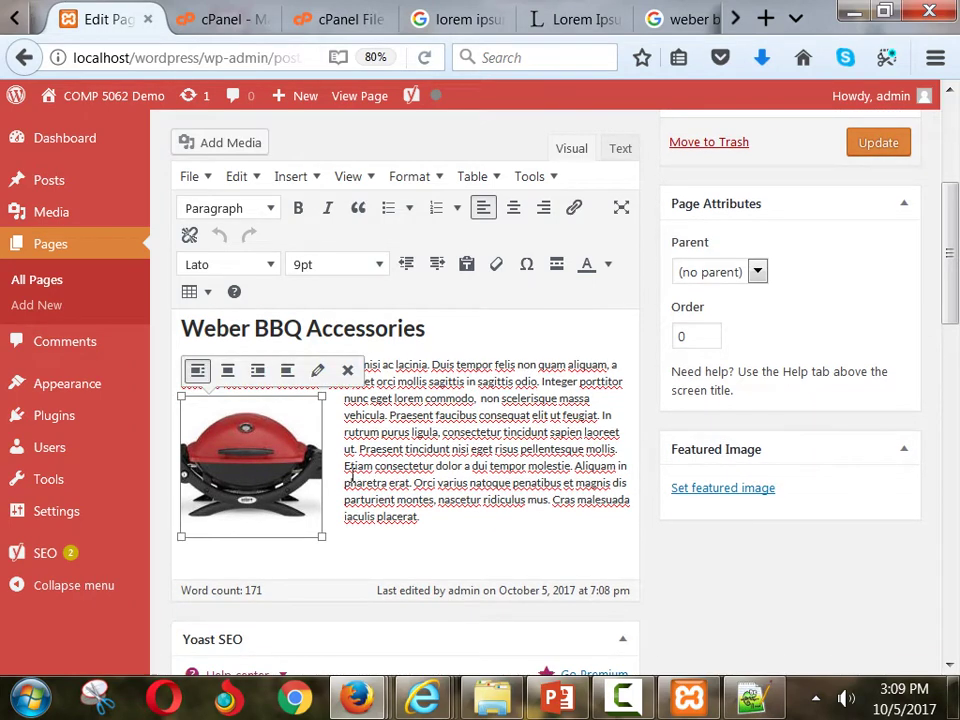
scroll(62, 245, "up", 2)
Trash the Hello world! post from the Posts list and start a new post.
mouse_move(18, 214)
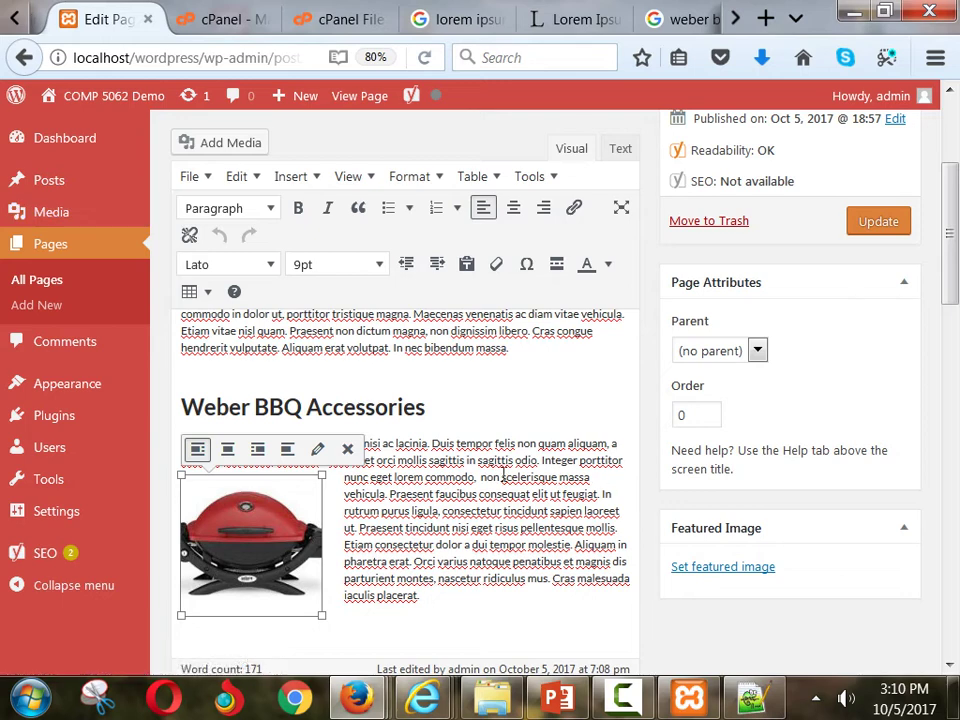
left_click(64, 279)
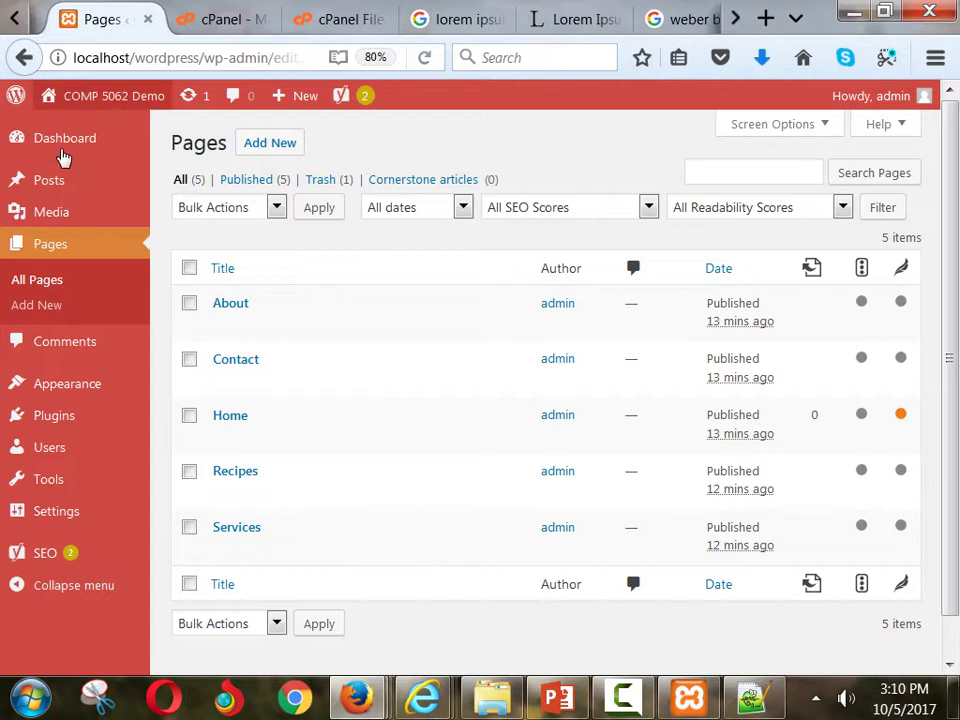
left_click(47, 190)
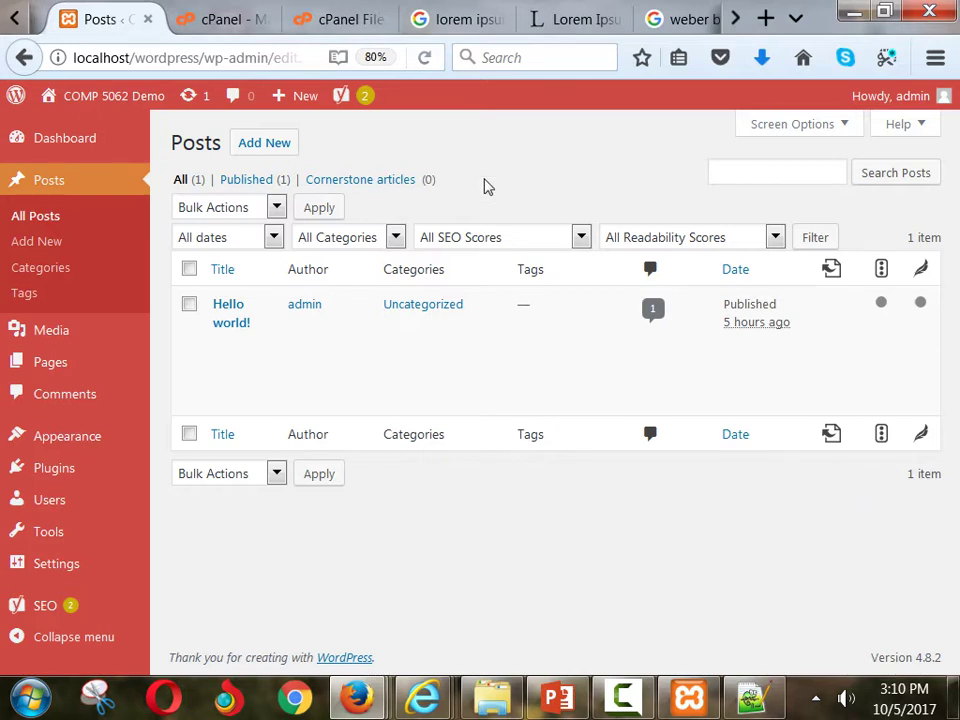
left_click(234, 383)
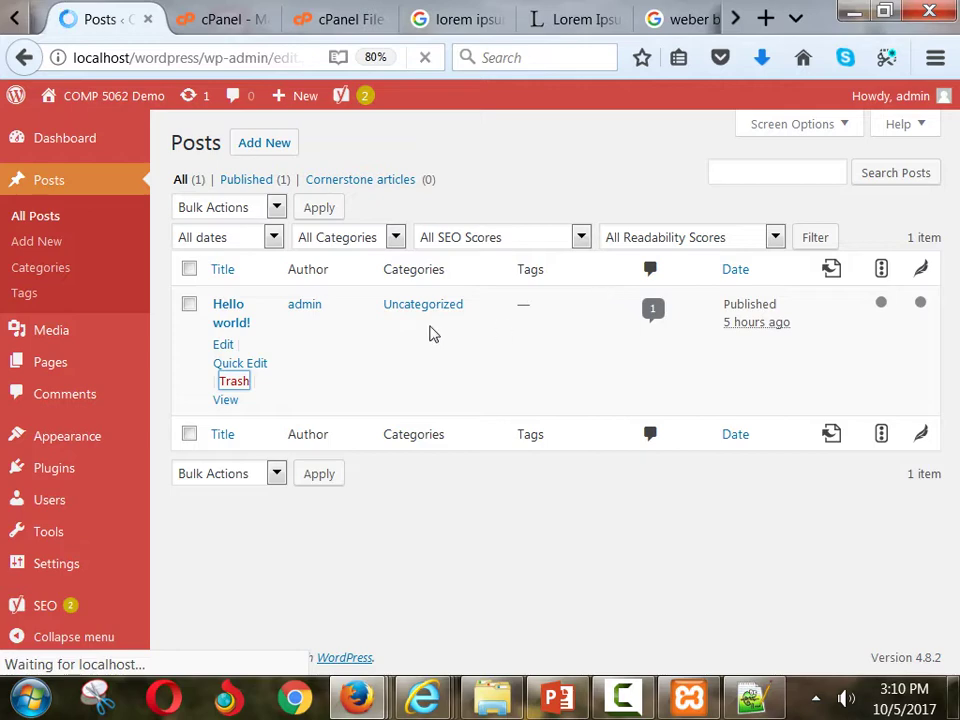
left_click(272, 145)
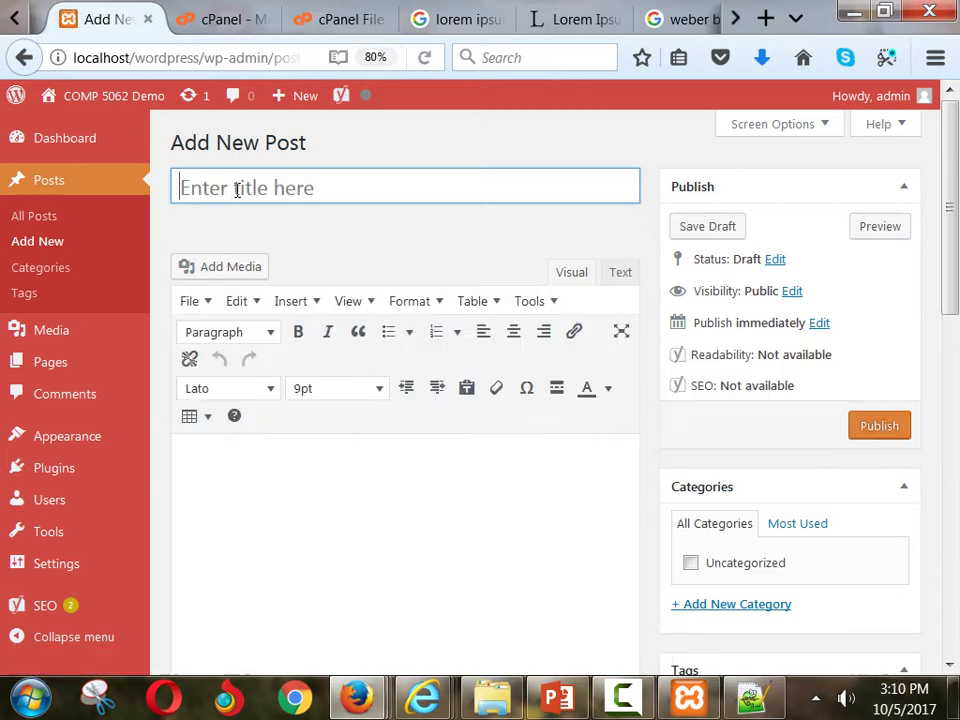
Publish a post titled 'London Air Show'.
left_click(238, 190)
type("Lon")
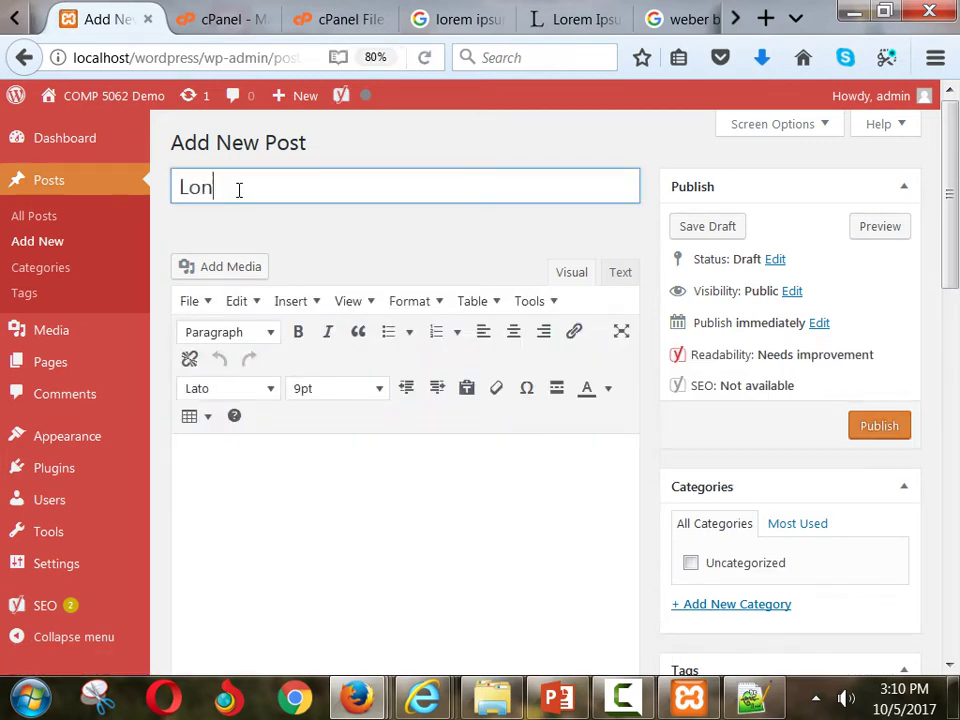
type("don Air Show")
left_click(859, 428)
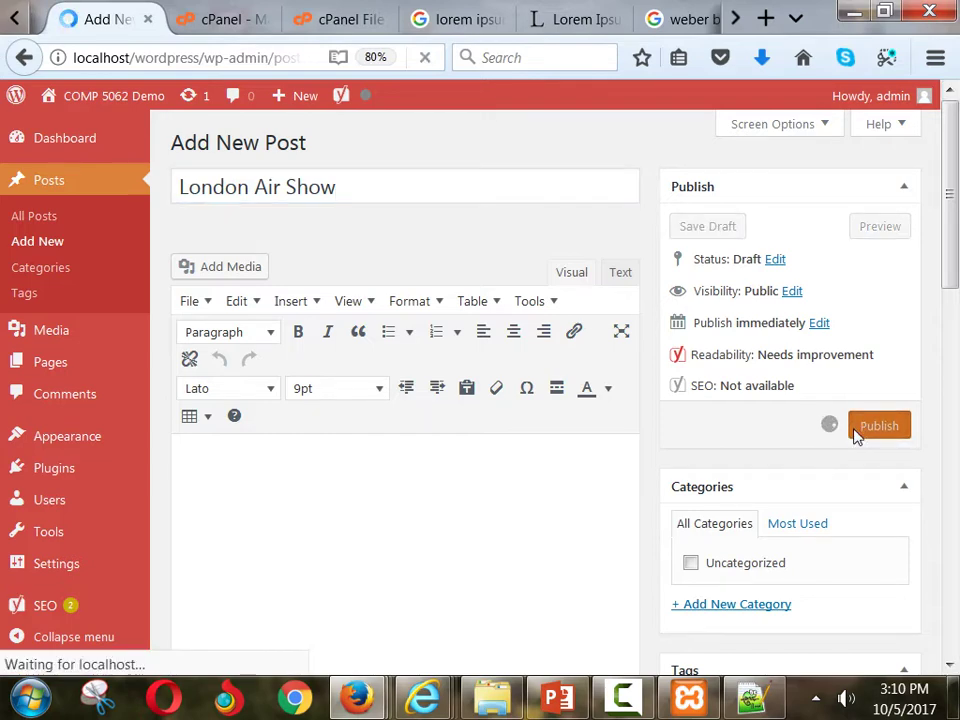
Review the published London Air Show post, then begin another new post.
scroll(816, 482, "down", 5)
scroll(840, 490, "down", 1)
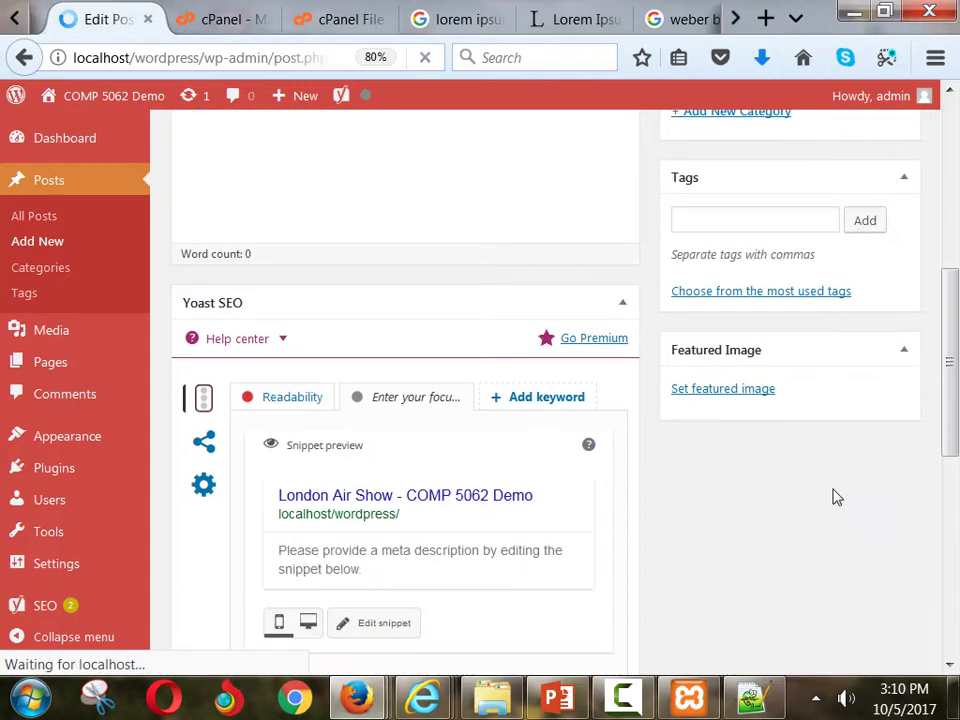
scroll(825, 497, "down", 1)
scroll(780, 470, "up", 1)
scroll(738, 438, "up", 1)
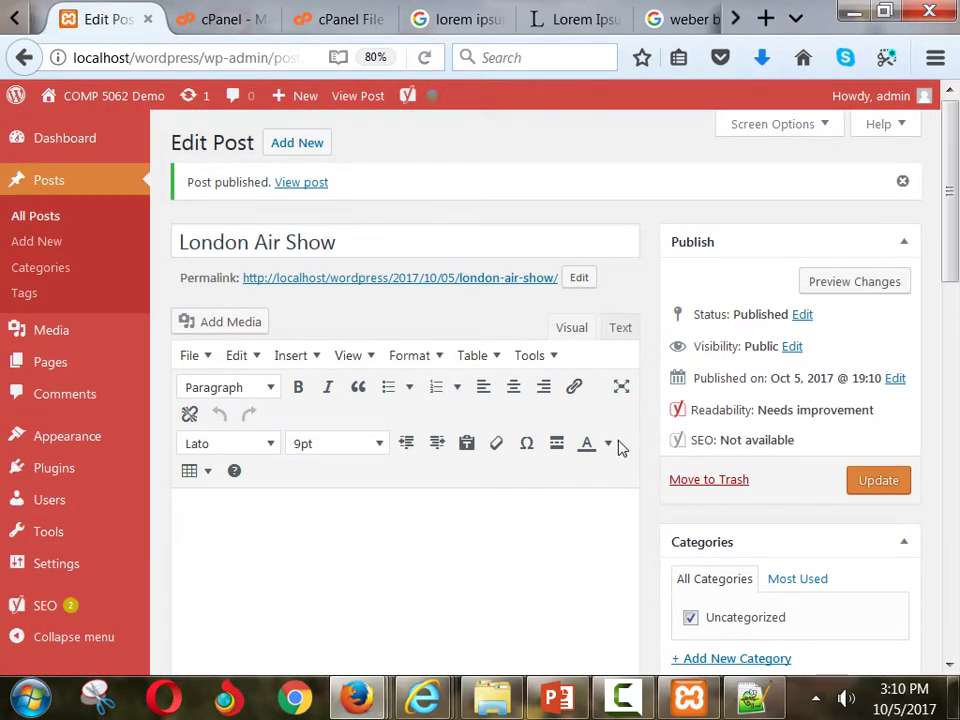
scroll(590, 452, "down", 12)
scroll(625, 457, "up", 5)
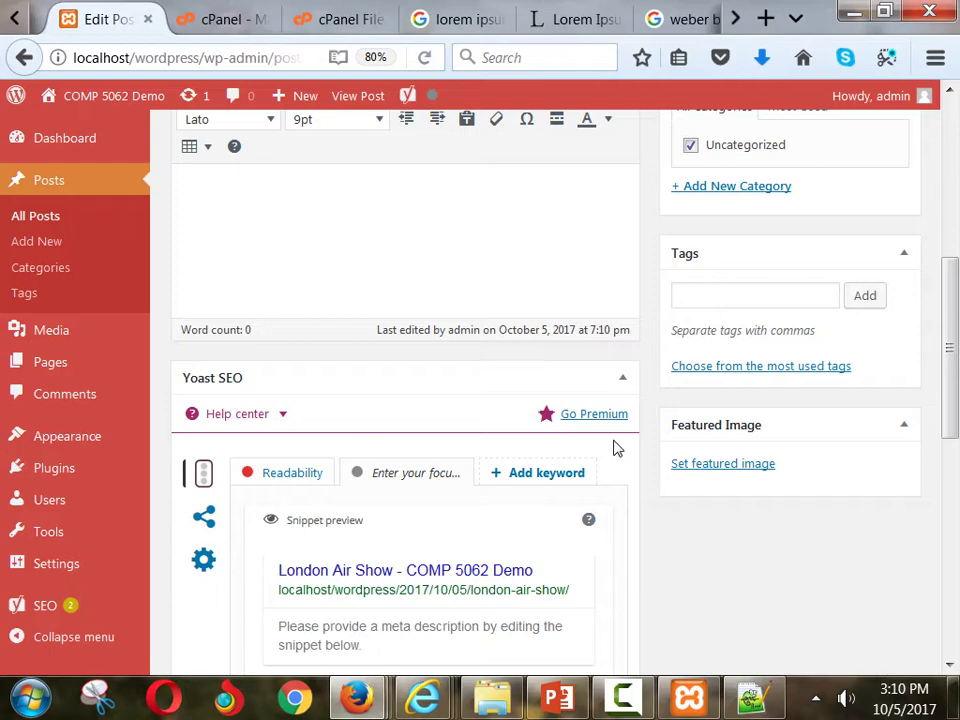
scroll(656, 572, "down", 3)
scroll(669, 563, "up", 6)
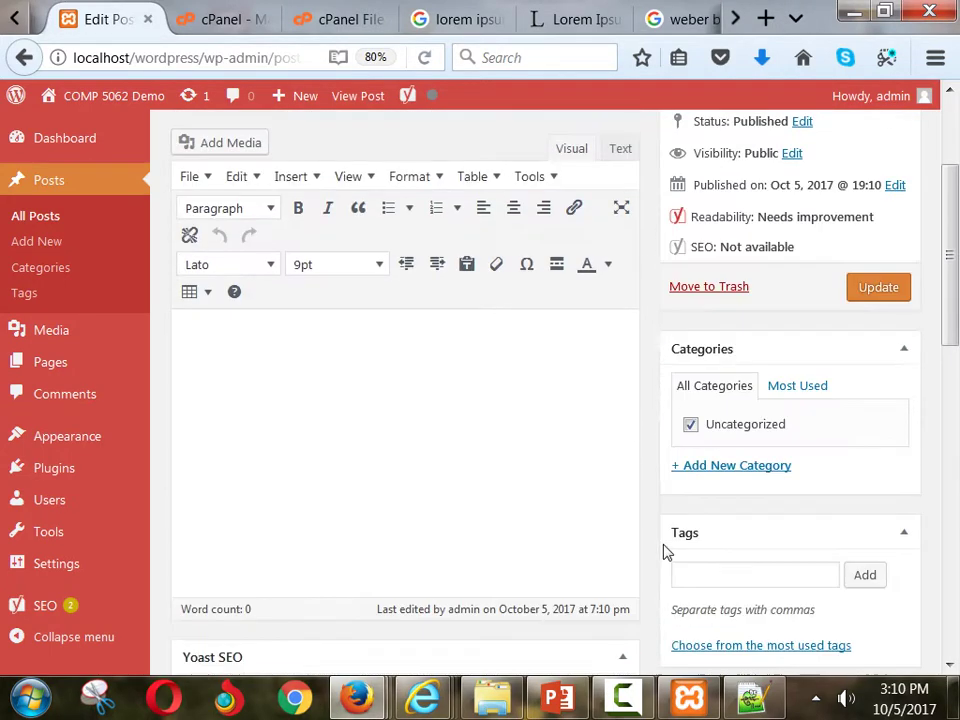
scroll(606, 443, "up", 2)
scroll(379, 197, "up", 2)
left_click(285, 147)
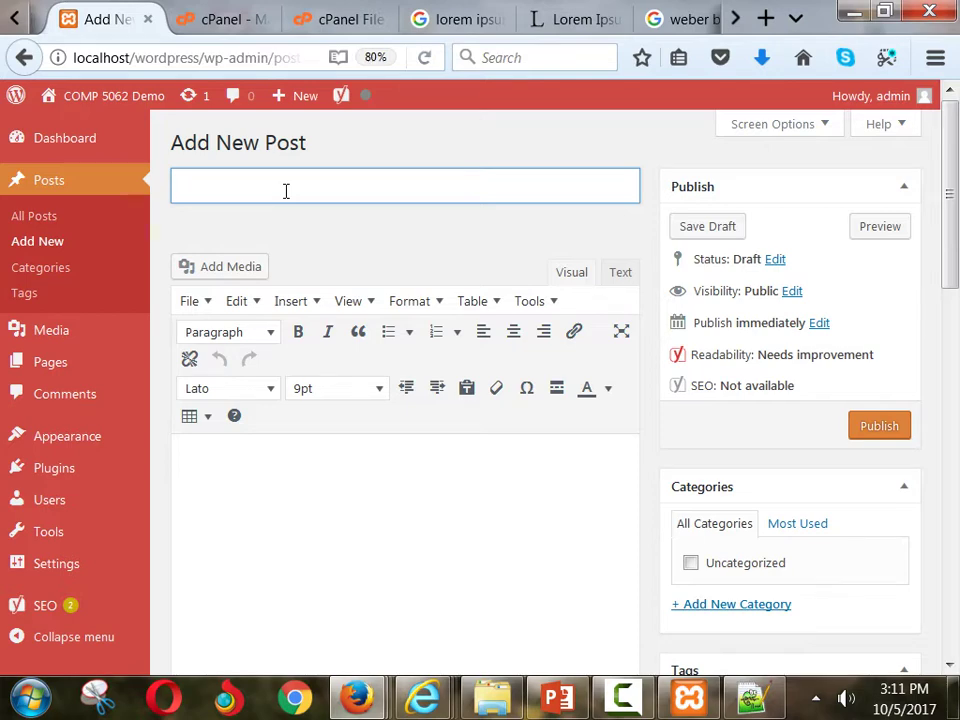
Publish a new post titled 'Diamond Aircraft in the News'.
left_click(455, 19)
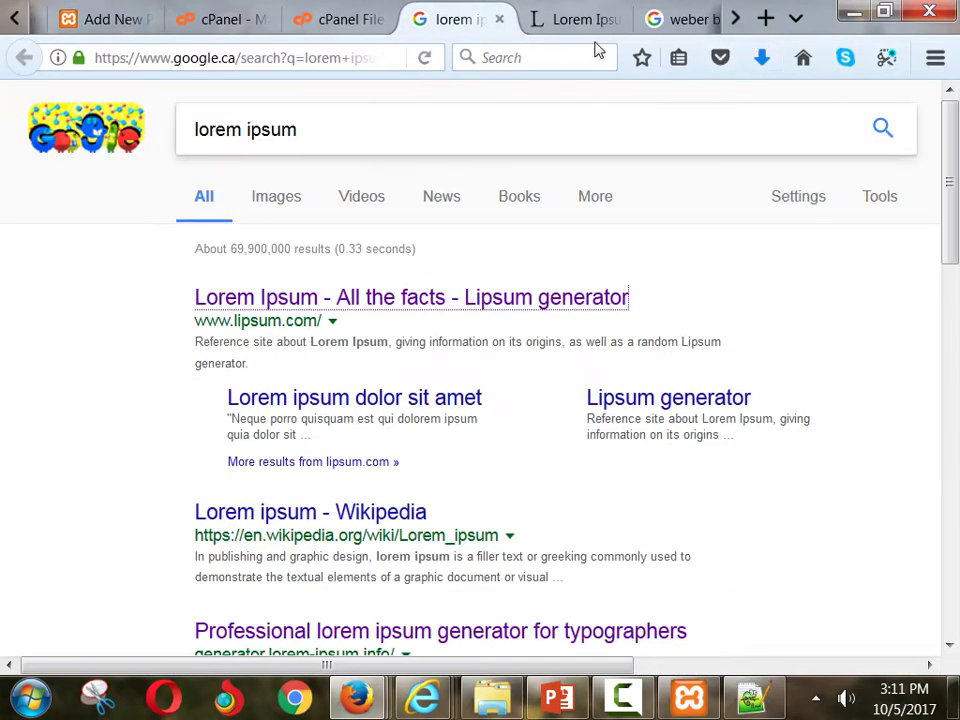
left_click(91, 19)
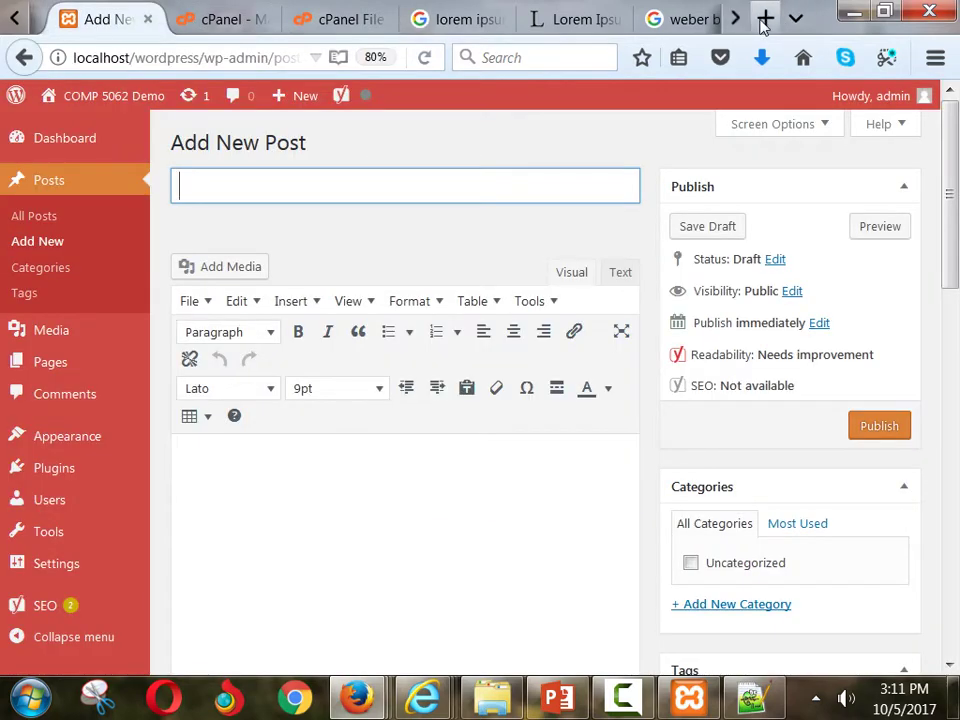
left_click(378, 189)
type("Dia")
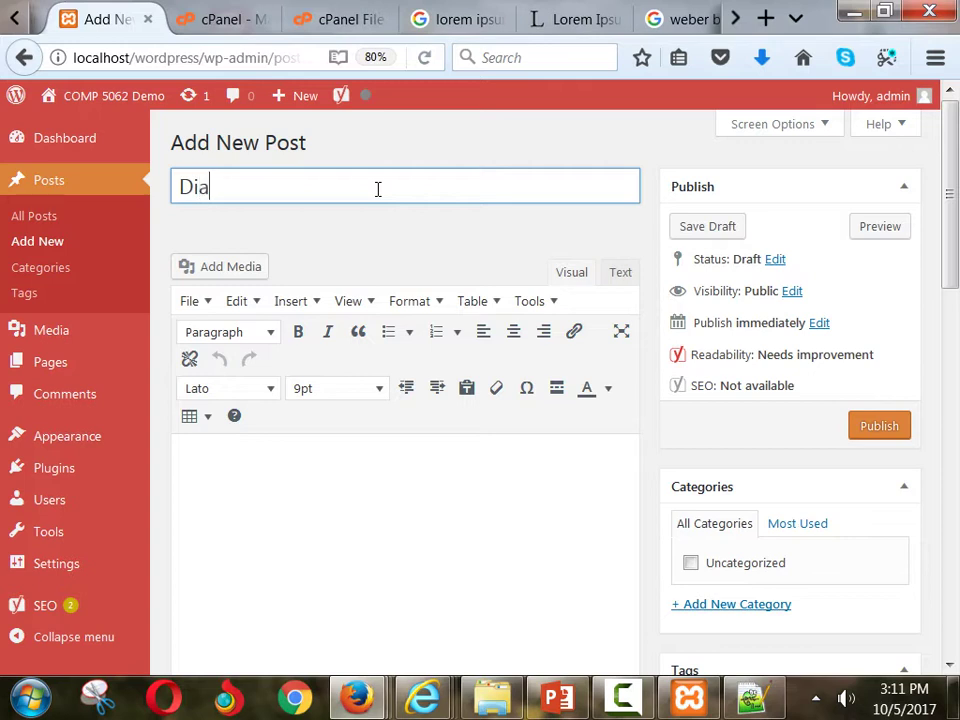
type("mond Aircraft in the News")
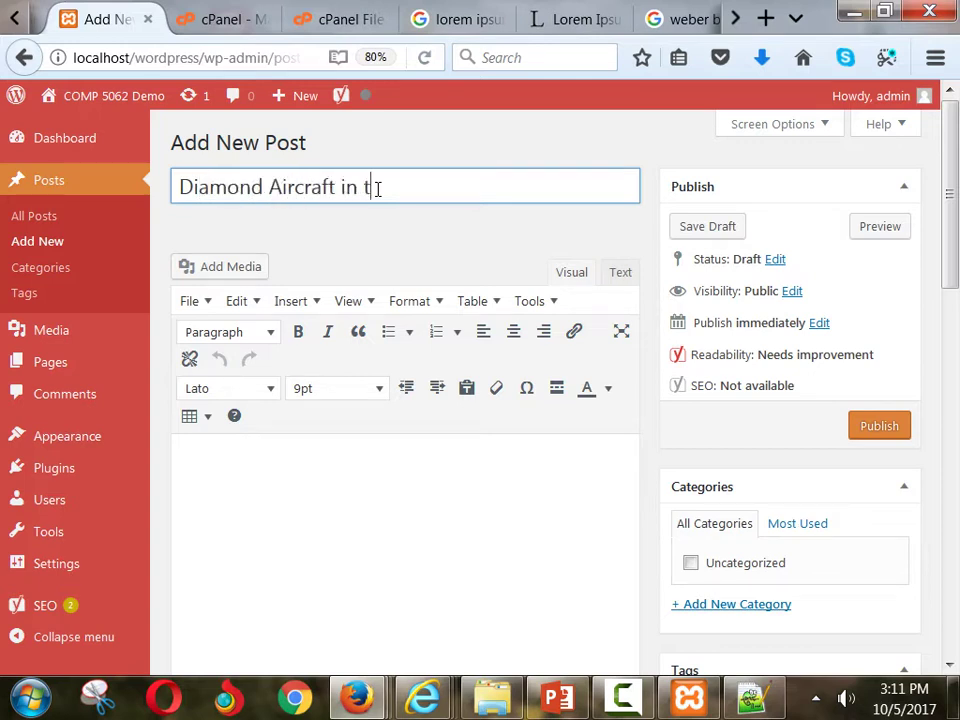
left_click(890, 427)
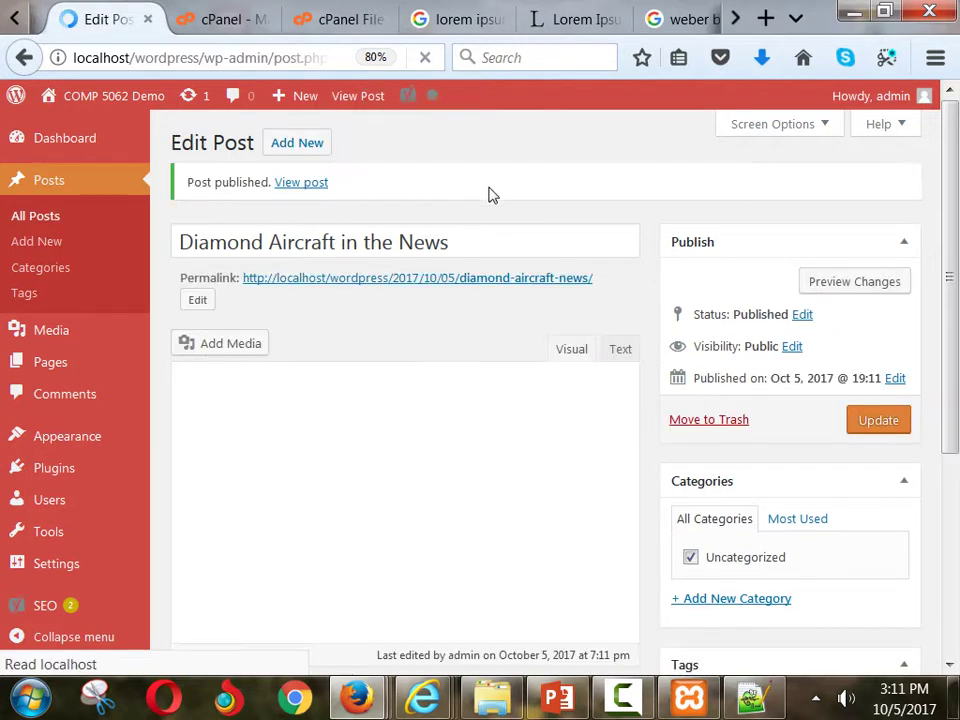
Retitle the post 'Pilot Licensing Updates' and update it.
triple_click(184, 242)
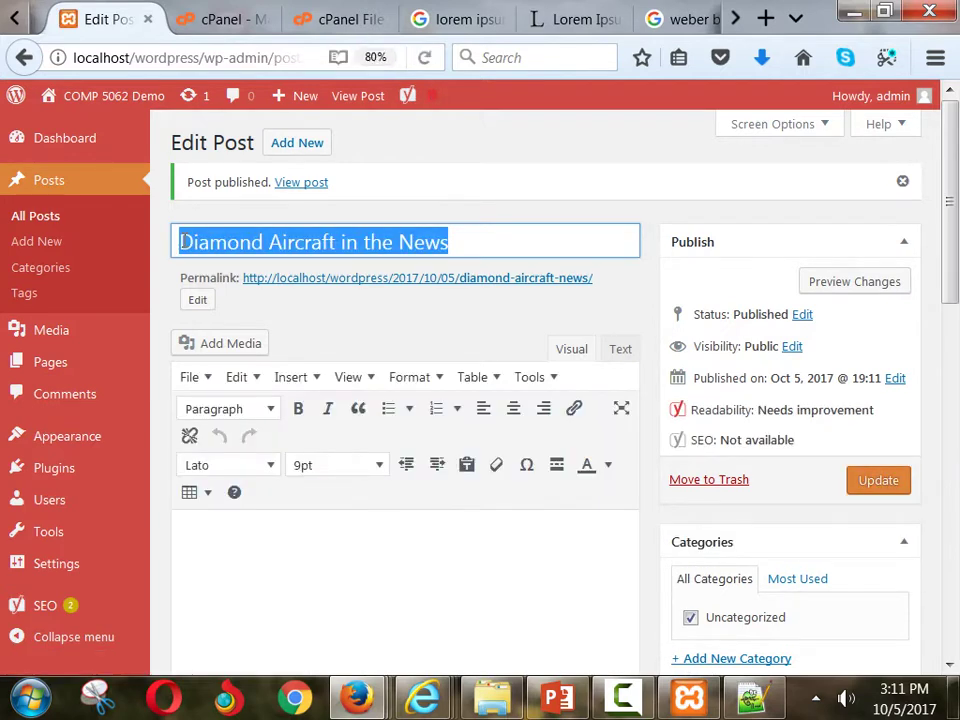
key("BackSpace")
type("Pilot Licensing")
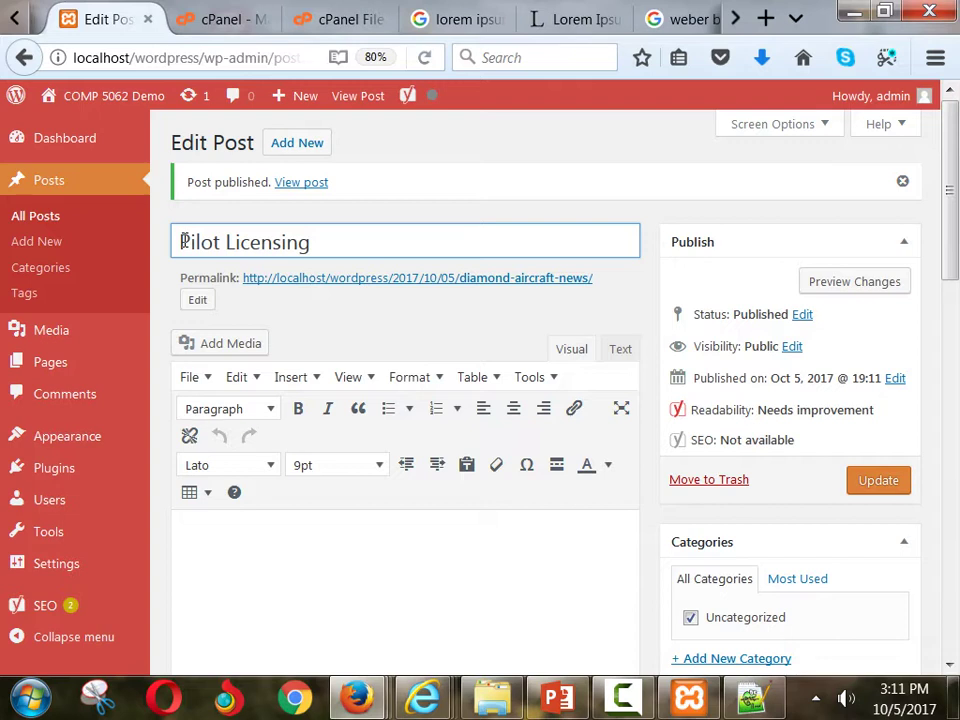
type(" Updates")
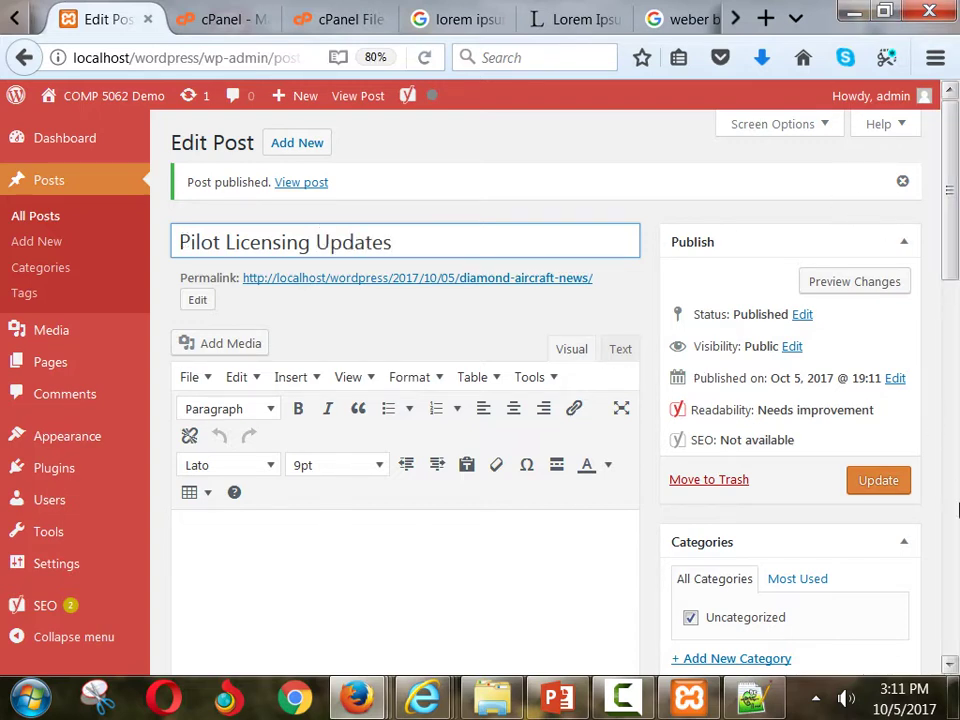
left_click(878, 484)
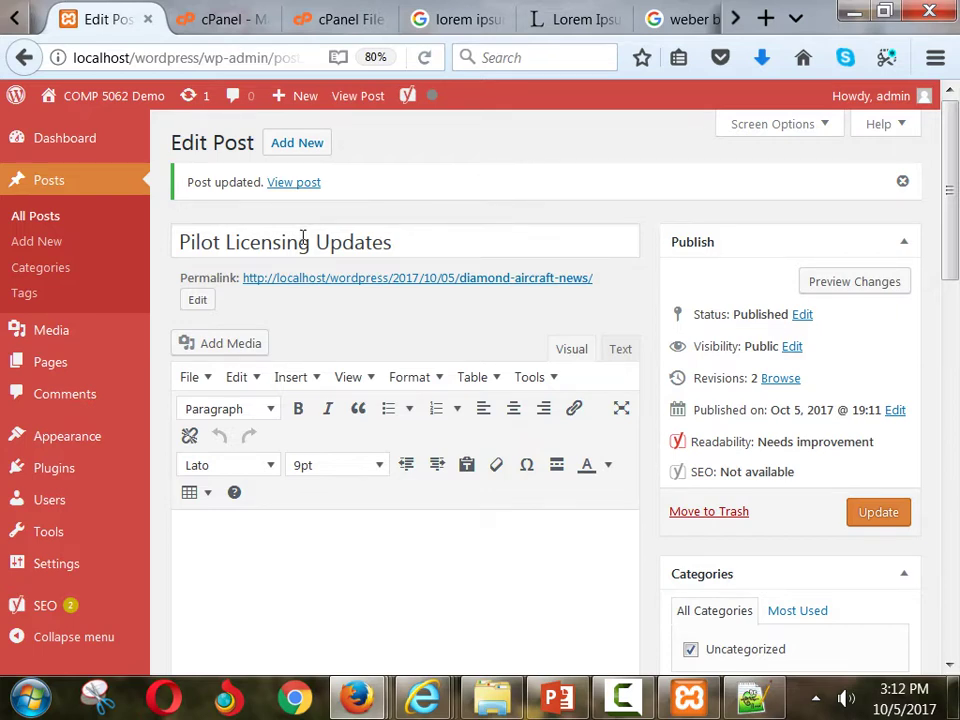
Paste the lorem ipsum paragraphs into the post body and update it.
left_click(435, 237)
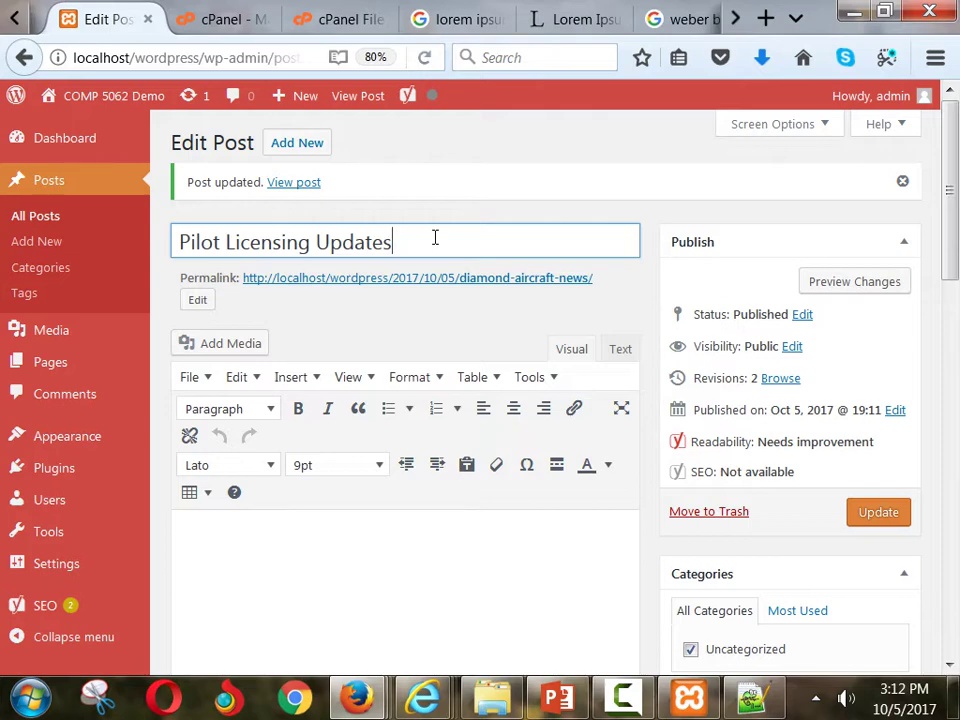
left_click(334, 557)
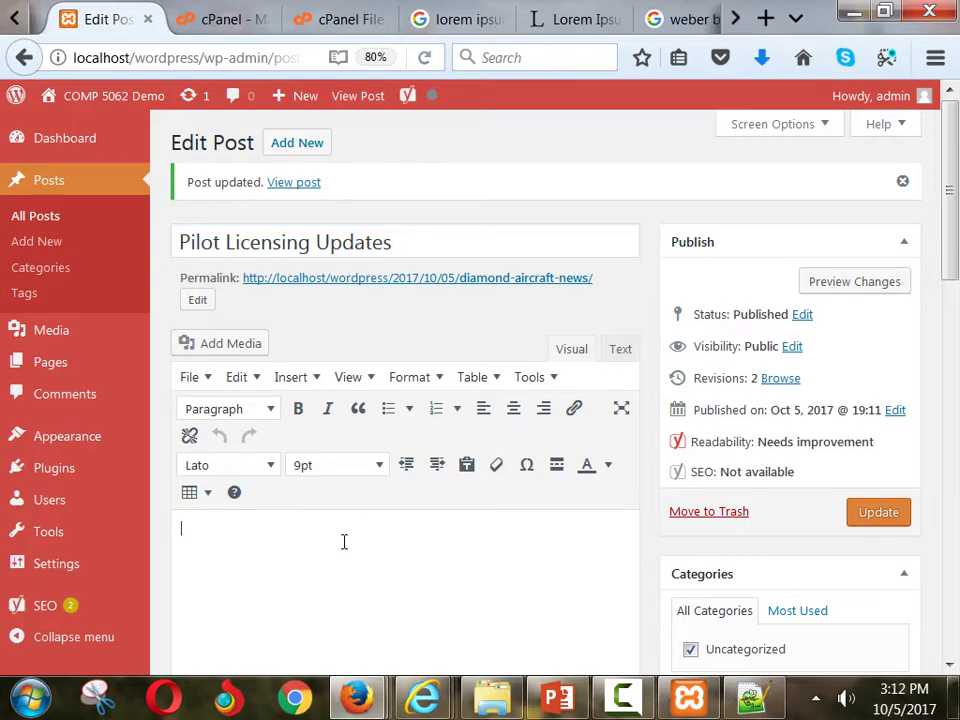
type("Lorem ipsum dolor sit amet, consectetur adipiscing elit. Donec ut mauris elementum, posuere tellus interdum, efficitur augue. Nunc libero magna, porta vel augue vel, consequat eleifend lectus. Aliquam in commodo eros. Vivamus vitae neque lectus. Nam ante enim, commodo in dolor ut, porttitor tristique magna. Maecenas venenatis ac diam vitae vehicula. Etiam vitae nisl quam. Praesent non dictum magna, non dignissim libero. Cras congue hendrerit vulputate. Aliquam erat volutpat. In nec bibendum massa. Duis id congue mi. Nullam ultricies ut nisi ac lacinia. Duis tempor felis non quam aliquam, a vehicula nisi varius. Quisque a nibh eget orci mollis sagittis in sagittis odio. Integer porttitor nunc eget lorem commodo, non scelerisque massa vehicula. Praesent faucibus consequat elit ut feugiat. In rutrum purus ligula, consectetur tincidunt sapien laoreet ut. Praesent tincidunt nisi eget risus pellentesque mollis. Etiam consectetur dolor a dui tempor molestie. Aliquam in pharetra erat. Orci varius natoque penatibus et magnis dis parturient montes, nascetur ridiculus mus. Cras malesuada iaculis placerat.")
scroll(370, 492, "up", 3)
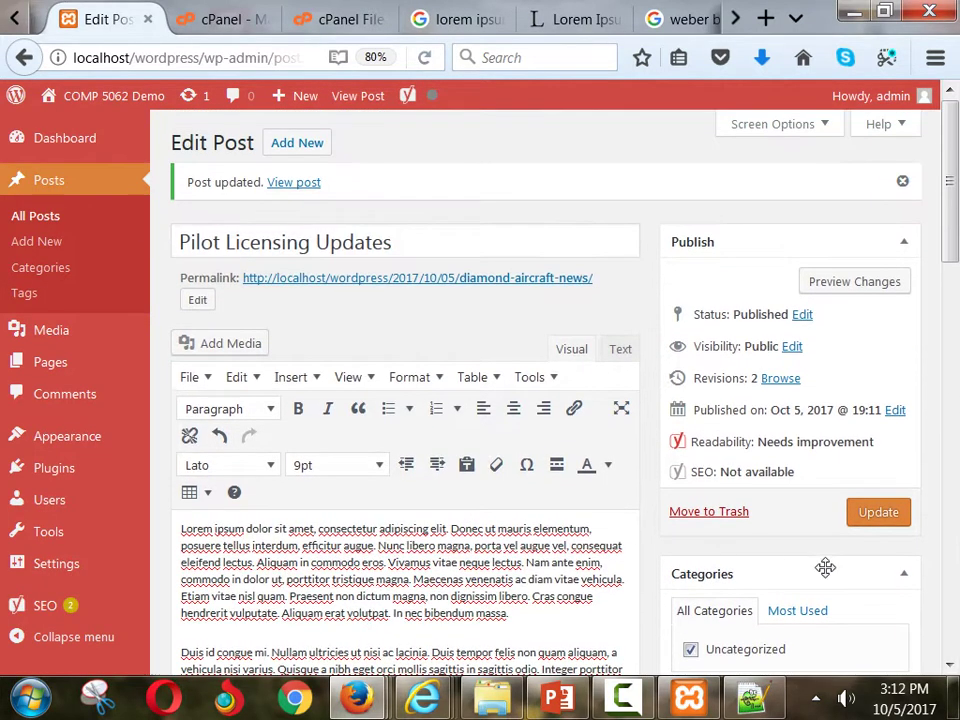
left_click(880, 516)
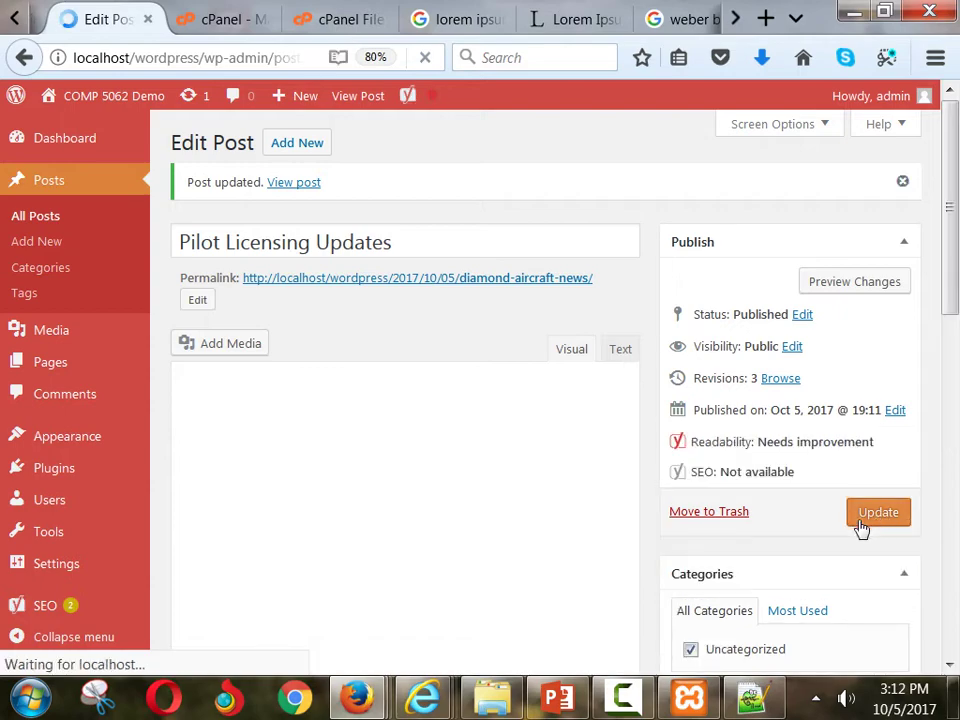
View and reload the live front page, then go back to the post editor.
scroll(865, 528, "down", 3)
scroll(866, 526, "down", 5)
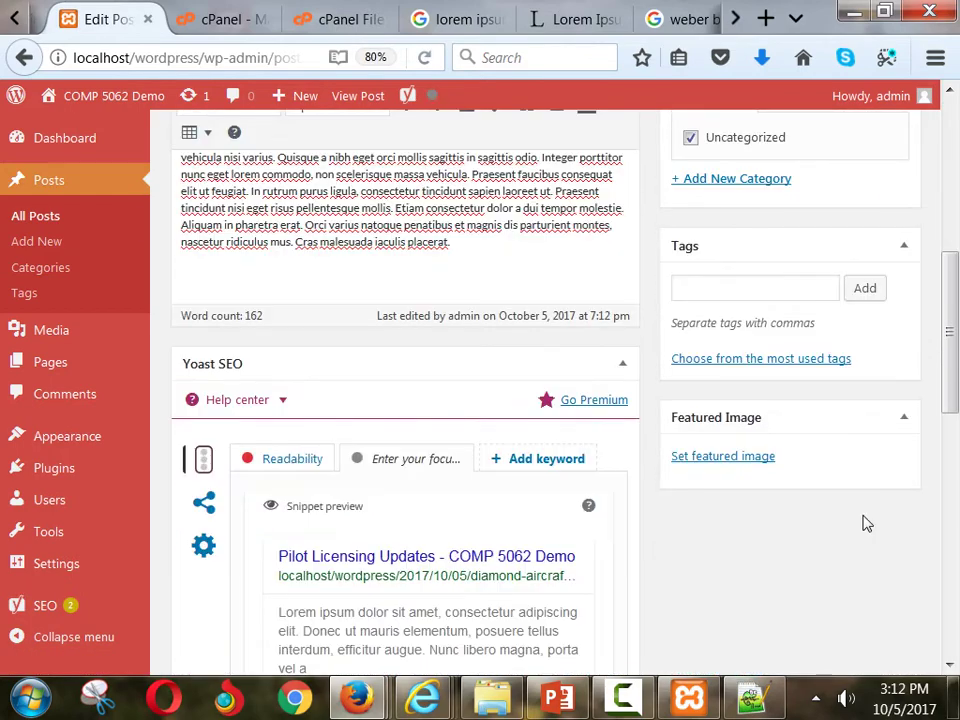
scroll(862, 520, "up", 4)
scroll(765, 548, "up", 5)
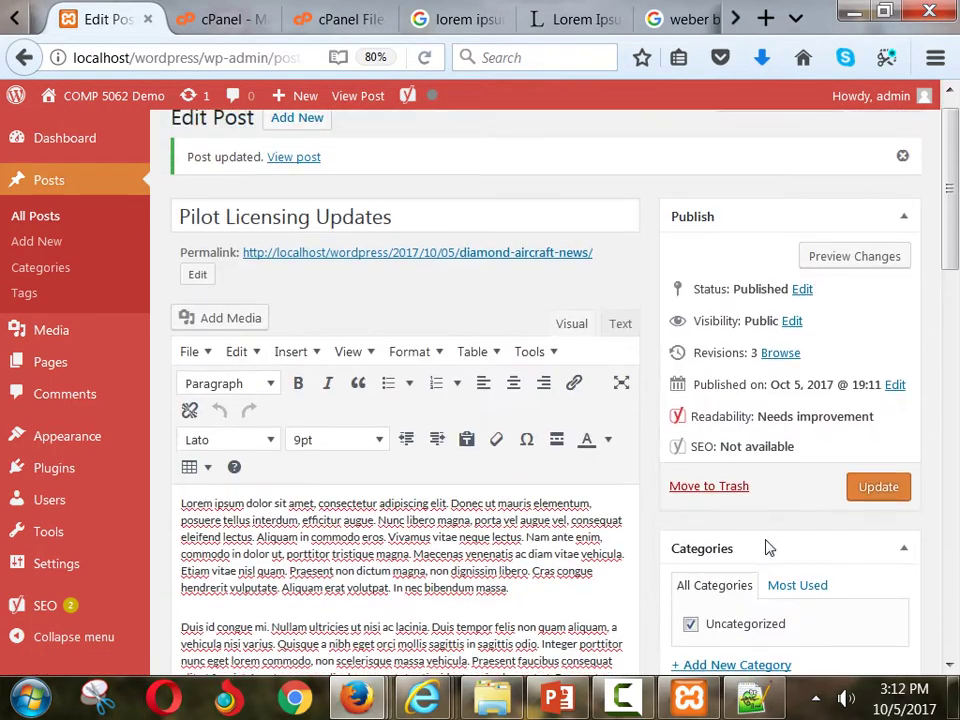
mouse_move(64, 95)
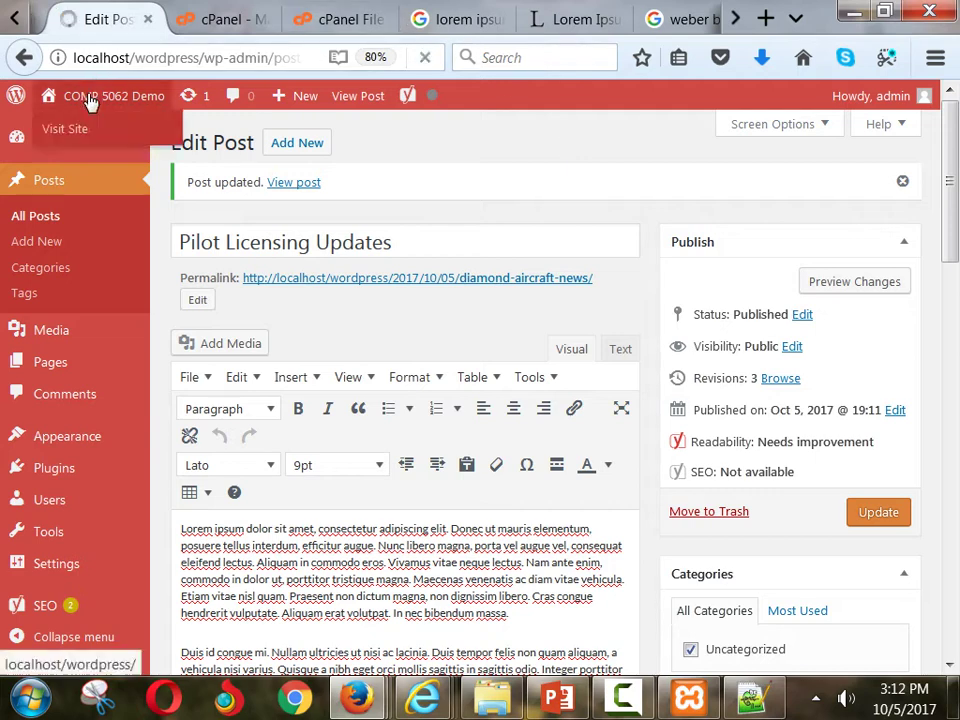
left_click(45, 125)
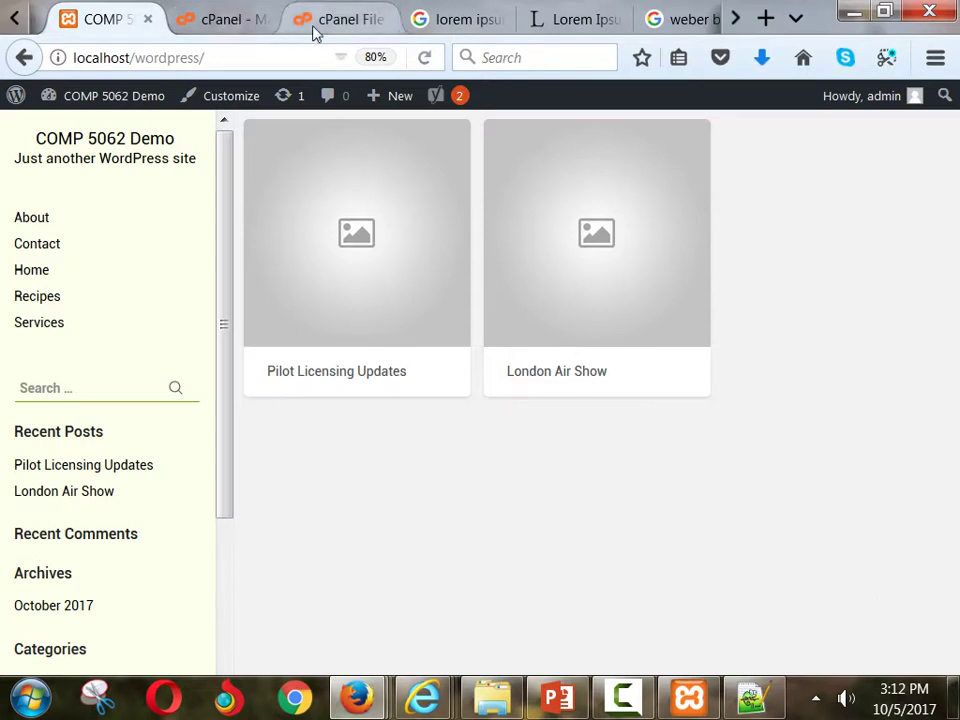
left_click(425, 58)
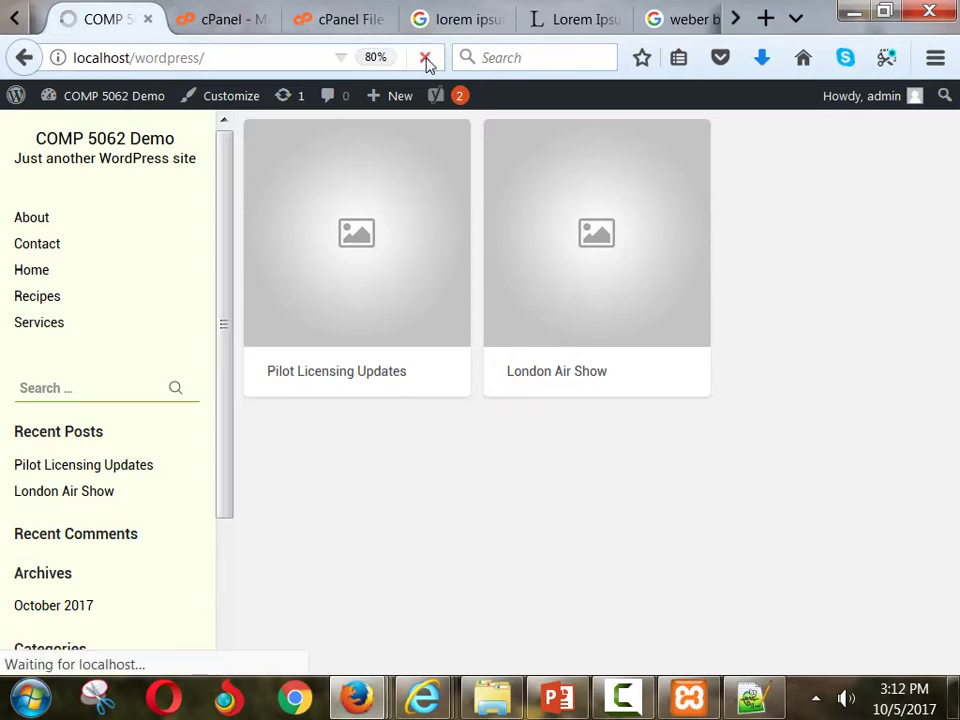
left_click(22, 60)
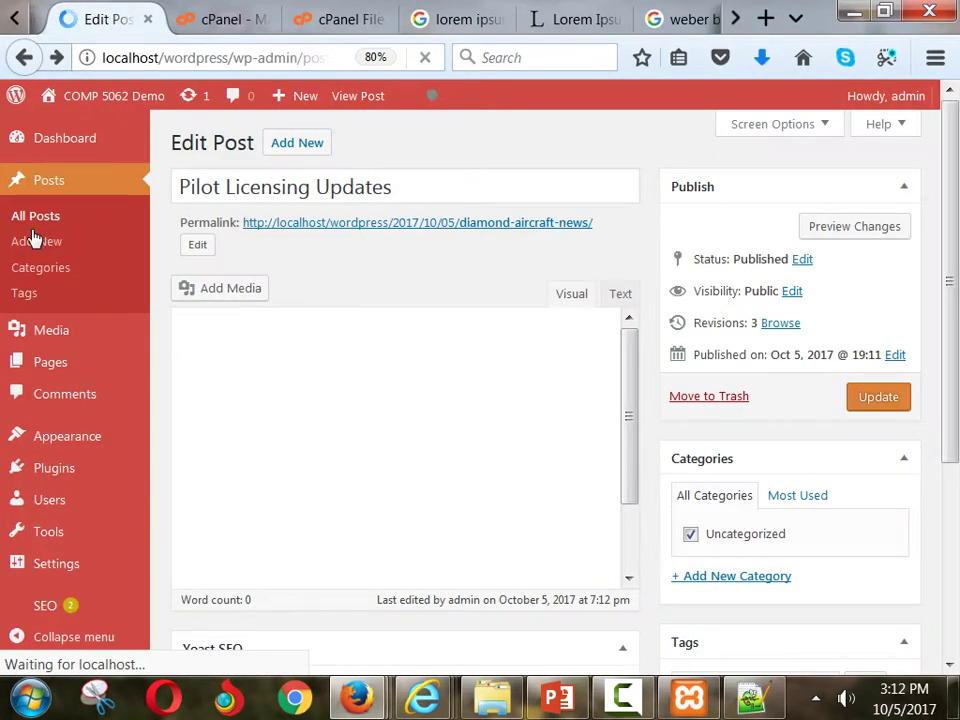
Publish a second post titled 'Diamond Aircraft in the News' and go to the front page.
left_click(308, 144)
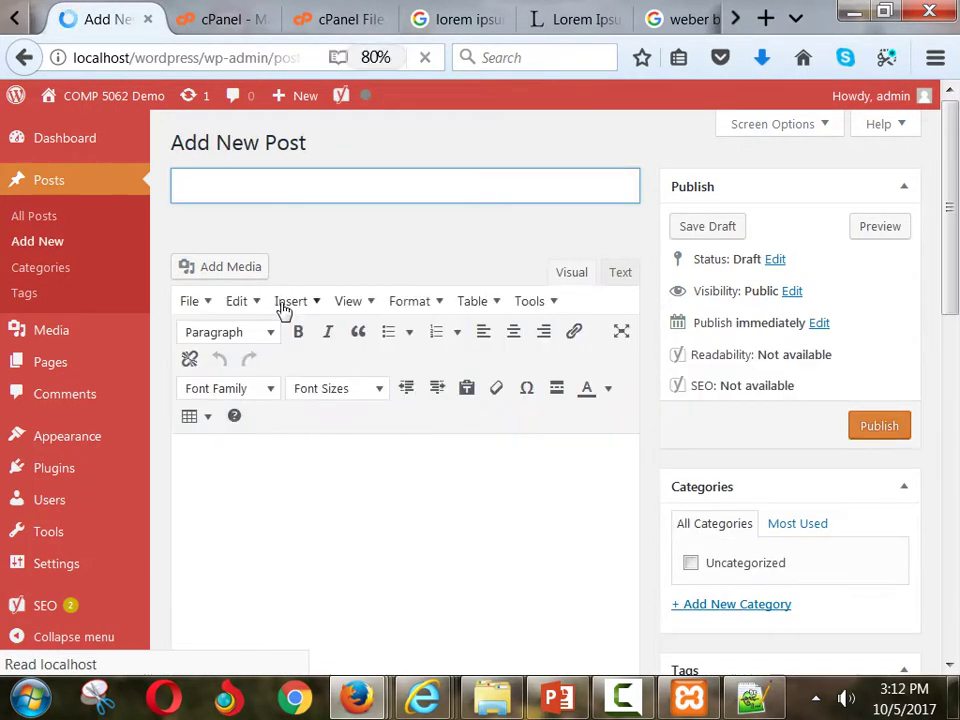
type("Dimao")
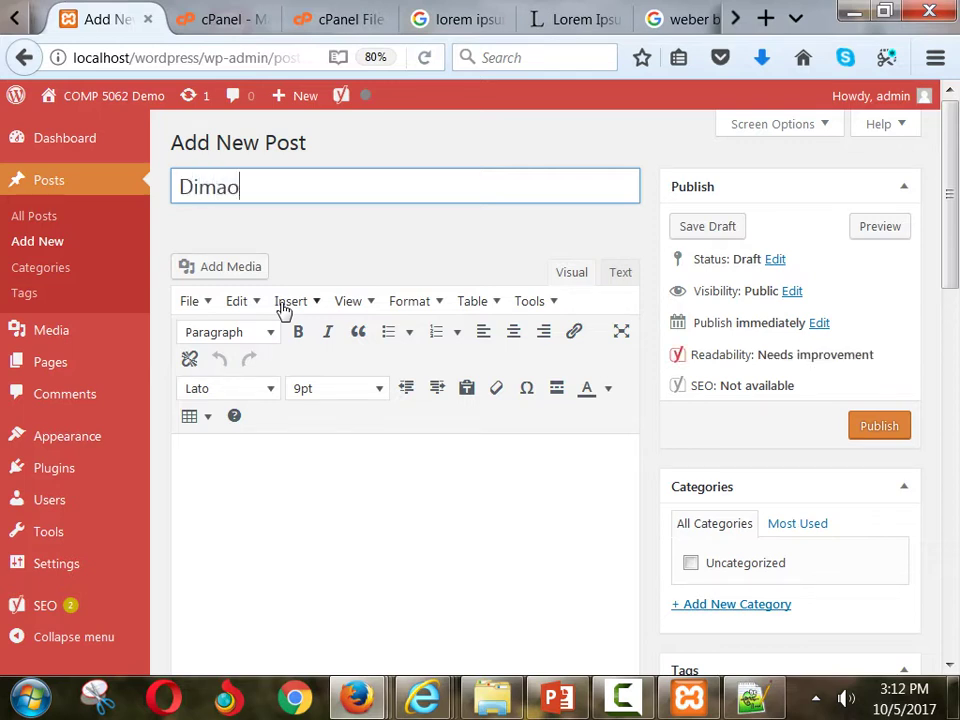
type("n")
key("BackSpace")
key("BackSpace")
key("BackSpace")
key("BackSpace")
key("BackSpace")
type("amond Aircraf")
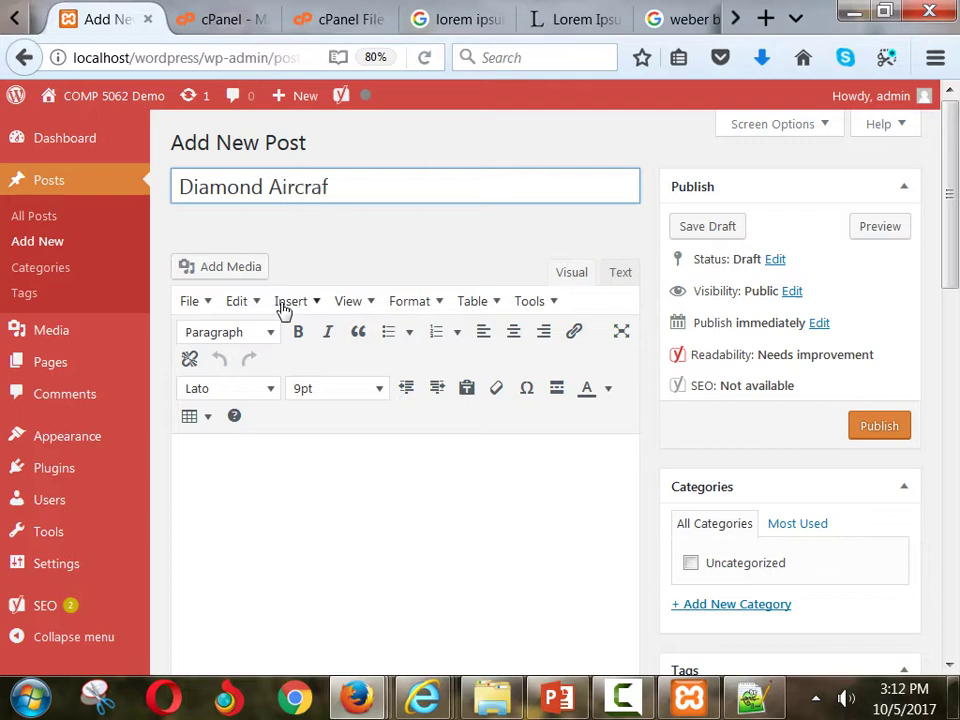
type("t in the Neww")
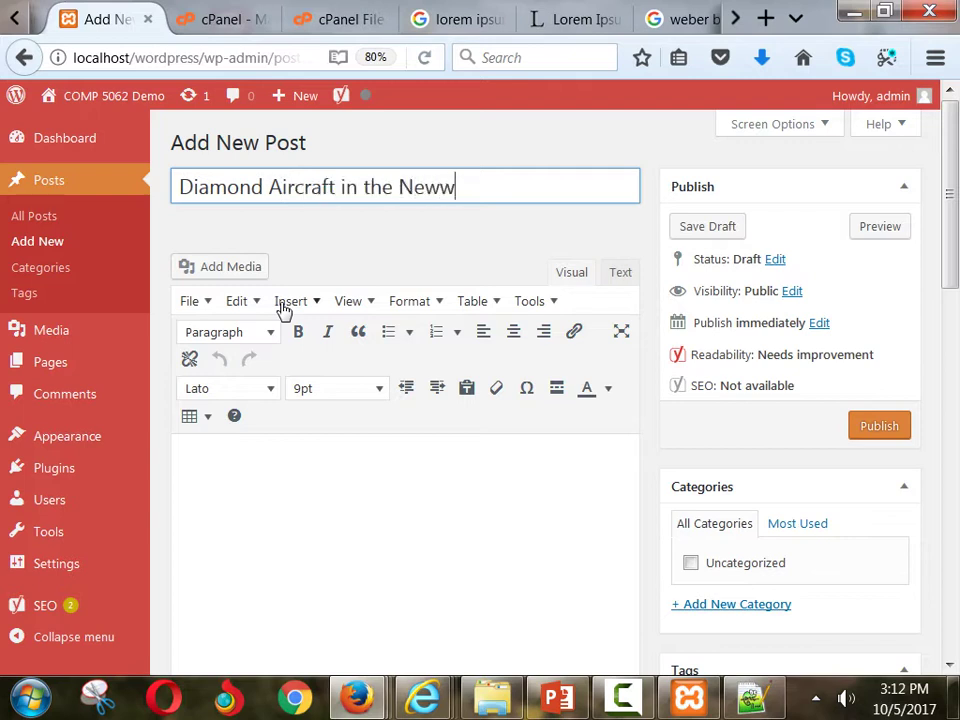
key("BackSpace")
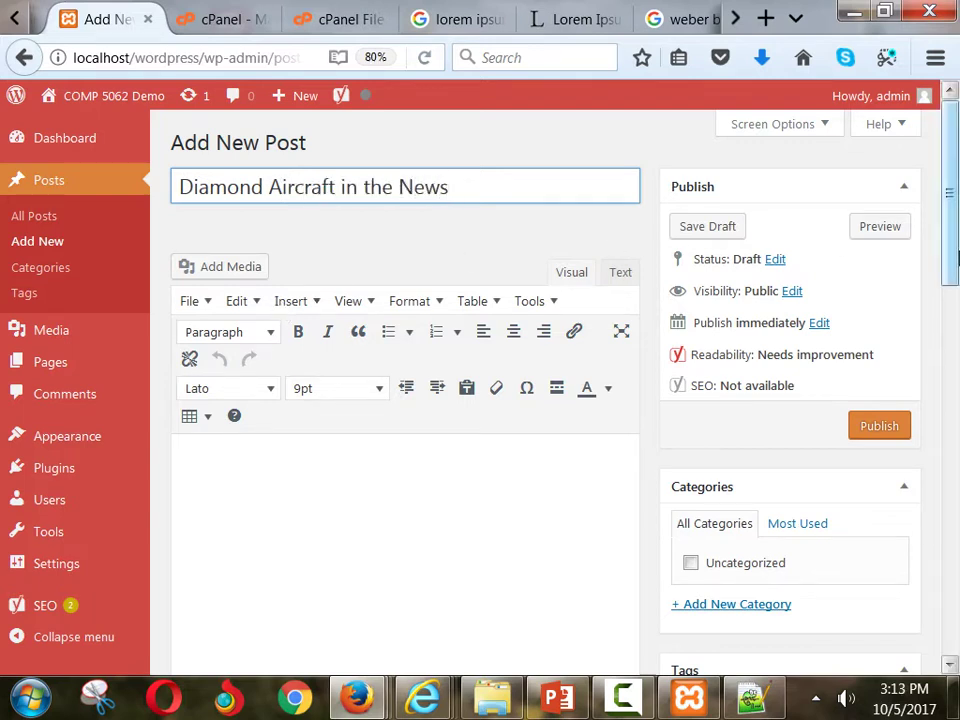
left_click(903, 424)
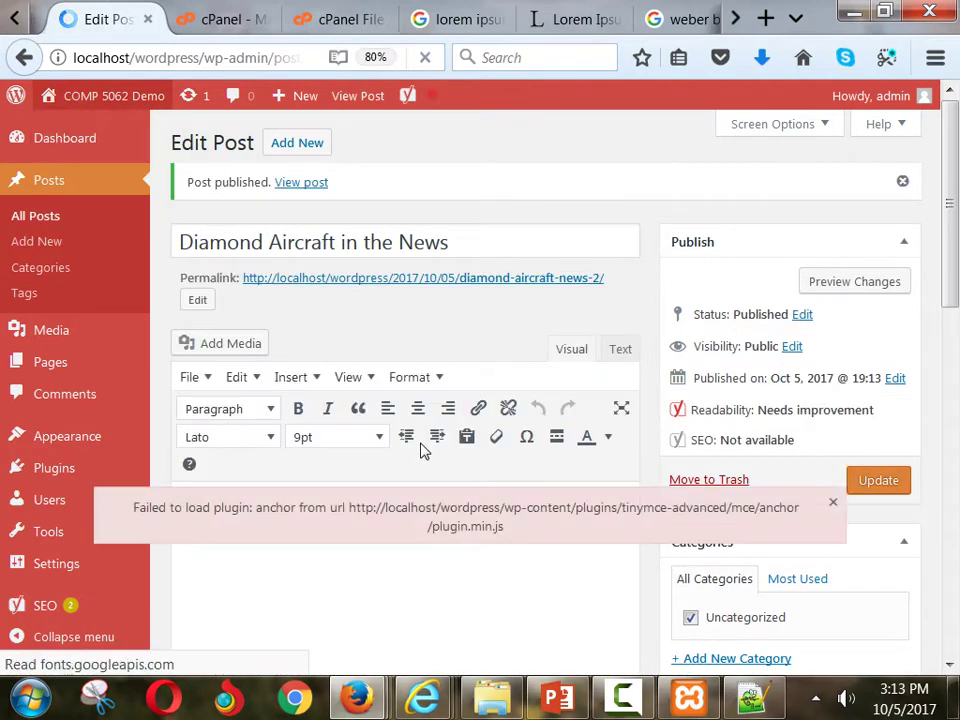
key("alt+Home")
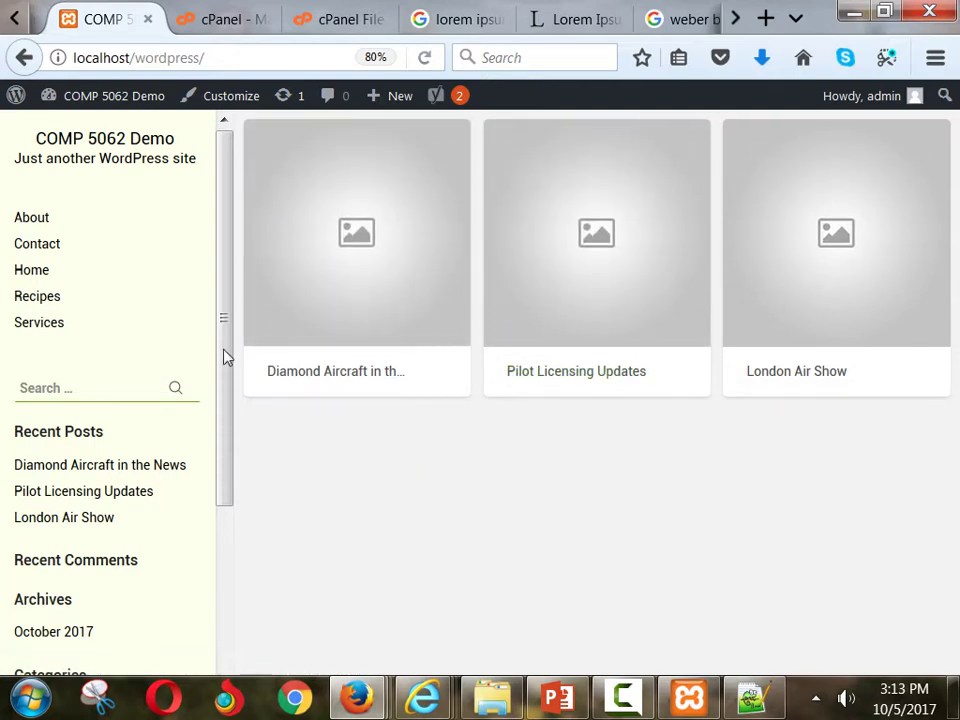
Open the Home page and scroll through its Best Weber BBQ in SW Ontario content.
left_click(40, 273)
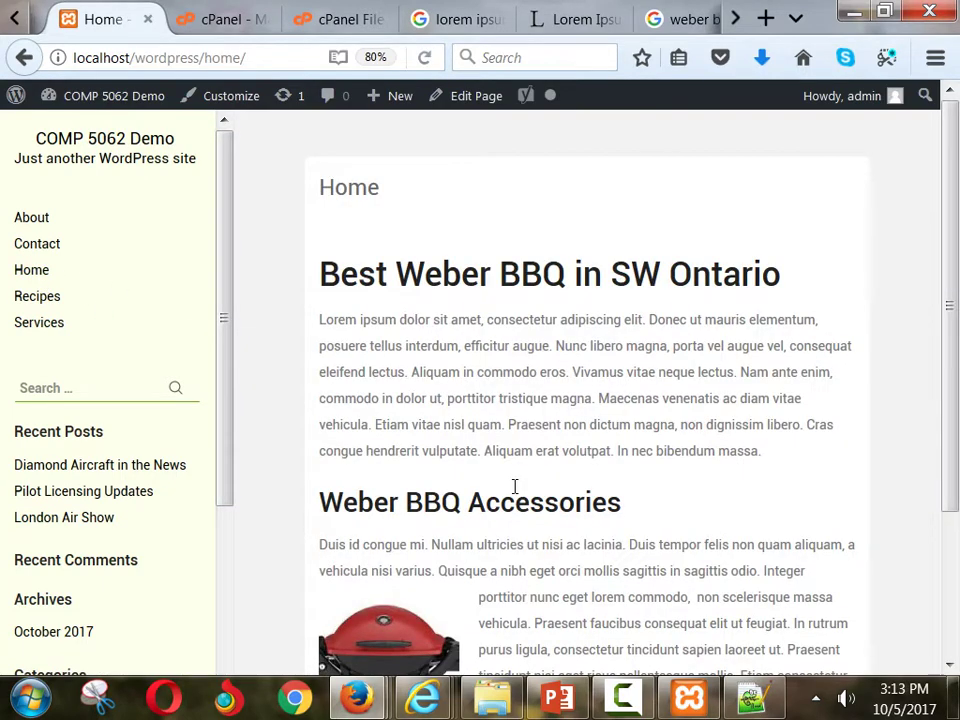
scroll(765, 381, "down", 3)
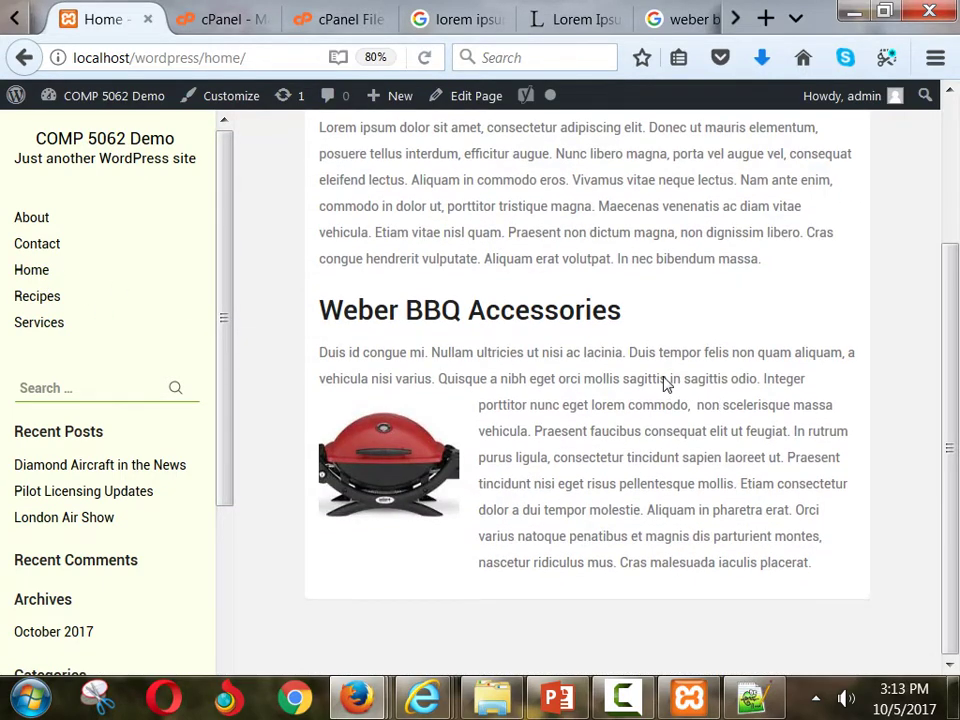
scroll(692, 433, "up", 3)
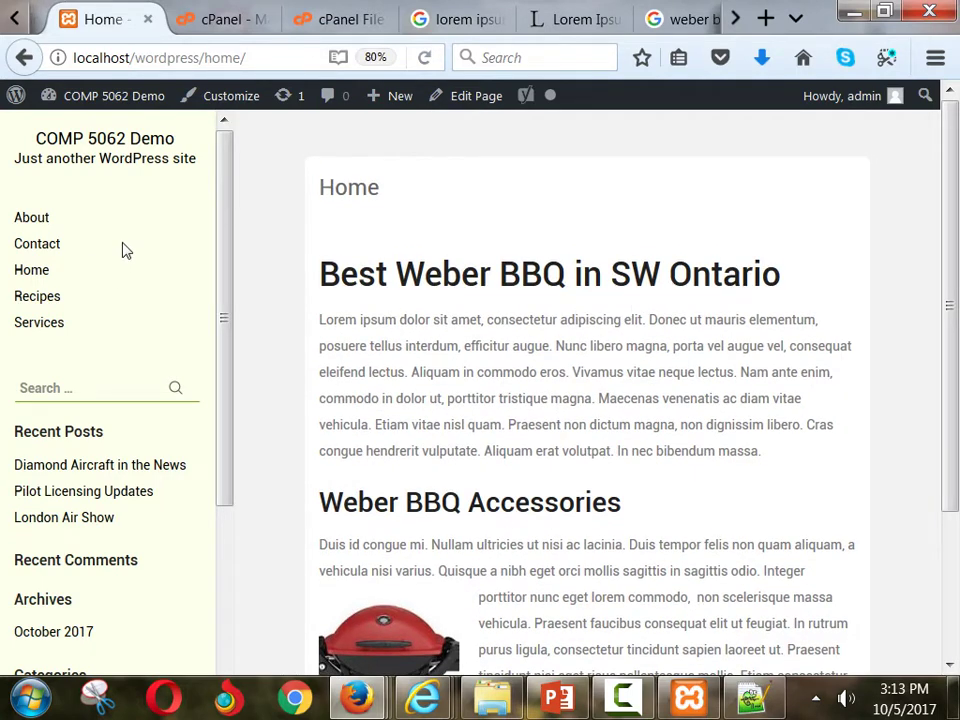
scroll(624, 495, "down", 3)
scroll(615, 490, "up", 3)
Open Diamond Aircraft in the News for editing from the Posts list and select its title.
left_click(62, 128)
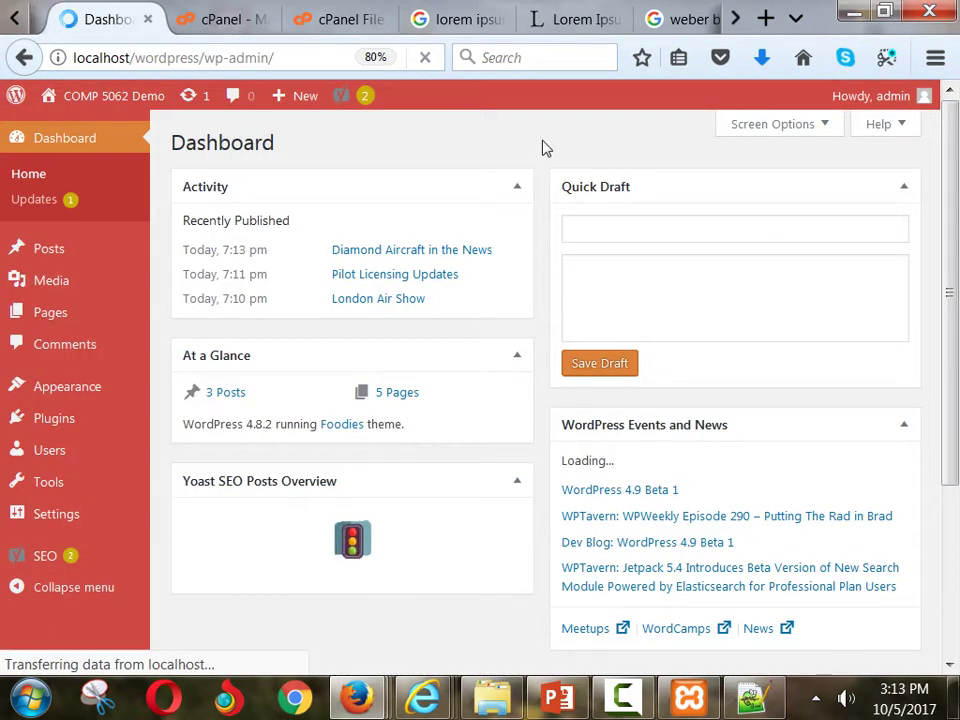
left_click(68, 258)
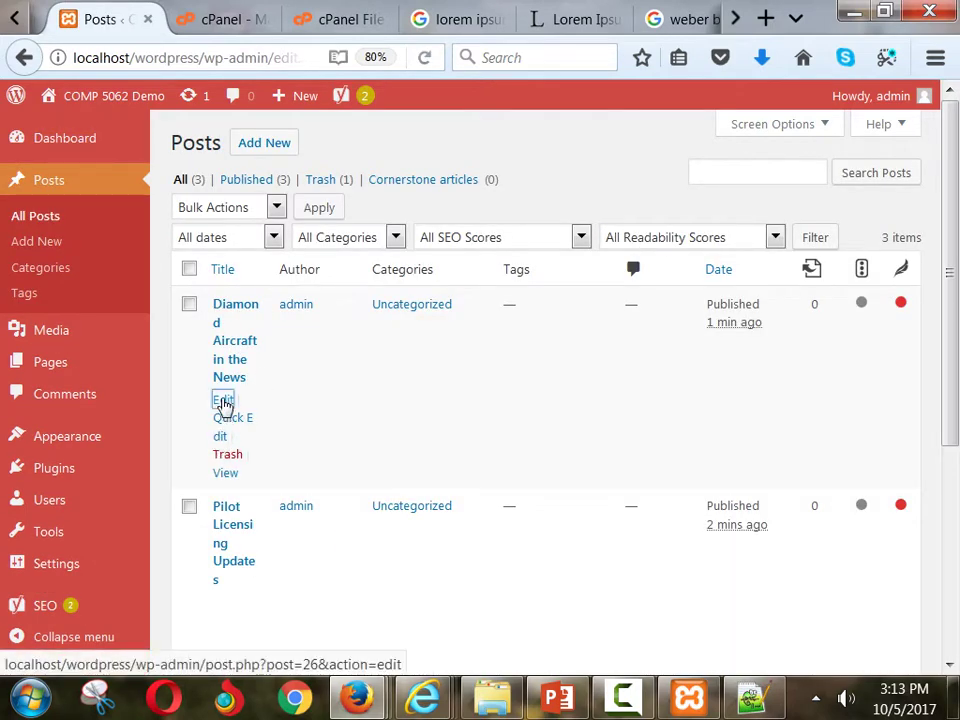
left_click(222, 399)
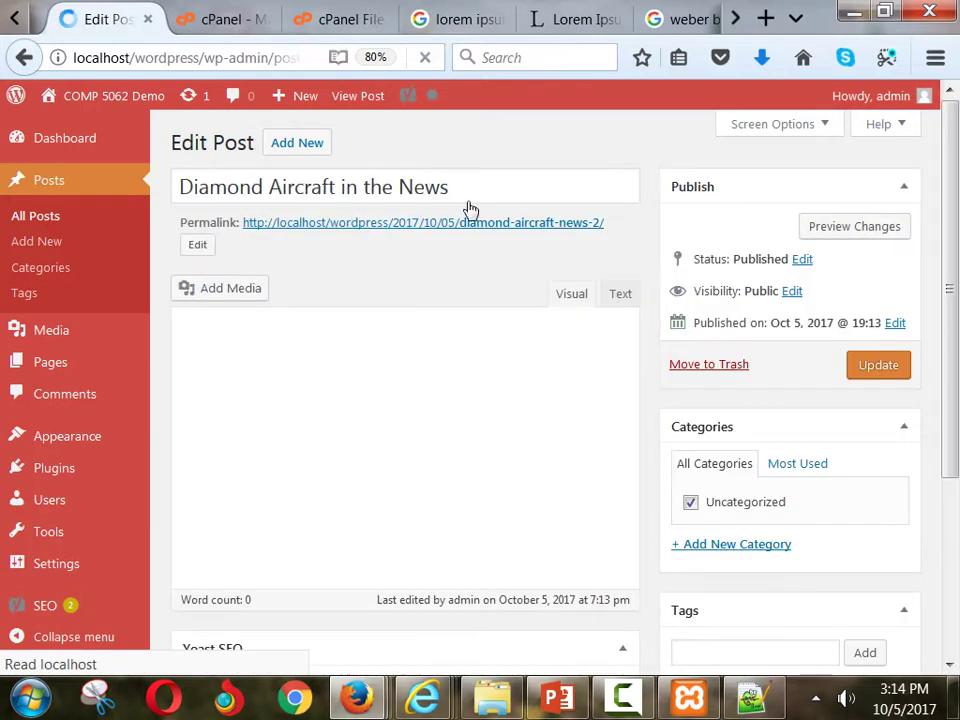
left_click_drag(489, 185, 182, 210)
Retitle the post 'The Art of Smoking' and update it, then start a new post.
type("Th")
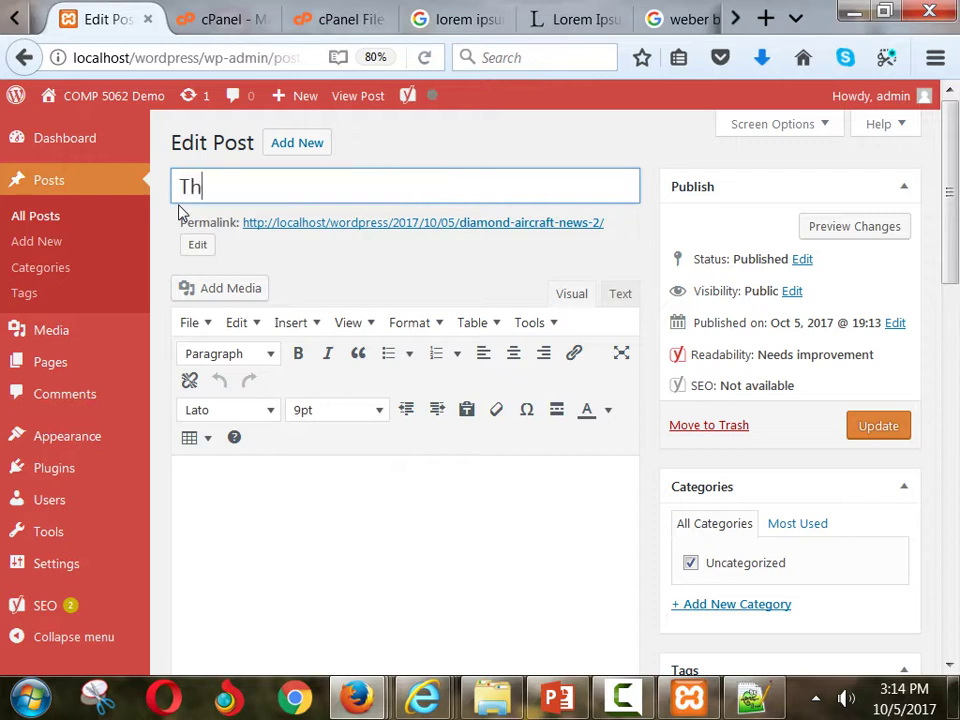
type("e Art of S")
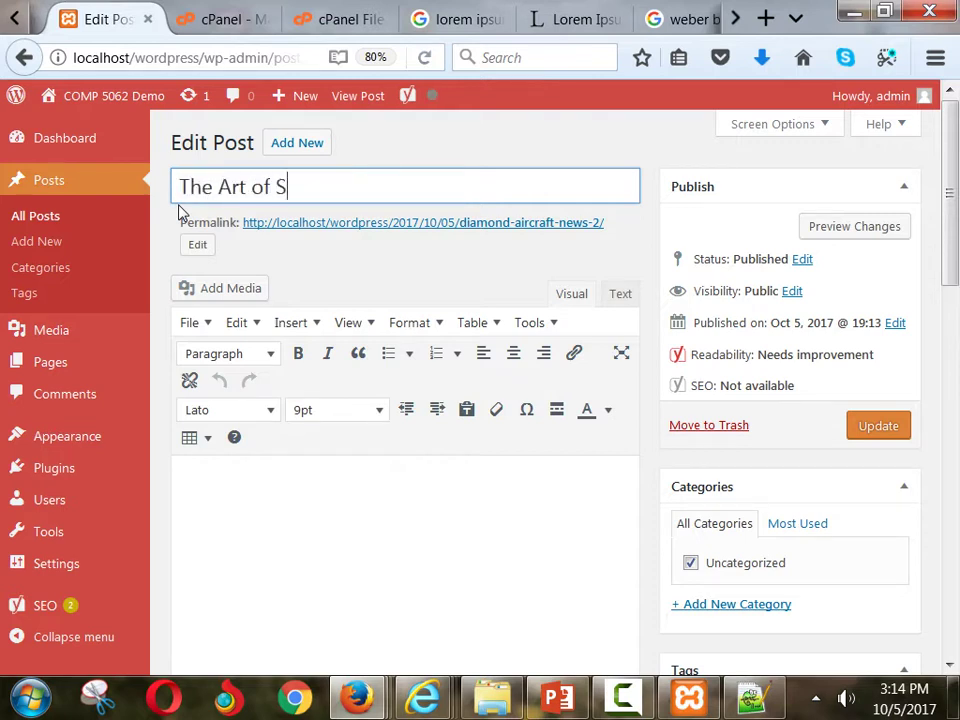
type("mokeing")
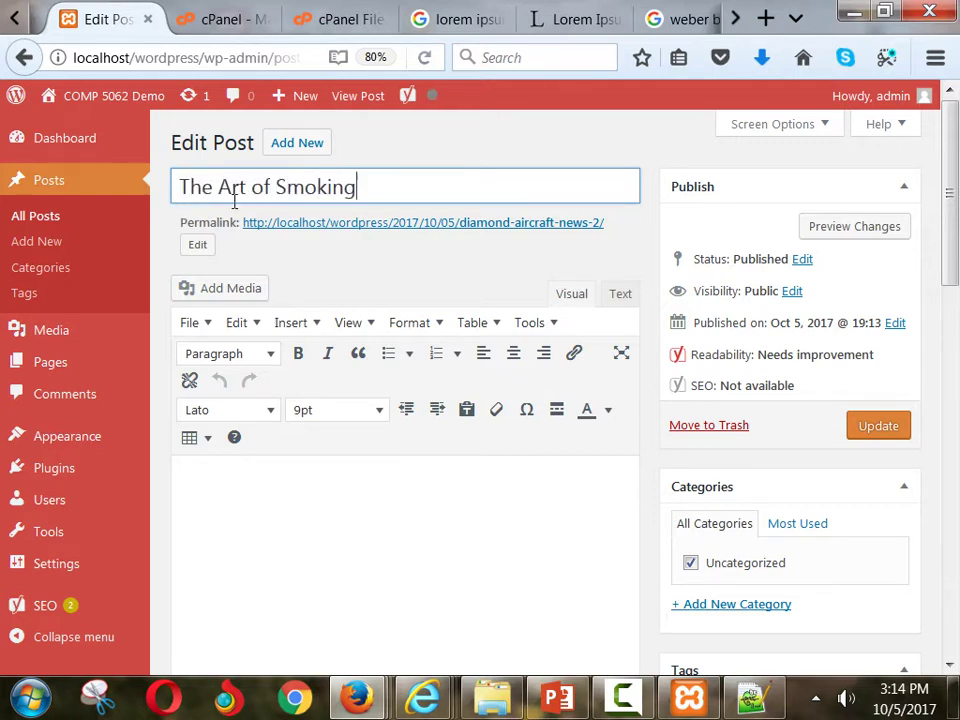
left_click(889, 426)
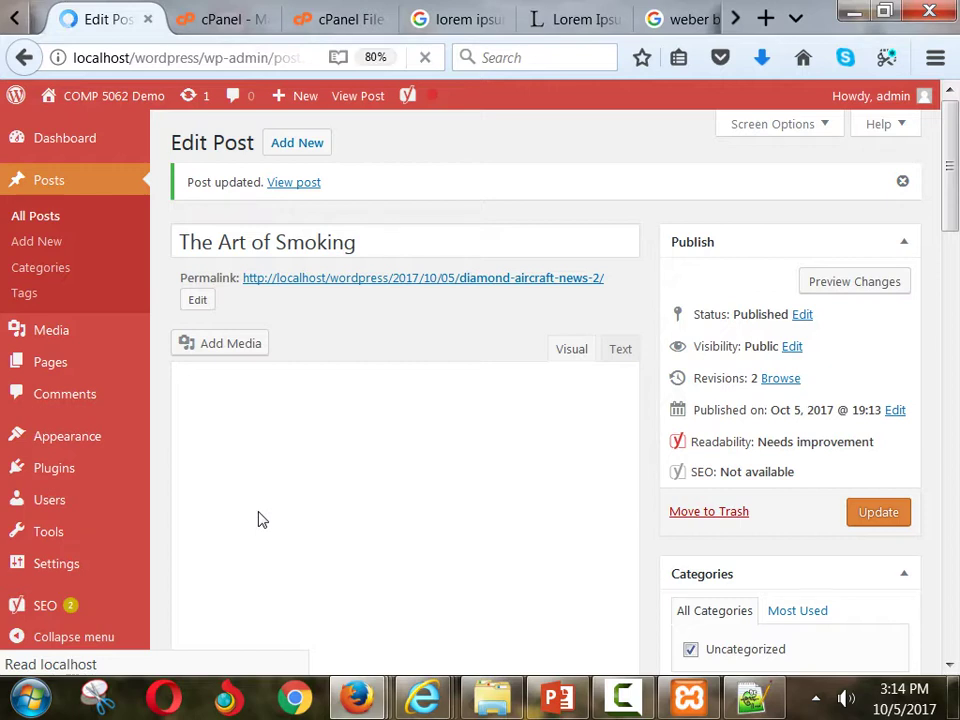
left_click_drag(356, 242, 327, 242)
key("ctrl+a")
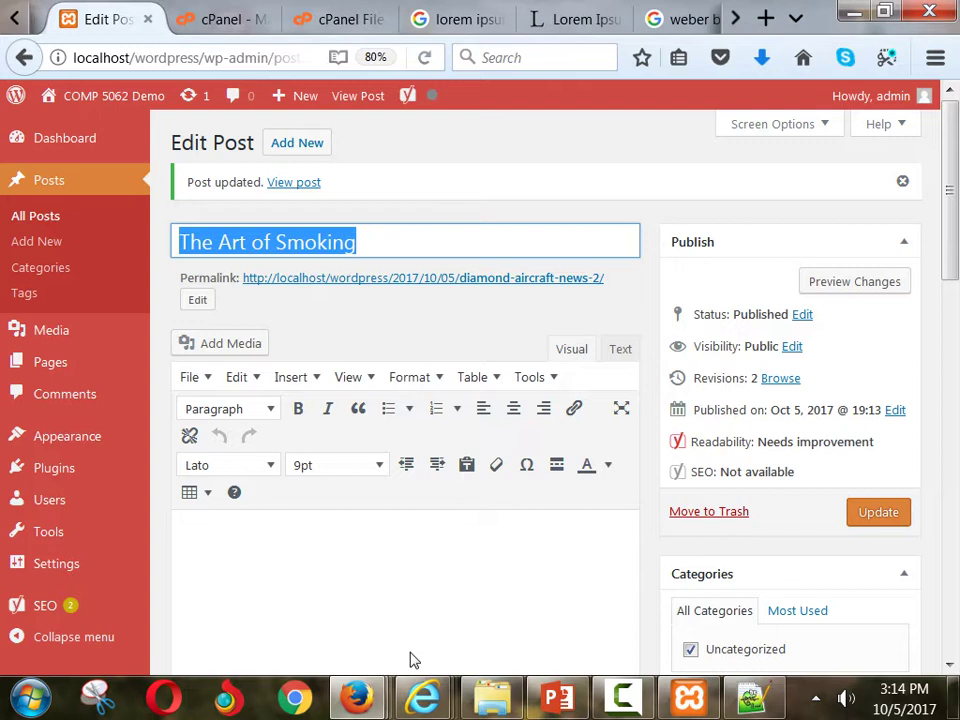
left_click(296, 150)
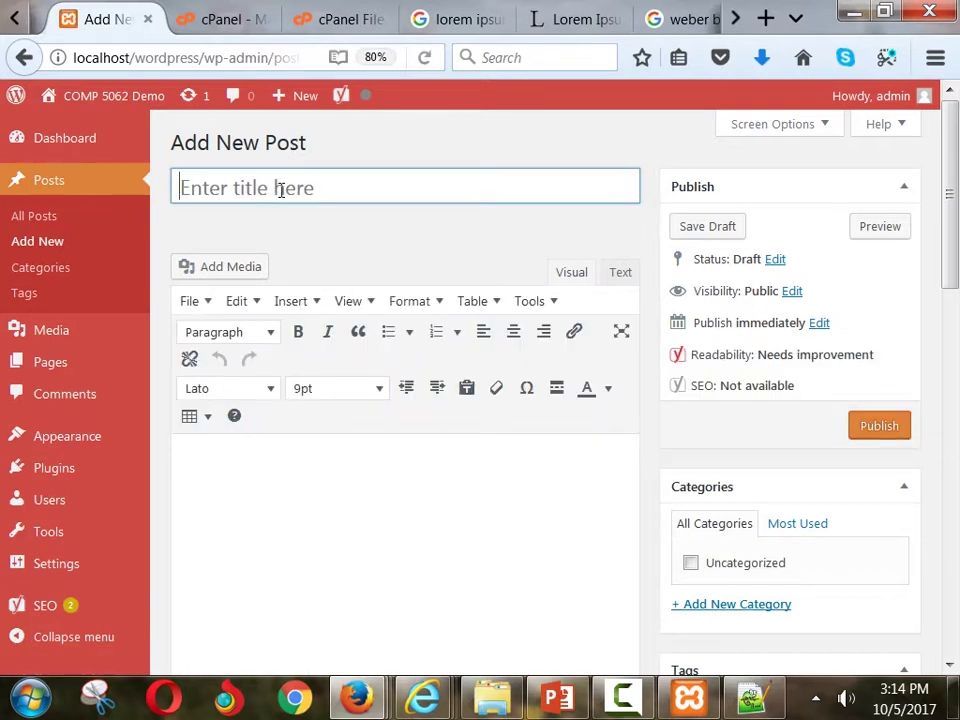
Publish a post titled 'Why Weber is Better than Broil King', then start another new post.
type("Why")
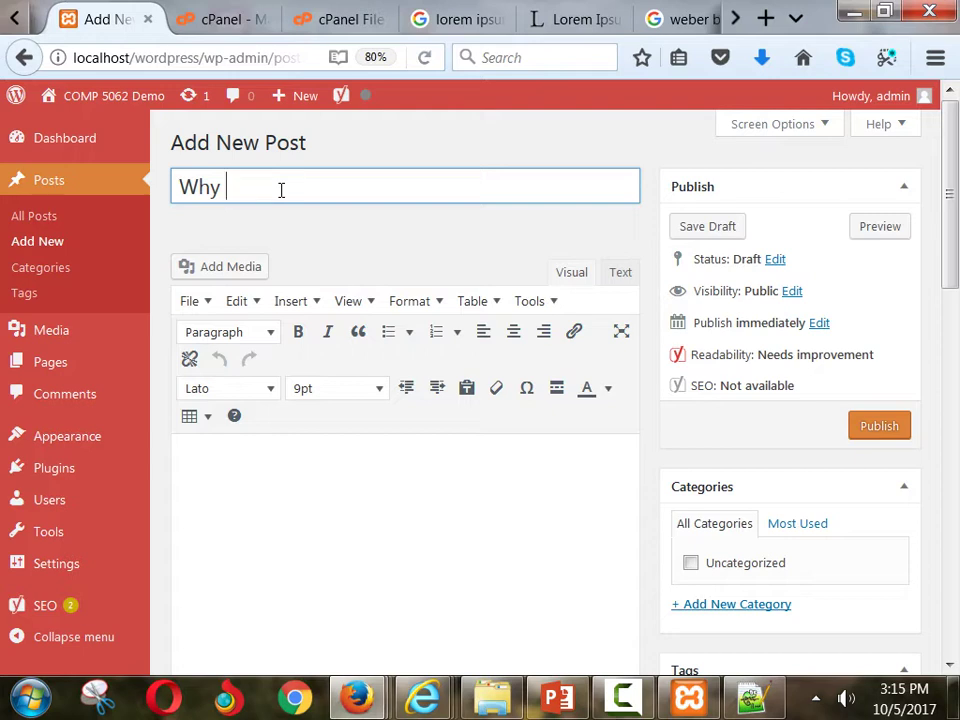
type("Weber")
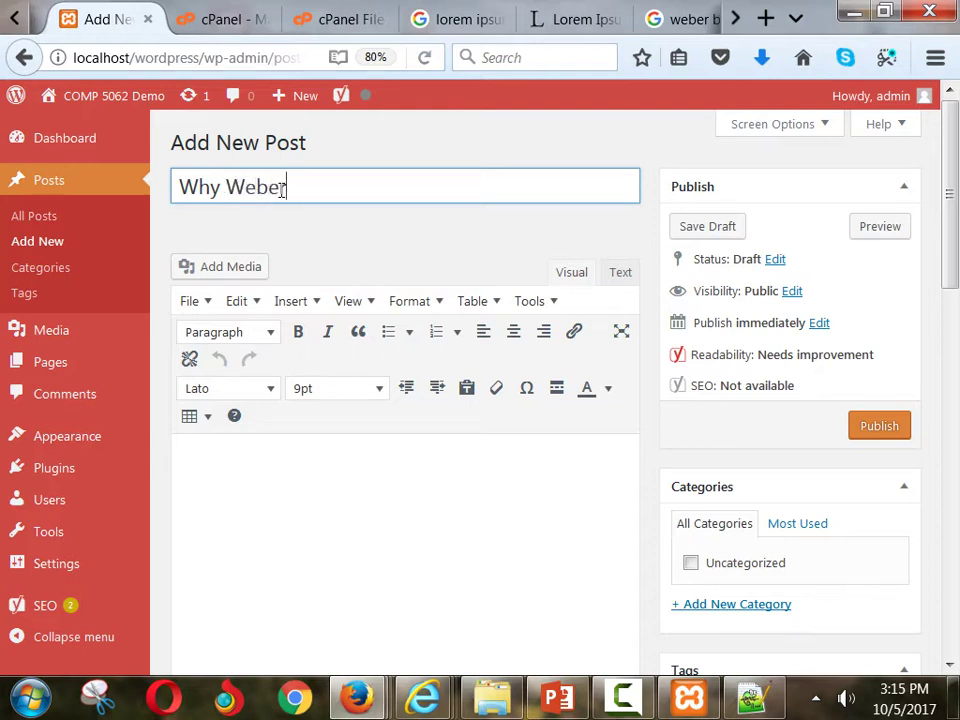
type(" is Better tha")
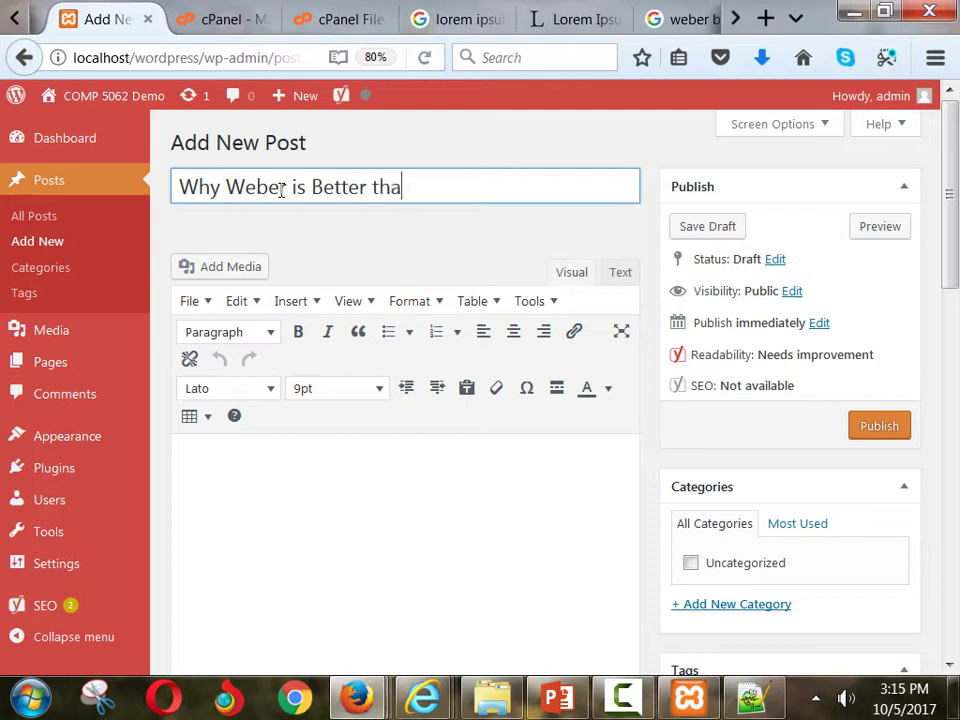
type("n Broi")
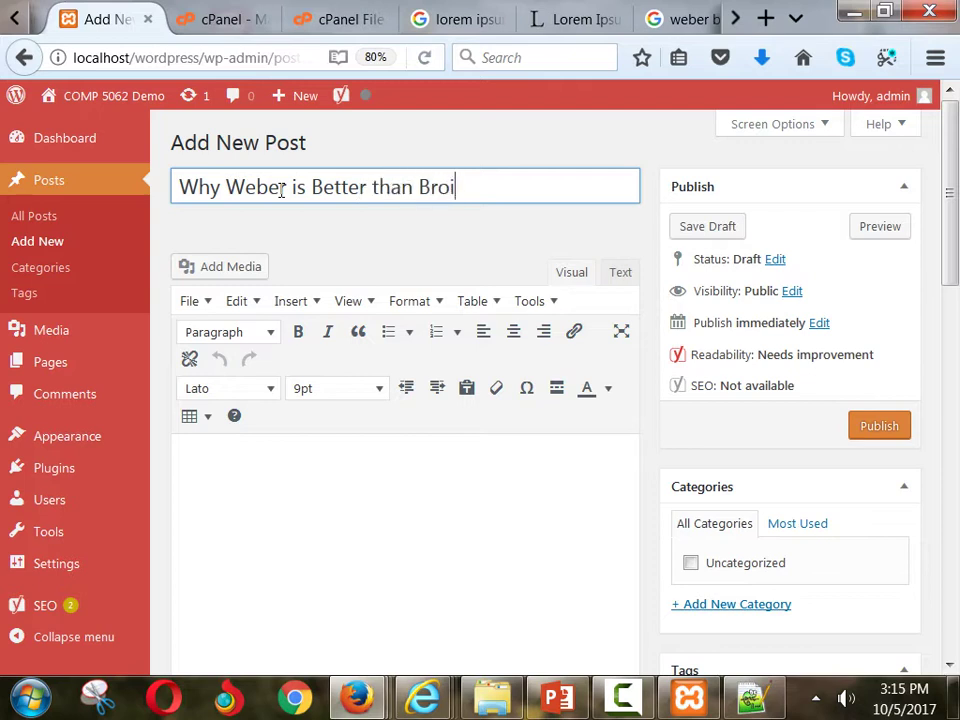
type("l King")
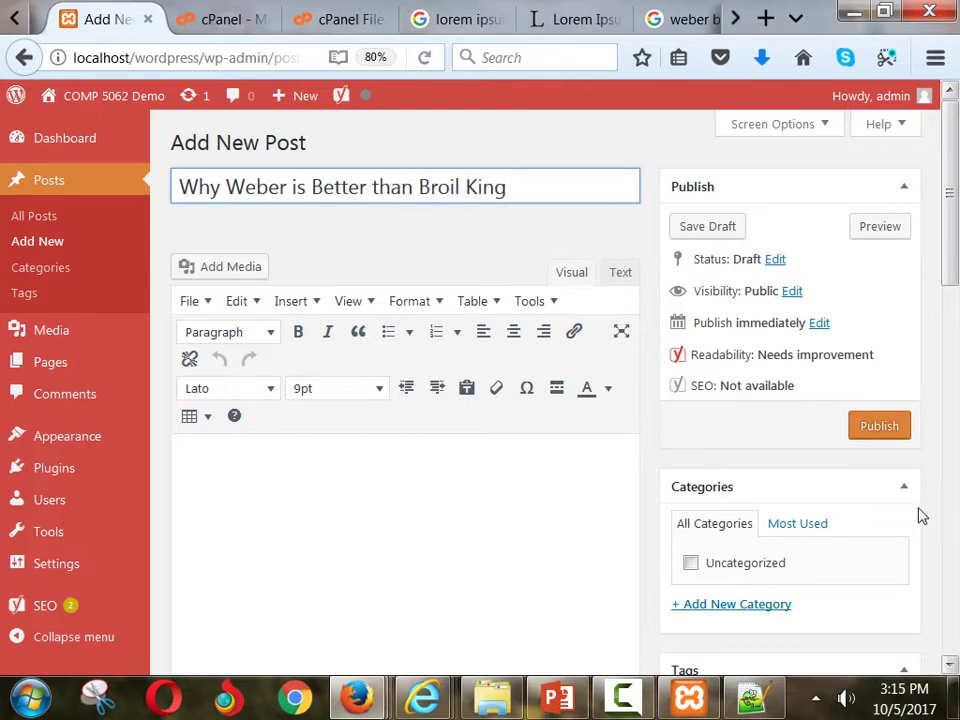
left_click(879, 425)
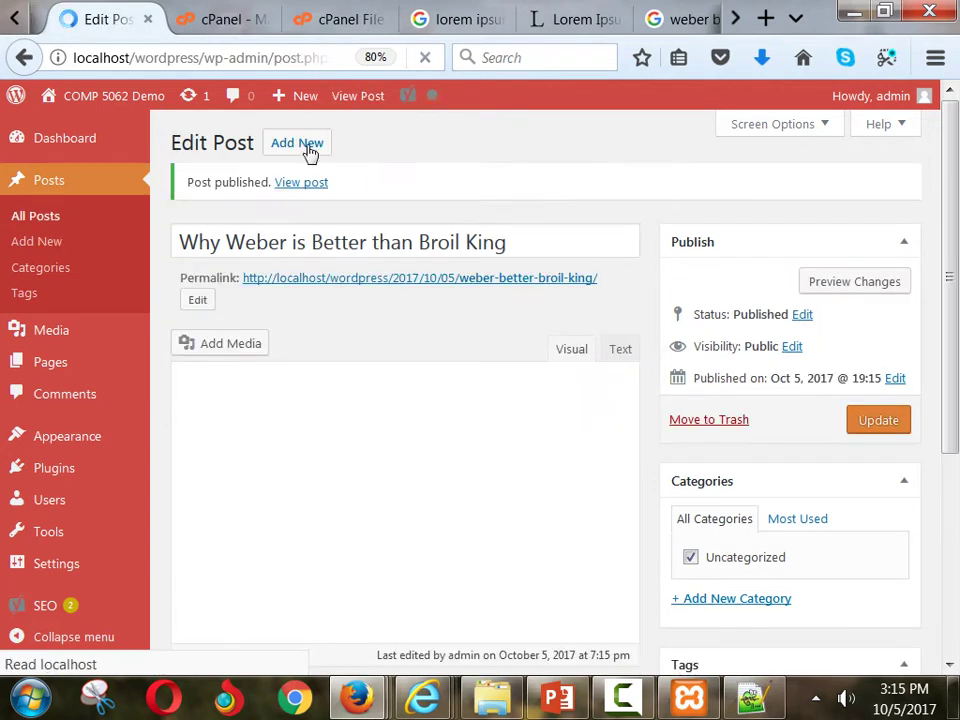
left_click(308, 149)
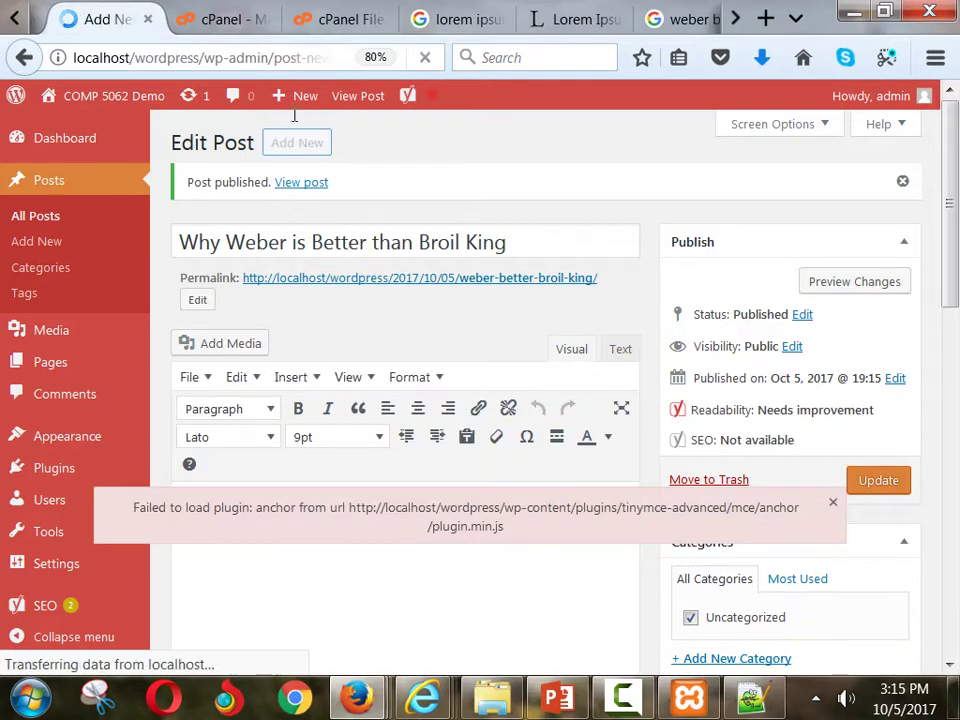
Publish 'The Best Seasoning for Pork Chops' and view it on the site's front page.
type("T")
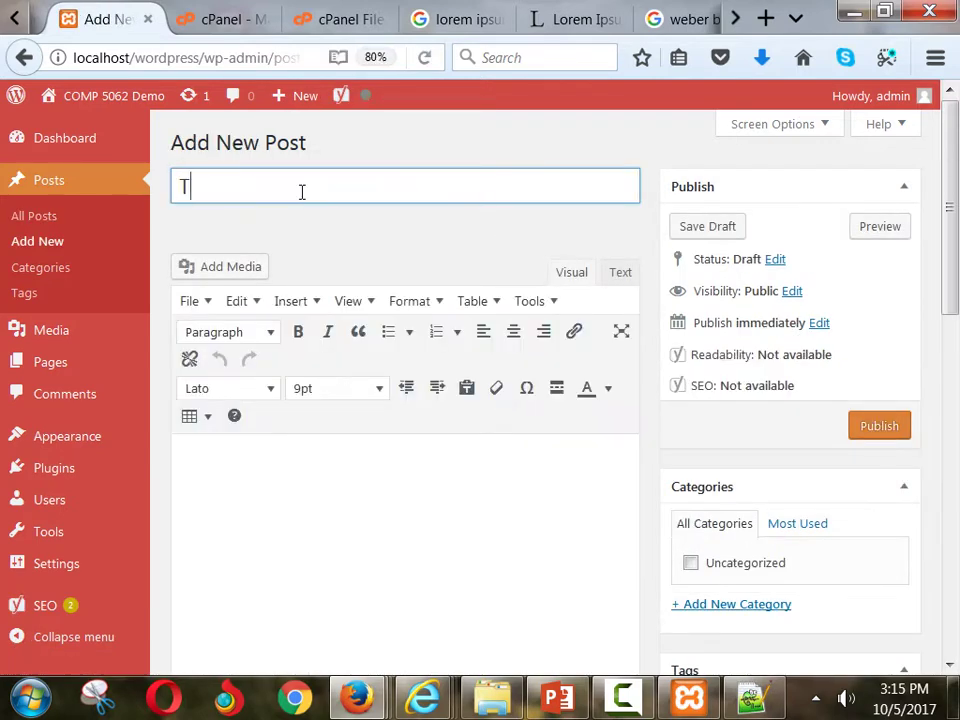
type("he Best S")
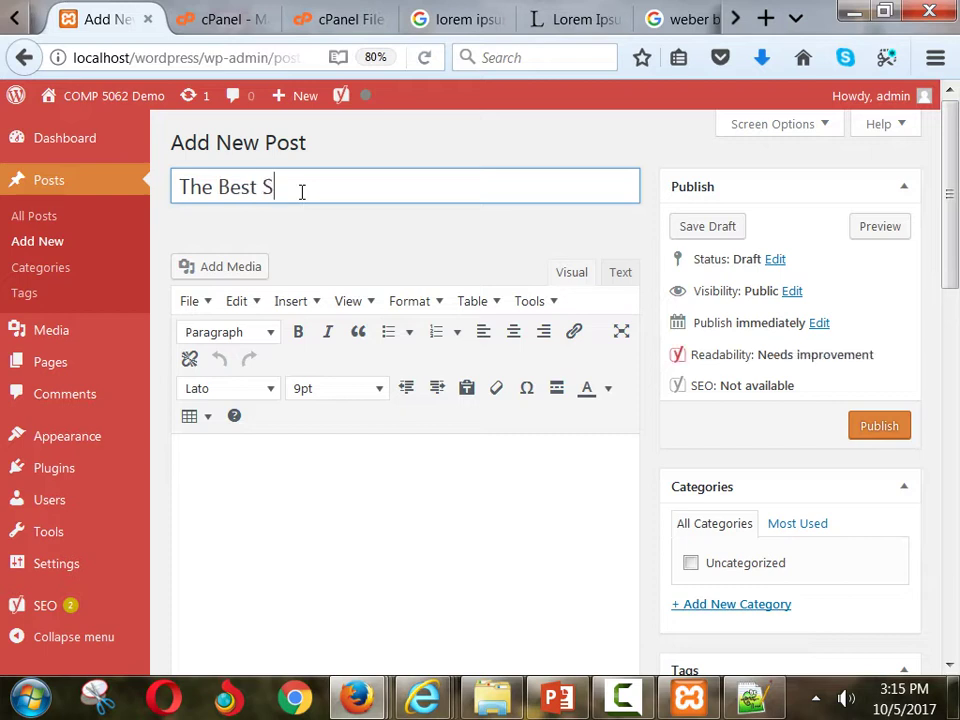
type("easoning for Paroork S")
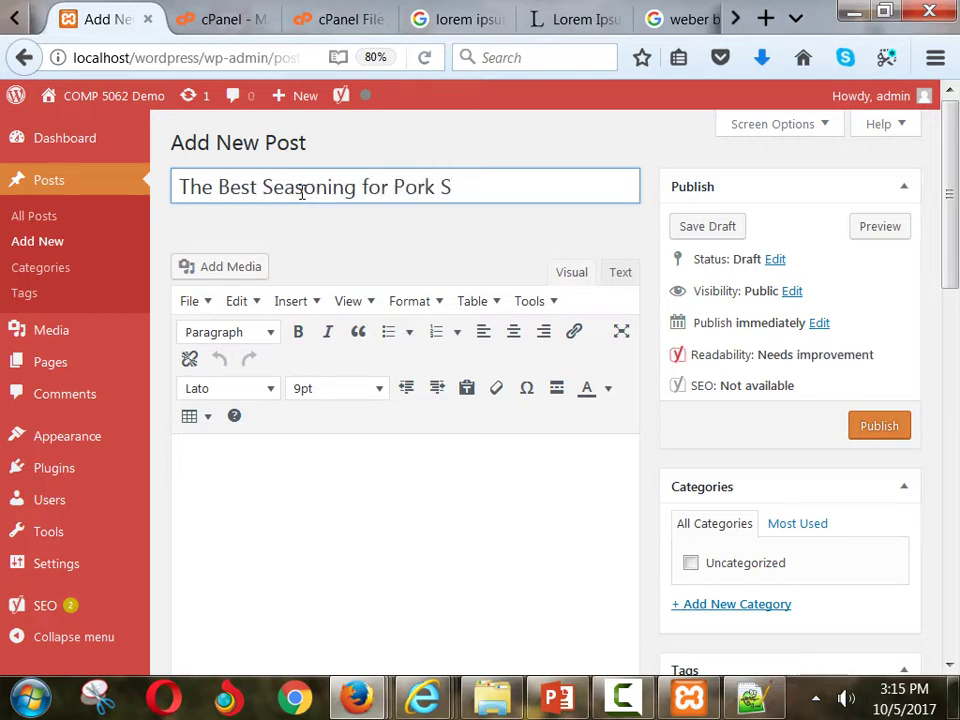
key("BackSpace")
type("Chops")
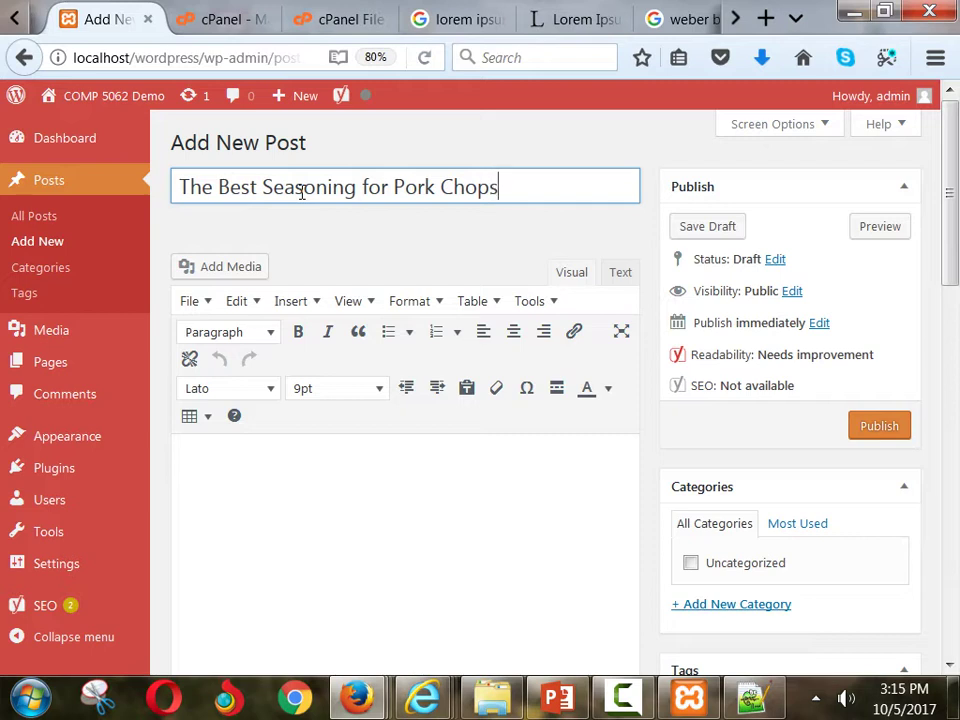
left_click(877, 432)
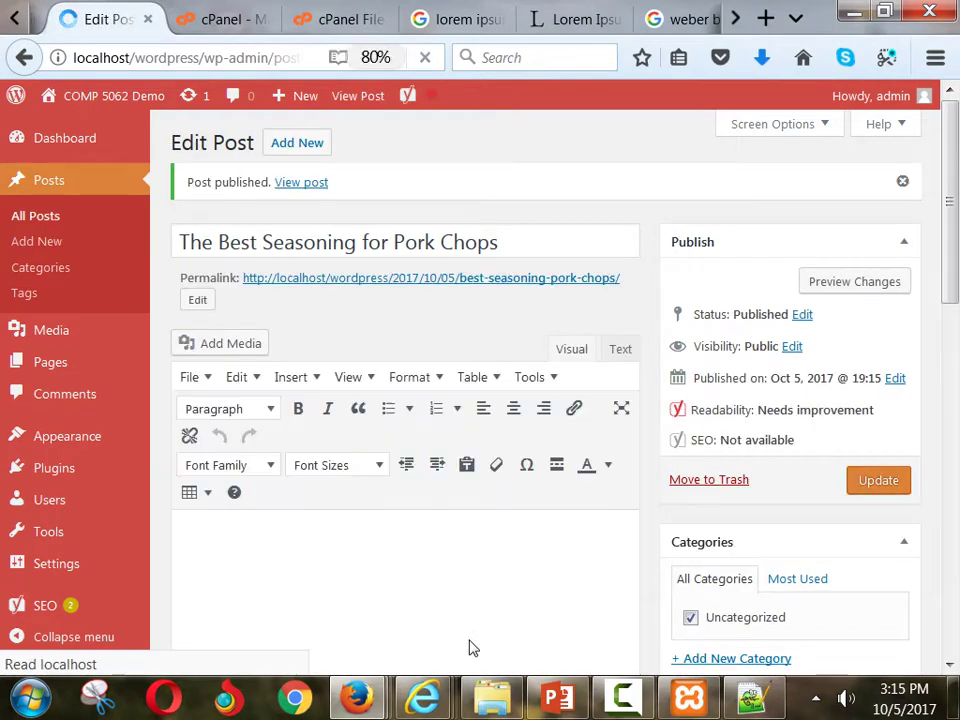
left_click(54, 100)
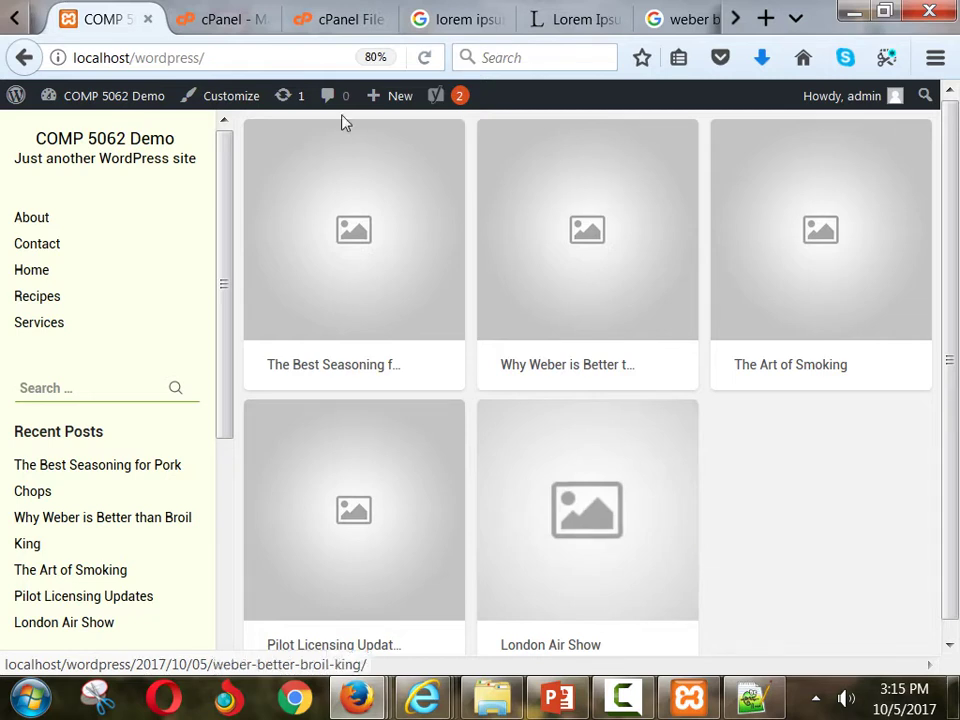
On the live front page, bring up the site-name menu while The Best Seasoning for Pork Chops heads the posts.
mouse_move(86, 97)
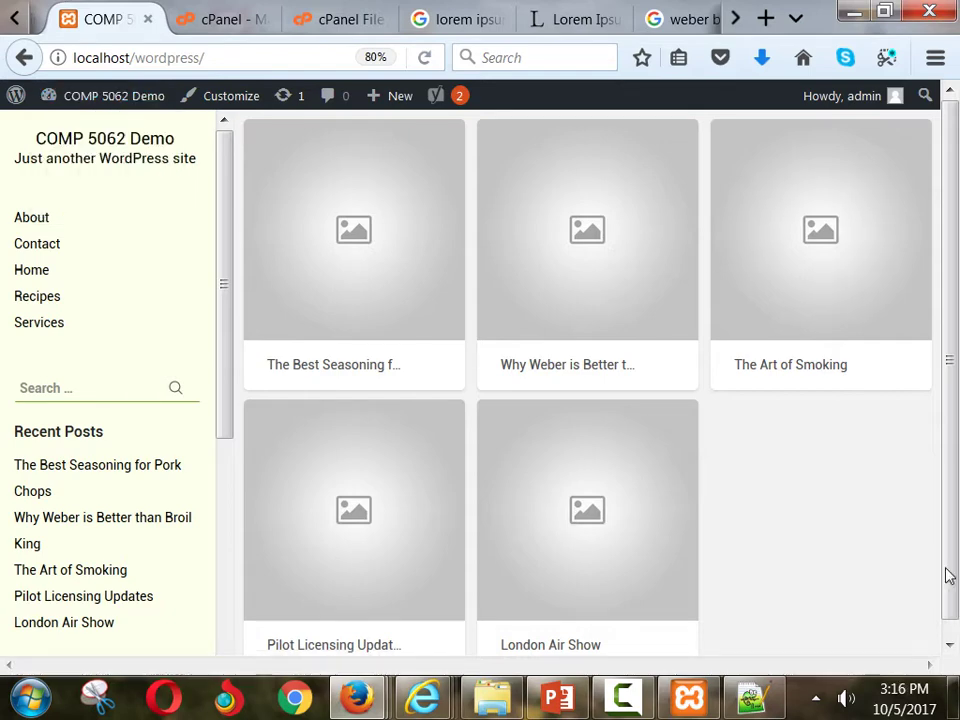
Load 123myproperty.com in a new tab, zoom it out, and go to its Tips page.
left_click(765, 18)
type("123myproperty.com/")
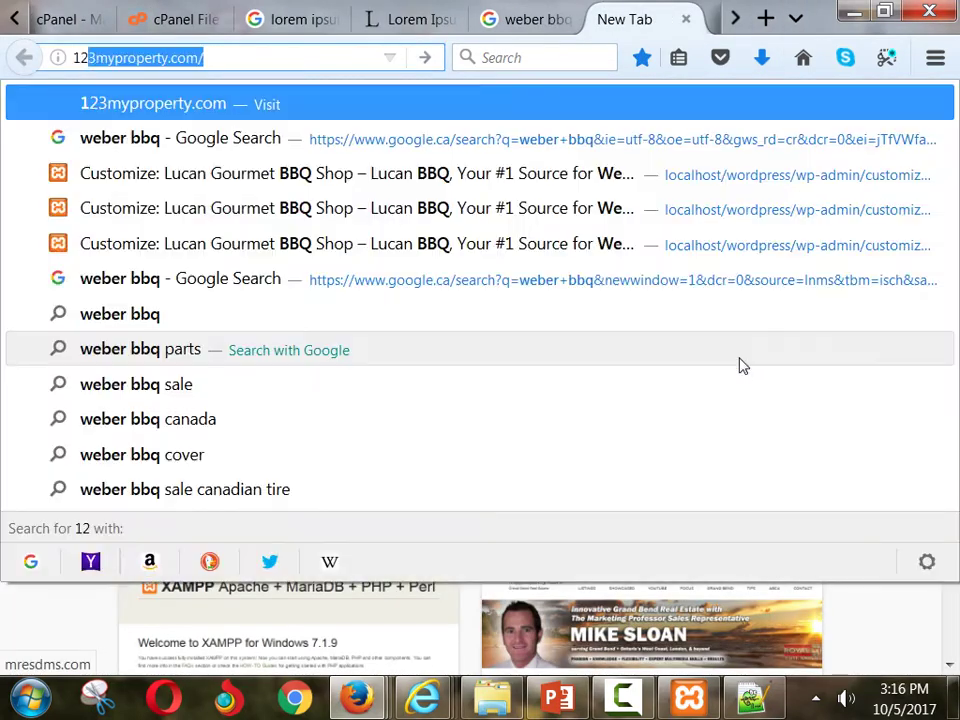
key("Return")
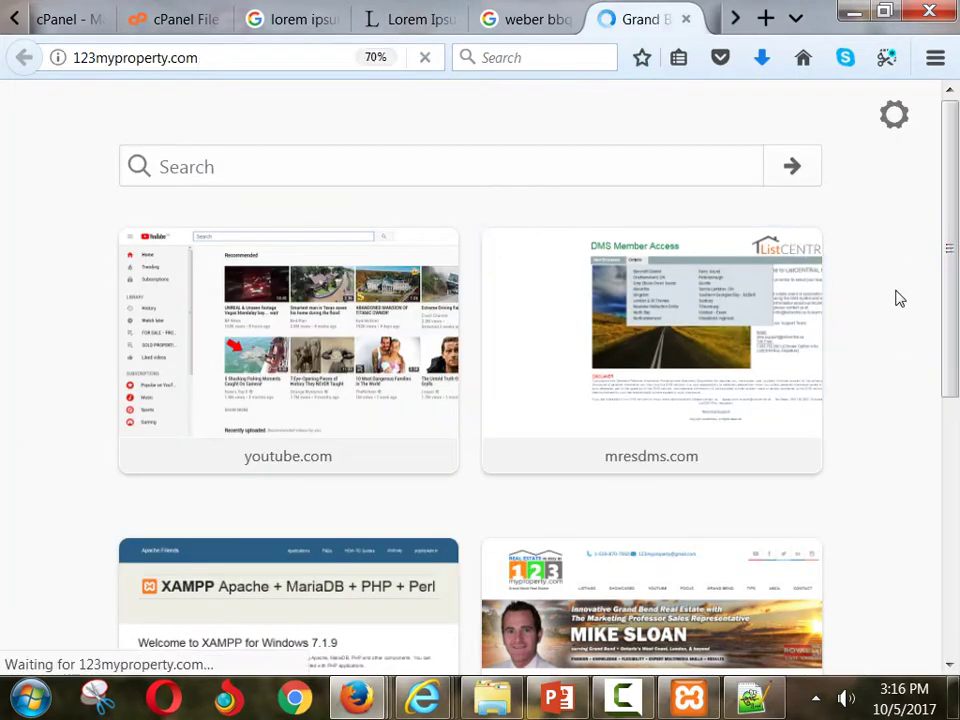
key("ctrl+minus")
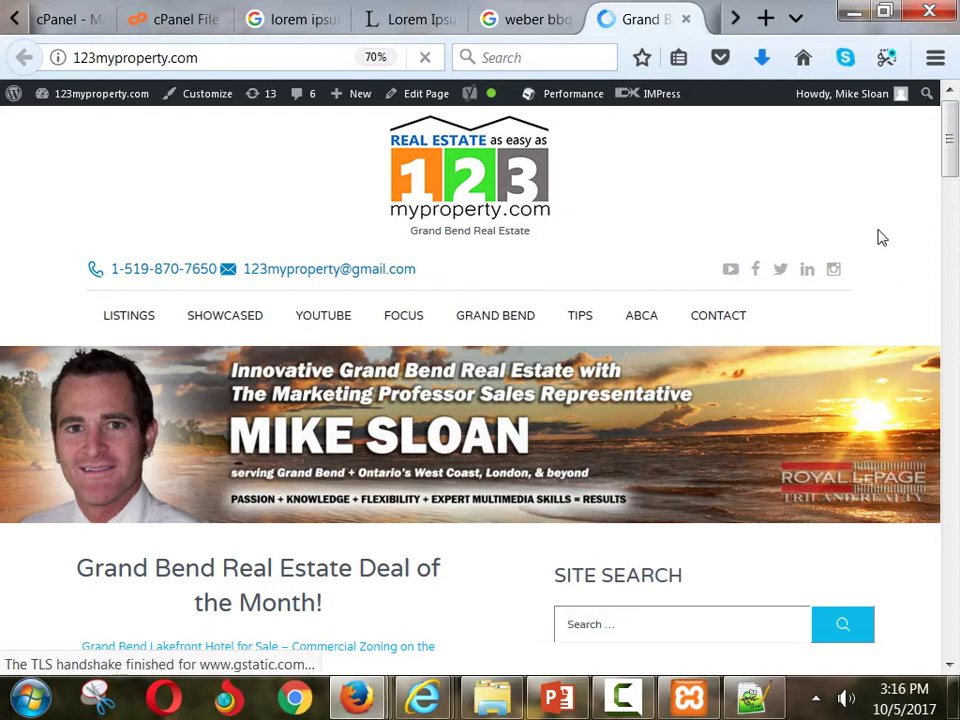
key("ctrl+minus")
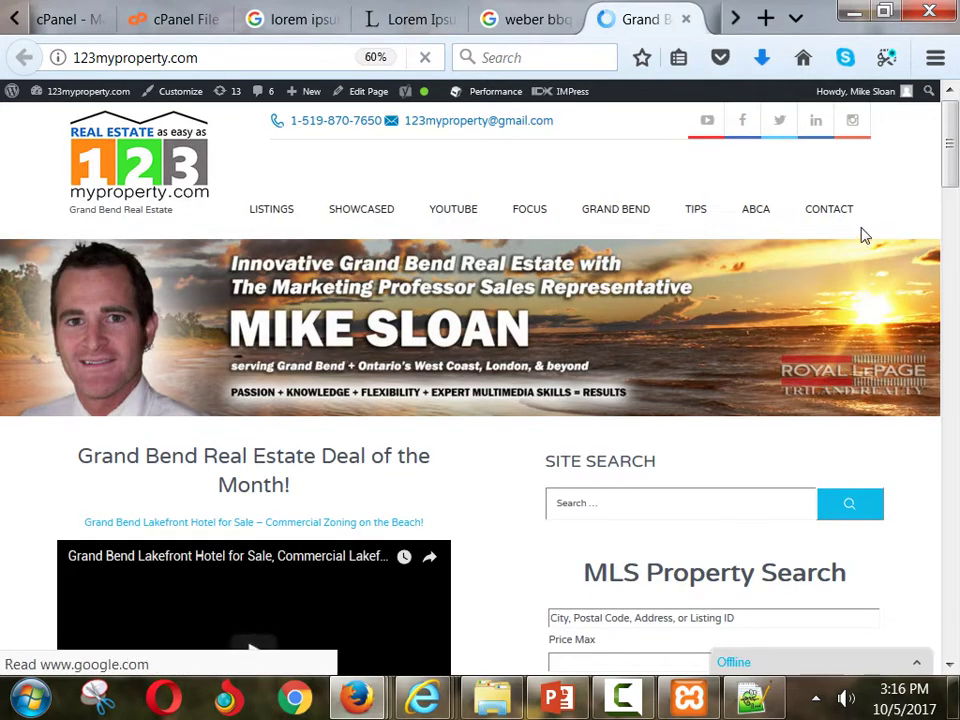
left_click(689, 218)
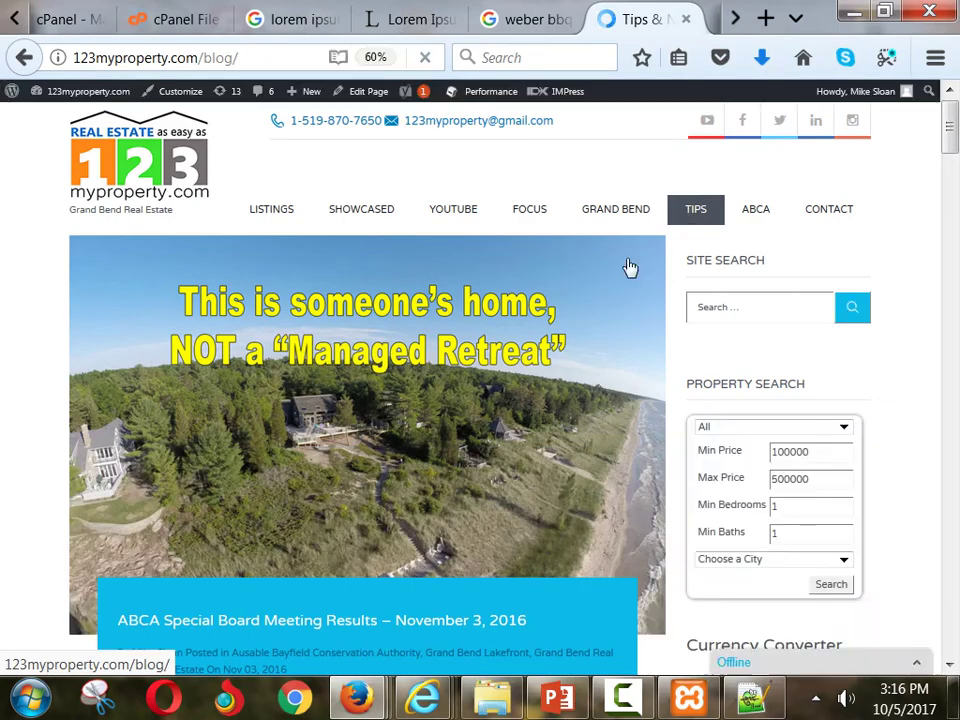
Scroll through the Tips & News blog posts.
scroll(588, 527, "down", 3)
scroll(588, 527, "down", 20)
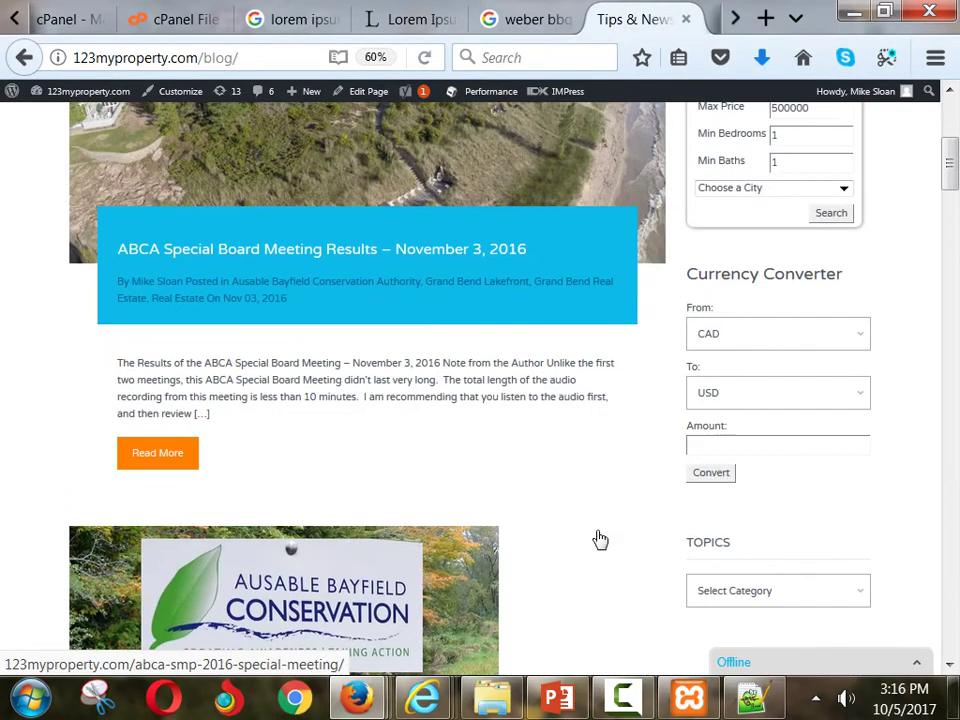
scroll(594, 514, "down", 15)
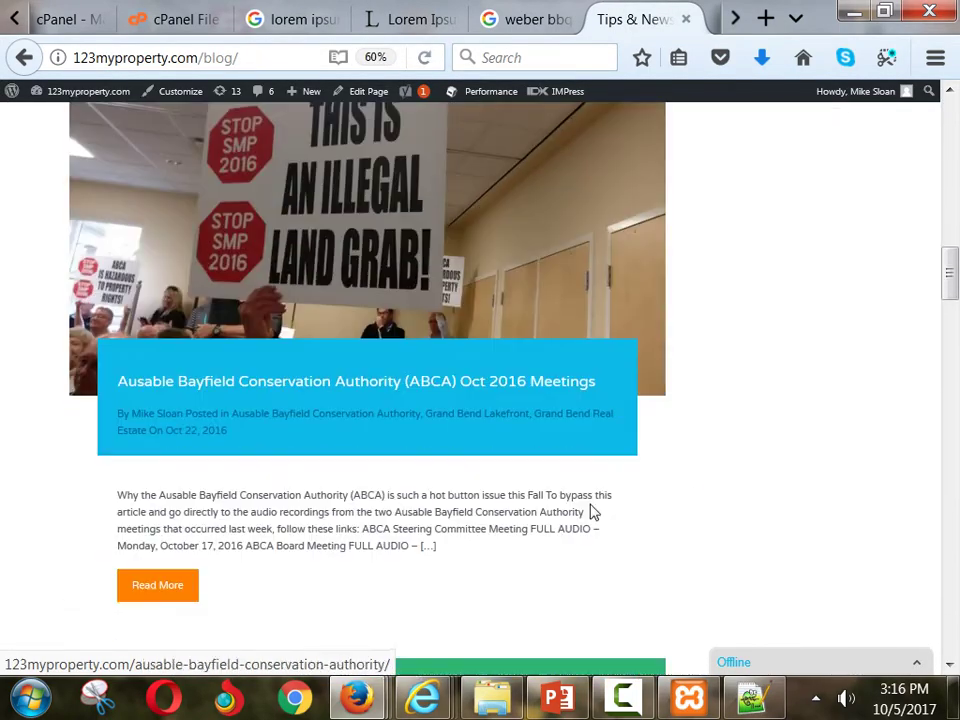
scroll(580, 517, "up", 20)
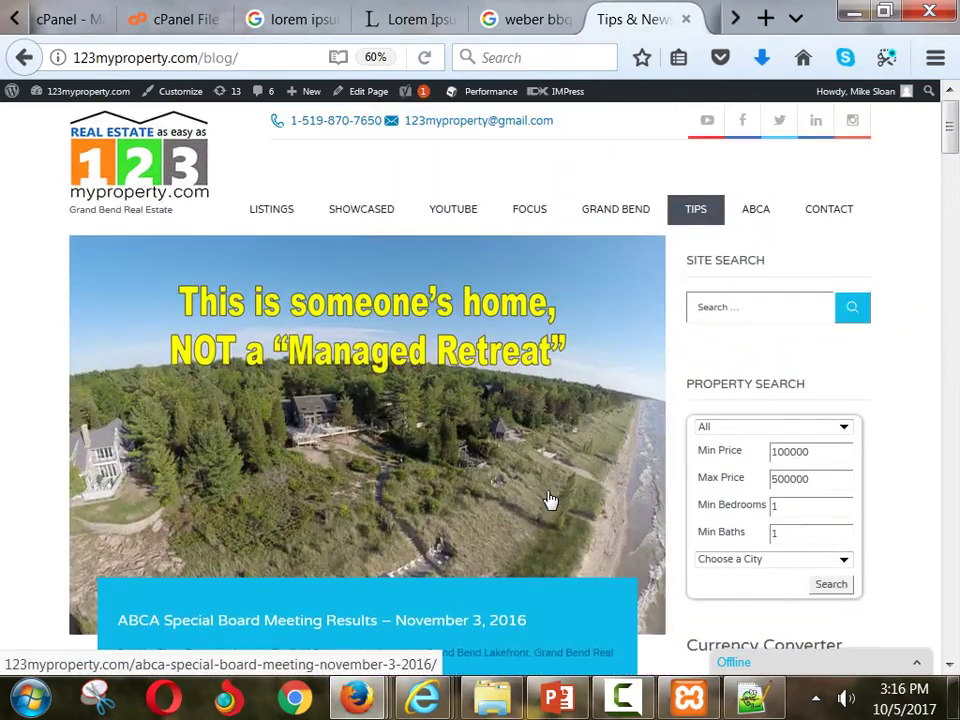
scroll(548, 500, "down", 12)
scroll(528, 465, "down", 5)
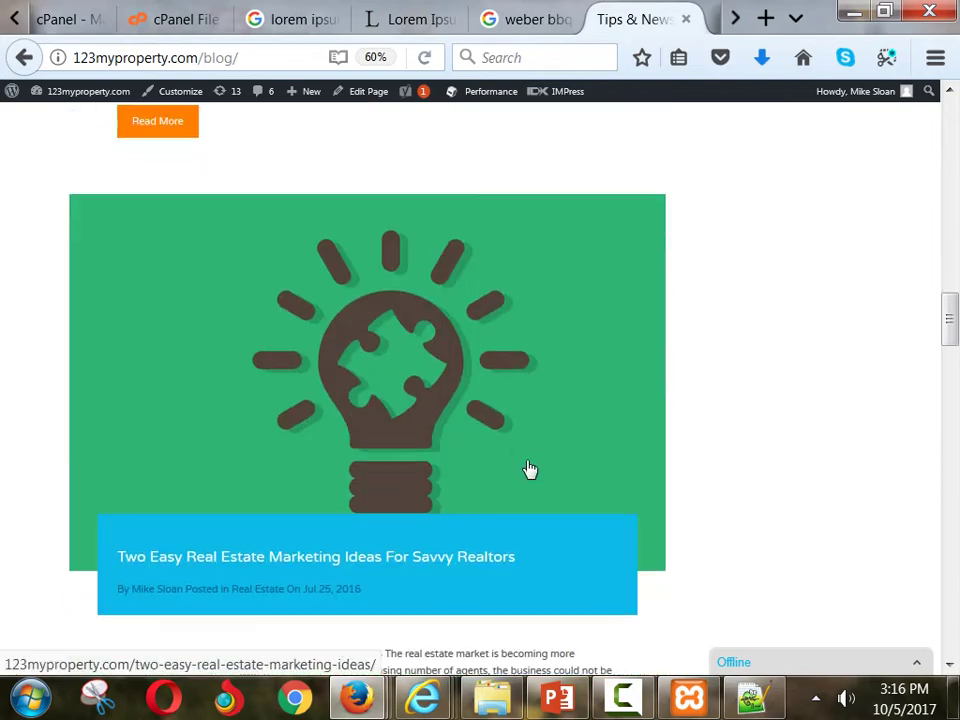
scroll(527, 467, "up", 10)
scroll(535, 469, "up", 8)
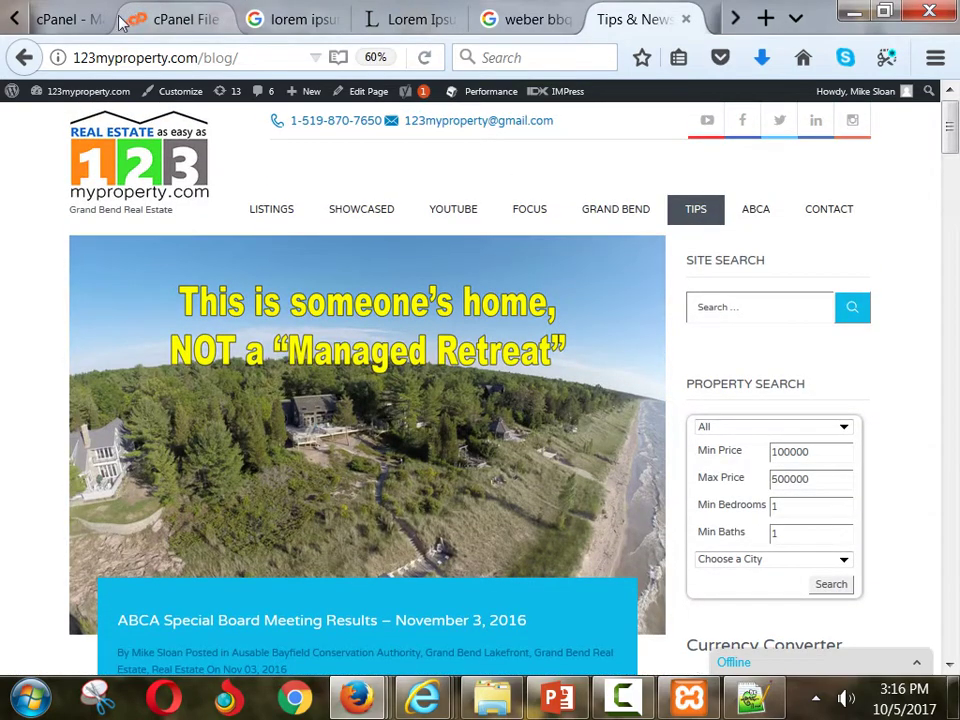
Look through the cPanel, File Manager, lorem ipsum and Weber image tabs, then return to the blog's address bar.
left_click(80, 19)
left_click(215, 19)
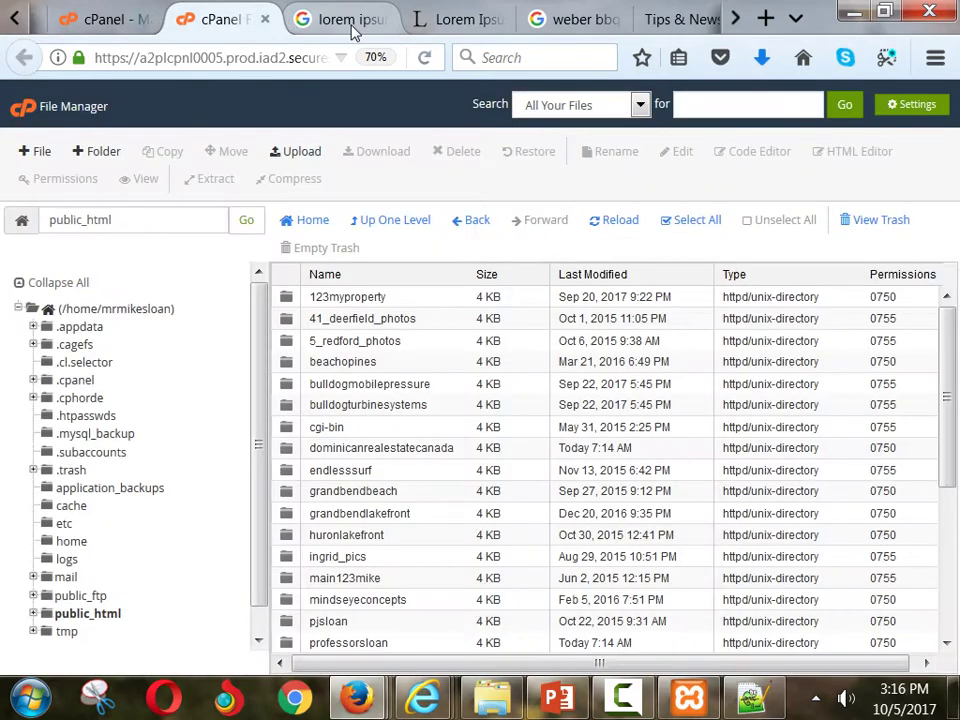
left_click(348, 22)
left_click(437, 22)
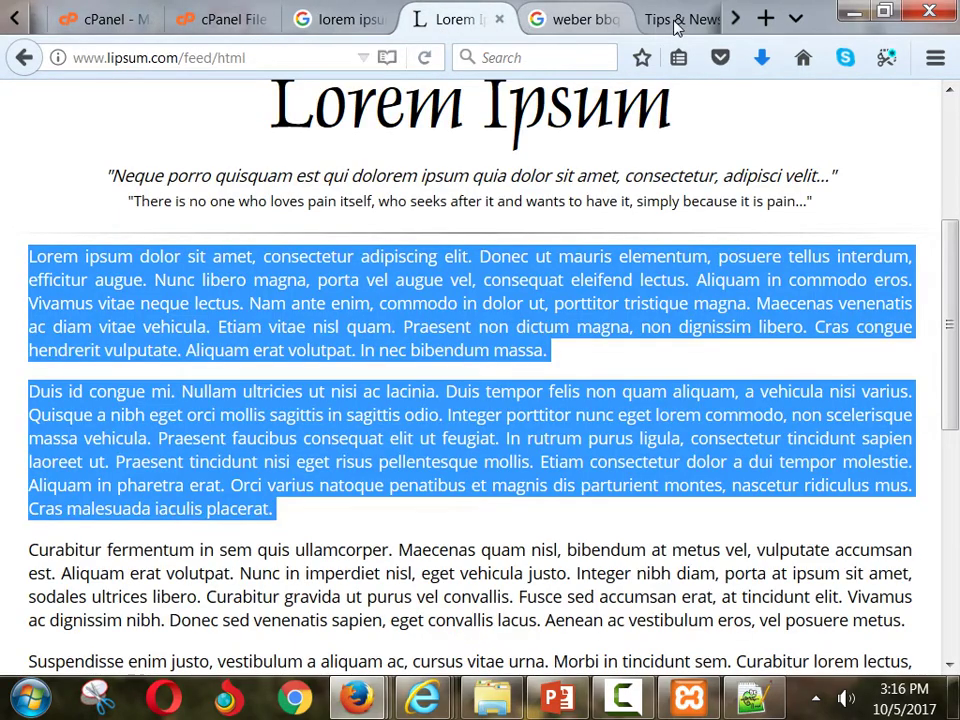
left_click(558, 20)
left_click(681, 20)
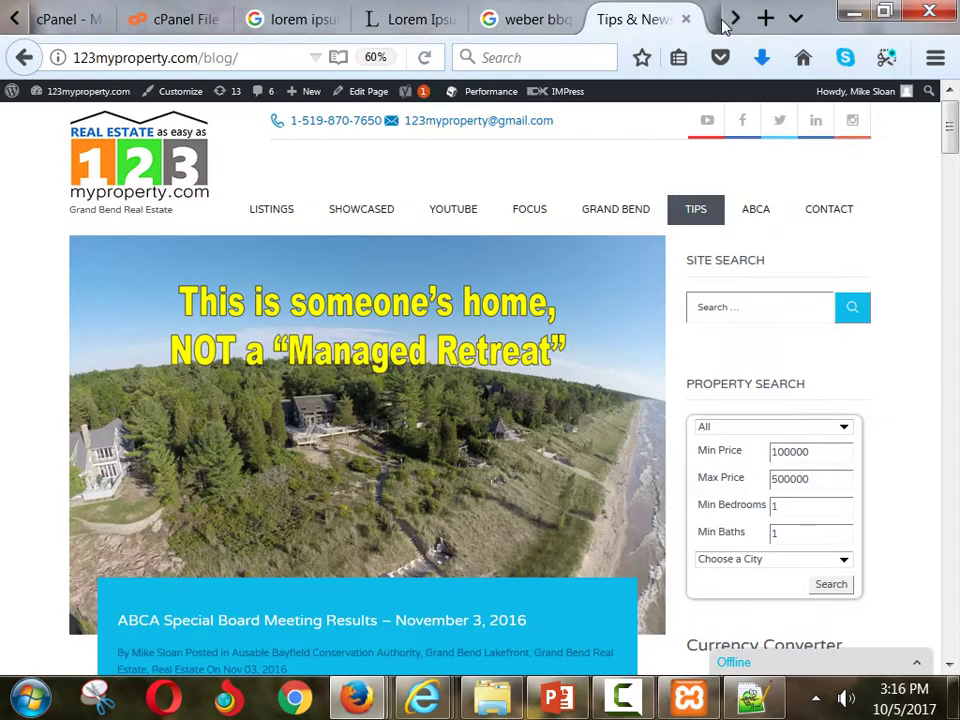
left_click(265, 64)
Load localhost/wordpress and go to the WordPress admin Dashboard.
type("loc")
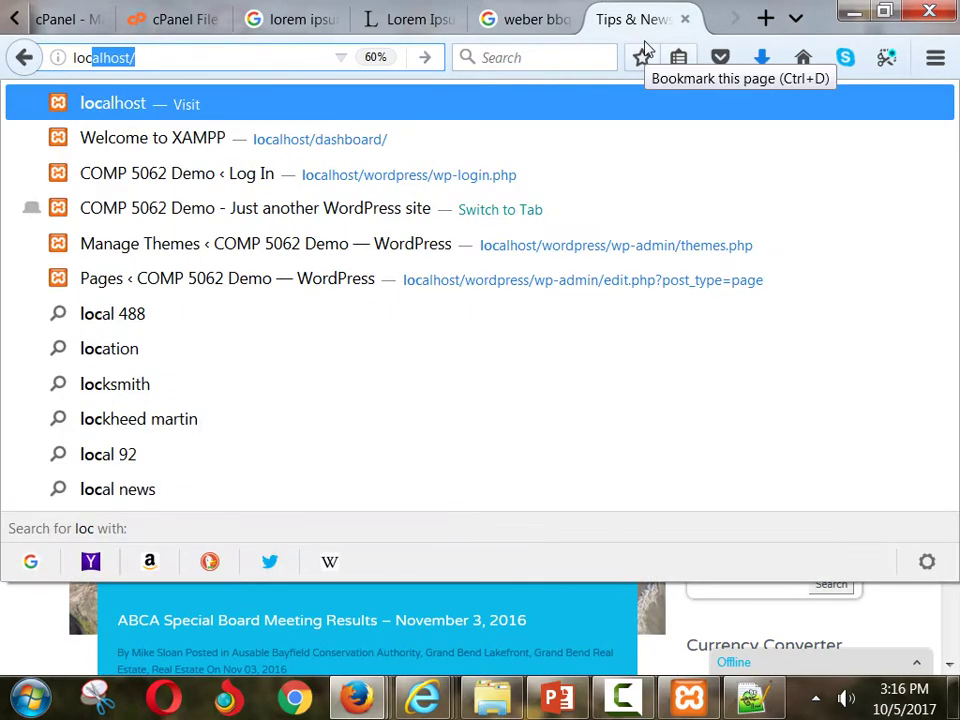
key("Right")
type("wo")
key("Return")
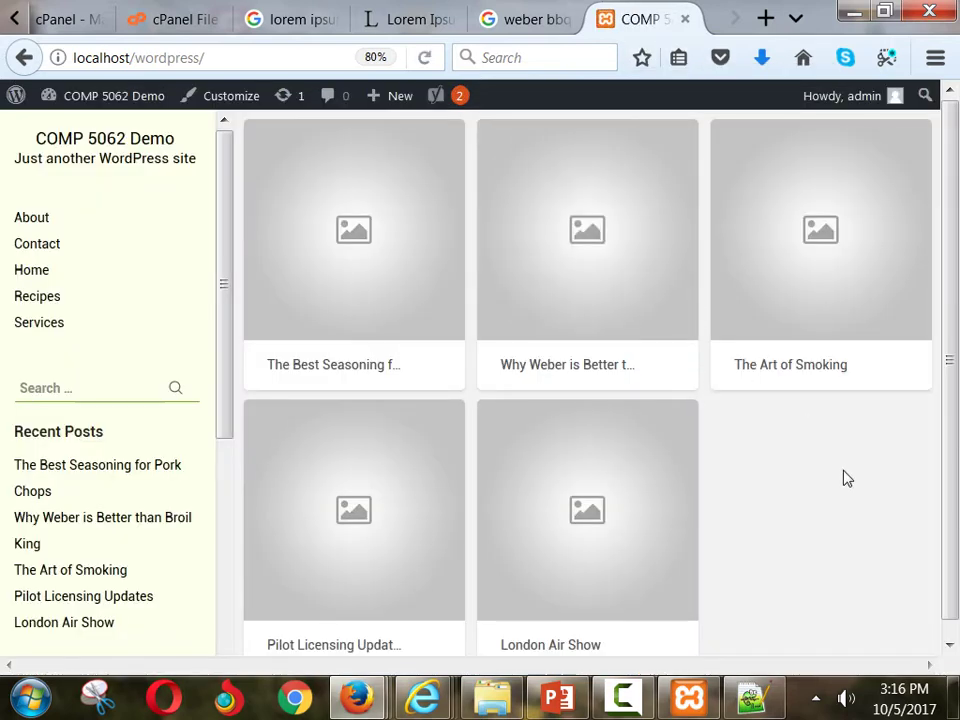
mouse_move(127, 112)
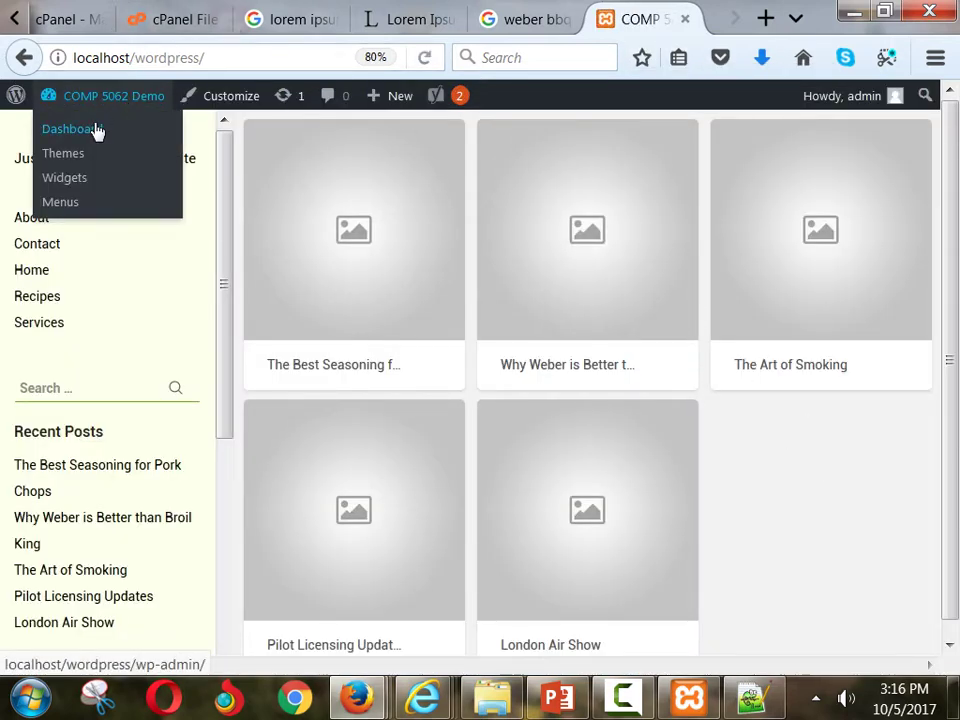
left_click(97, 131)
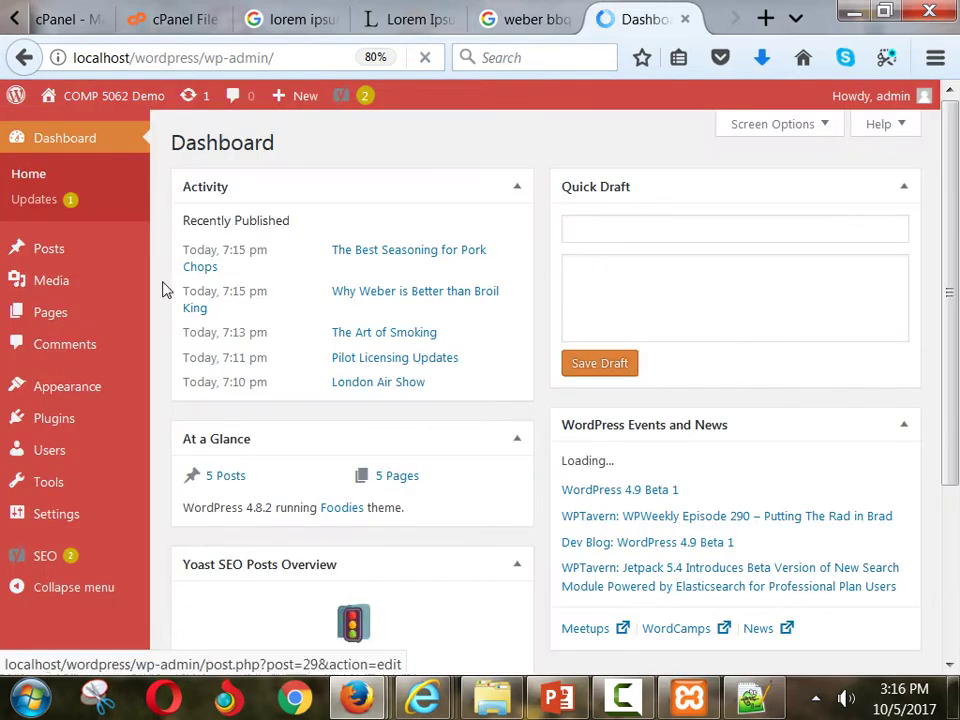
List all five posts and open The Best Seasoning for Pork Chops for editing.
left_click(58, 250)
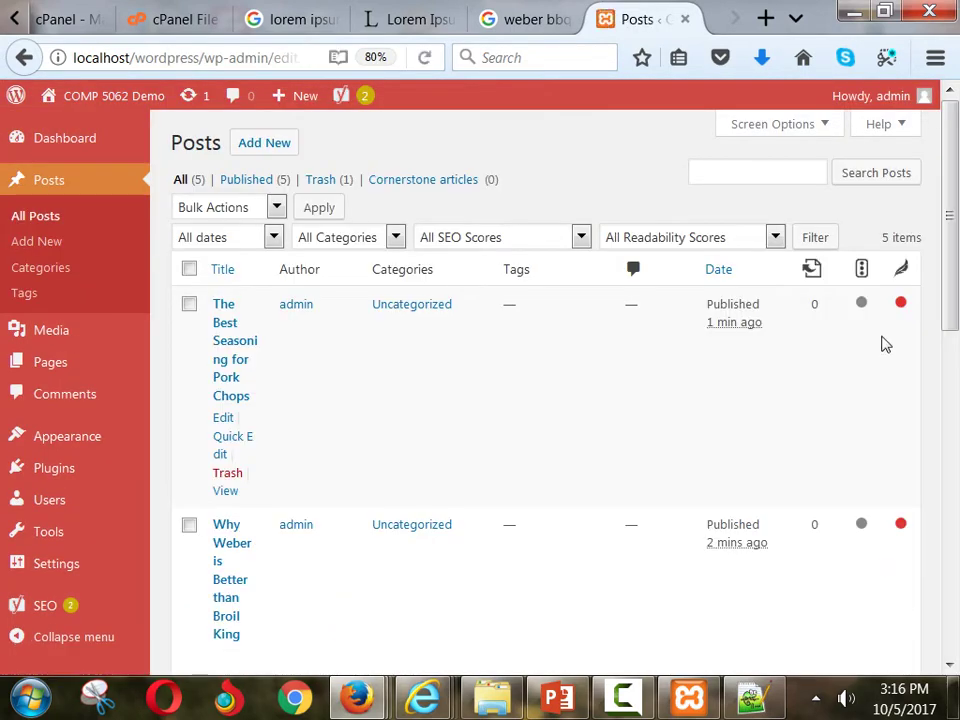
scroll(688, 499, "down", 1)
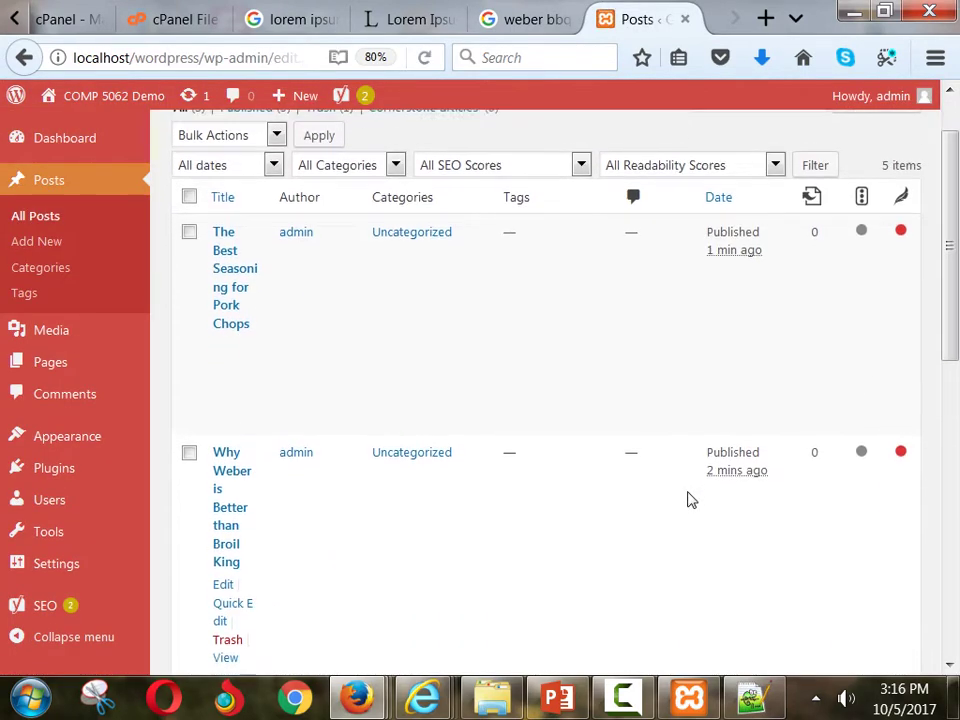
key("ctrl+minus")
key("ctrl+minus")
key("ctrl+plus")
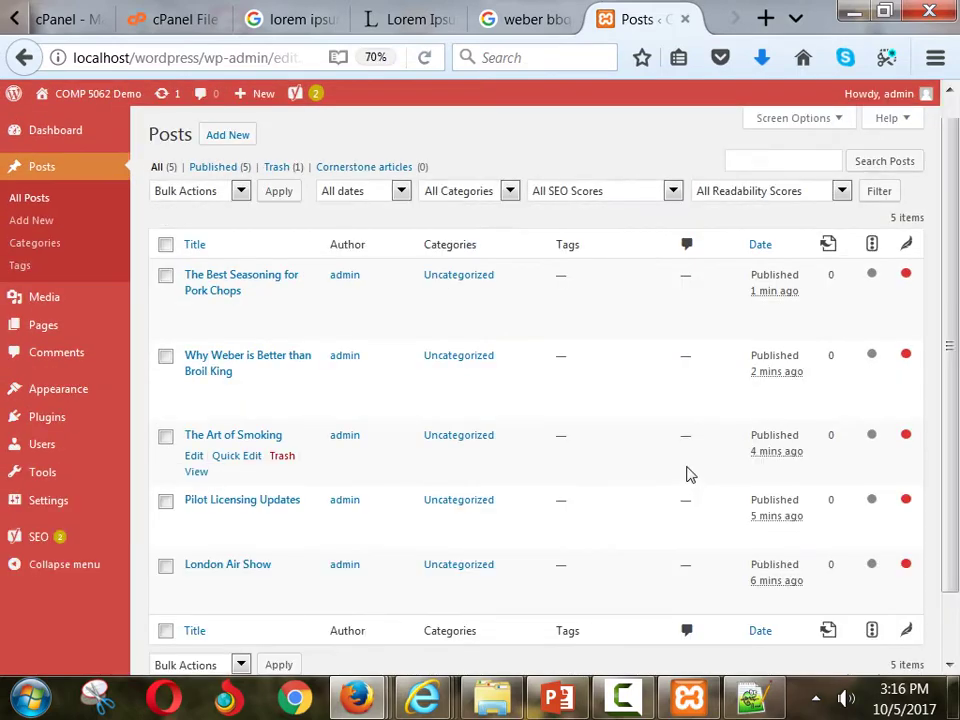
left_click(193, 310)
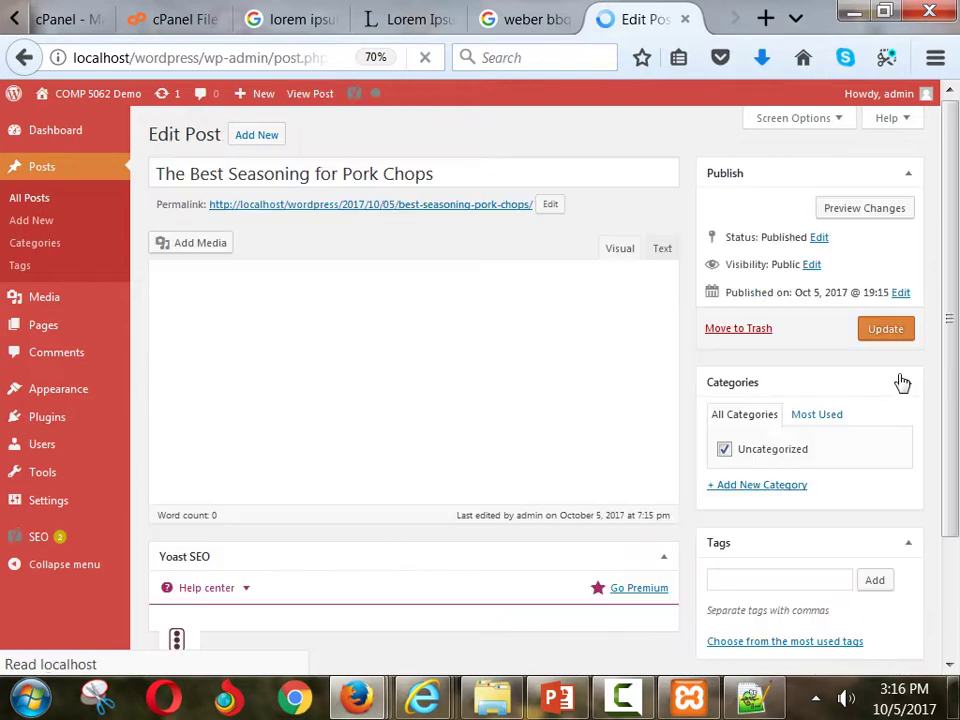
Upload weber-camp-BBQ.jpg as the pork chops post's featured image and update the post.
scroll(908, 415, "down", 3)
scroll(909, 431, "down", 3)
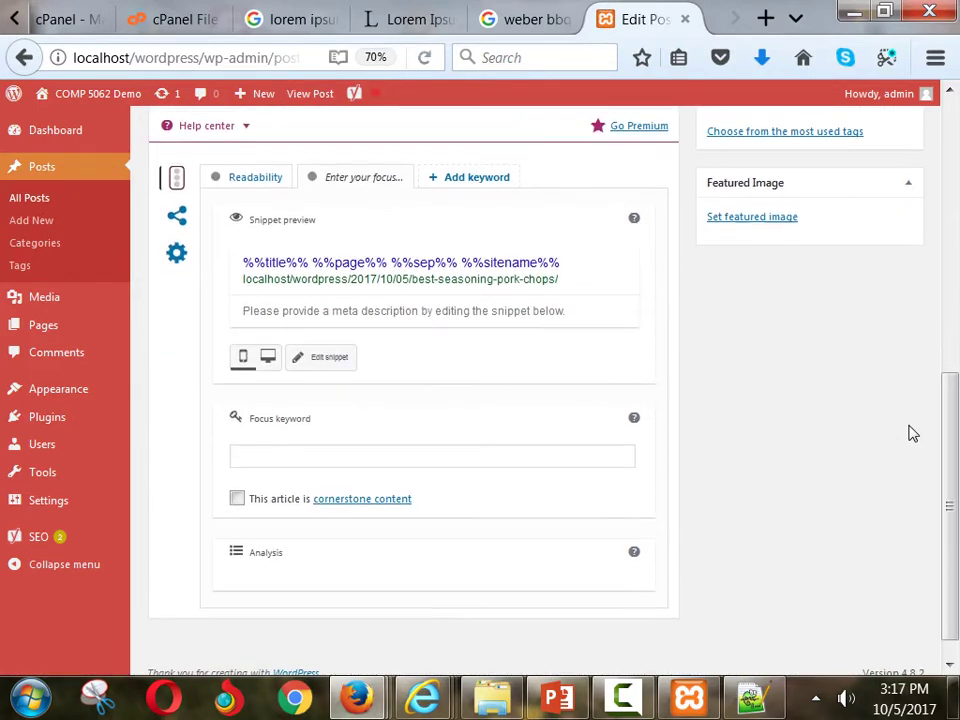
scroll(850, 400, "up", 2)
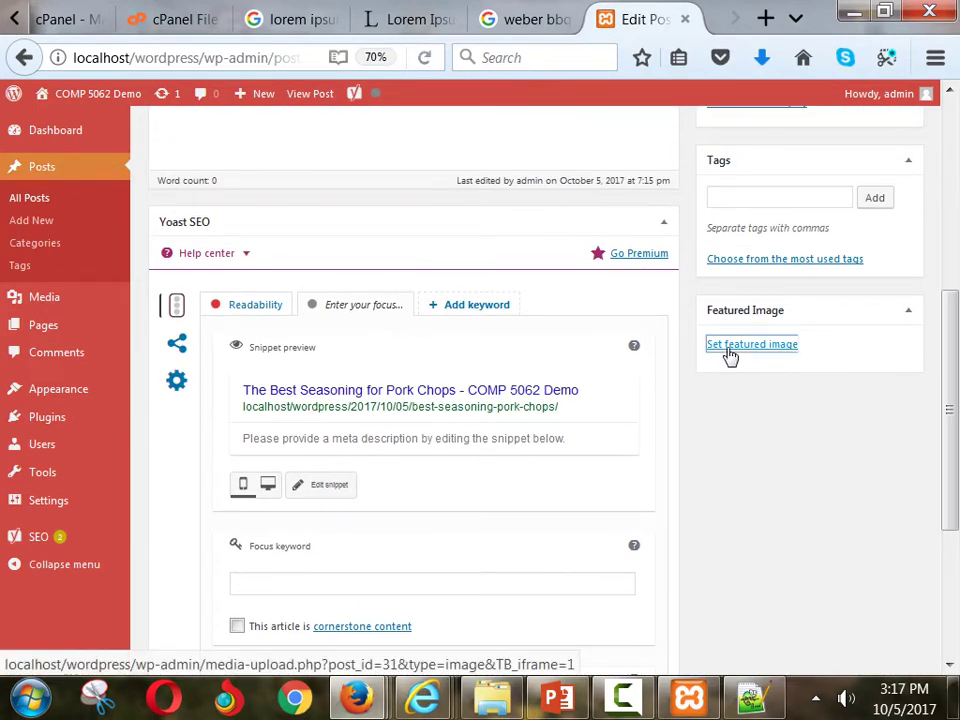
left_click(729, 346)
left_click(519, 399)
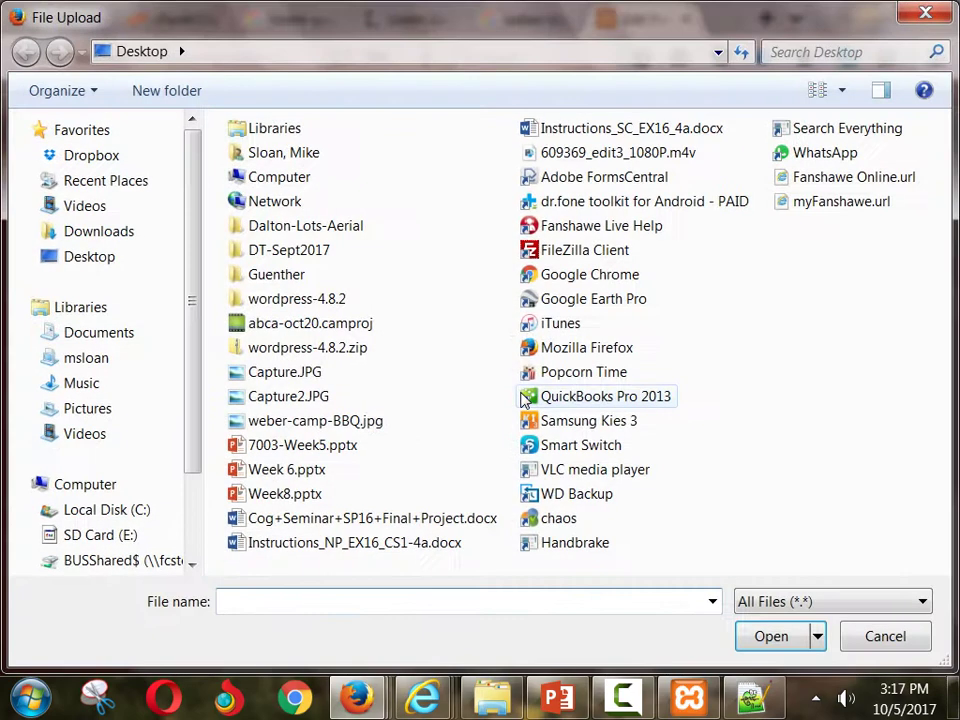
left_click(305, 421)
left_click(766, 636)
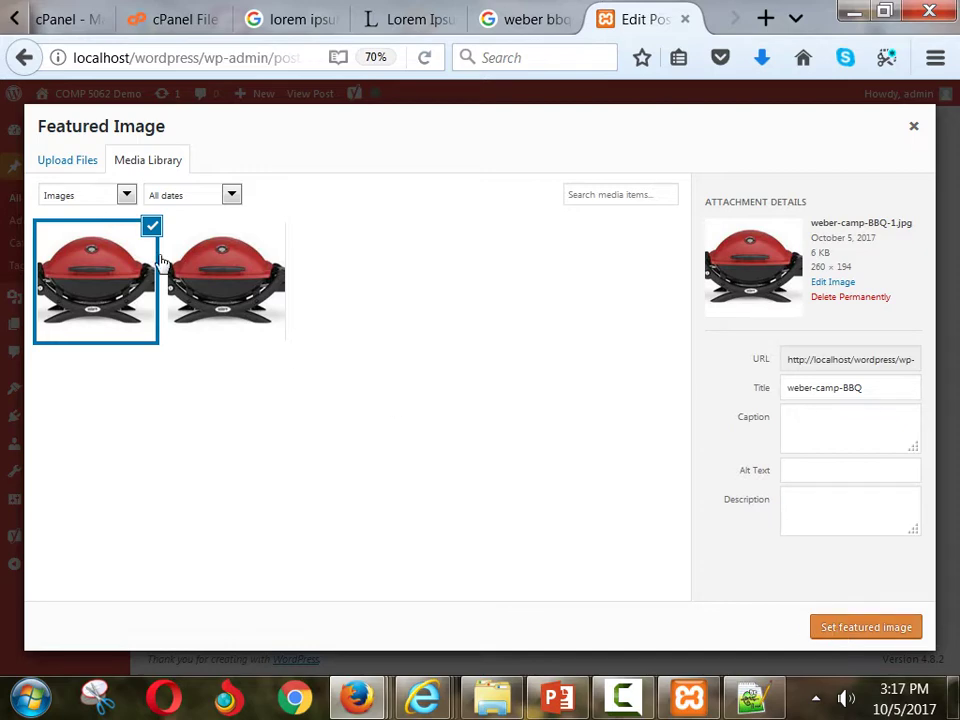
left_click(837, 628)
scroll(842, 640, "up", 5)
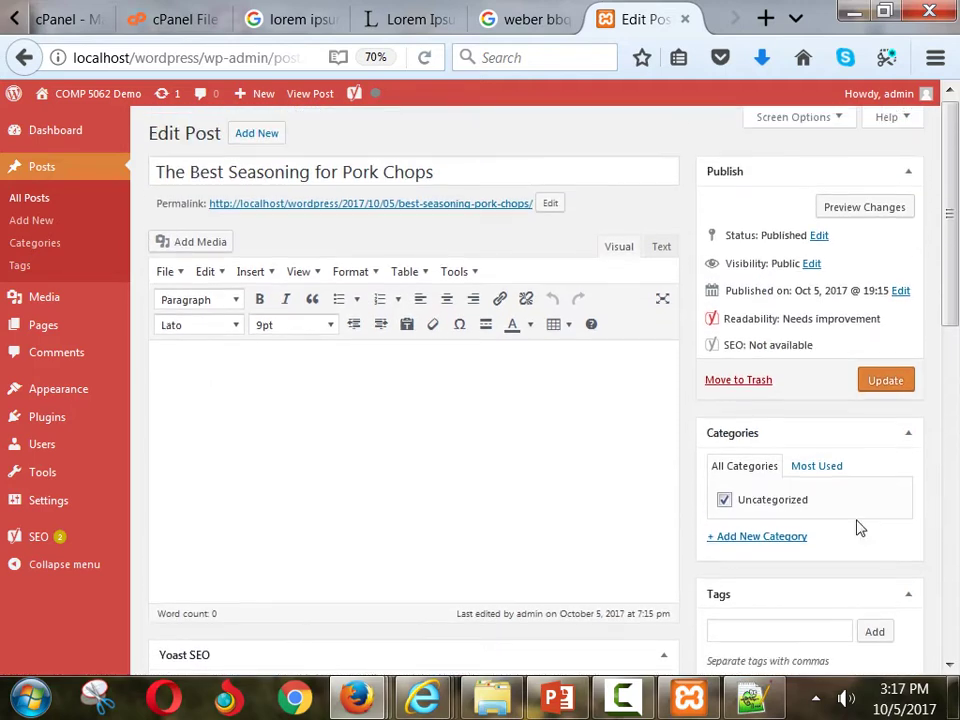
left_click(884, 380)
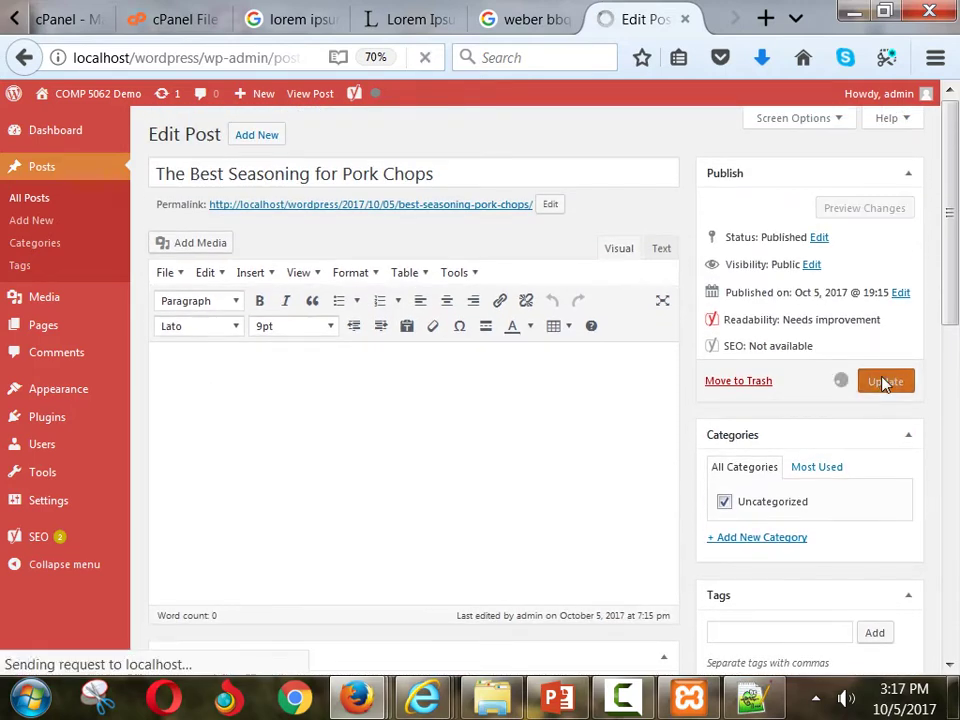
Check the red grill tile on the live site, then reopen the pork chops post in the editor.
left_click(73, 103)
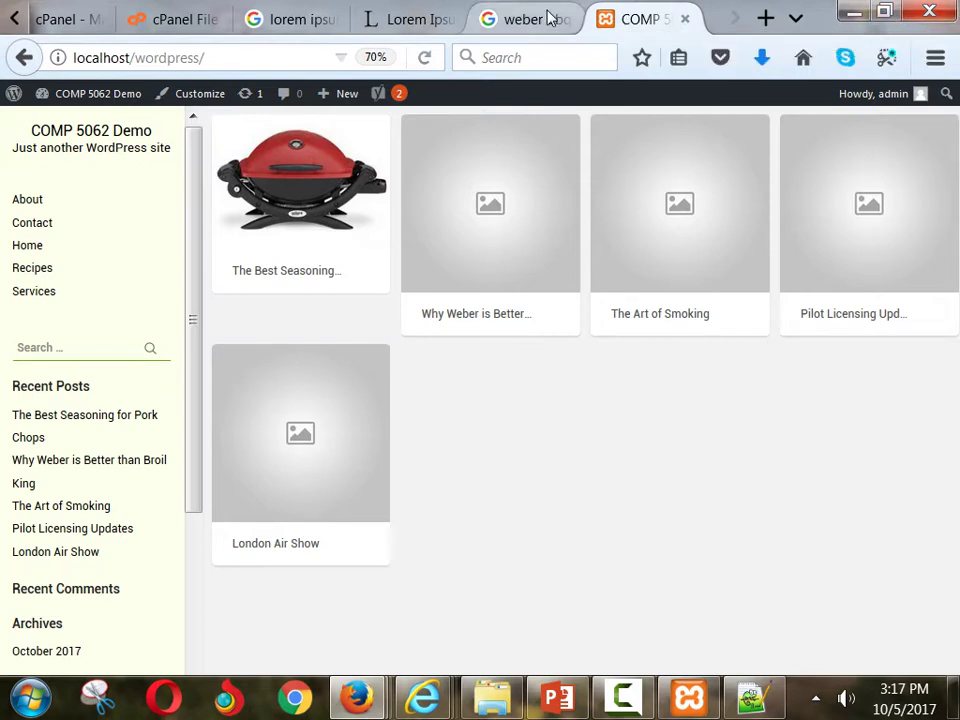
left_click(24, 57)
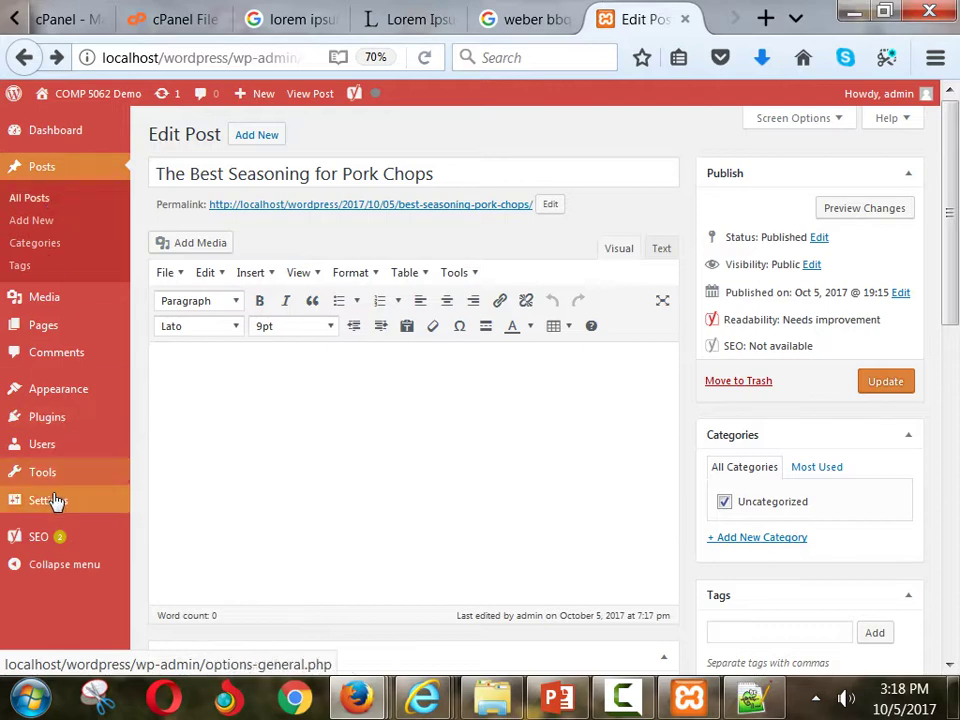
In Reading settings, use Home as the static front page and Recipes as the posts page, then save.
mouse_move(58, 502)
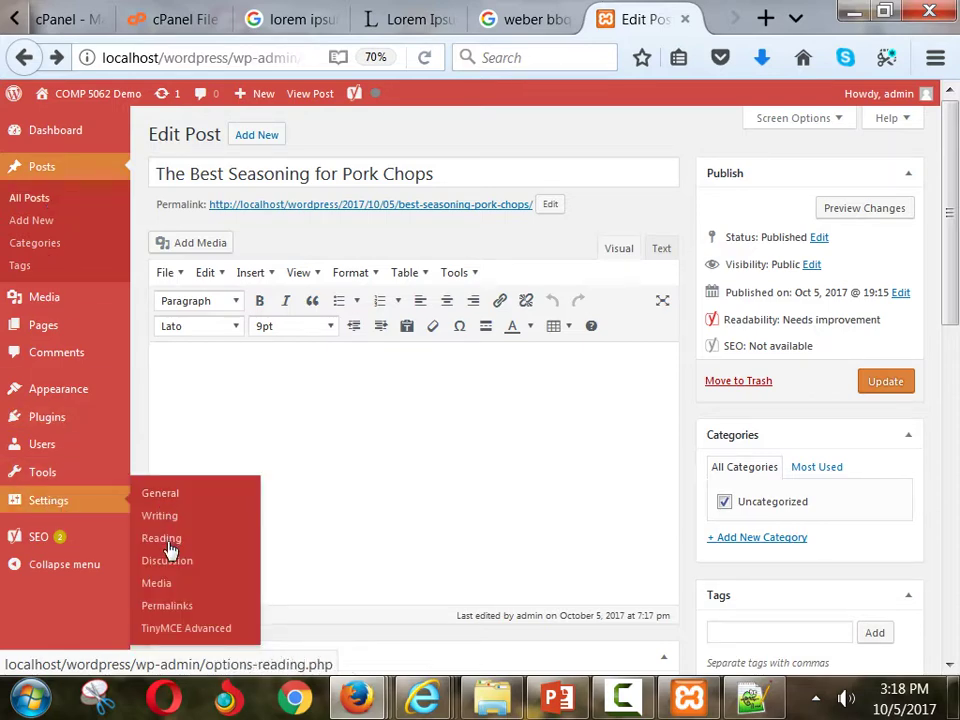
left_click(170, 542)
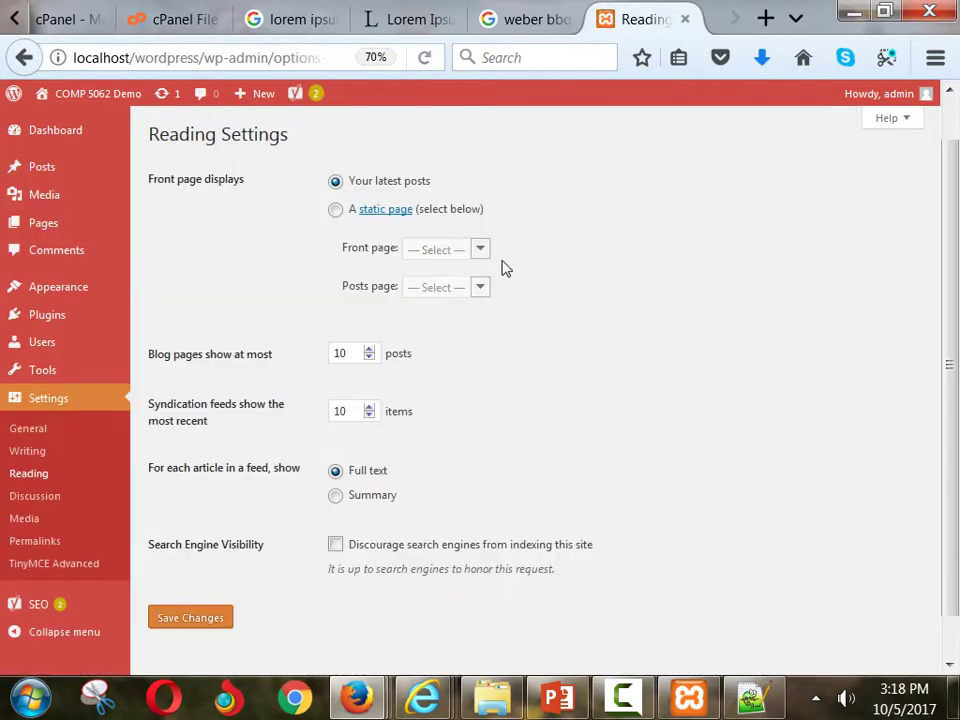
left_click(337, 212)
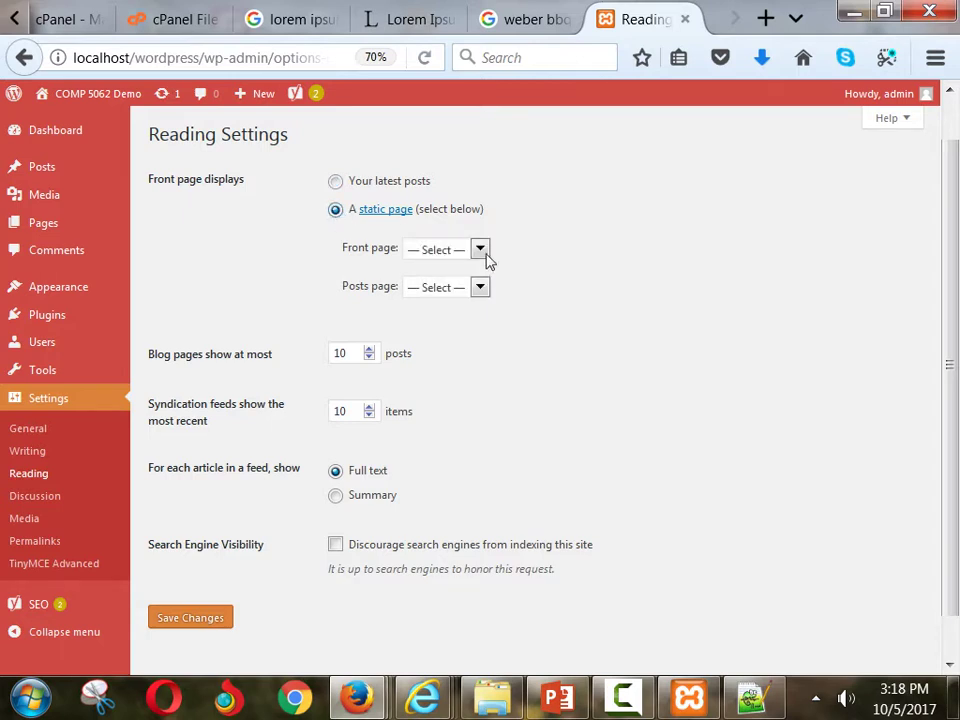
left_click(481, 251)
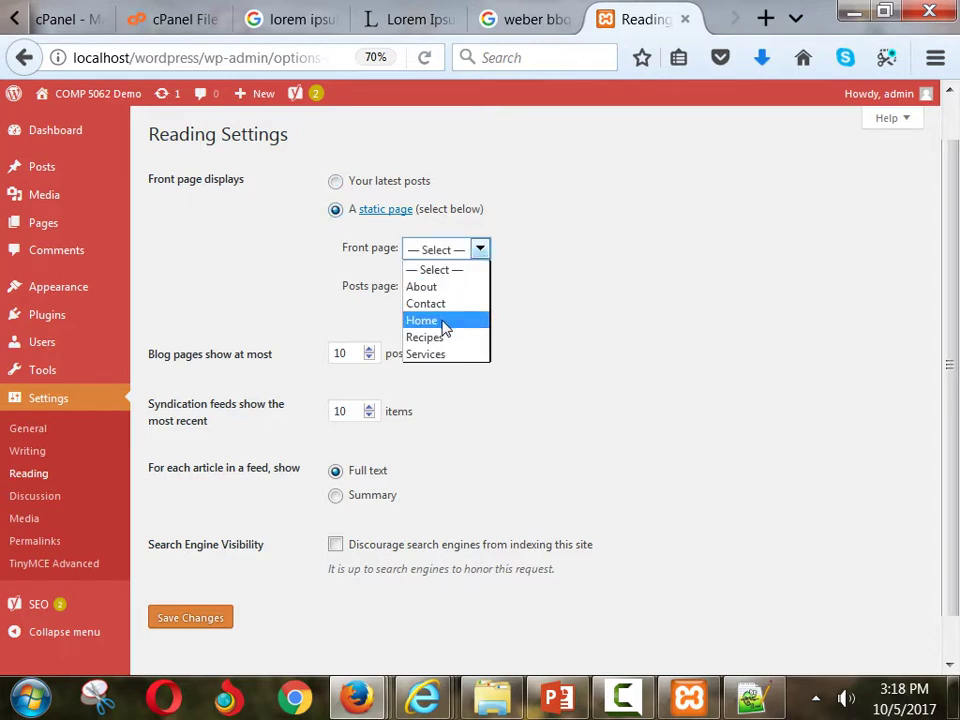
left_click(444, 322)
left_click(481, 287)
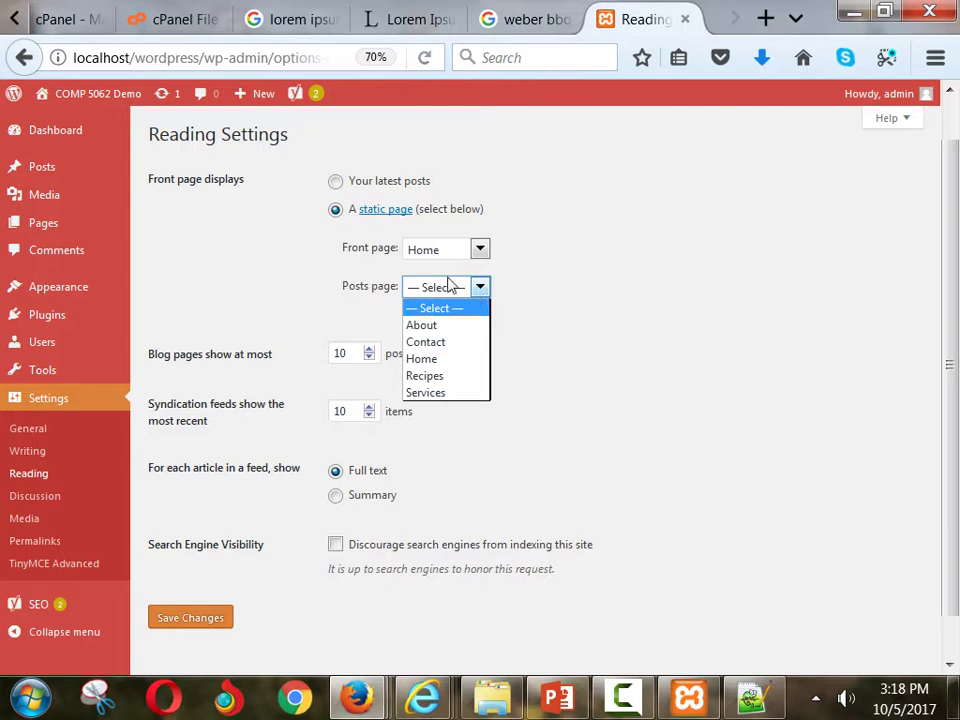
left_click(413, 376)
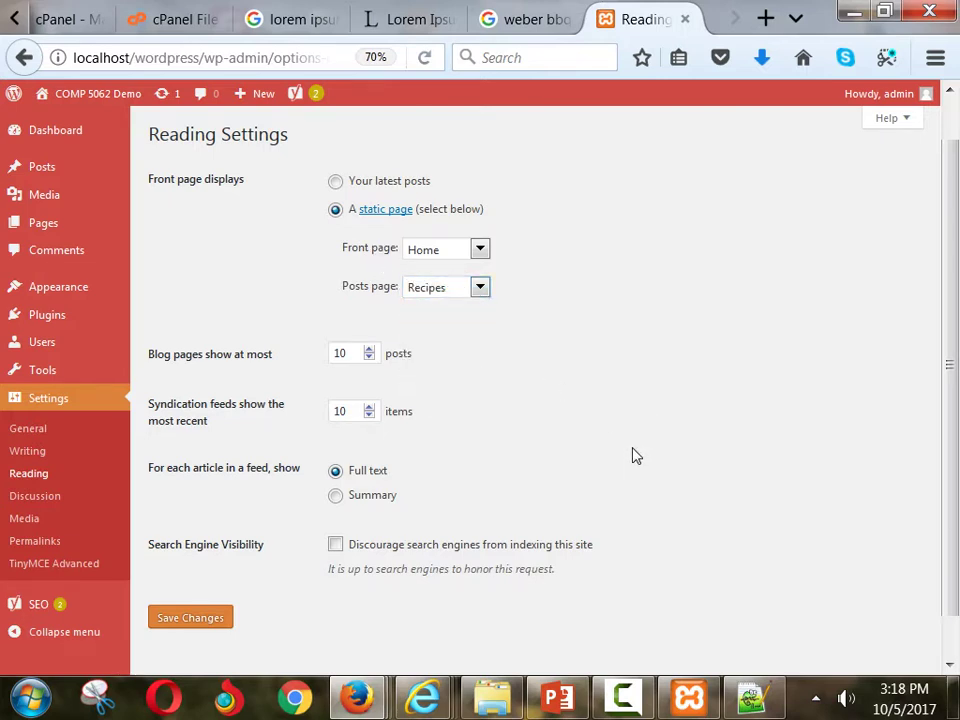
left_click(172, 626)
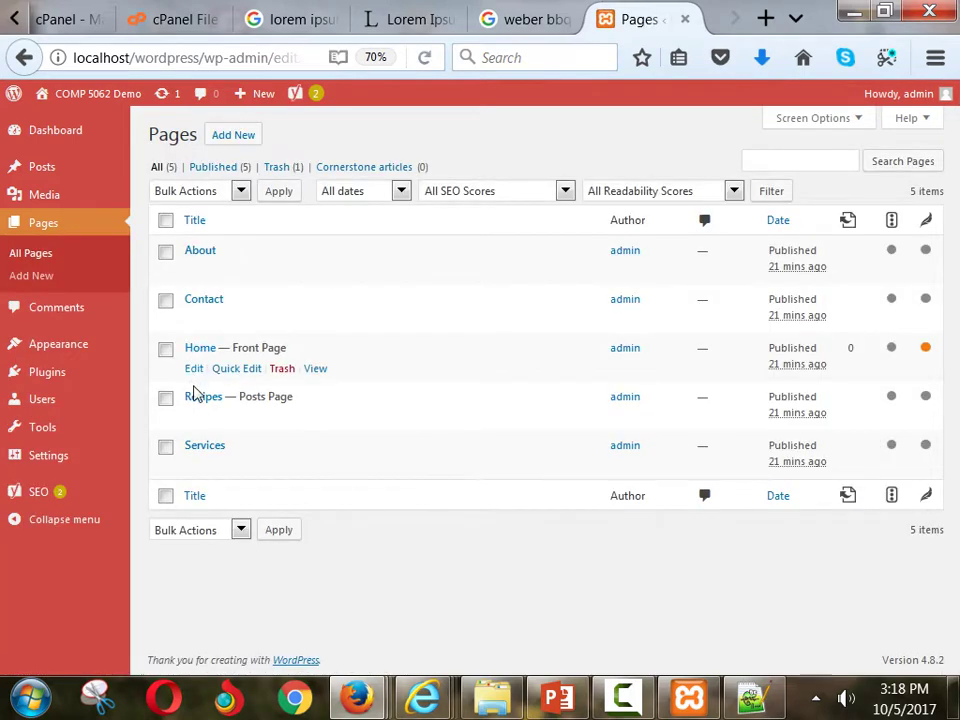
Edit the Recipes page and expand its Yoast SEO title, slug and meta description fields.
left_click(195, 419)
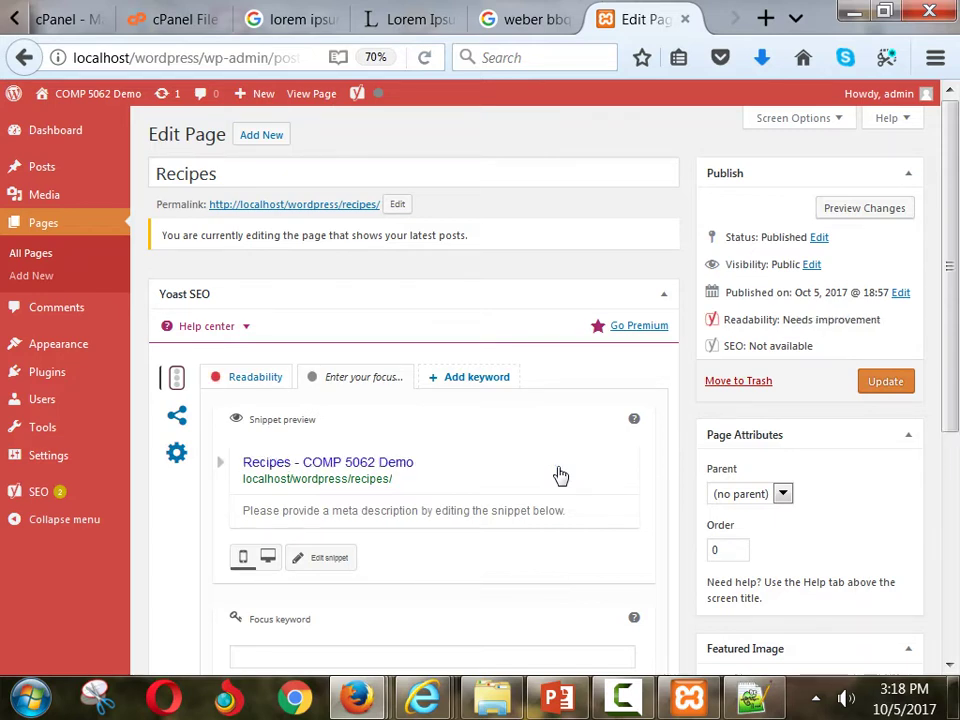
scroll(514, 420, "down", 5)
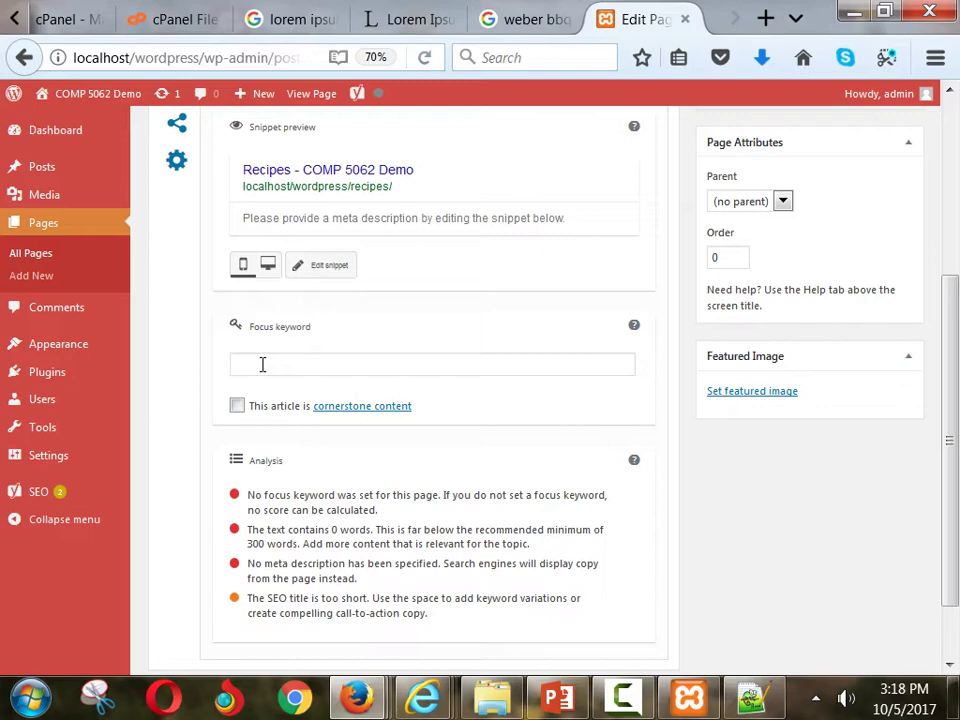
scroll(369, 386, "up", 3)
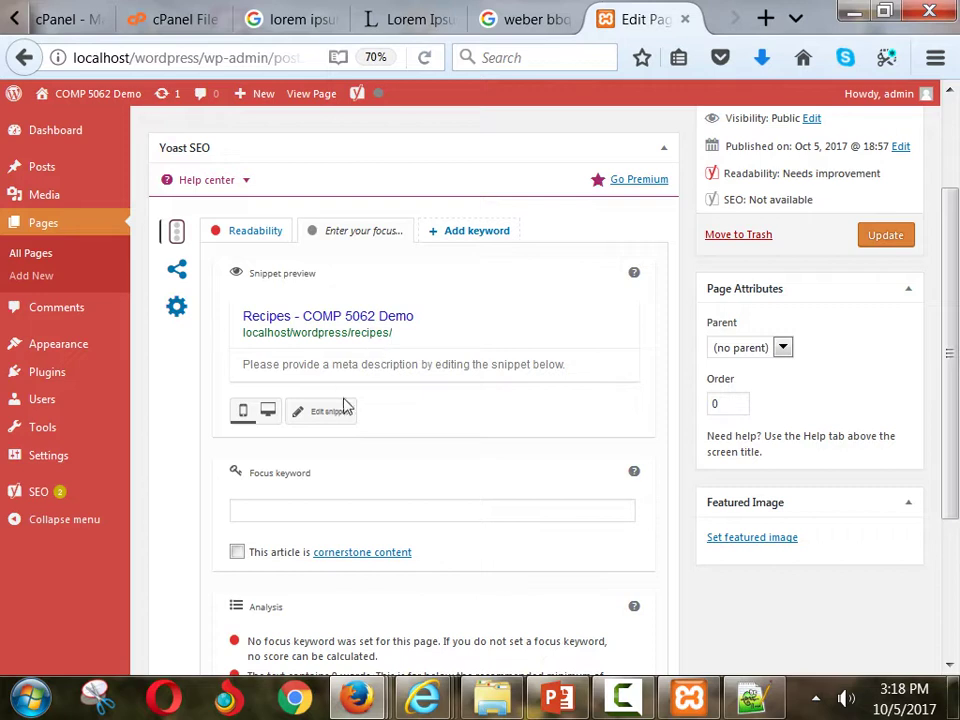
left_click(330, 410)
left_click(538, 486)
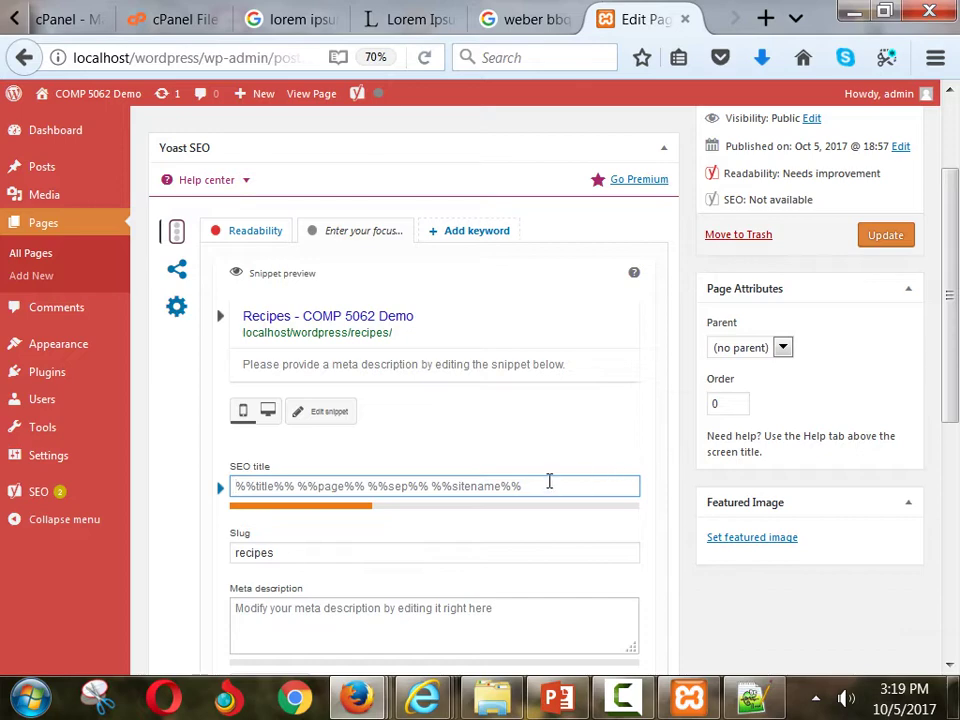
scroll(532, 515, "down", 1)
scroll(530, 527, "down", 10)
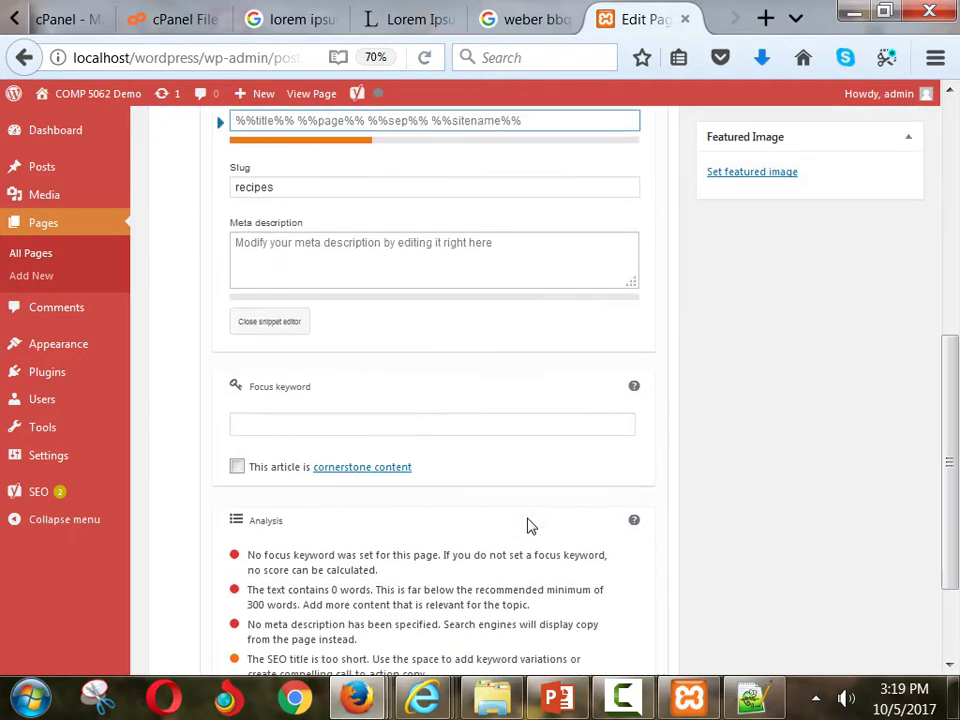
scroll(529, 520, "up", 10)
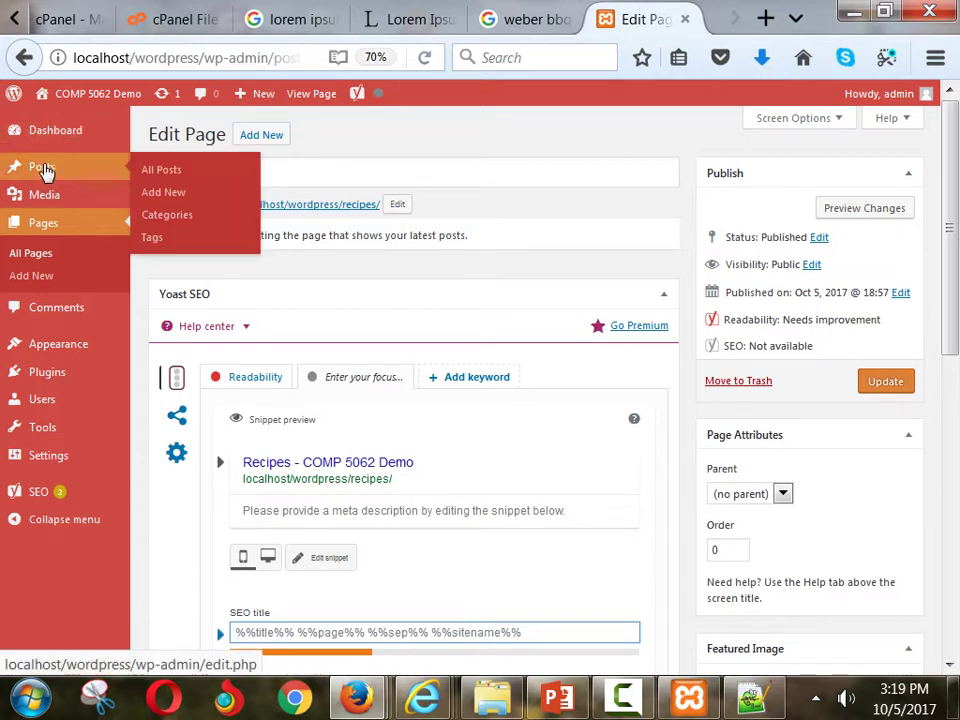
Check the live Home page and Recipes post listing, then go back to the admin Dashboard.
left_click(73, 97)
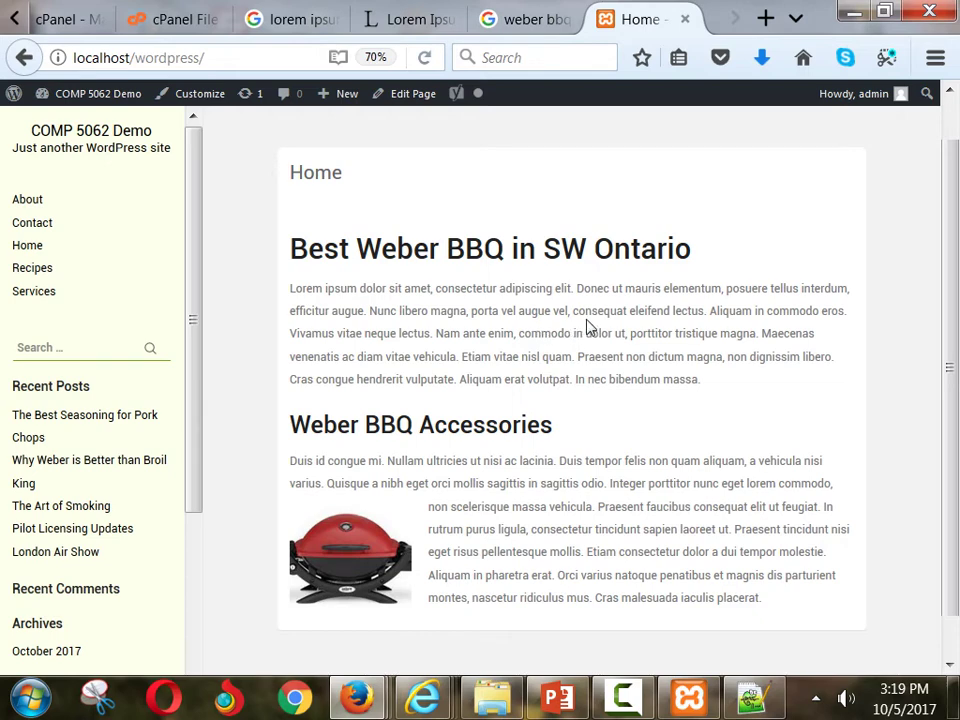
left_click(28, 267)
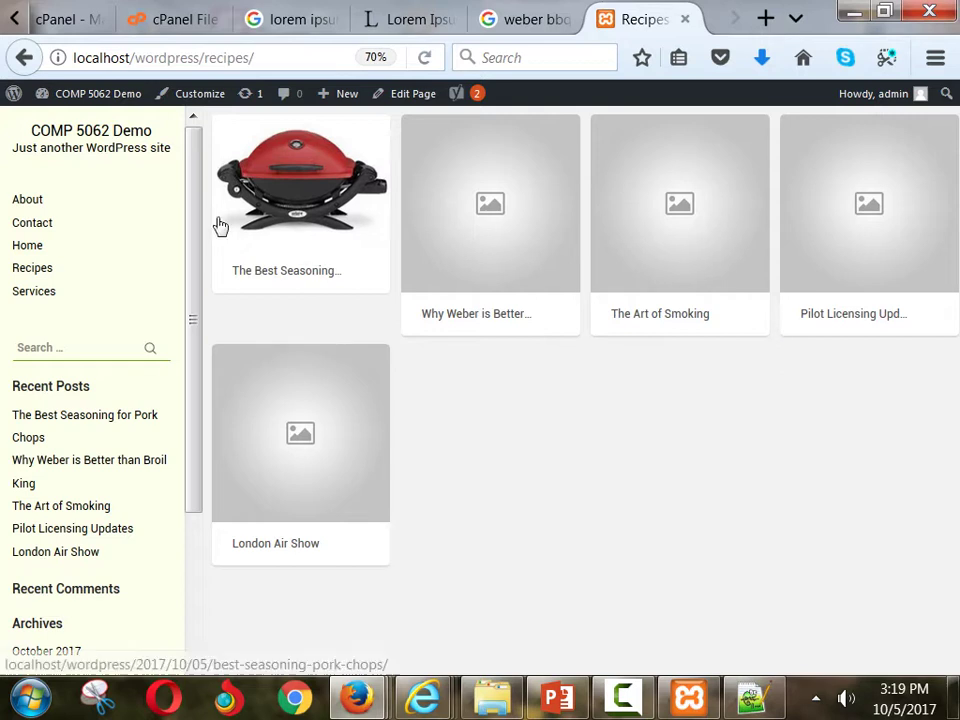
mouse_move(100, 103)
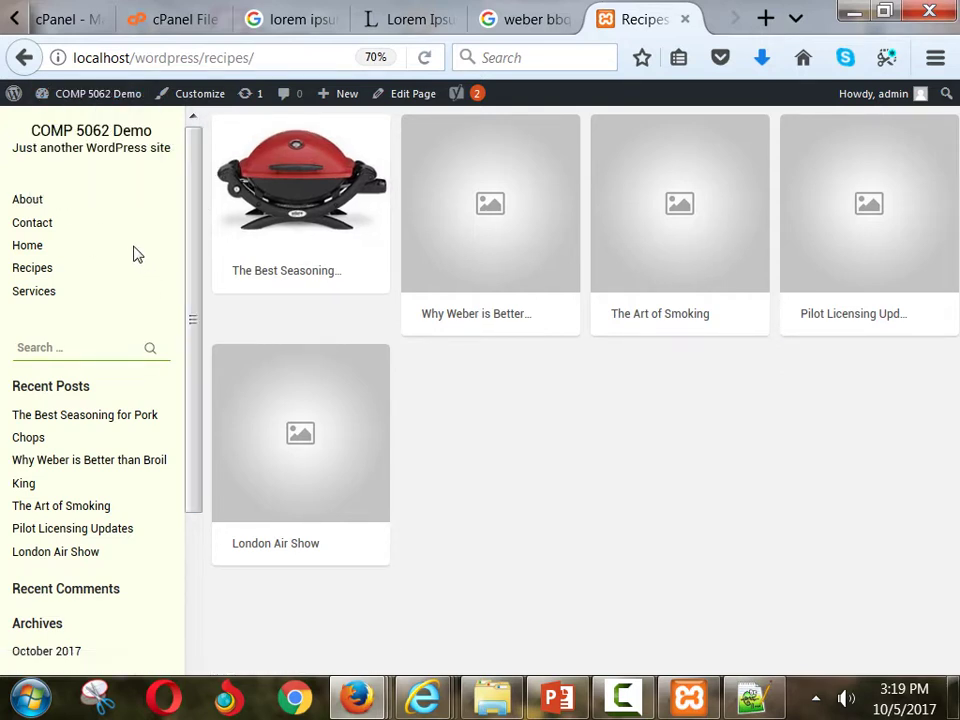
mouse_move(66, 96)
left_click(60, 122)
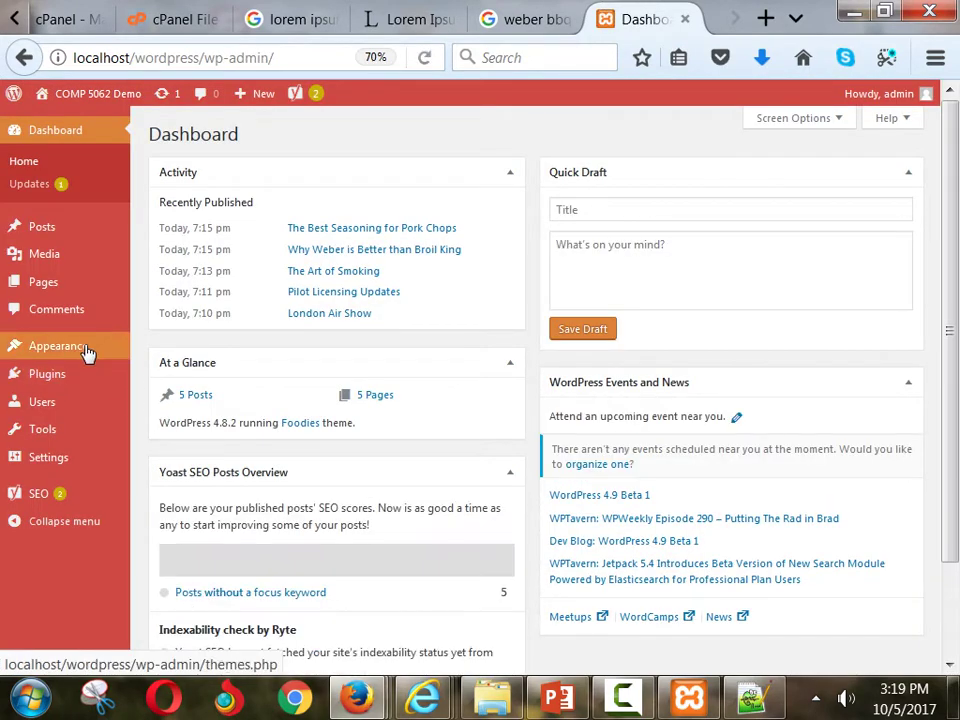
Under Appearance > Menus, create an empty menu named 'Main'.
mouse_move(79, 345)
left_click(158, 418)
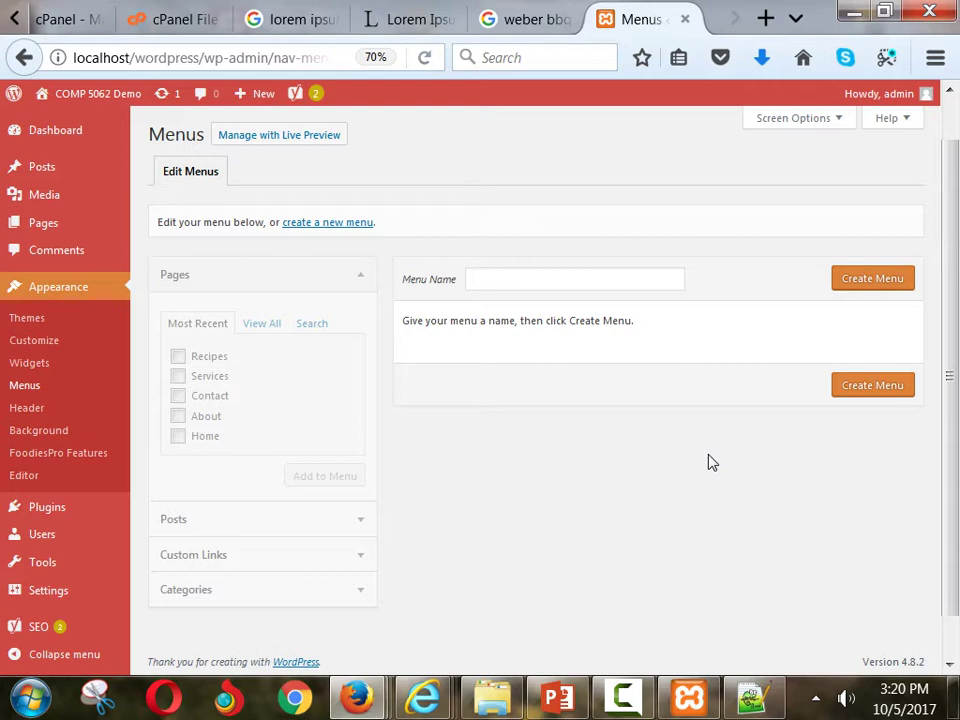
left_click(476, 279)
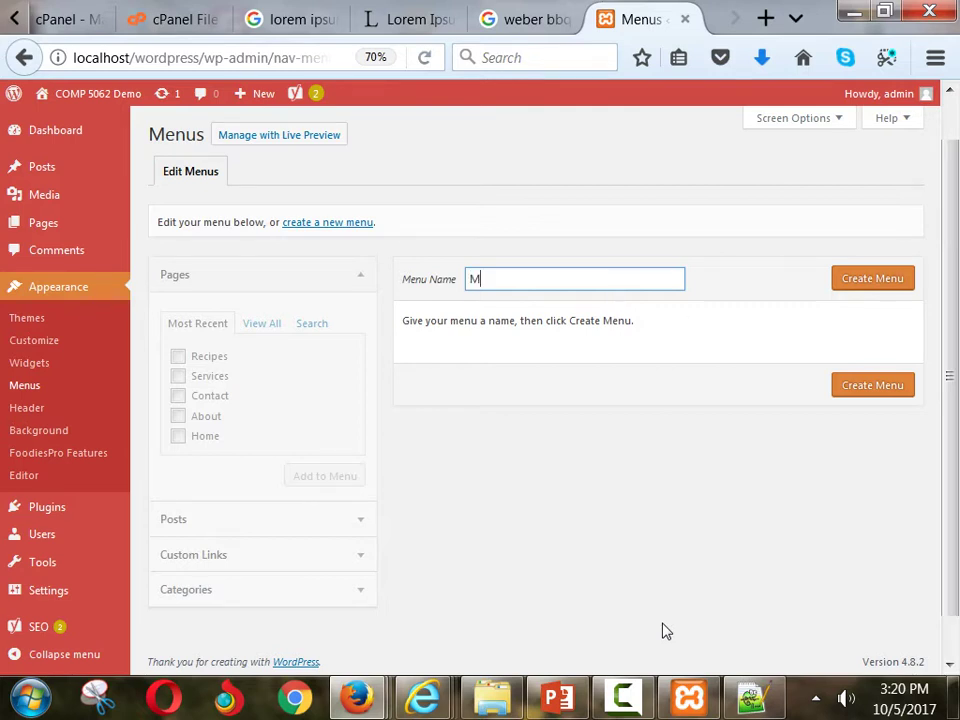
type("ain")
left_click(842, 282)
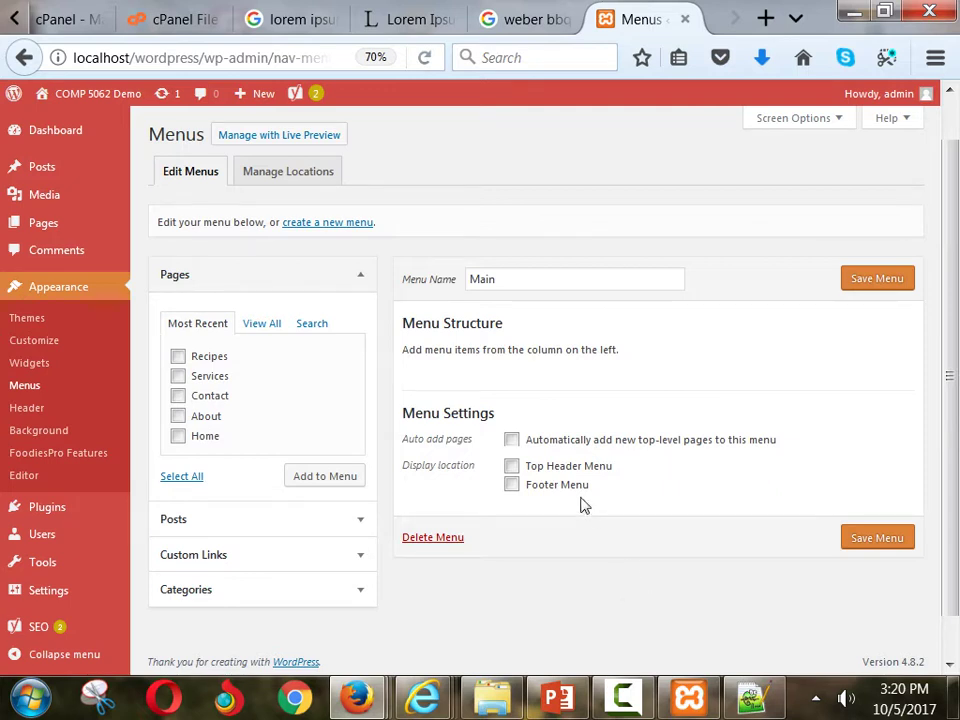
Assign Main to the Top Header Menu and add the Home, Recipes, Services, Contact and About pages.
left_click(511, 467)
left_click(178, 437)
left_click(178, 357)
left_click(178, 376)
left_click(178, 397)
left_click(178, 416)
left_click(321, 476)
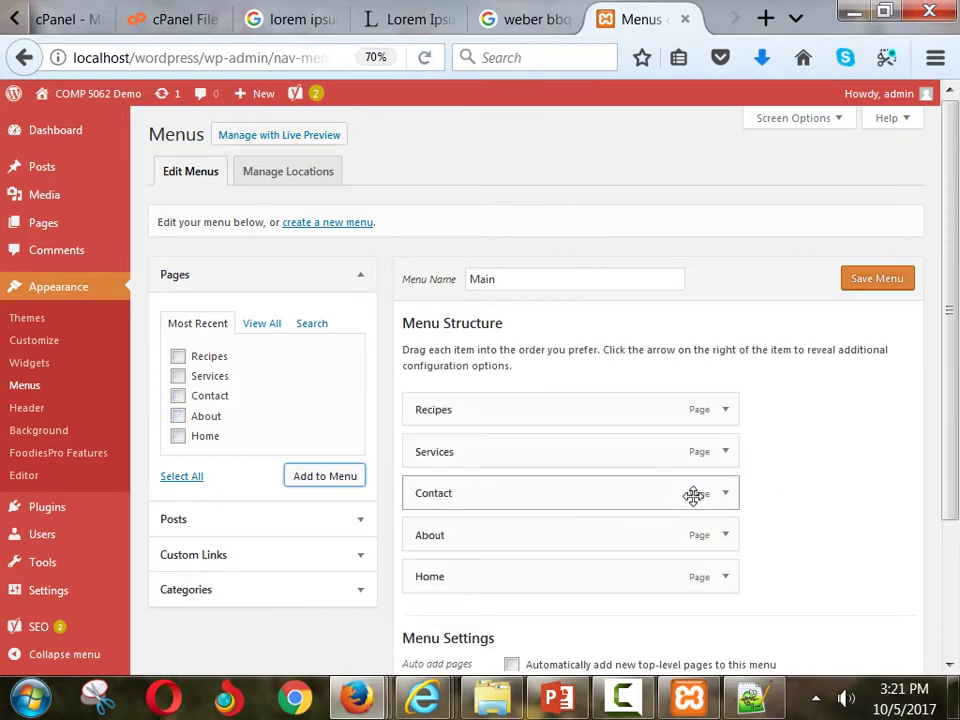
Order the menu as Home, About with Services nested beneath it, Recipes, Contact.
scroll(700, 475, "down", 2)
left_click_drag(482, 501, 484, 325)
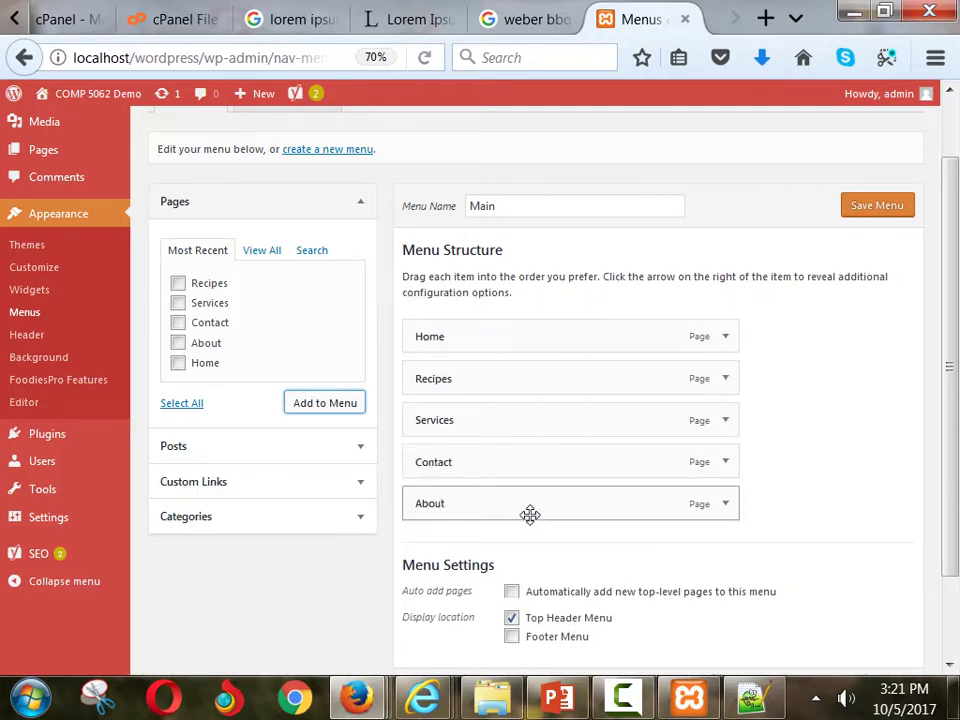
left_click_drag(529, 514, 523, 392)
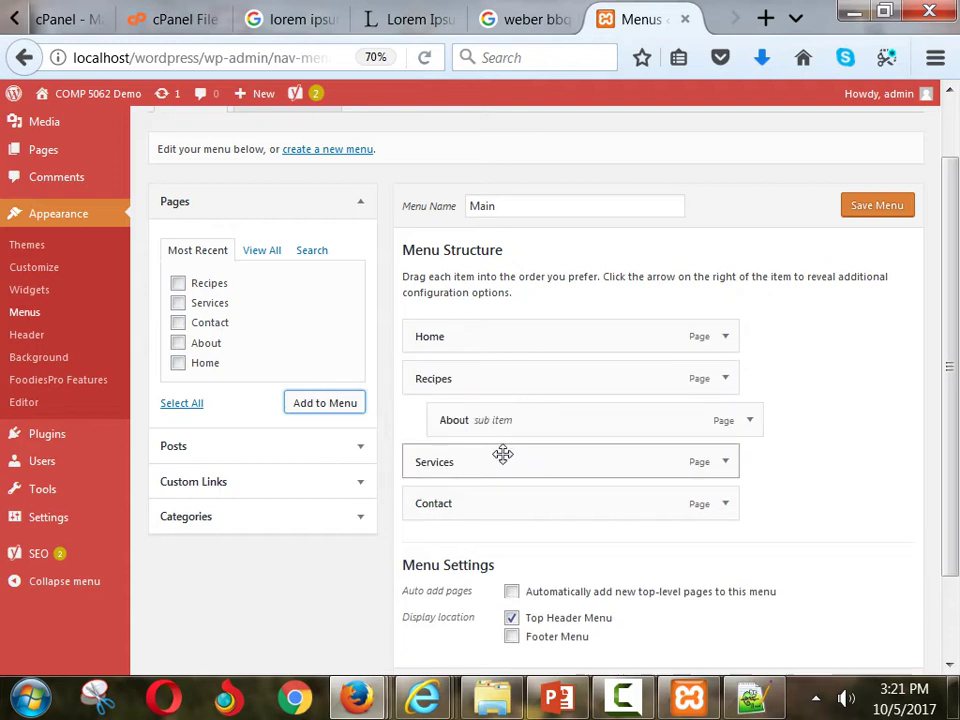
left_click_drag(501, 453, 463, 369)
left_click_drag(452, 461, 440, 462)
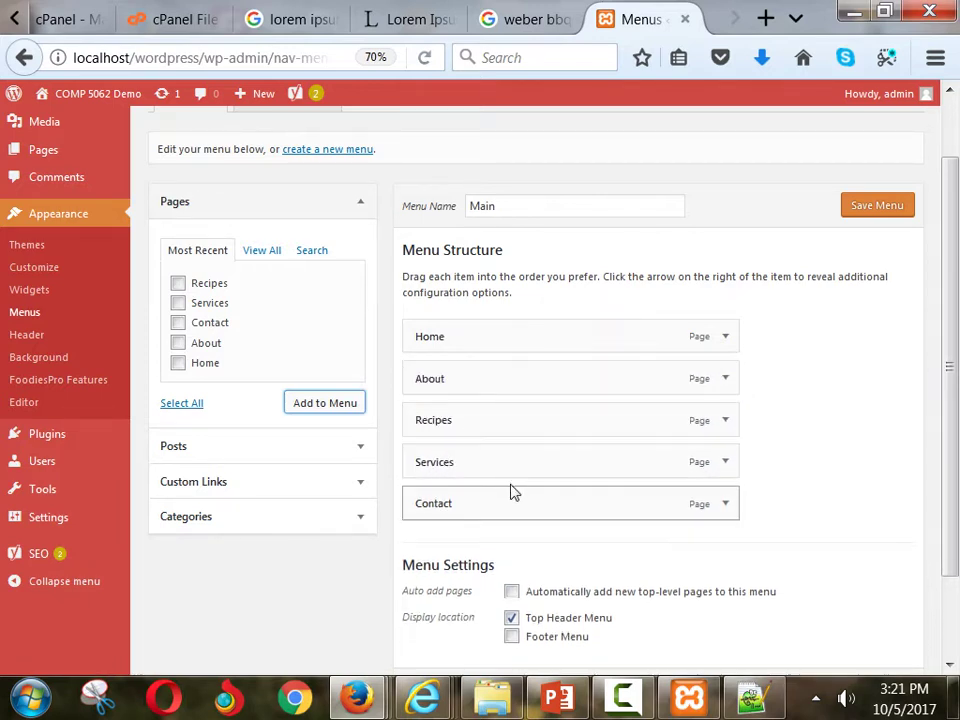
left_click_drag(506, 459, 501, 416)
left_click_drag(518, 464, 615, 500)
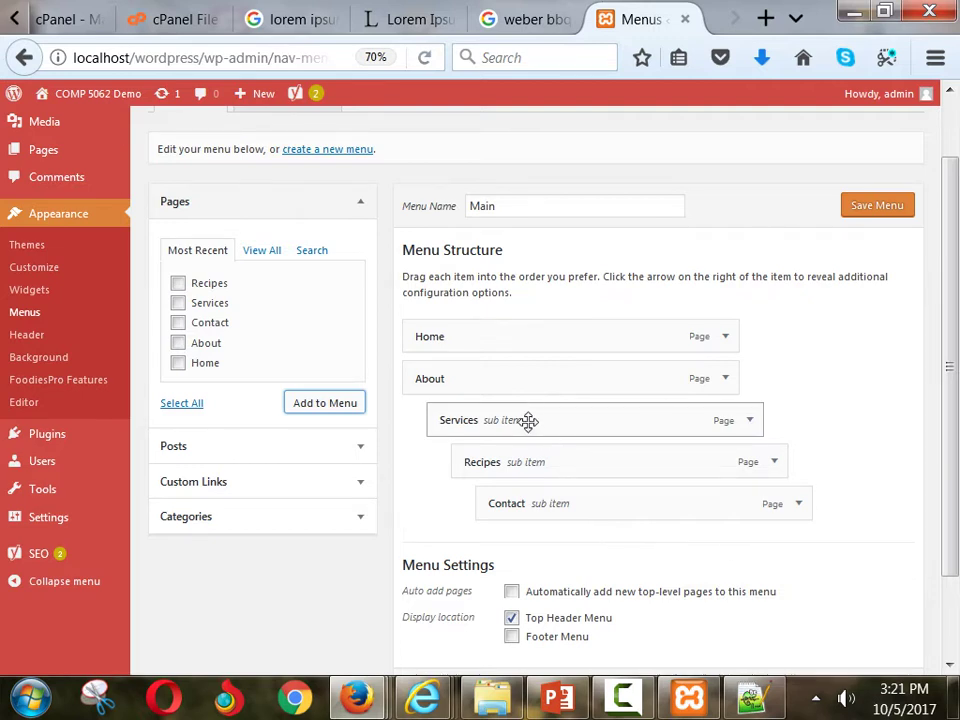
left_click_drag(535, 460, 488, 503)
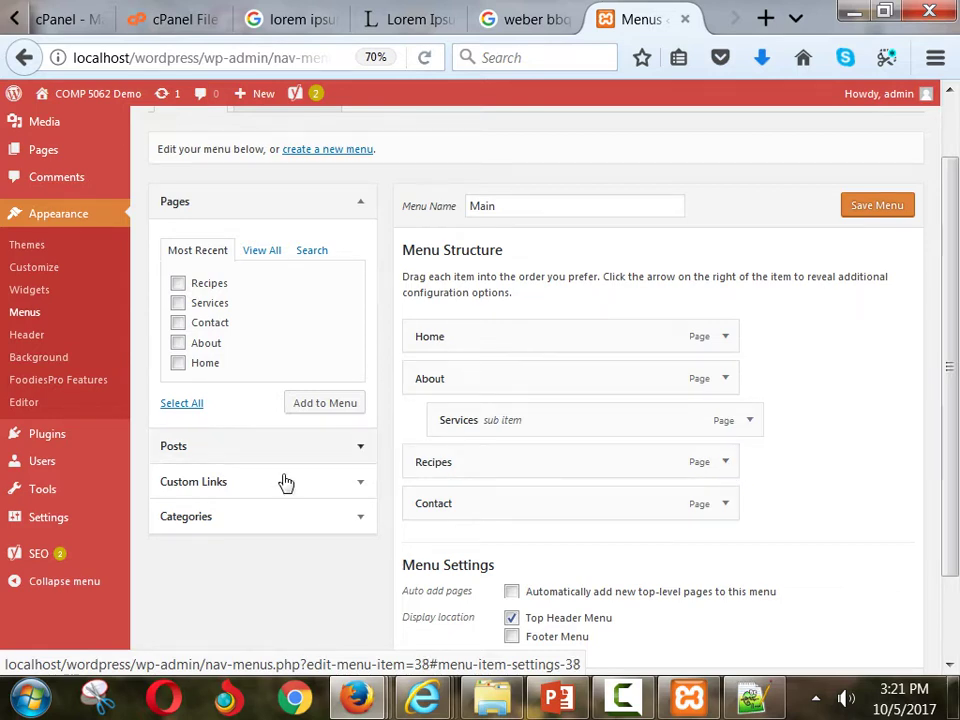
Add the posts The Best Seasoning for Pork Chops and Why Weber is Better than Broil King to the Main menu.
left_click(233, 449)
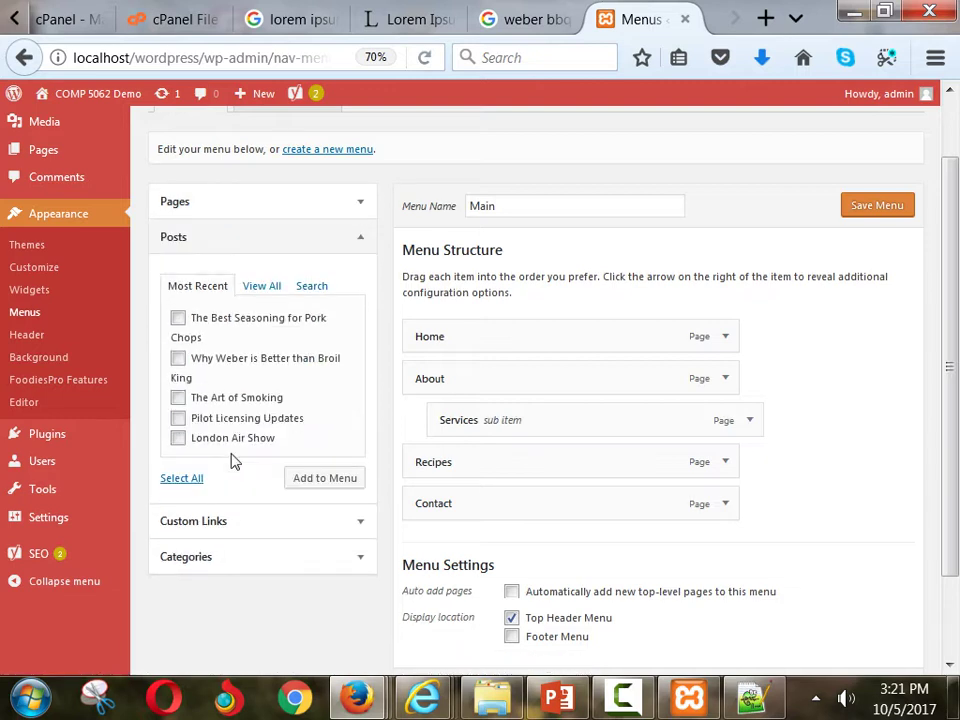
left_click(178, 319)
left_click(181, 364)
left_click(321, 484)
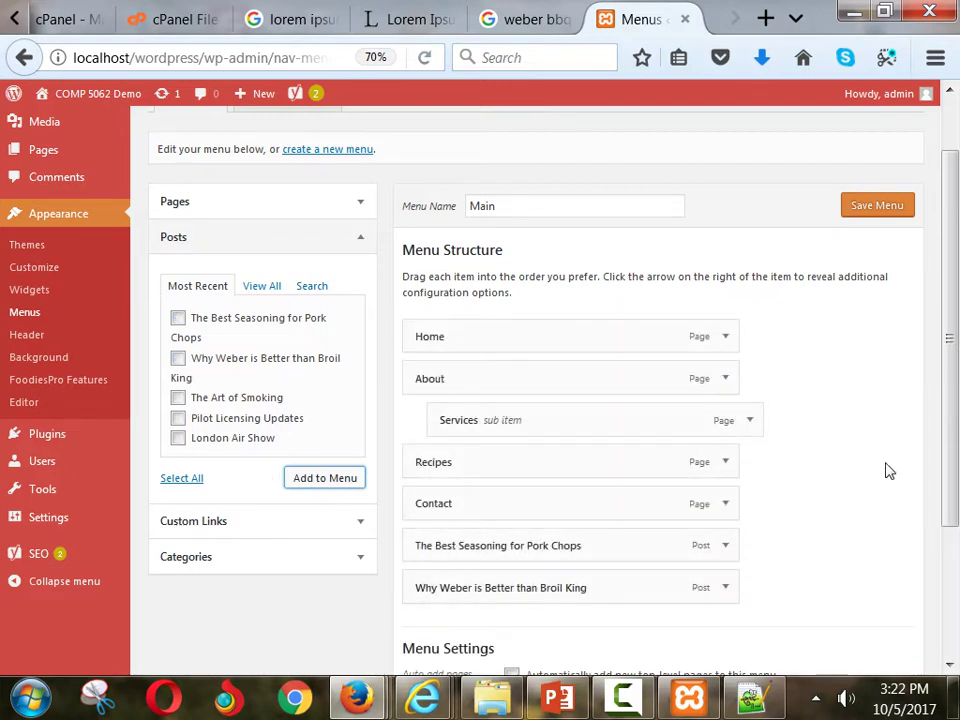
Nest both posts under Recipes as sub items and save the Main menu.
left_click_drag(551, 536, 571, 508)
left_click_drag(551, 602, 574, 551)
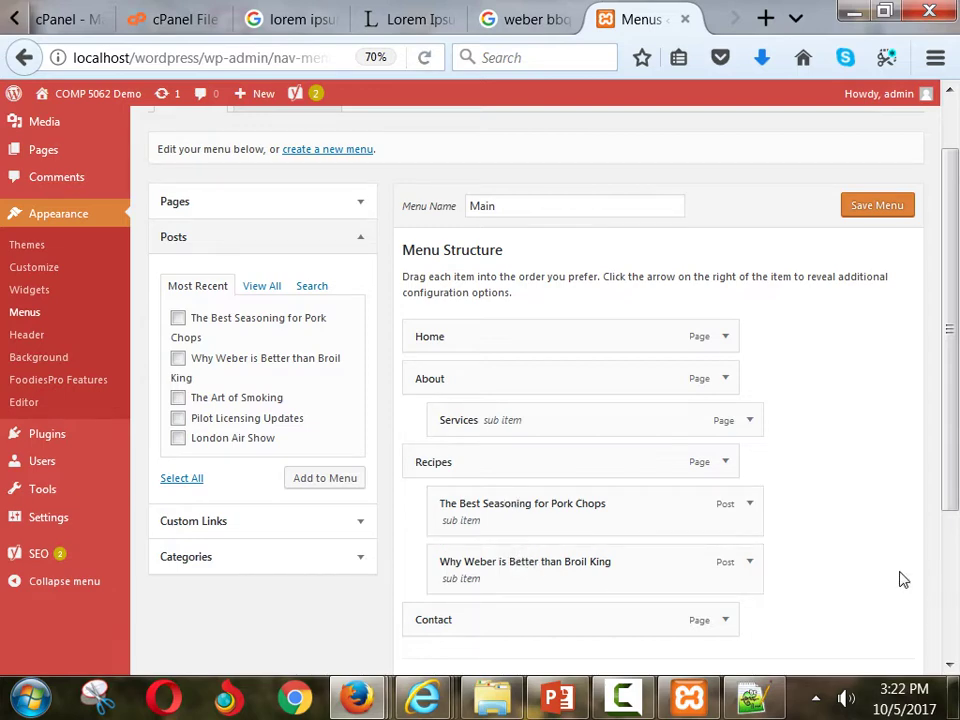
scroll(903, 579, "down", 3)
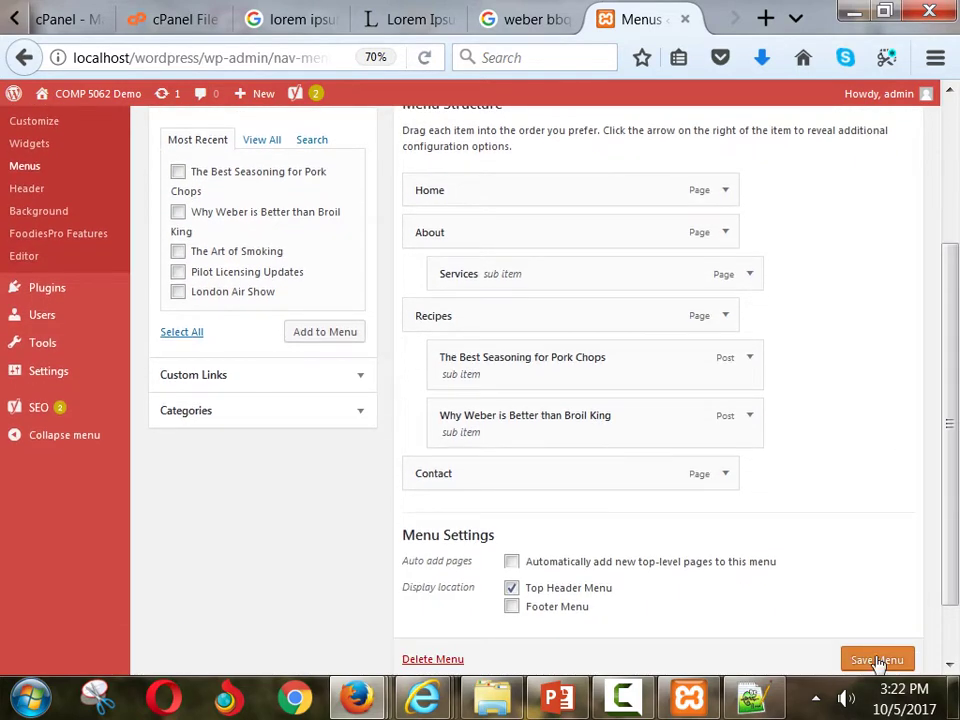
left_click(875, 659)
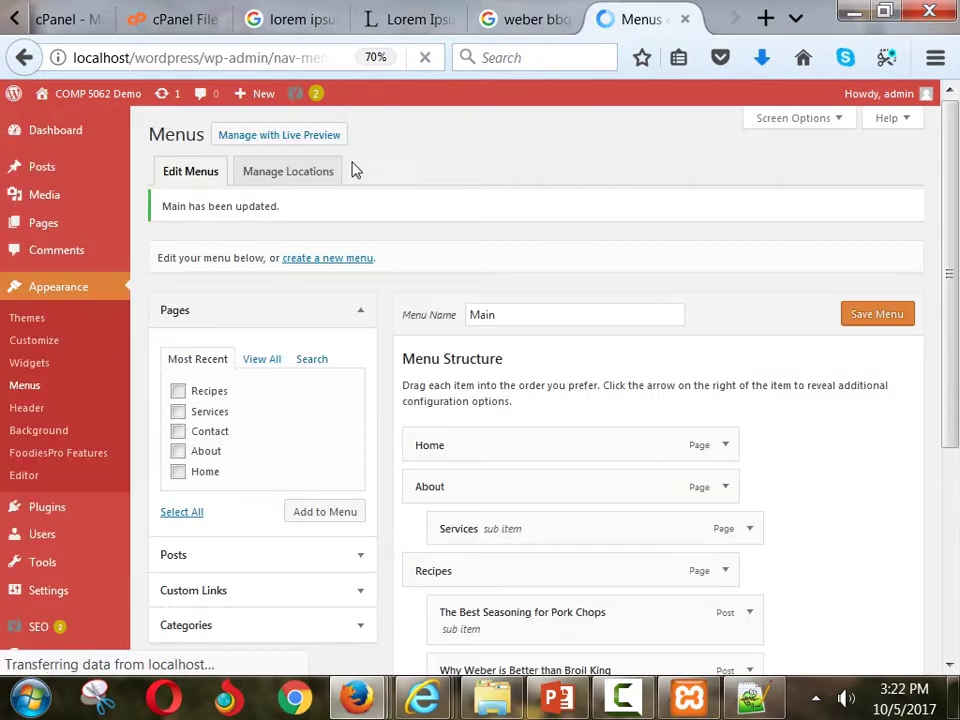
Review the live Home page's sidebar menu with posts nested under Recipes, then return to the Dashboard.
left_click(100, 108)
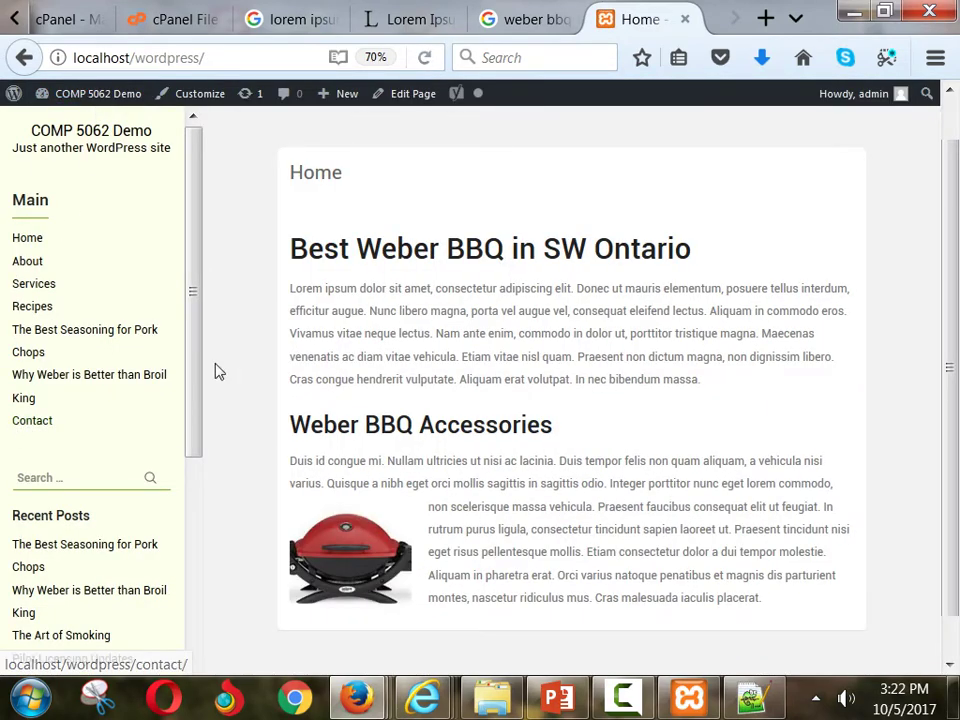
left_click_drag(195, 317, 207, 256)
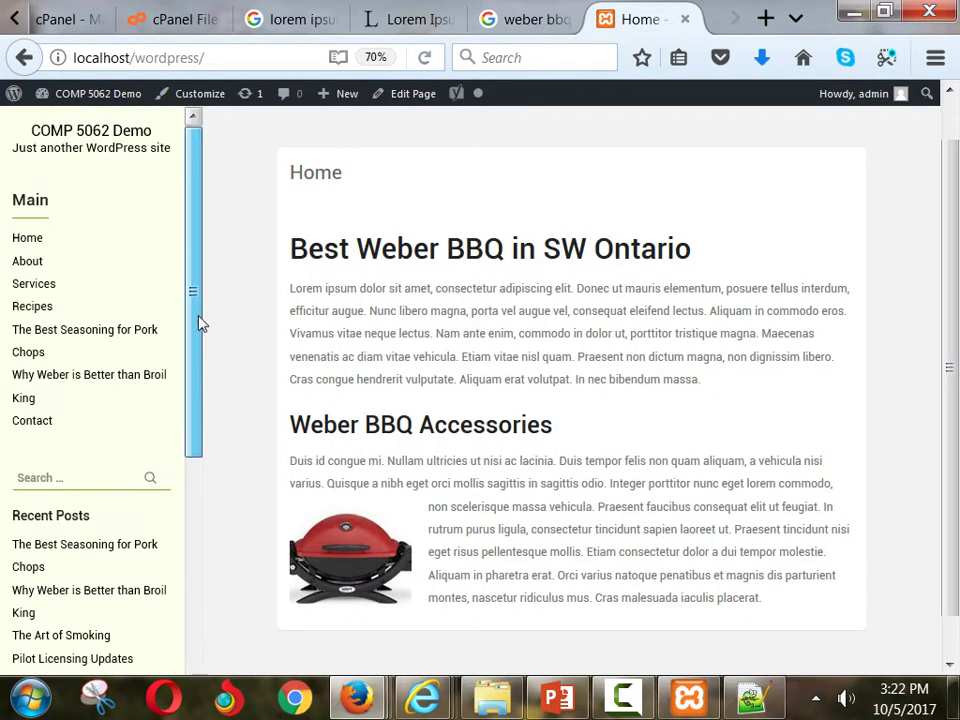
left_click_drag(200, 323, 182, 339)
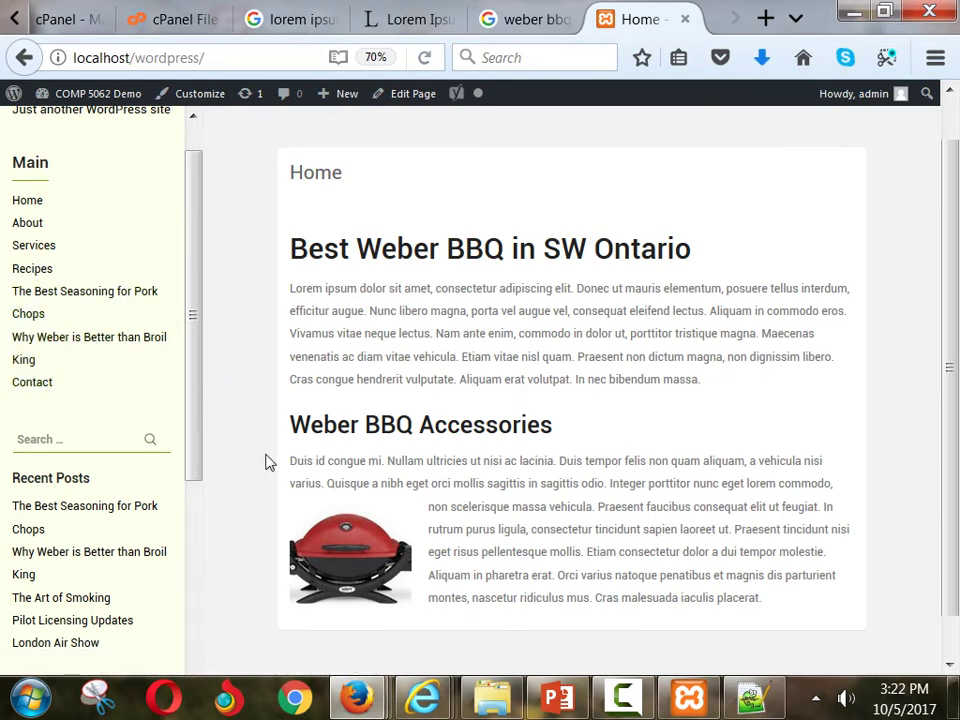
mouse_move(75, 94)
left_click(75, 122)
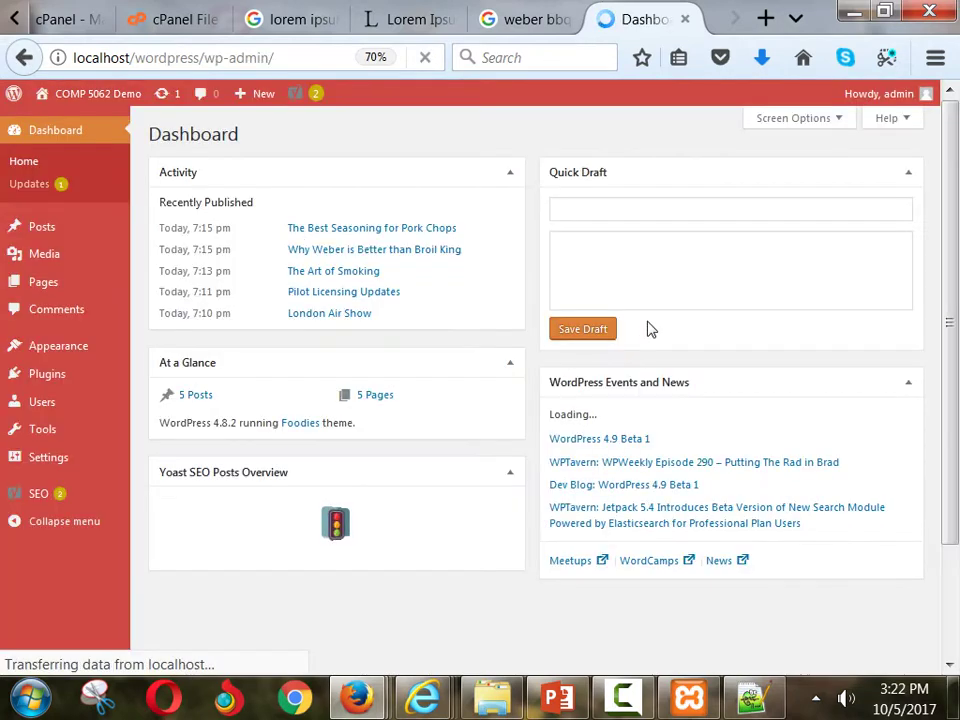
Search the installed themes, then the theme directory, for 'food'.
mouse_move(121, 356)
left_click(150, 349)
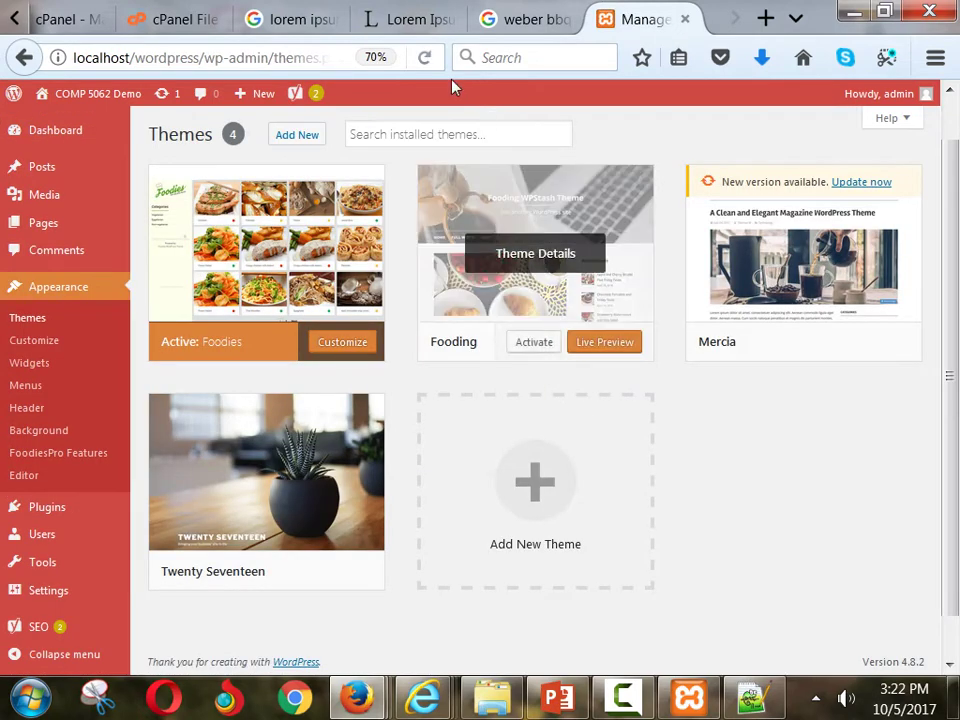
left_click(424, 134)
type("food")
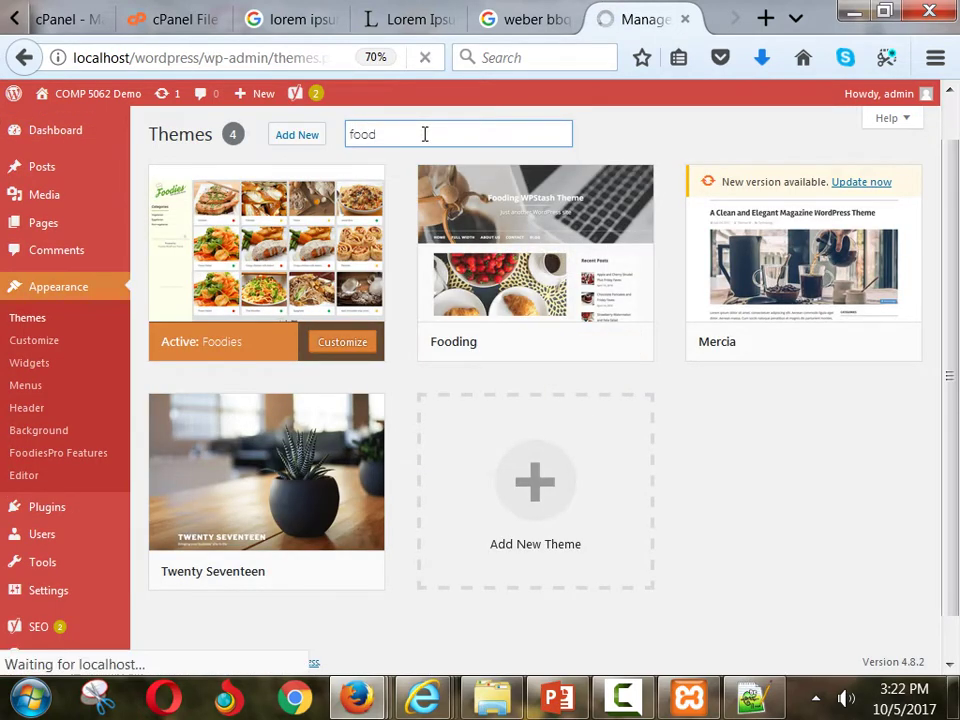
key("BackSpace")
key("BackSpace")
key("BackSpace")
key("BackSpace")
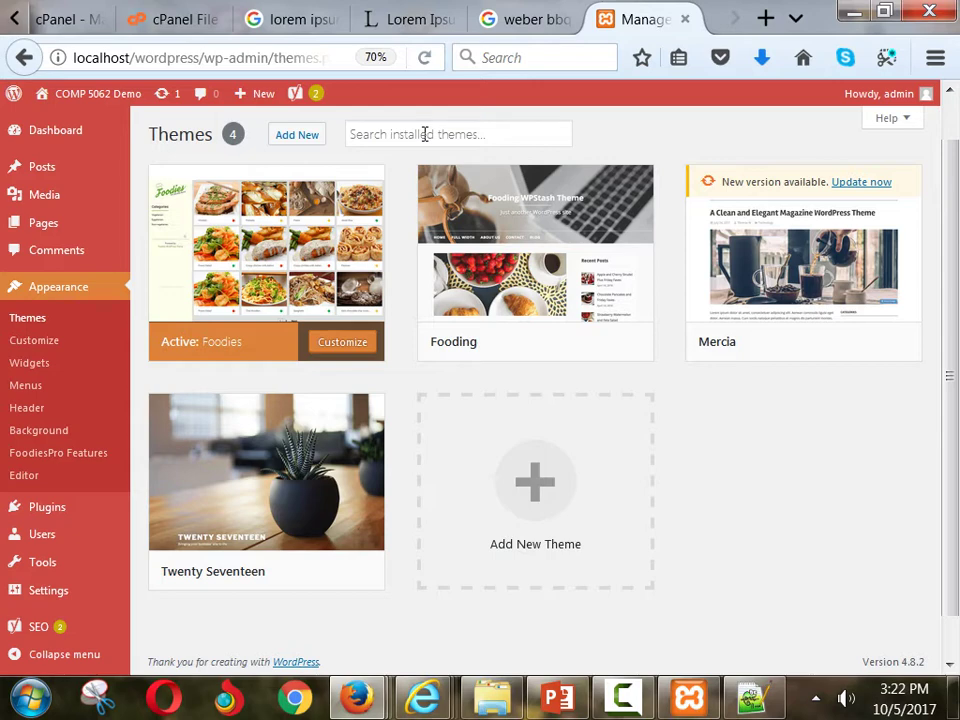
left_click(316, 139)
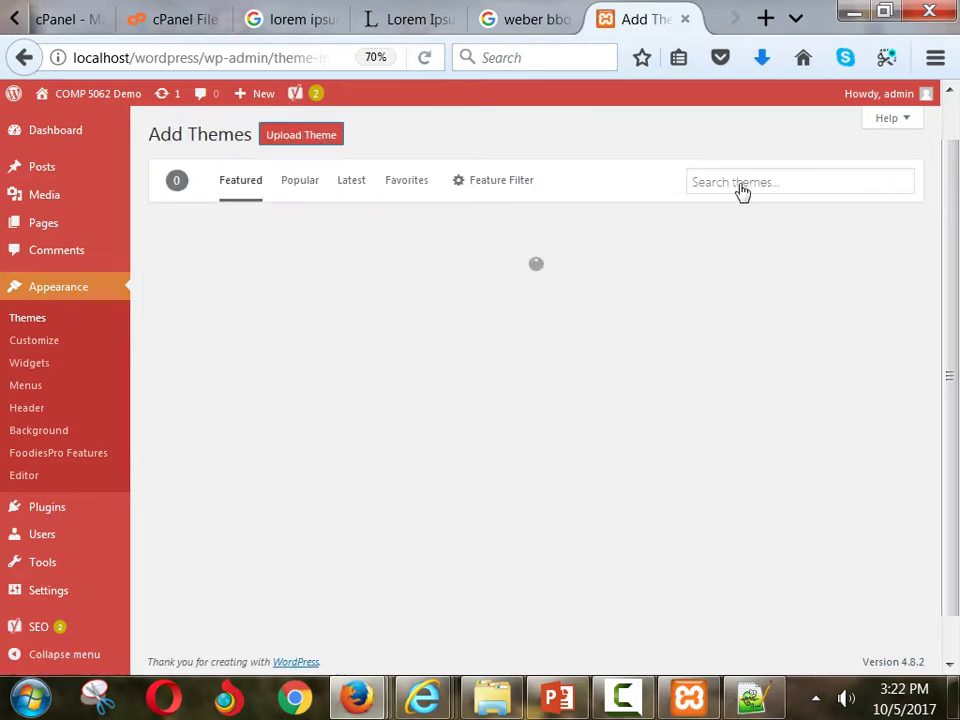
left_click(724, 184)
type("food")
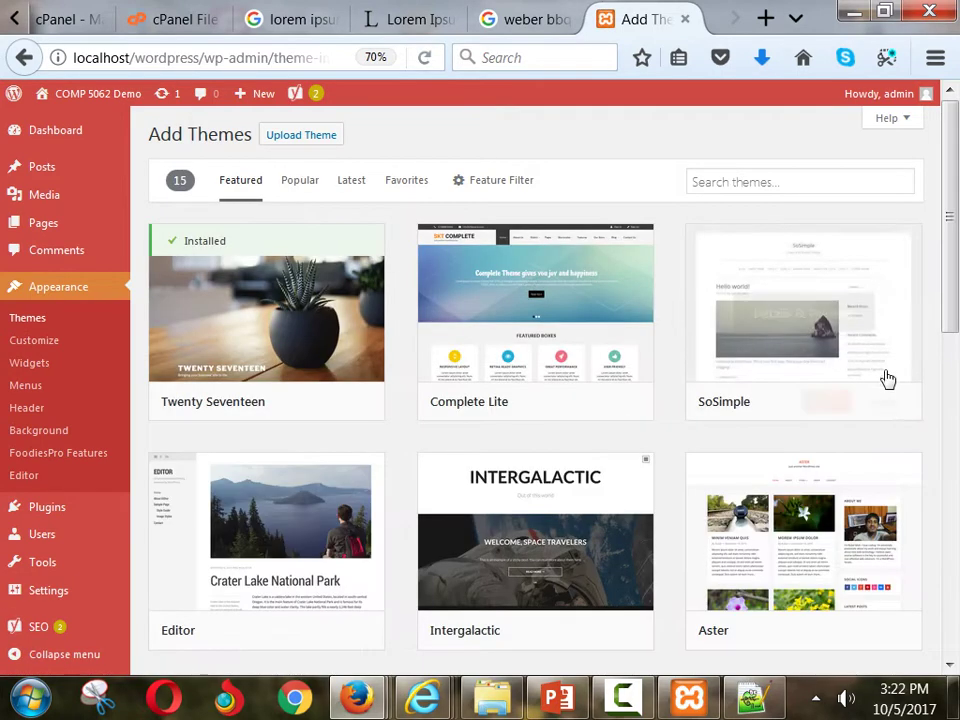
mouse_move(881, 403)
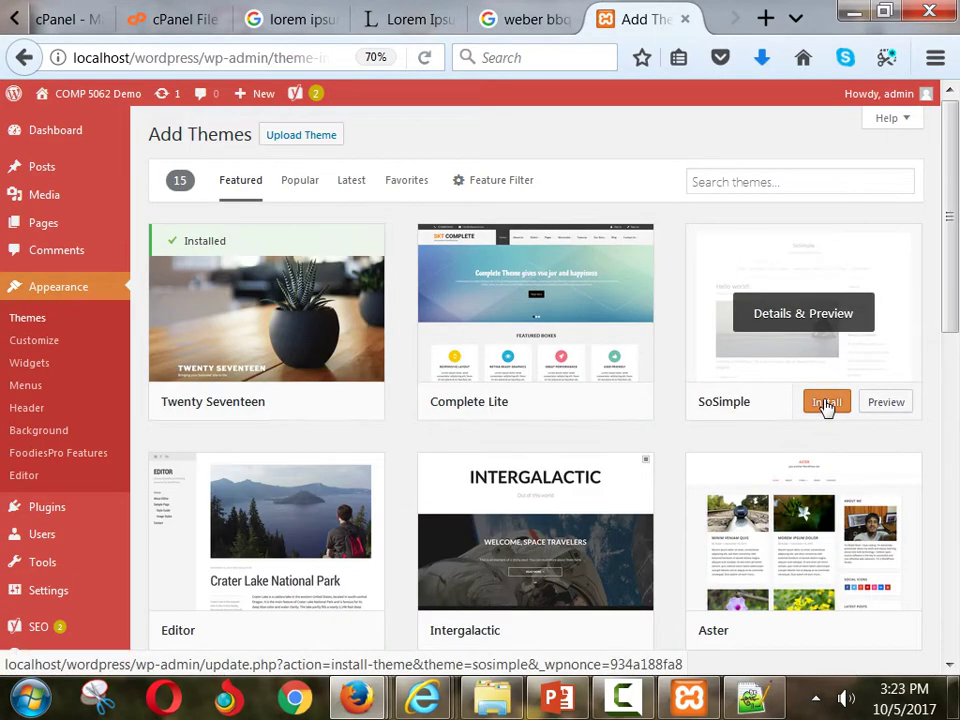
left_click(744, 179)
type("food")
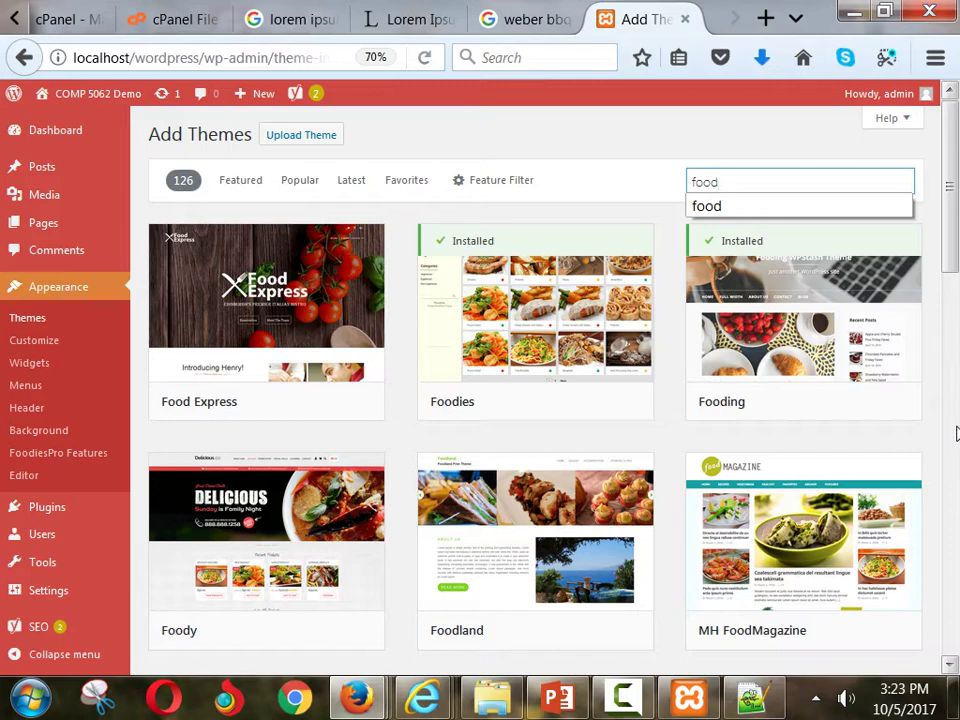
Review the food theme results, activate Fooding, then activate Mercia.
scroll(955, 432, "down", 5)
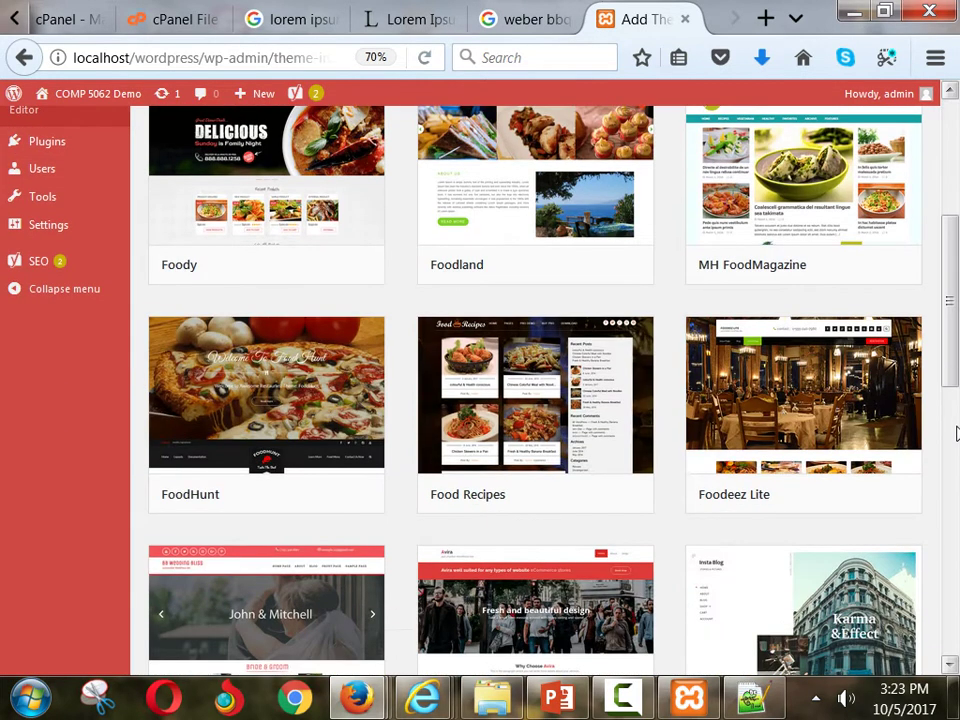
scroll(955, 432, "up", 2)
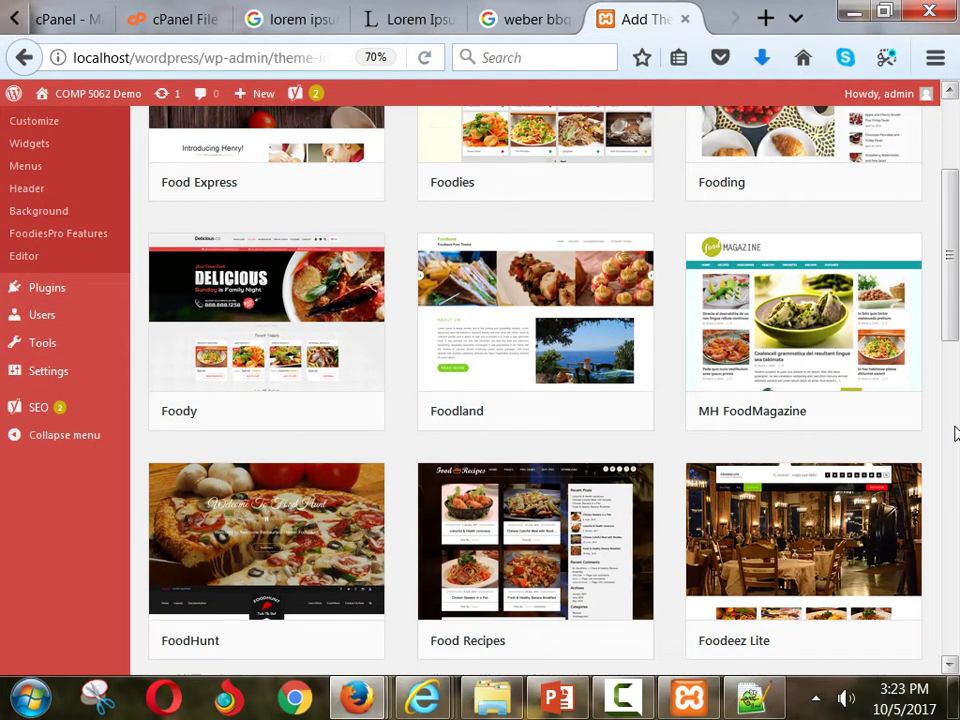
scroll(955, 432, "down", 8)
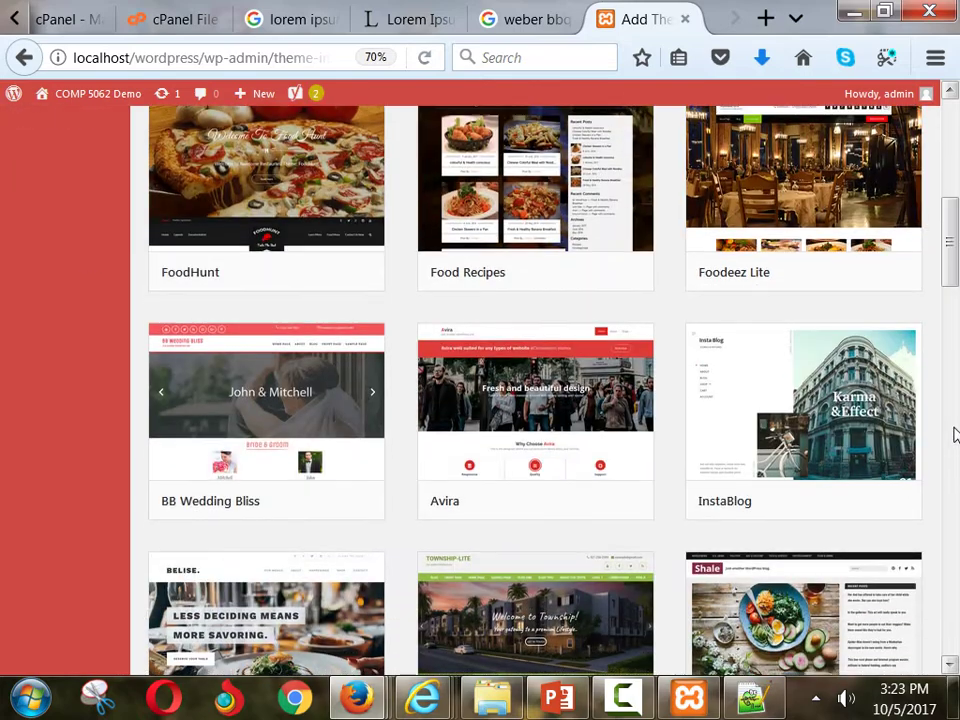
scroll(955, 432, "down", 3)
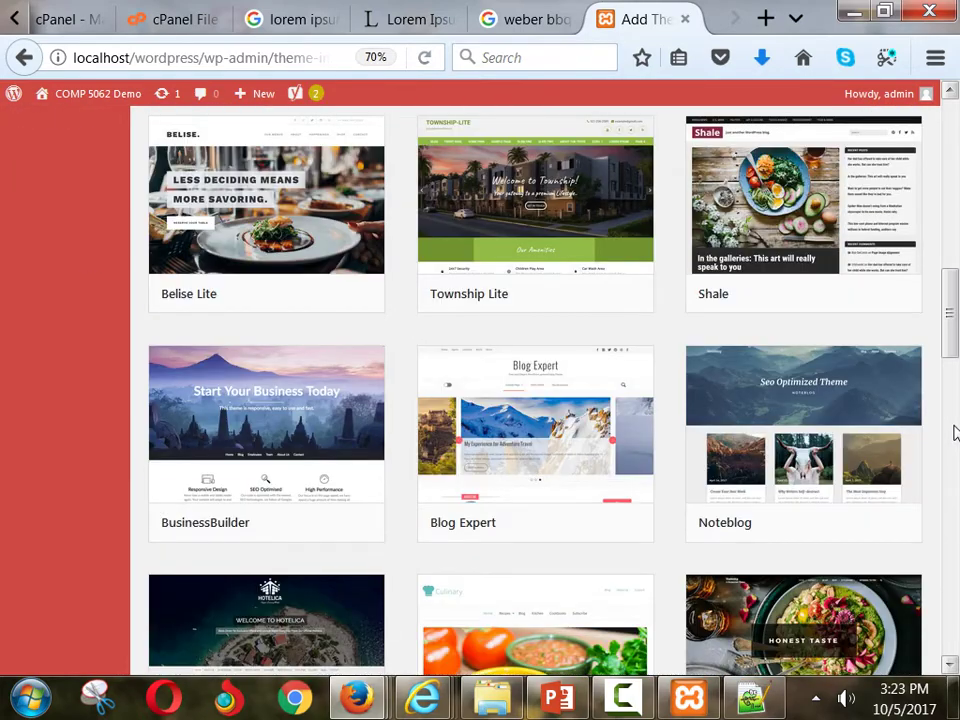
scroll(955, 432, "up", 8)
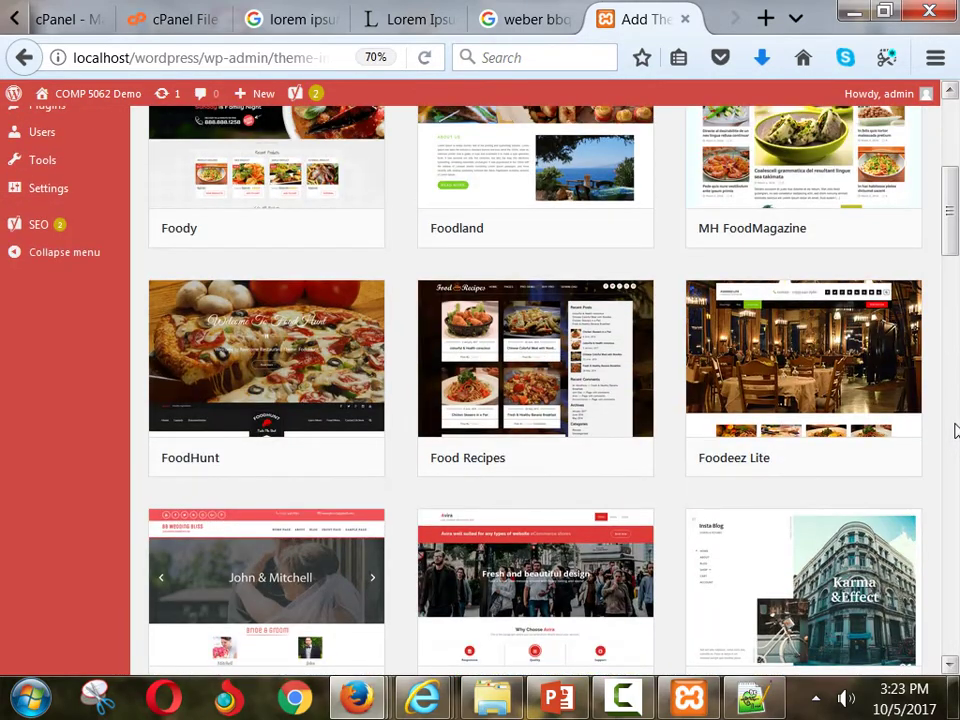
scroll(955, 431, "up", 5)
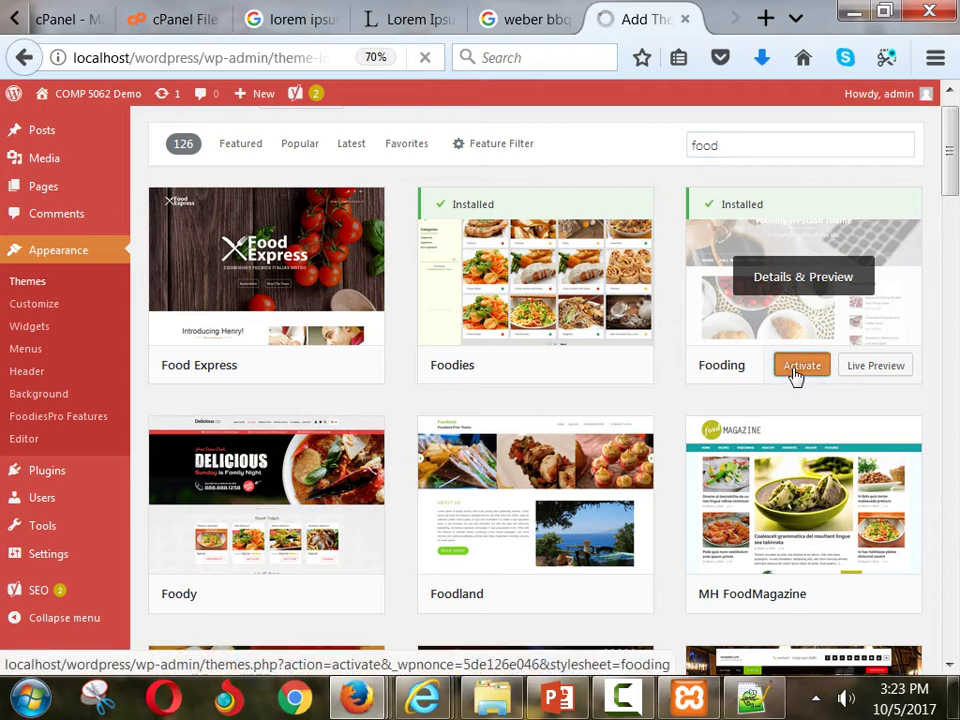
left_click(796, 368)
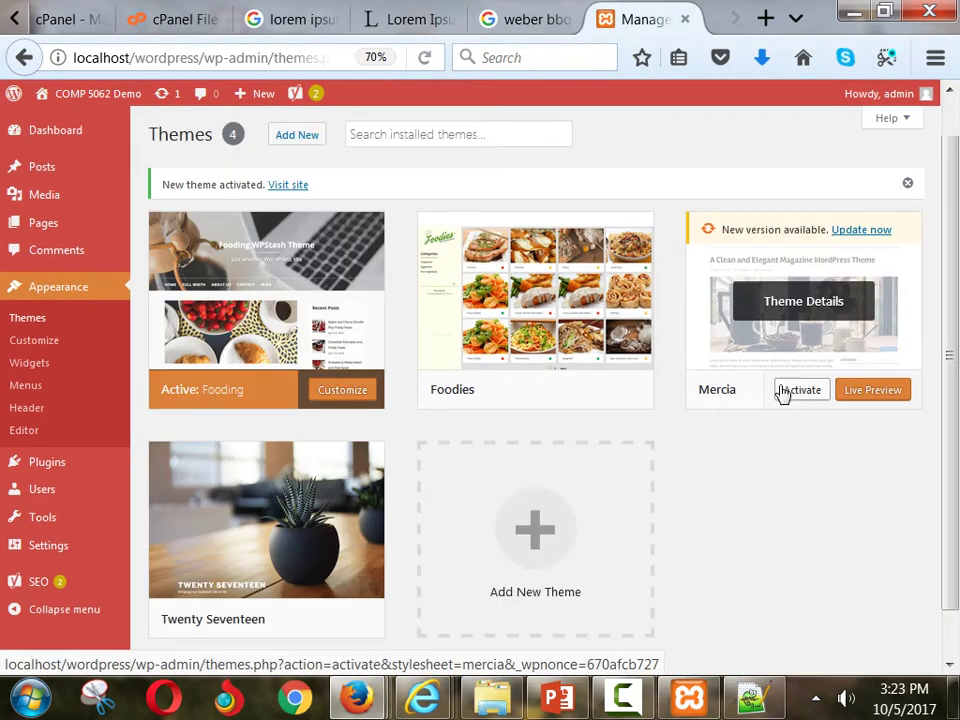
left_click(792, 396)
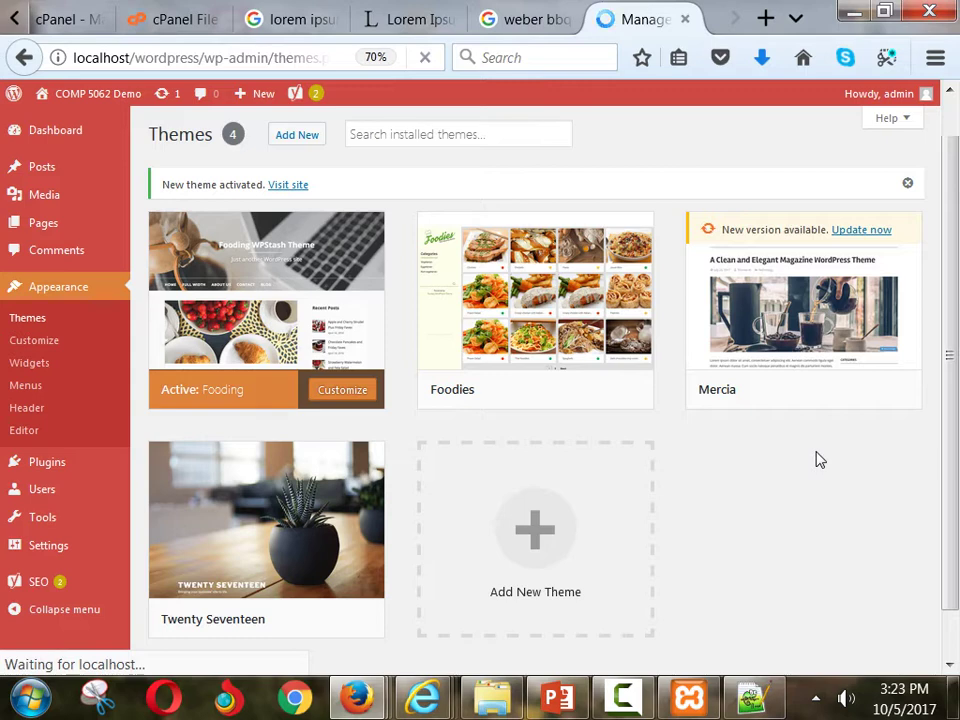
Re-save the Main menu in Appearance > Menus with the Mercia theme active.
left_click(30, 386)
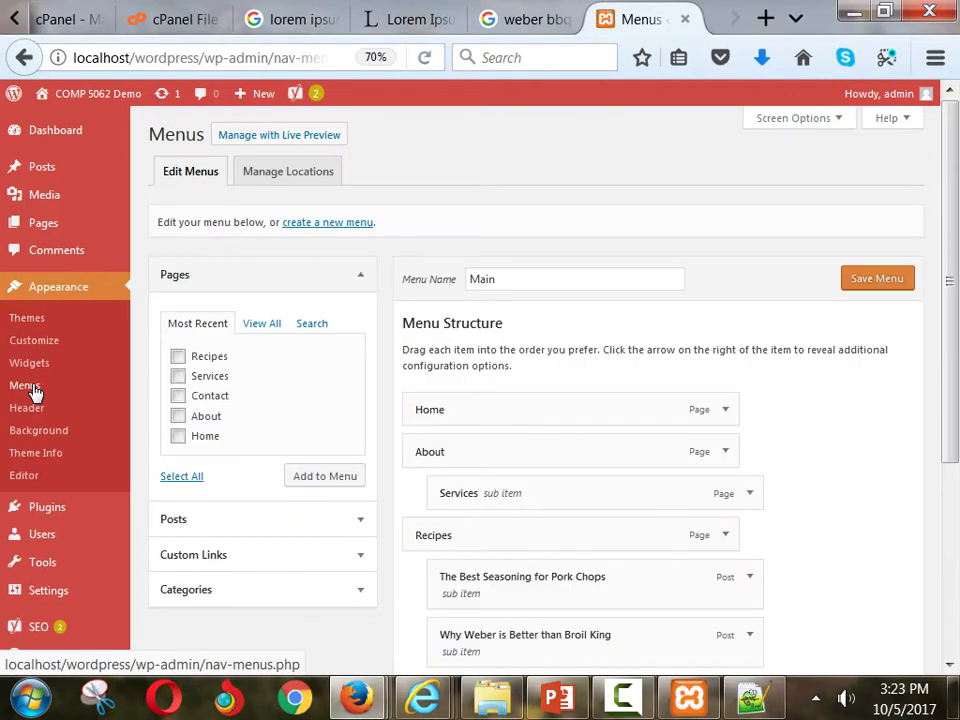
scroll(897, 470, "down", 1)
scroll(897, 470, "down", 5)
scroll(894, 469, "up", 6)
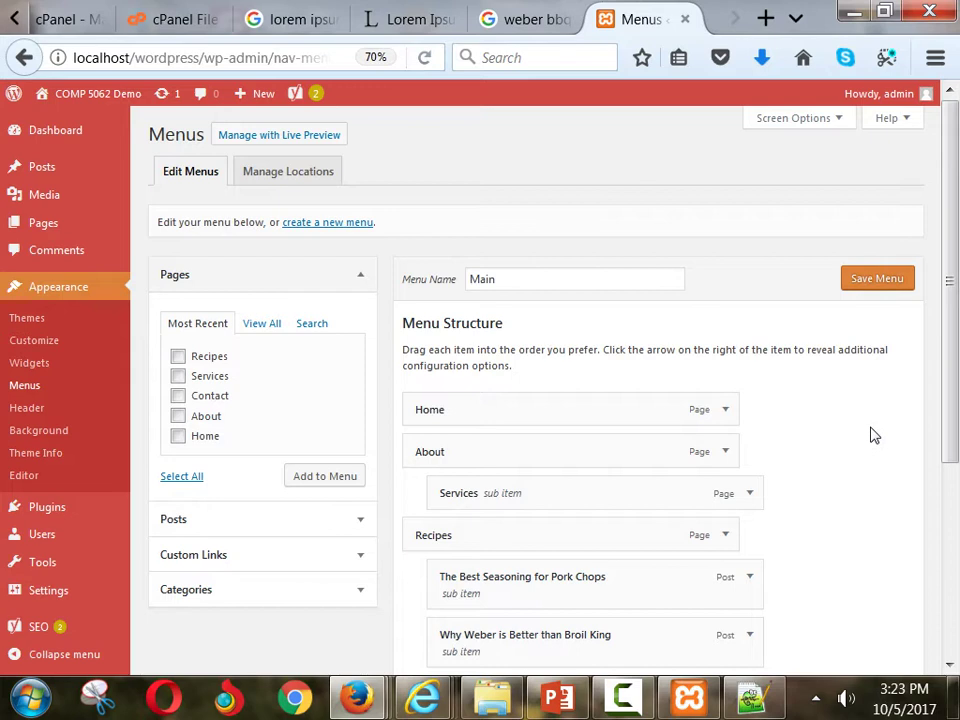
left_click(867, 286)
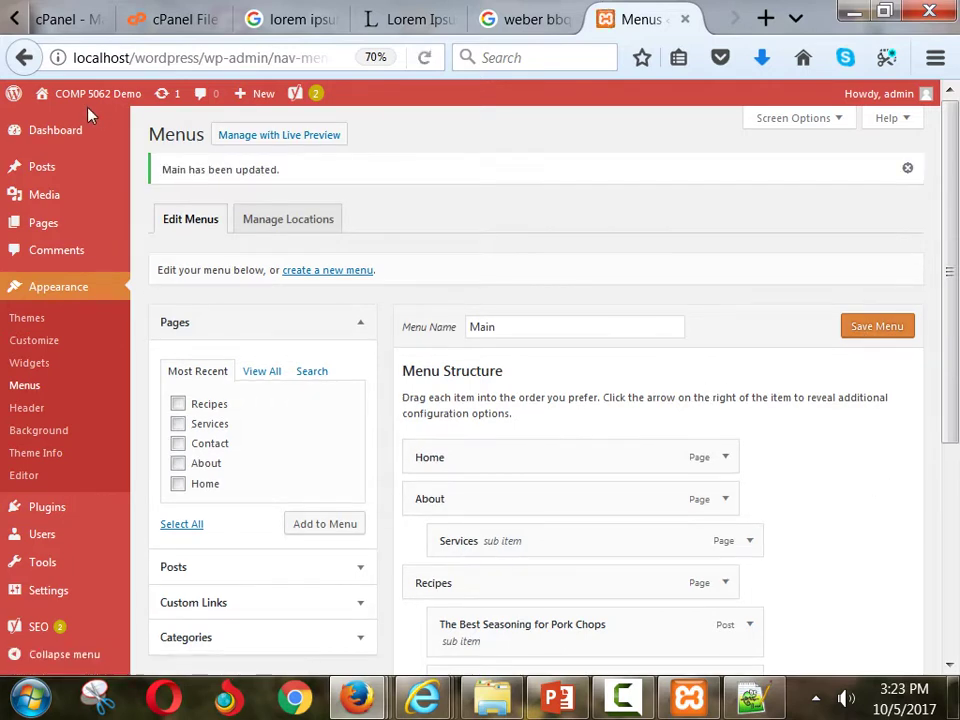
mouse_move(90, 93)
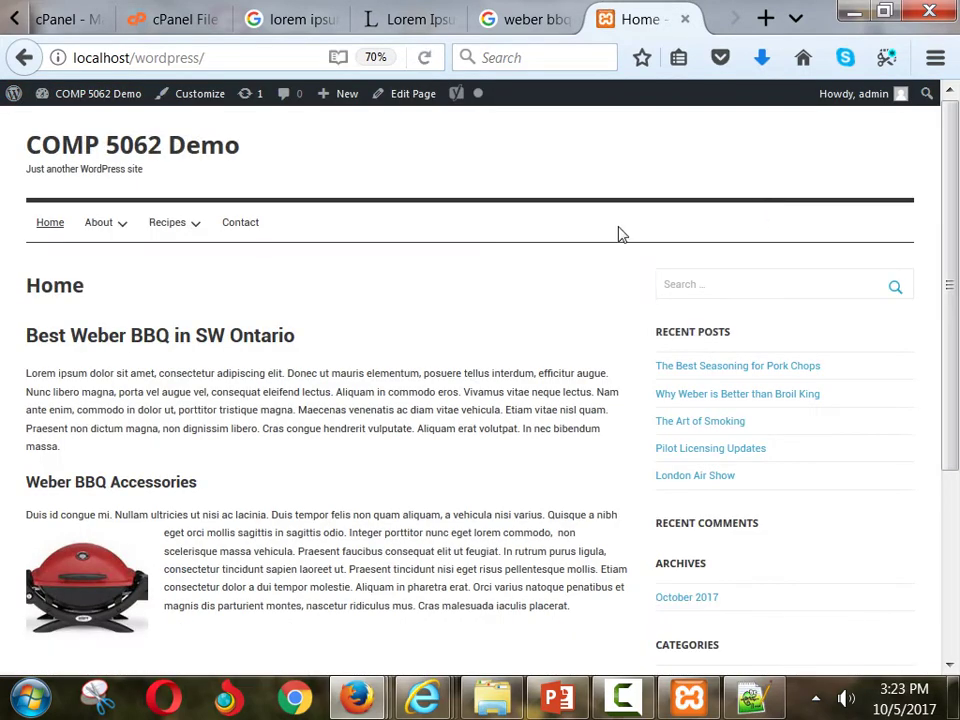
Browse the Mercia home page's Home, About, Recipes and Contact links, then return to the Dashboard.
mouse_move(185, 232)
scroll(600, 430, "down", 5)
scroll(530, 465, "up", 5)
left_click_drag(28, 148, 285, 221)
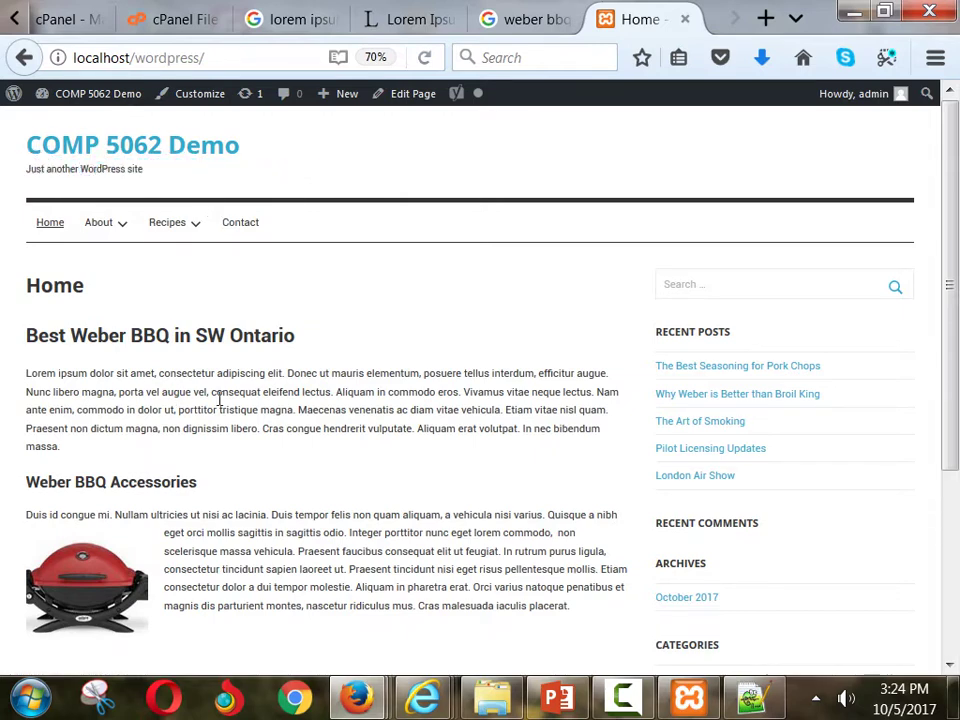
scroll(306, 261, "down", 1)
scroll(20, 200, "up", 1)
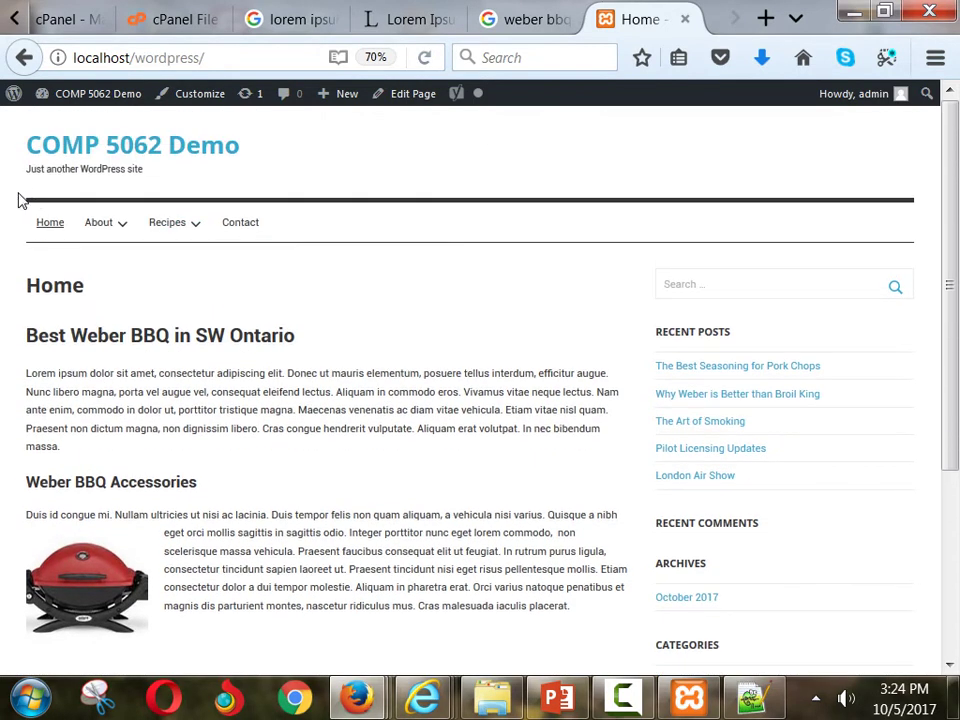
left_click(63, 131)
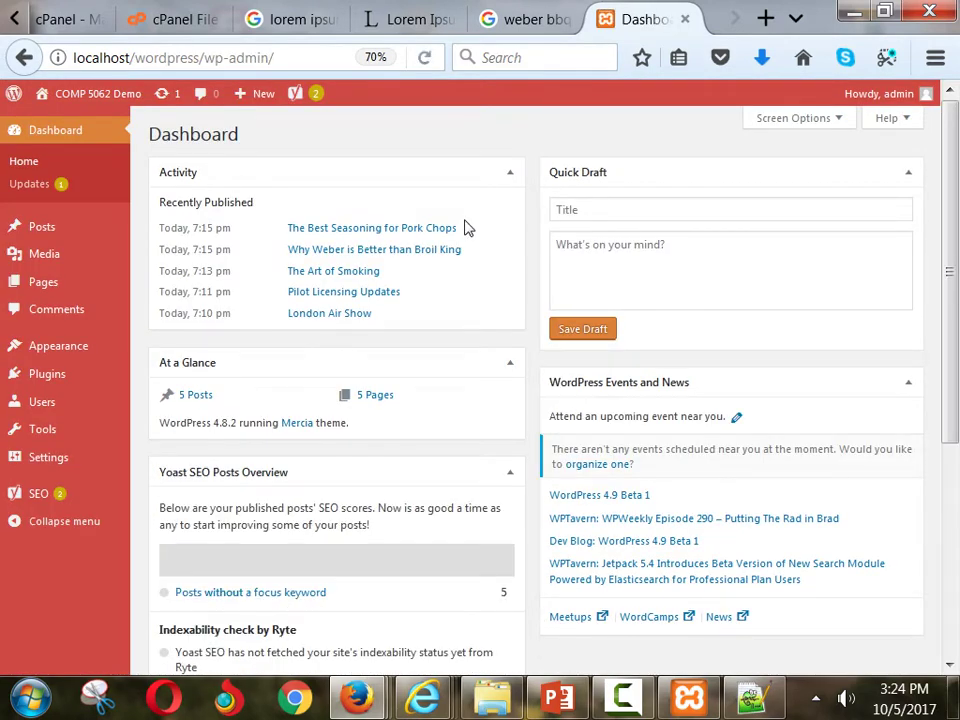
Set Site Title 'Lucan Gourmet BBQ Shop' and tagline 'Best Source for Weber in SW Ontario', save, and view the site.
mouse_move(30, 459)
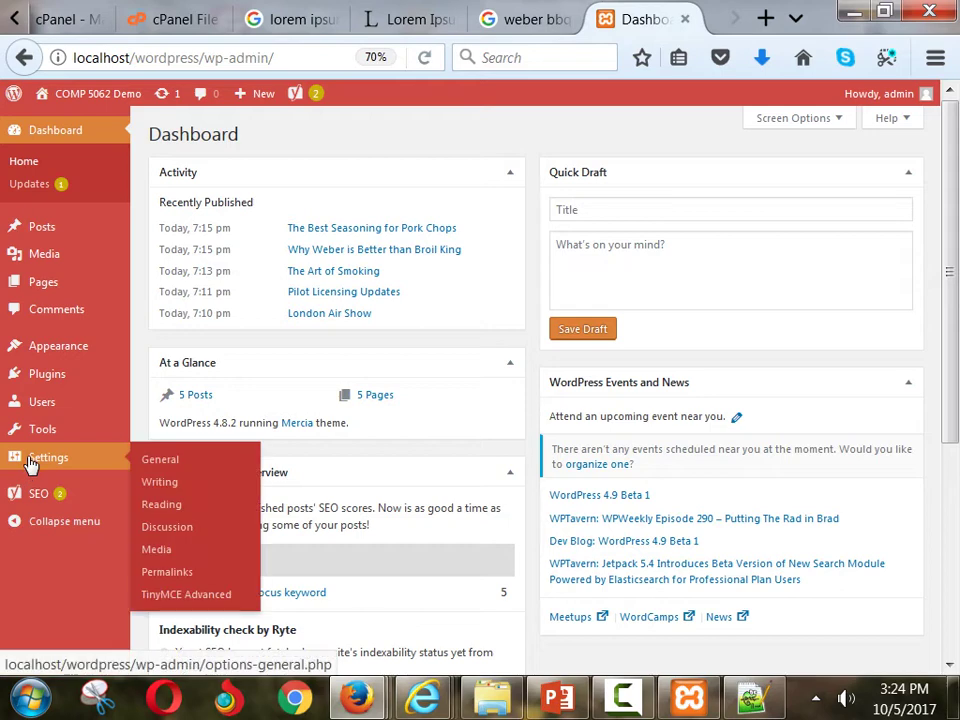
left_click(150, 460)
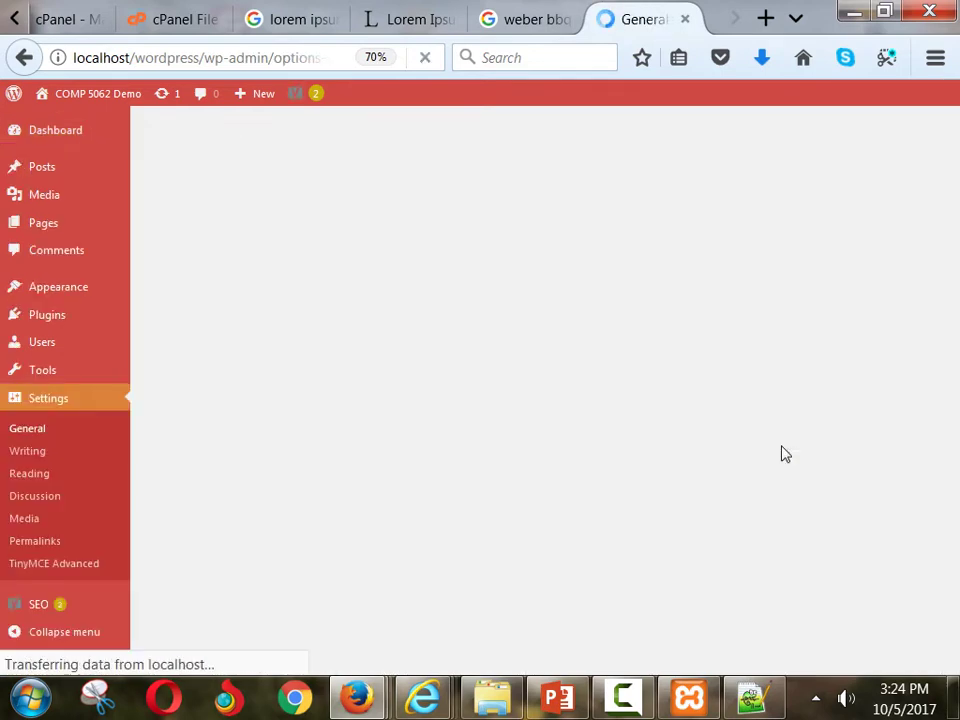
left_click_drag(467, 182, 221, 172)
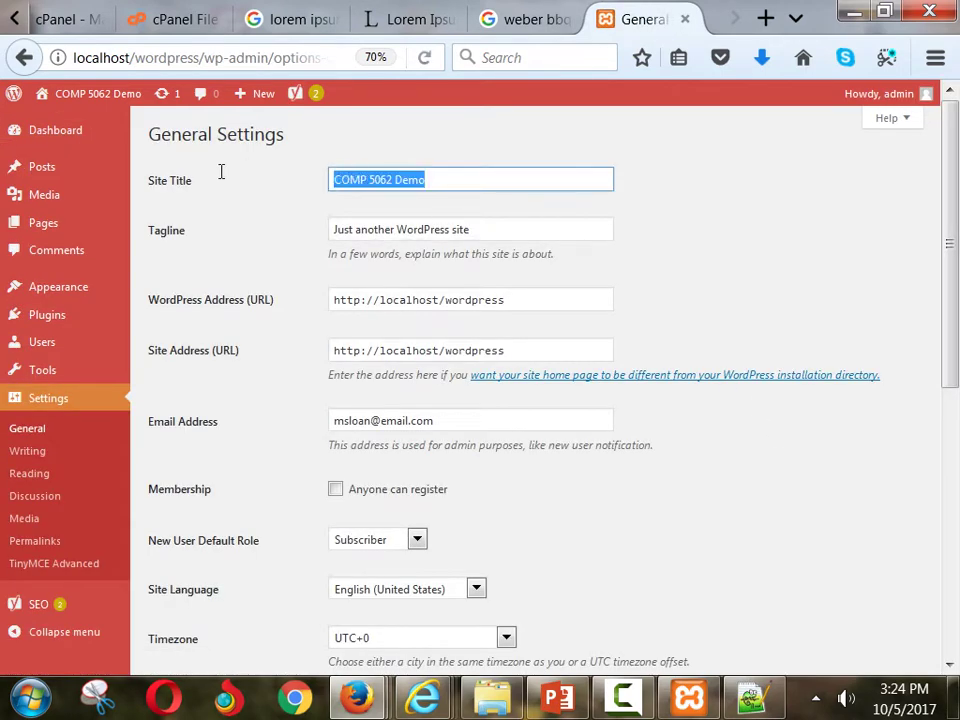
type("L")
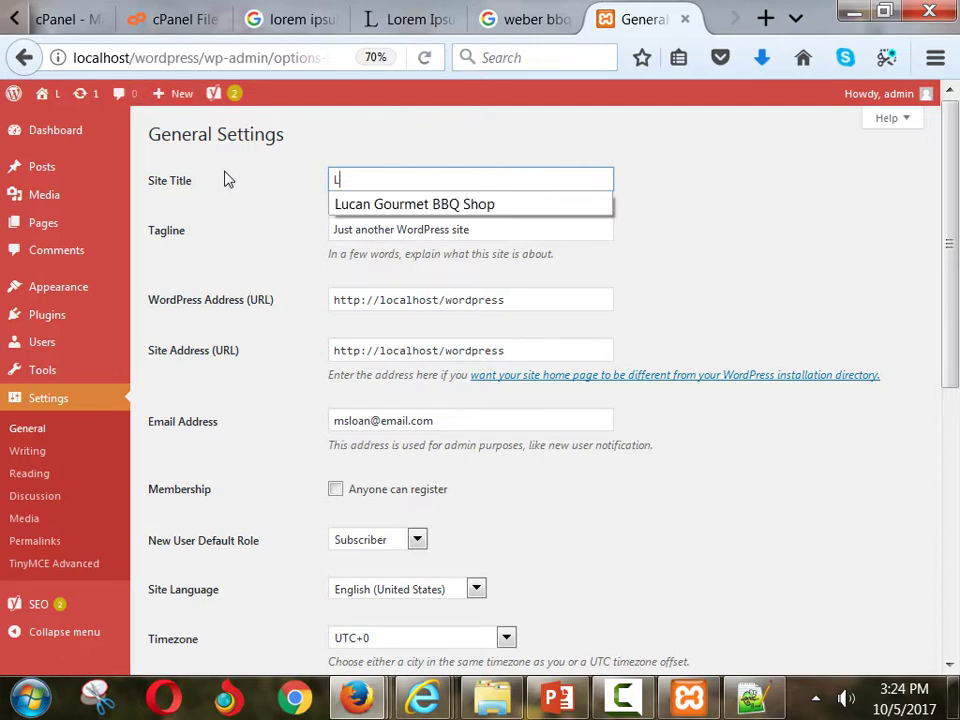
type("ucan")
left_click(468, 204)
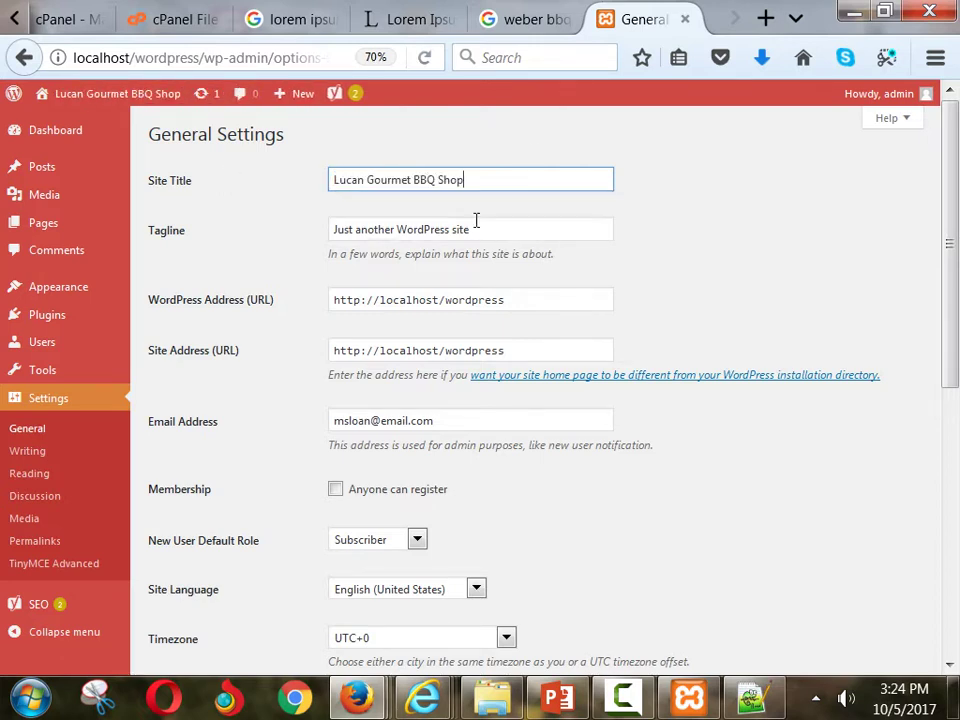
left_click_drag(474, 229, 182, 242)
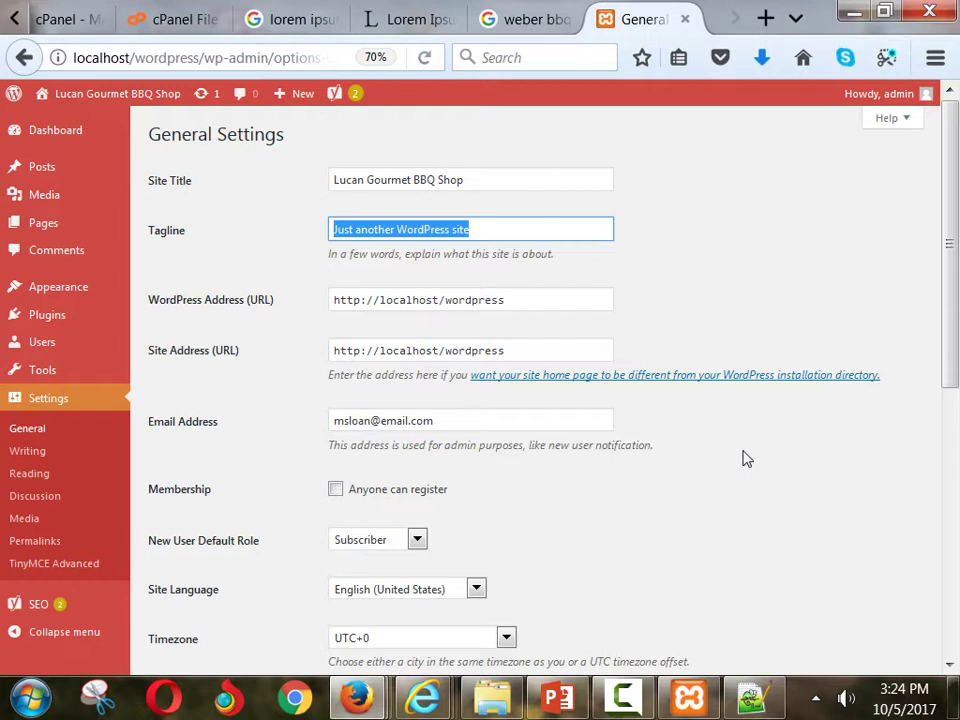
type("Best Source for ")
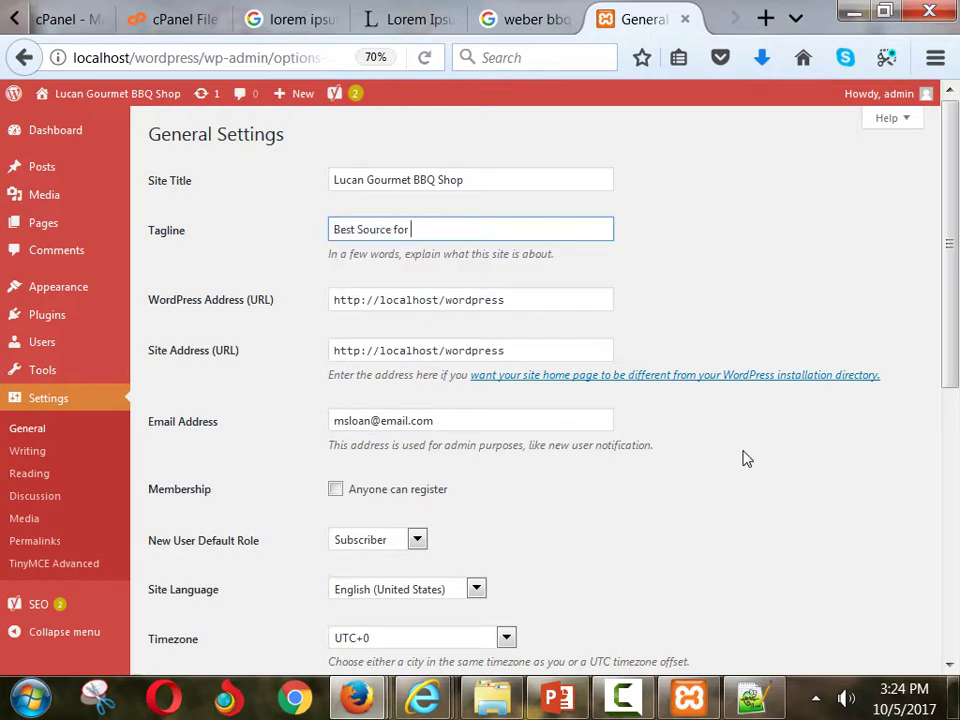
type("Weber in SW Ontario")
scroll(743, 458, "down", 5)
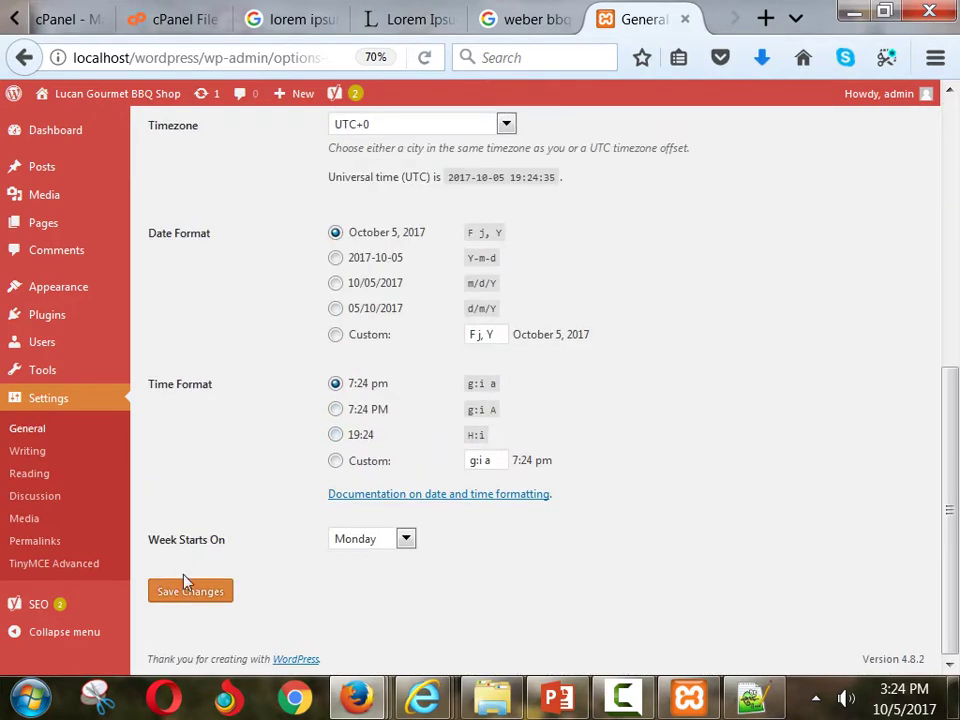
left_click(186, 590)
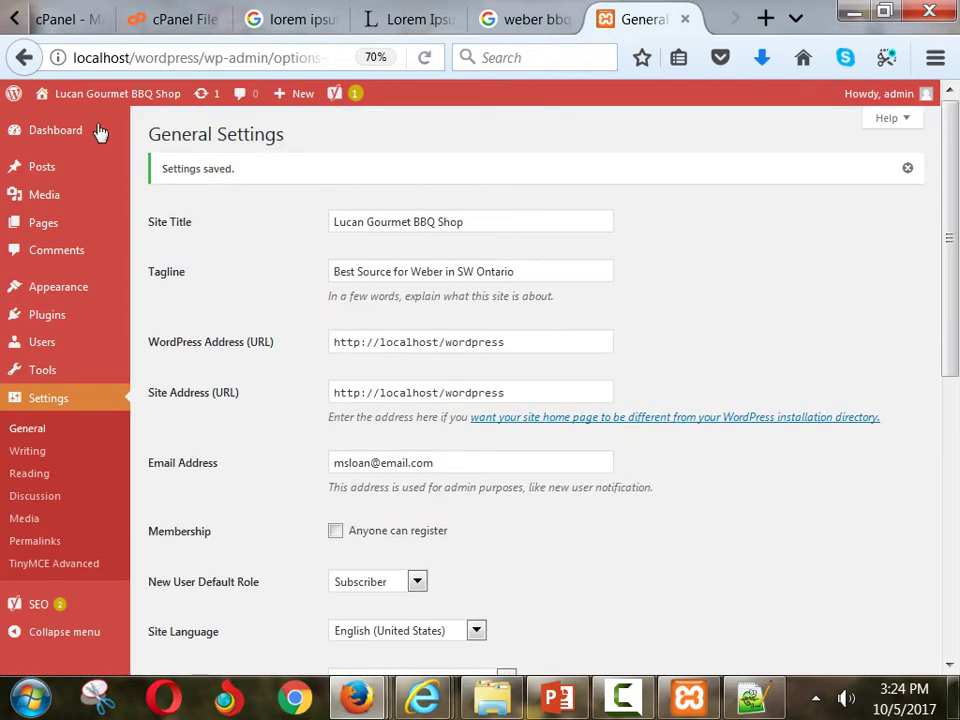
left_click(298, 93)
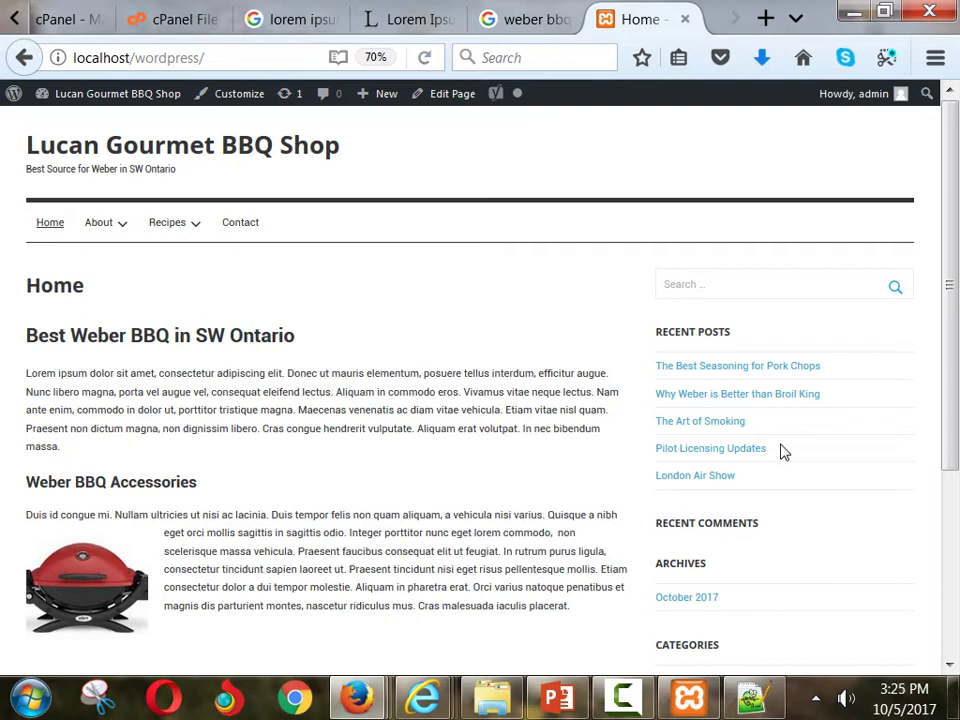
Move between the front-end home page and the Dashboard, ending on the Lucan Gourmet BBQ Shop Dashboard.
left_click(69, 100)
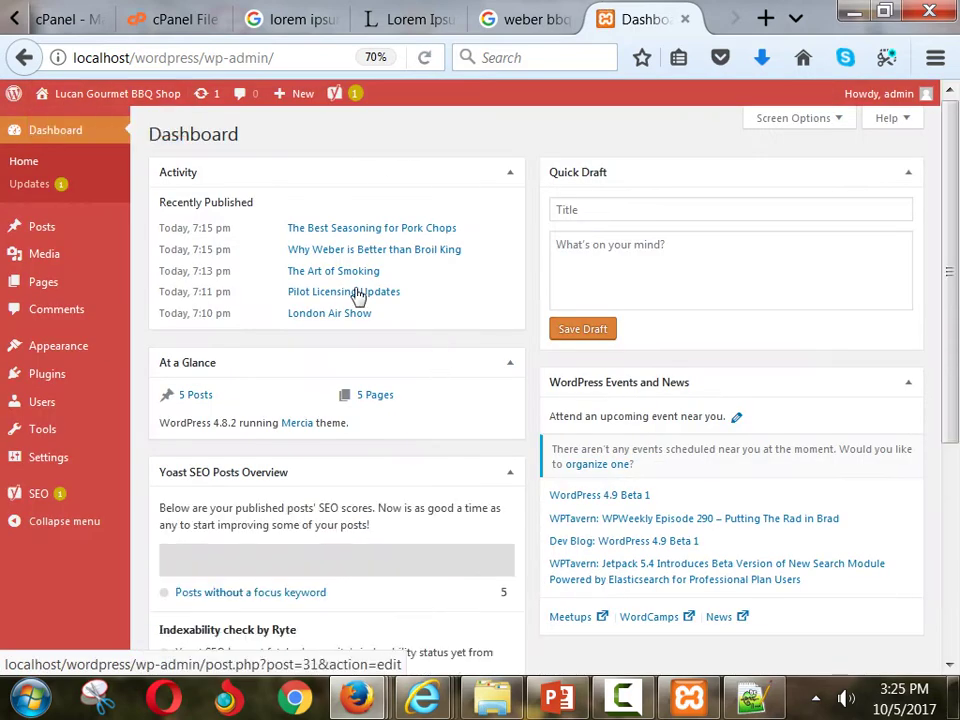
mouse_move(88, 98)
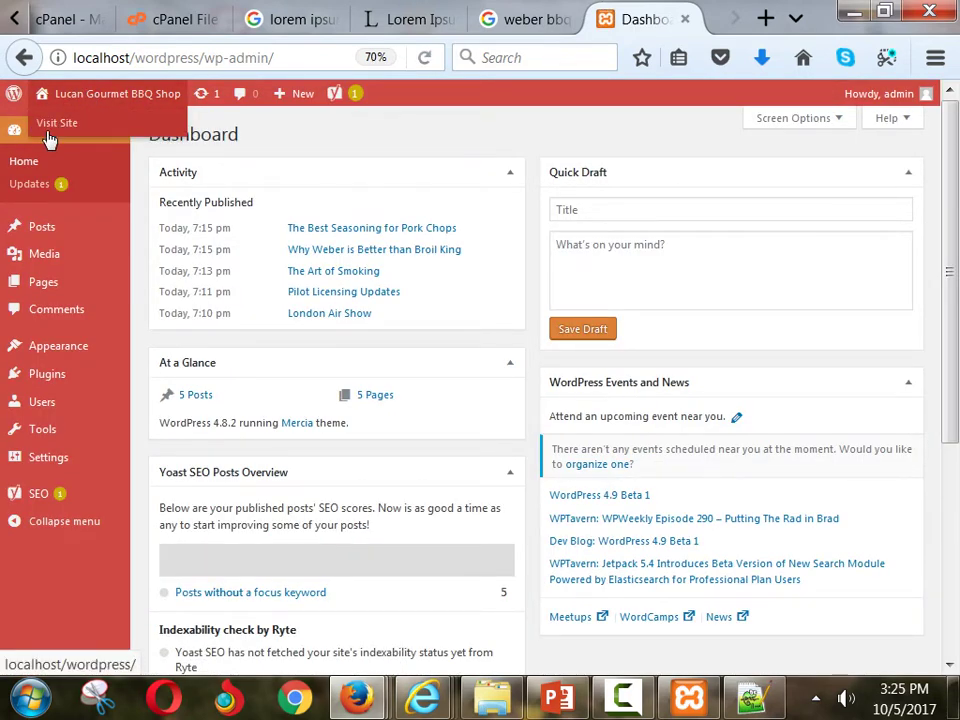
left_click(30, 100)
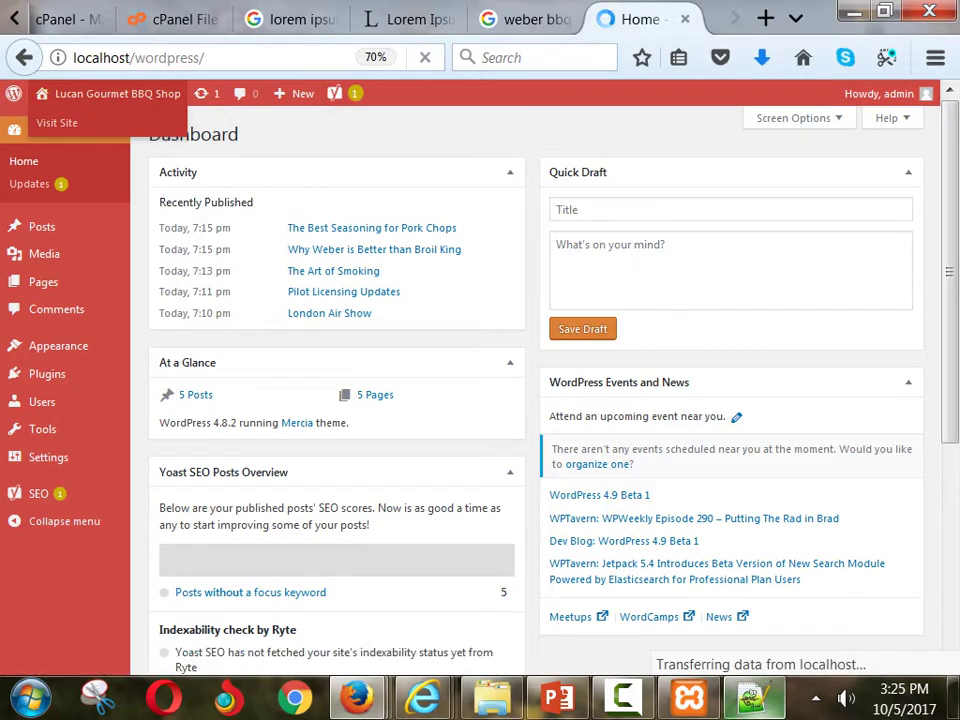
mouse_move(752, 697)
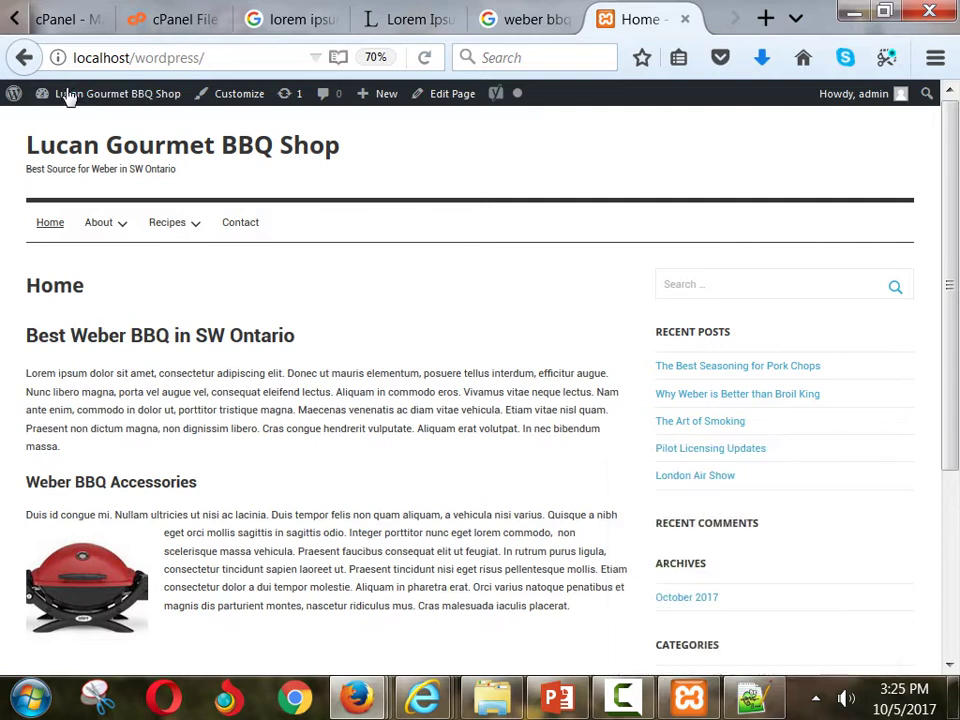
left_click(80, 94)
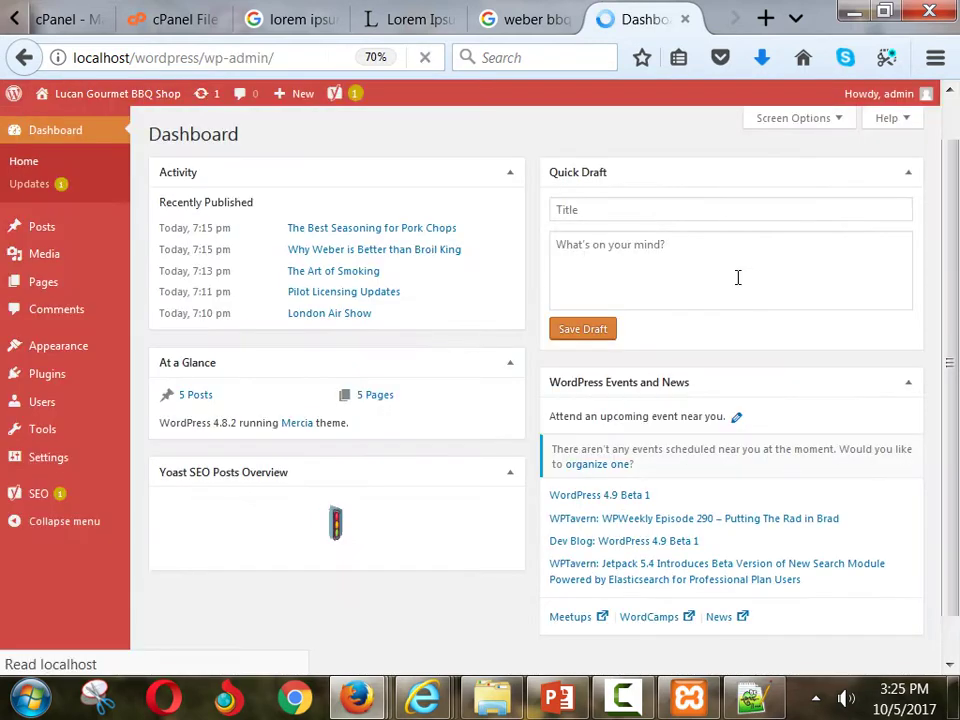
left_click(20, 57)
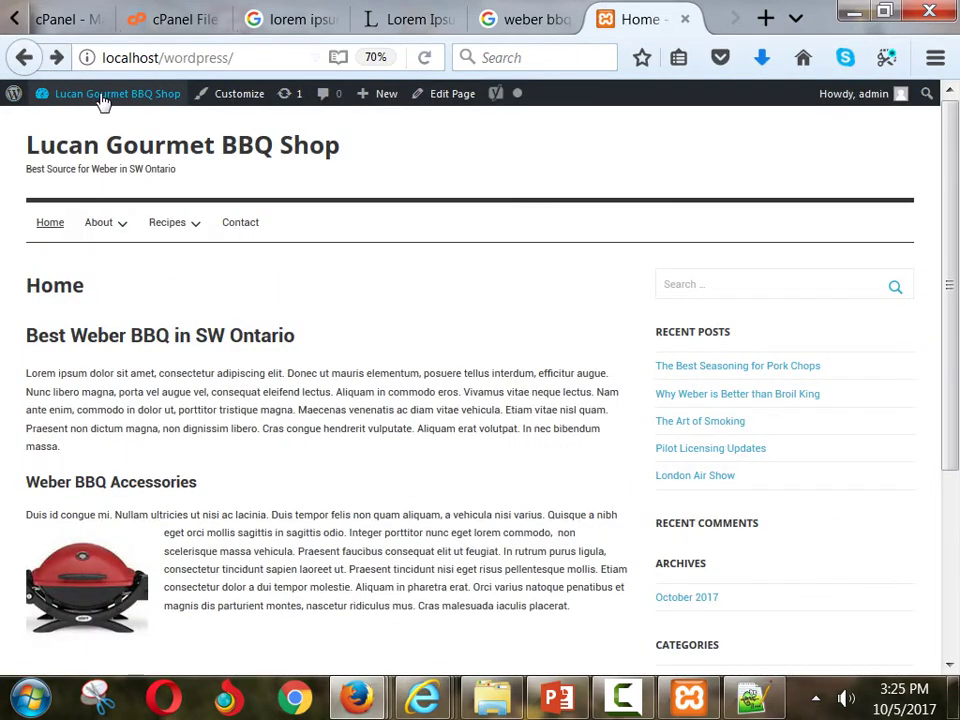
mouse_move(75, 93)
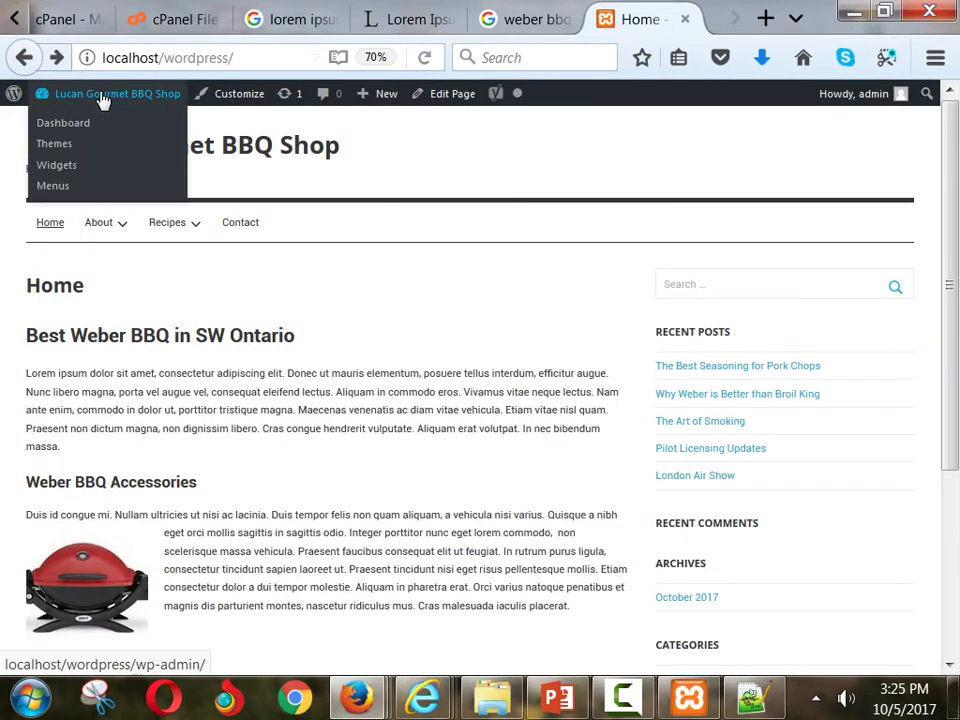
left_click(47, 122)
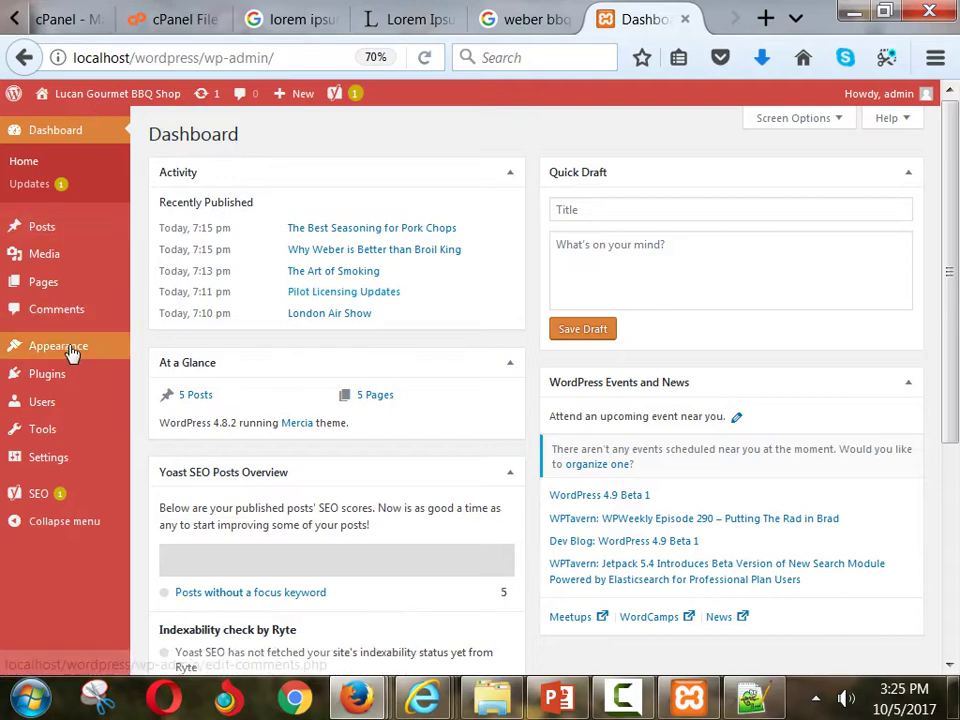
Review the Main menu structure and Main Navigation location in Appearance > Menus, then switch to the PowerPoint slides.
mouse_move(76, 352)
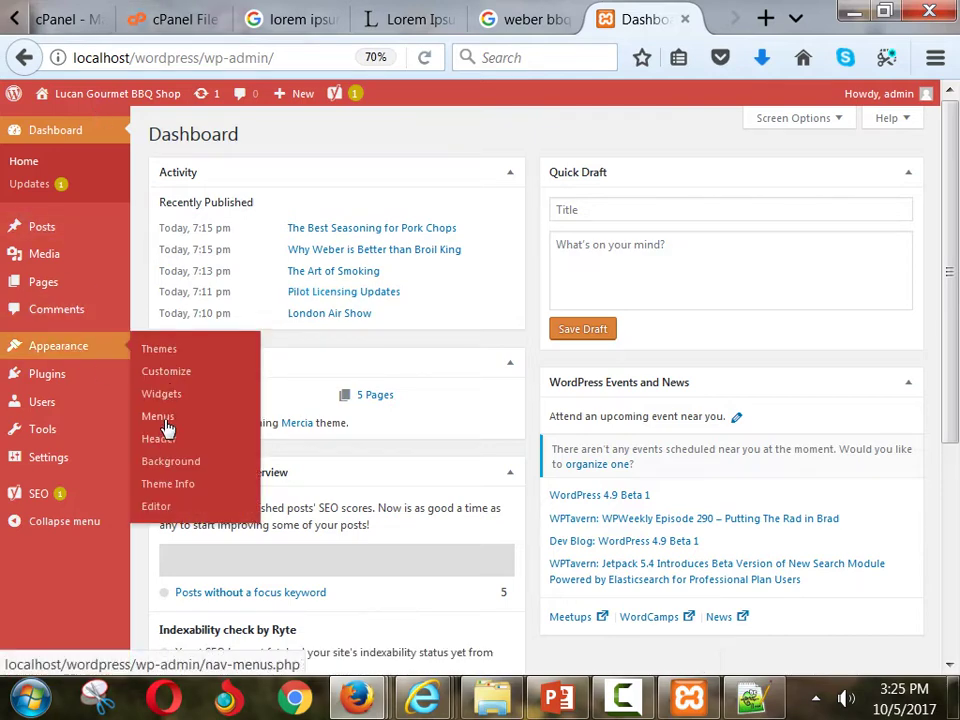
left_click(163, 418)
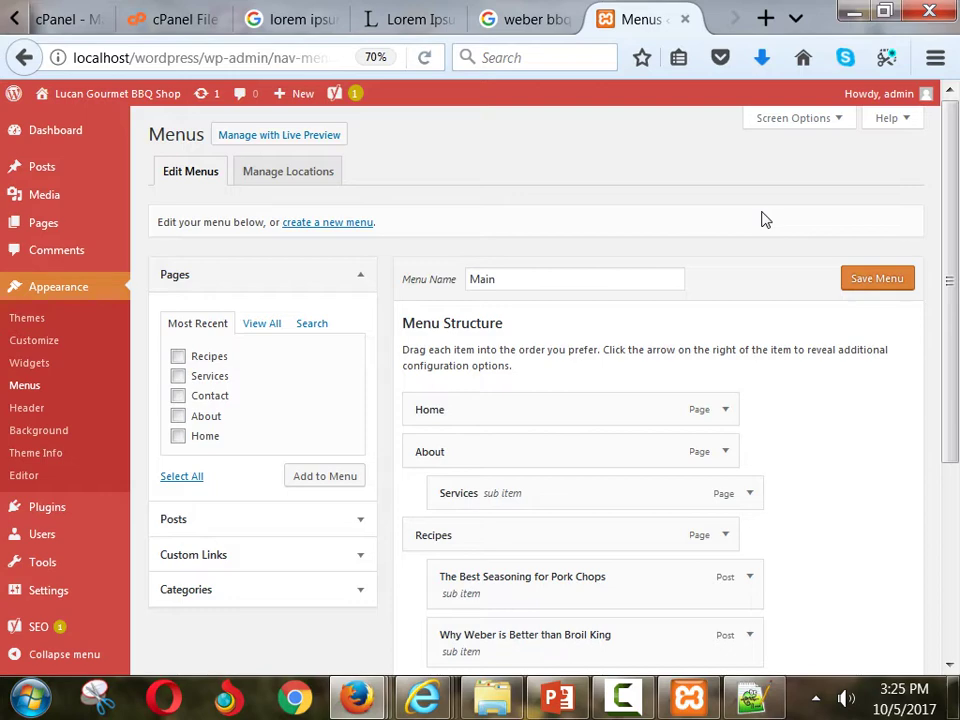
scroll(810, 315, "down", 5)
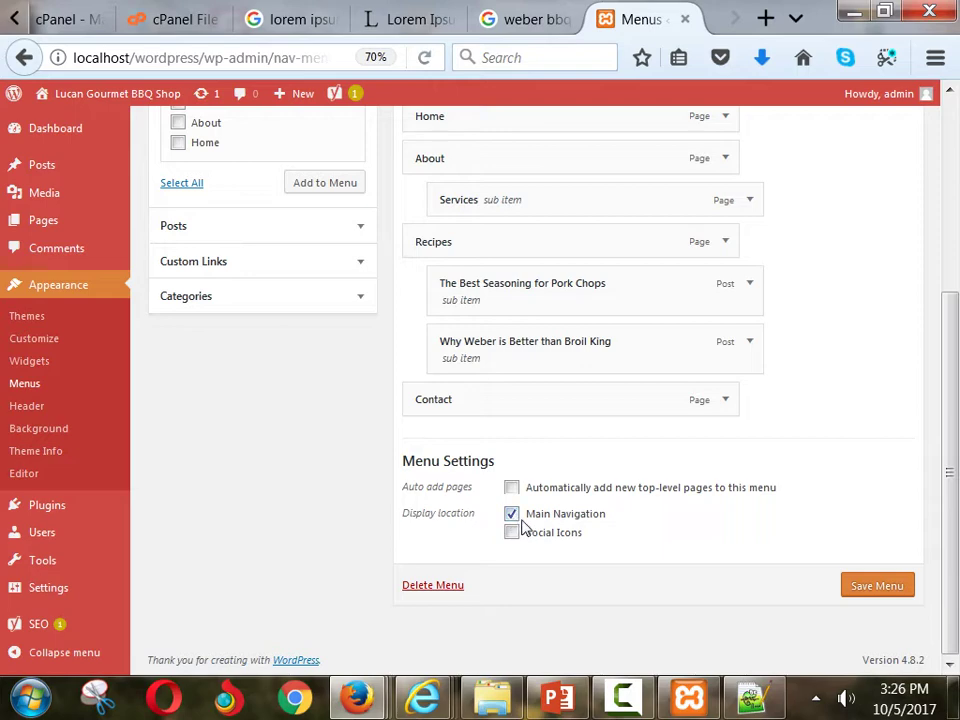
scroll(757, 445, "up", 5)
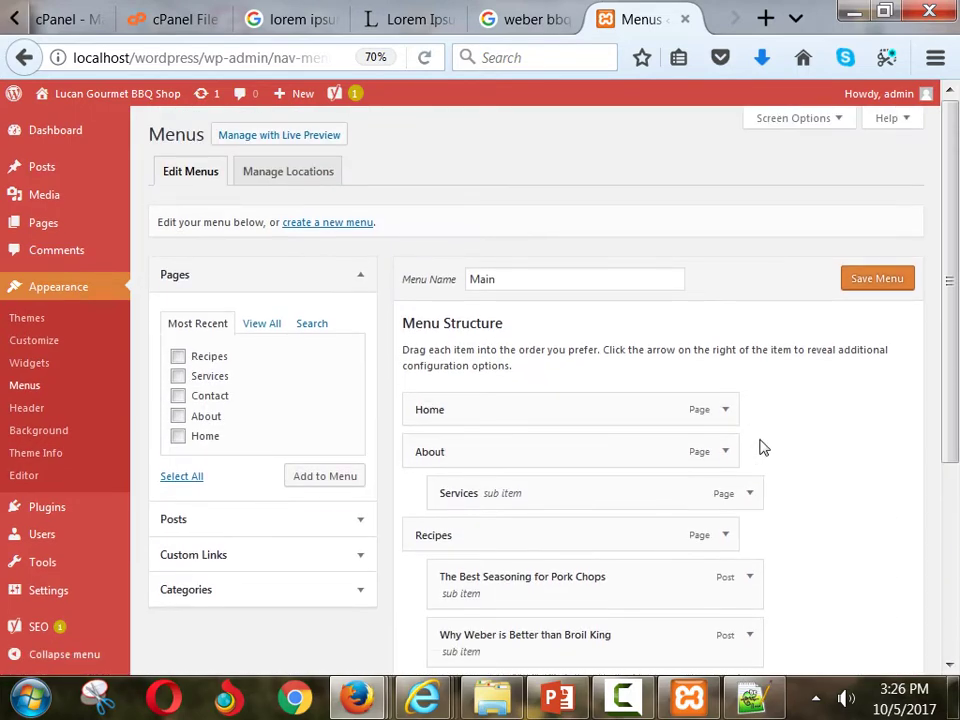
scroll(760, 448, "down", 4)
scroll(767, 462, "down", 2)
scroll(765, 469, "up", 5)
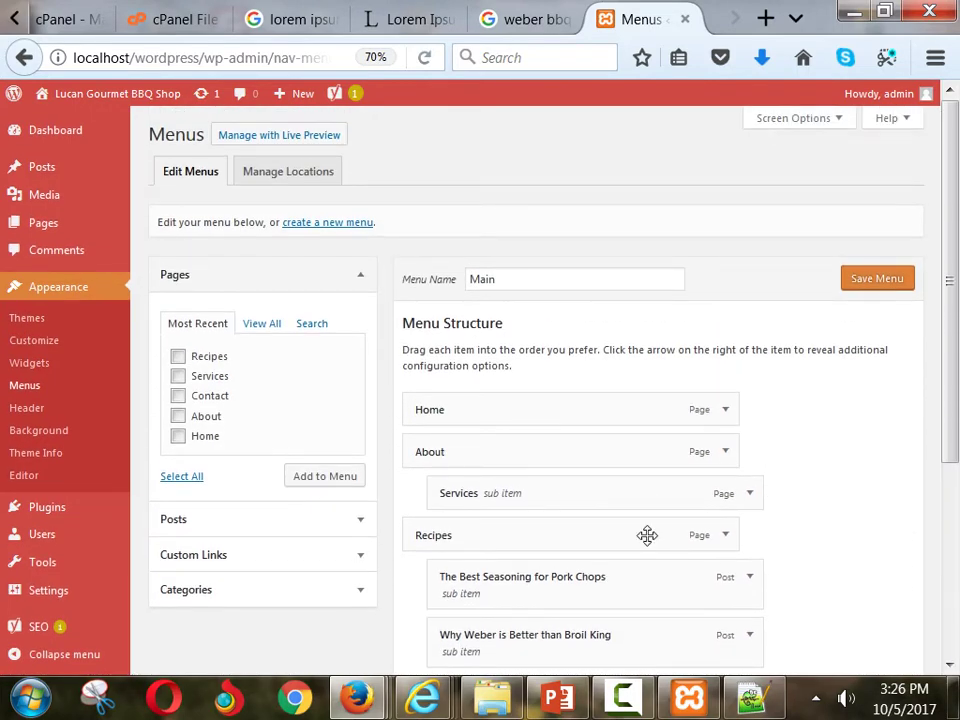
left_click(560, 706)
Page through the Week 5 lecture slides up to slide 11.
key("Down")
key("Down")
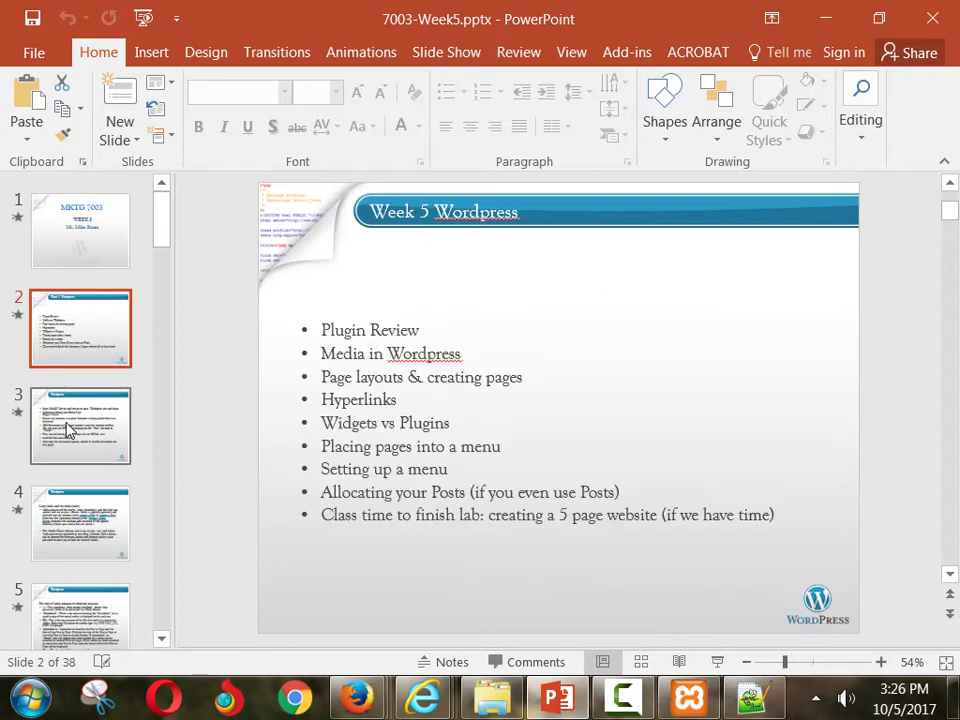
left_click(75, 508)
left_click(107, 572)
left_click(95, 590)
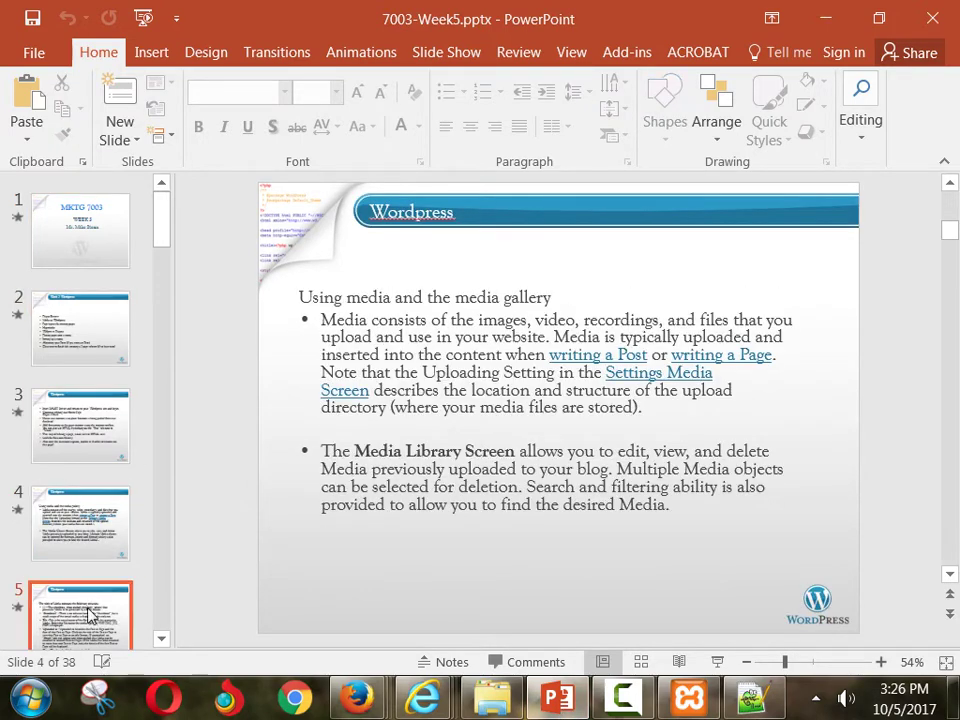
scroll(80, 500, "down", 1)
left_click(77, 407)
left_click(81, 546)
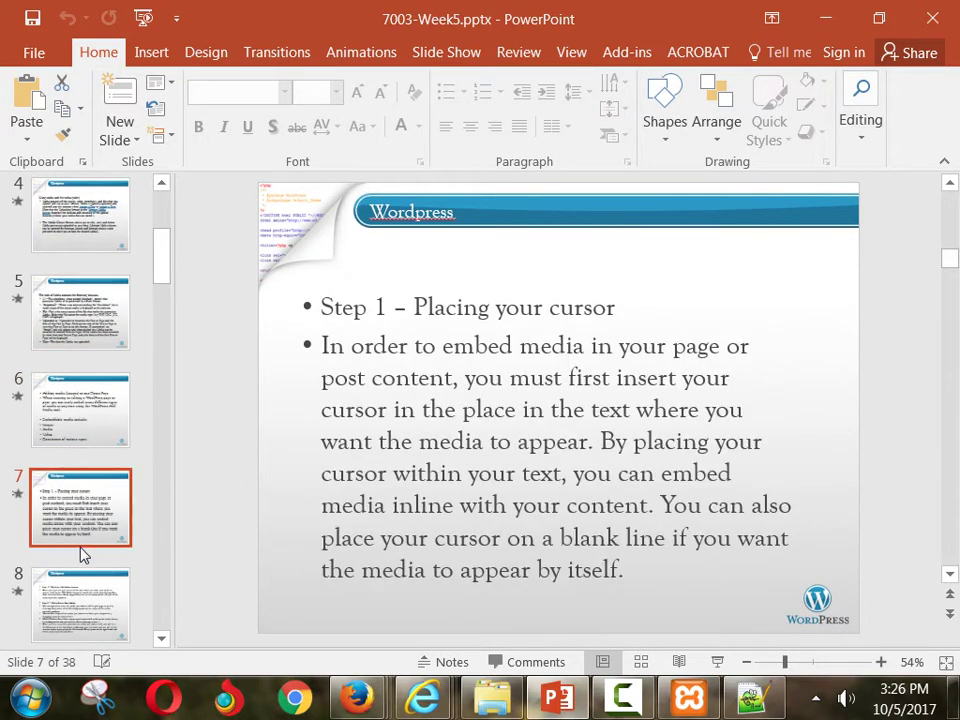
left_click(80, 605)
scroll(82, 590, "down", 2)
left_click(85, 540)
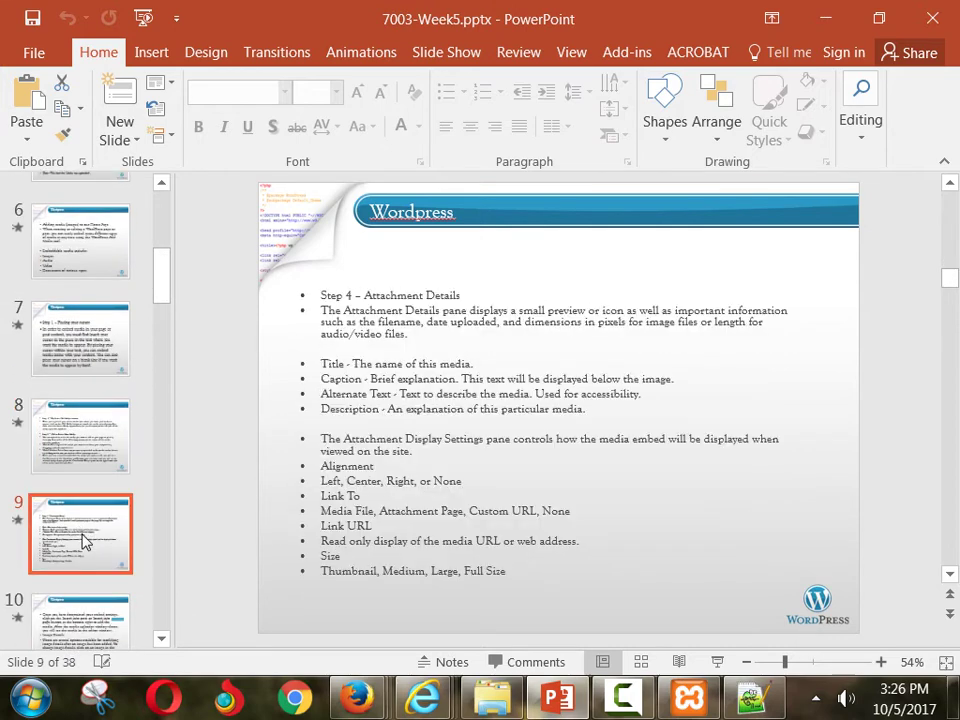
scroll(85, 540, "down", 1)
left_click(83, 542)
left_click(77, 450)
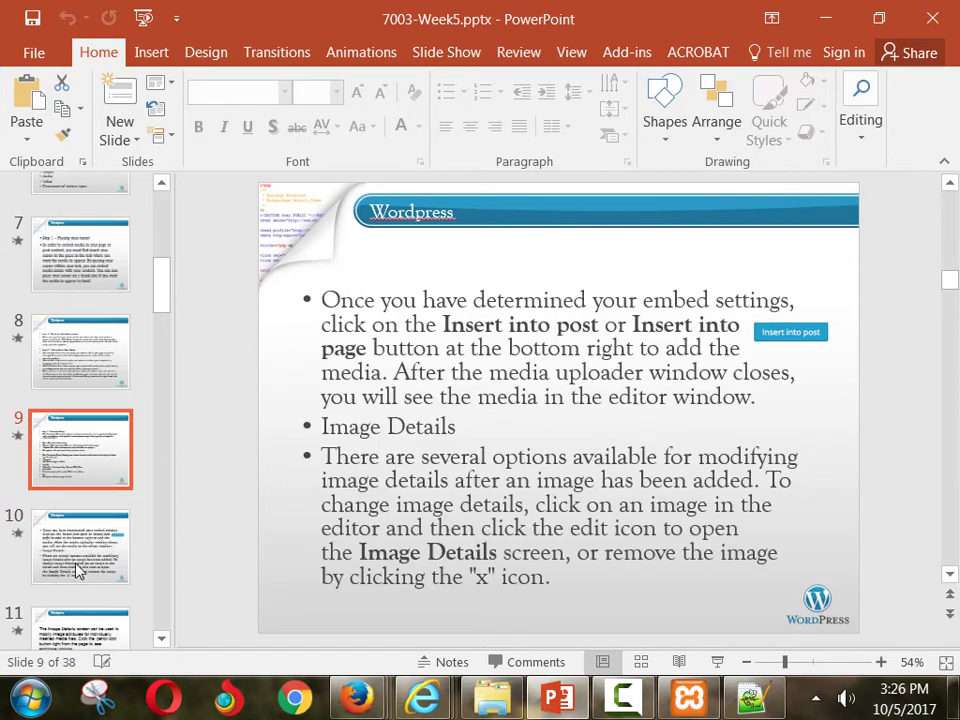
left_click(78, 575)
left_click(80, 615)
Continue through slides 12–21 on widgets and blog allocation, then minimize PowerPoint.
scroll(81, 540, "down", 1)
left_click(81, 519)
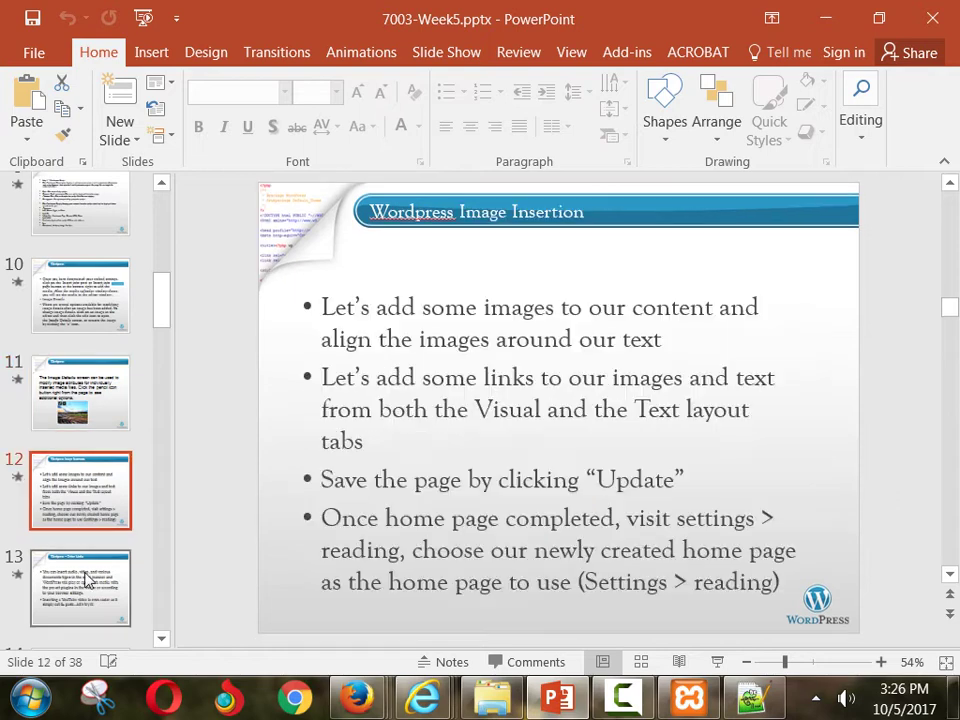
left_click(81, 579)
scroll(88, 573, "down", 1)
scroll(88, 573, "down", 1)
left_click(86, 546)
scroll(81, 632, "down", 1)
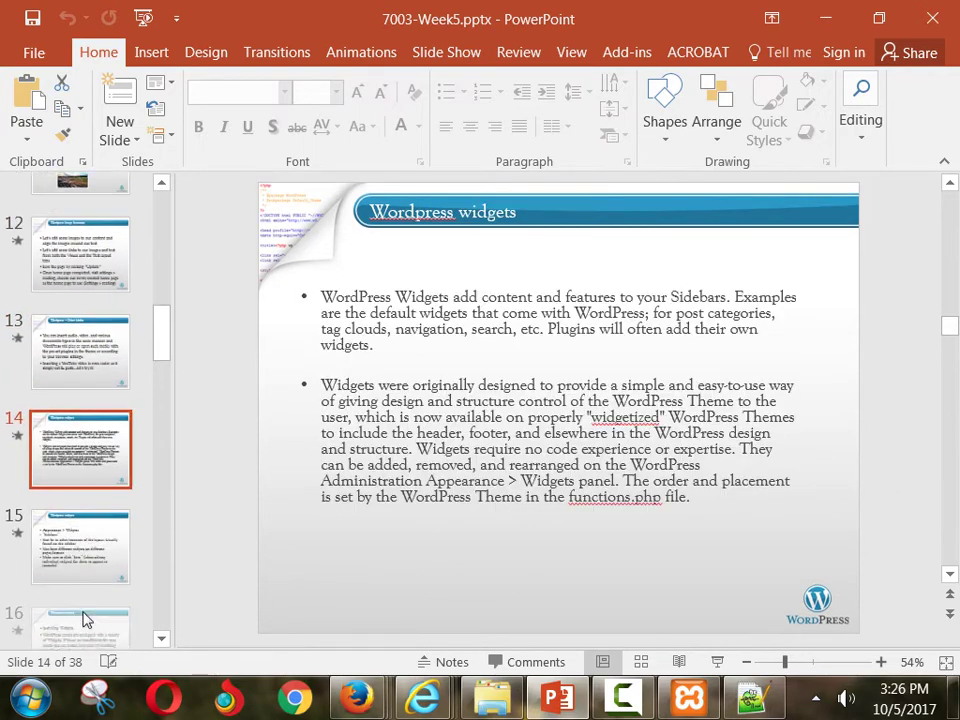
scroll(81, 617, "down", 1)
left_click(82, 528)
left_click(80, 610)
scroll(80, 615, "down", 1)
scroll(81, 540, "down", 1)
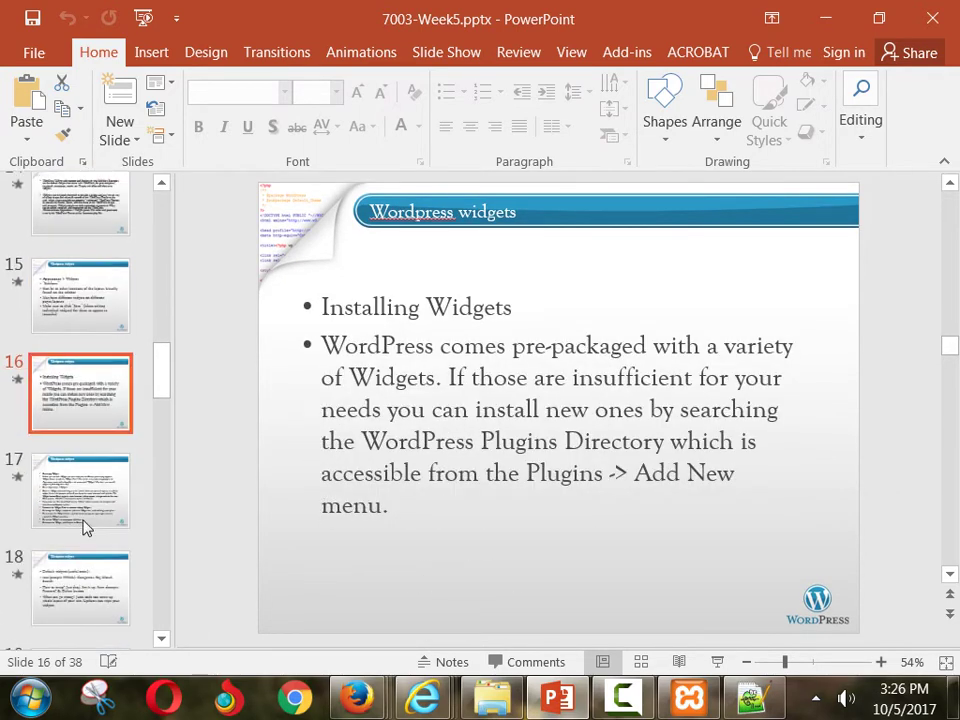
left_click(81, 520)
left_click(84, 577)
scroll(82, 570, "down", 1)
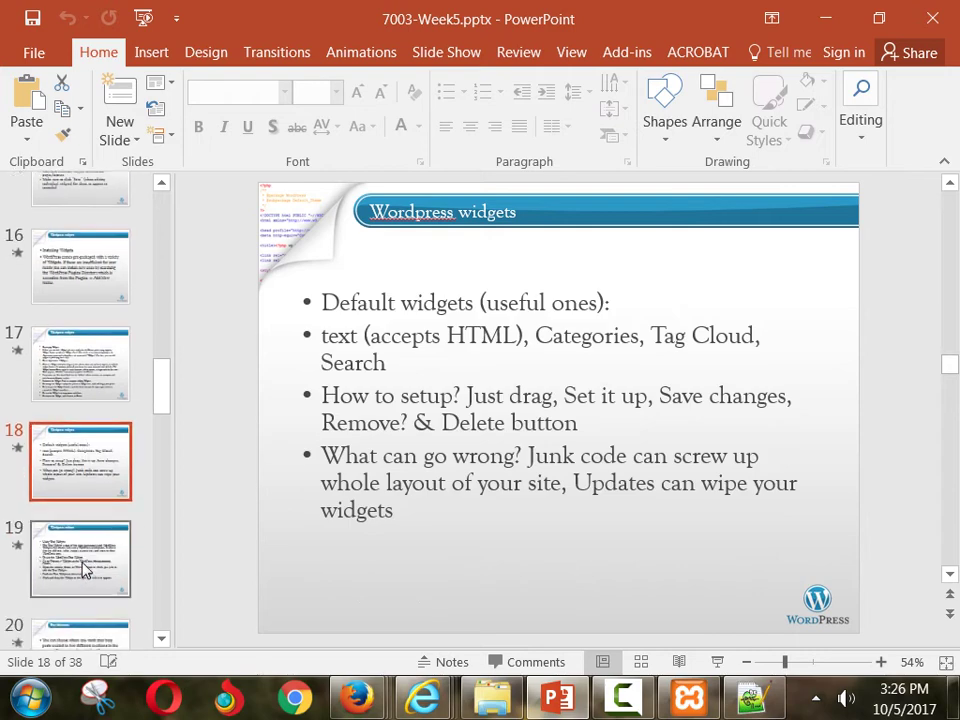
left_click(84, 568)
scroll(82, 560, "down", 1)
left_click(85, 556)
scroll(86, 557, "down", 1)
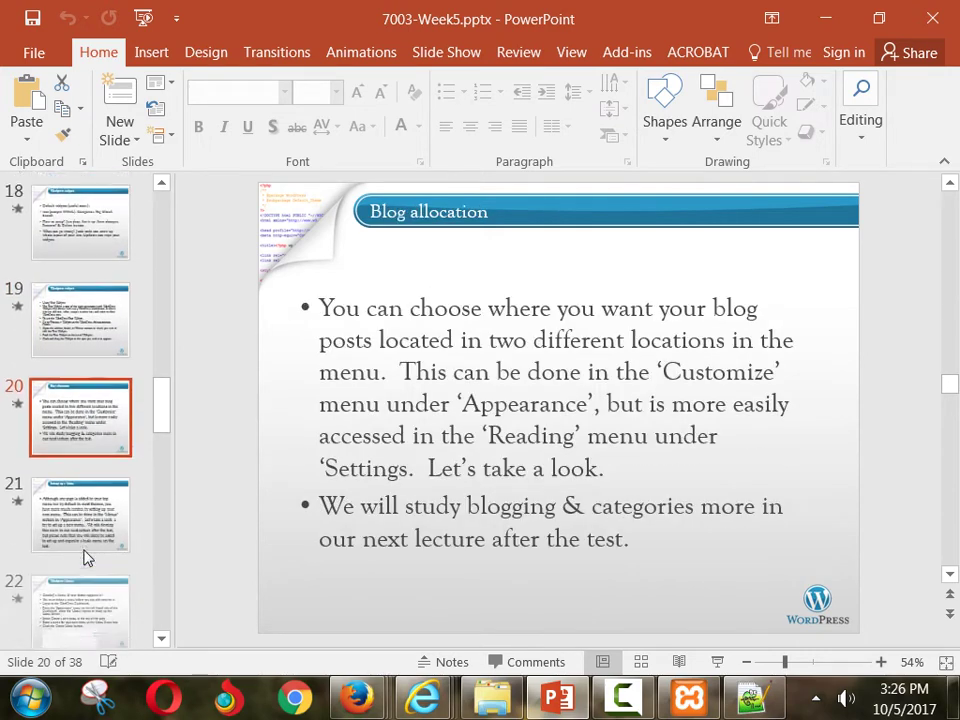
left_click(87, 540)
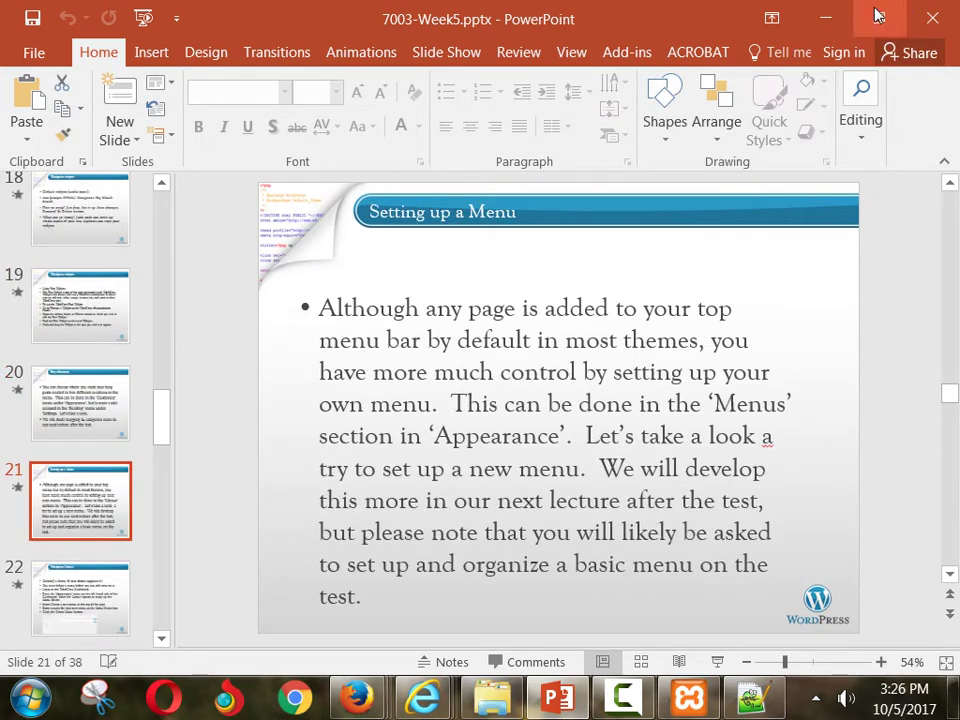
left_click(845, 20)
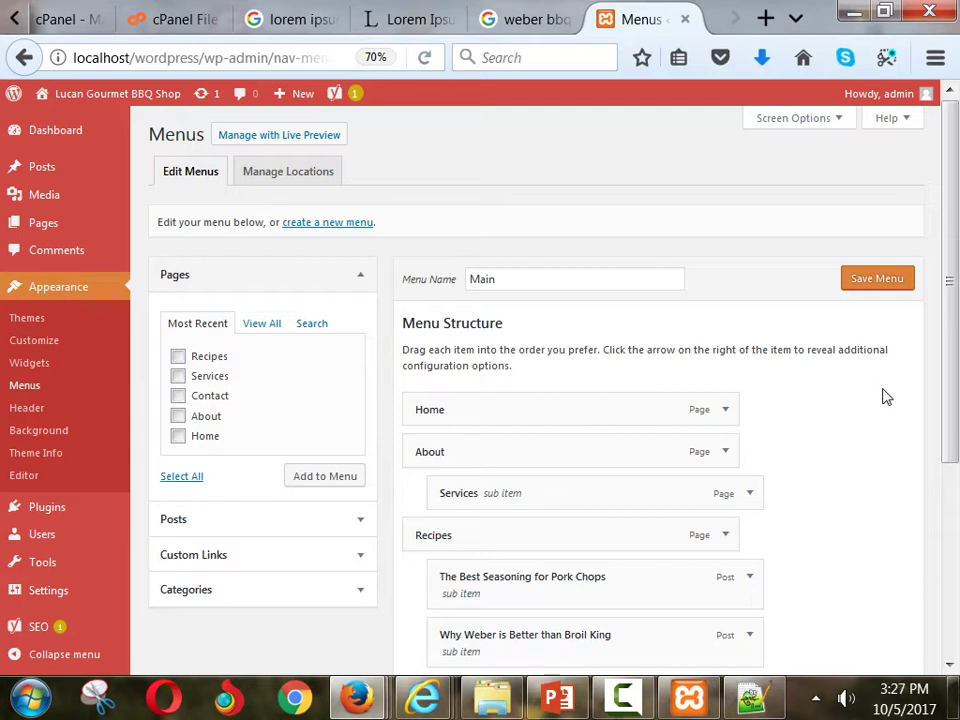
Open youtube.com in a new browser tab.
left_click(765, 18)
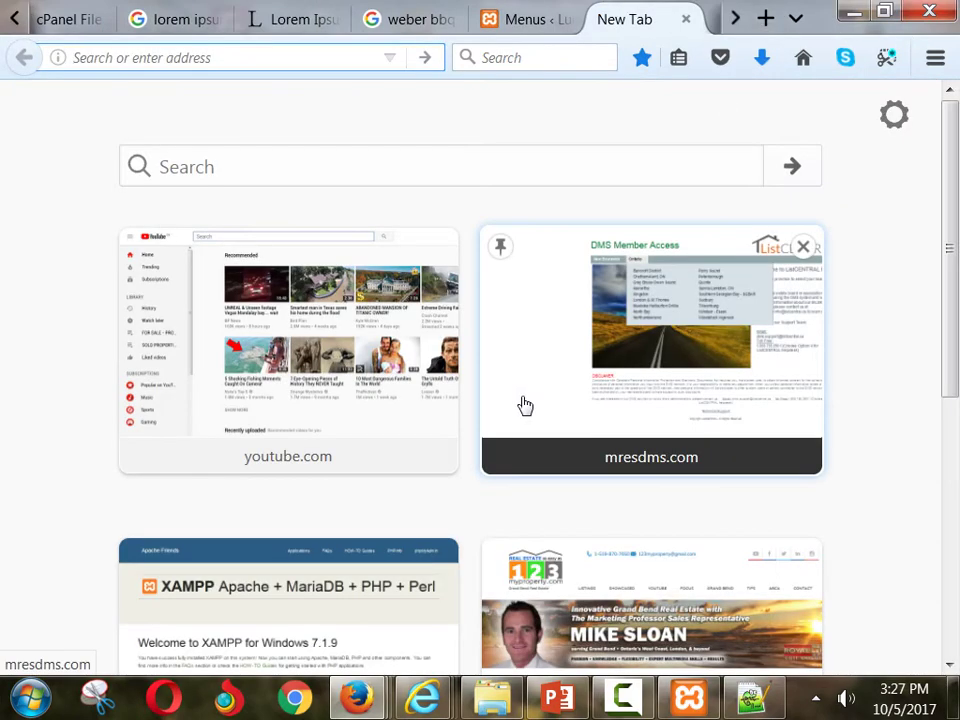
type("youtube.com/")
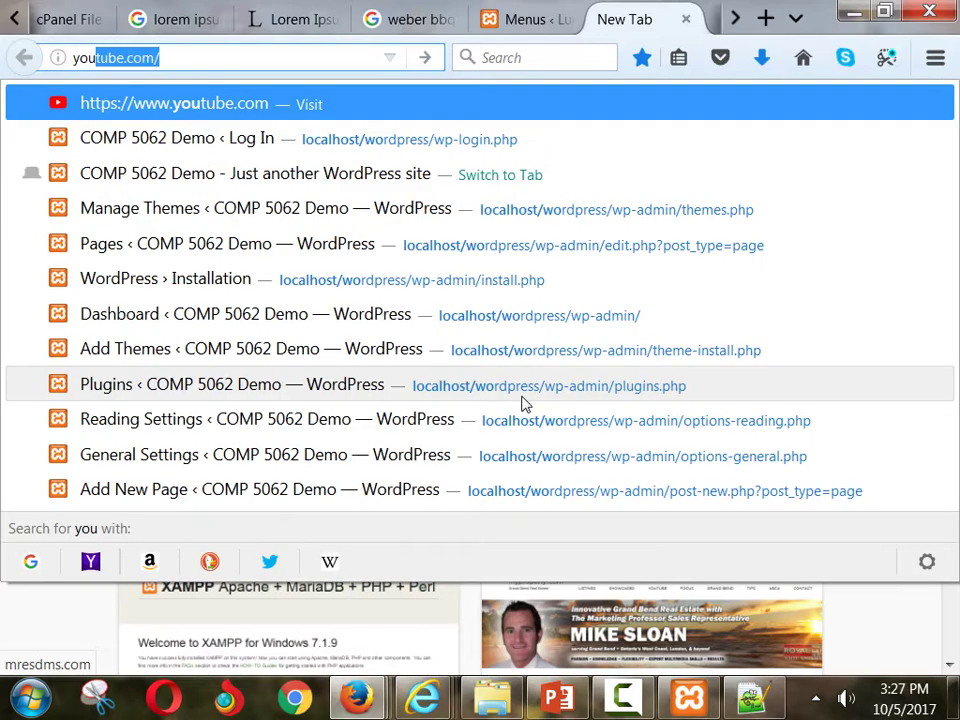
key("Return")
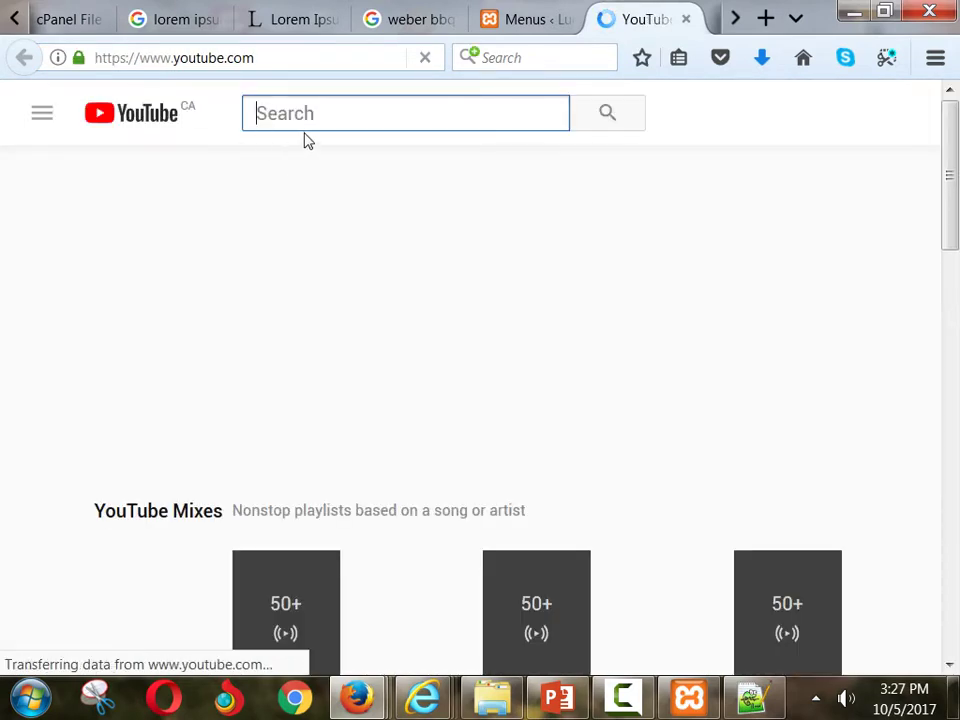
Search YouTube for 'weber bbq' and zoom out to scan the results.
type("weber qq")
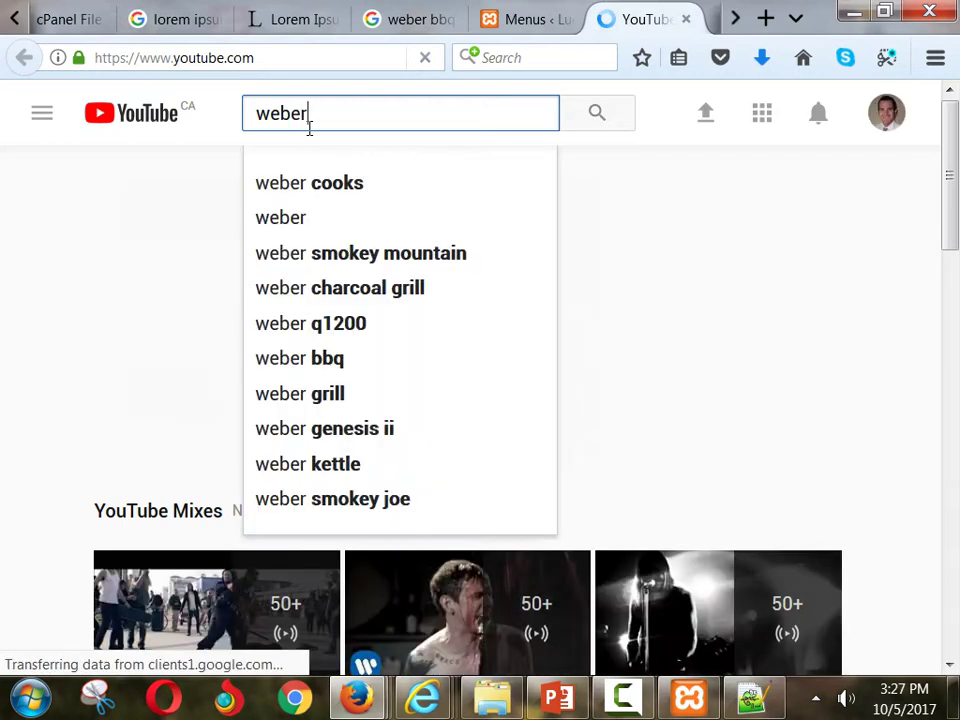
key("BackSpace")
key("BackSpace")
type("bbq")
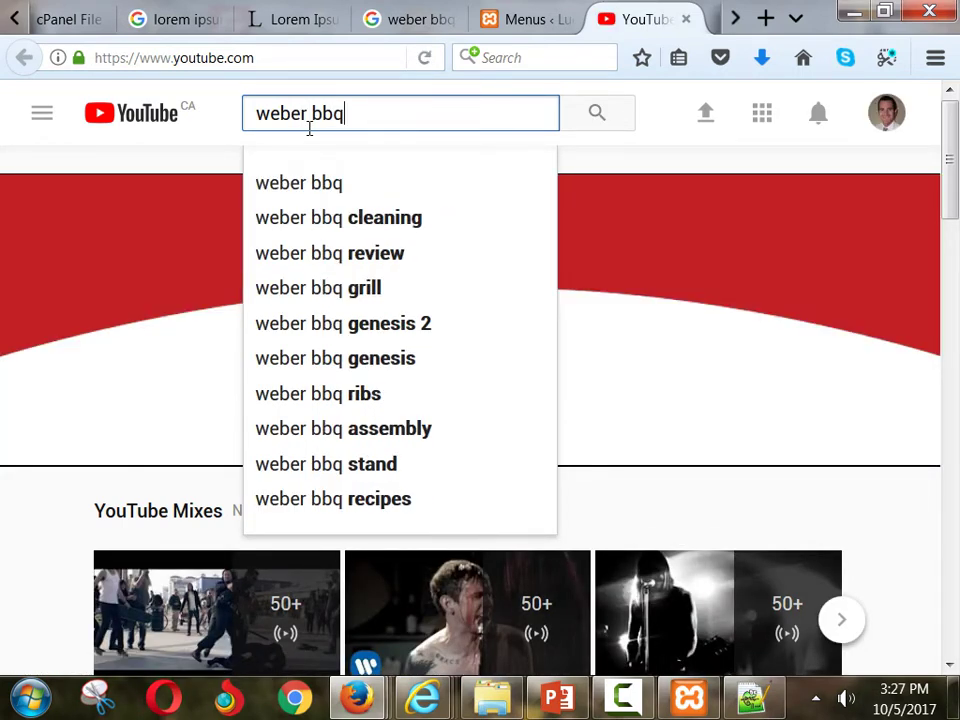
key("Return")
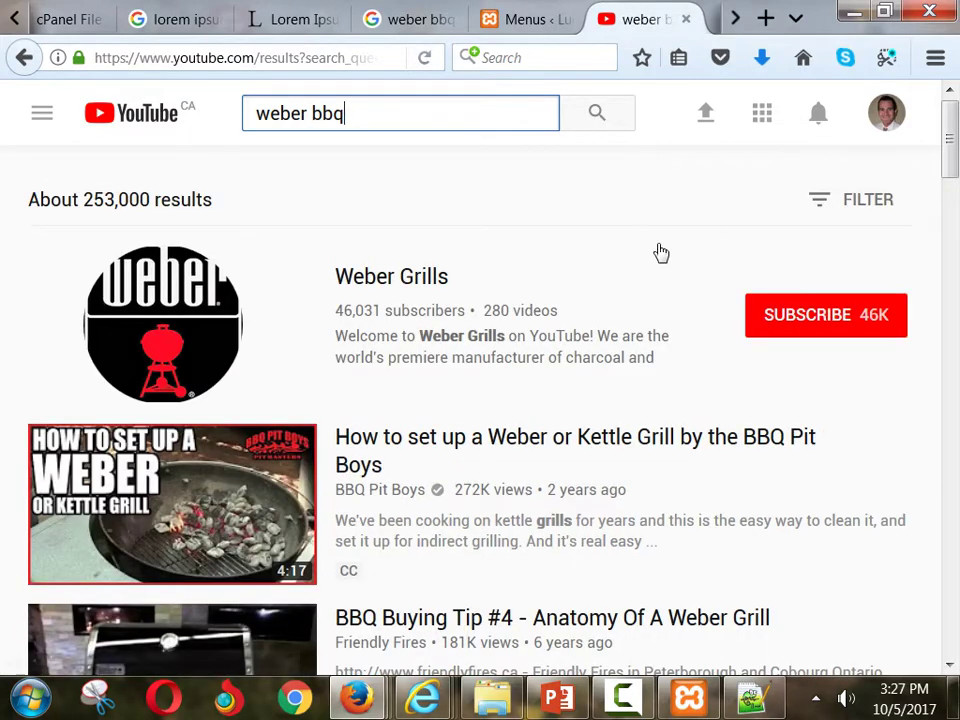
key("ctrl+minus")
scroll(612, 333, "down", 3)
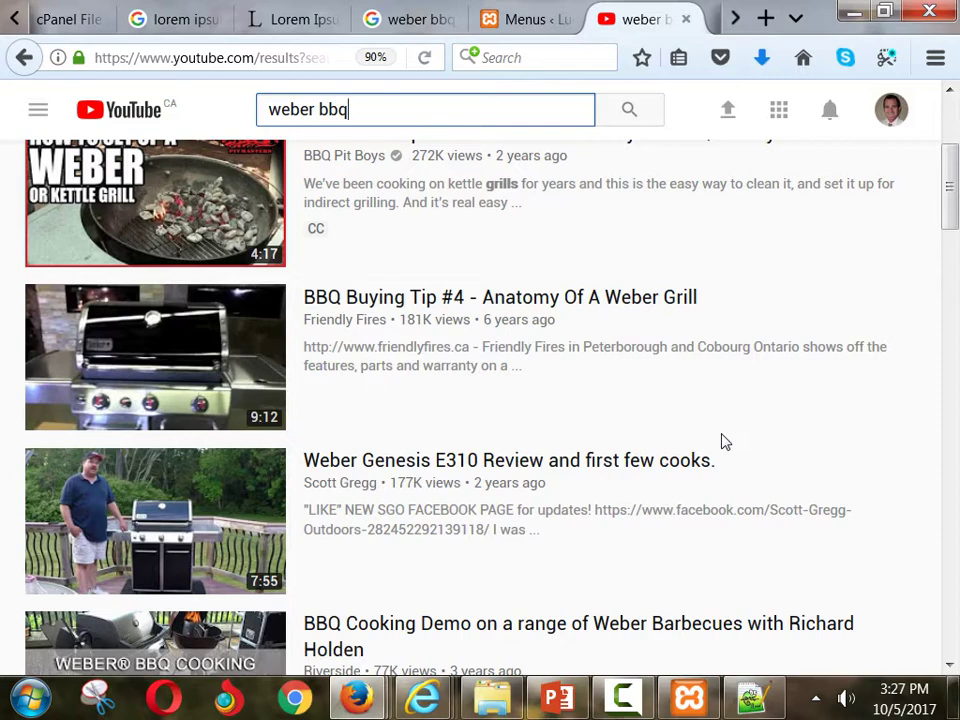
scroll(686, 456, "down", 5)
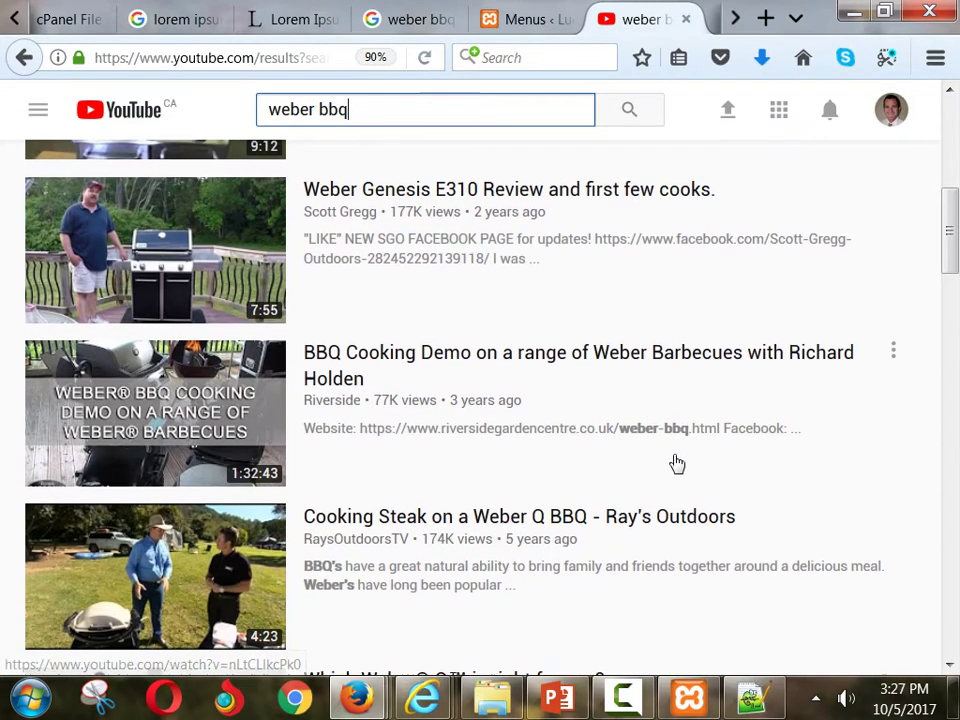
scroll(677, 463, "down", 5)
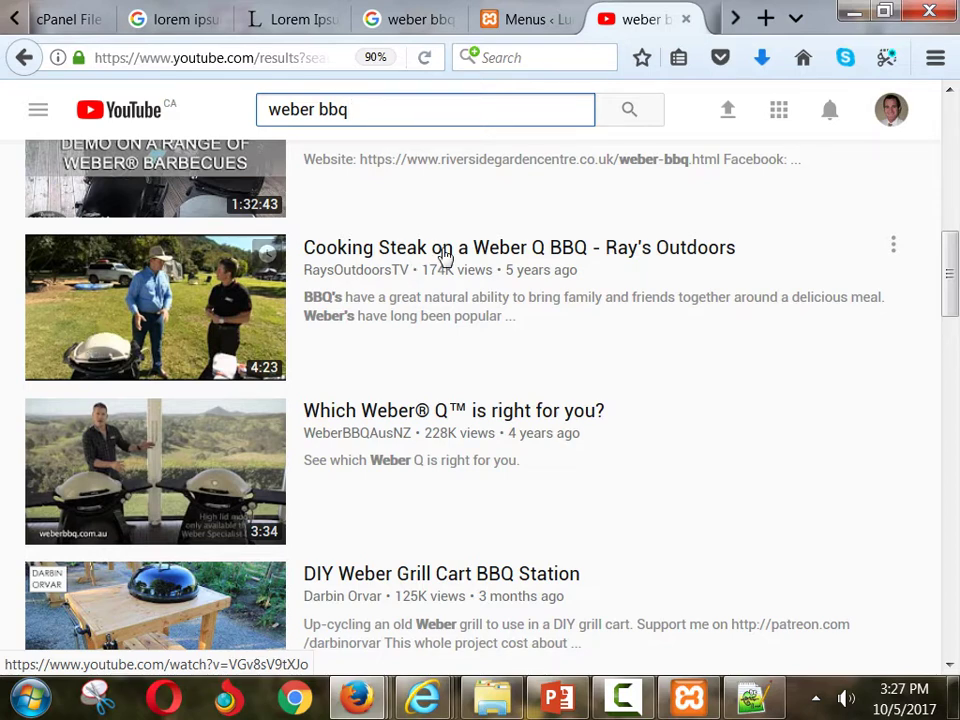
Open the 'Cooking Steak on a Weber Q BBQ' video and pause it.
left_click(265, 248)
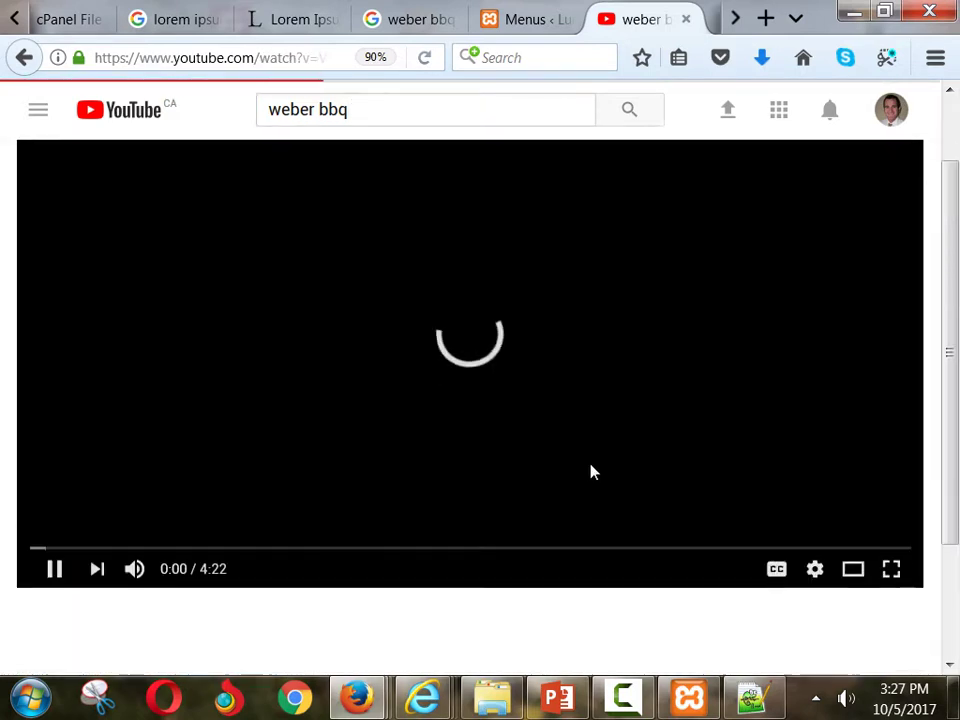
scroll(590, 470, "down", 5)
scroll(585, 478, "up", 2)
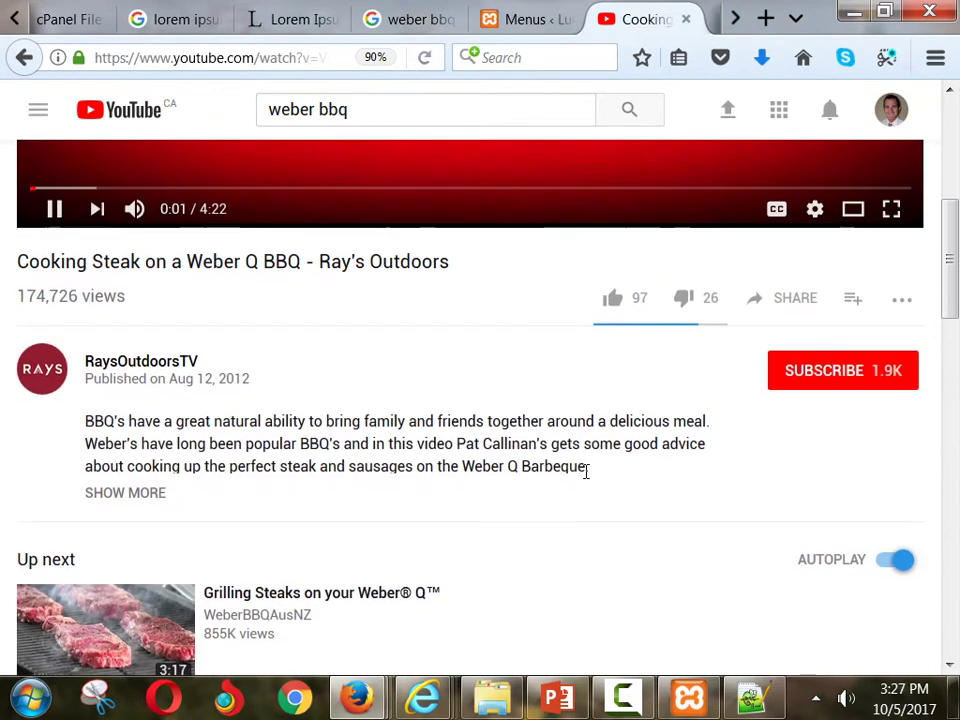
scroll(575, 438, "up", 3)
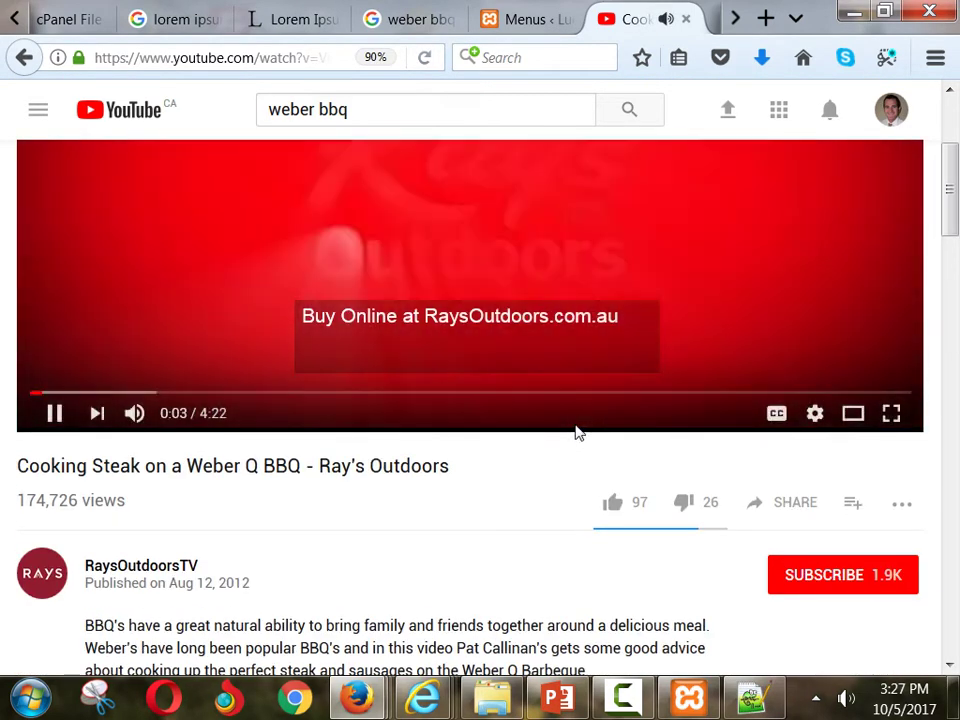
left_click(50, 412)
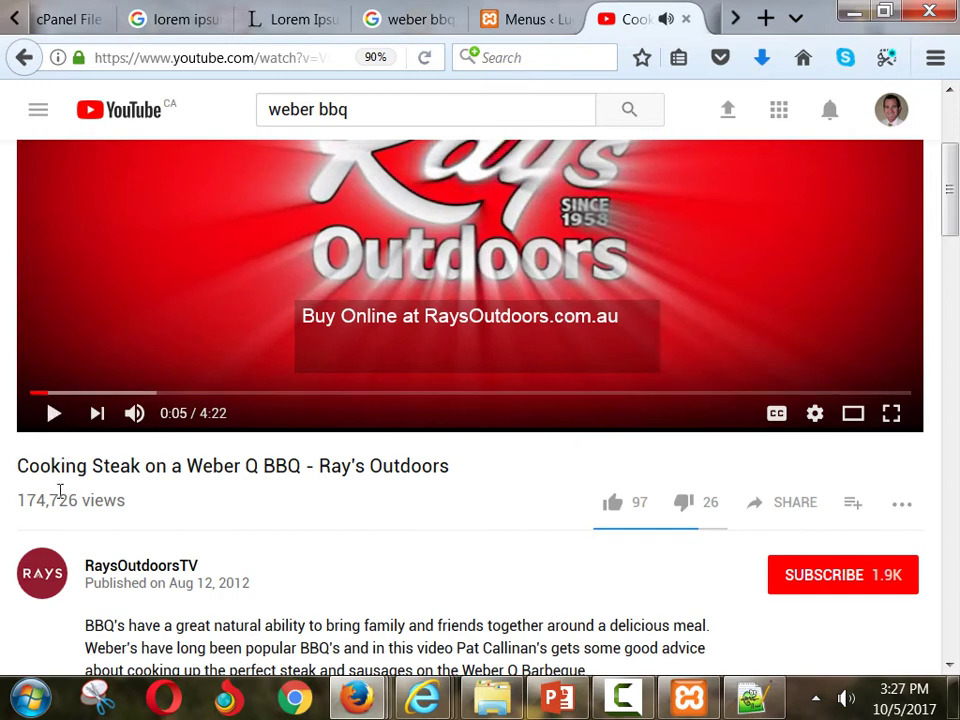
Show the video's share options, preview its embed code, and clear the share link field.
scroll(143, 500, "down", 3)
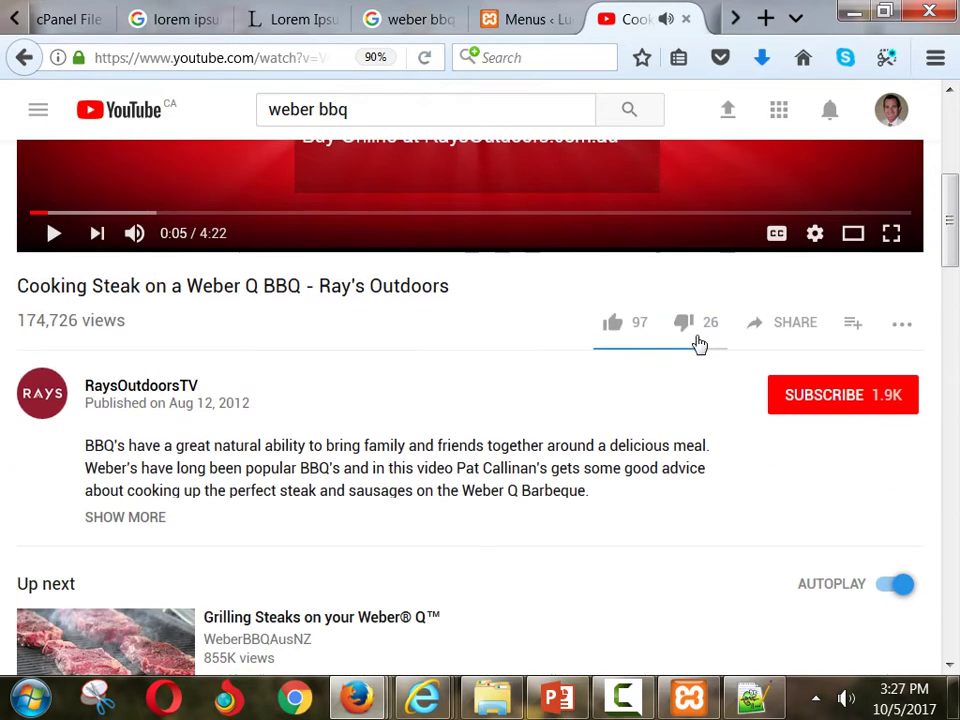
left_click(804, 324)
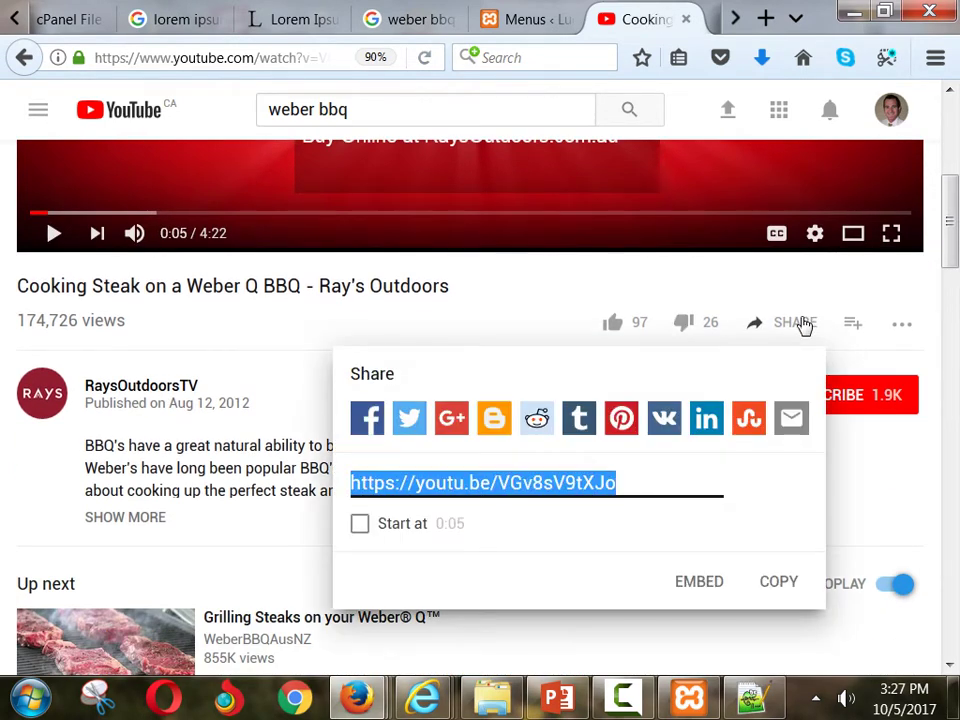
left_click(804, 325)
left_click(804, 325)
left_click(686, 586)
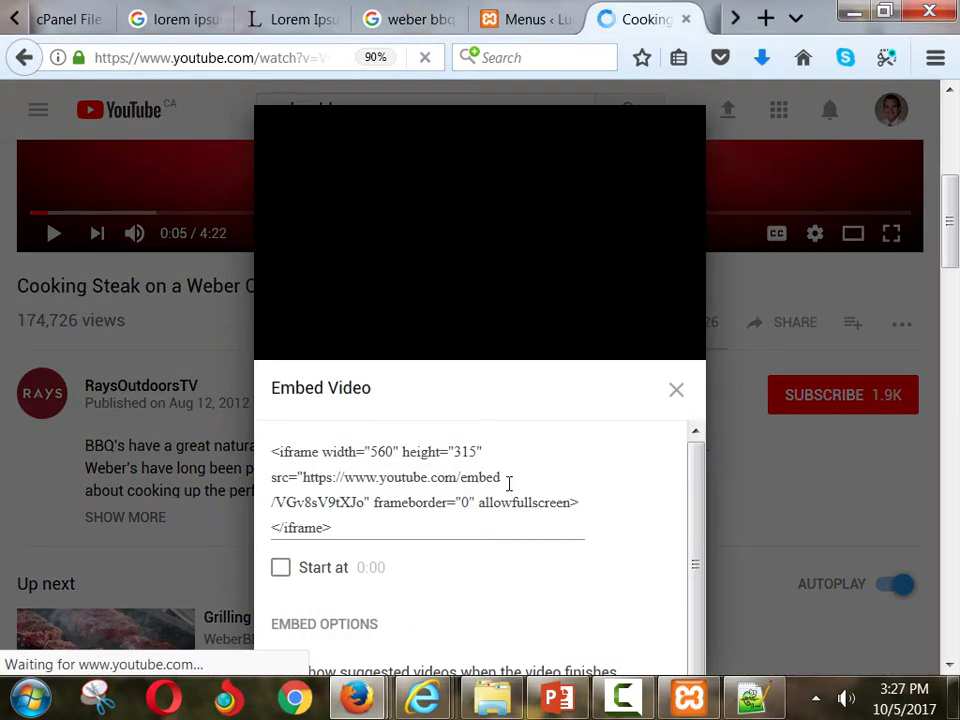
scroll(510, 480, "down", 2)
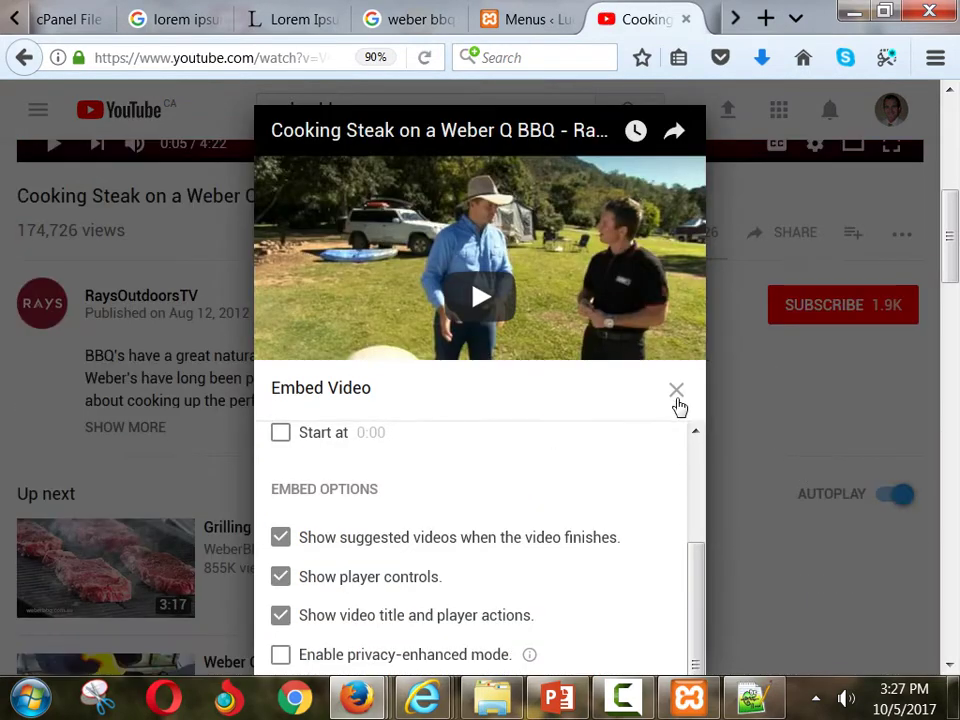
left_click(677, 392)
scroll(770, 430, "up", 5)
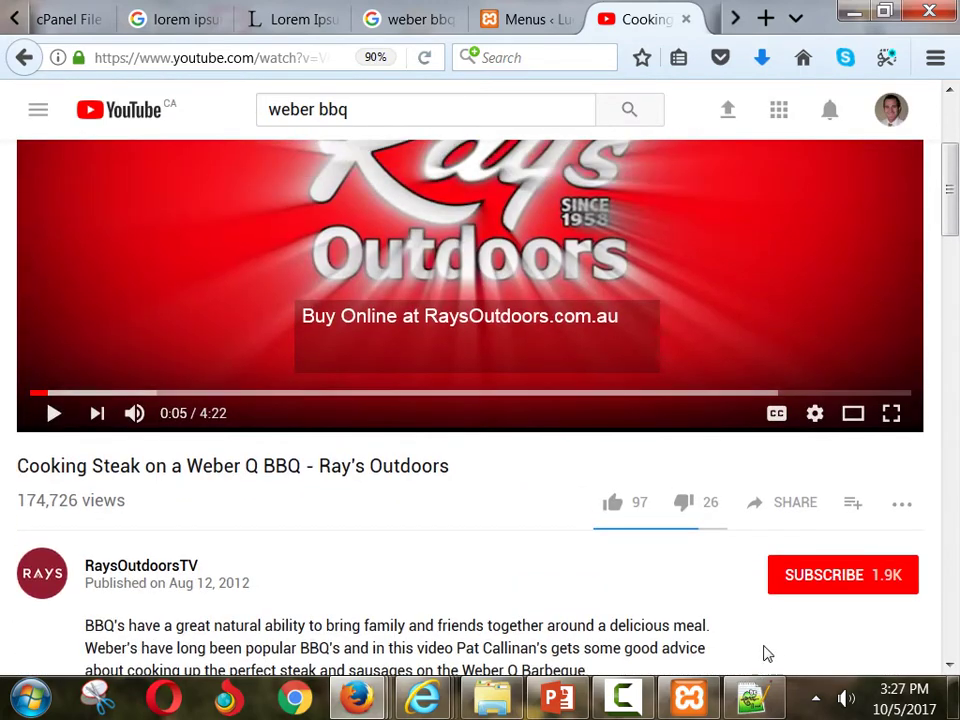
left_click(790, 512)
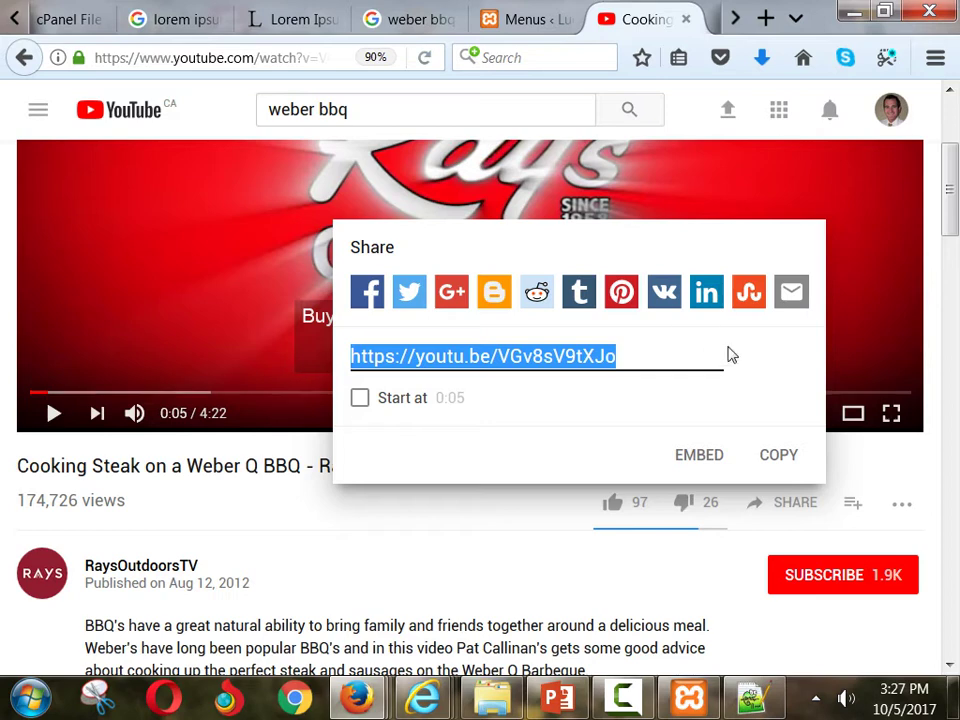
key("BackSpace")
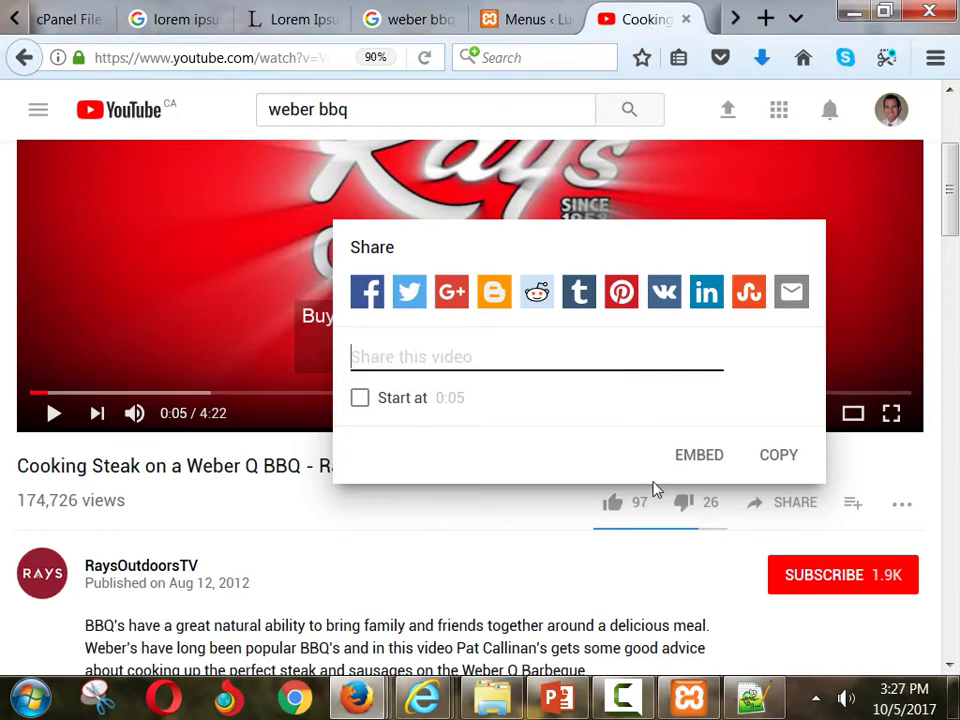
Nest 'Why Weber is Better than Broil King' under The Best Seasoning for Pork Chops.
left_click(504, 17)
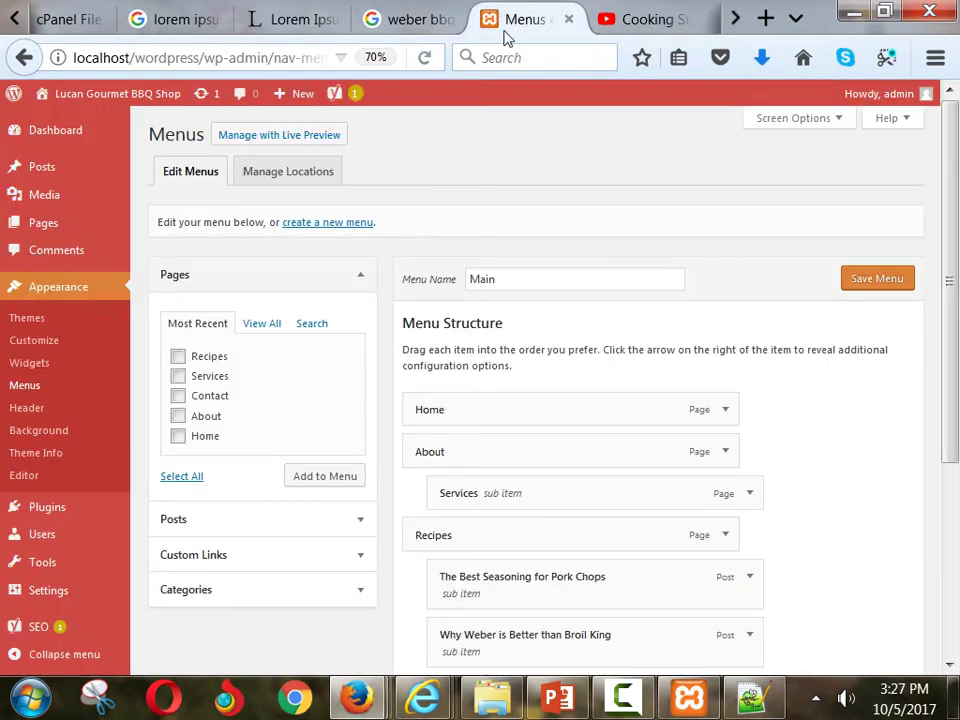
scroll(724, 448, "down", 3)
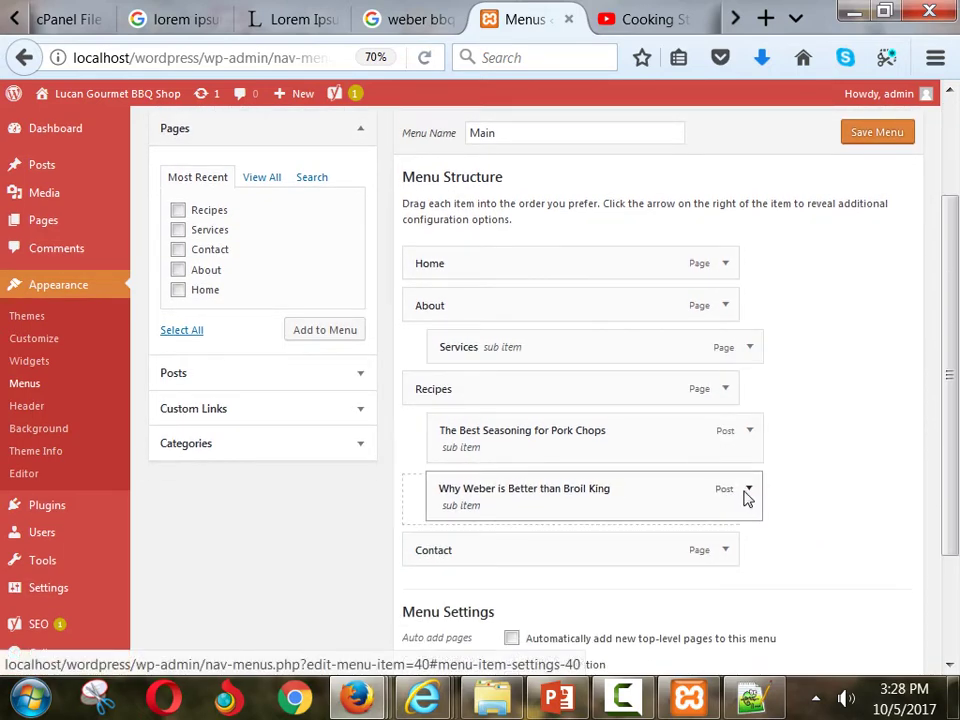
left_click_drag(748, 500, 724, 499)
left_click_drag(583, 495, 640, 484)
Save the Main menu and go to the All Posts list.
left_click(30, 162)
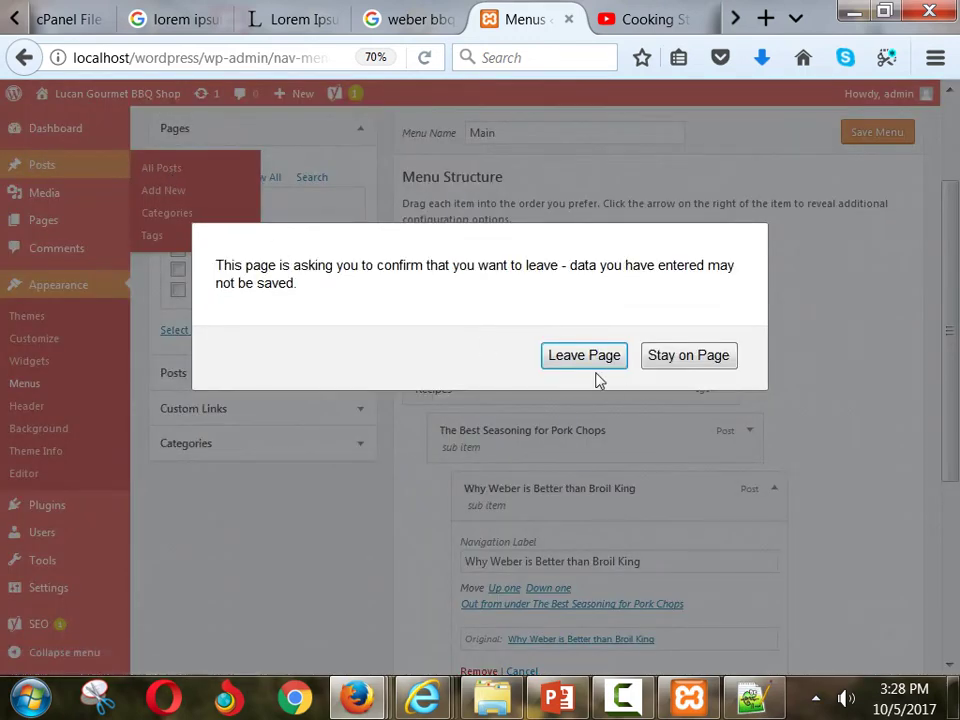
left_click(660, 361)
left_click(887, 133)
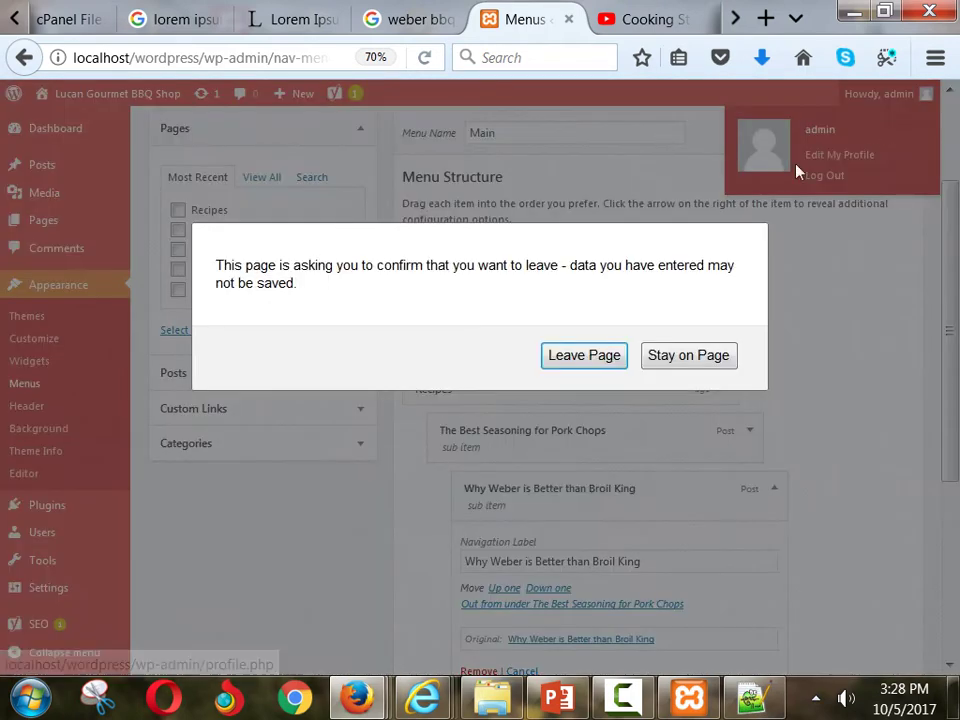
left_click(660, 360)
left_click(876, 137)
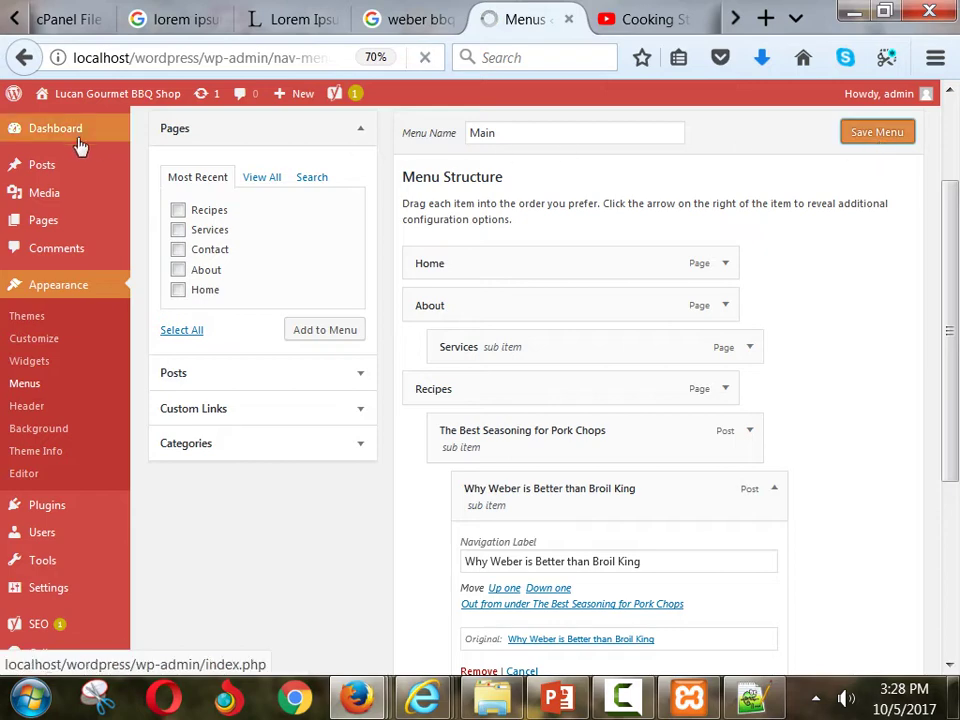
mouse_move(56, 168)
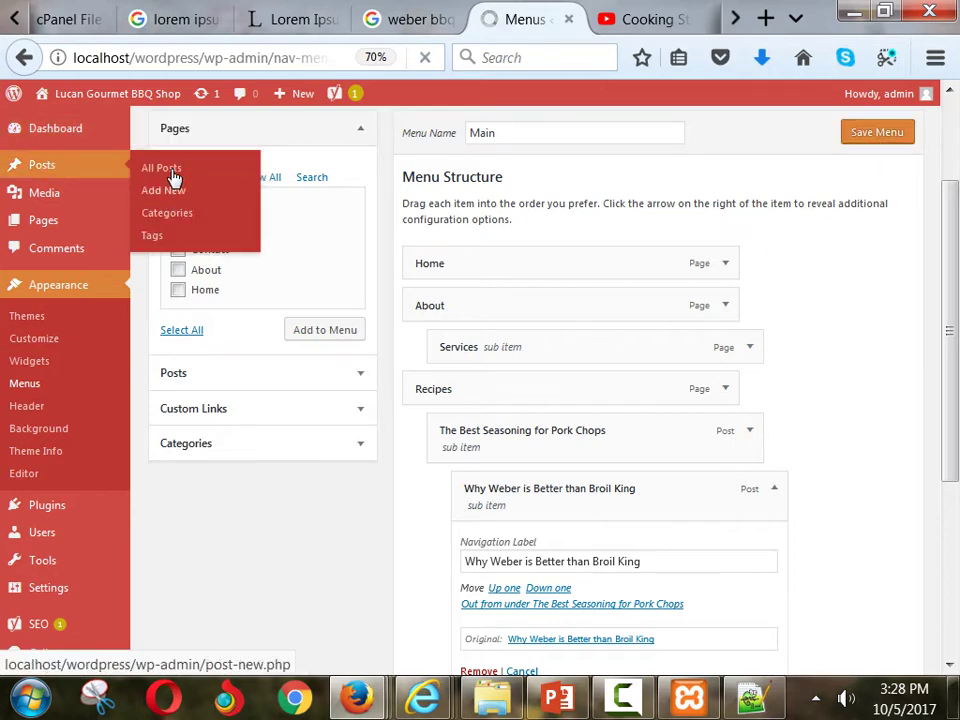
left_click(152, 168)
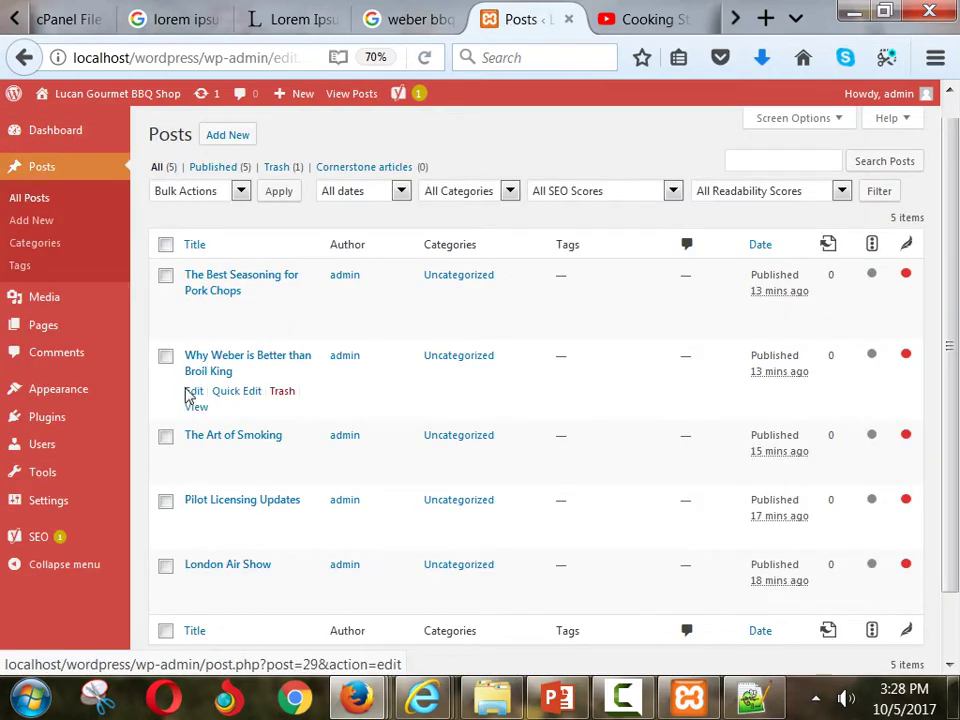
Paste the Cooking Steak YouTube link into the empty Why Weber post body and update the post.
left_click(195, 392)
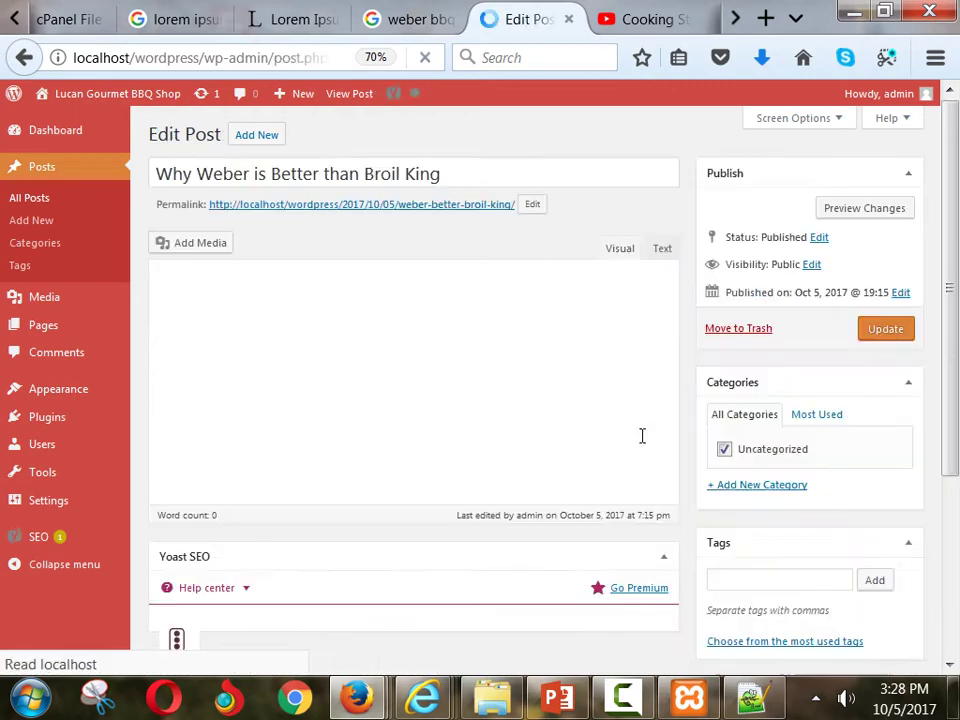
left_click(366, 396)
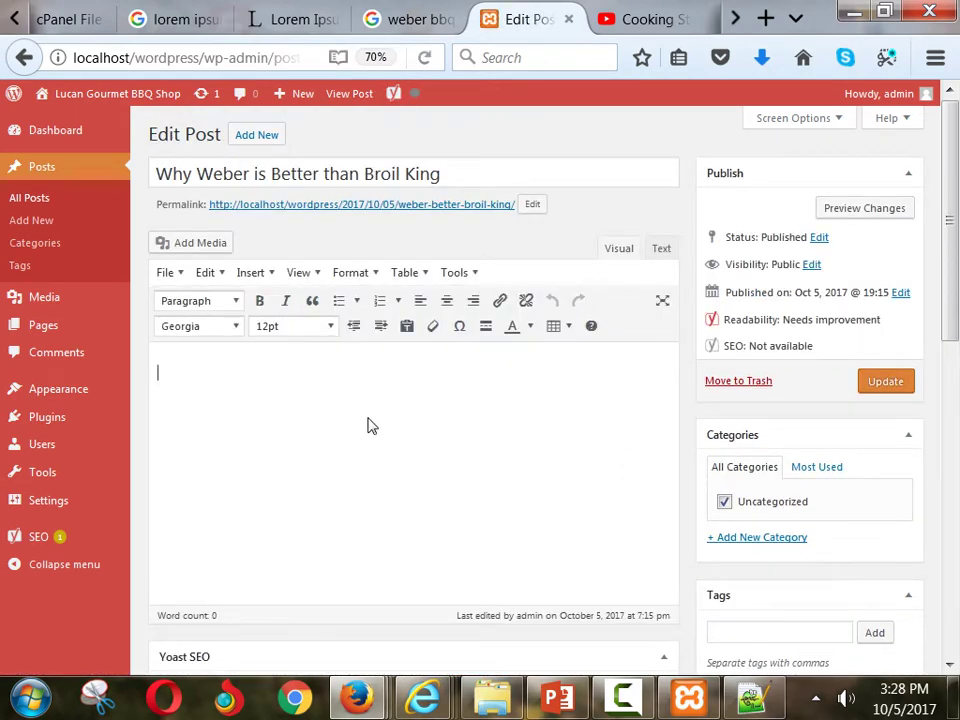
scroll(375, 375, "down", 3)
key("ctrl+v")
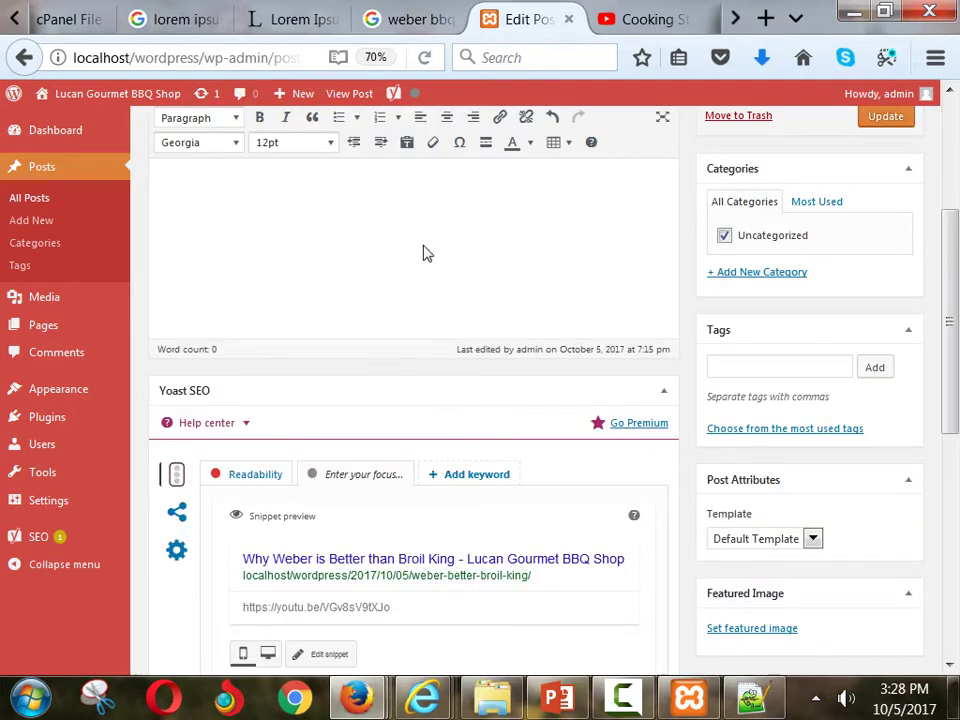
scroll(424, 253, "up", 3)
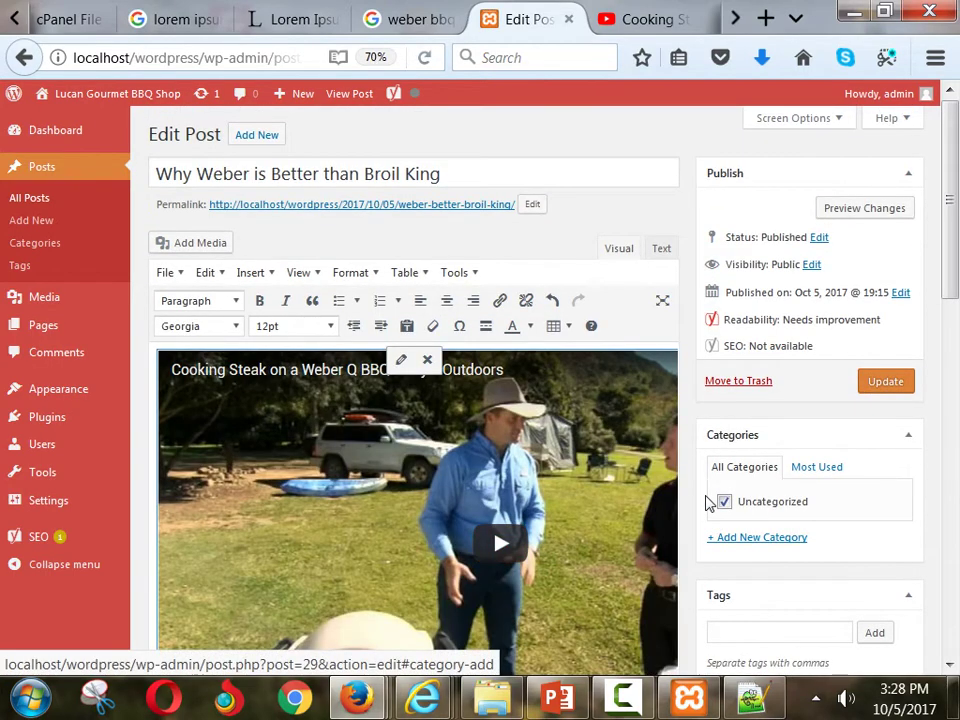
scroll(655, 447, "down", 2)
scroll(655, 447, "up", 2)
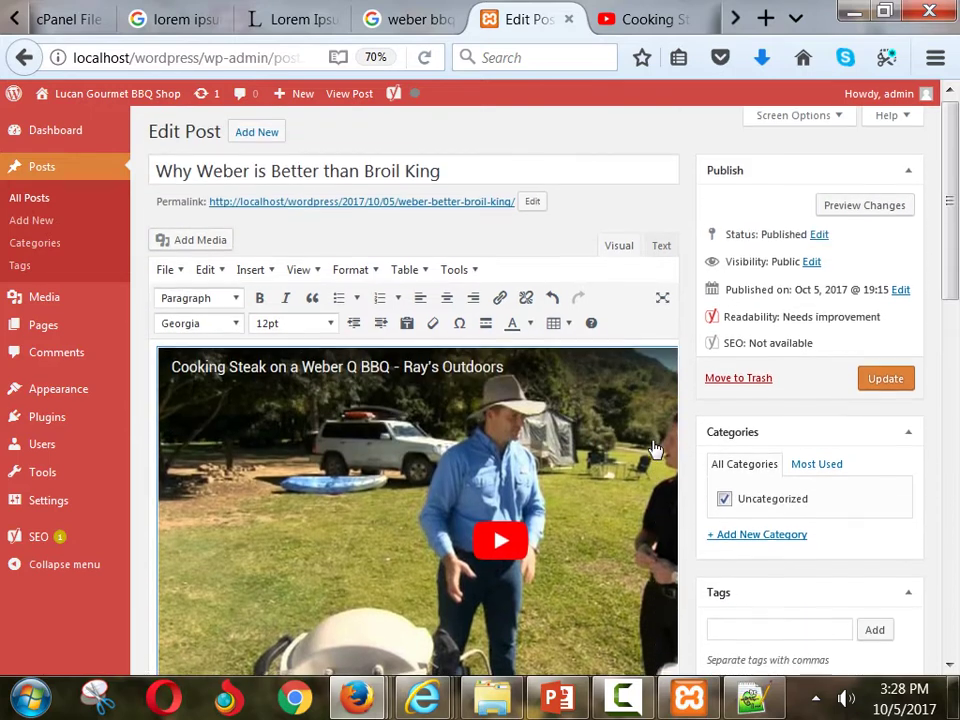
left_click(655, 447)
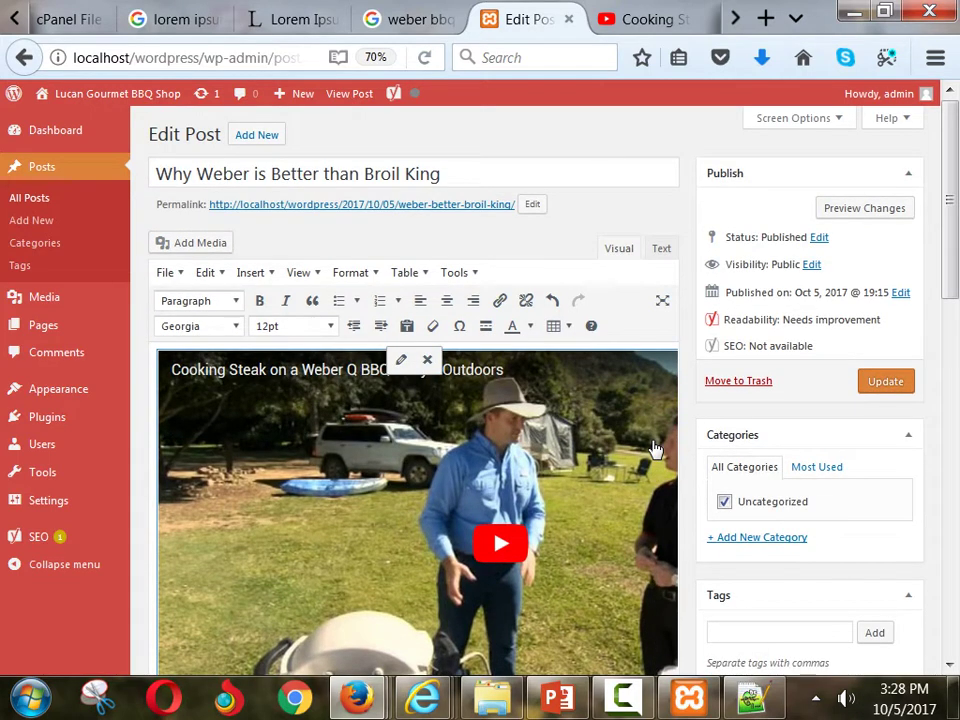
left_click(886, 382)
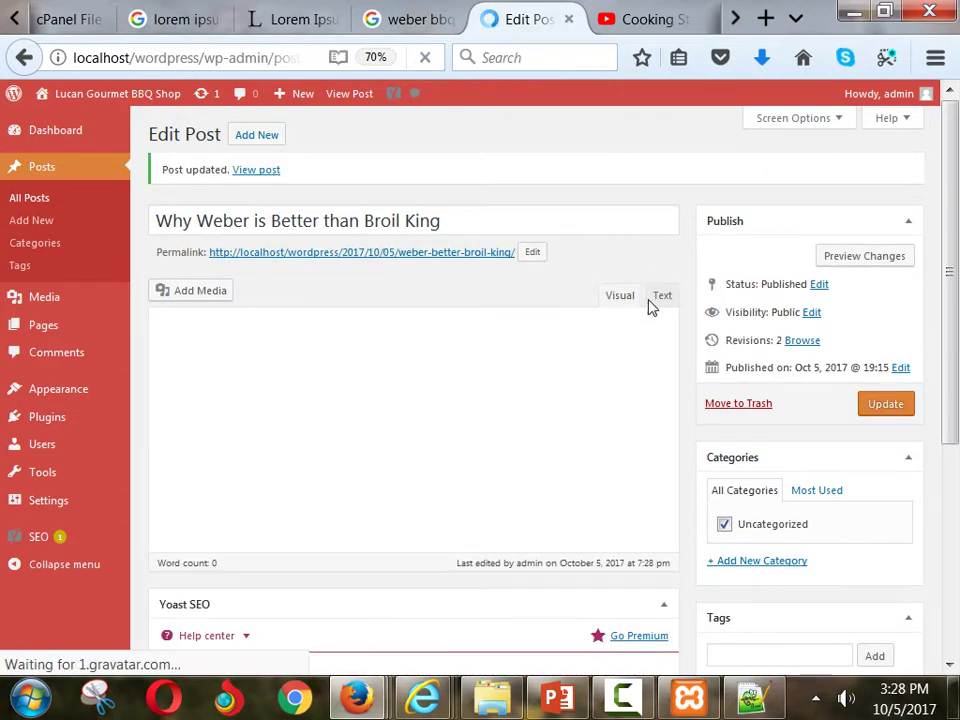
Switch the Why Weber post to the Text editor and cut the YouTube link out.
left_click(660, 300)
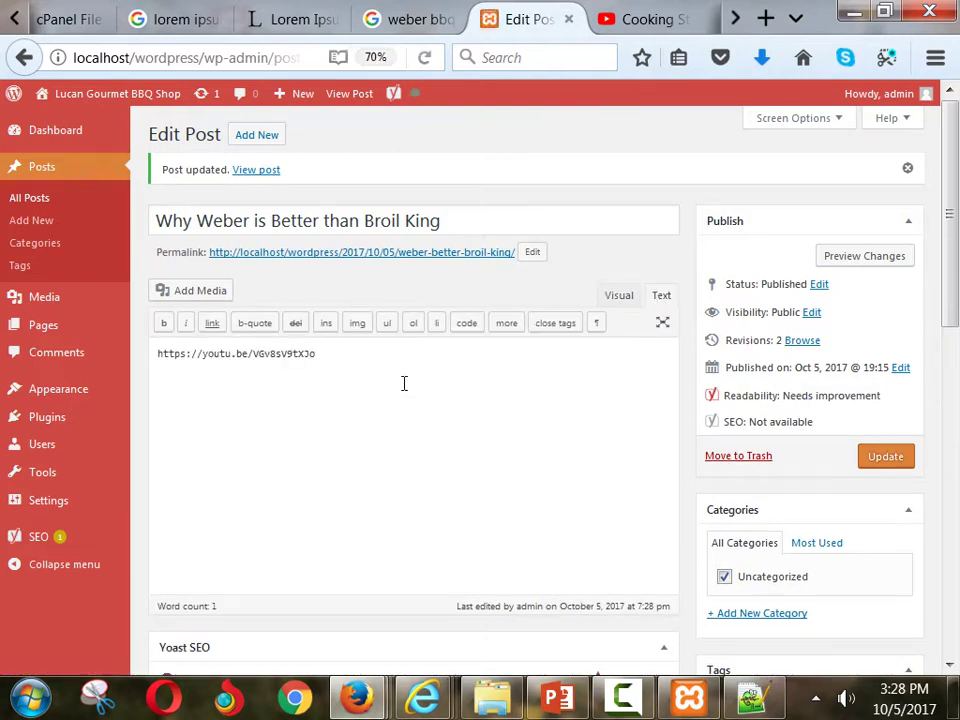
left_click_drag(155, 390, 85, 365)
key("ctrl+x")
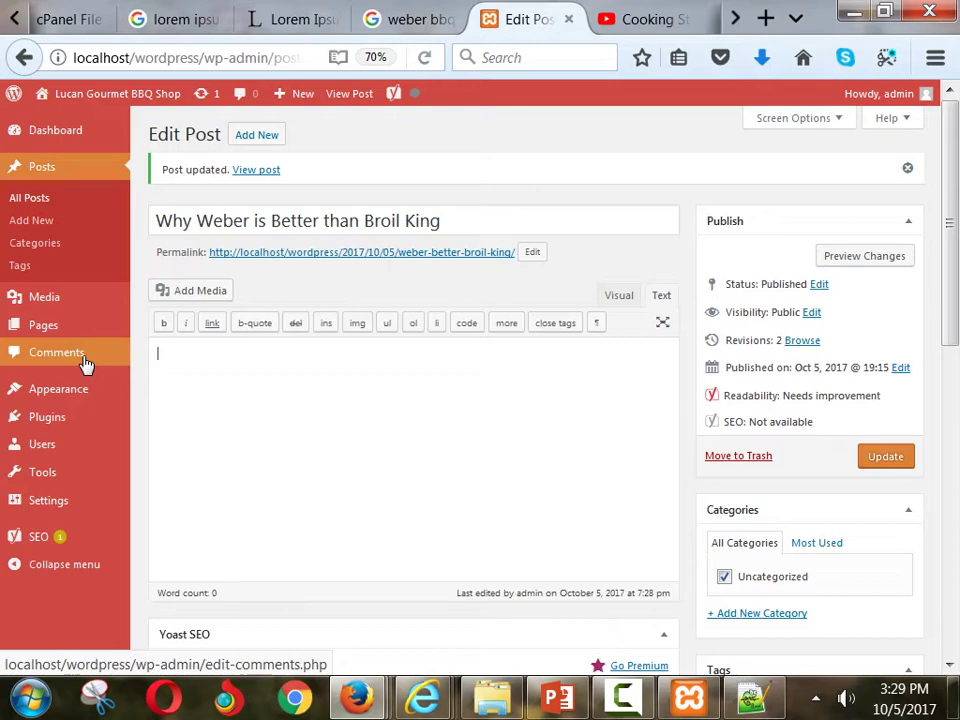
Copy the Cooking Steak video's iframe embed code from YouTube and return to Edit Post.
left_click(625, 19)
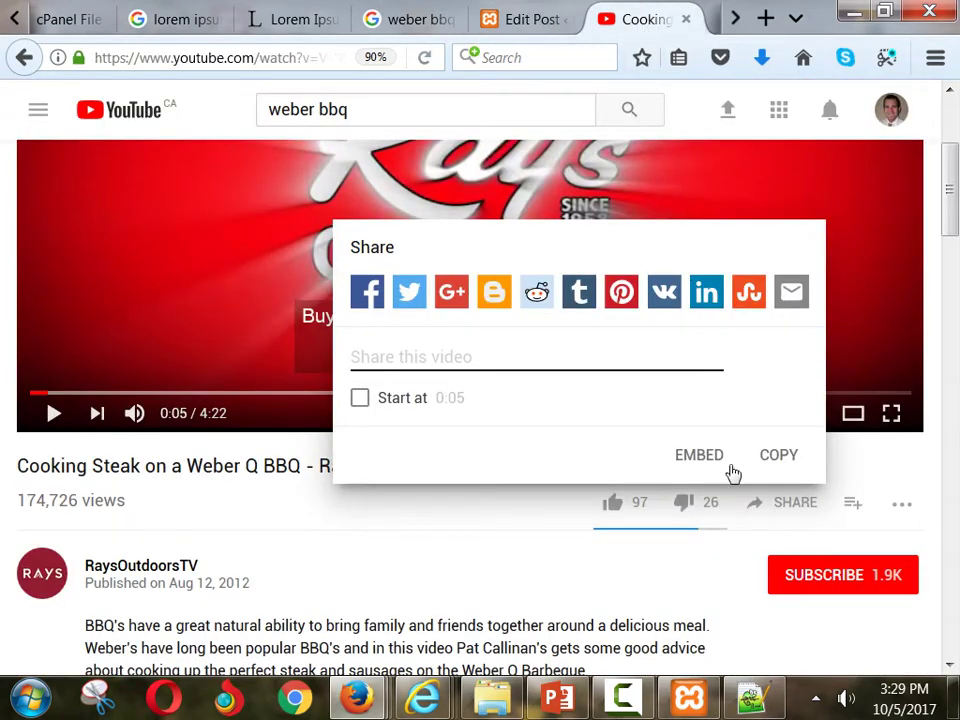
left_click(688, 458)
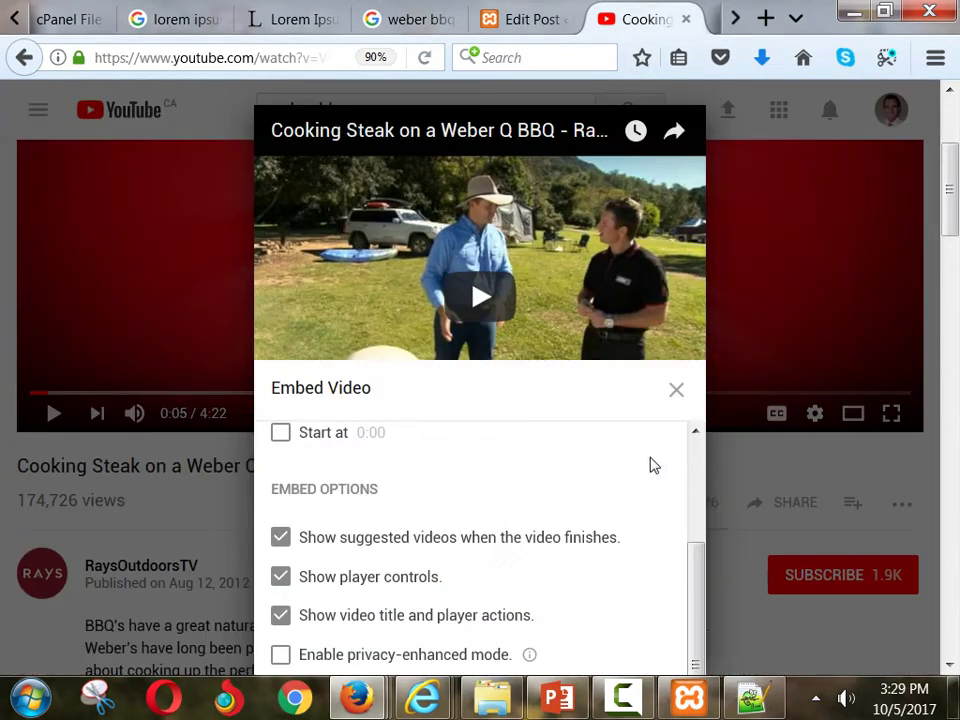
scroll(660, 475, "down", 4)
scroll(690, 465, "up", 5)
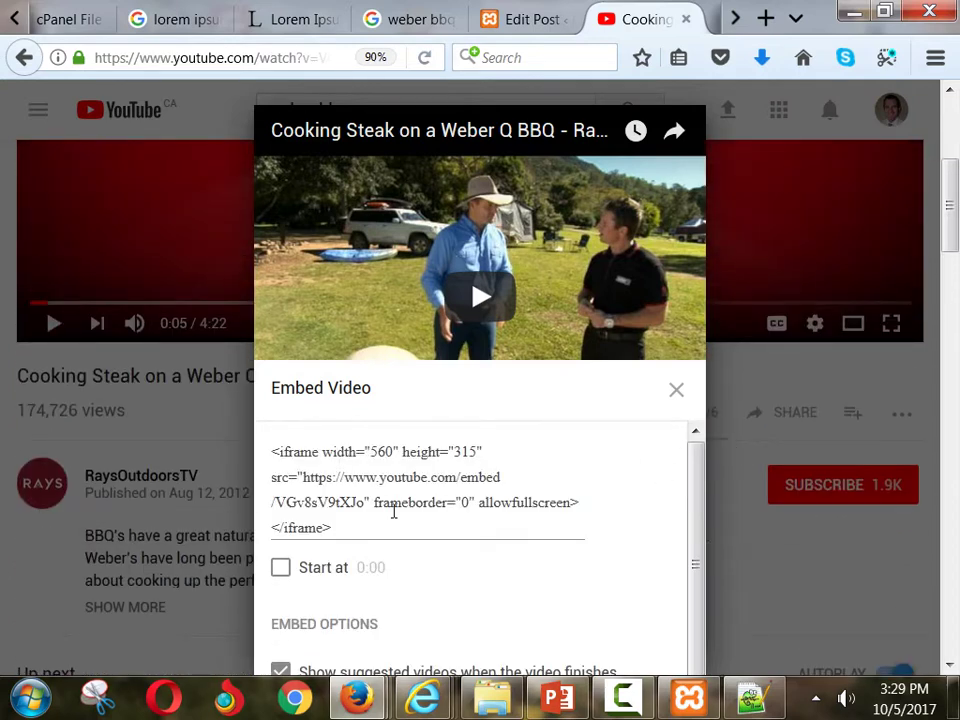
left_click_drag(333, 527, 277, 462)
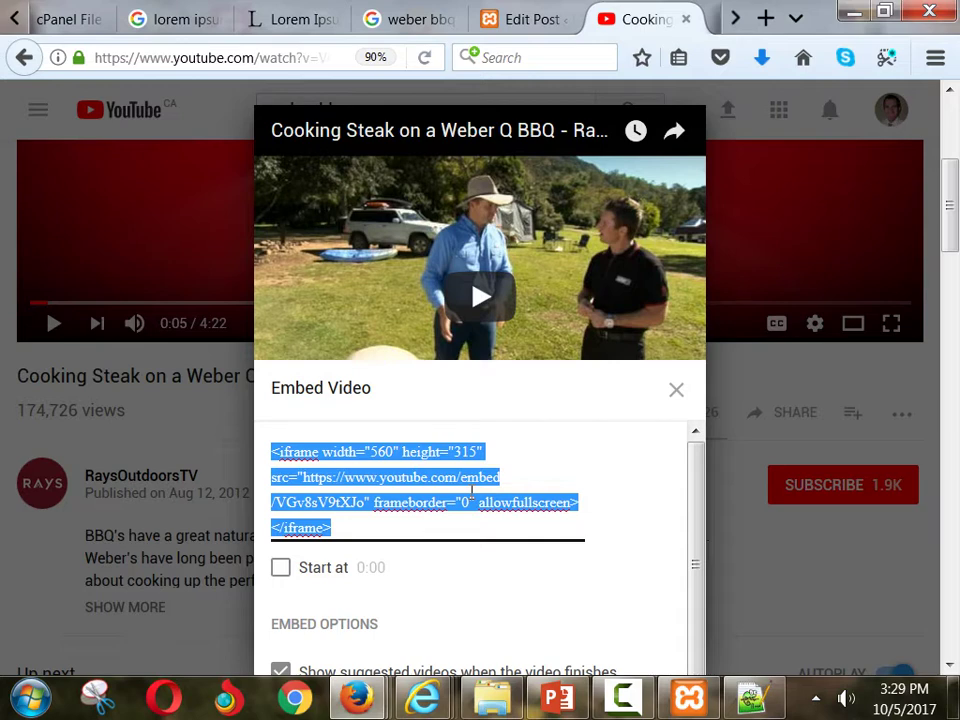
right_click(306, 481)
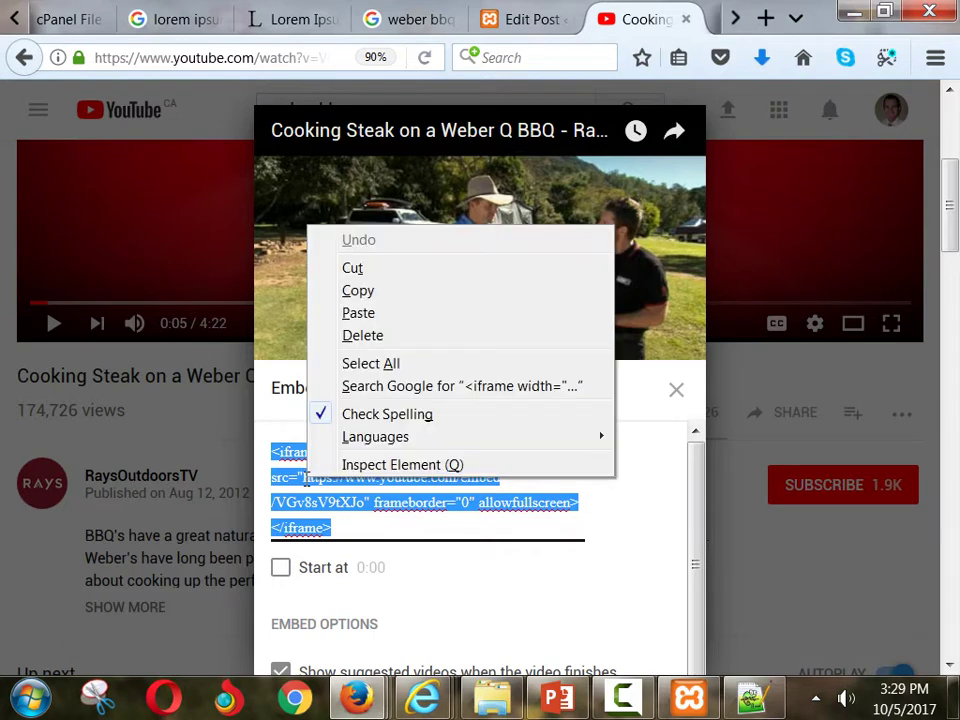
left_click(364, 292)
left_click(515, 20)
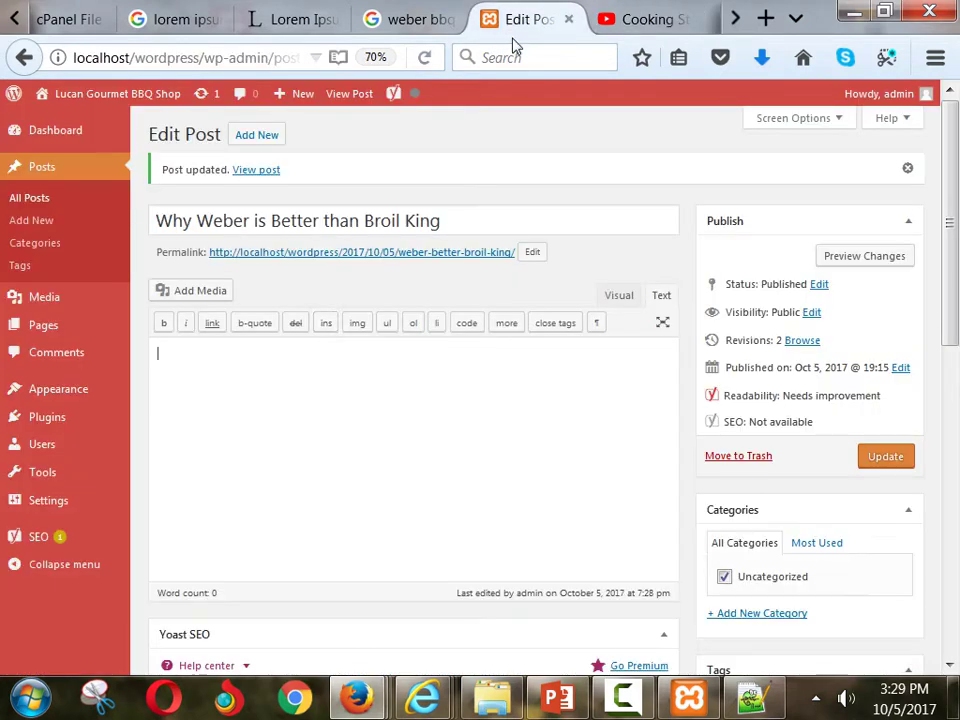
Paste the iframe code into the post, update it, and verify the video on the live post.
key("ctrl+v")
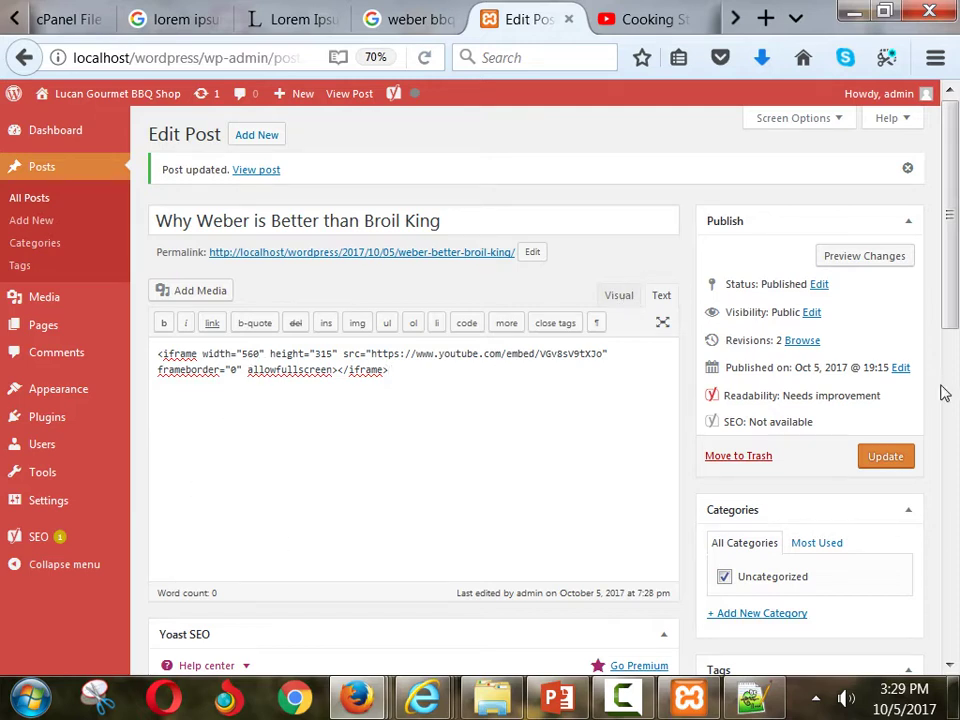
left_click(866, 458)
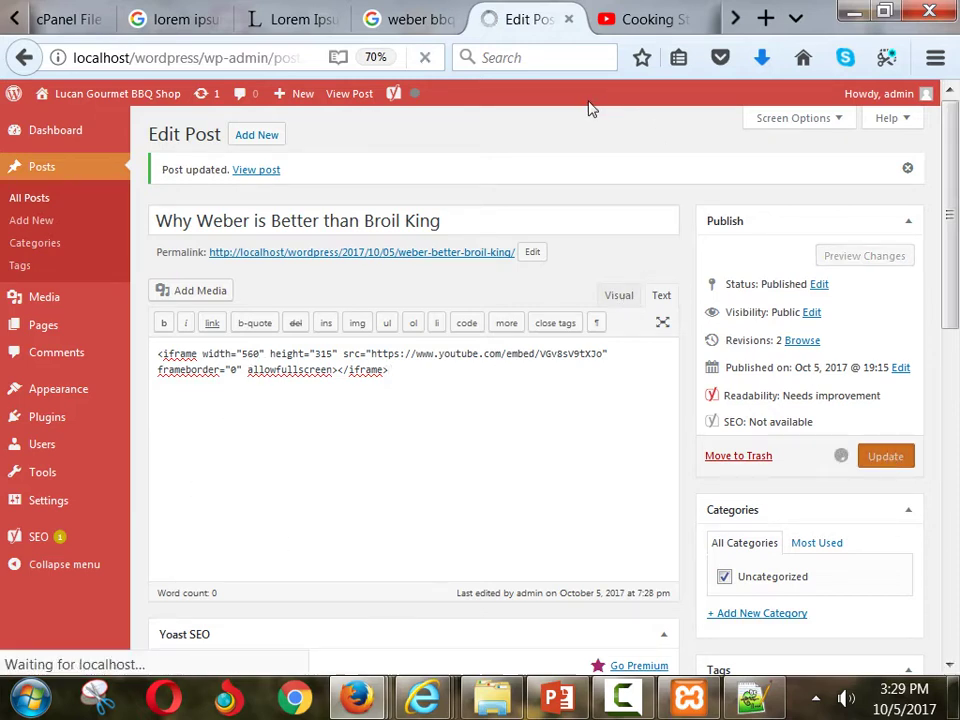
left_click(352, 96)
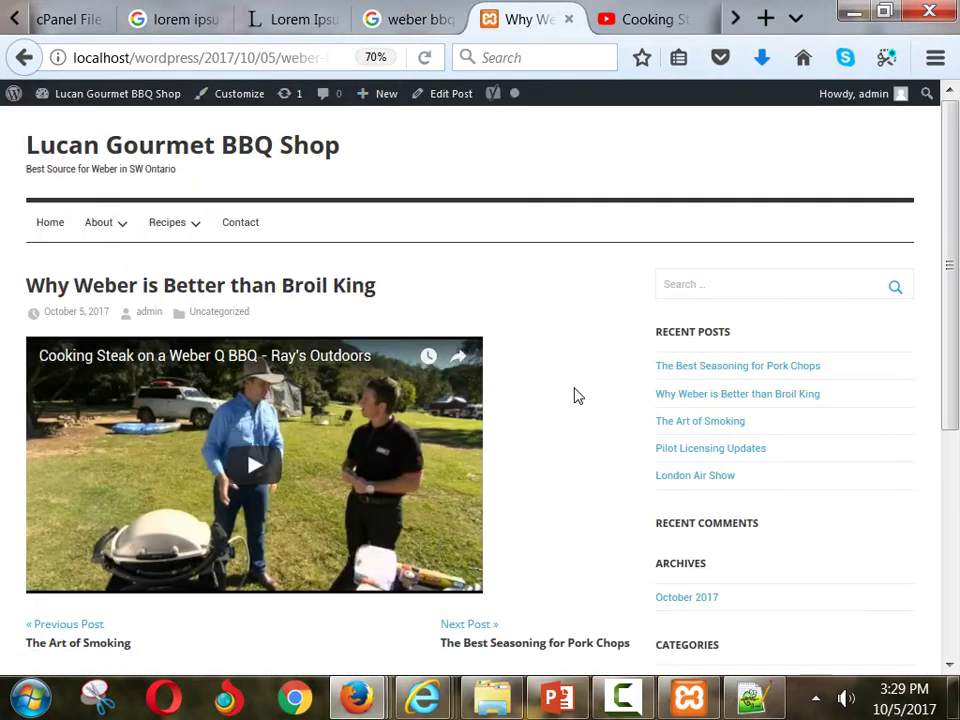
scroll(567, 426, "down", 2)
scroll(565, 428, "up", 2)
scroll(565, 428, "up", 1)
left_click(450, 93)
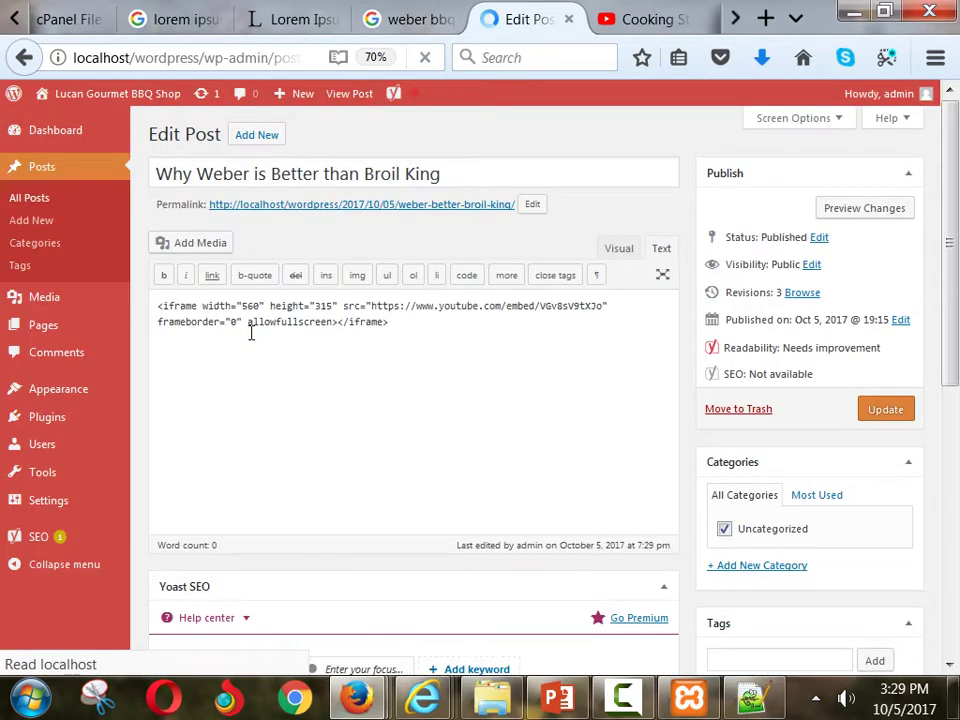
Resize the iframe to width 400 and height 275, update, and check the smaller video live.
double_click(251, 306)
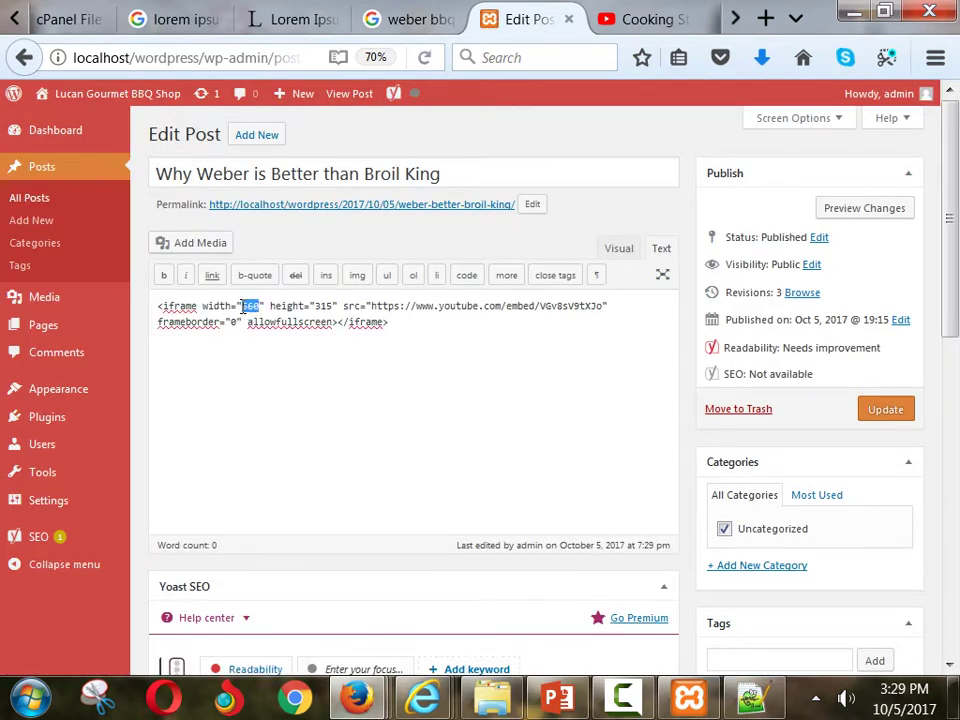
type("100275")
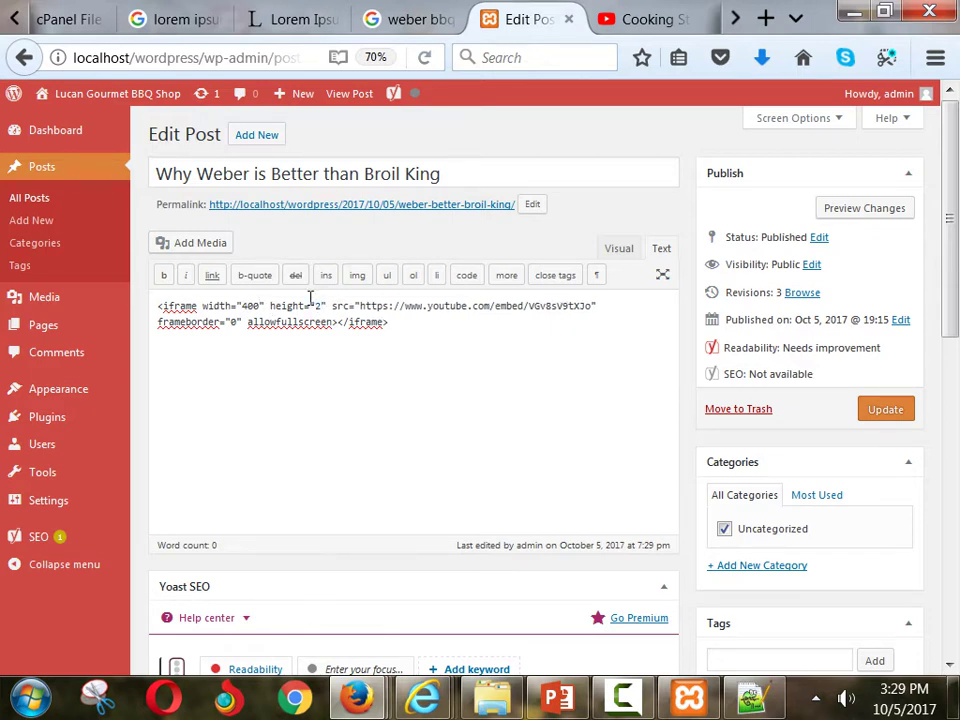
left_click(884, 410)
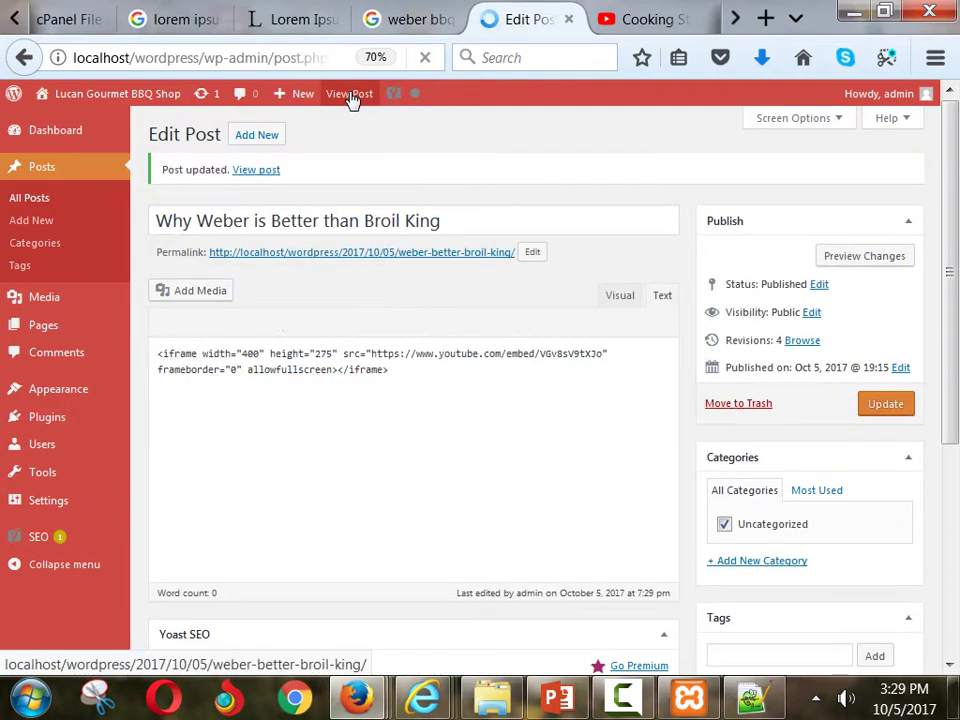
left_click(350, 94)
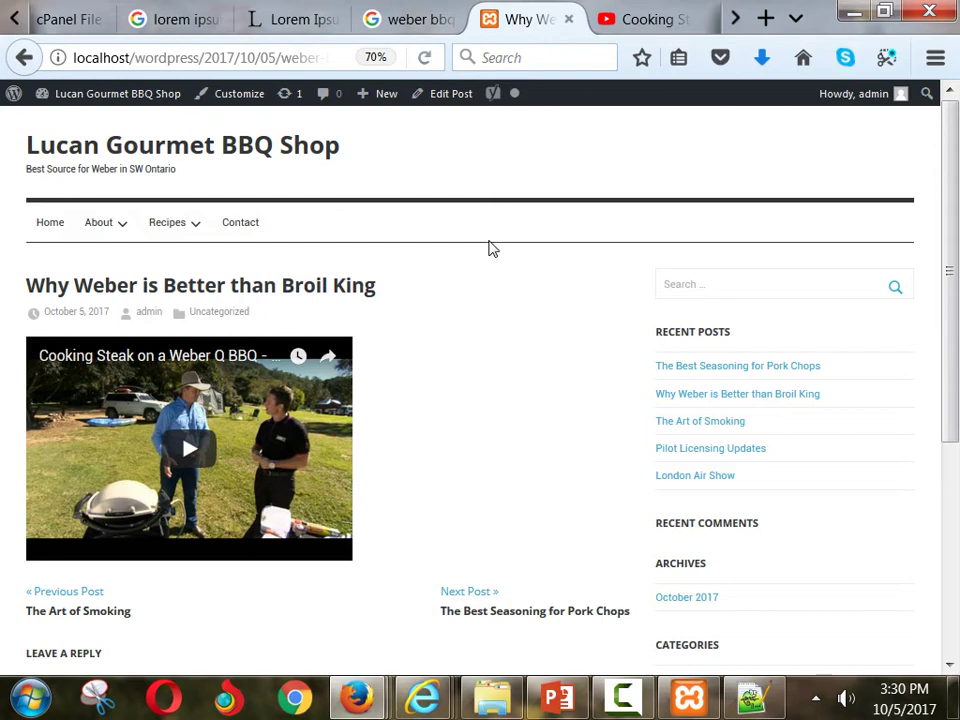
left_click(451, 100)
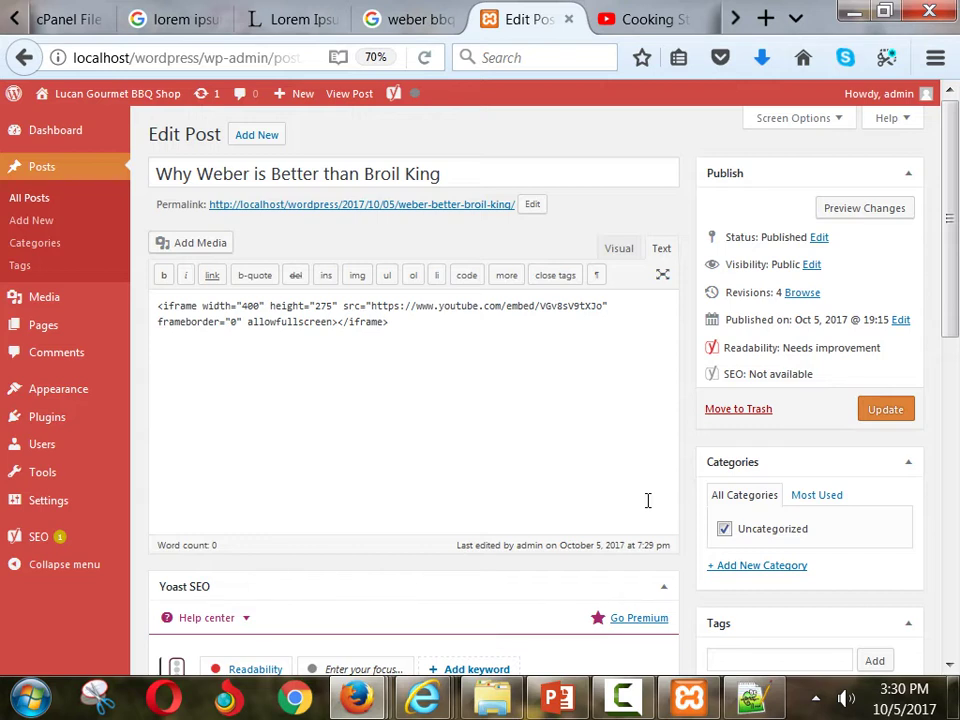
left_click(400, 319)
key("alt+Tab")
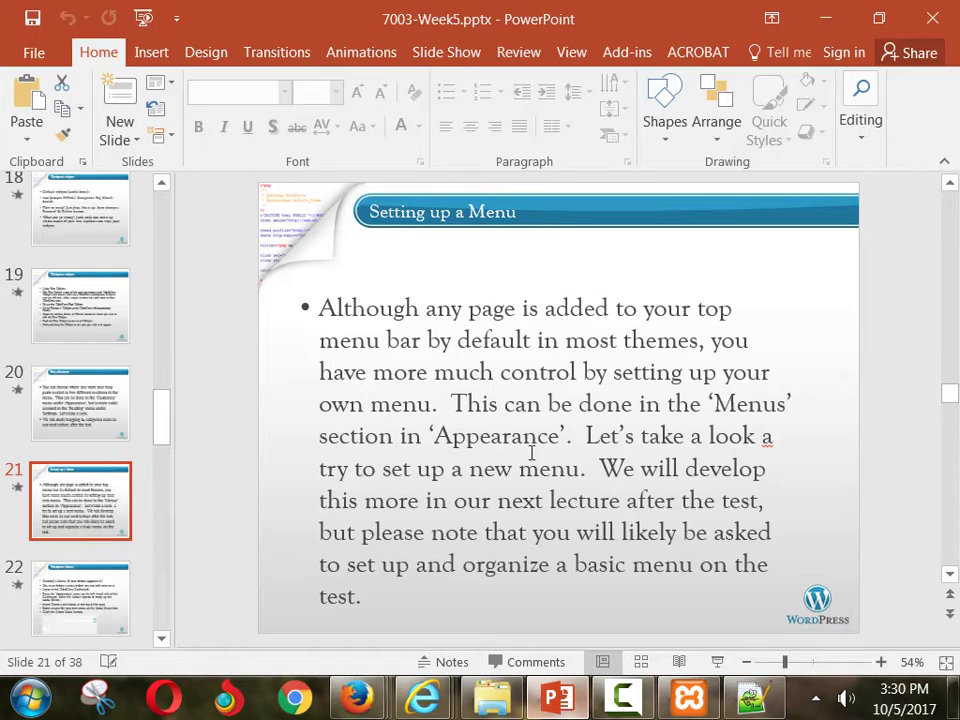
left_click(106, 423)
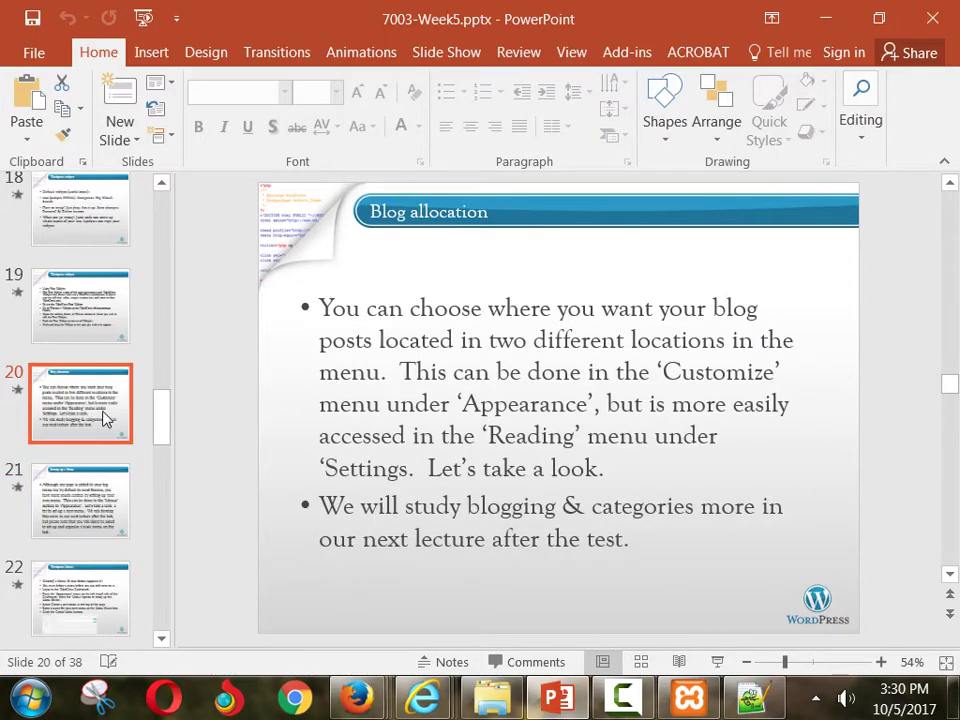
left_click(90, 349)
scroll(96, 375, "up", 2)
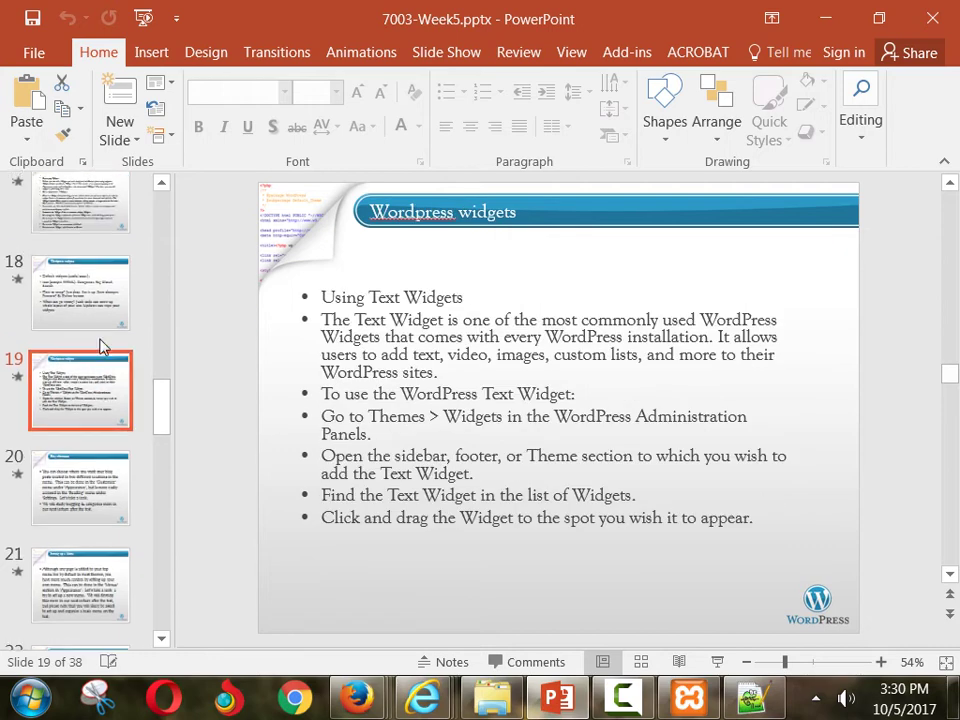
key("Up")
scroll(118, 505, "down", 4)
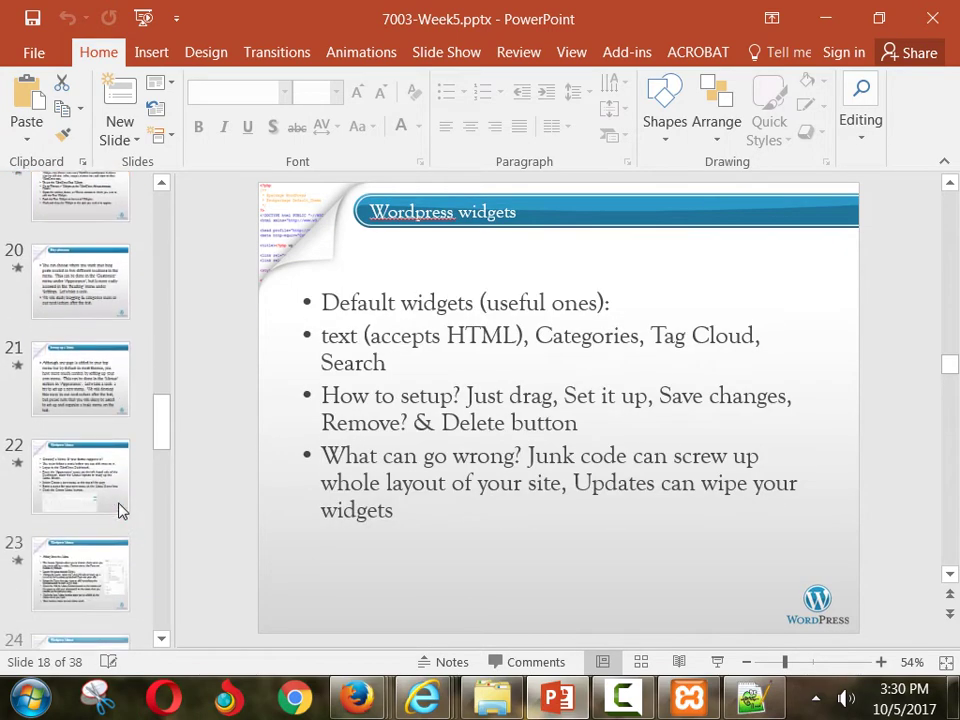
left_click(116, 500)
left_click(114, 561)
scroll(115, 563, "down", 2)
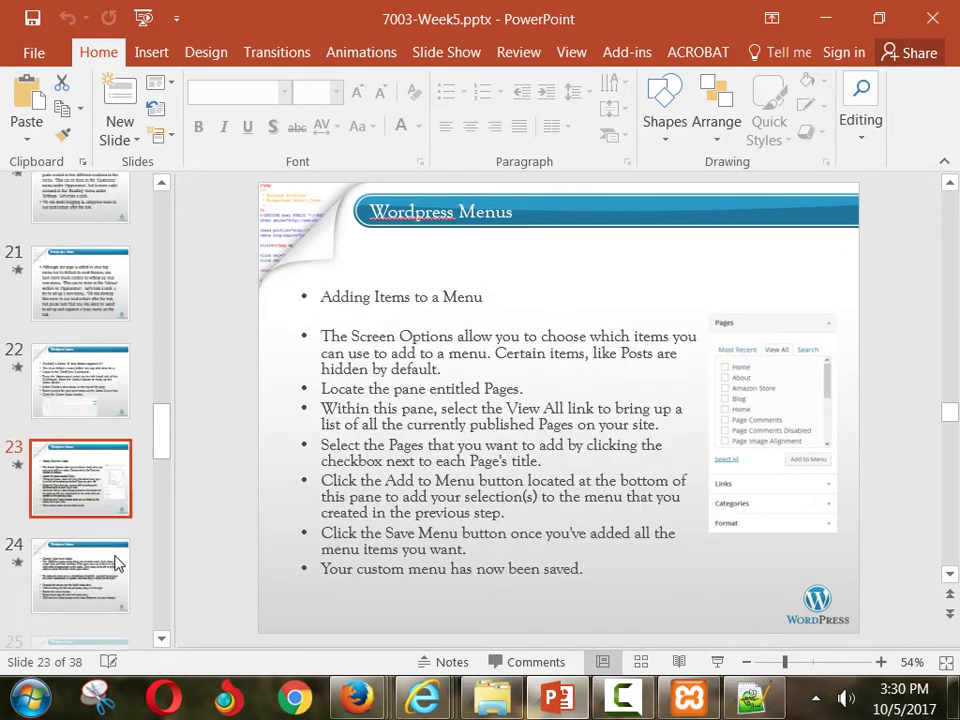
scroll(83, 387, "down", 2)
scroll(90, 380, "up", 3)
left_click(101, 360)
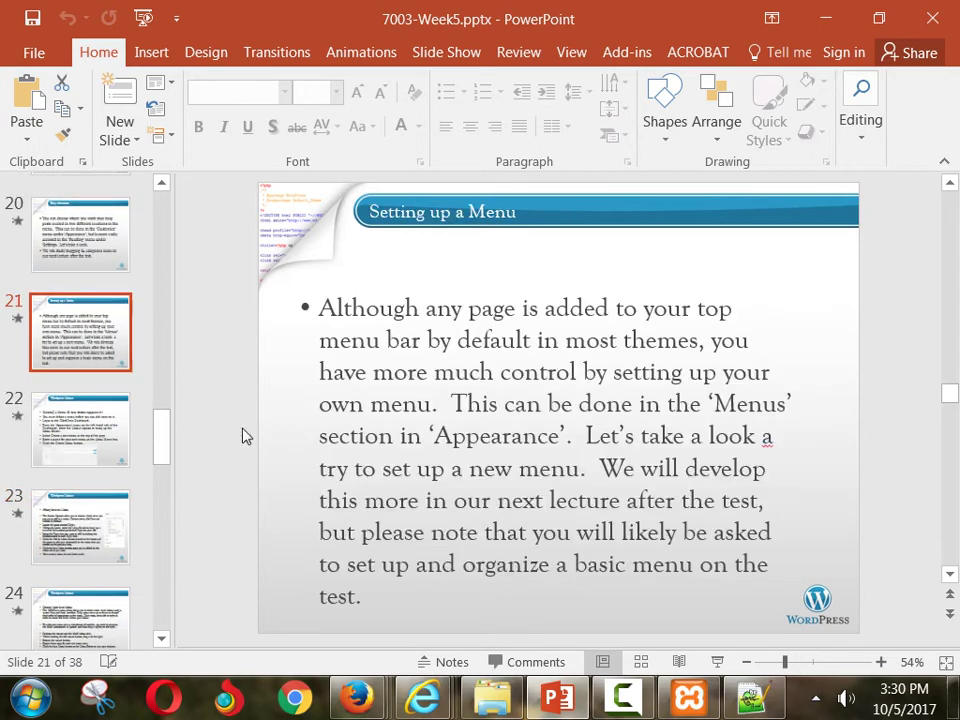
left_click(828, 16)
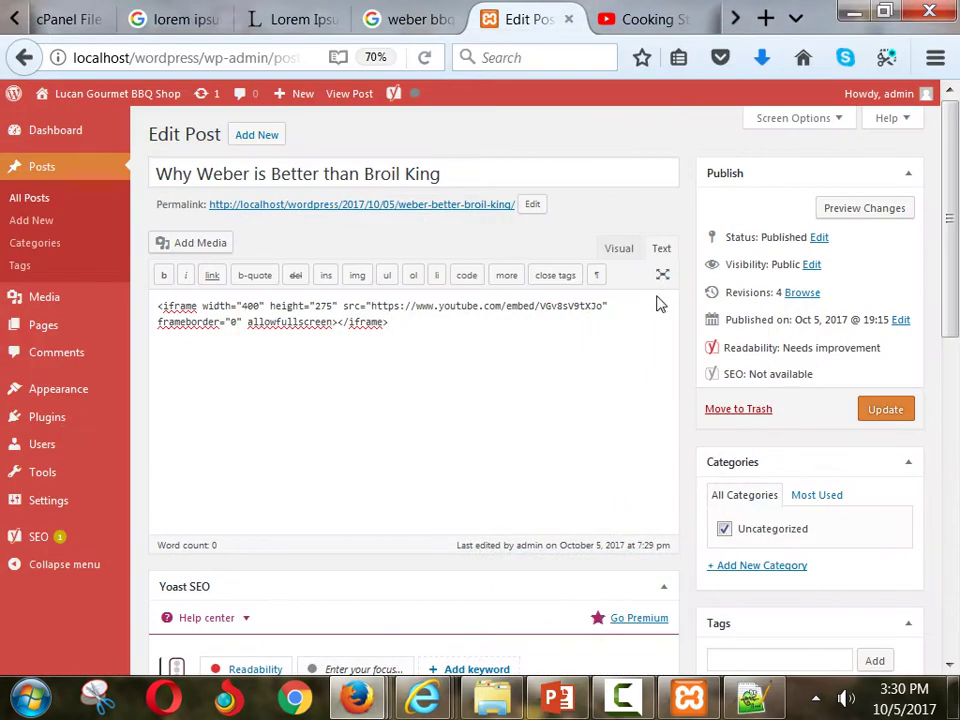
Visit the live site's Recipes page, then its Home page.
mouse_move(101, 401)
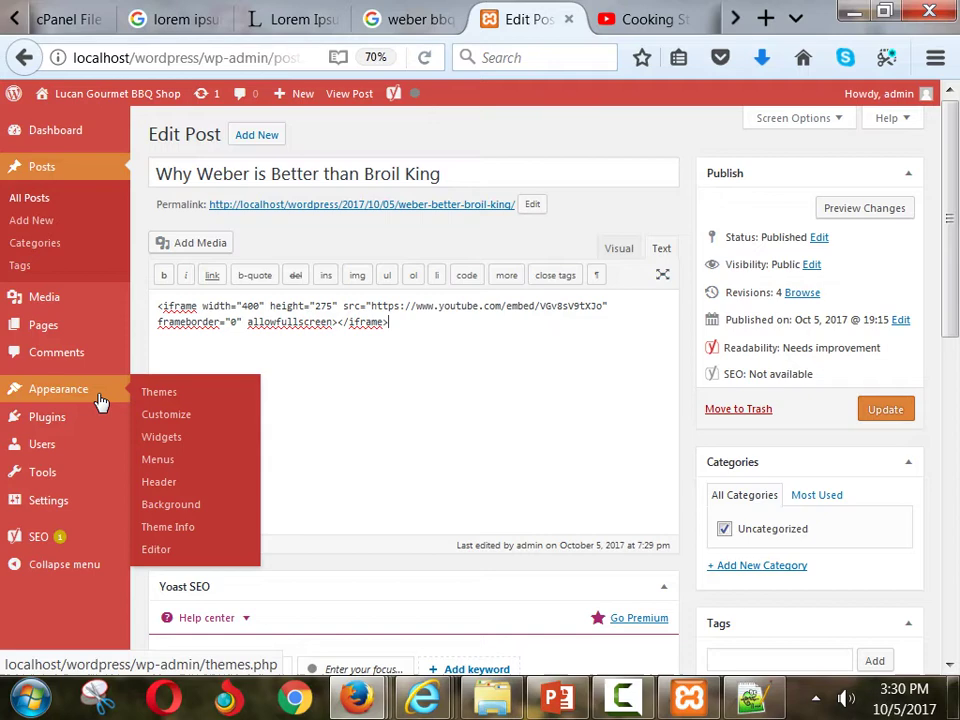
left_click(160, 437)
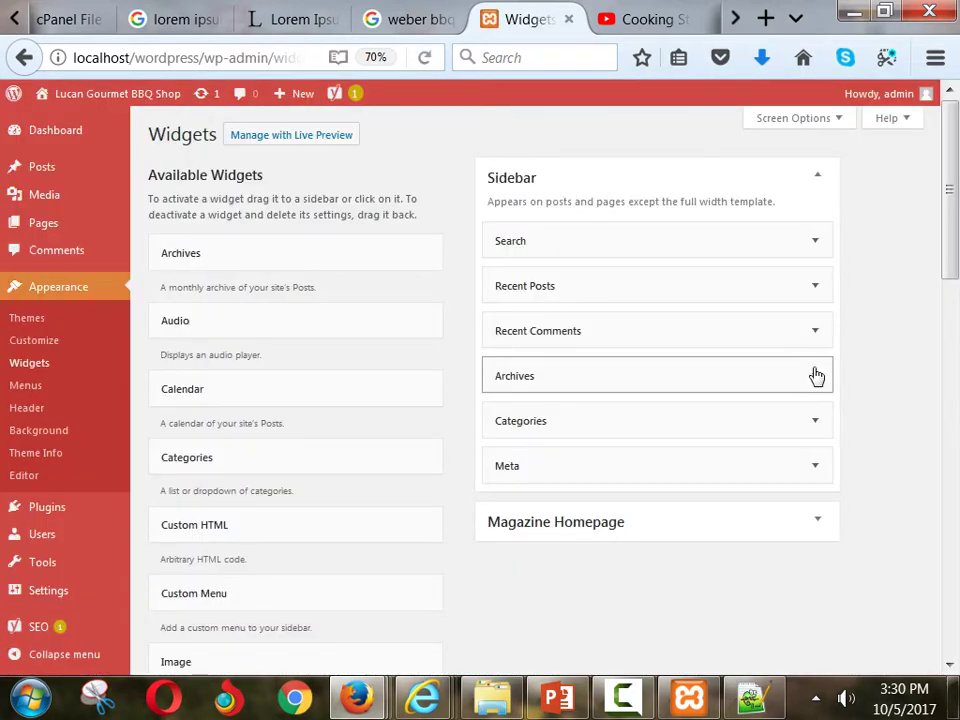
left_click(72, 133)
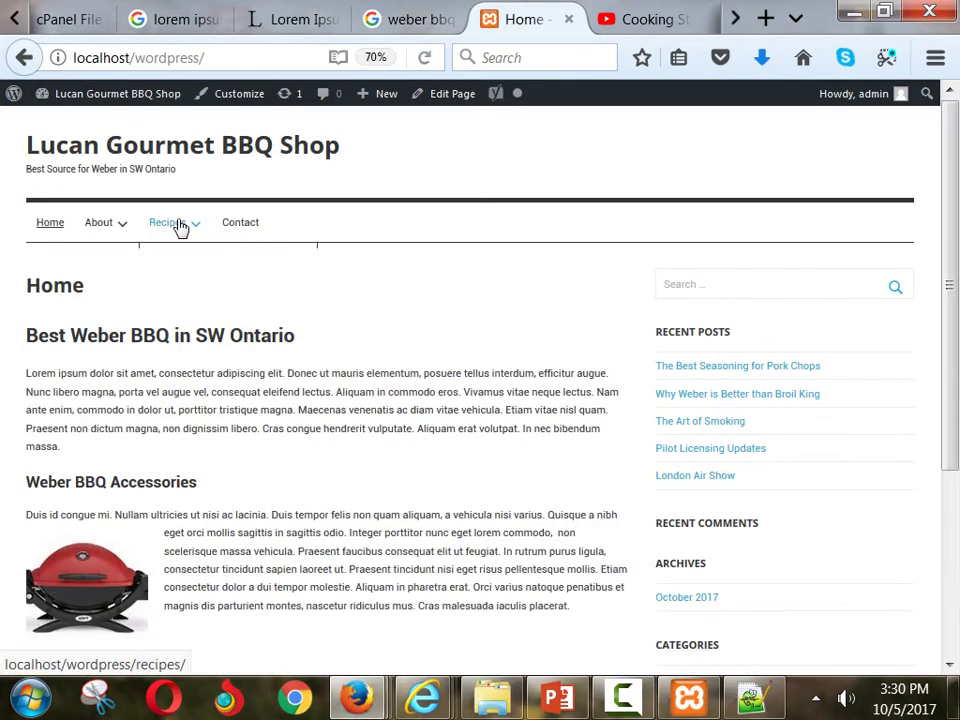
left_click(178, 224)
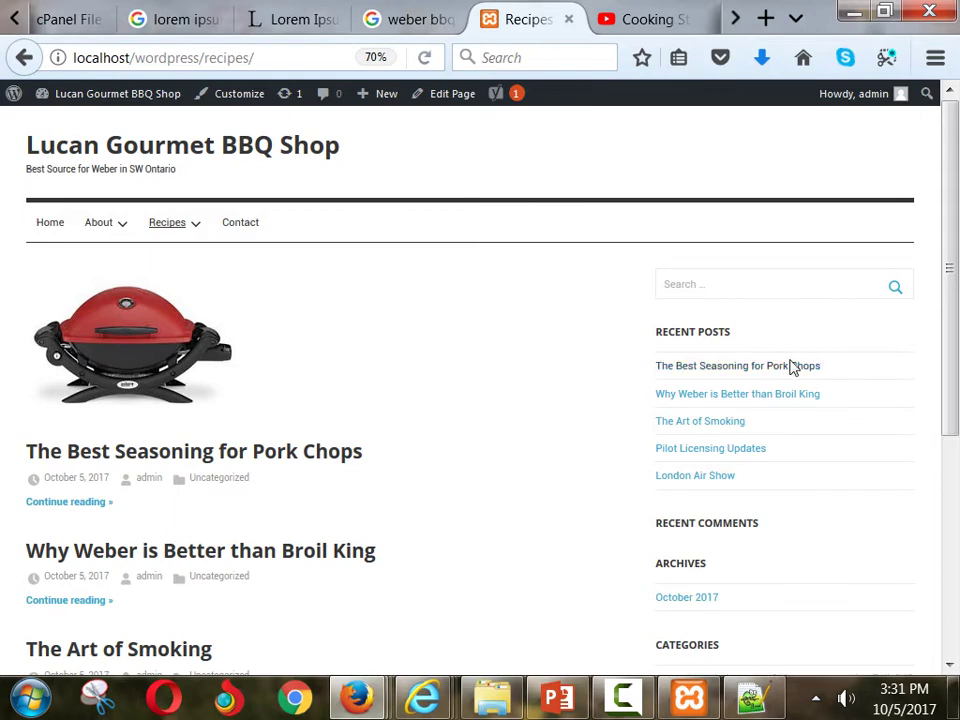
left_click(47, 224)
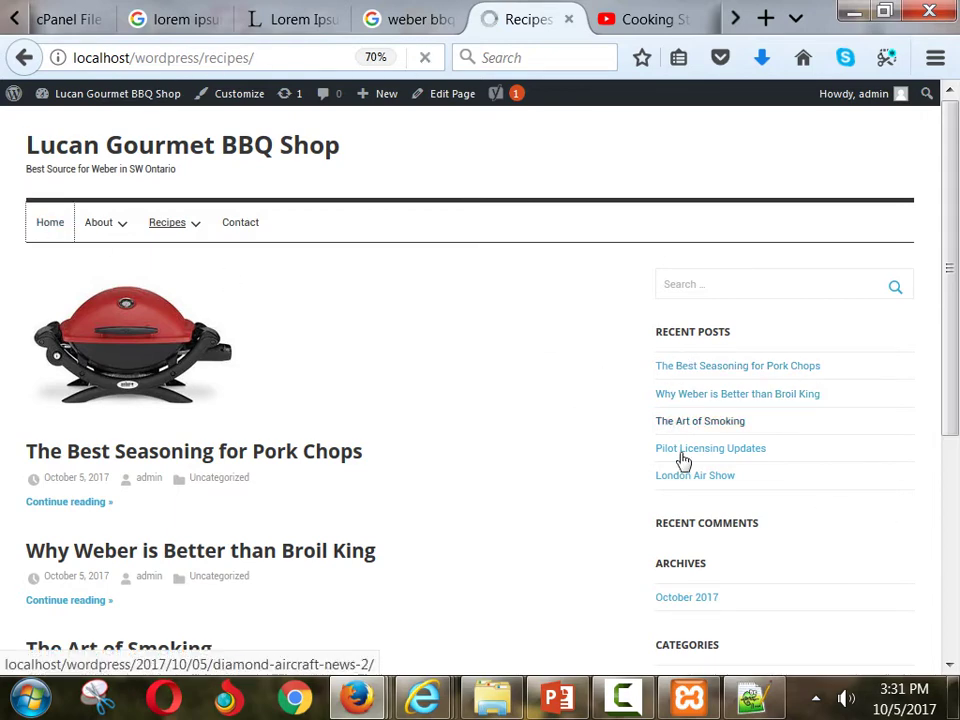
scroll(855, 430, "down", 5)
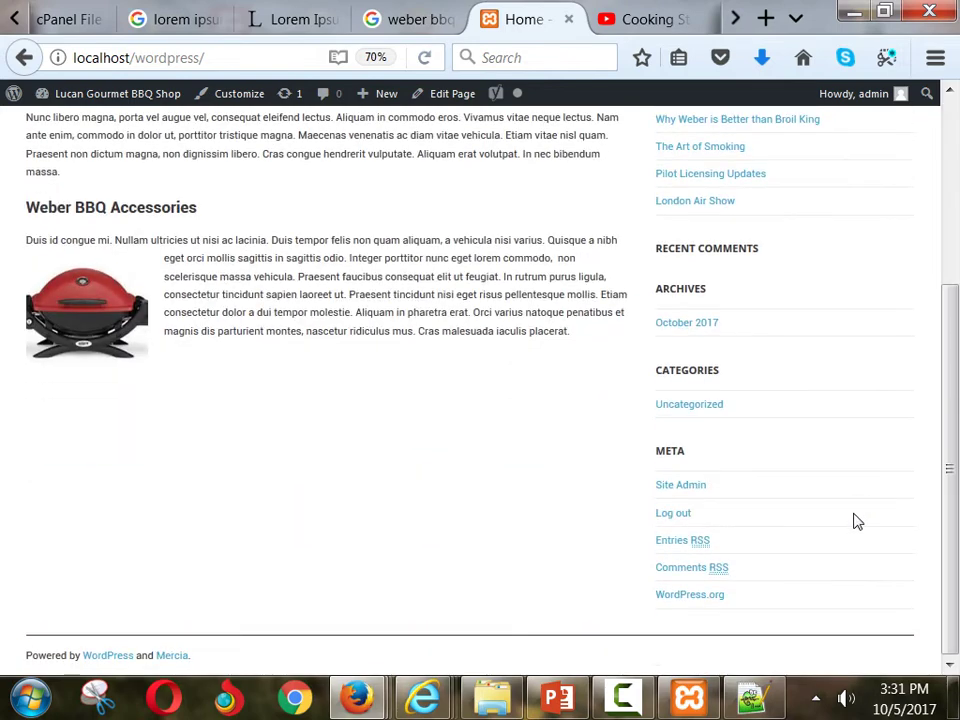
scroll(855, 521, "up", 5)
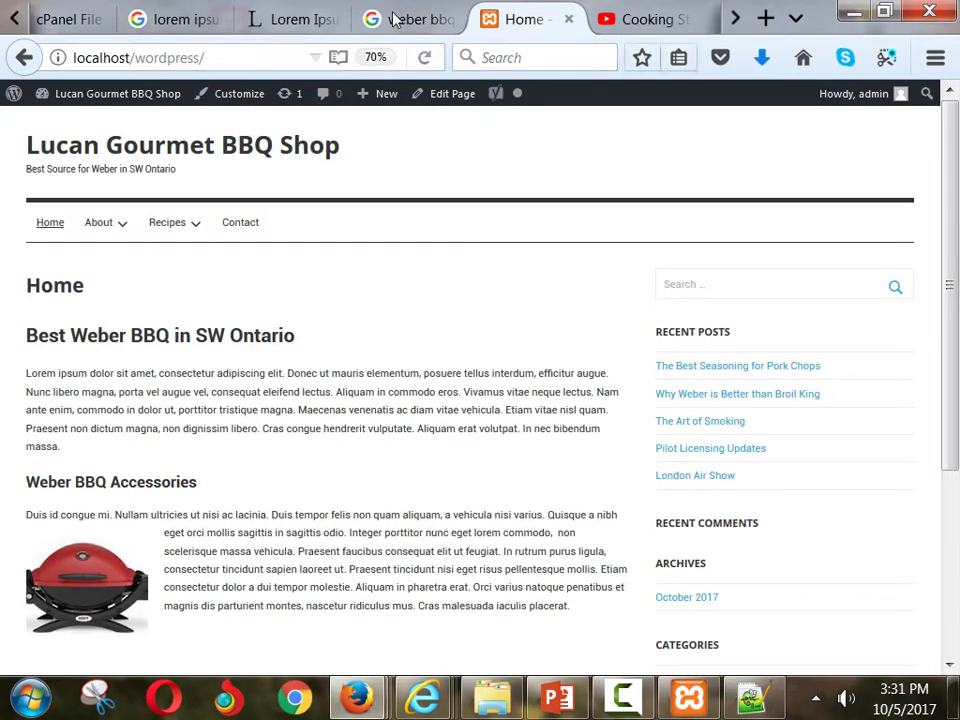
Glance through the other browser tabs and return to the site's admin Dashboard.
left_click(65, 19)
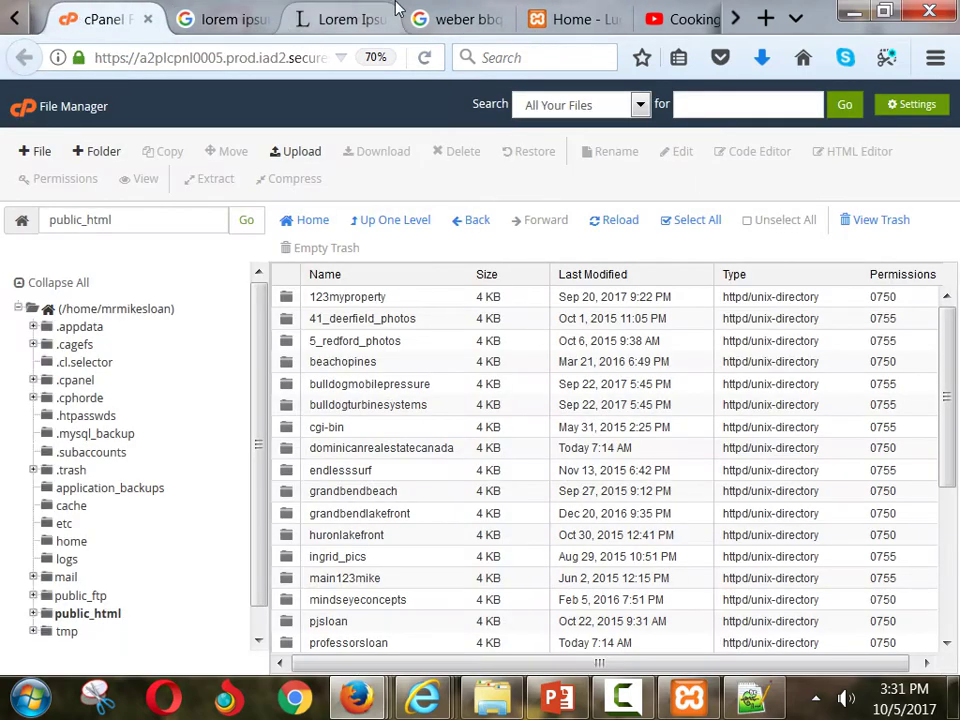
left_click(355, 15)
left_click(455, 18)
left_click(565, 19)
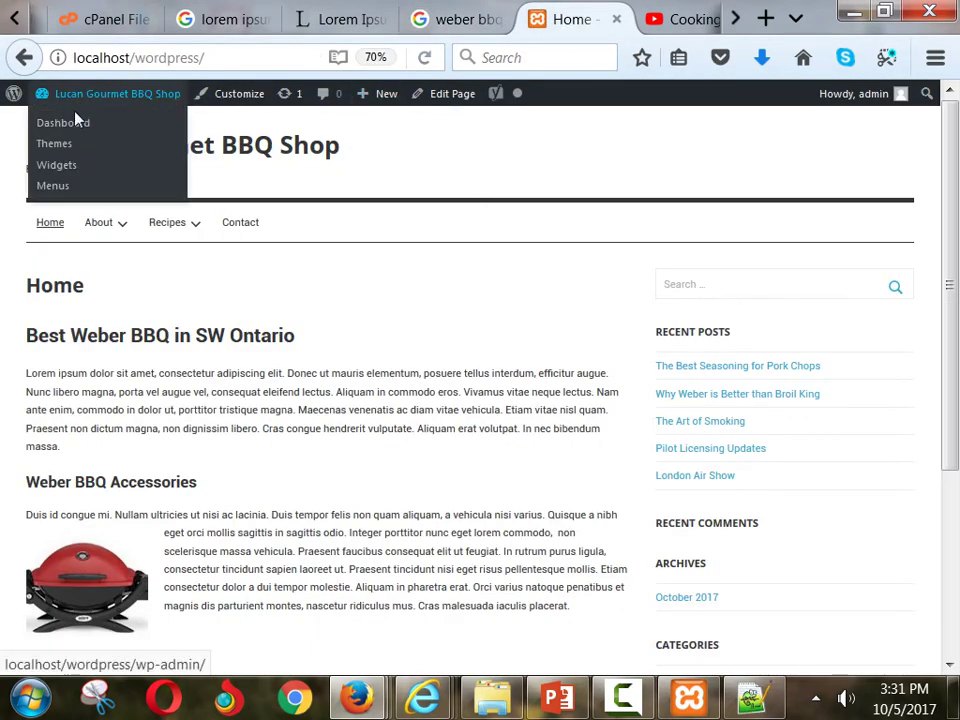
left_click(63, 122)
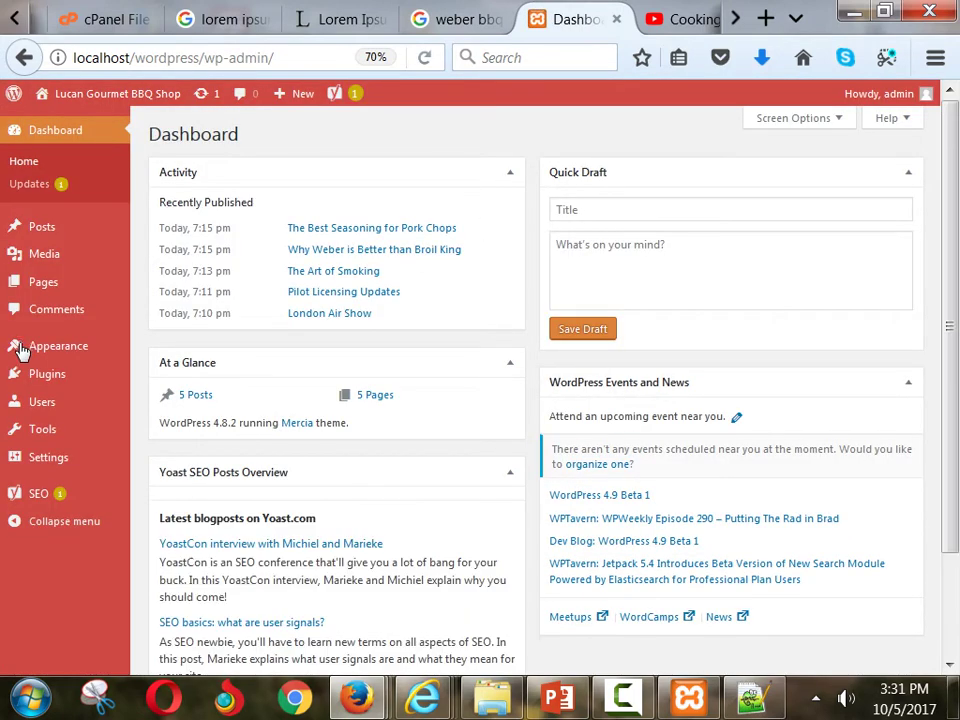
Remove the Meta, Archives and Recent Comments widgets from the Sidebar on the Widgets page.
mouse_move(38, 355)
left_click(161, 395)
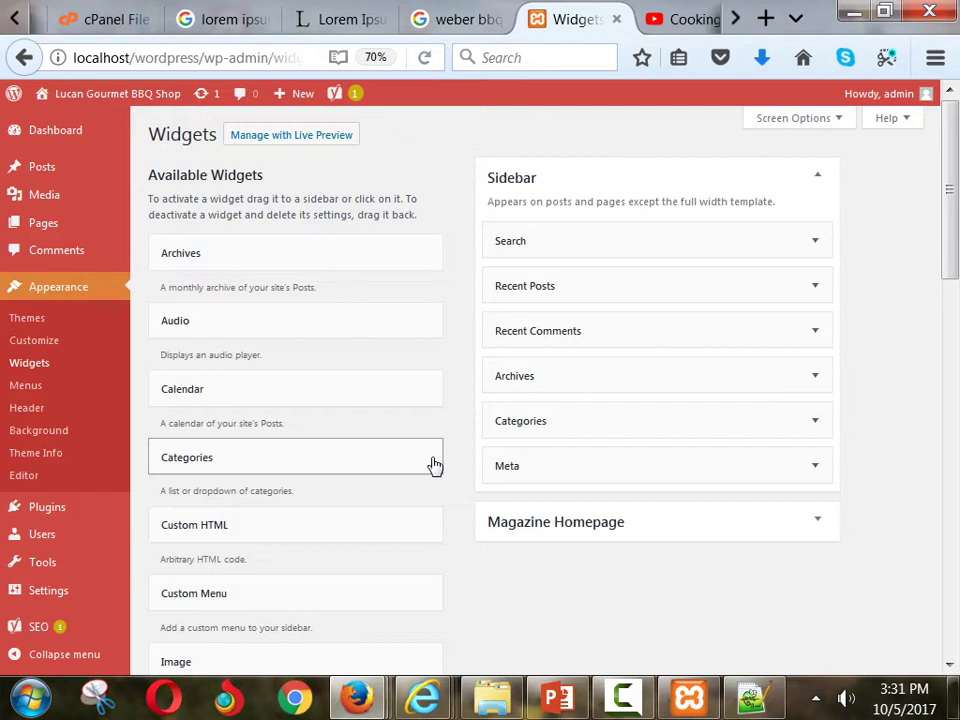
left_click_drag(585, 461, 264, 496)
left_click_drag(591, 375, 356, 432)
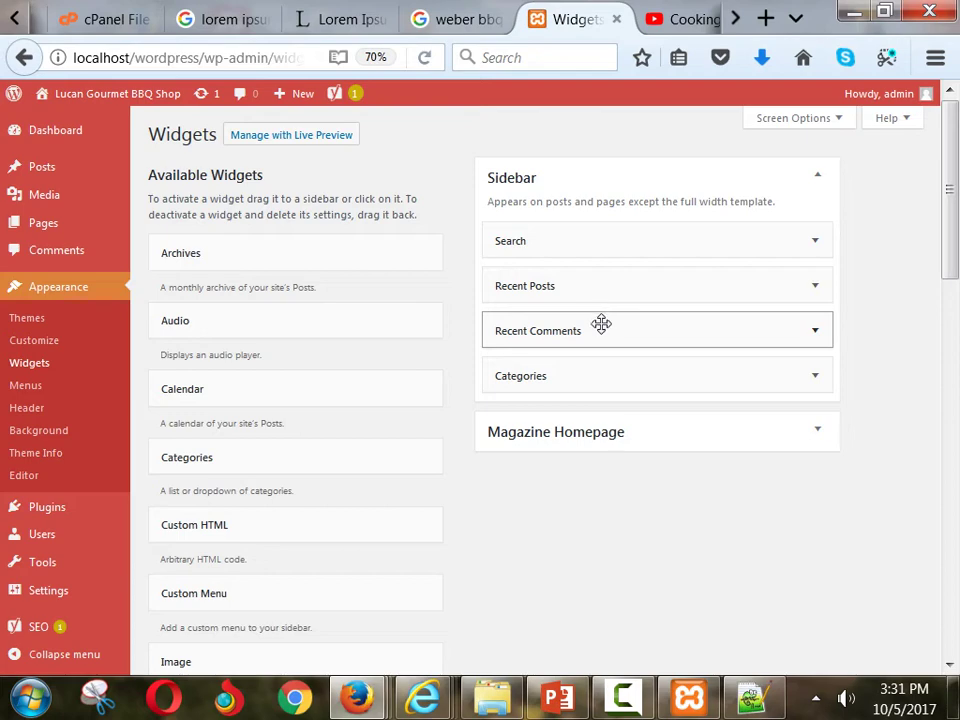
left_click_drag(504, 330, 300, 362)
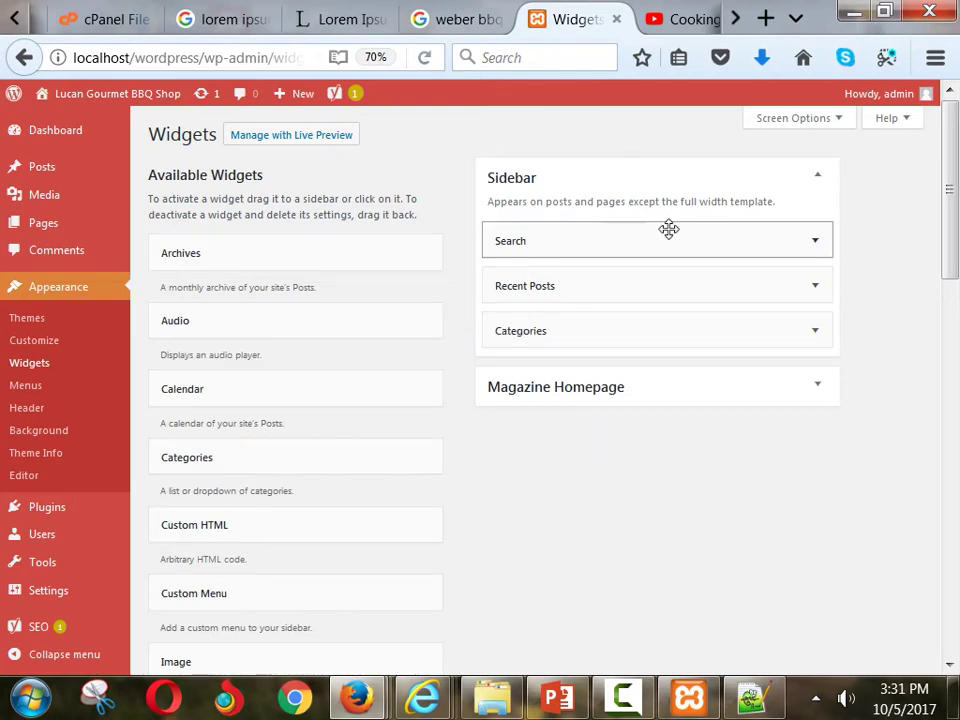
scroll(654, 596, "down", 10)
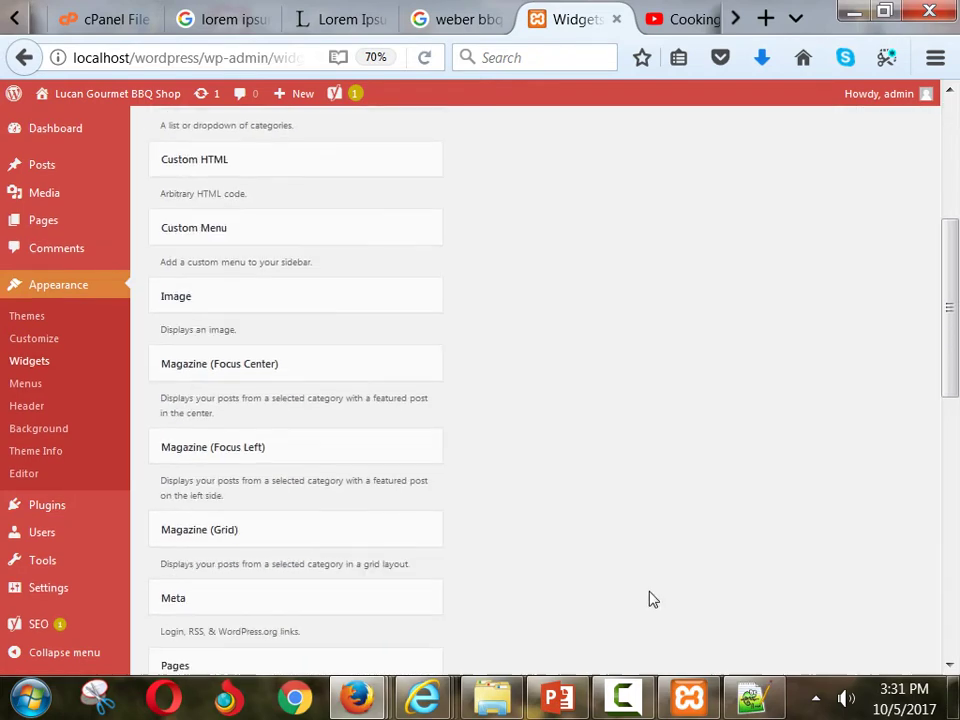
scroll(603, 580, "down", 5)
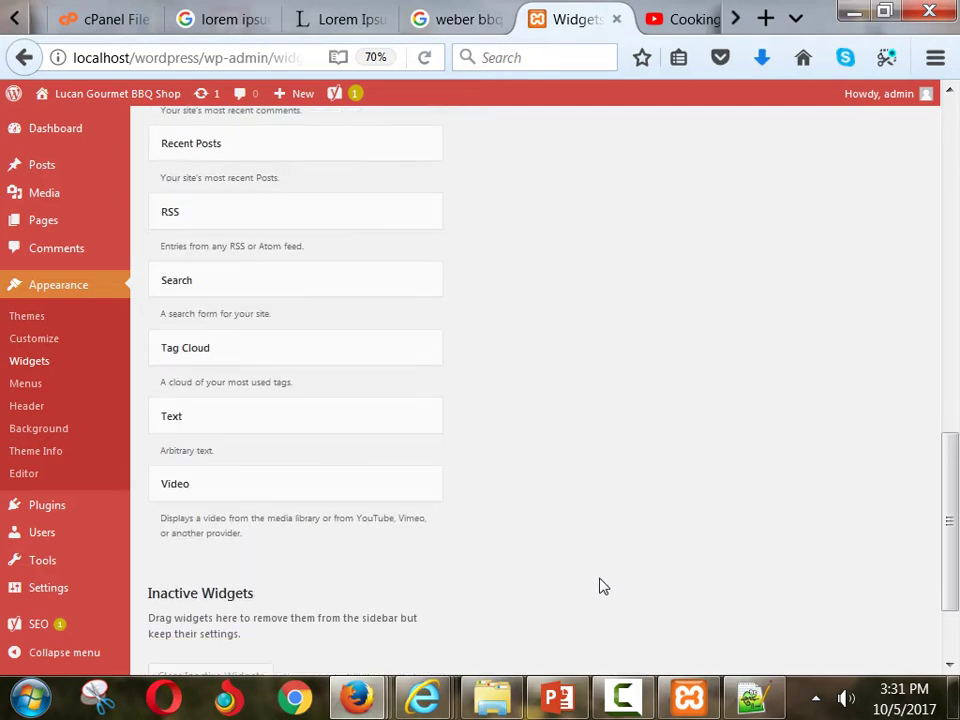
scroll(600, 586, "up", 3)
scroll(560, 592, "down", 2)
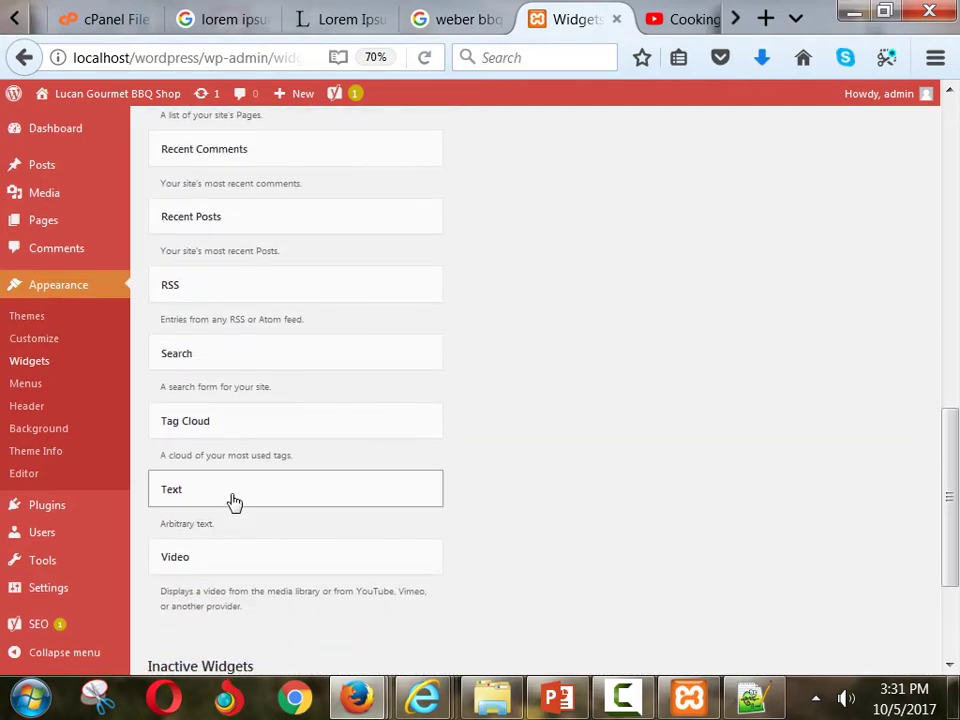
Add a 'Daily News' Text widget atop the Sidebar reading 'Weber BBQ Competition', selected for linking.
left_click_drag(231, 500, 569, 150)
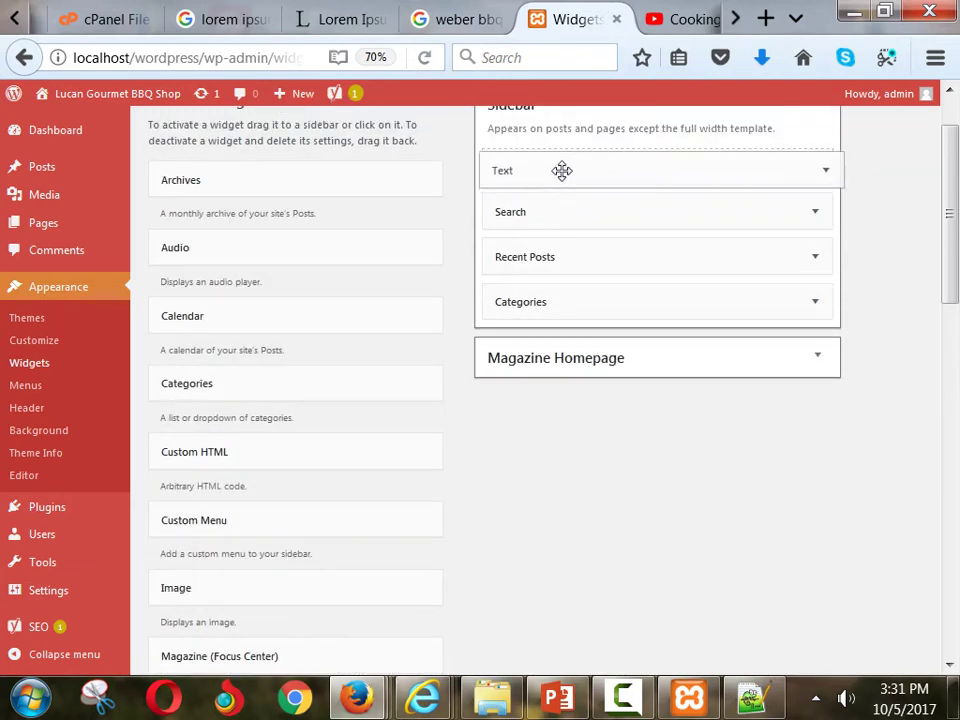
left_click(615, 231)
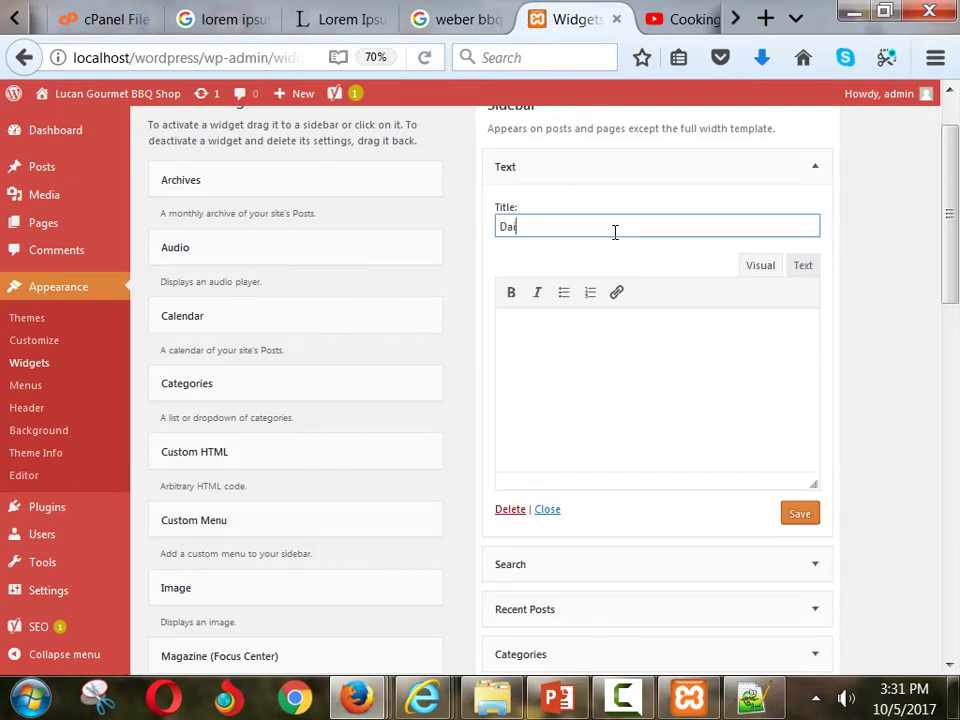
left_click(591, 339)
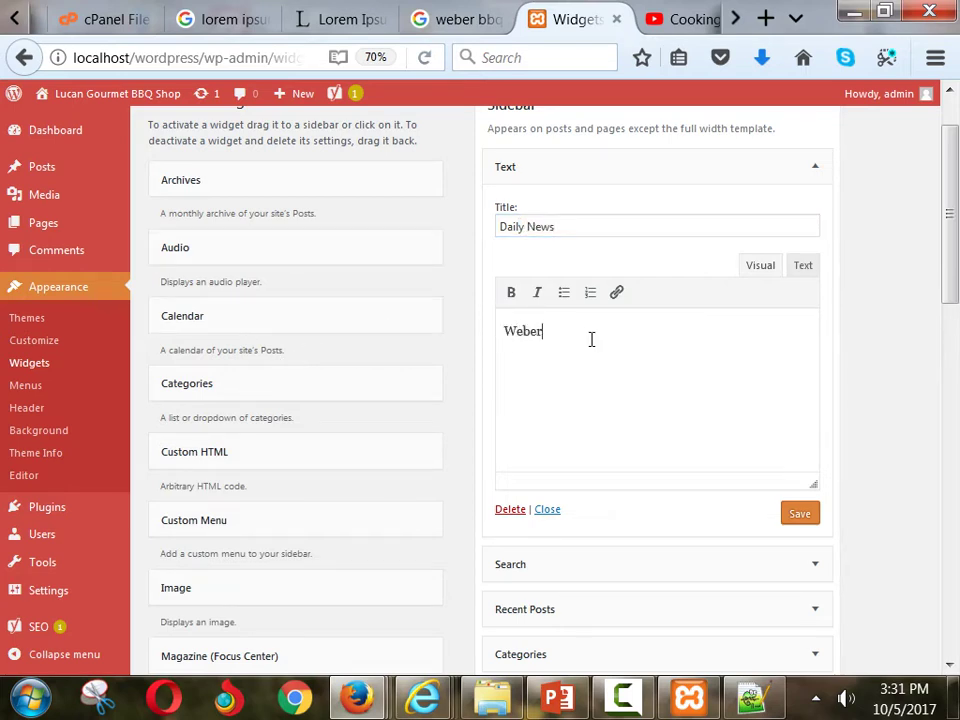
type("Weber BBQ Competition")
key("ctrl+a")
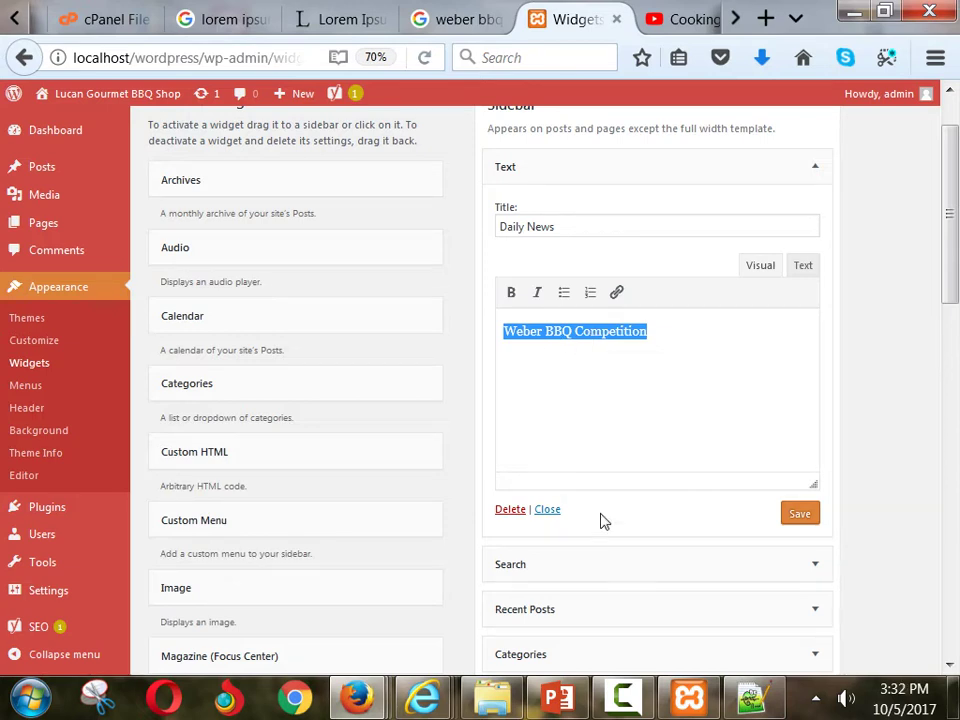
left_click(616, 294)
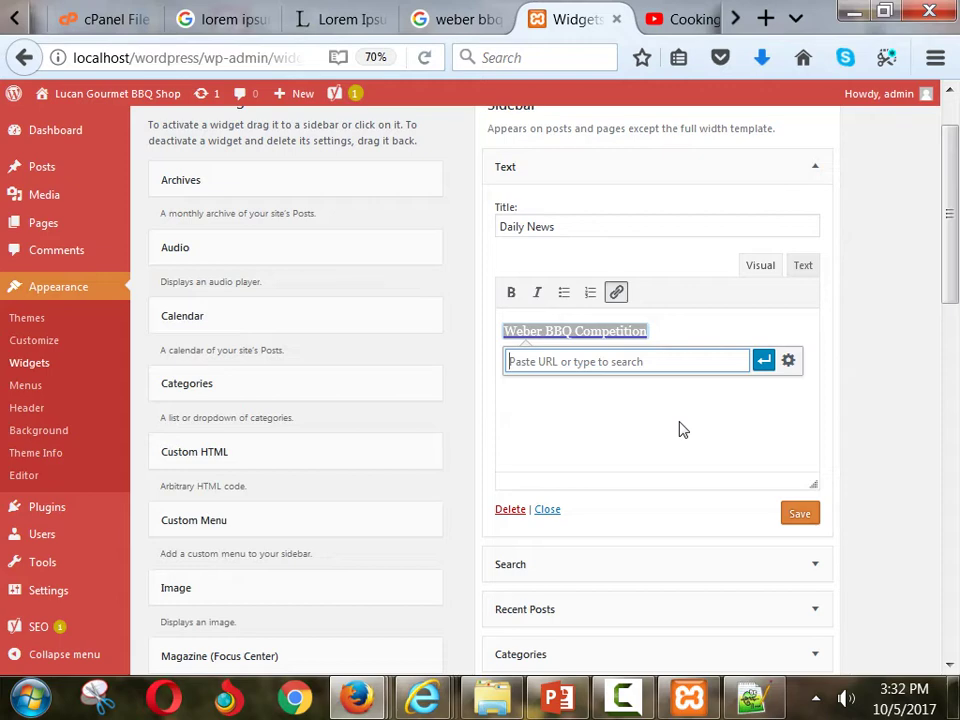
Load weberbbq.com in a new browser tab, reaching the Weber Canada site.
left_click(765, 18)
type("we")
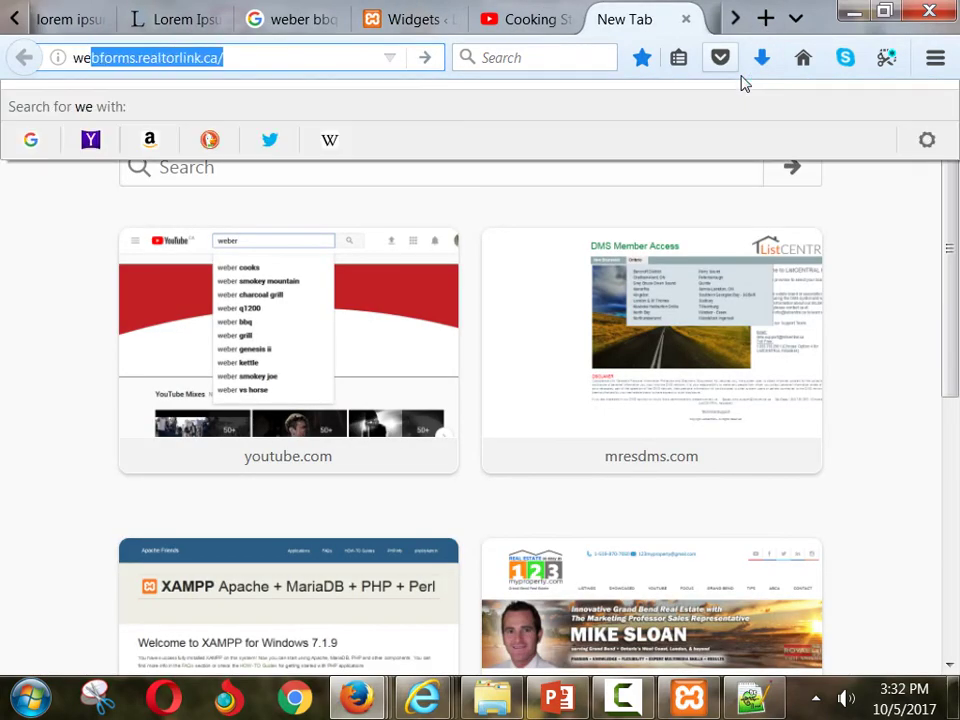
type("ber")
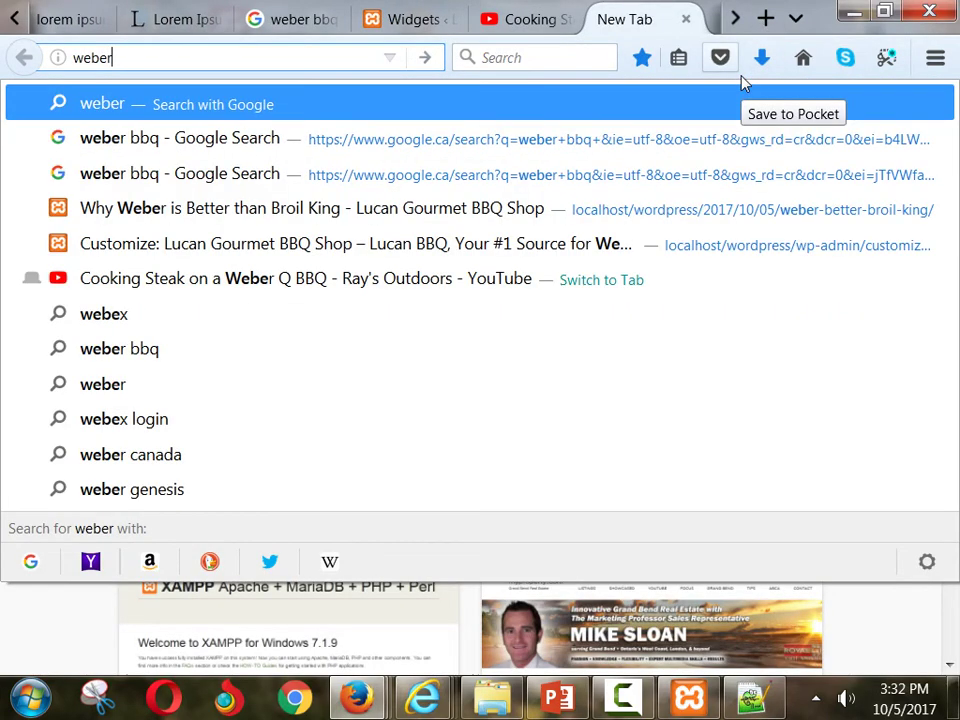
type("bbq.com")
key("Return")
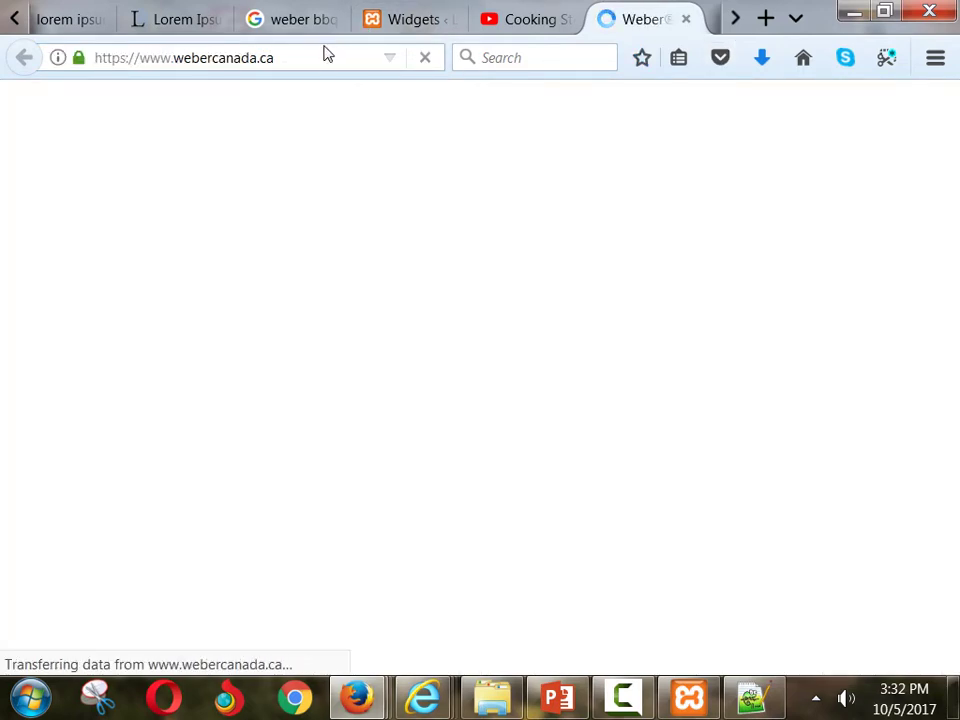
Paste the webercanada.ca address as the Daily News widget's Weber BBQ Competition link.
left_click(321, 54)
key("ctrl+c")
key("BackSpace")
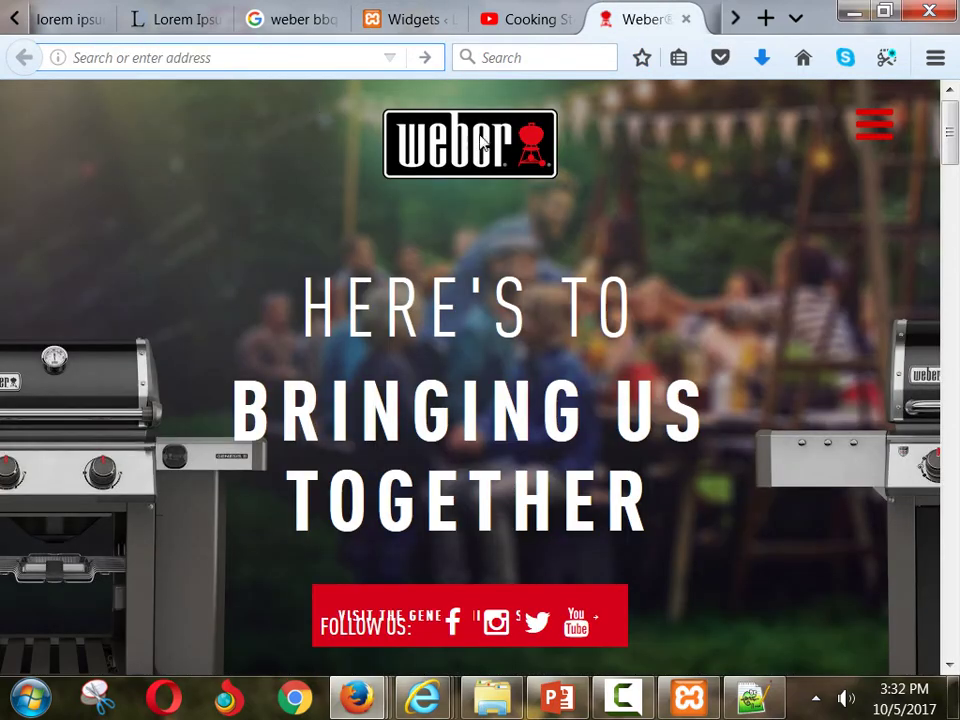
left_click(430, 20)
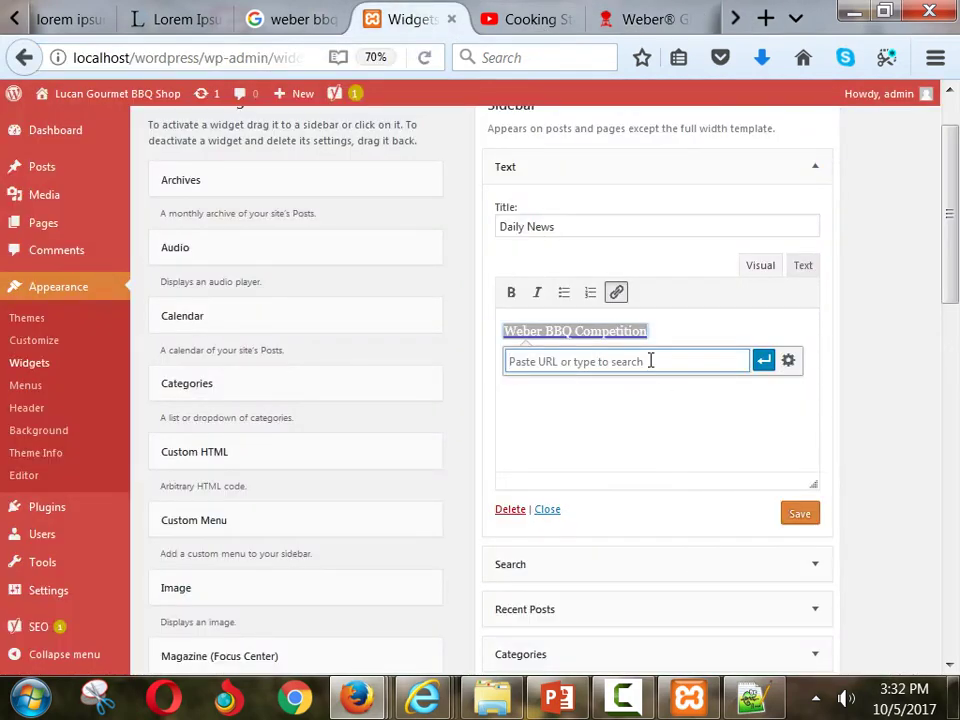
key("ctrl+v")
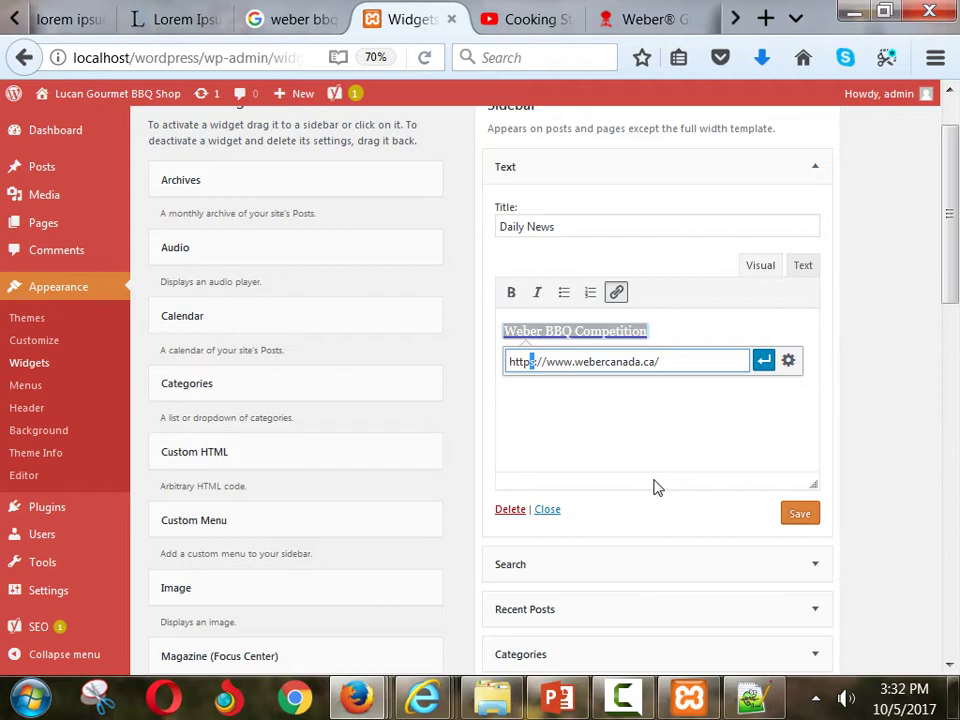
Check the site's connection info and load the pasted widgets page address in the Weber tab.
left_click(58, 58)
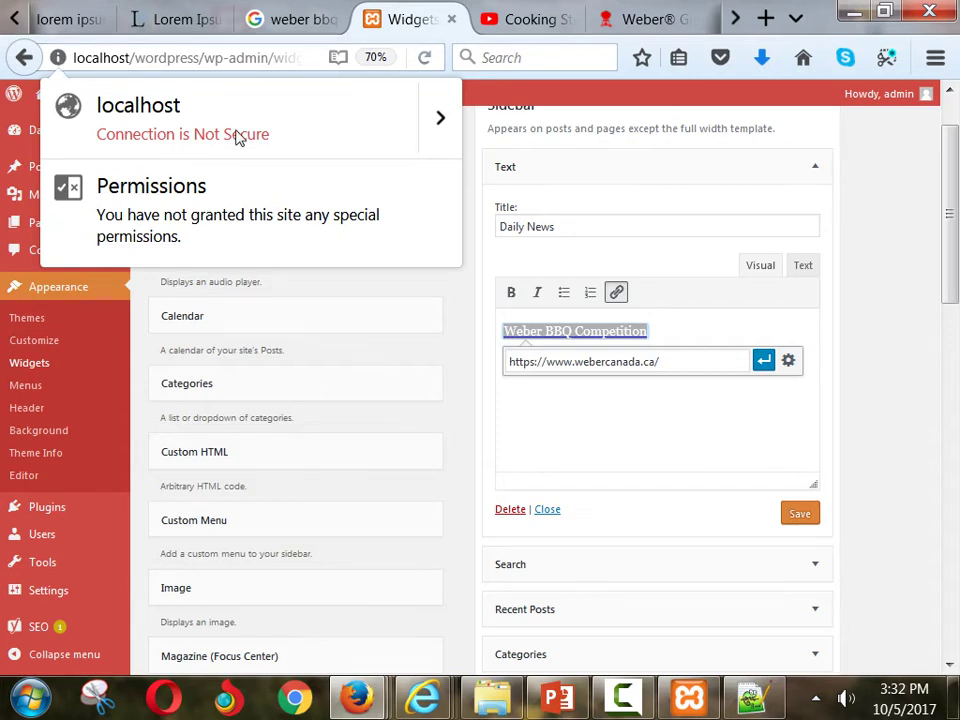
left_click(640, 19)
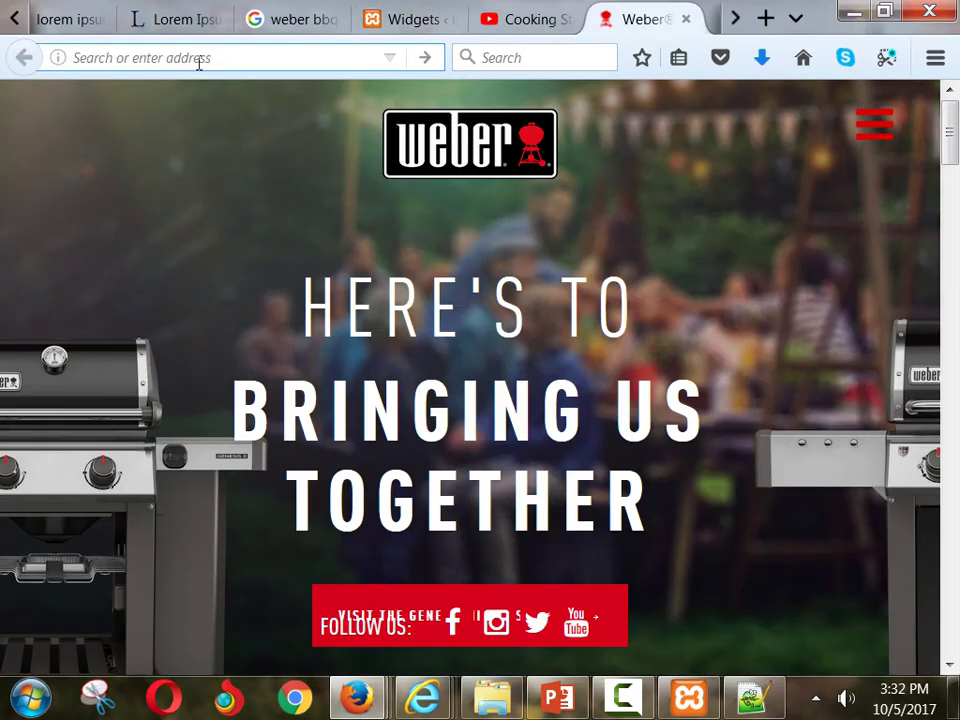
left_click(256, 62)
type("localhost/wordpress/wp-admin/widgets.php")
key("Return")
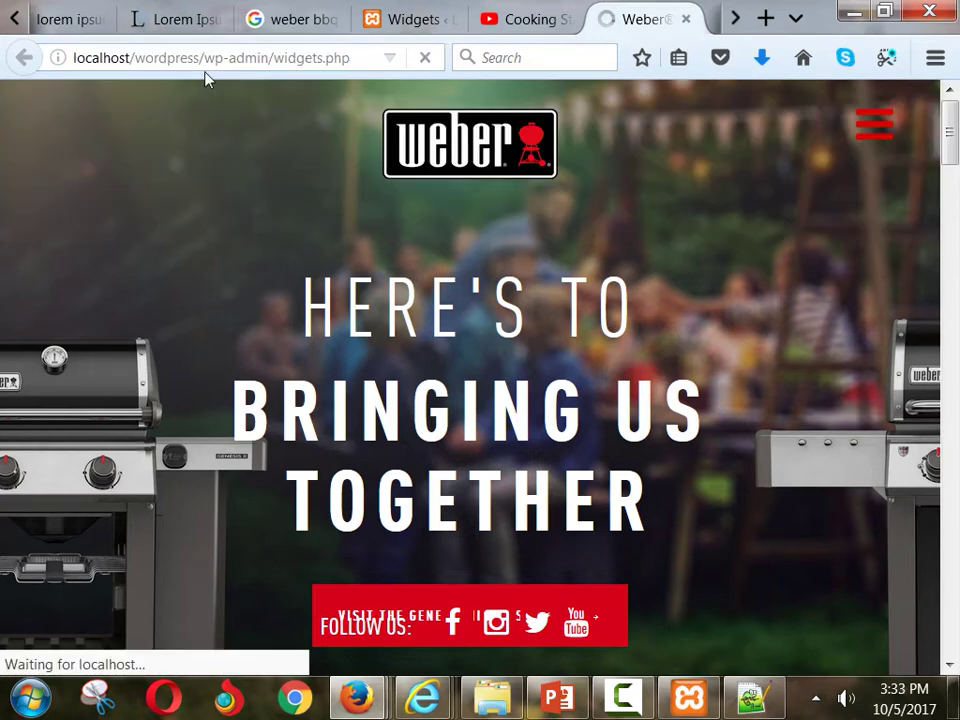
Replace the address with the Weber Canada site, check its security details and select its address.
left_click(161, 57)
type("webforms.realtorlink.ca/")
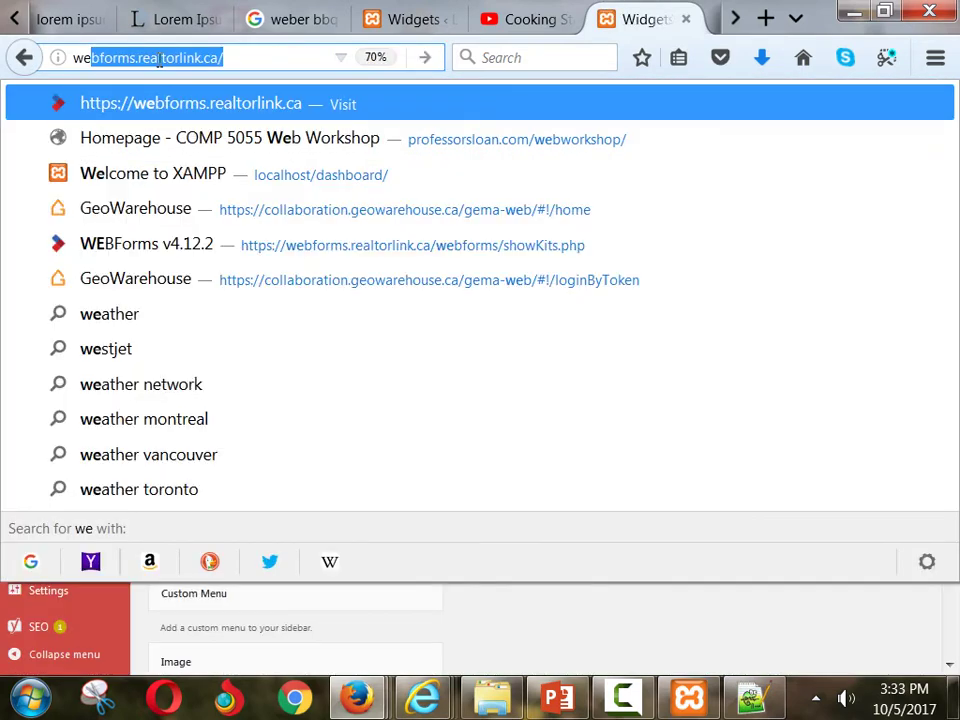
key("End")
key("ctrl+shift+Left")
key("ctrl+shift+Left")
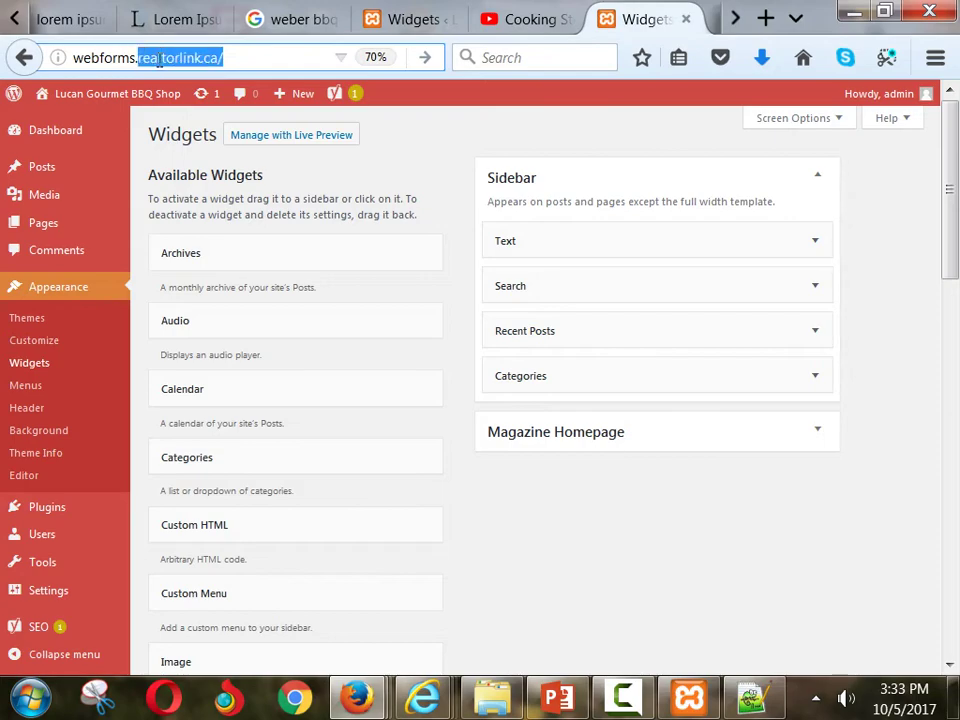
key("ctrl+a")
type("weber")
key("Return")
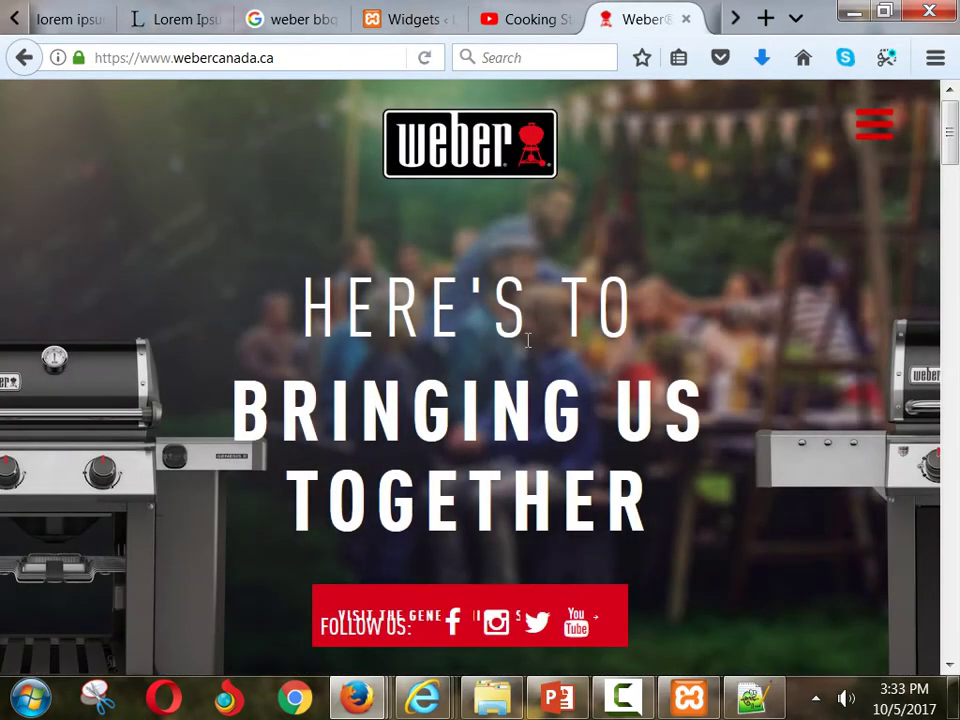
left_click(60, 58)
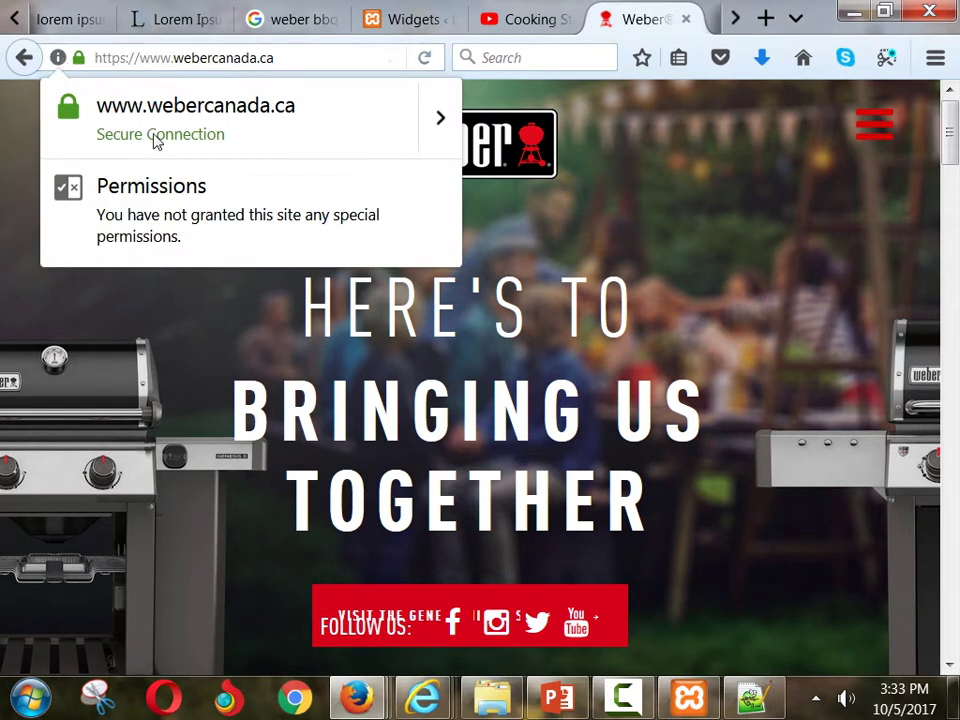
left_click(377, 55)
key("ctrl+c")
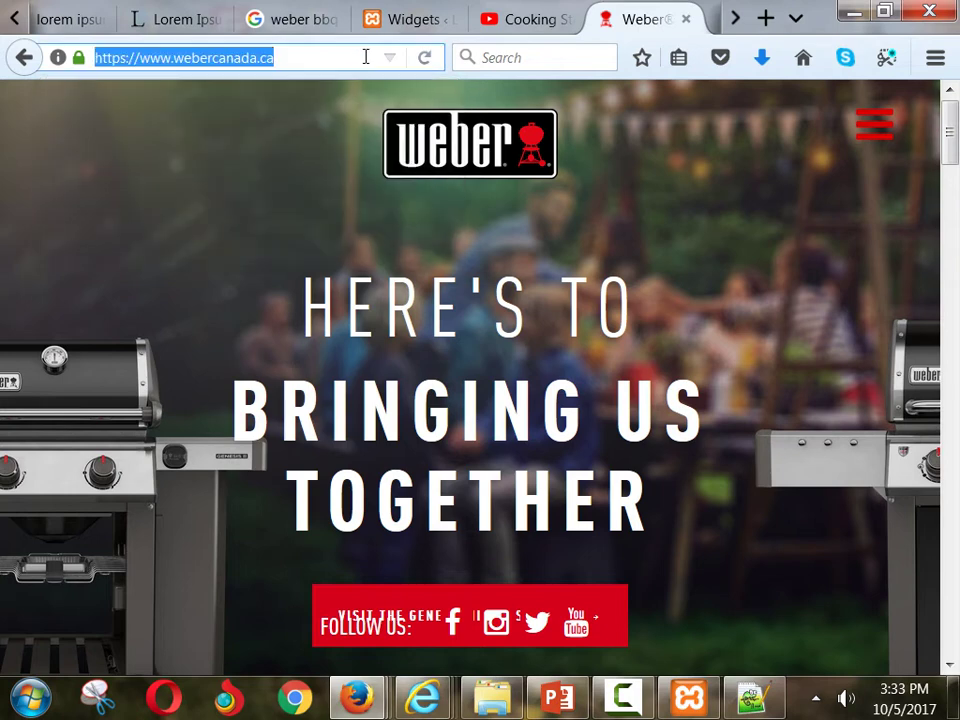
left_click(862, 128)
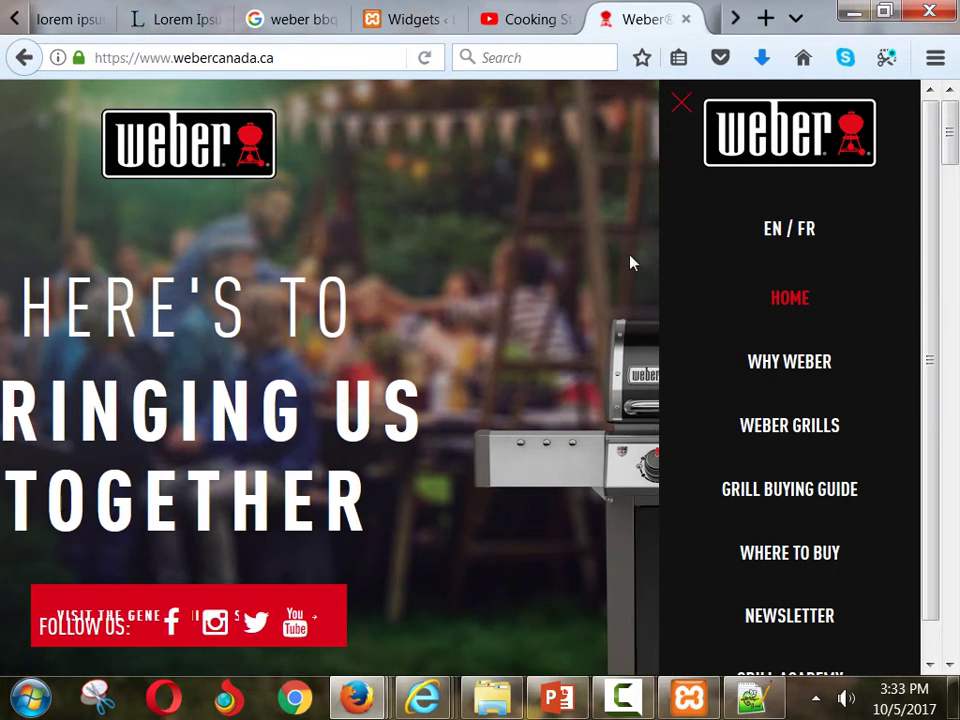
Close the YouTube embed code dialog, dismiss the widget's link box, and save the Daily News widget.
left_click(515, 22)
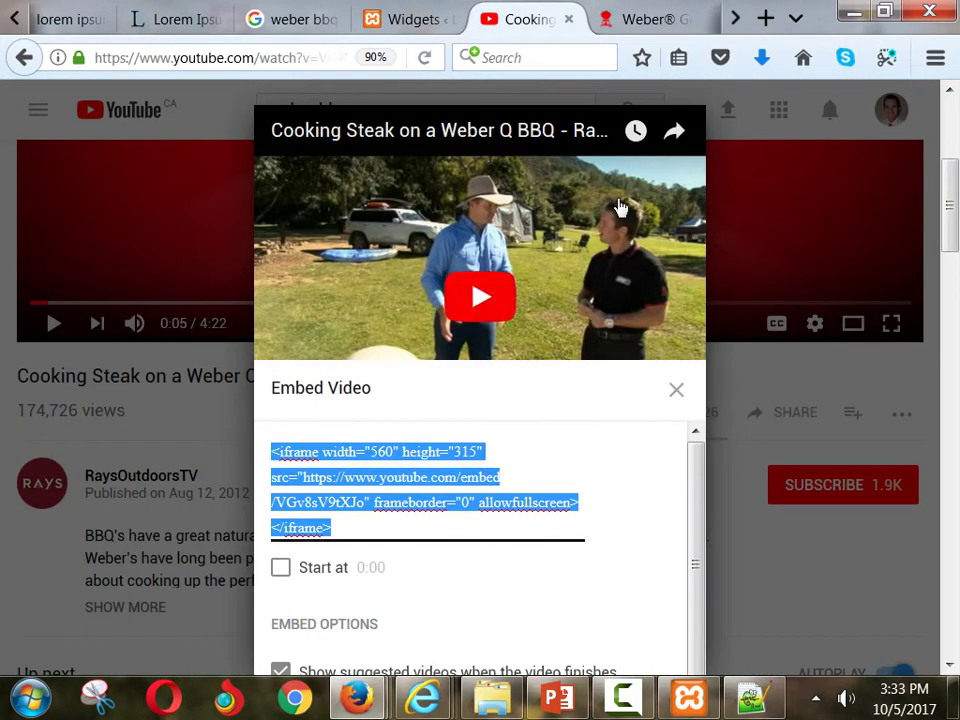
left_click(677, 391)
scroll(626, 408, "up", 3)
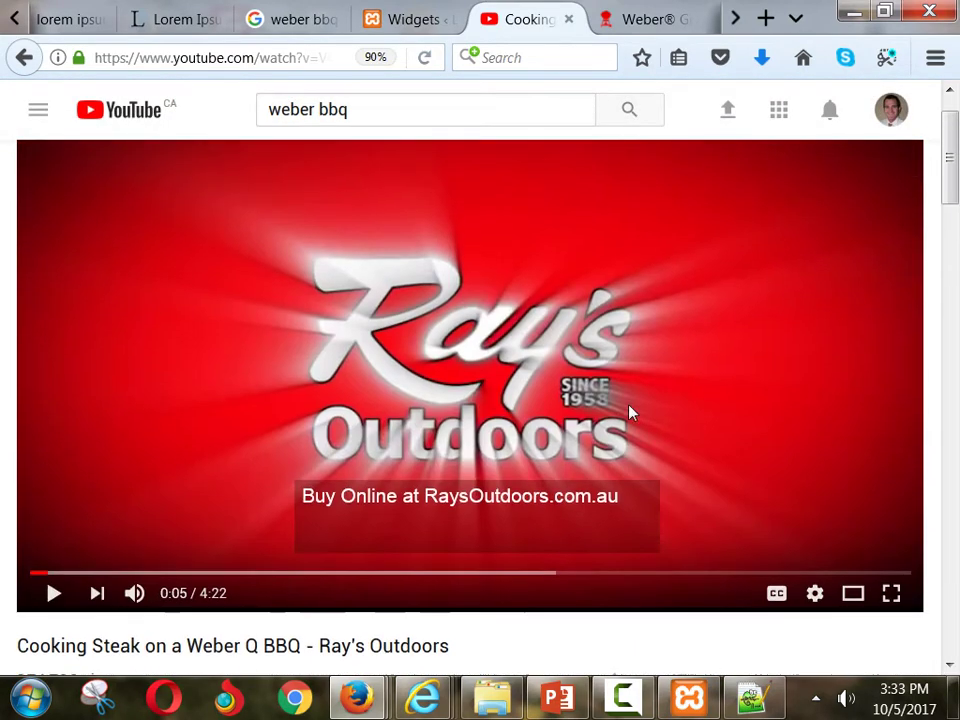
left_click(416, 21)
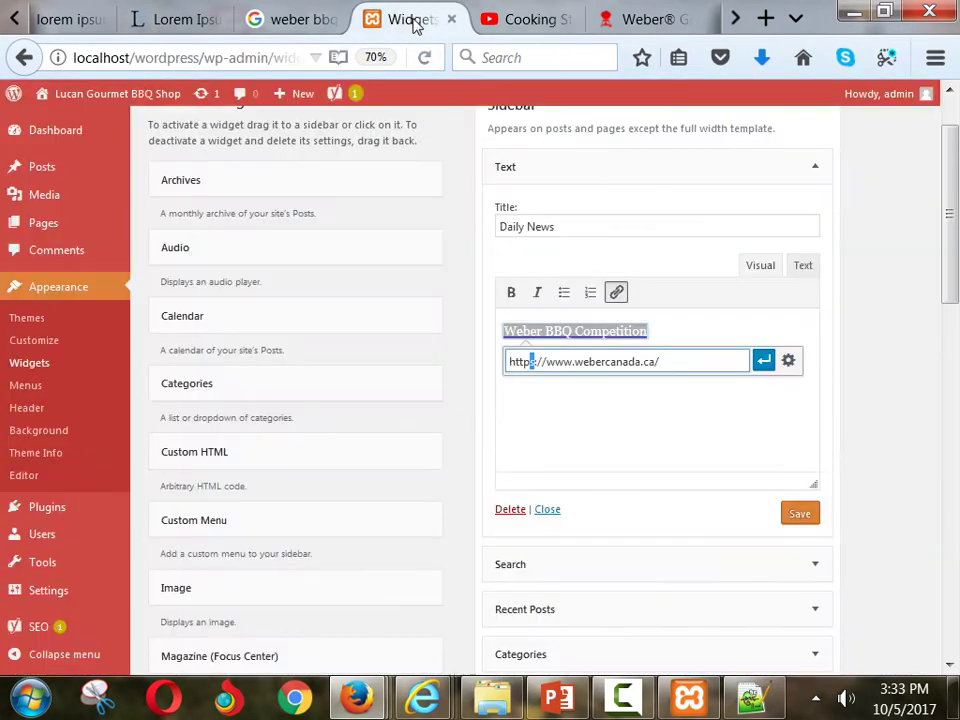
left_click(709, 418)
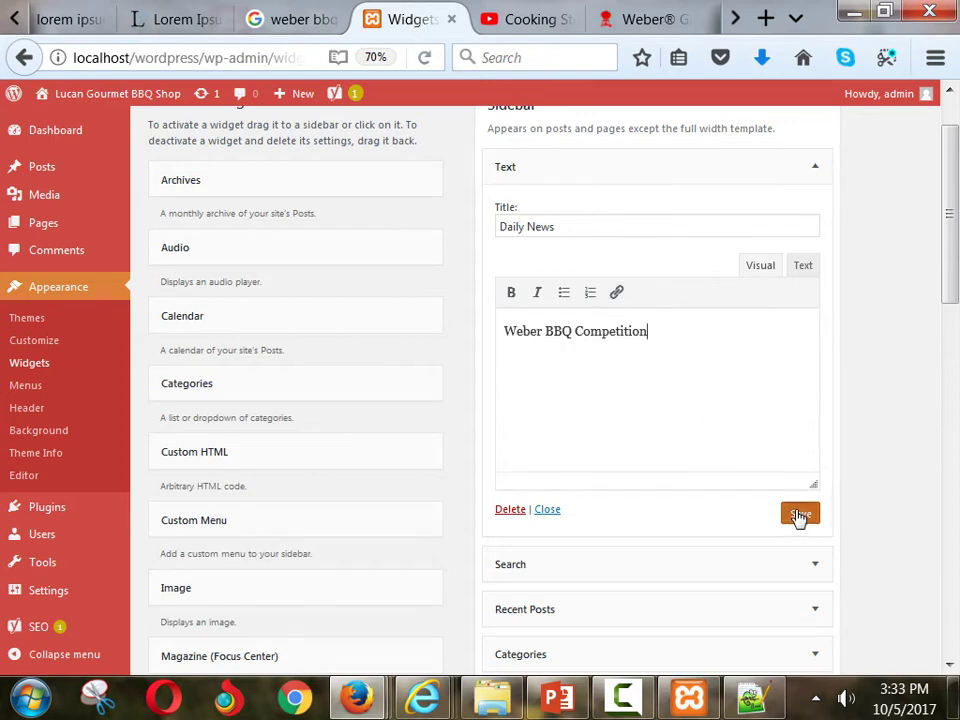
left_click(799, 514)
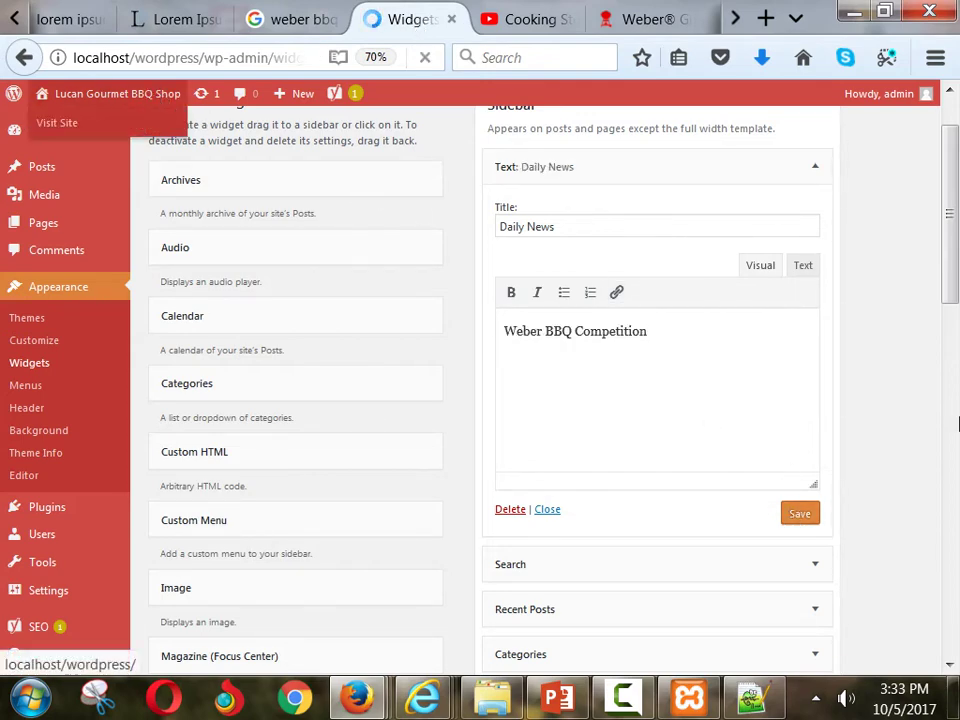
View the Home page, confirm Weber appears in the sidebar, then return to the Widgets screen.
left_click(150, 94)
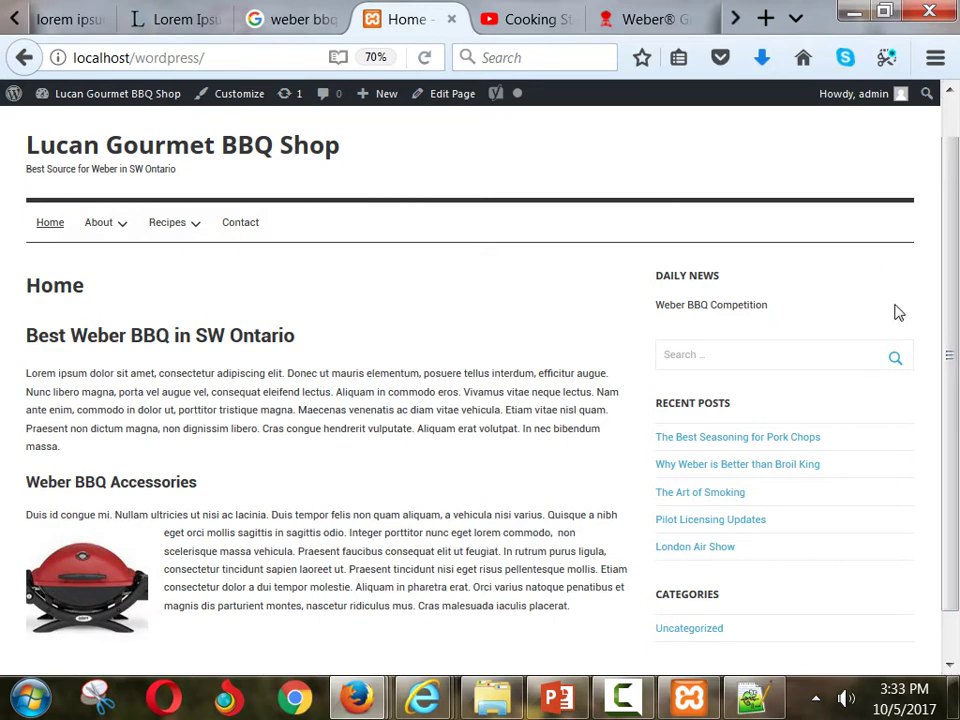
scroll(896, 313, "down", 1)
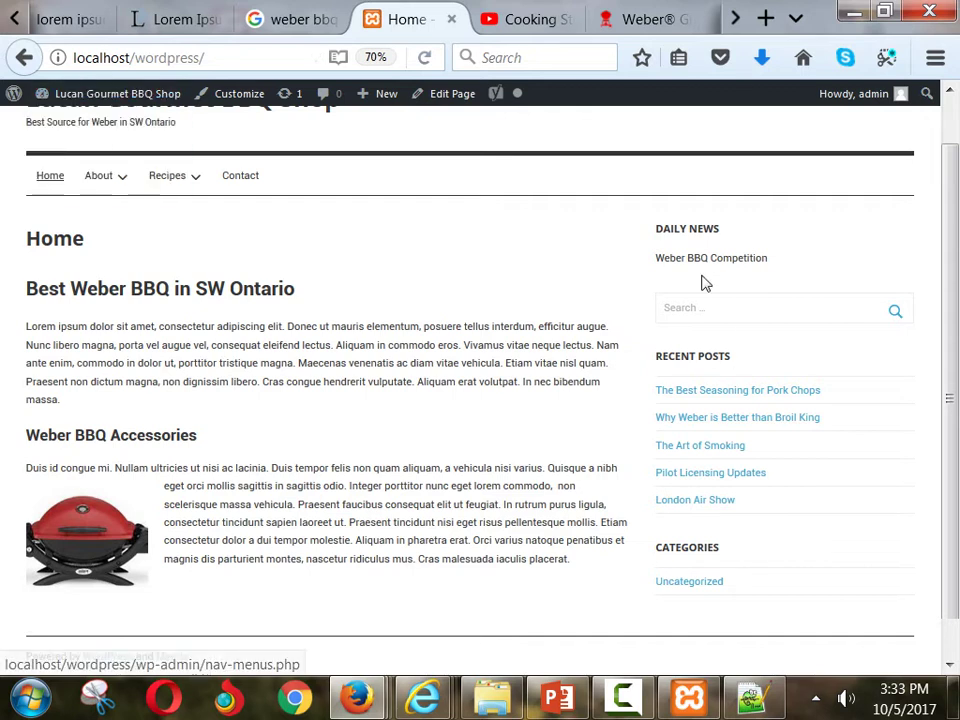
double_click(678, 257)
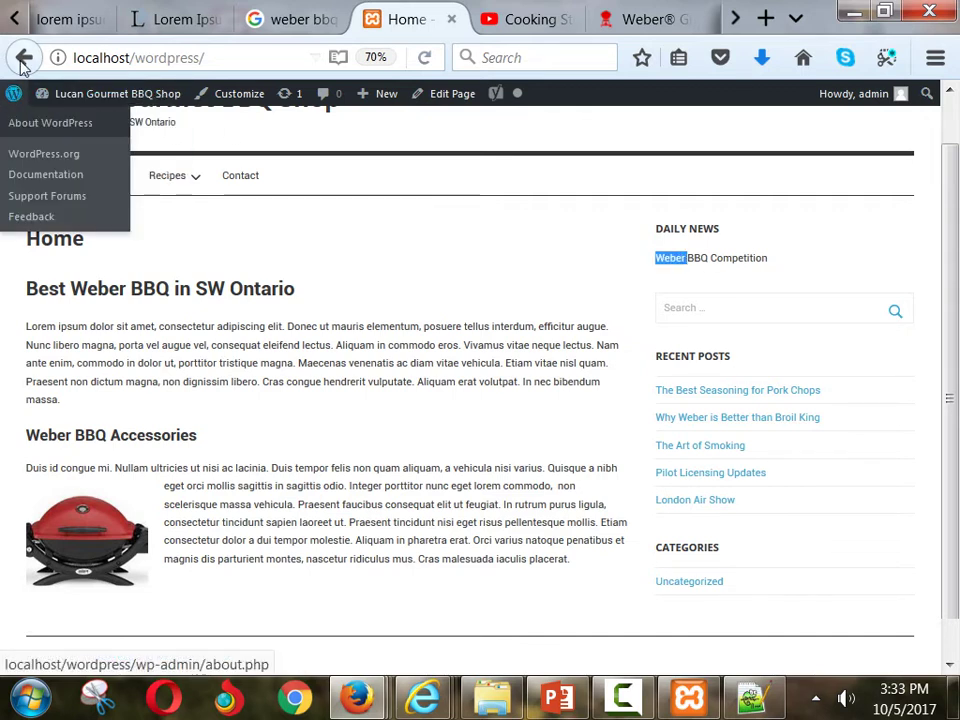
mouse_move(97, 104)
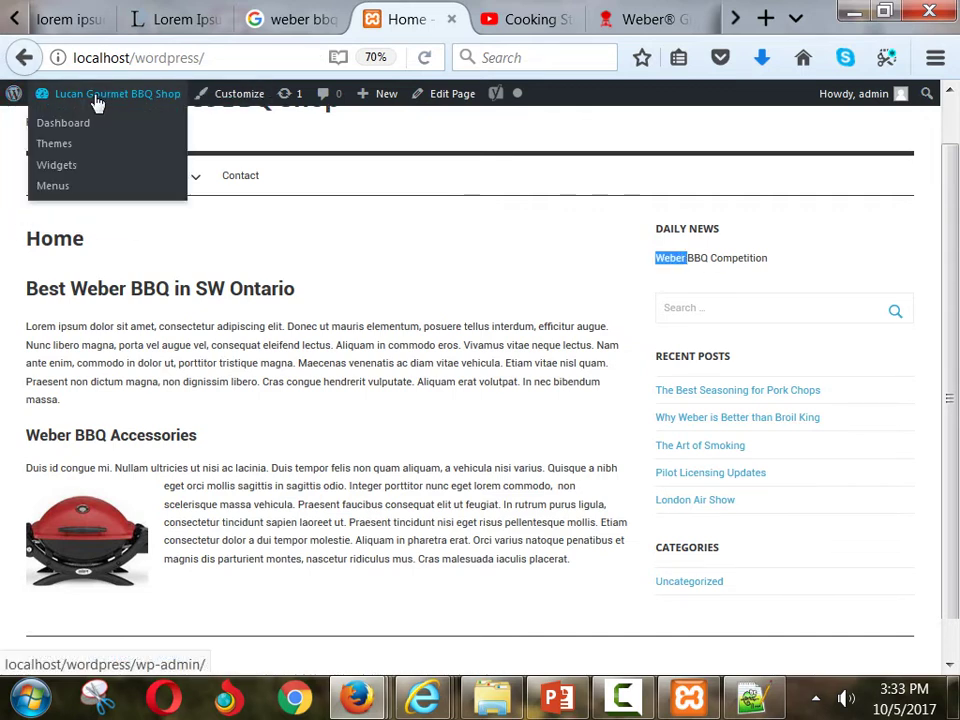
left_click(66, 163)
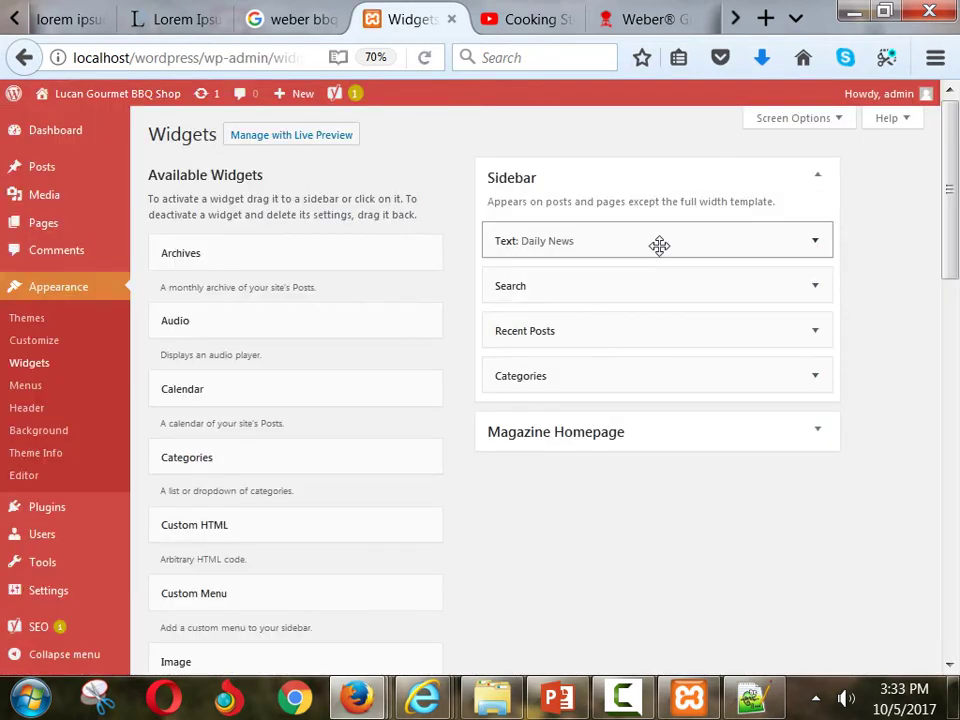
In the Daily News widget, link 'Weber BBQ Competition' to the pasted Weber Canada address.
left_click(659, 245)
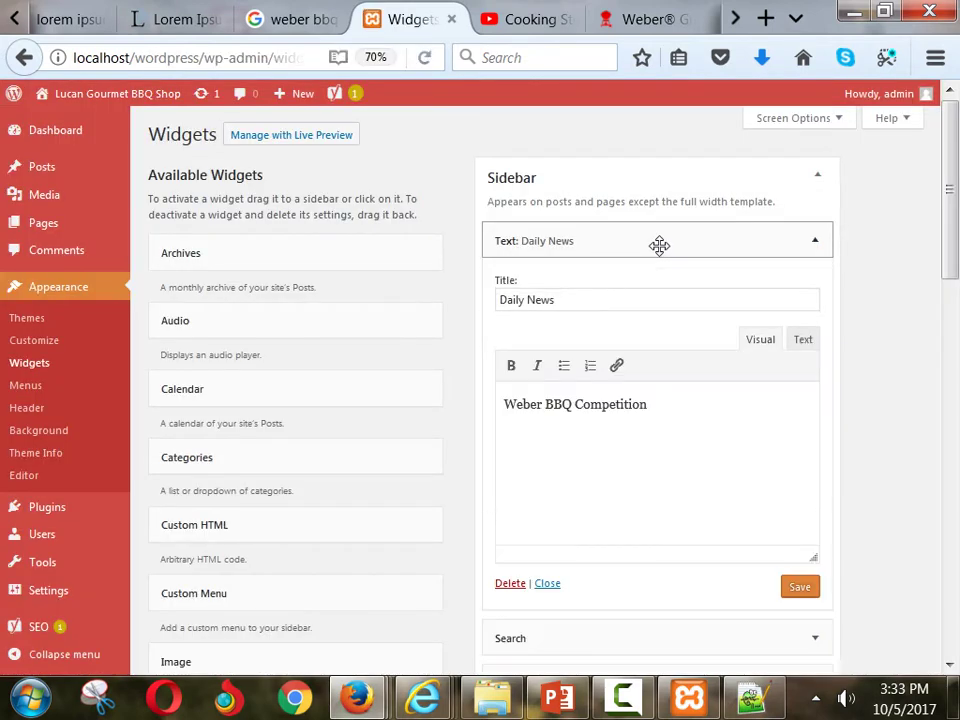
left_click_drag(648, 404, 581, 421)
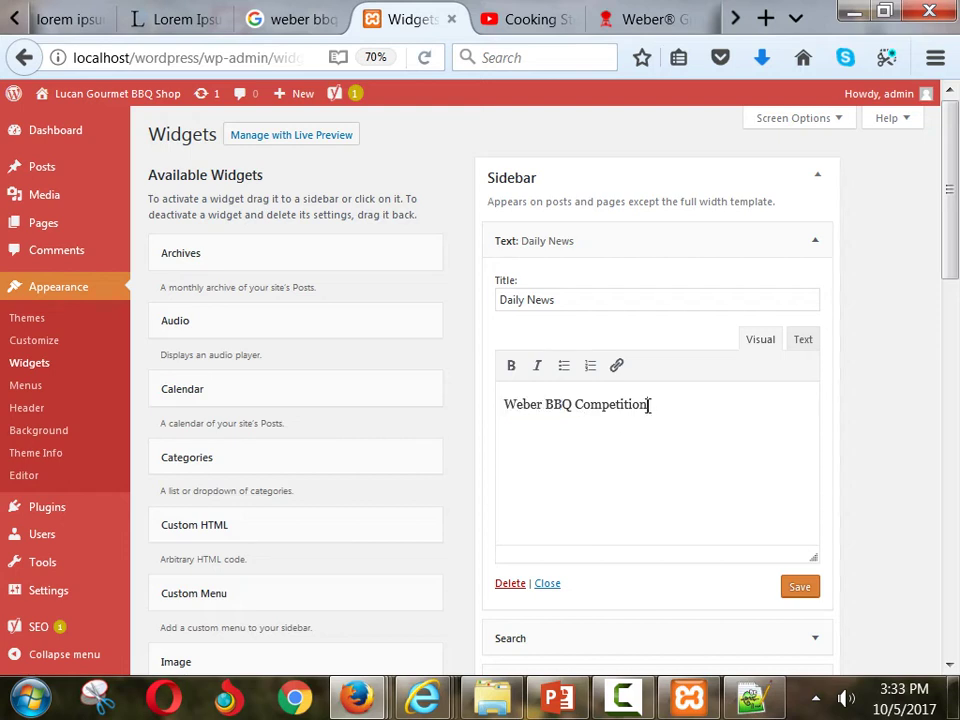
left_click_drag(649, 405, 502, 404)
left_click(626, 372)
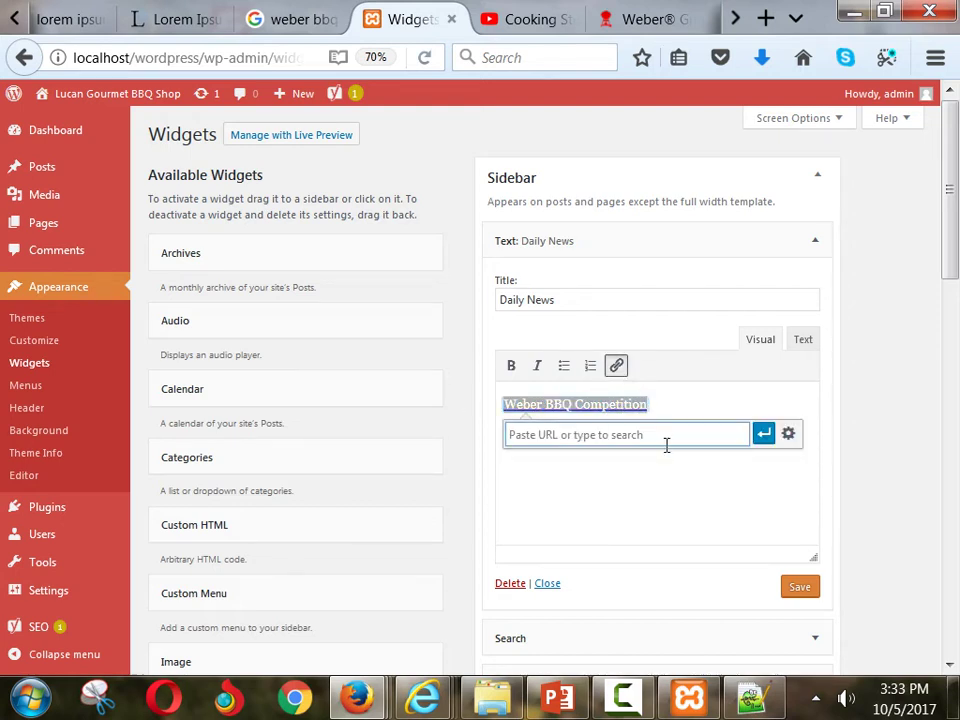
key("ctrl+v")
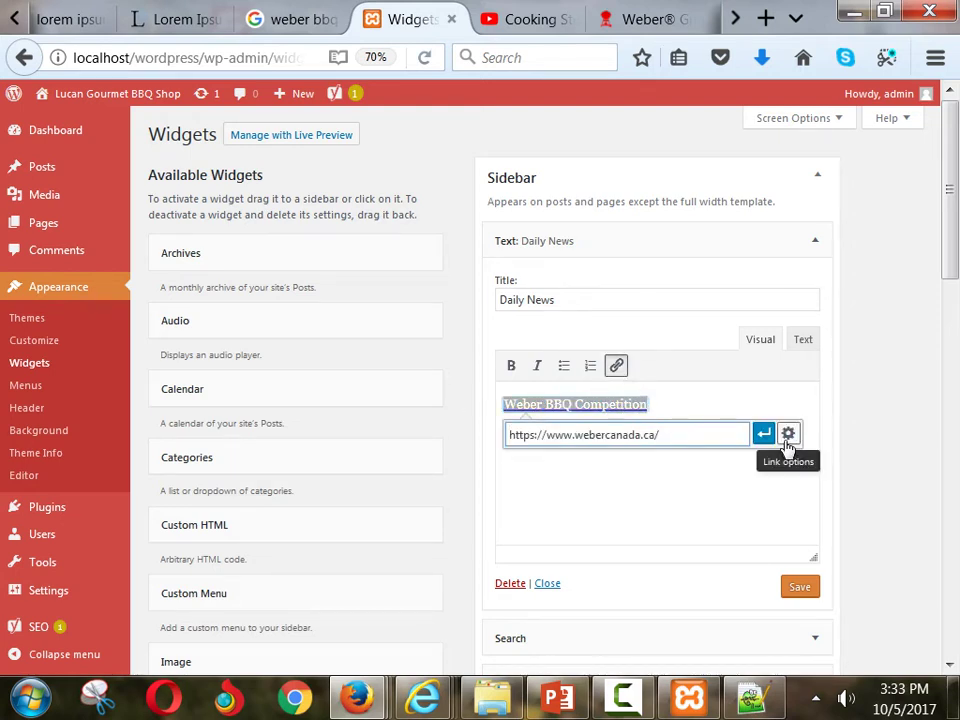
left_click(787, 444)
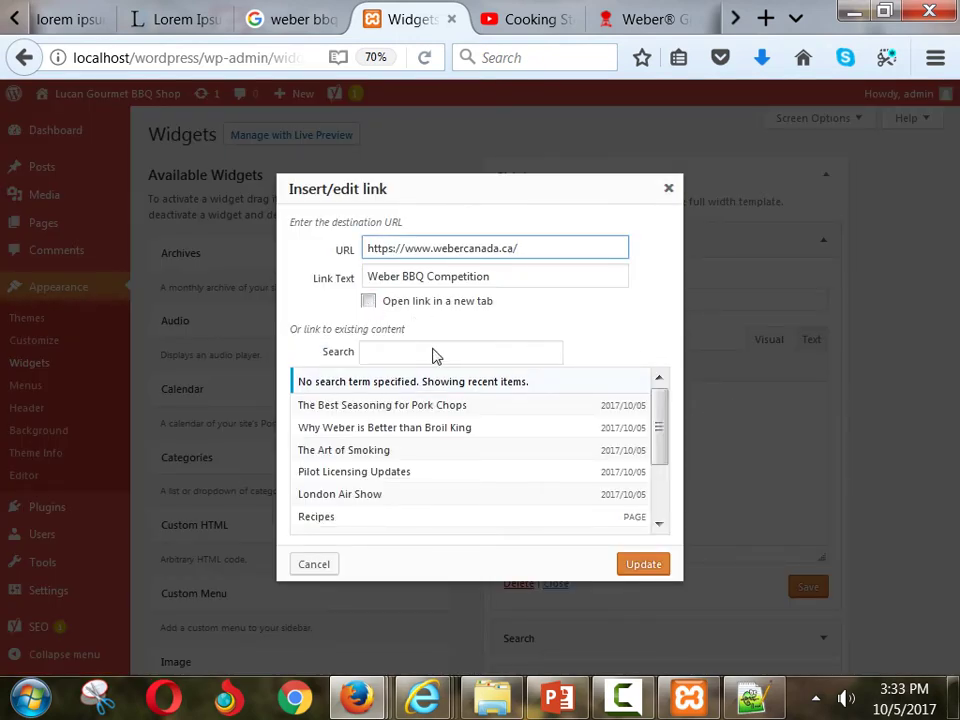
Set the link to open in a new tab and save the widget.
left_click(368, 301)
left_click(643, 565)
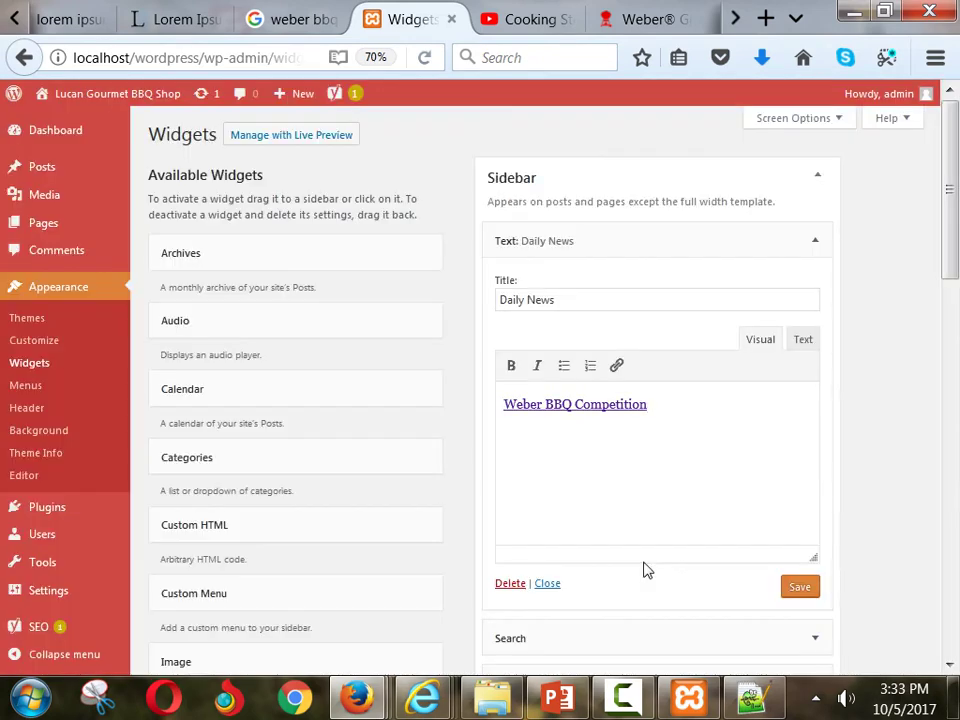
left_click(806, 588)
Test the Weber BBQ Competition link on the Home page, then close the Weber Canada tab.
left_click(125, 94)
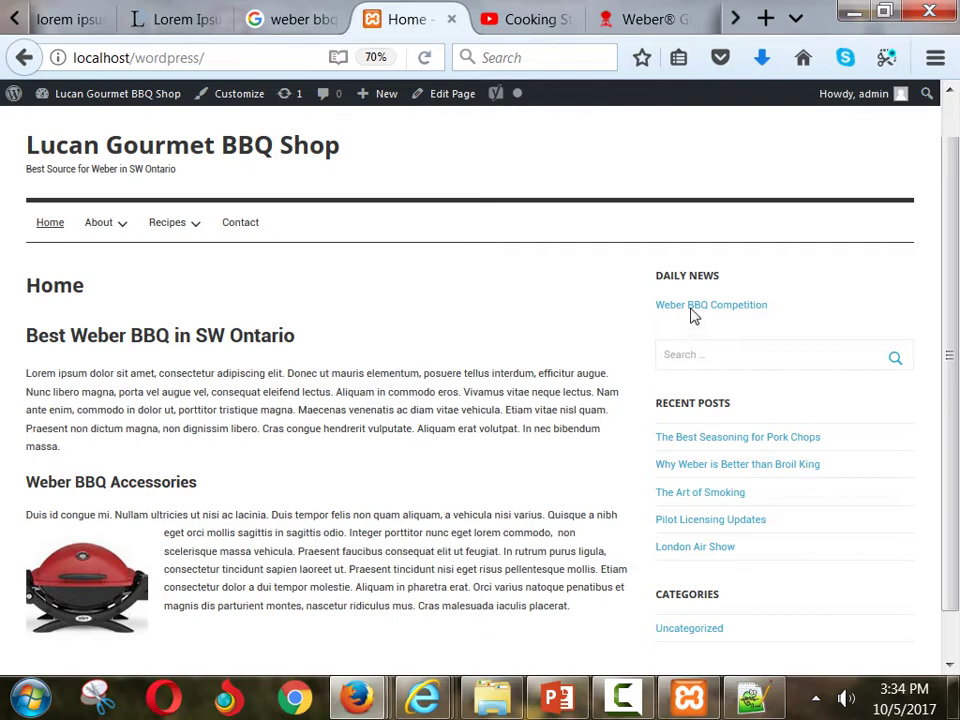
left_click(691, 308)
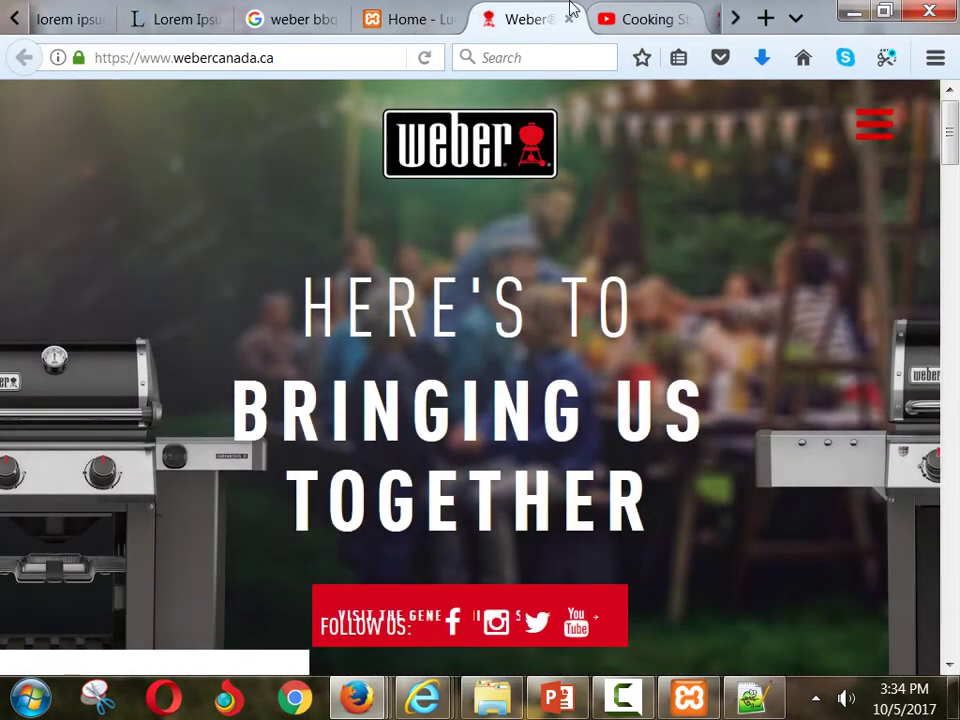
left_click(568, 19)
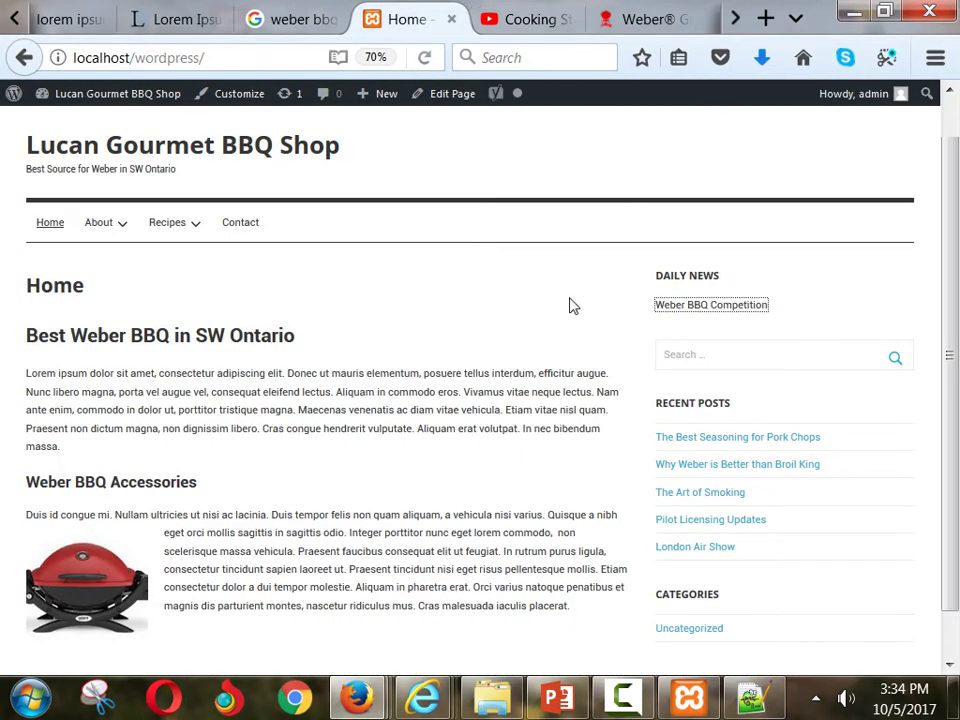
In the Home page's Visual editor, try linking the first sentence to the London Air Show post, then cancel.
left_click(438, 94)
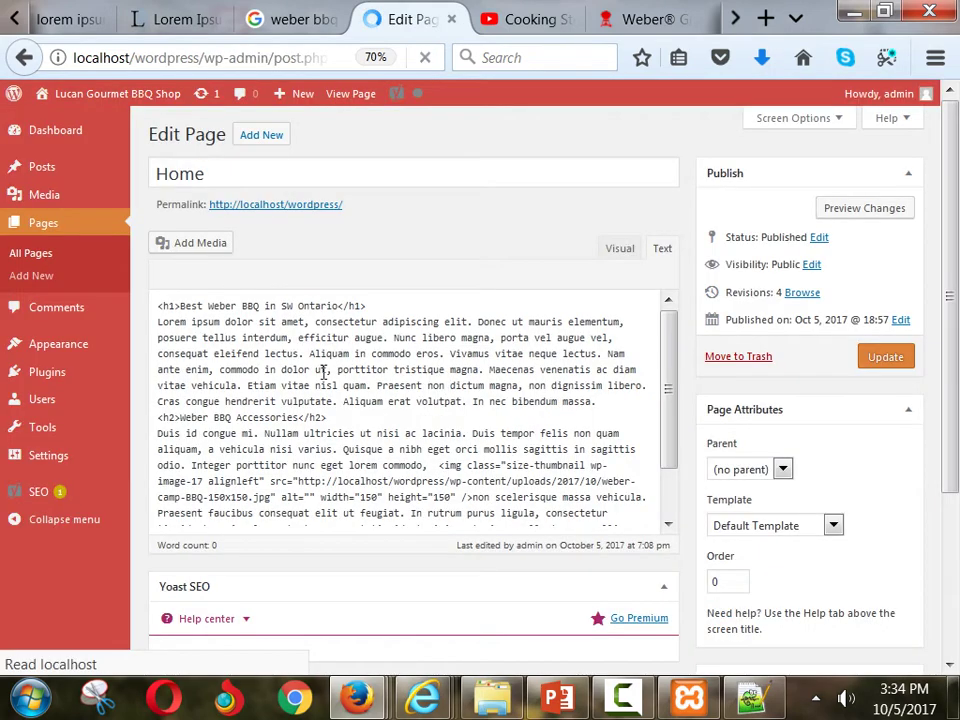
left_click(610, 249)
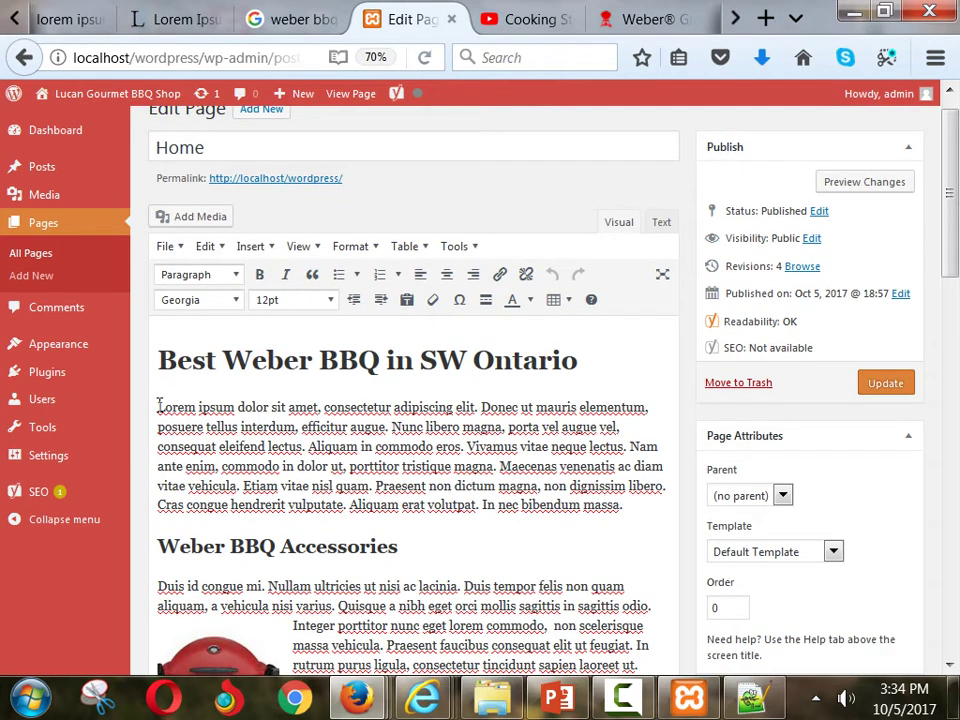
left_click_drag(158, 407, 478, 410)
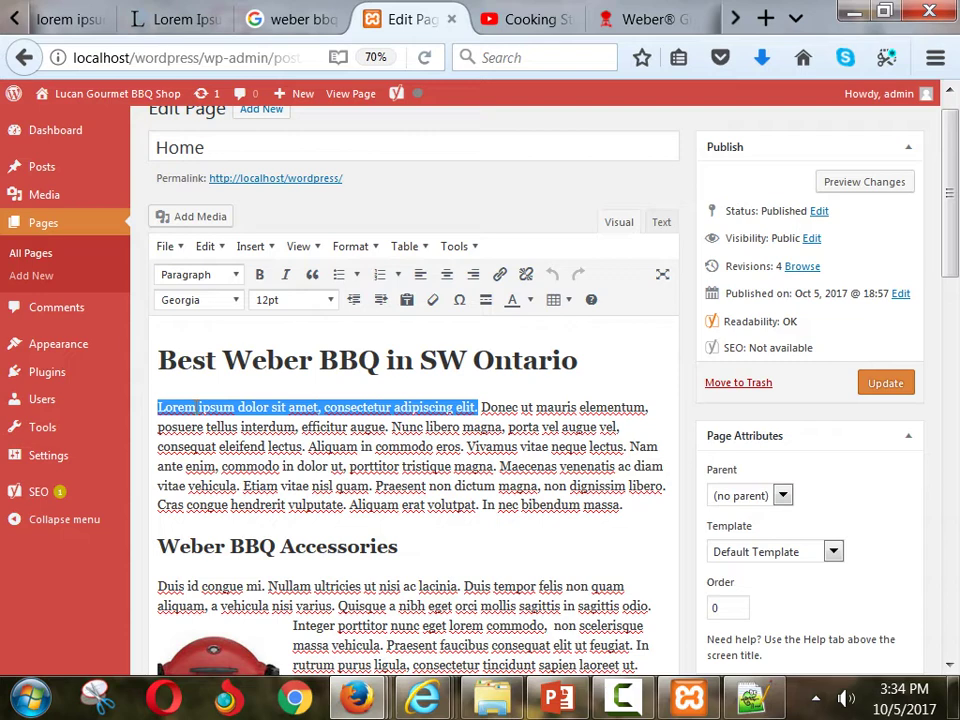
left_click(498, 276)
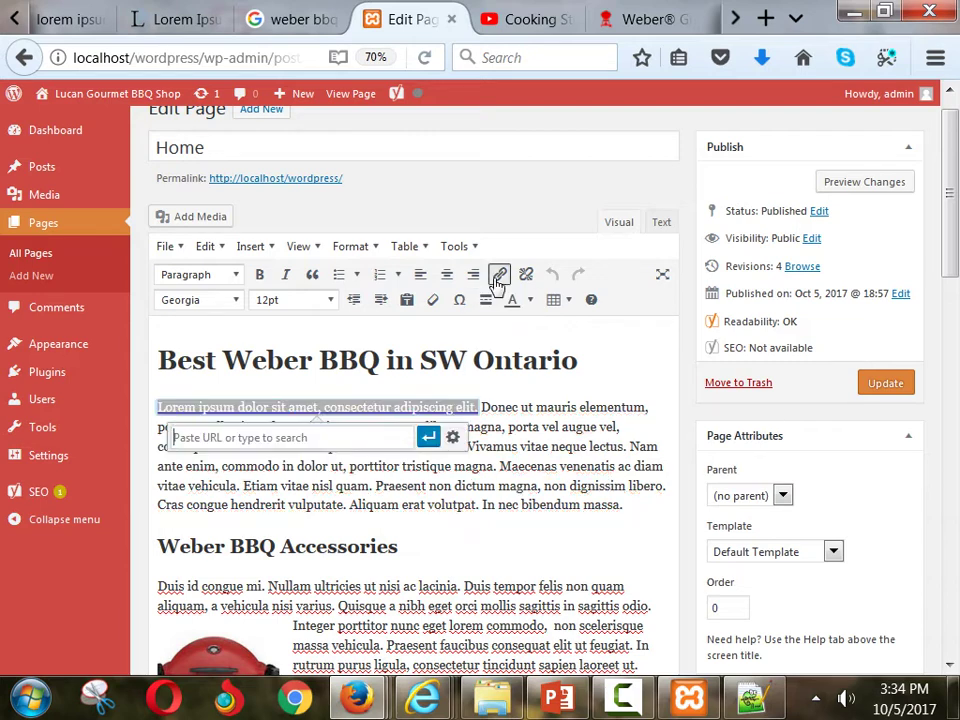
left_click(453, 440)
left_click_drag(659, 440, 660, 523)
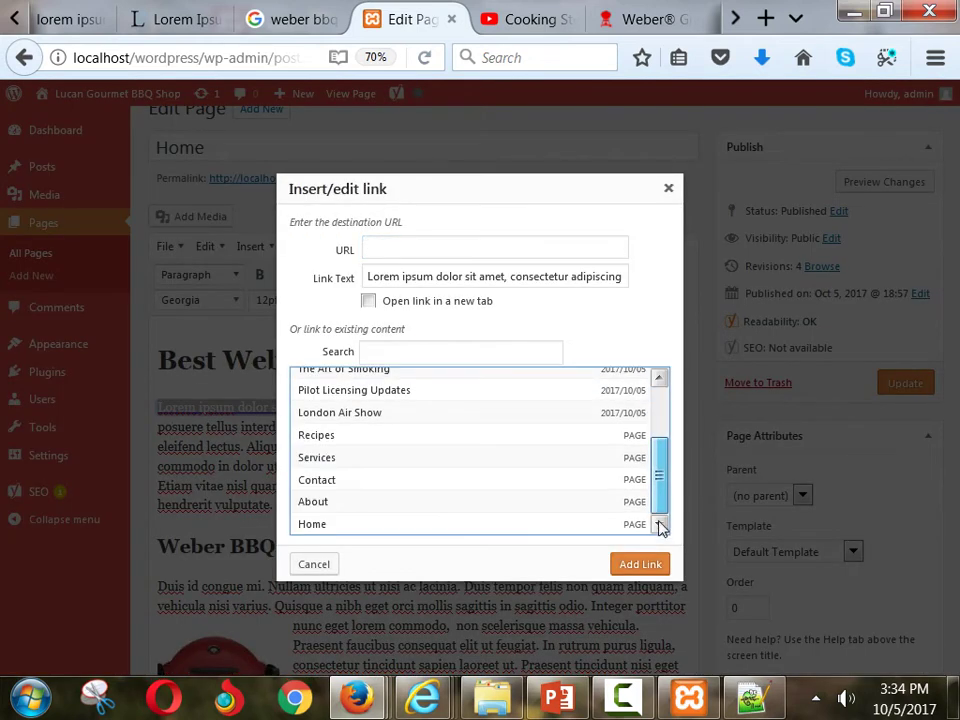
scroll(450, 470, "up", 5)
left_click(350, 494)
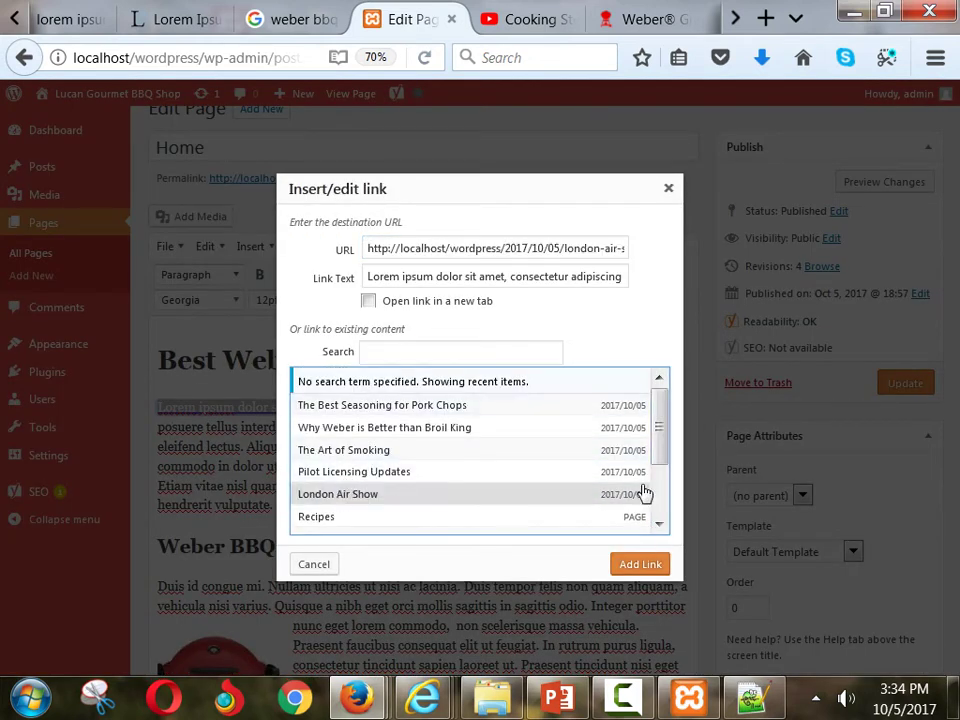
left_click(670, 188)
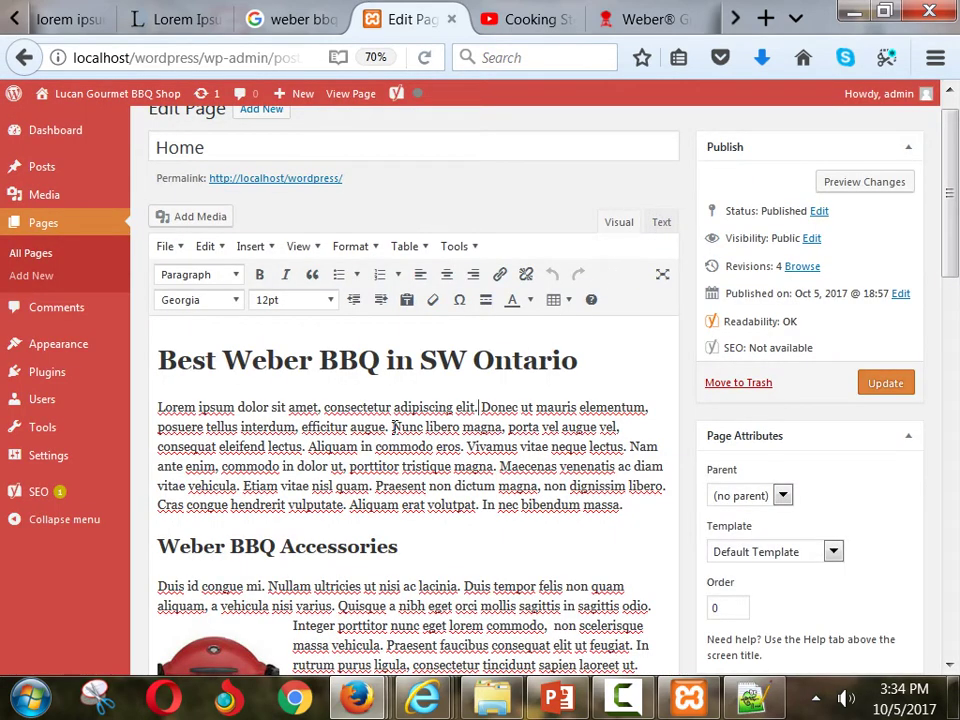
Try linking the second sentence, abandon the link, and update the Home page.
left_click_drag(390, 427, 156, 421)
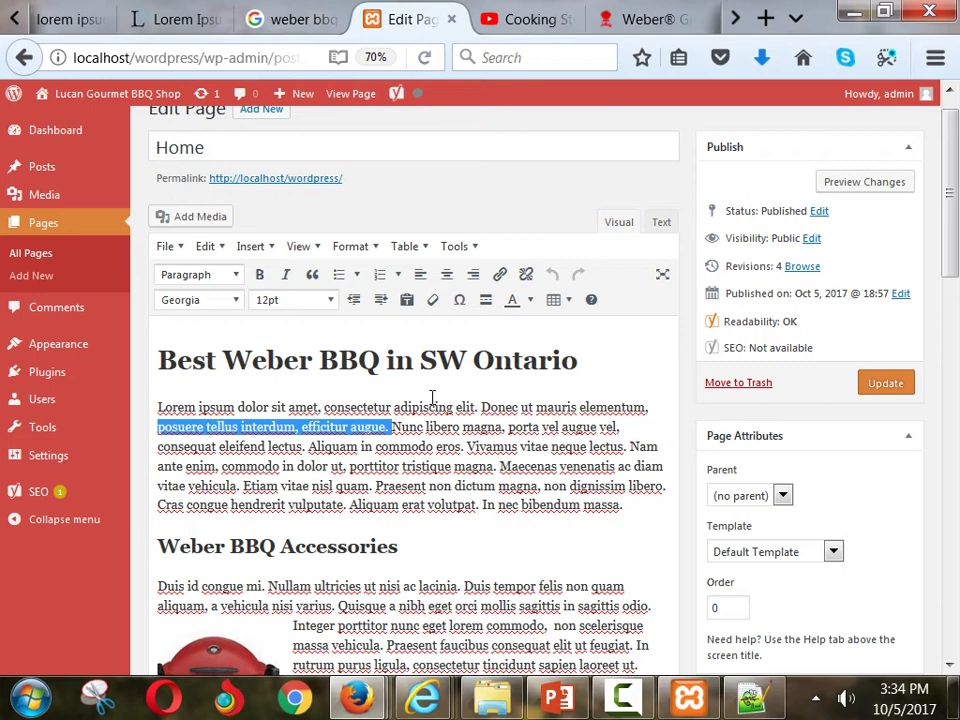
left_click(500, 274)
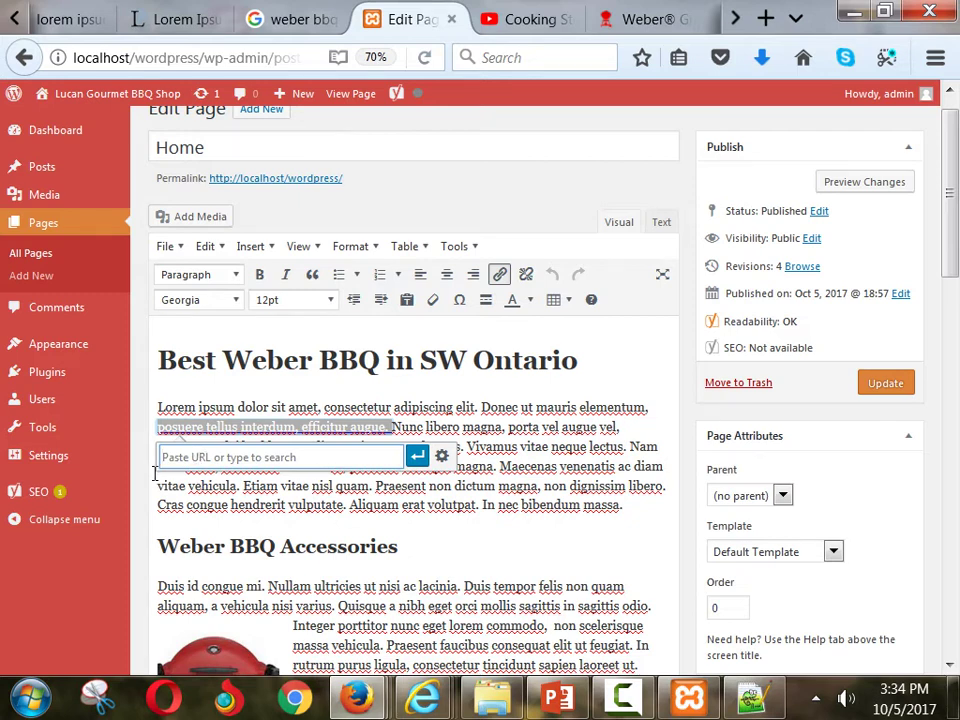
left_click_drag(356, 407, 517, 407)
left_click(502, 486)
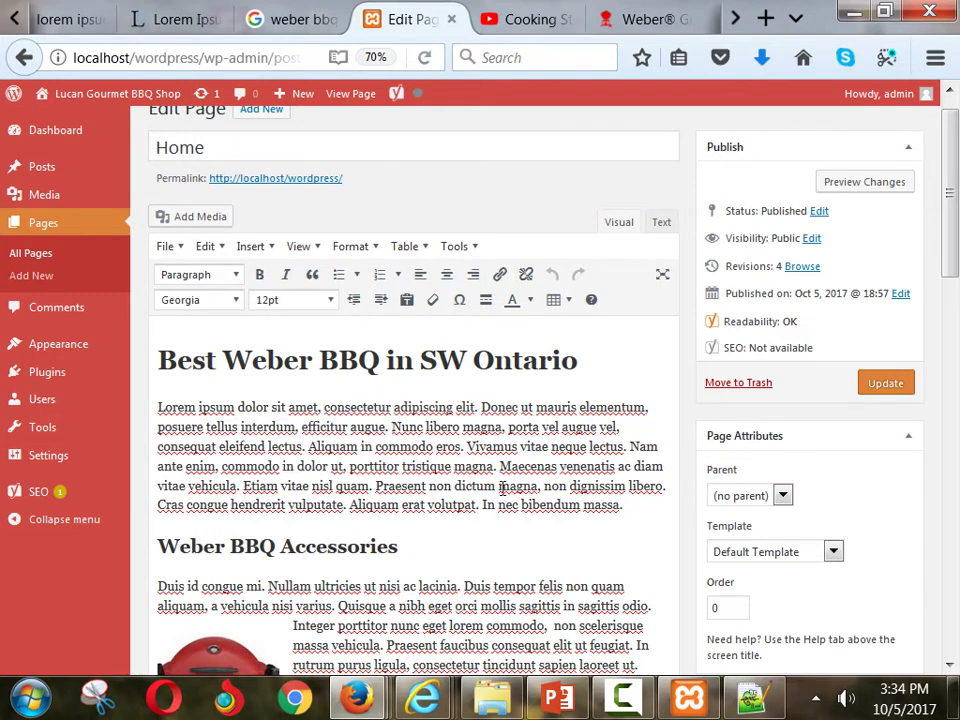
left_click(872, 386)
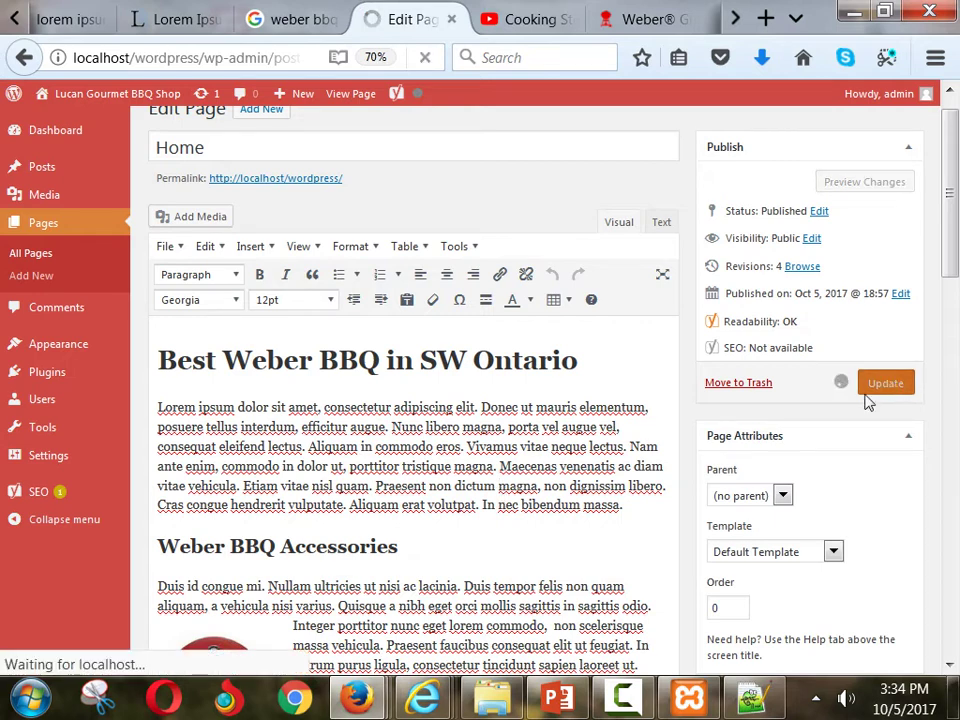
left_click(561, 700)
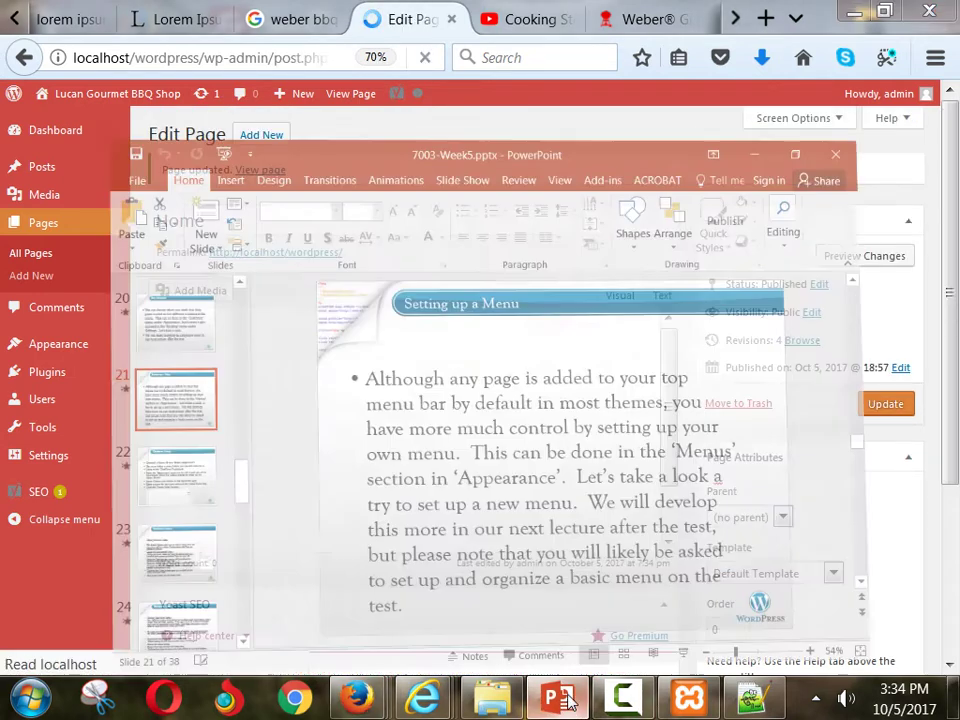
Page through the menu-creation and menu-items slides to 'Onto Blogging', then minimize PowerPoint.
left_click(106, 453)
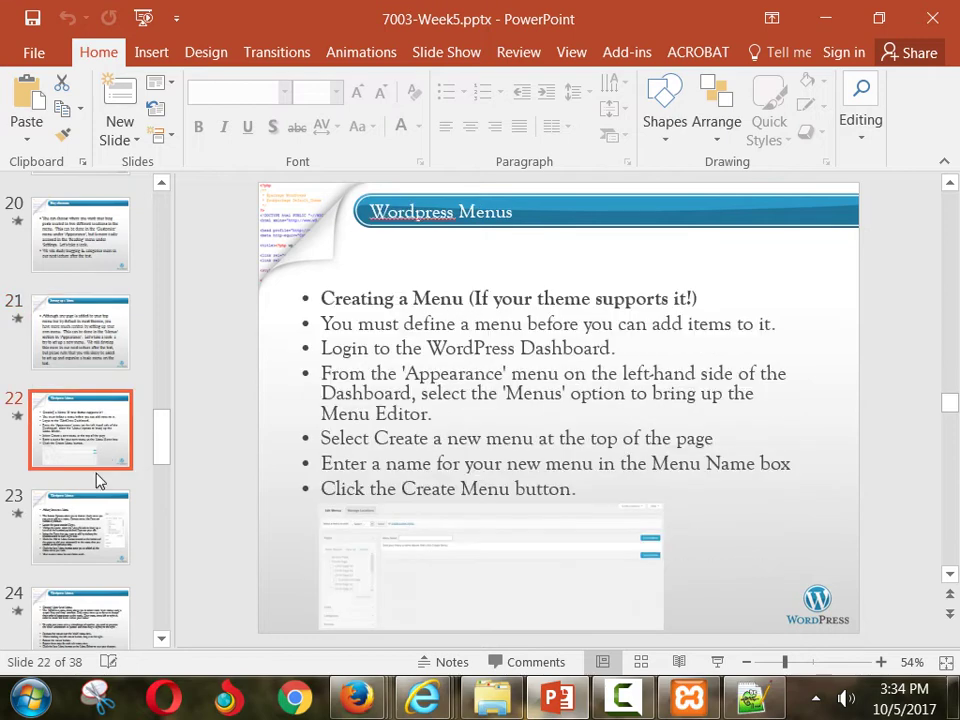
left_click(81, 516)
scroll(81, 514, "down", 1)
scroll(84, 560, "down", 1)
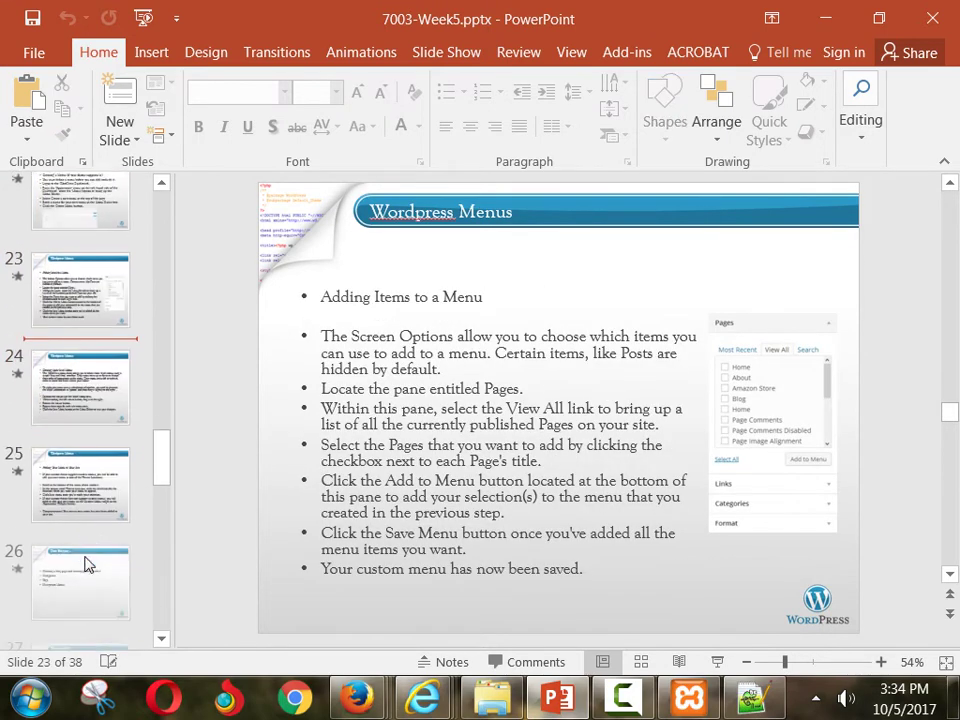
key("Down")
key("Down")
key("Down")
scroll(80, 570, "down", 1)
left_click(82, 545)
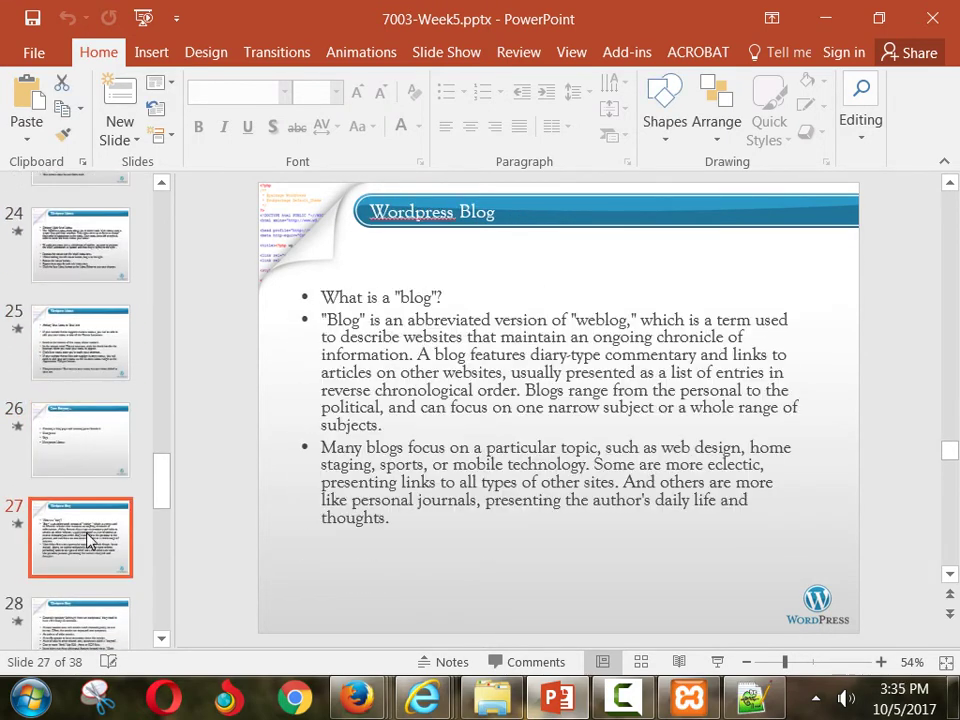
key("Up")
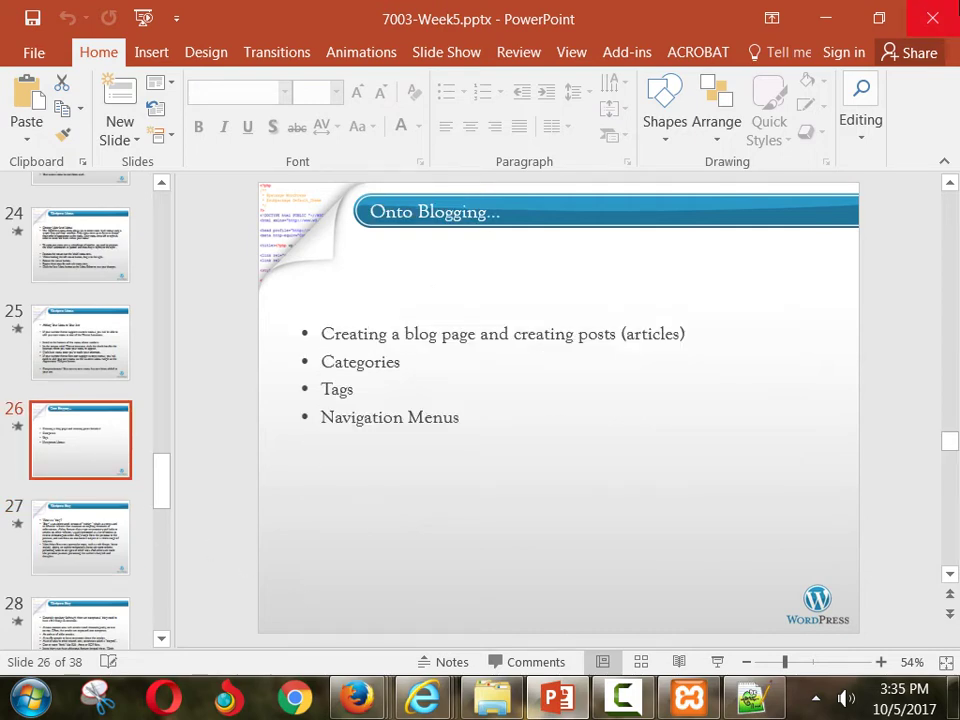
left_click(828, 20)
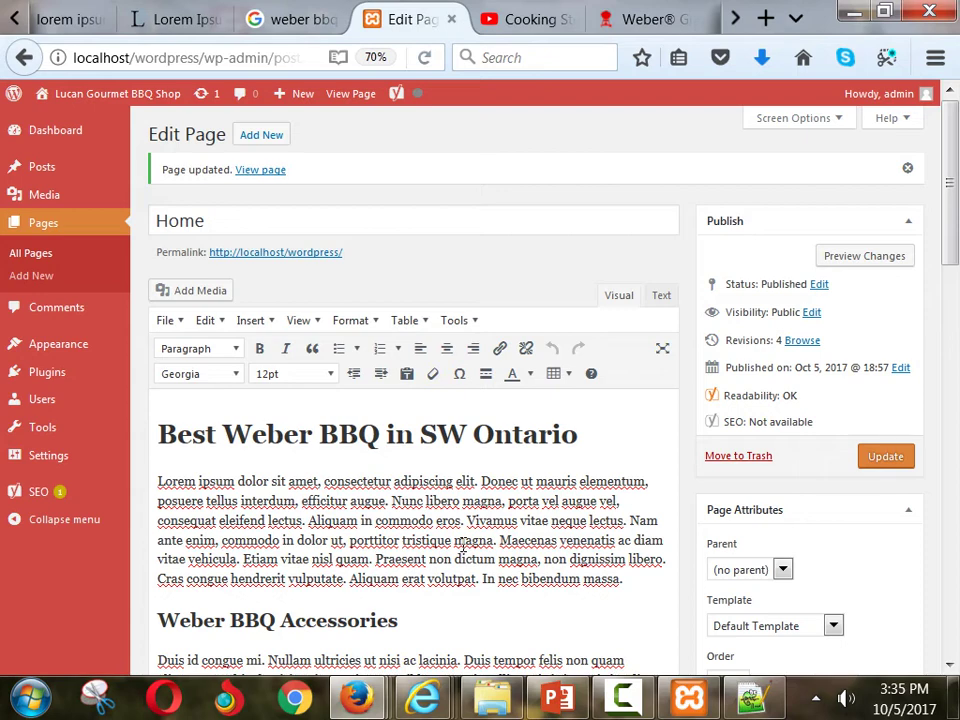
Open the WordPress Posts list, then bring PowerPoint back to slide 27, 'Wordpress Blog'.
left_click(38, 166)
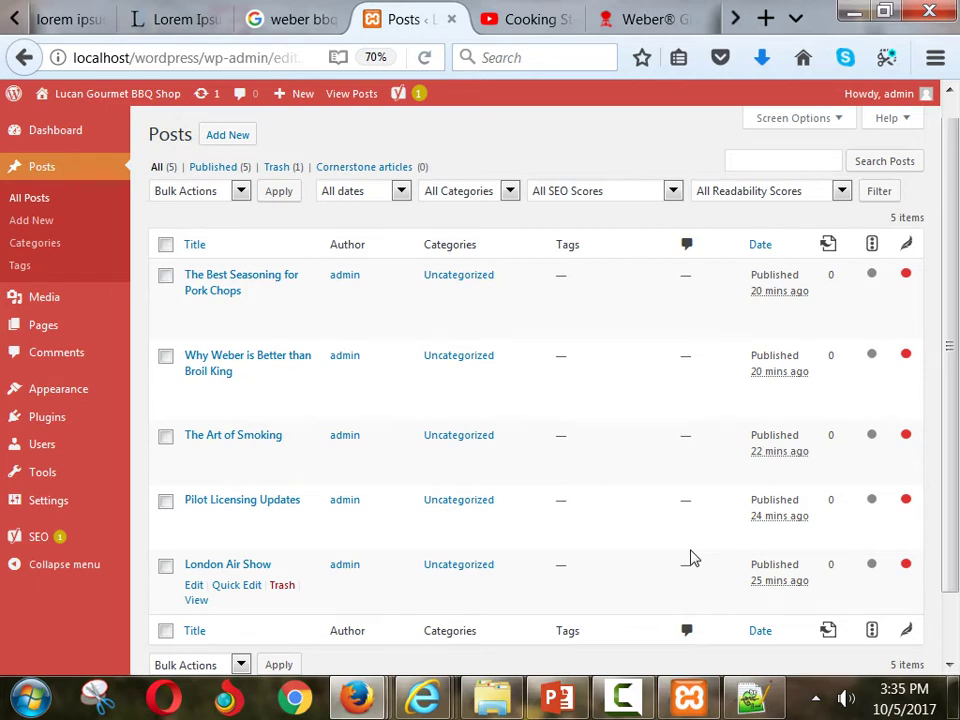
left_click(557, 698)
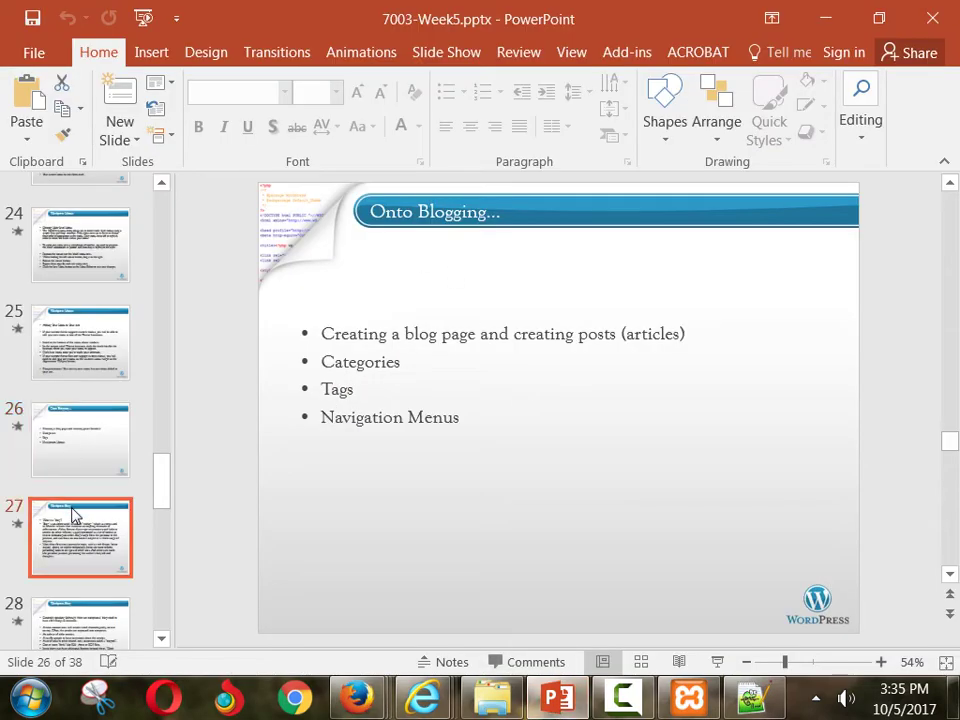
left_click(75, 515)
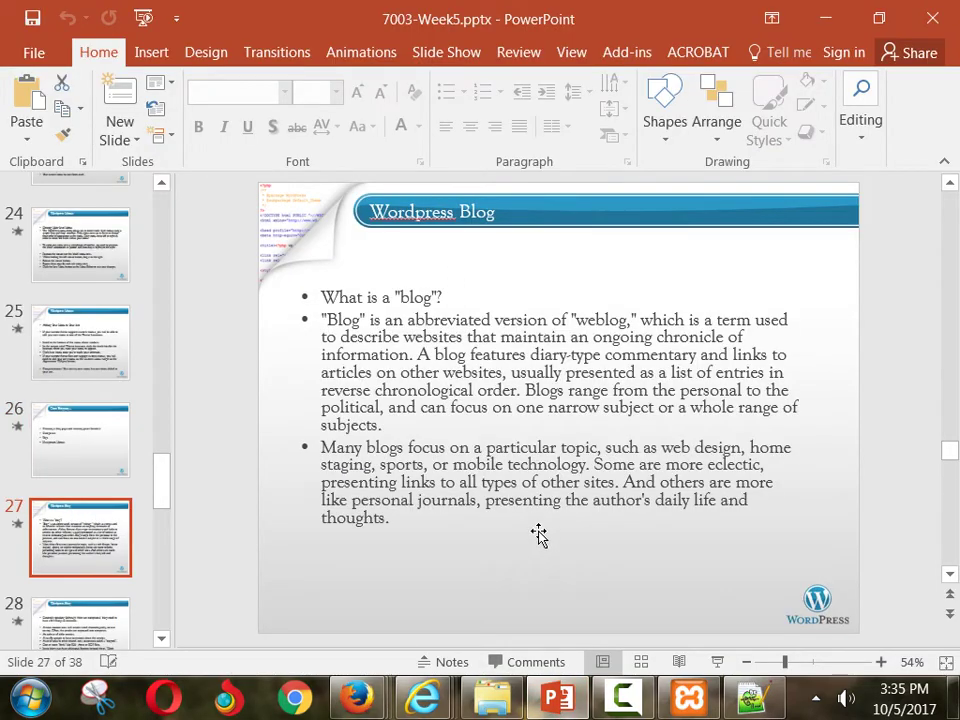
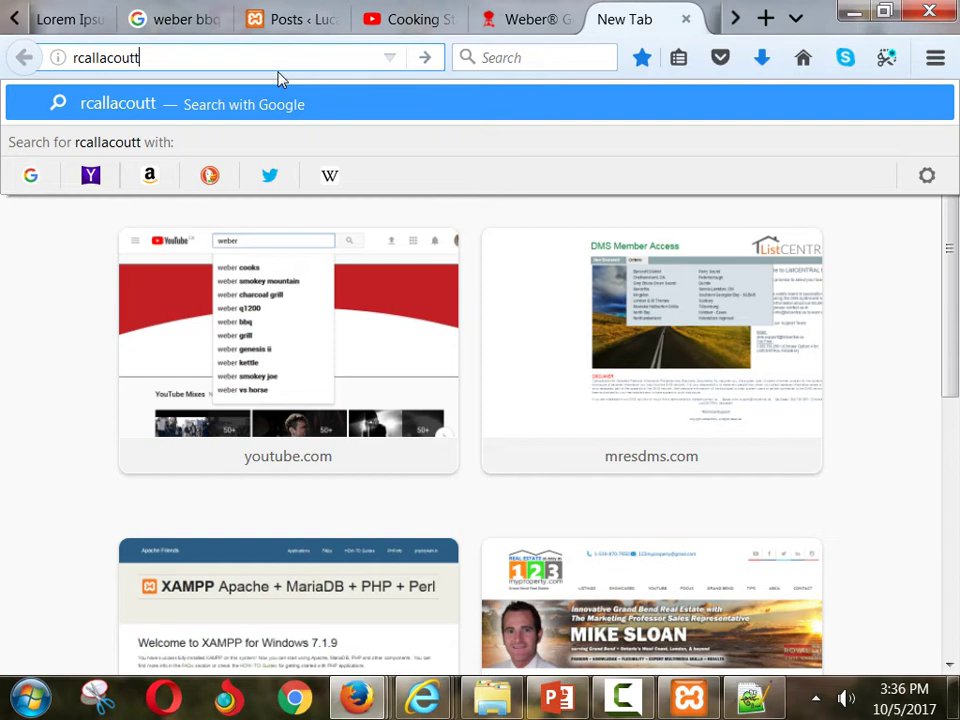
Correct the mistyped address to the blog's blogspot.ca URL and load it.
key("BackSpace")
key("BackSpace")
key("BackSpace")
type("ttppeht")
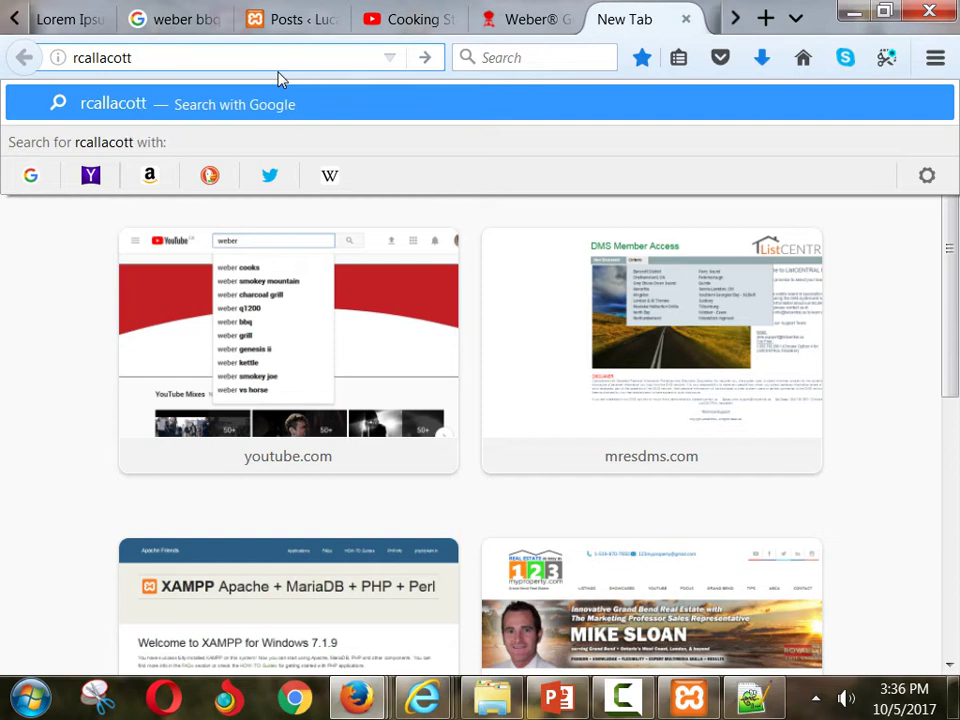
type("k")
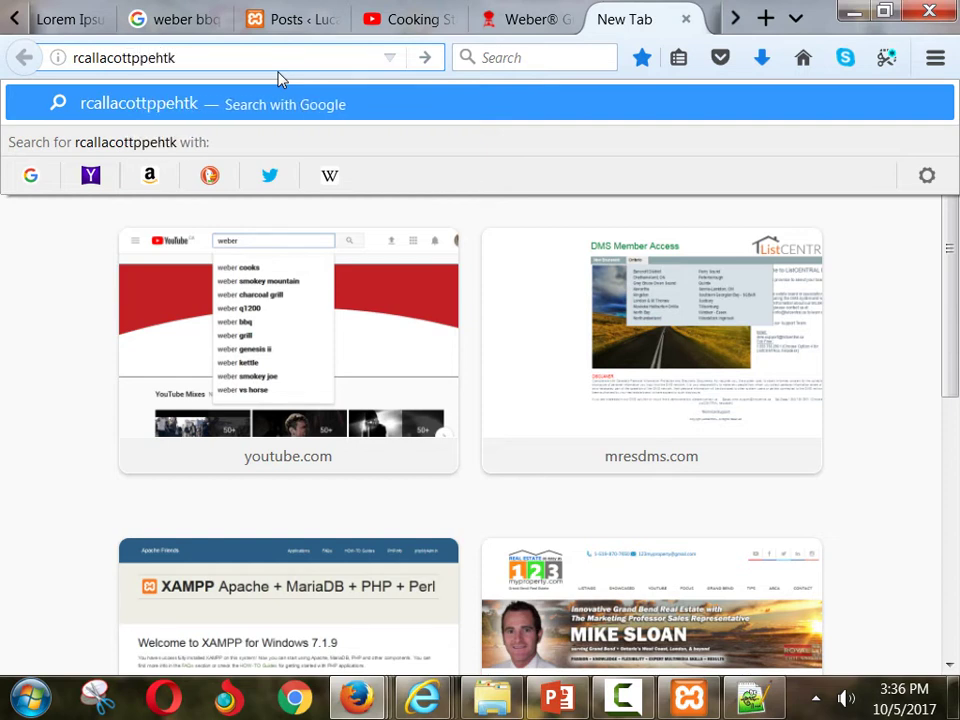
key("BackSpace")
key("BackSpace")
key("BackSpace")
key("BackSpace")
key("BackSpace")
key("BackSpace")
key("BackSpace")
type("t.")
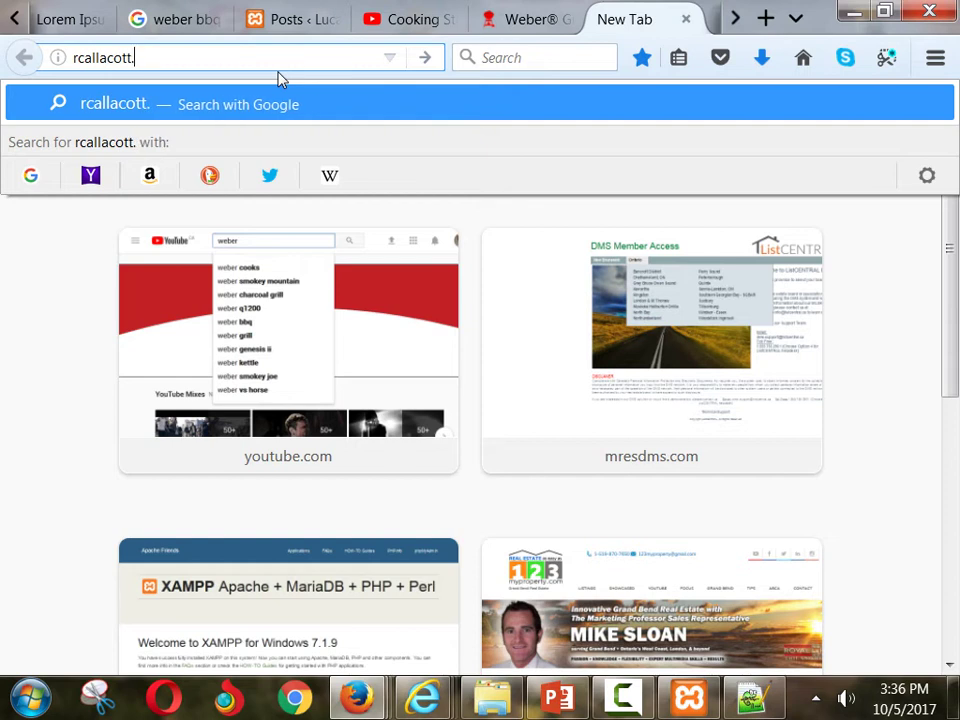
type("c")
key("BackSpace")
type("blogspot.ca")
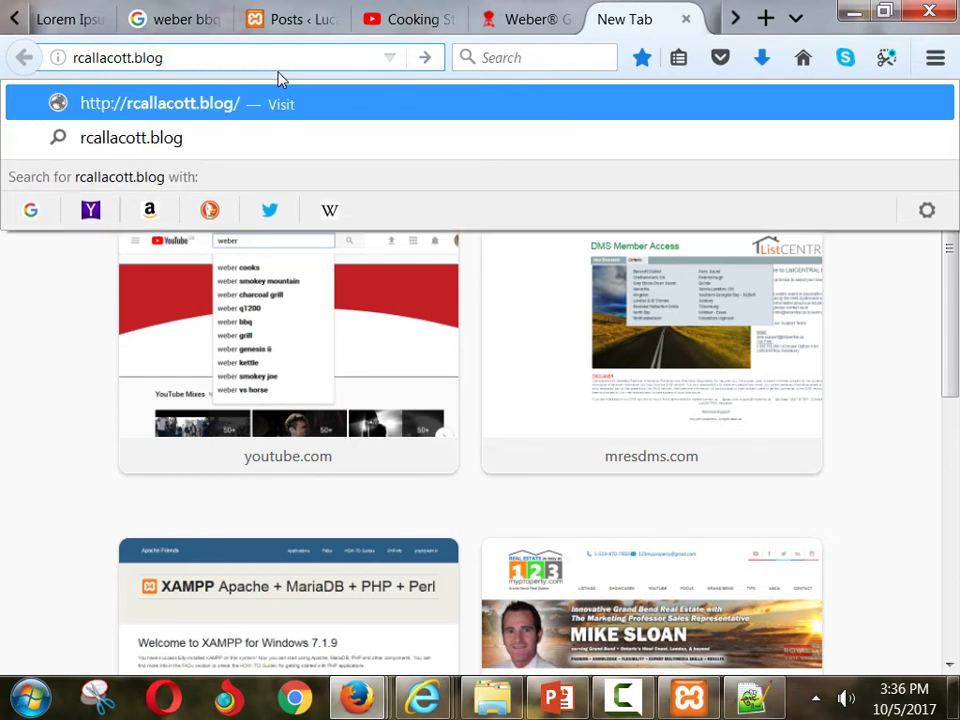
key("Return")
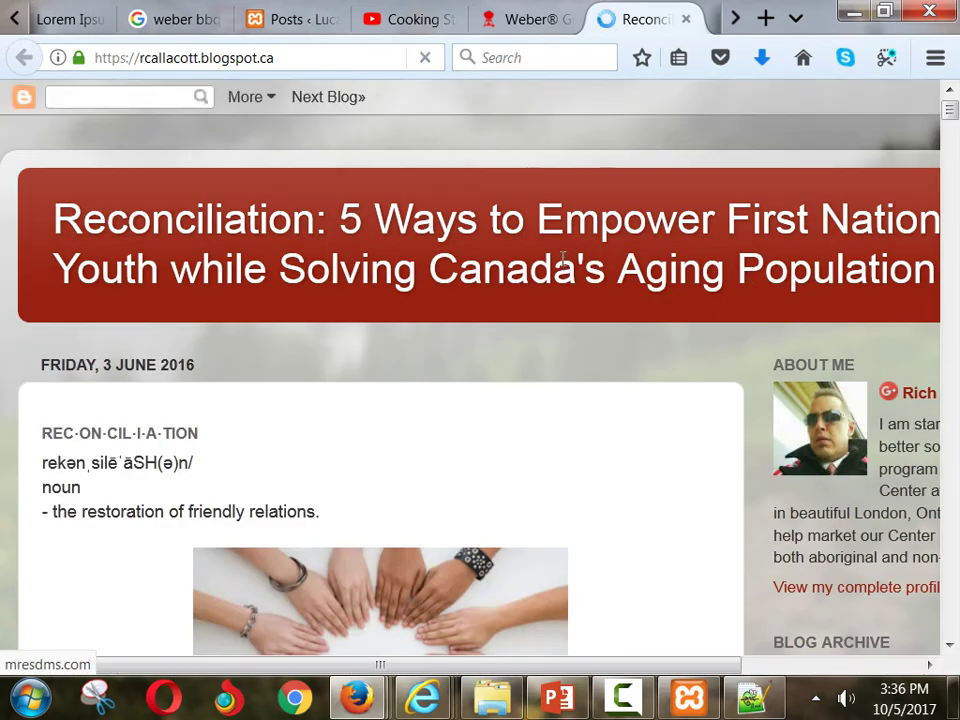
Zoom the blog page out and open its 2016 archive posts.
scroll(522, 360, "down", 2)
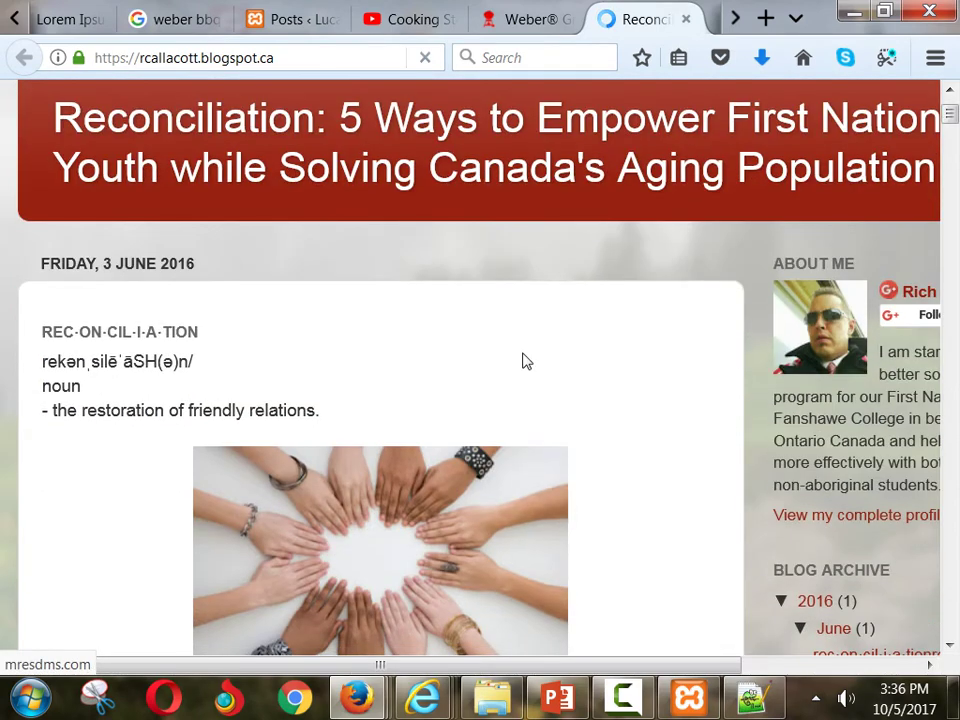
scroll(522, 360, "down", 4)
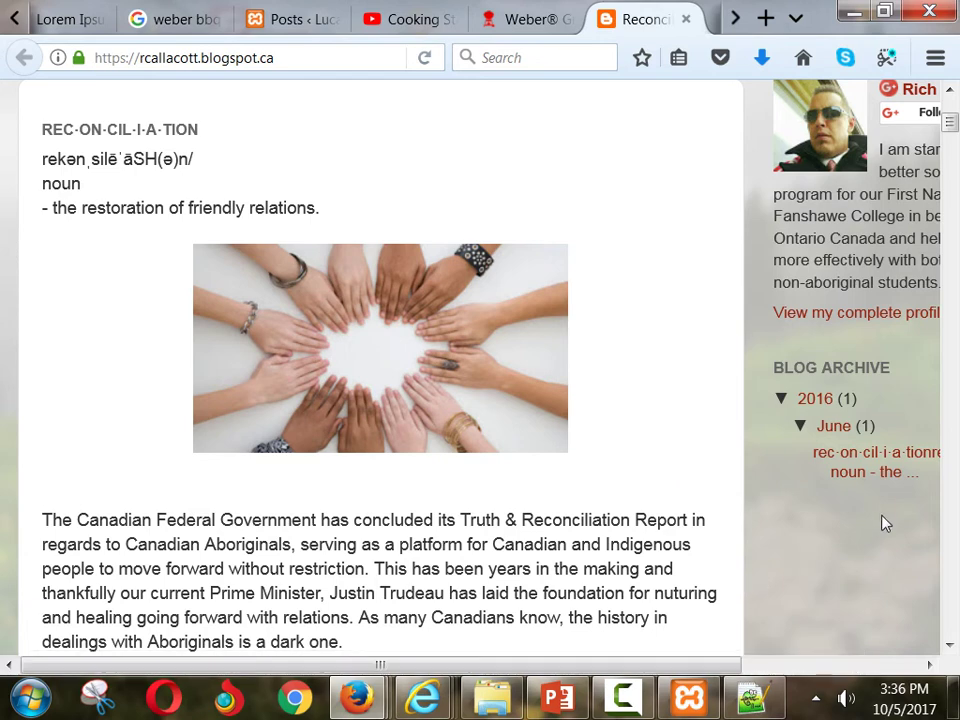
key("ctrl+minus")
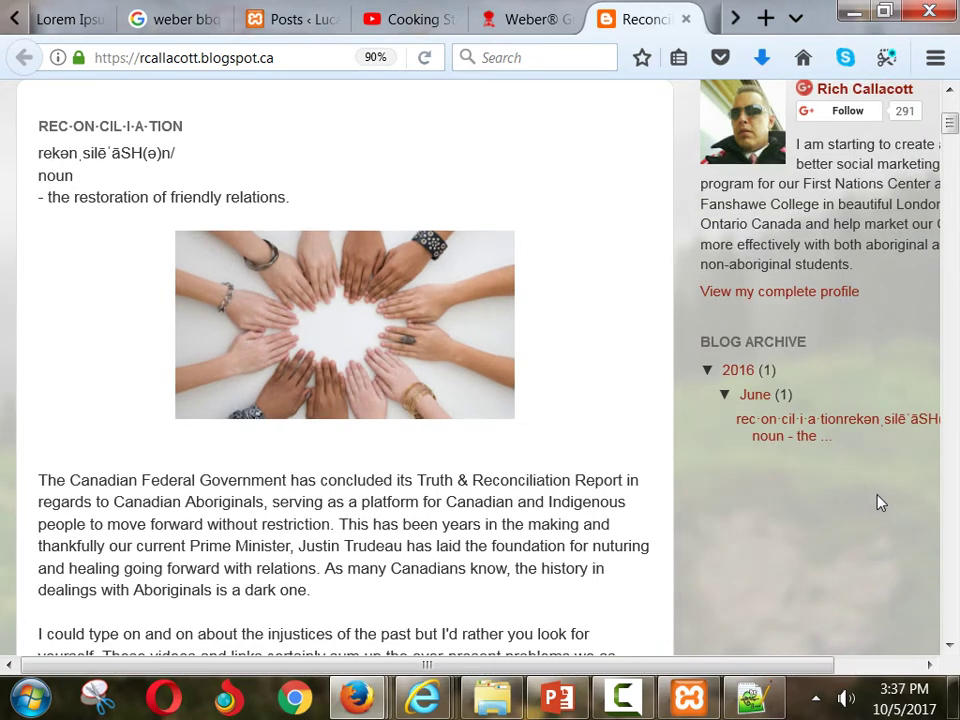
left_click(744, 378)
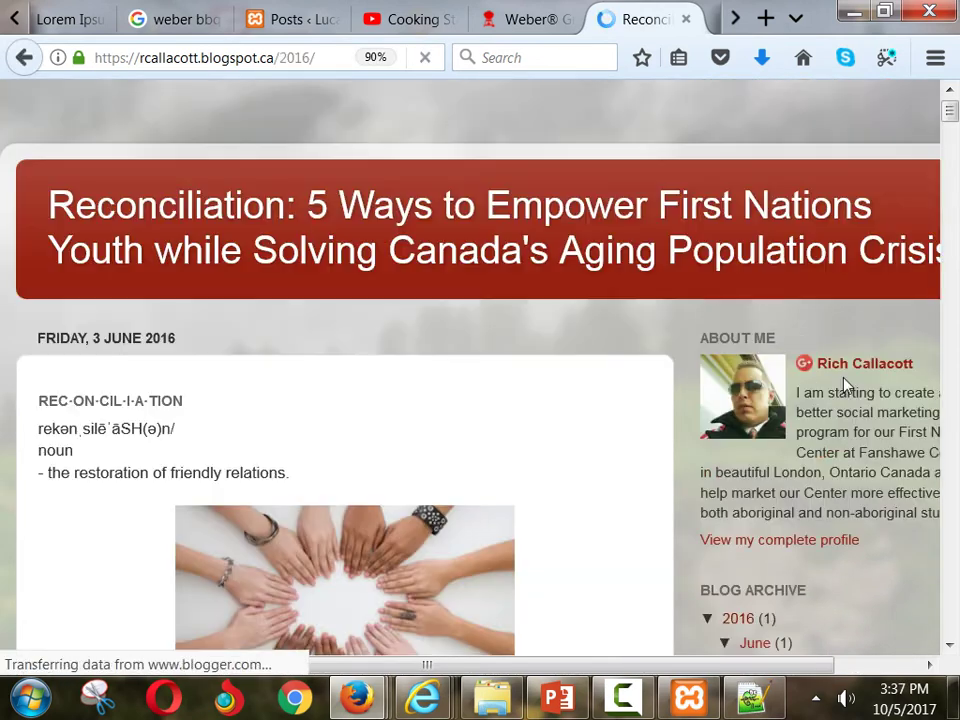
Read through the blog's Reconciliation post.
scroll(846, 467, "down", 5)
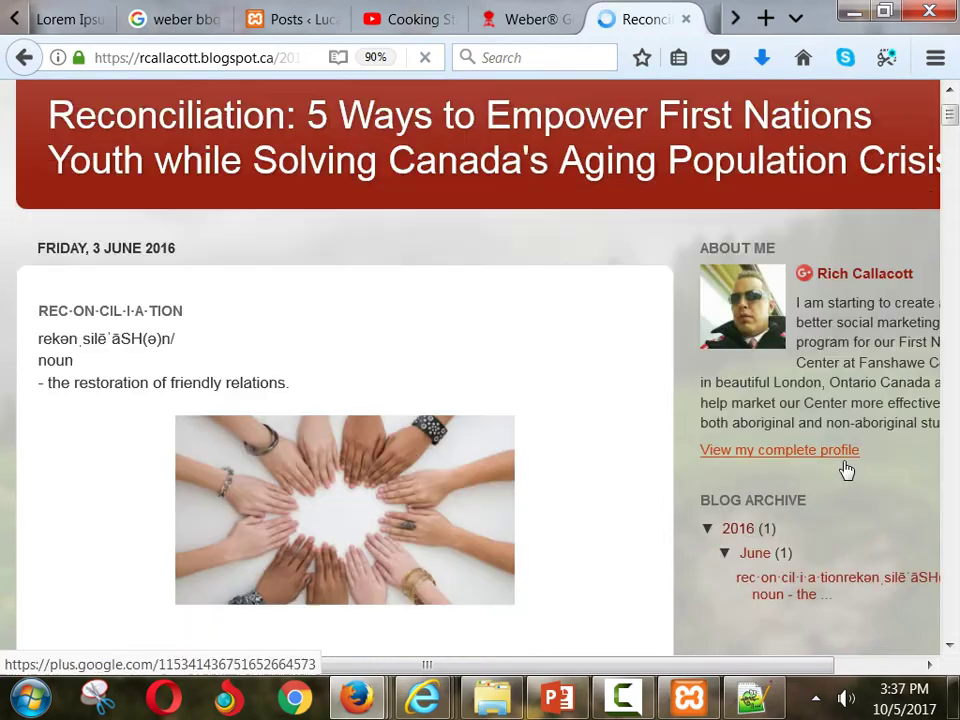
scroll(840, 455, "up", 5)
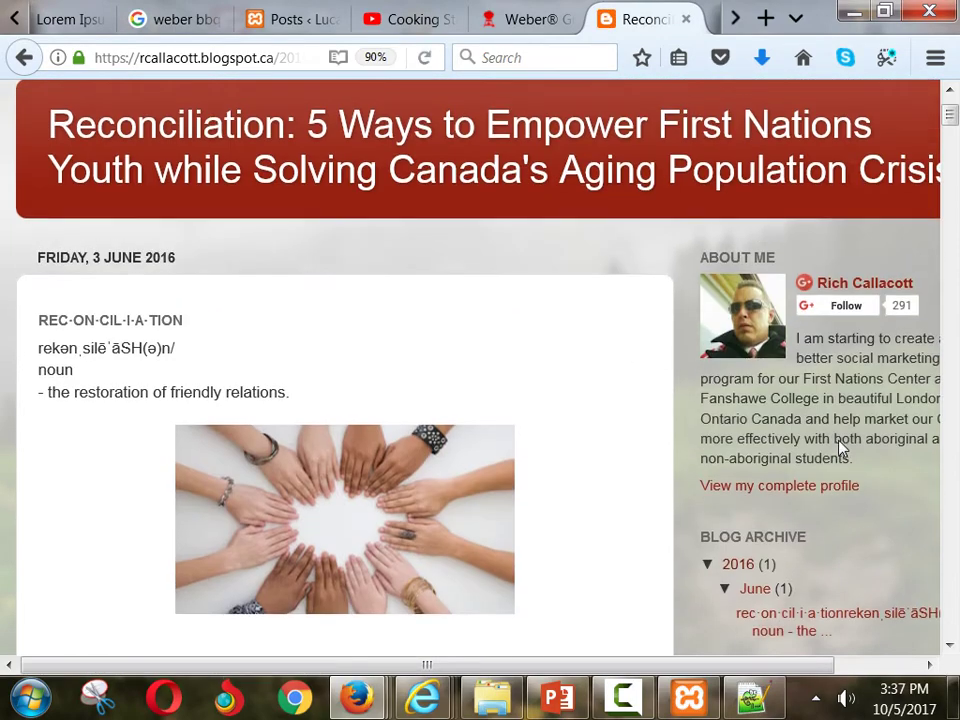
scroll(778, 570, "down", 10)
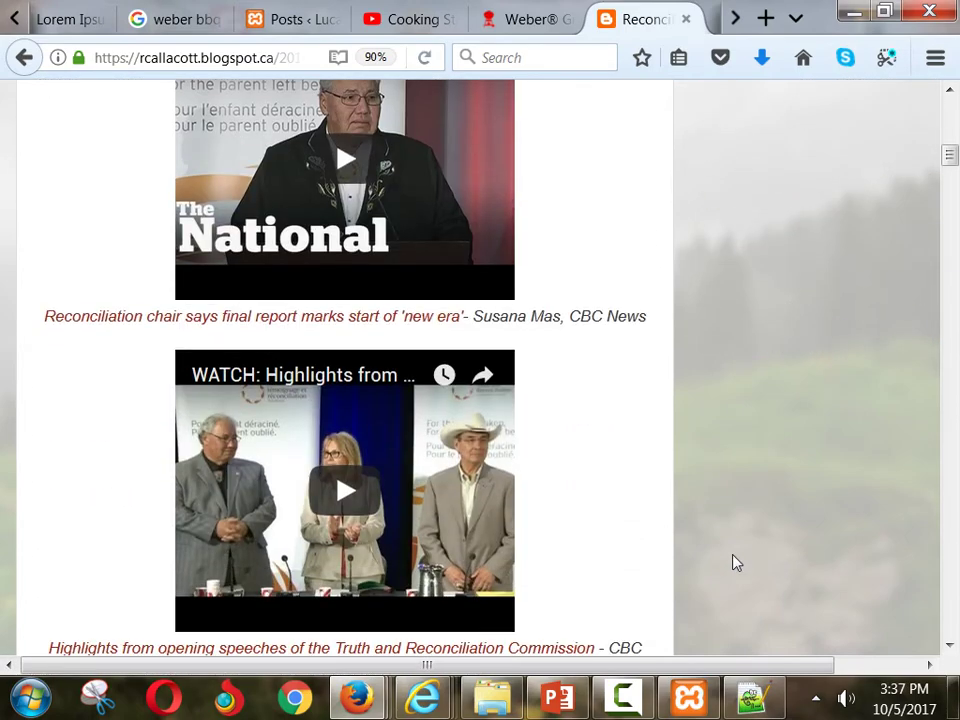
scroll(730, 520, "down", 7)
scroll(728, 497, "down", 4)
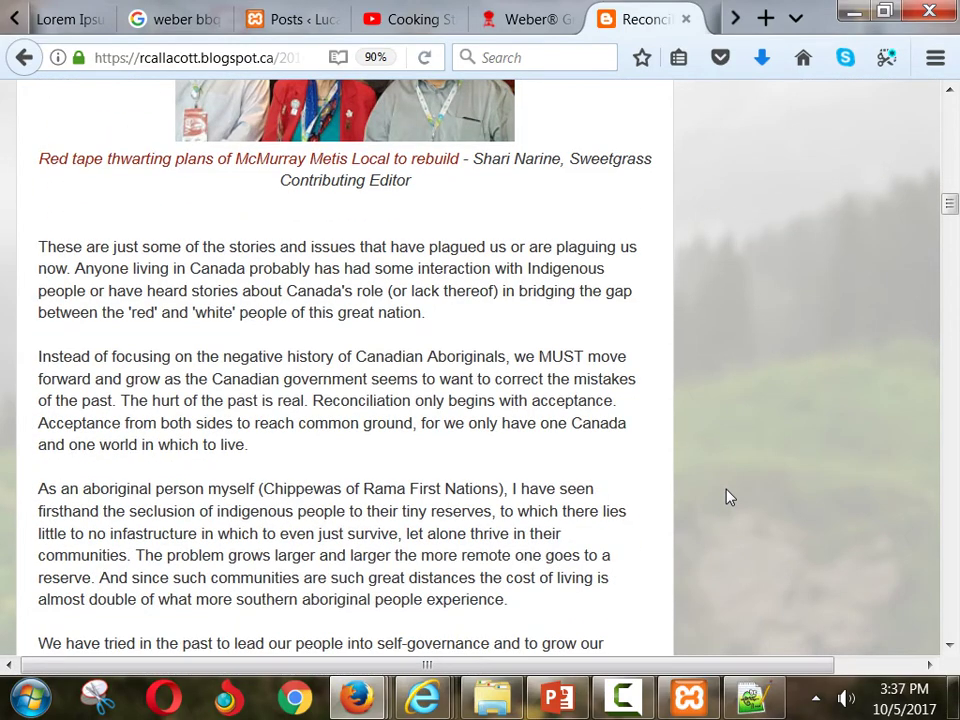
scroll(656, 497, "down", 8)
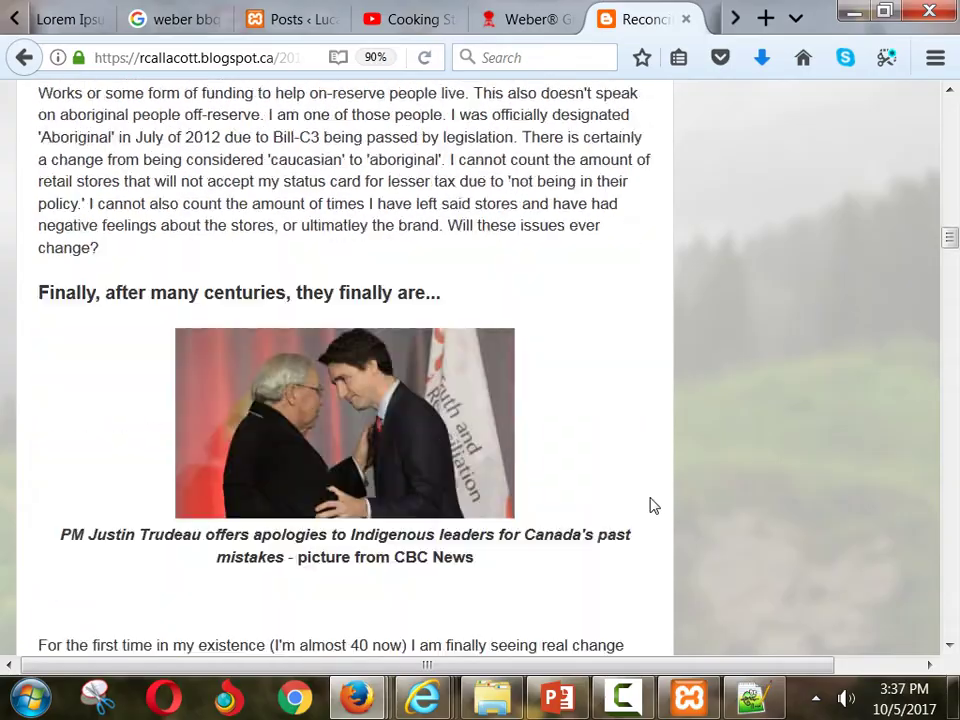
scroll(652, 500, "down", 5)
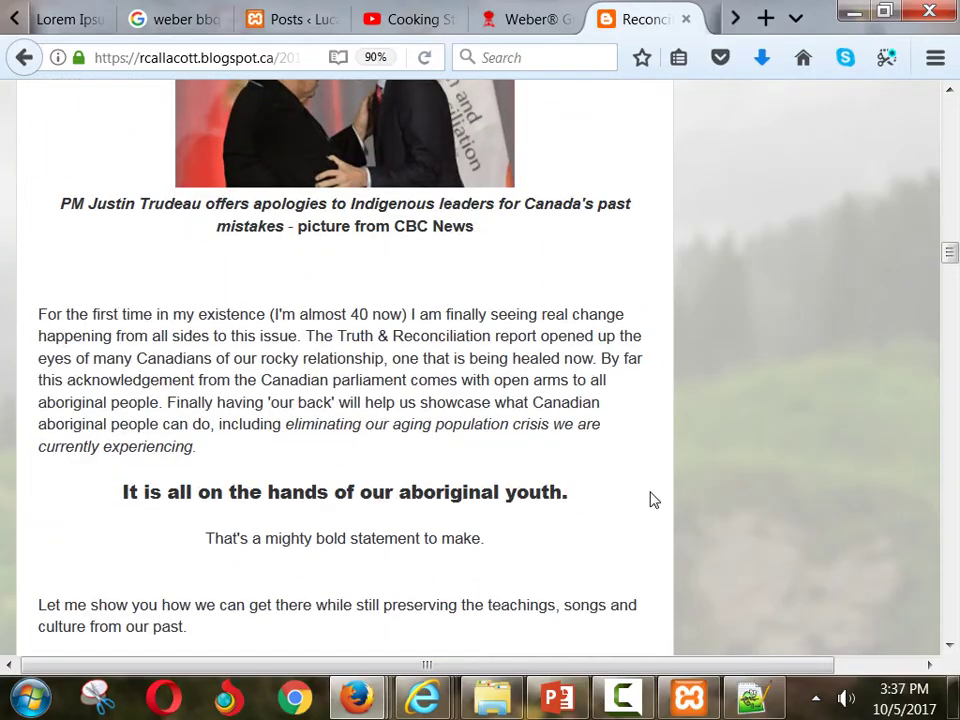
scroll(652, 500, "up", 20)
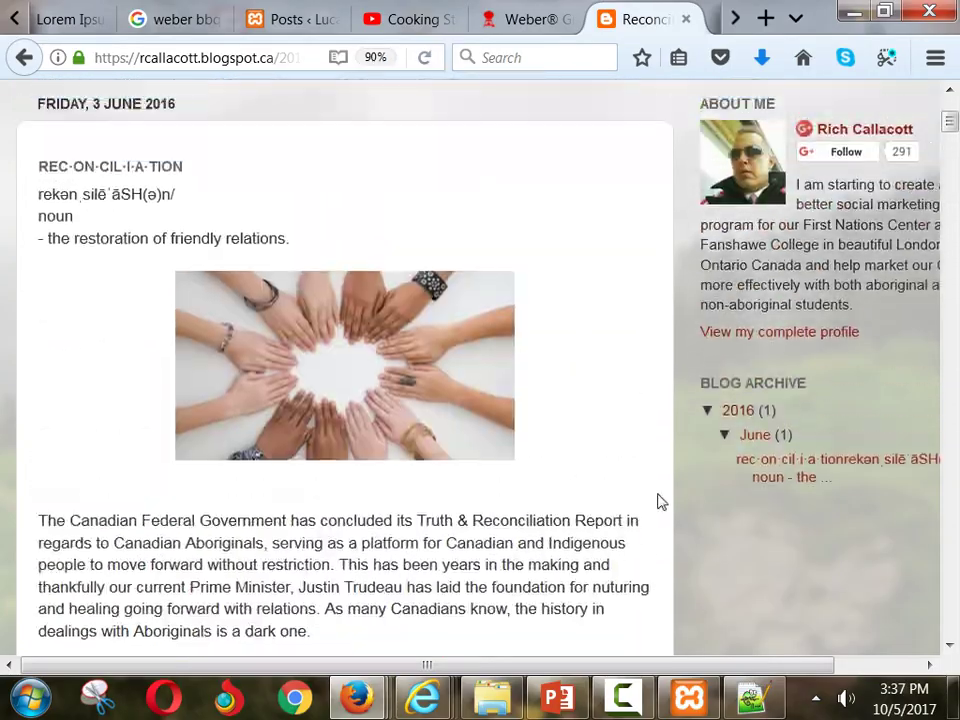
scroll(660, 500, "up", 4)
scroll(645, 435, "down", 11)
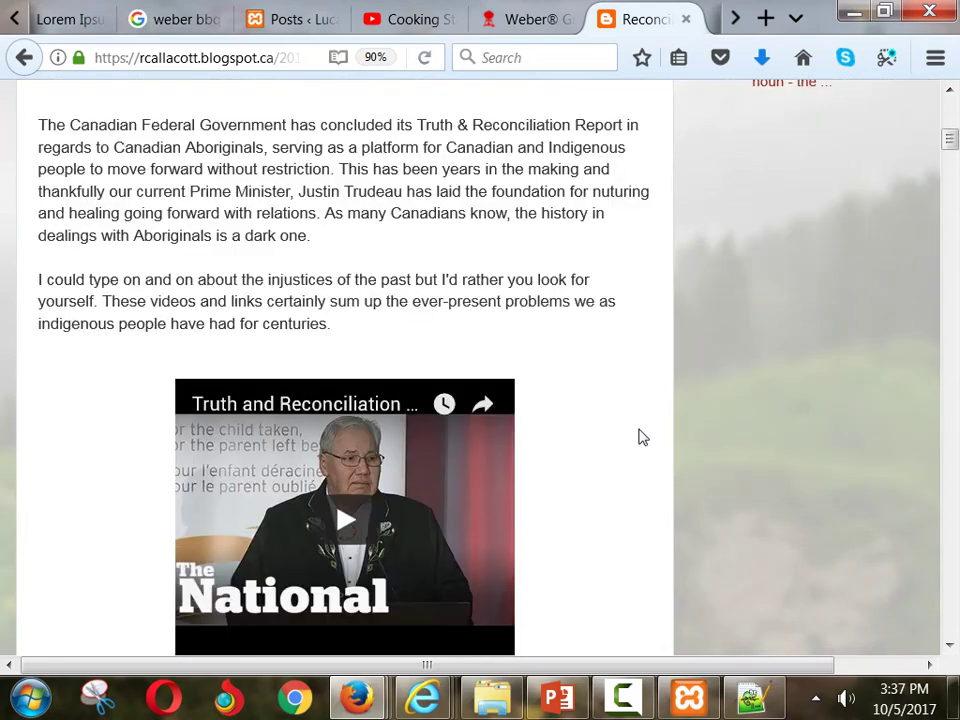
scroll(643, 437, "up", 3)
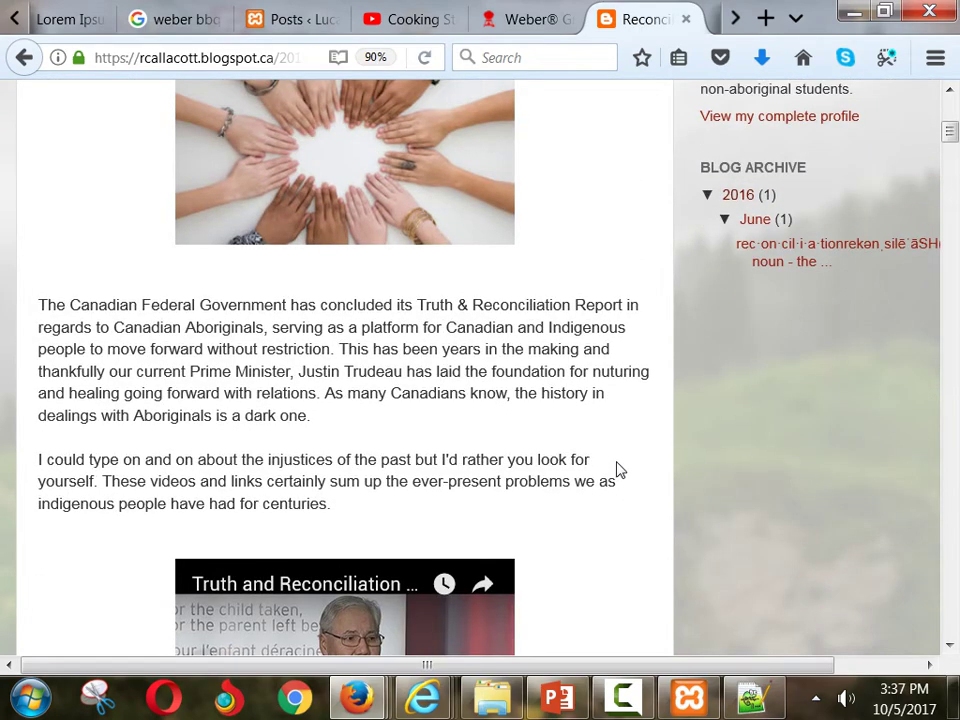
scroll(617, 468, "up", 7)
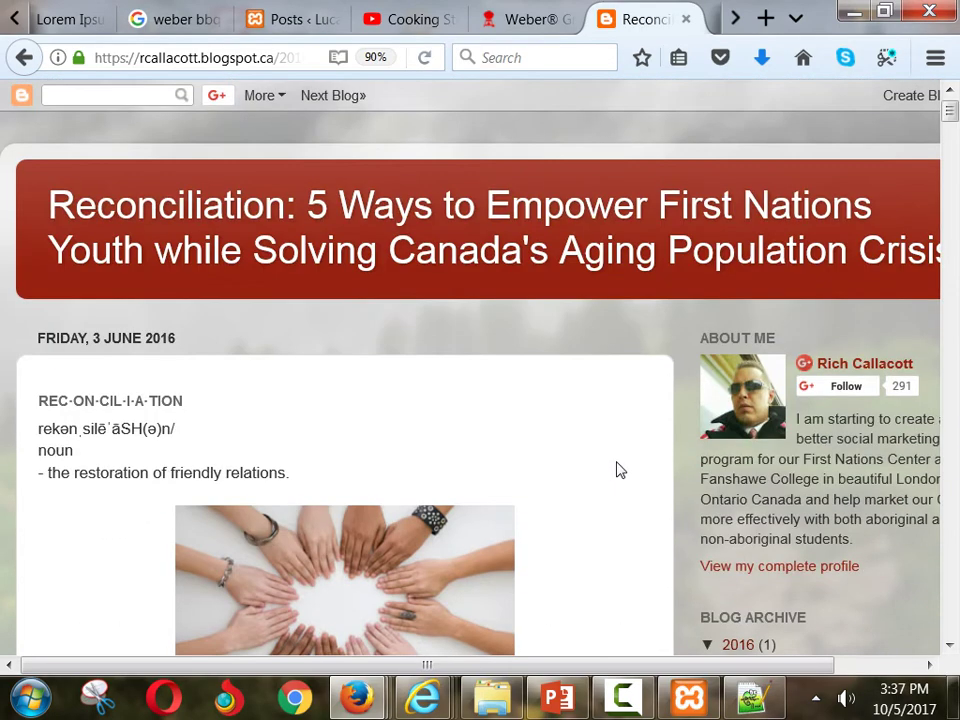
scroll(617, 474, "down", 9)
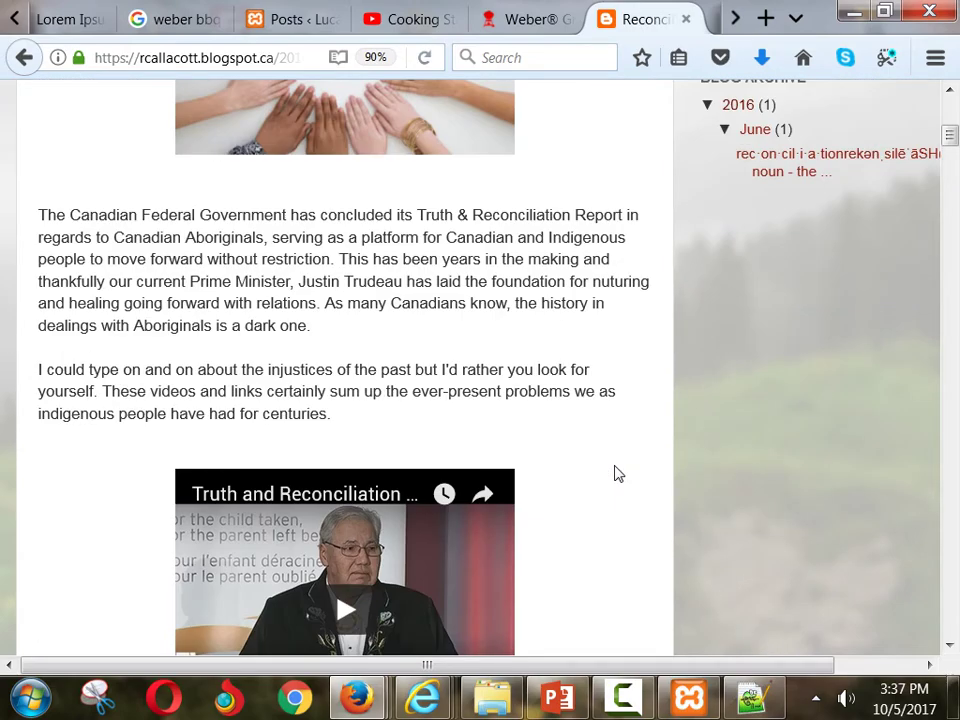
scroll(617, 474, "down", 19)
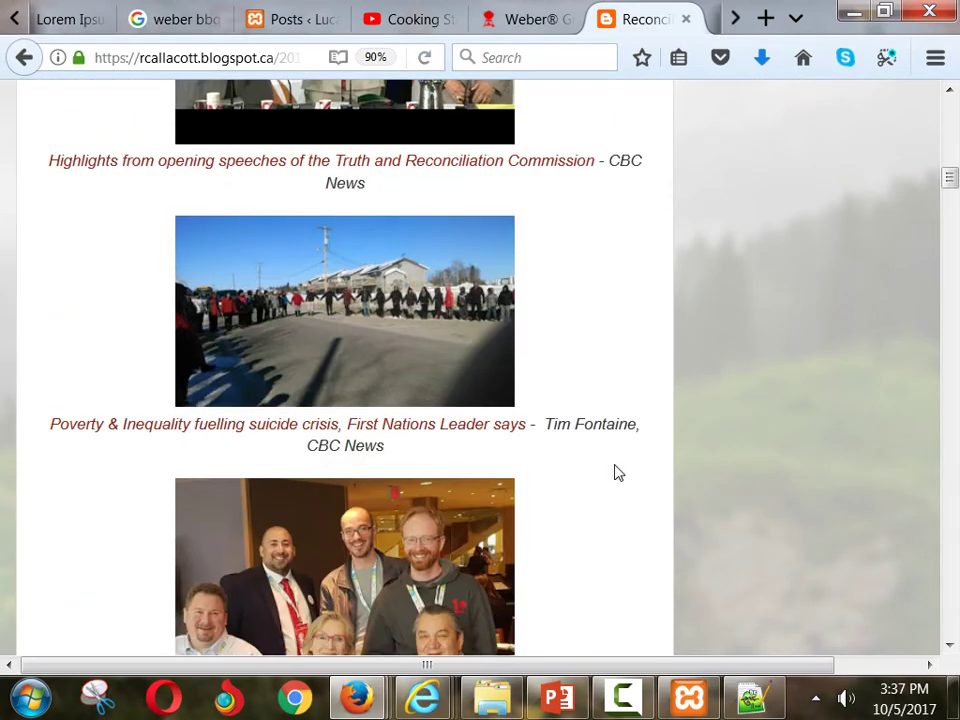
Finish reading the post and return to the WordPress Posts list.
scroll(617, 474, "down", 6)
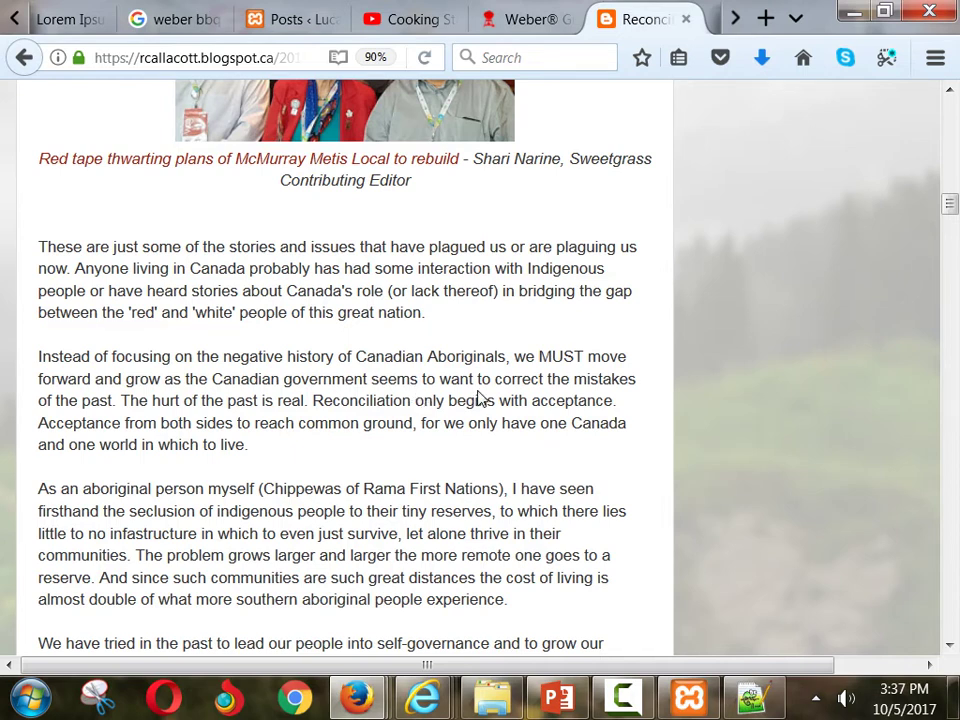
scroll(481, 396, "down", 9)
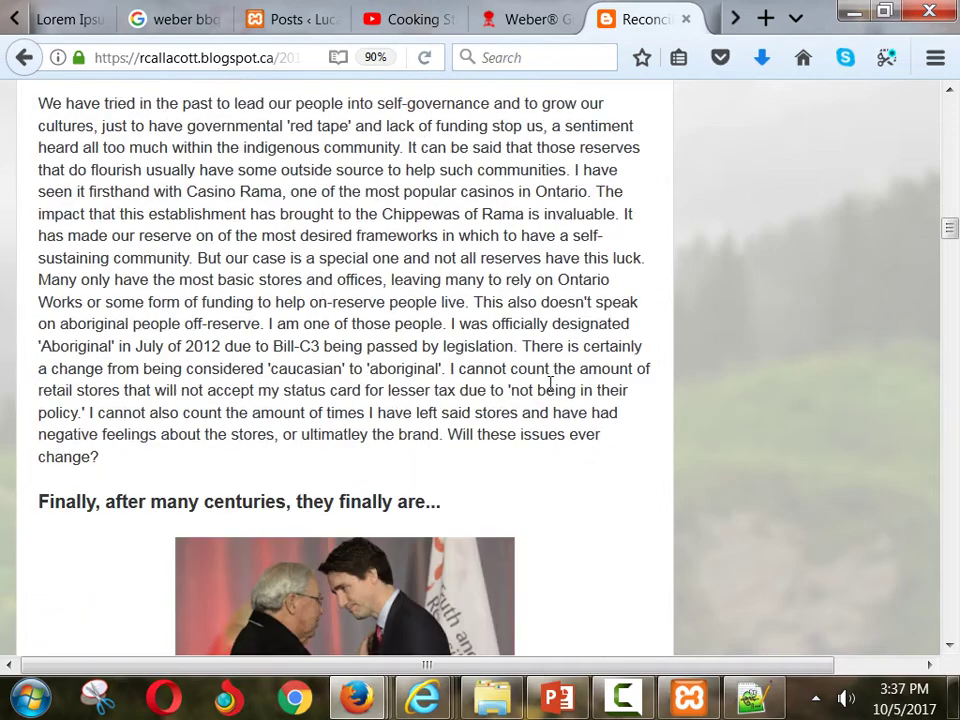
scroll(563, 430, "down", 15)
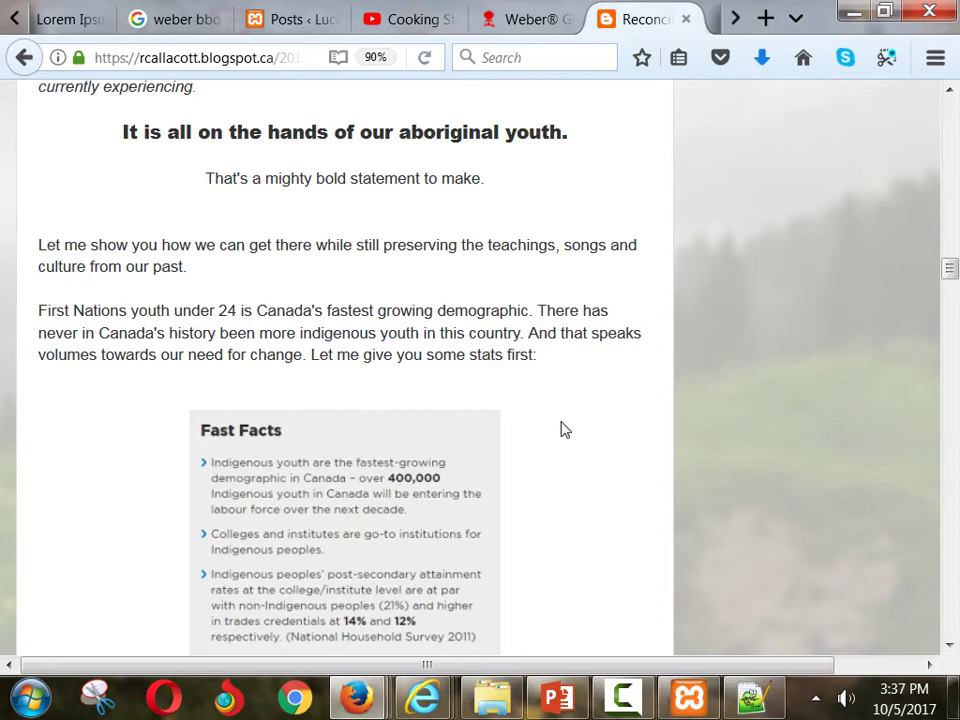
scroll(563, 430, "down", 17)
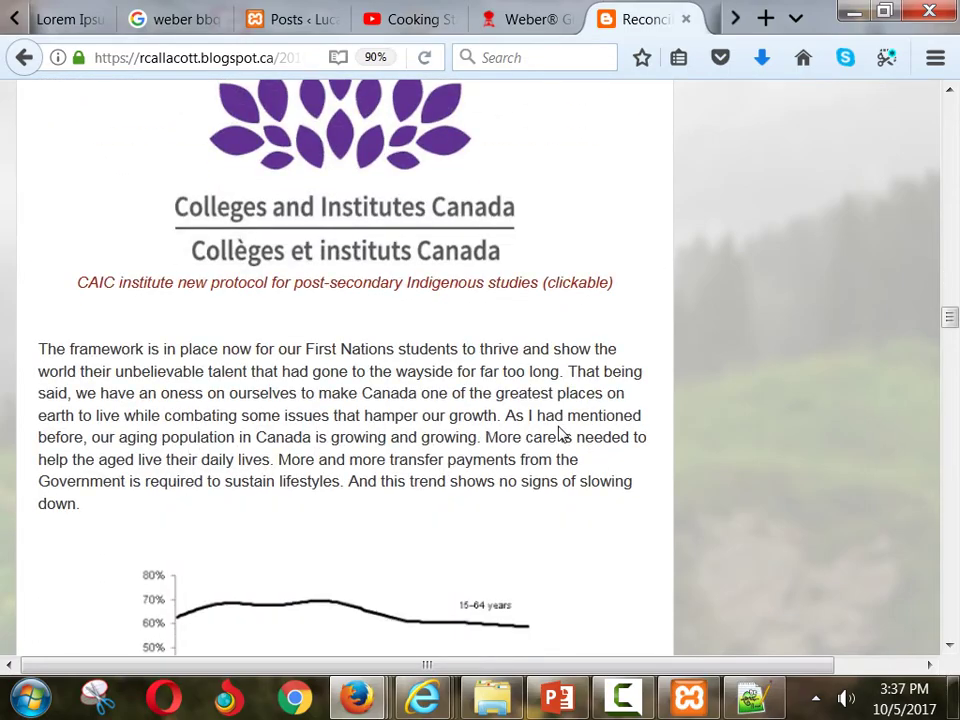
scroll(560, 433, "up", 20)
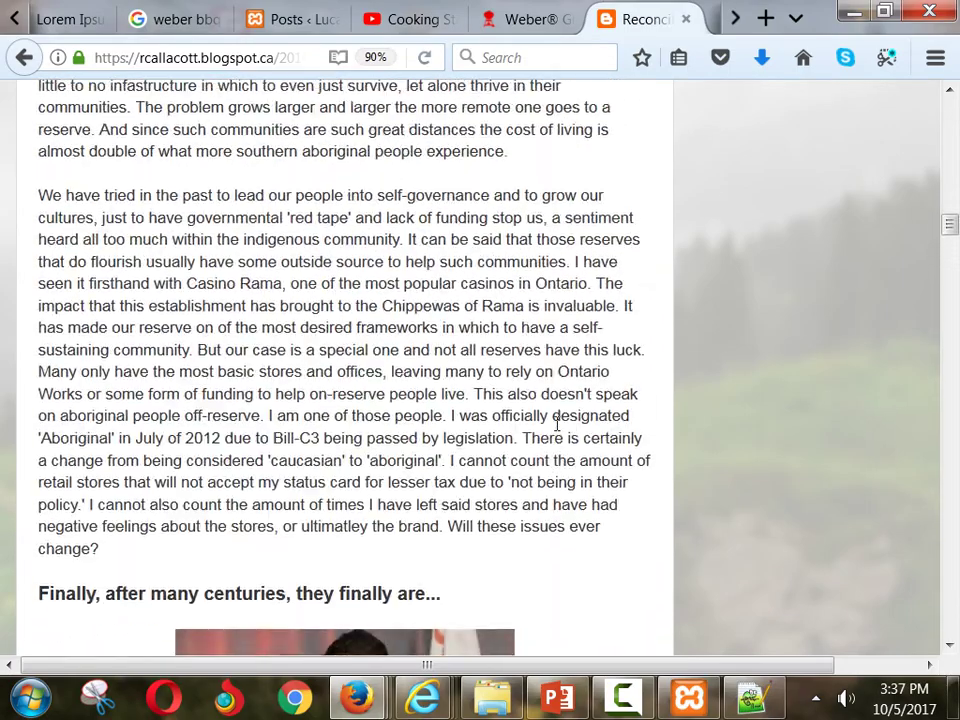
scroll(557, 425, "up", 20)
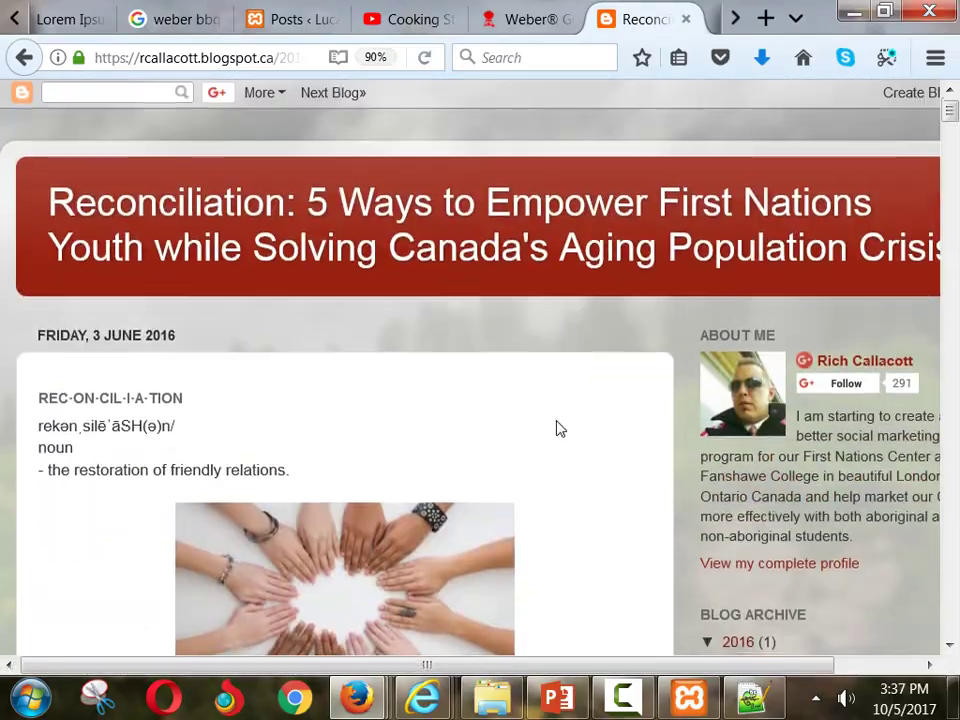
scroll(560, 427, "down", 20)
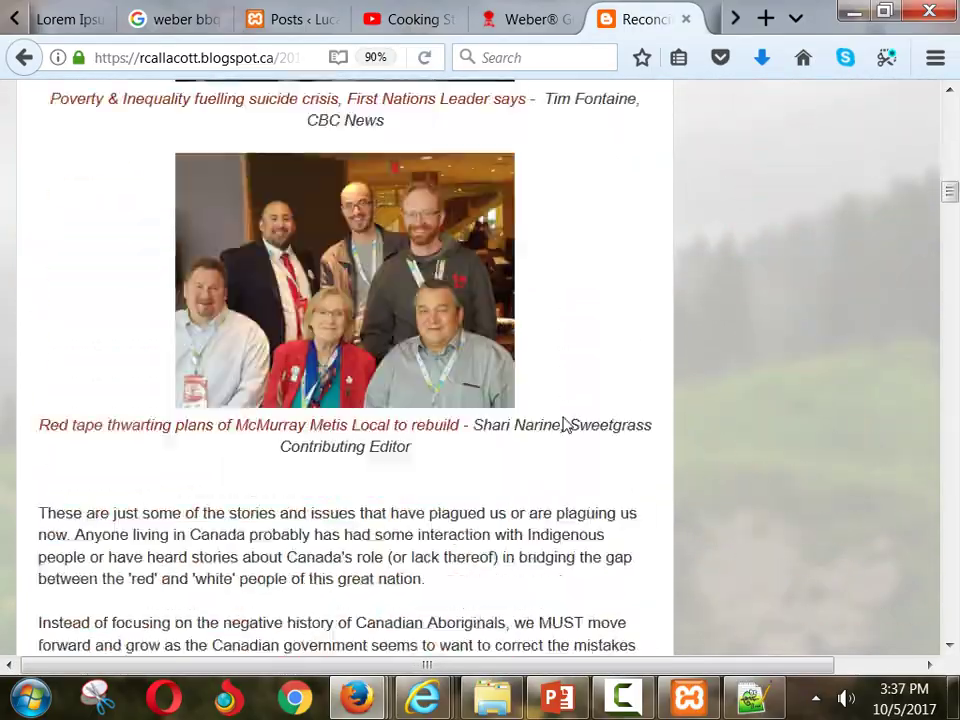
scroll(563, 424, "down", 20)
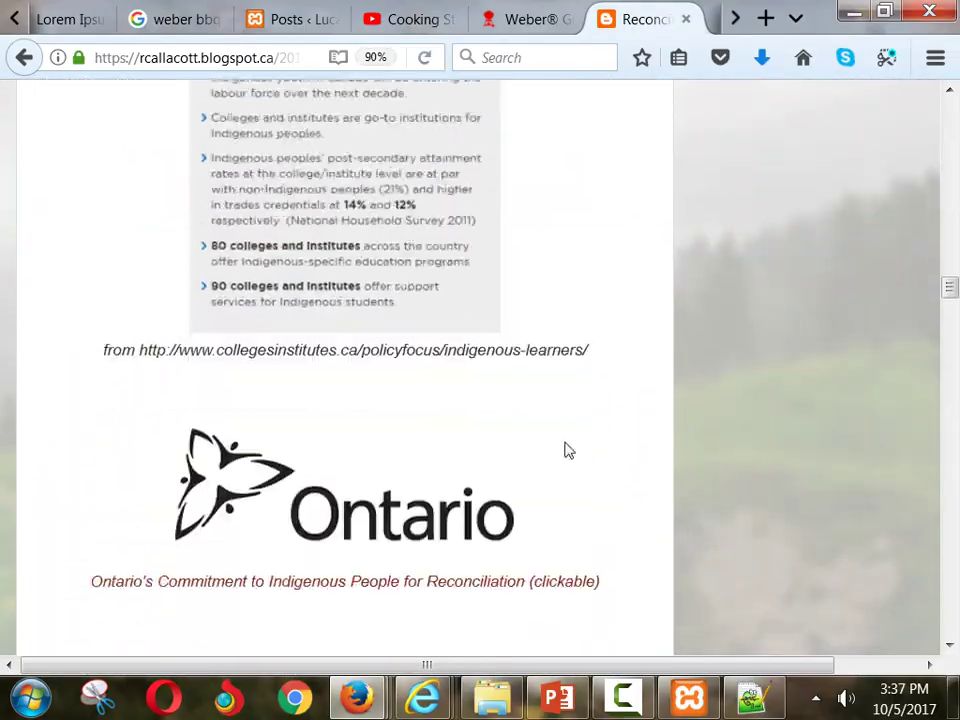
scroll(567, 452, "down", 5)
scroll(570, 455, "up", 10)
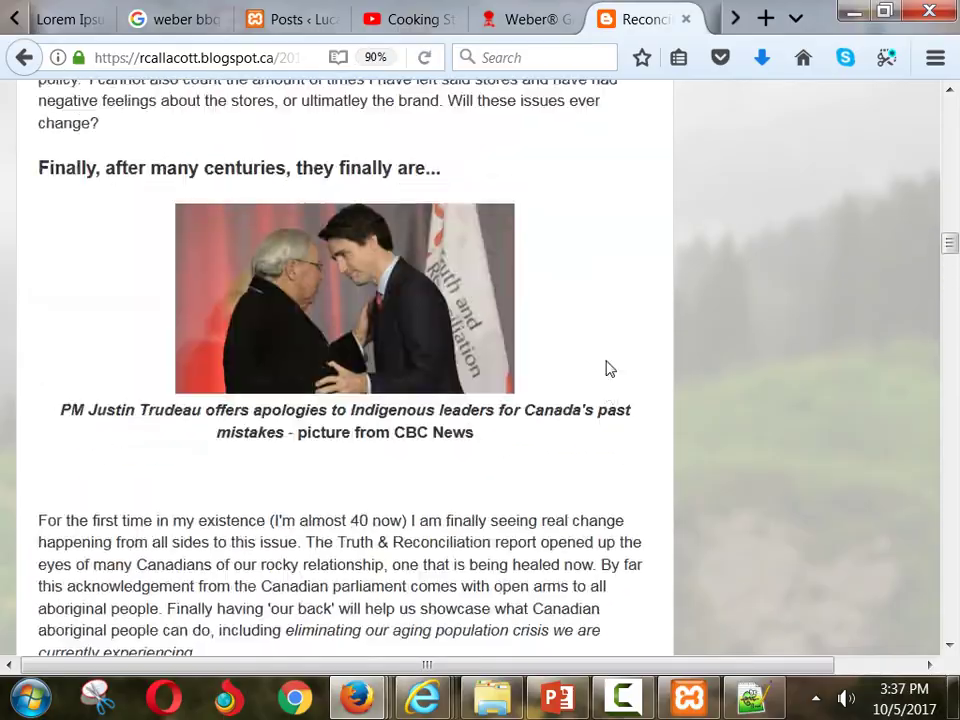
scroll(840, 420, "up", 20)
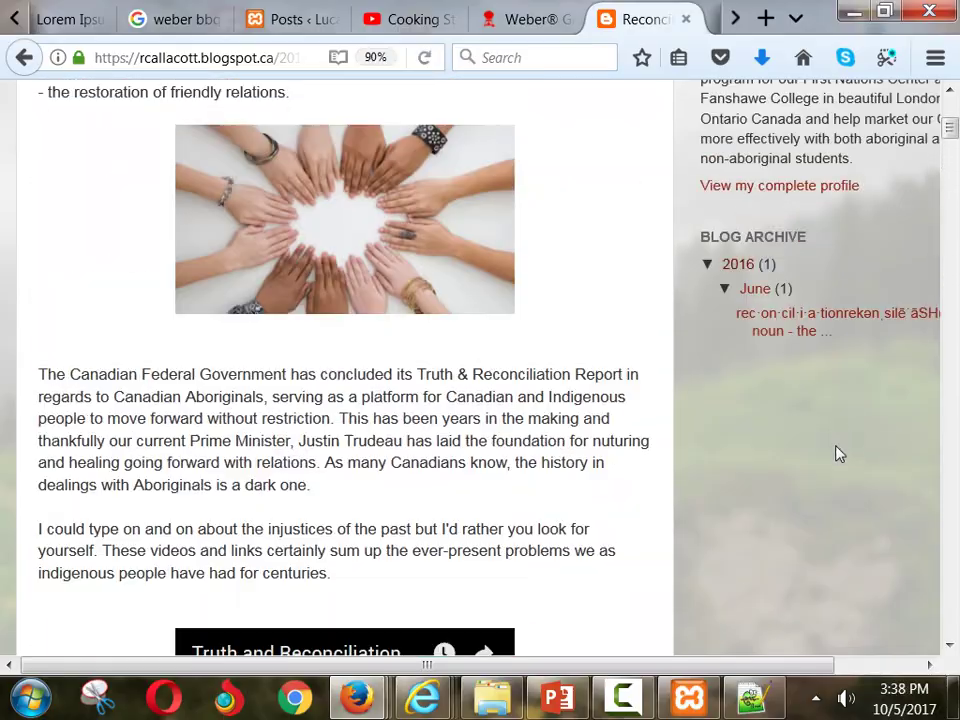
scroll(842, 440, "up", 4)
scroll(810, 549, "down", 6)
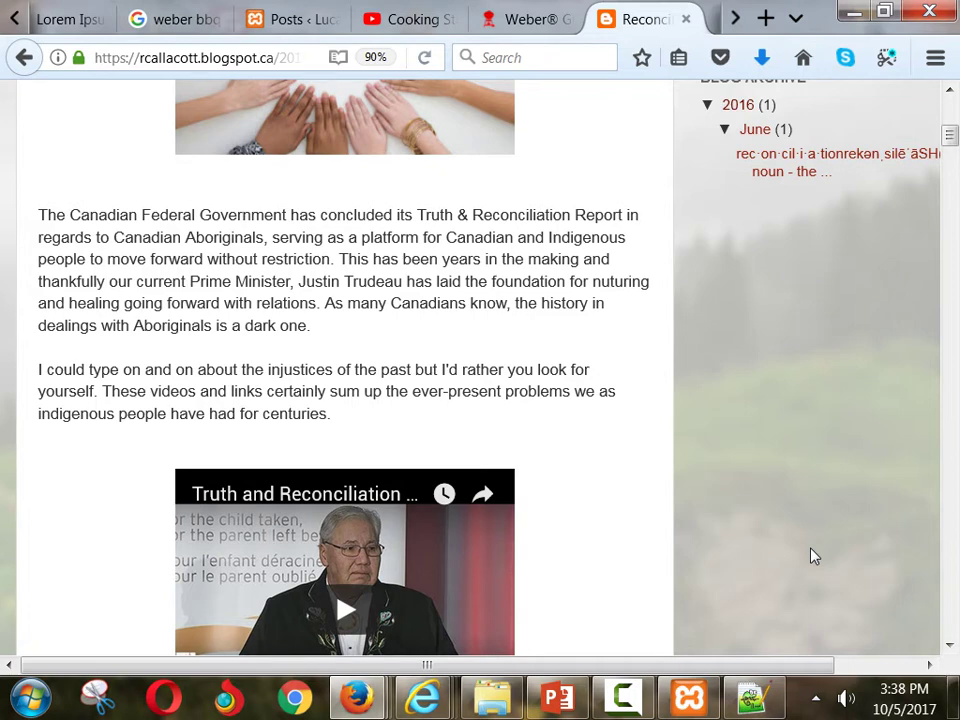
left_click(290, 19)
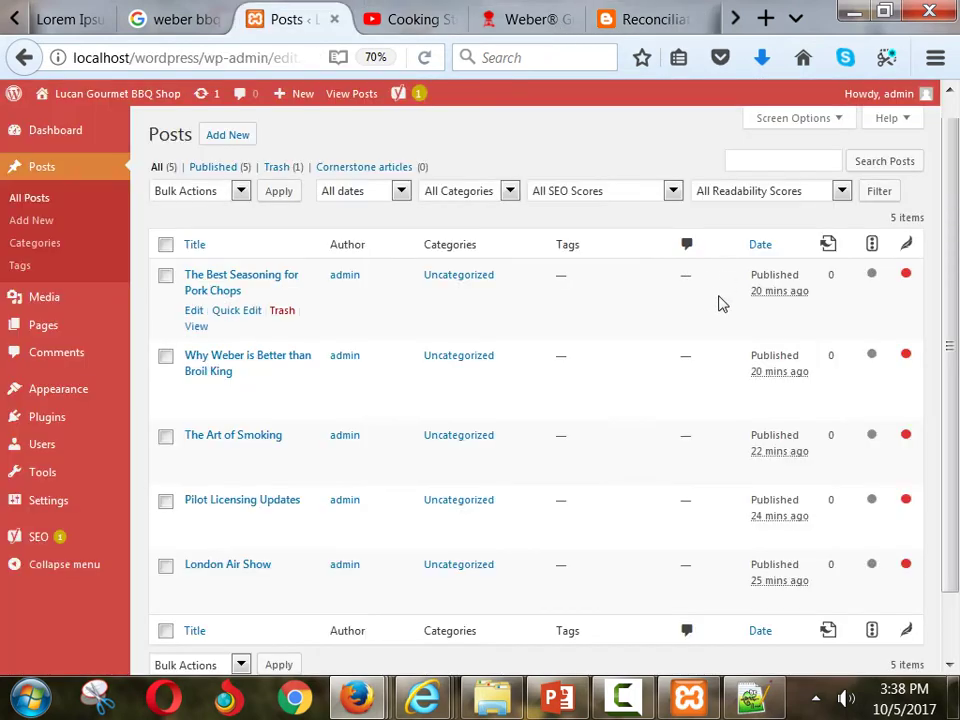
Edit 'The Best Seasoning for Pork Chops' and scroll down to its Categories box.
left_click(194, 311)
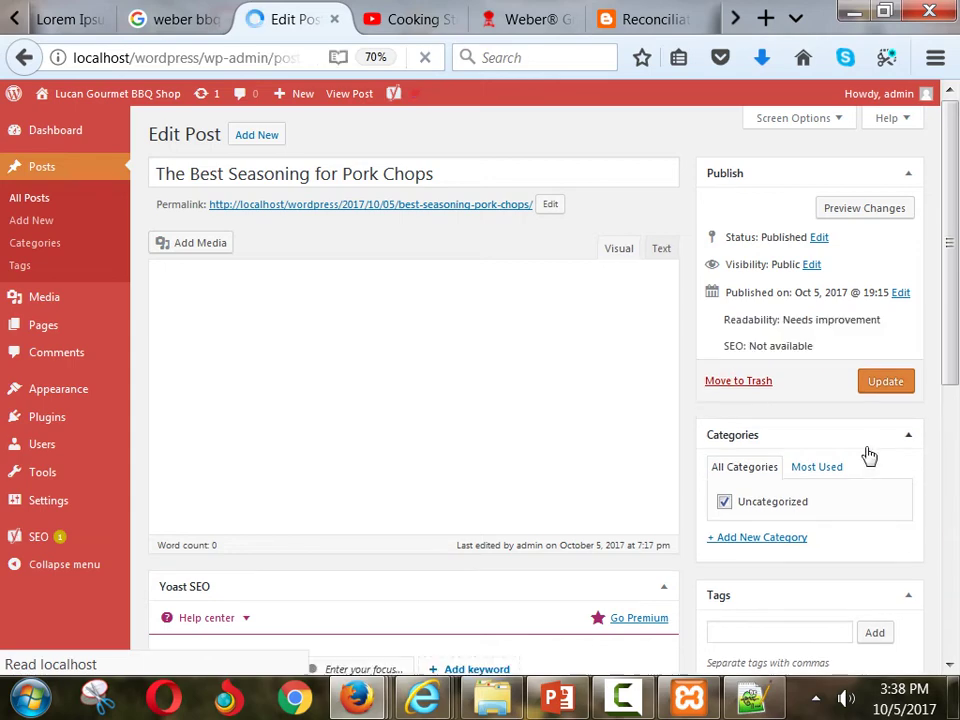
scroll(759, 503, "down", 2)
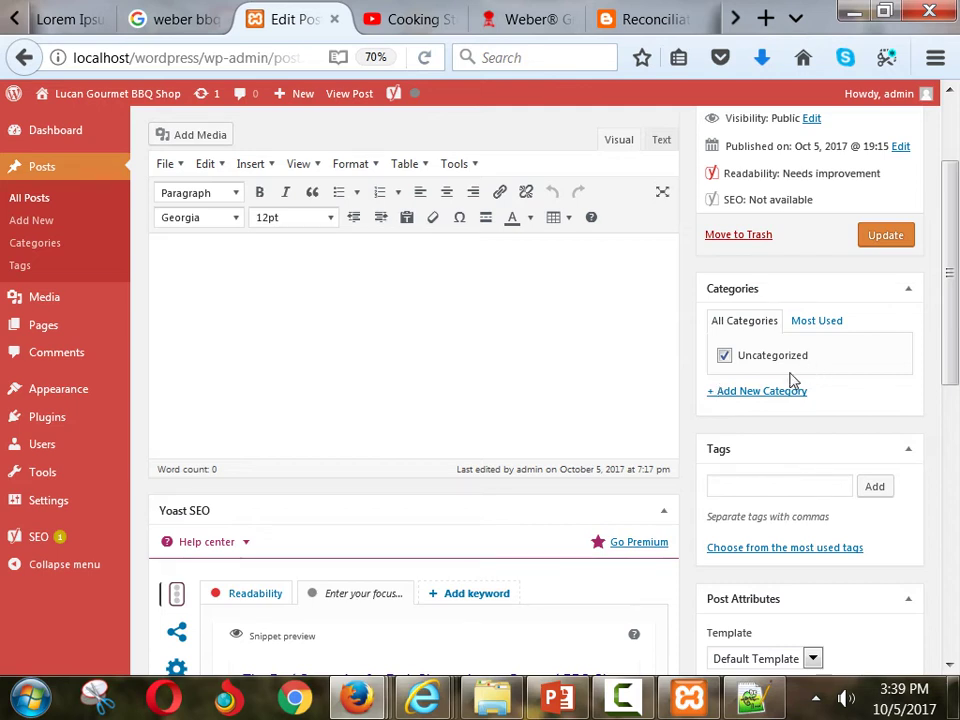
Create a new Taxes category for the post, replacing the mistyped name.
left_click(742, 395)
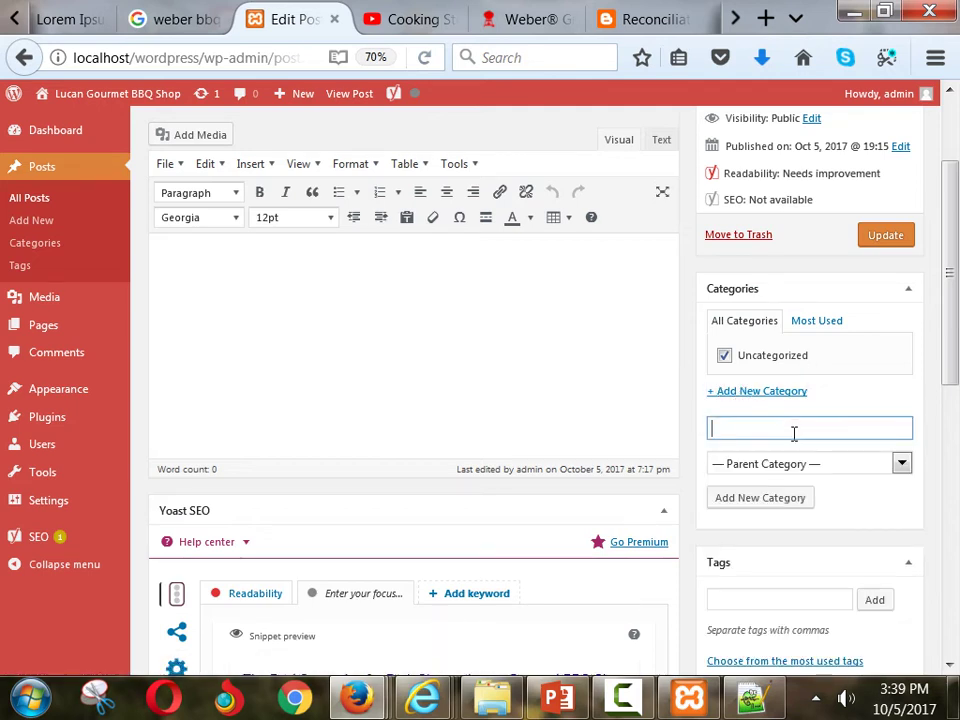
type("Reconciation")
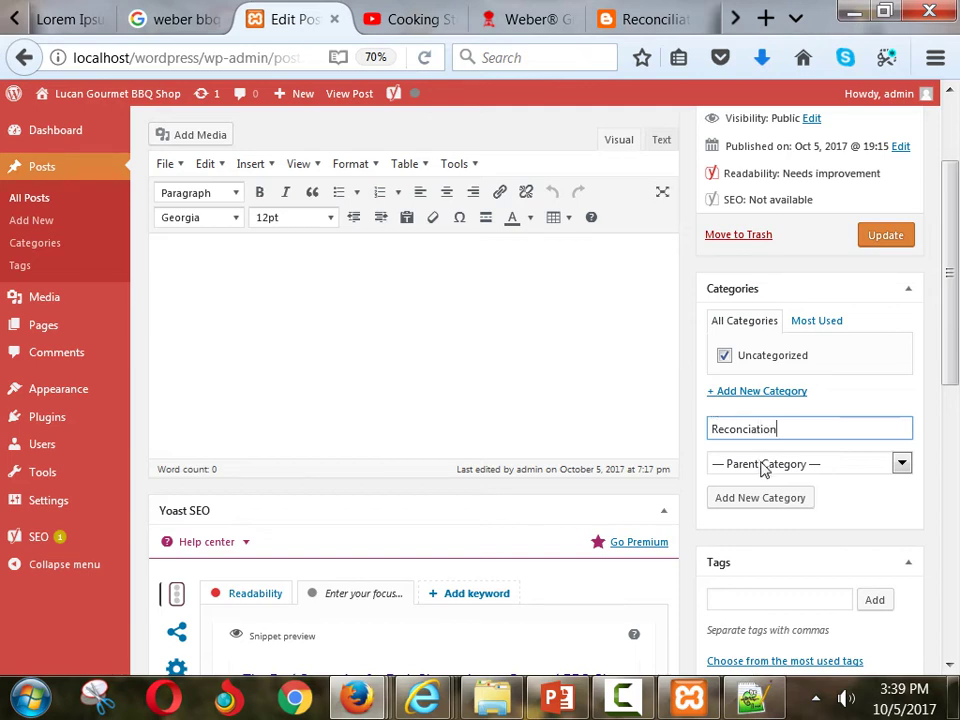
double_click(743, 432)
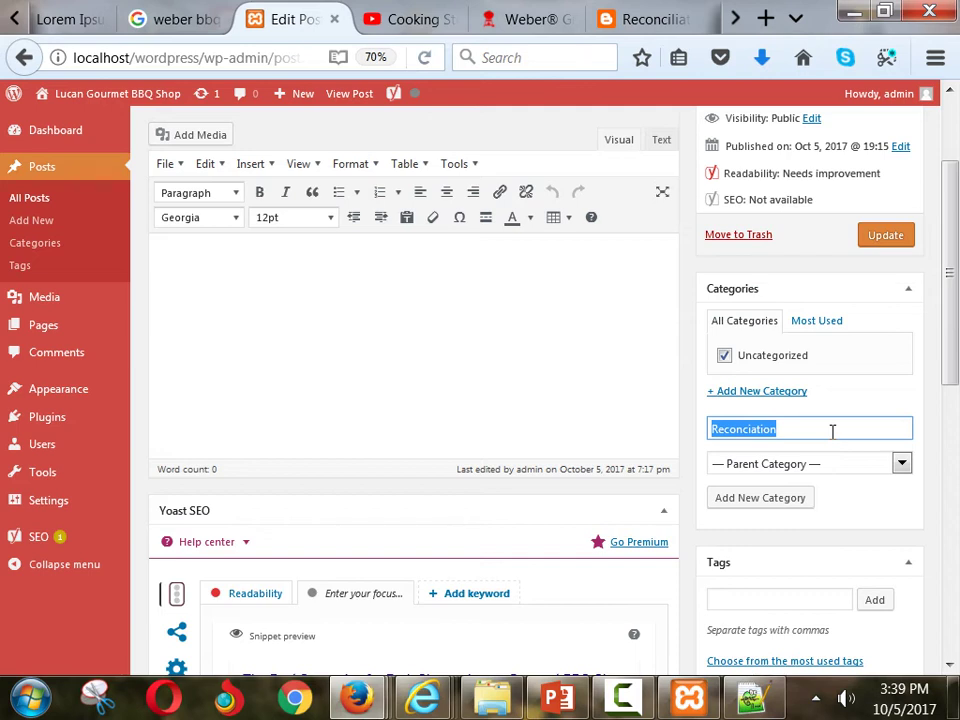
type("Taxes")
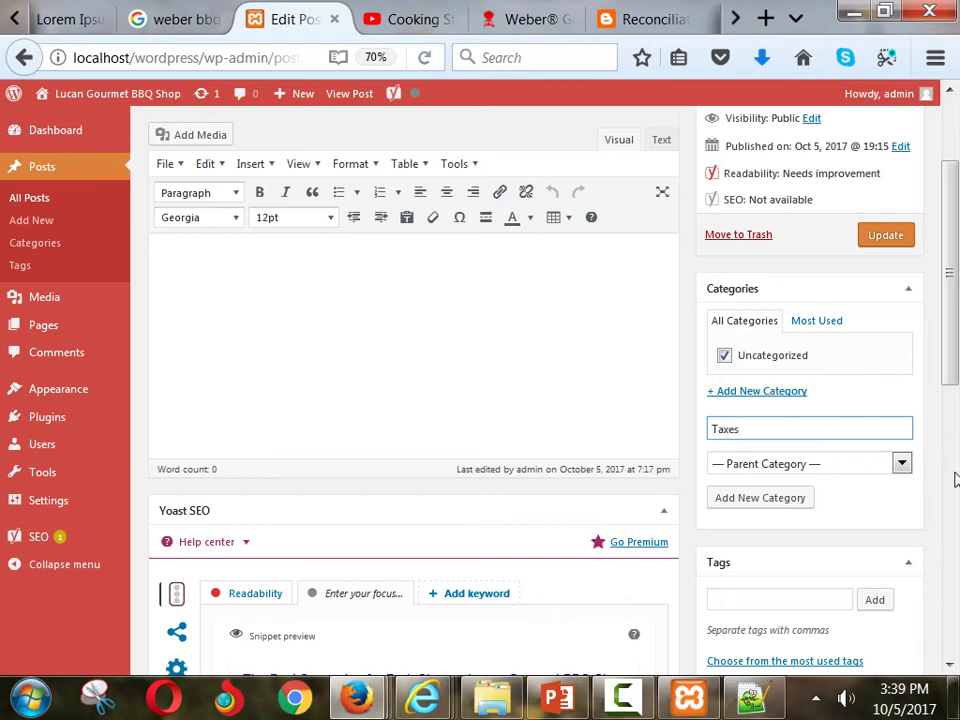
left_click(785, 499)
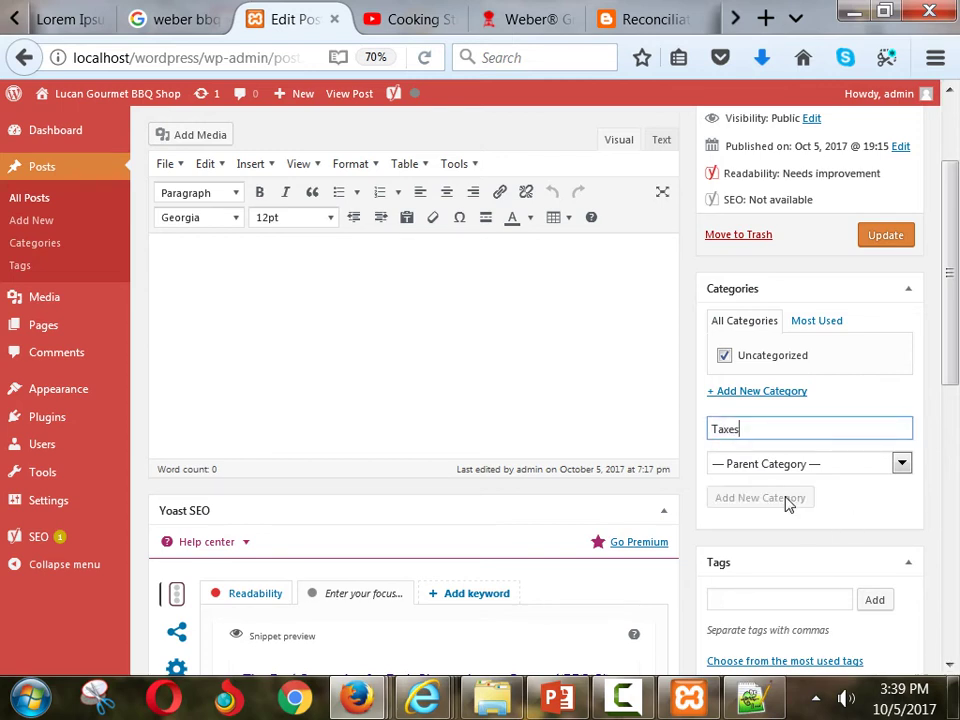
Uncheck Uncategorized, add a Land Treaties category, and enter Scholarships as the next name.
left_click(724, 376)
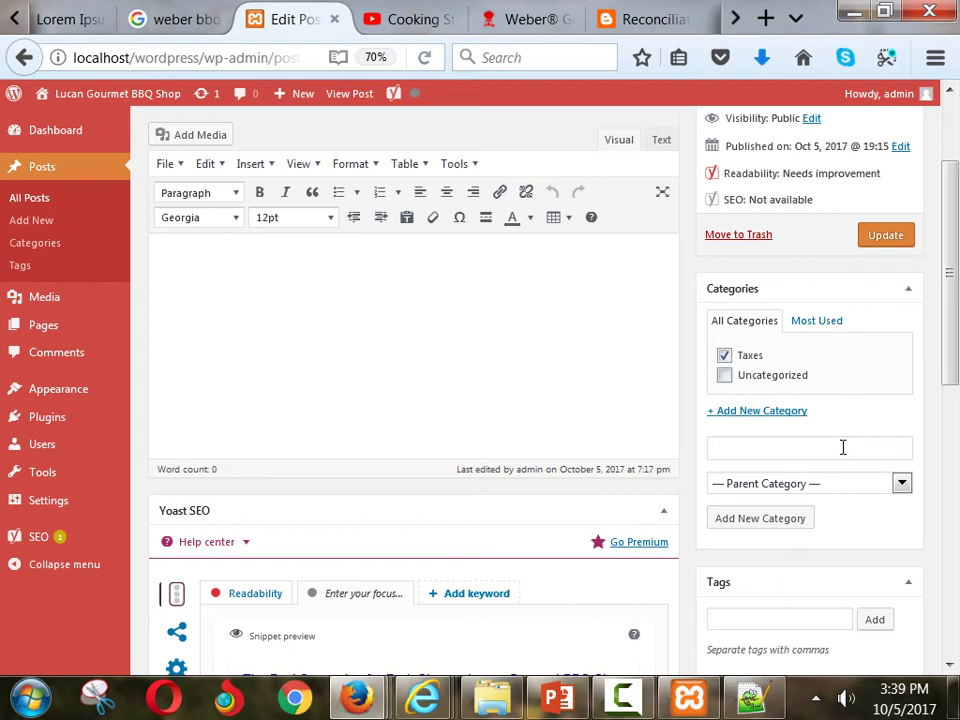
left_click(776, 447)
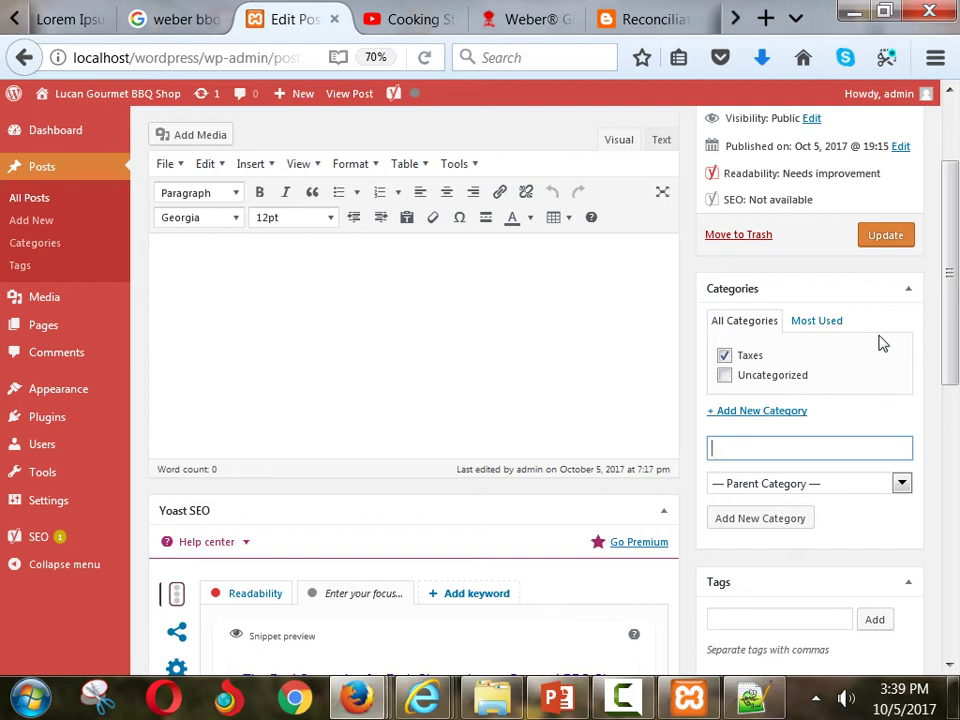
type("Land Treaties")
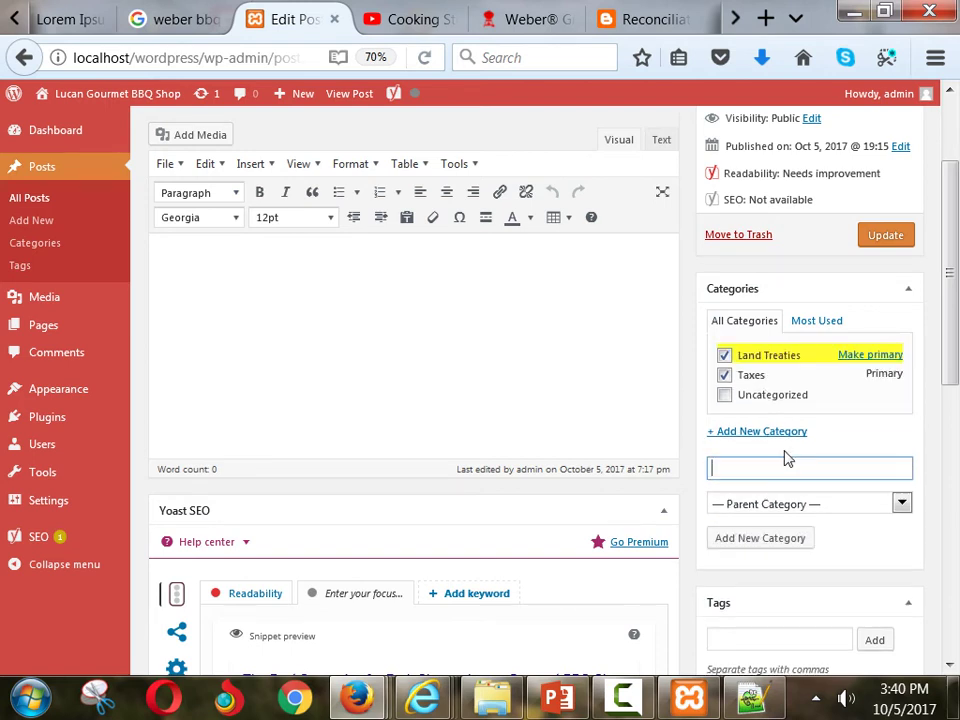
type("A")
key("BackSpace")
type("S")
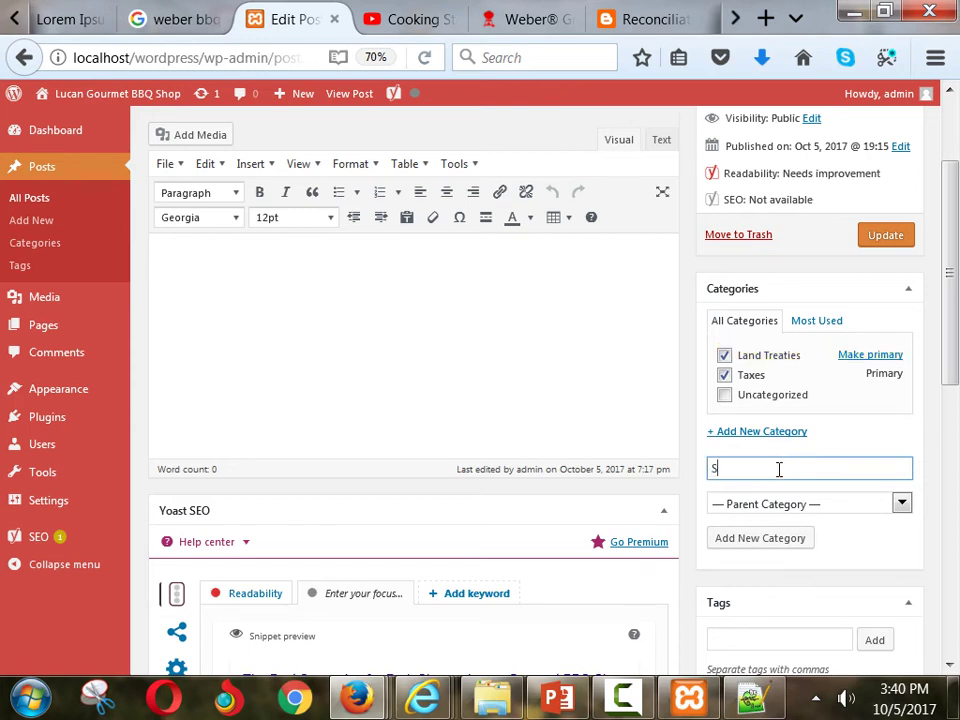
type("cholarships")
Add the Scholarships and Living categories, both checked for the post.
left_click(773, 548)
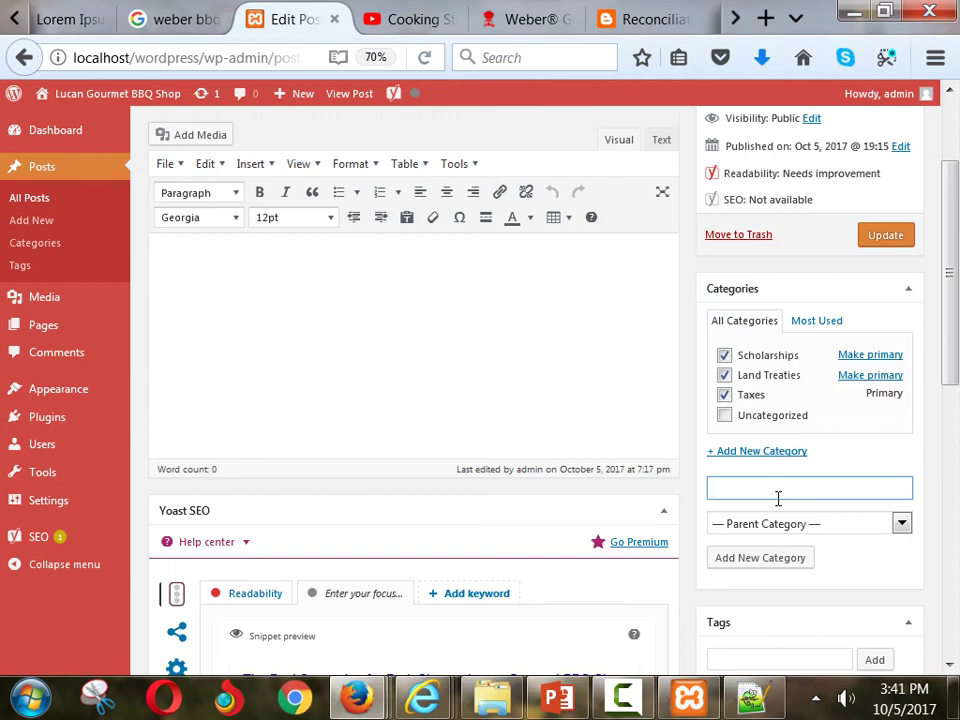
type("Living")
left_click(785, 563)
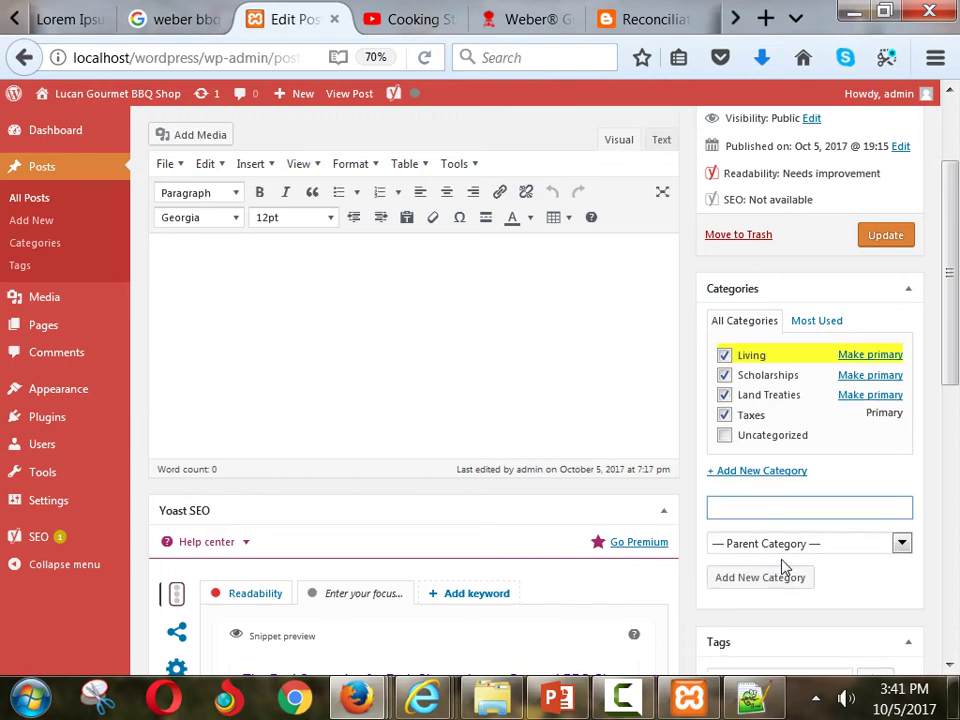
left_click(885, 500)
scroll(904, 478, "down", 3)
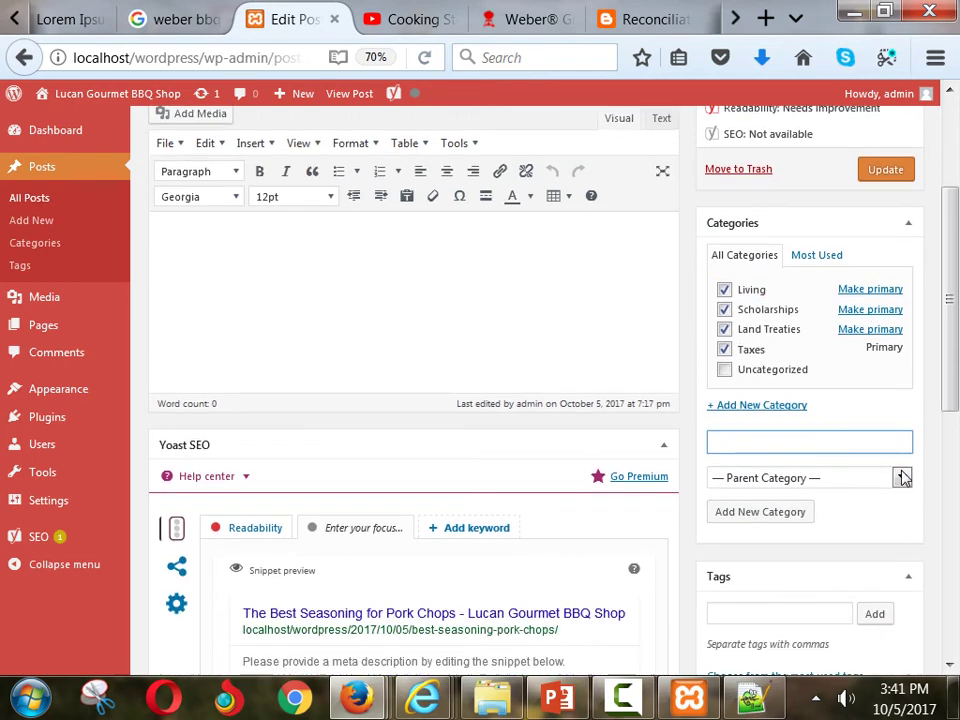
Enter hashtag-style tags, including #stoneypoint, in the Tags field.
left_click(741, 532)
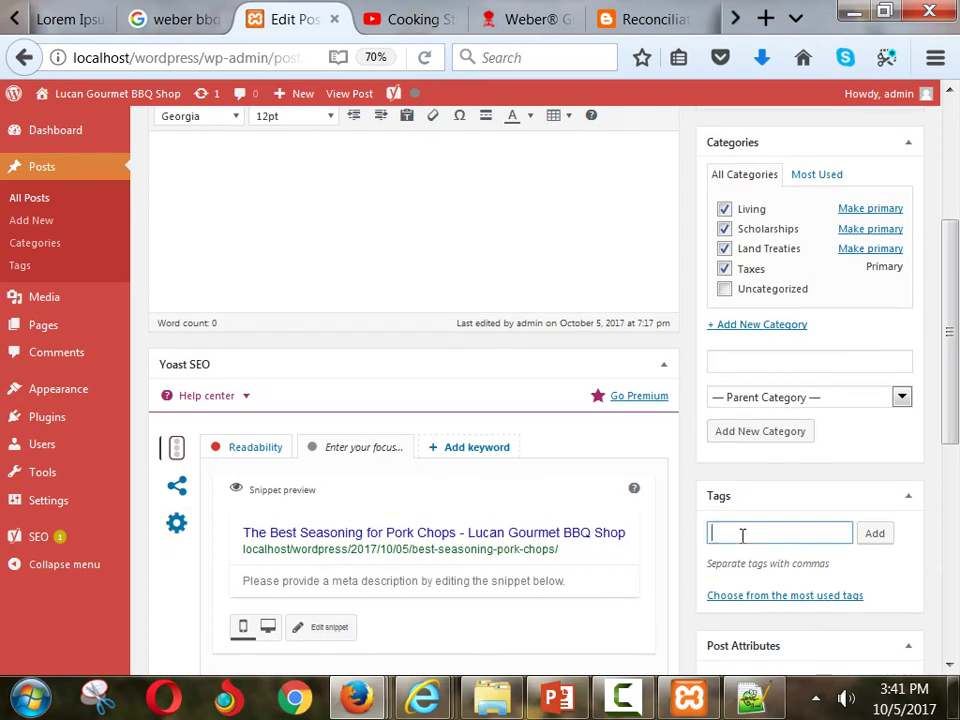
type("#trudeua")
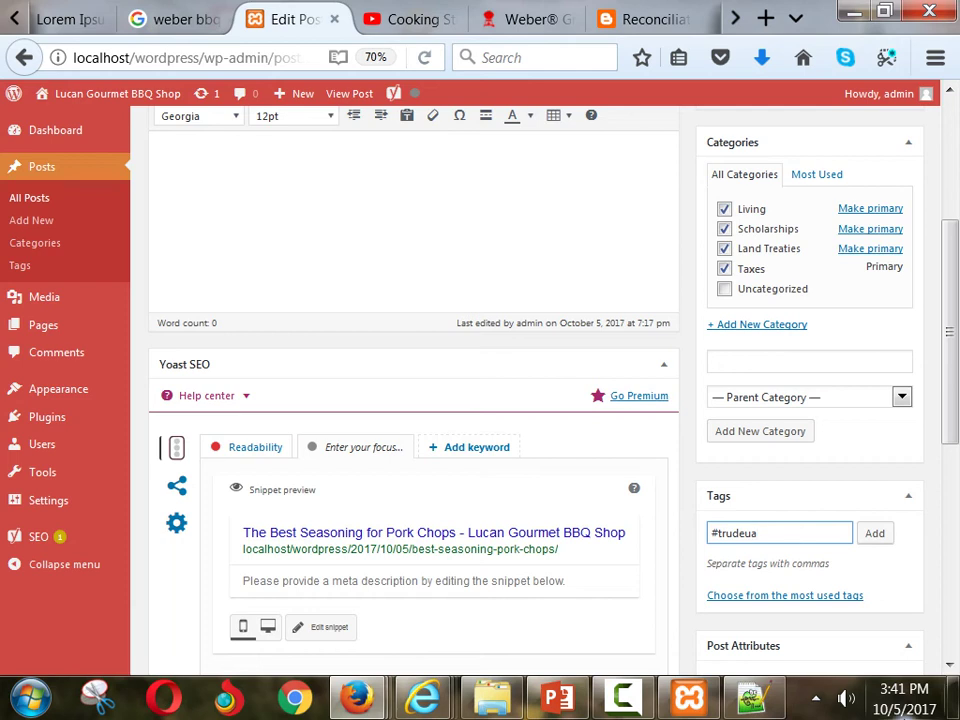
key("BackSpace")
key("BackSpace")
type("u")
key("BackSpace")
type("au")
type(" #")
type("stoneyp")
type("oint")
type(" 3")
key("BackSpace")
type("#")
Replace the tag text with trudeau and add it as the post's tag.
key("ctrl+shift+Left")
key("ctrl+shift+Left")
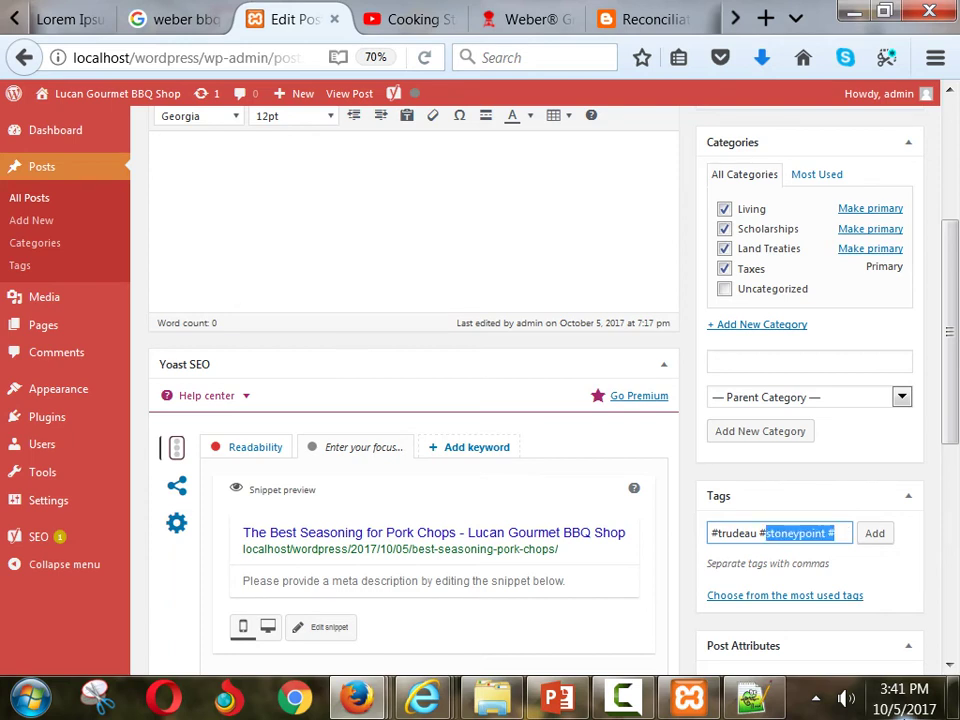
key("ctrl+shift+Left")
key("ctrl+shift+Left")
key("BackSpace")
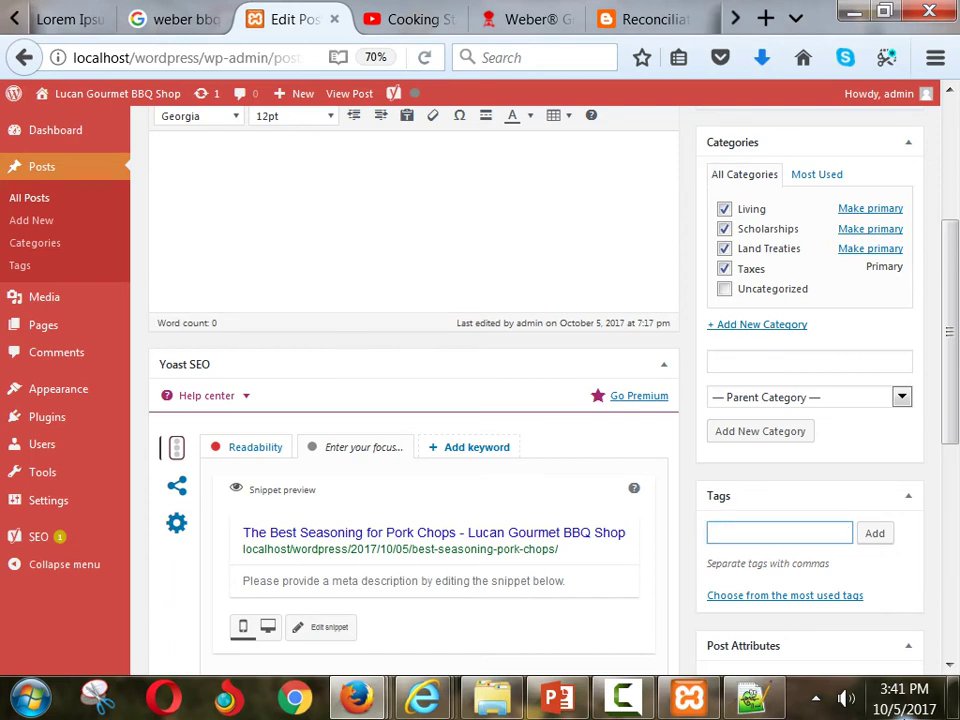
type("trudeau")
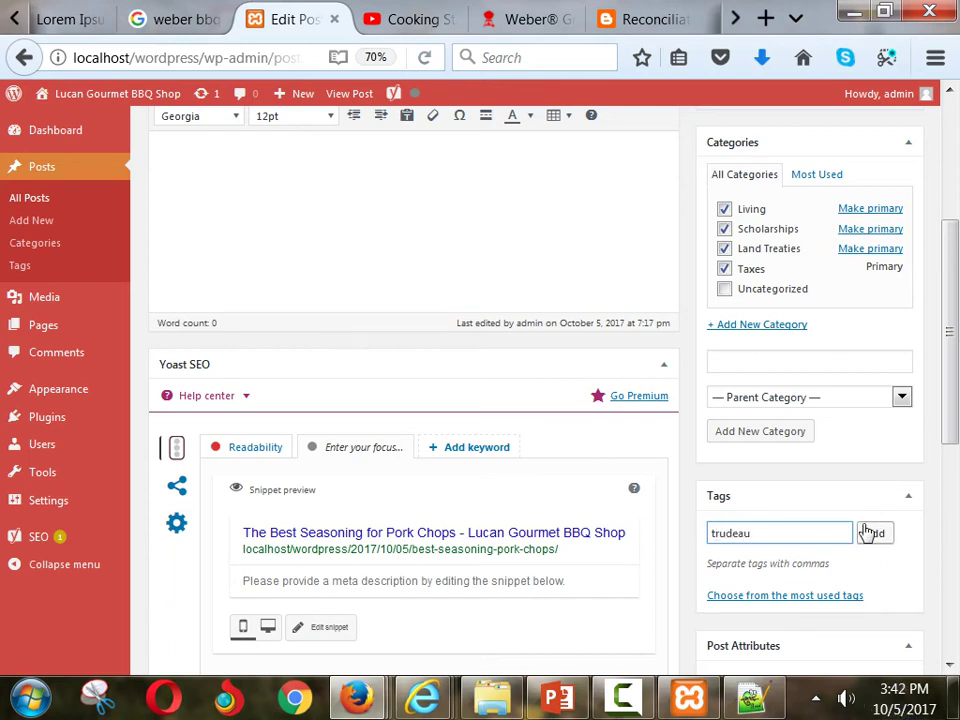
left_click(869, 533)
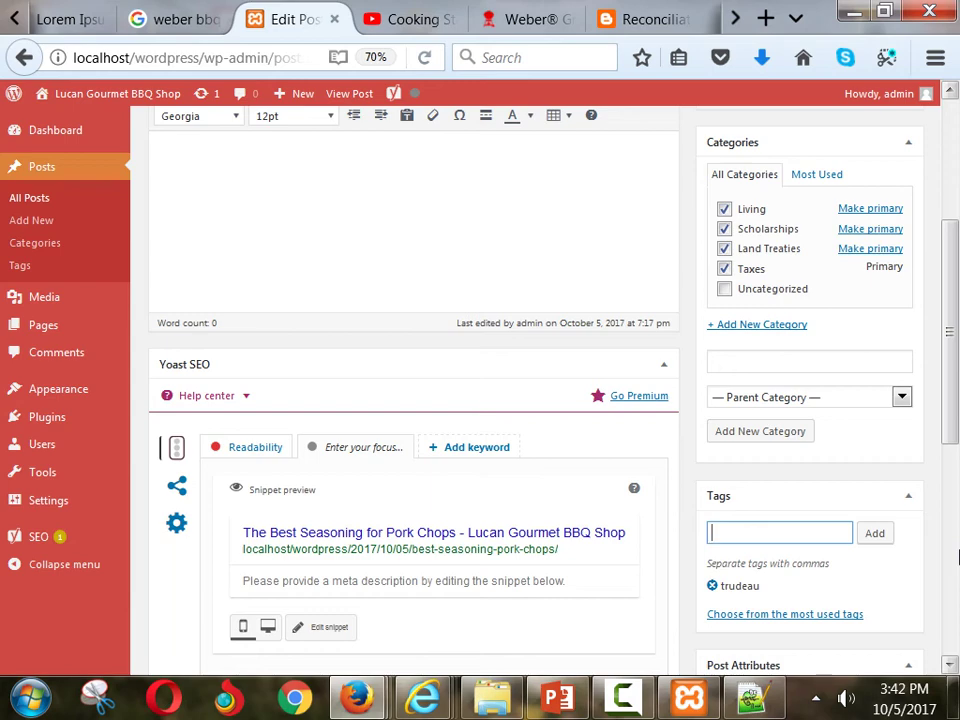
Switch to PowerPoint and show slide 29, the WordPress Blog layout diagram.
left_click(537, 712)
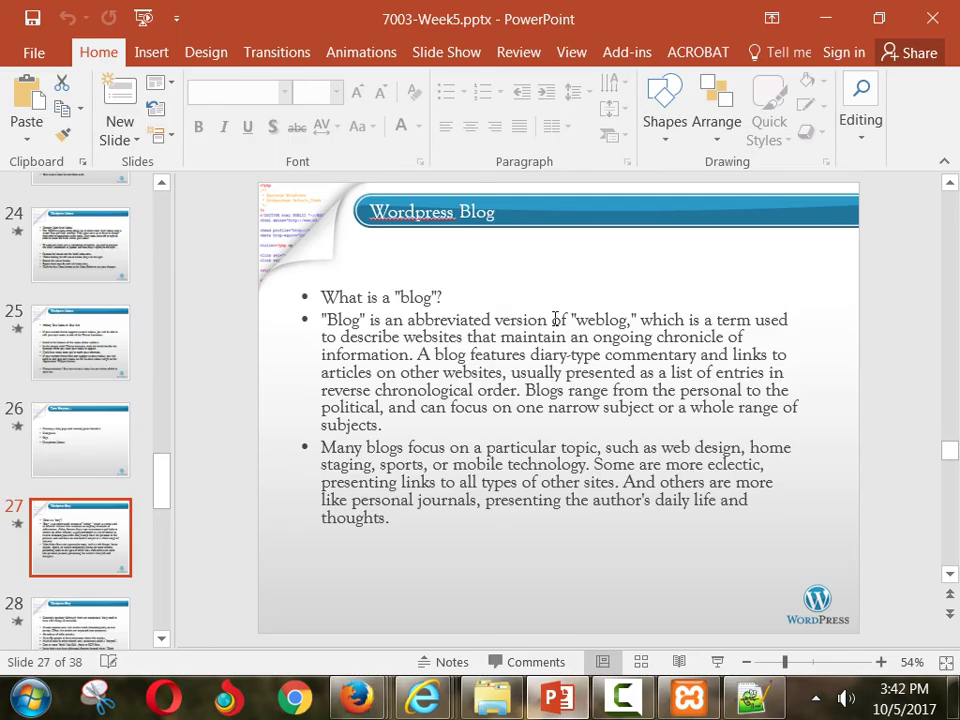
left_click(79, 611)
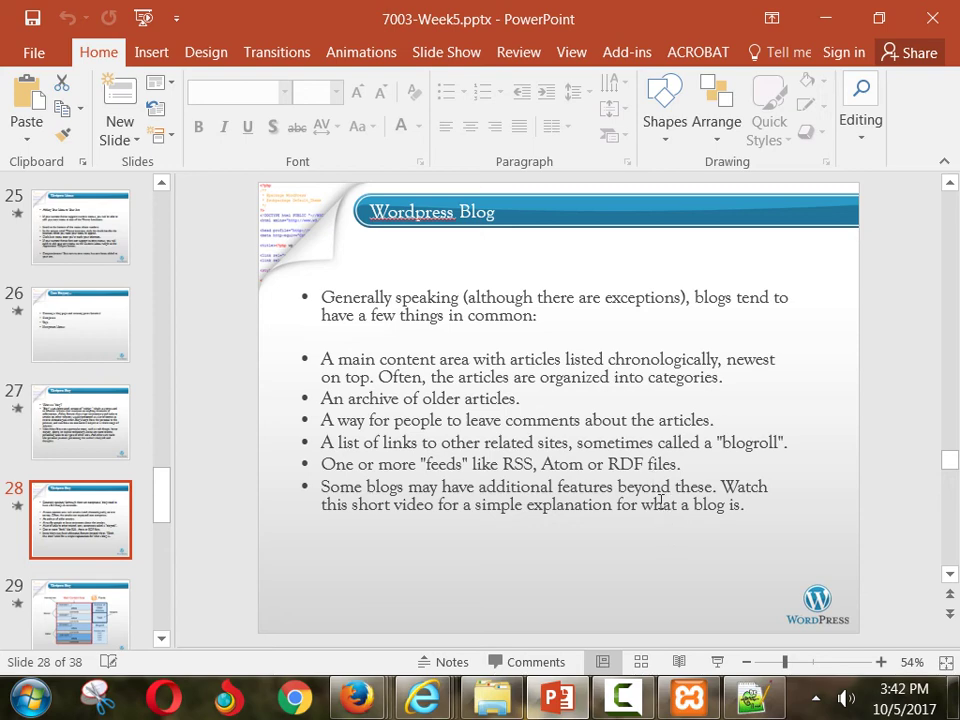
left_click(88, 615)
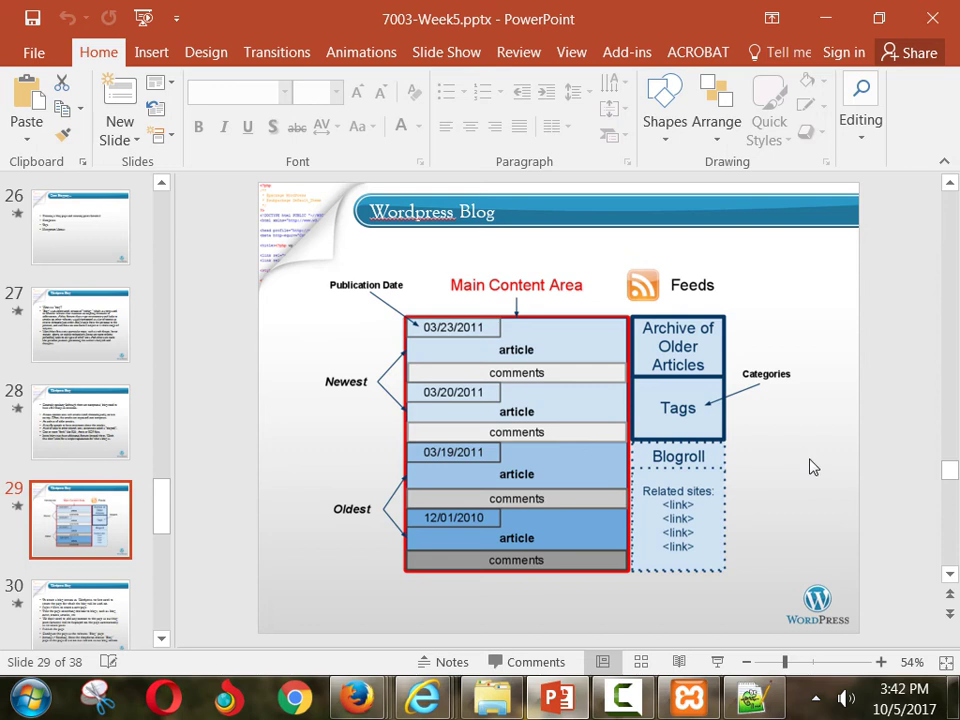
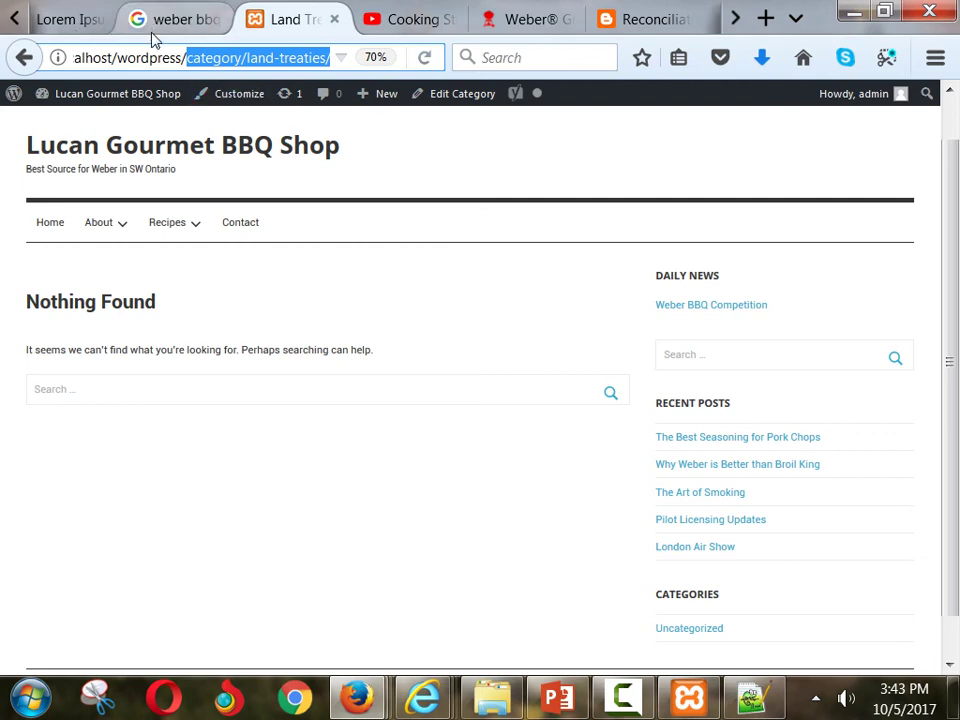
Return to Categories, view the empty Tags screen, then switch to the Reconciliation blog tab.
left_click(21, 58)
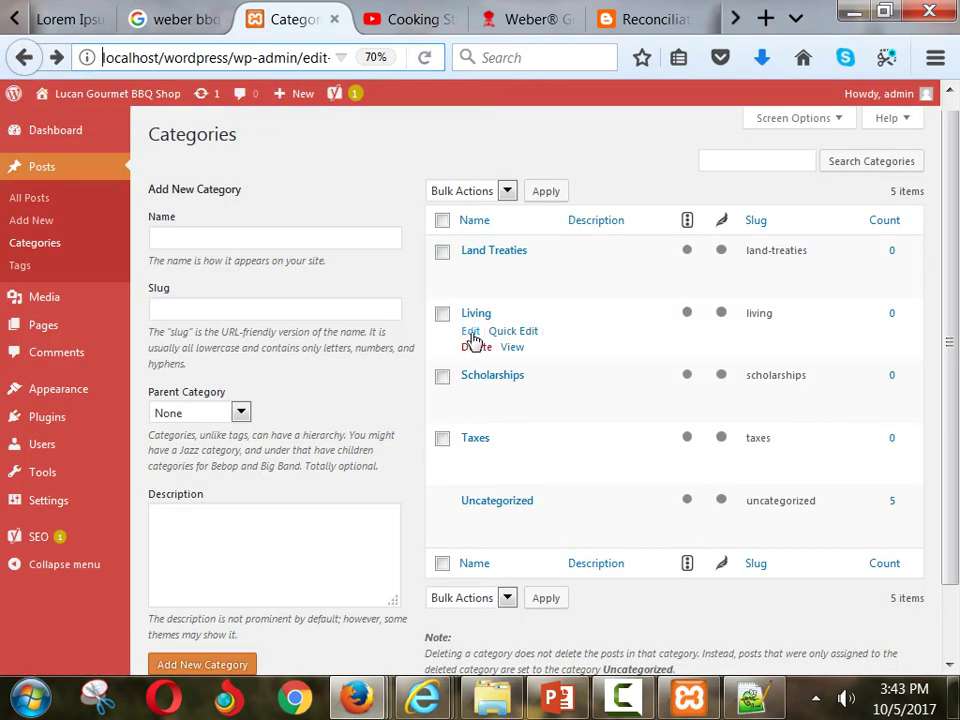
left_click(20, 266)
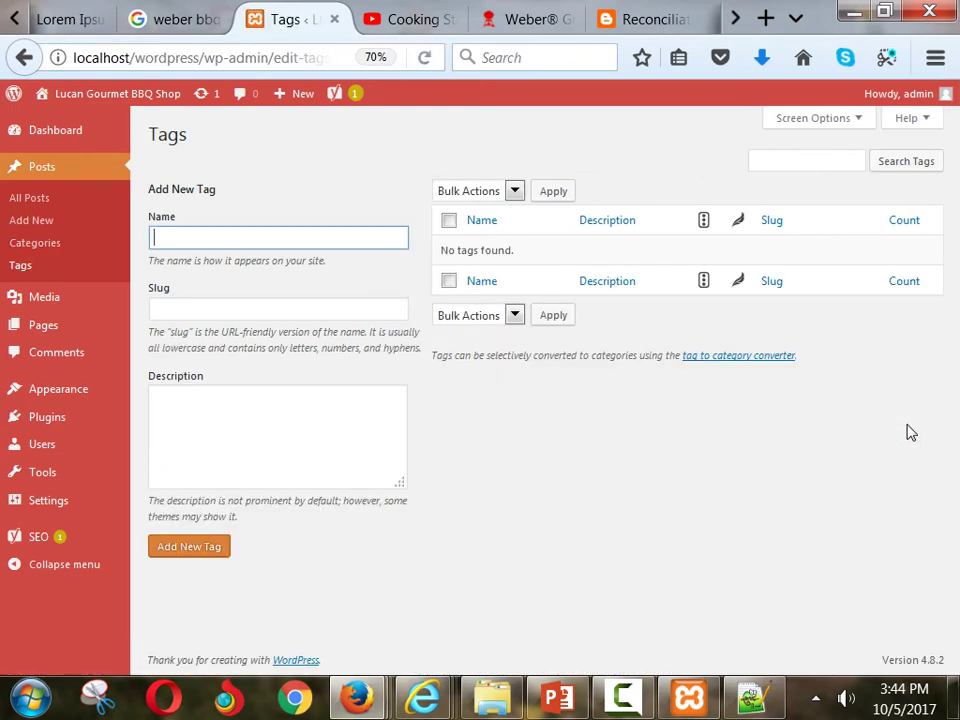
left_click(549, 261)
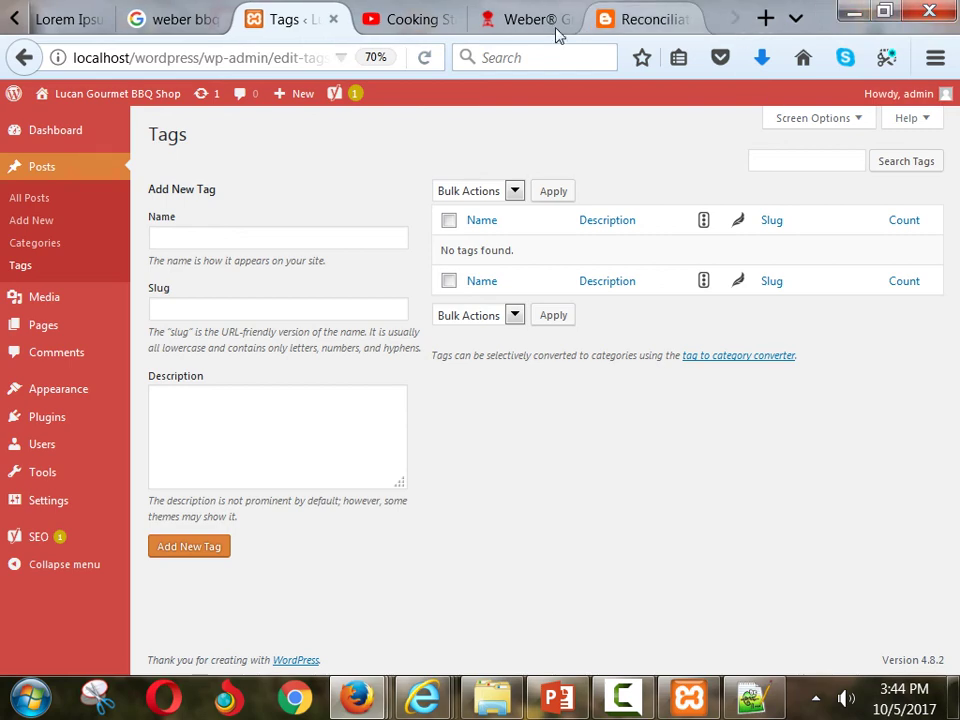
left_click(652, 14)
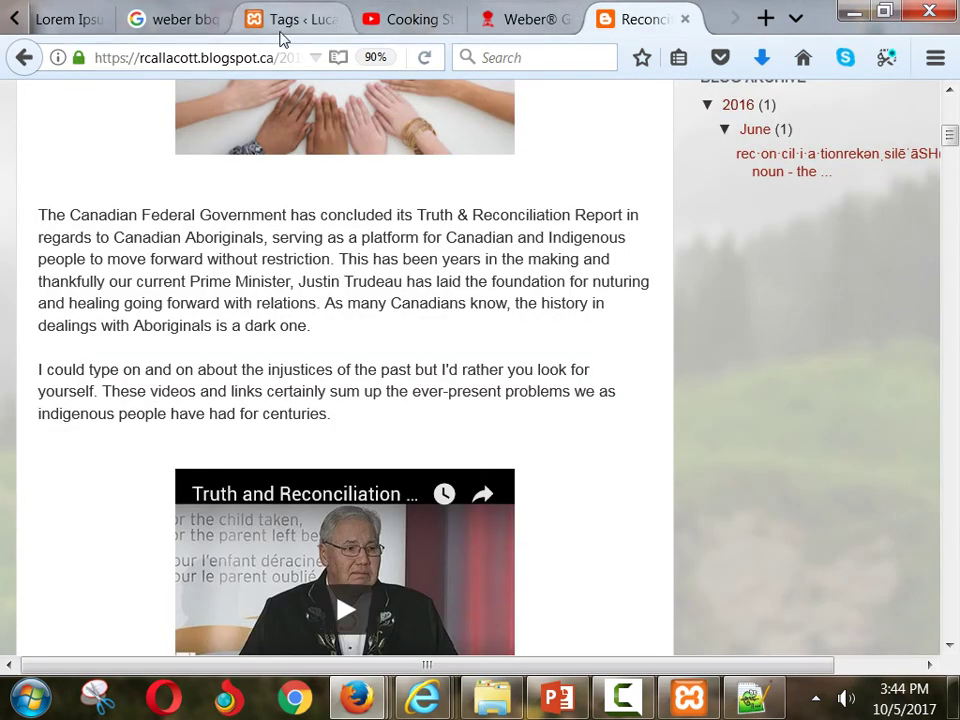
After checking the local Dashboard, load 123myproperty.com's admin Dashboard in the Weber tab.
left_click(283, 22)
left_click(55, 130)
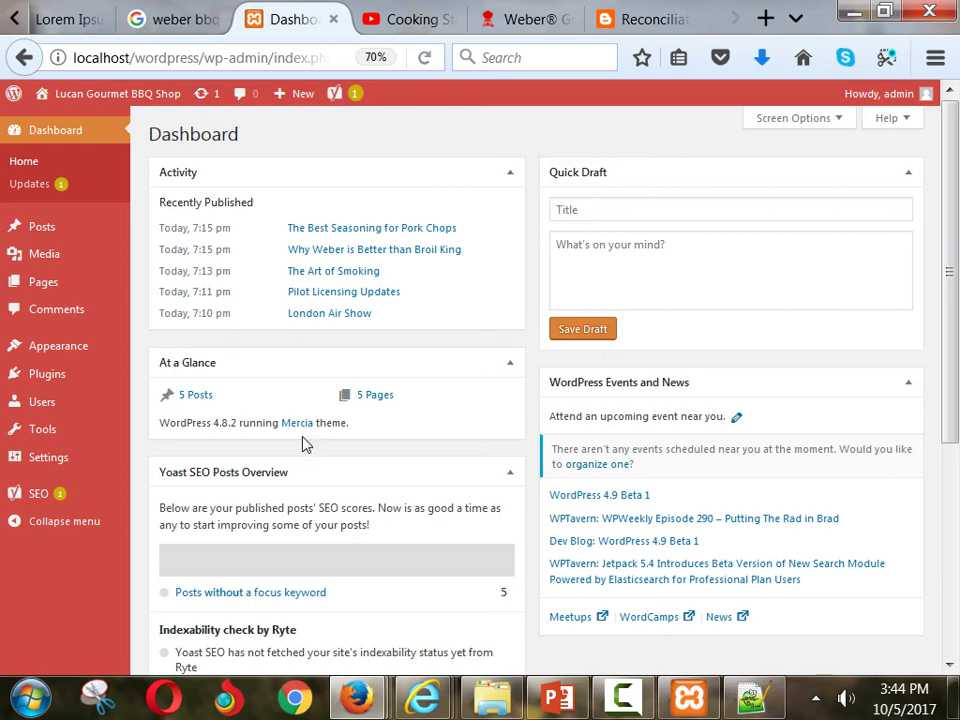
left_click(512, 19)
left_click(145, 58)
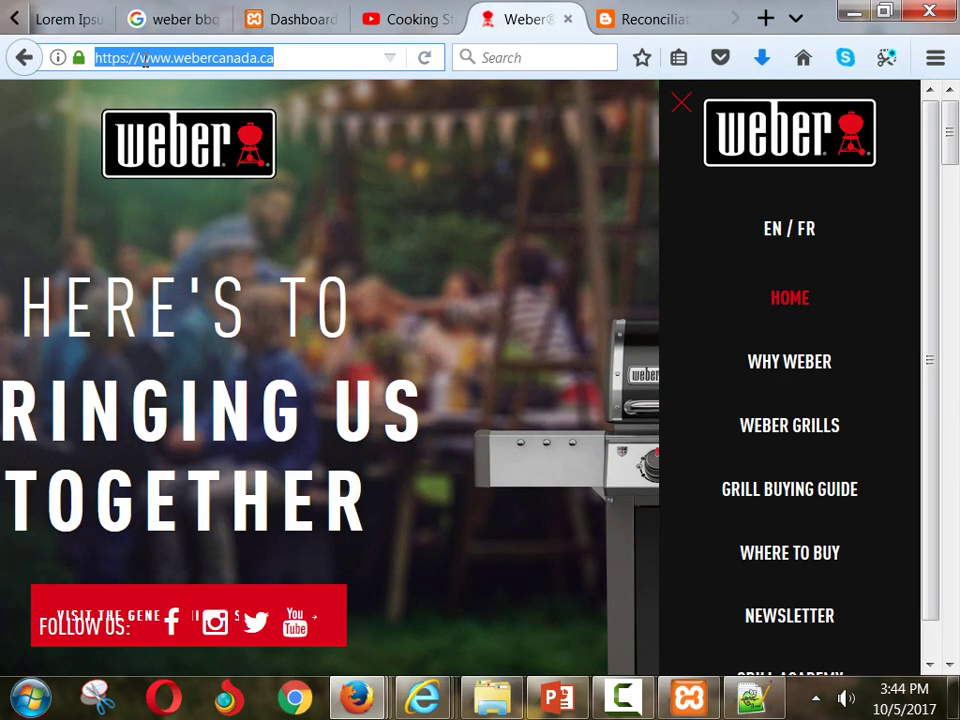
type("123myproperty.com/")
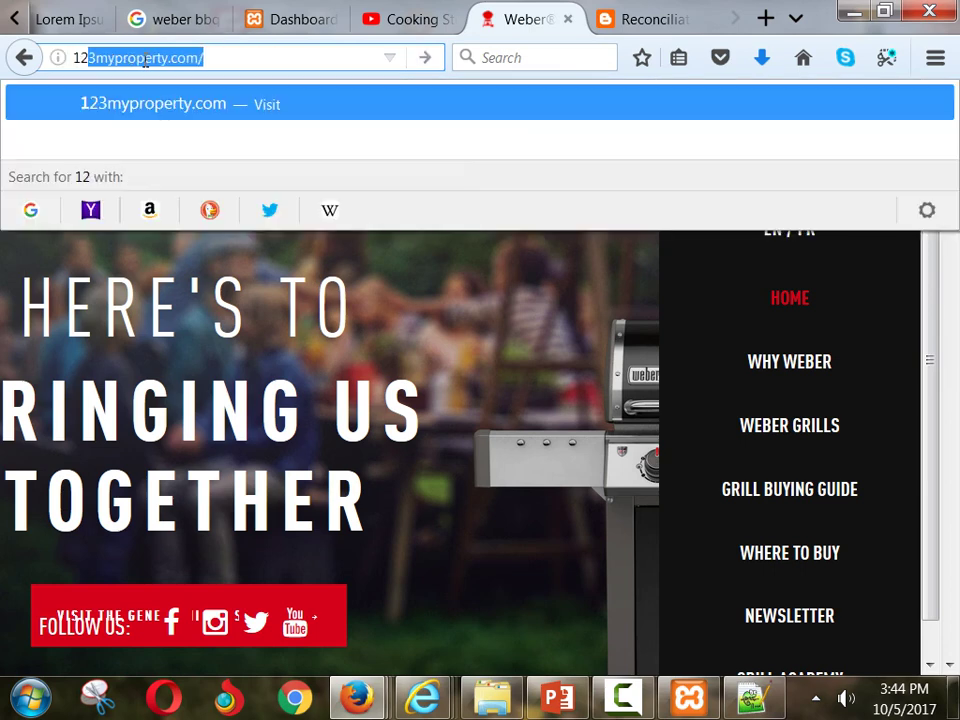
key("Return")
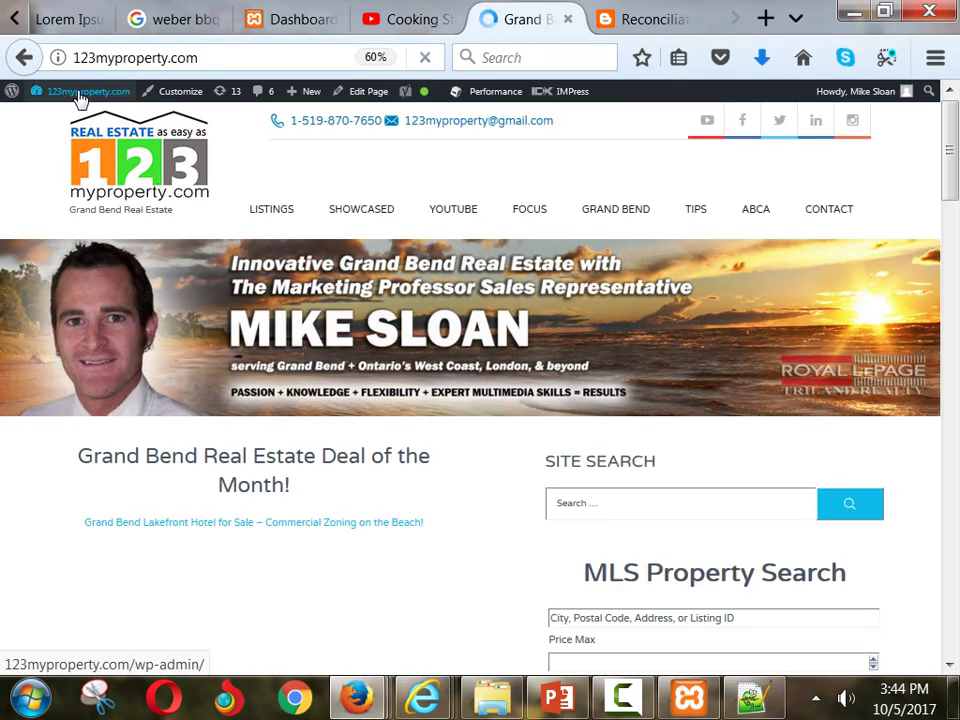
mouse_move(80, 94)
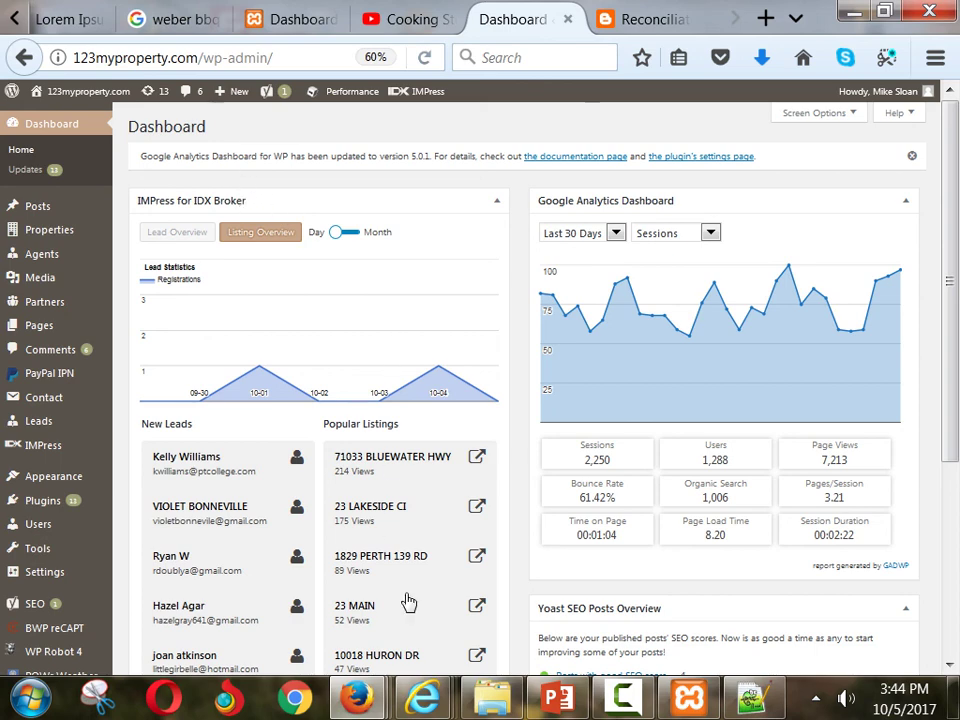
Scroll through the real-estate dashboard widgets, then close the Reconciliation blog tab.
scroll(407, 598, "down", 1)
scroll(395, 580, "down", 4)
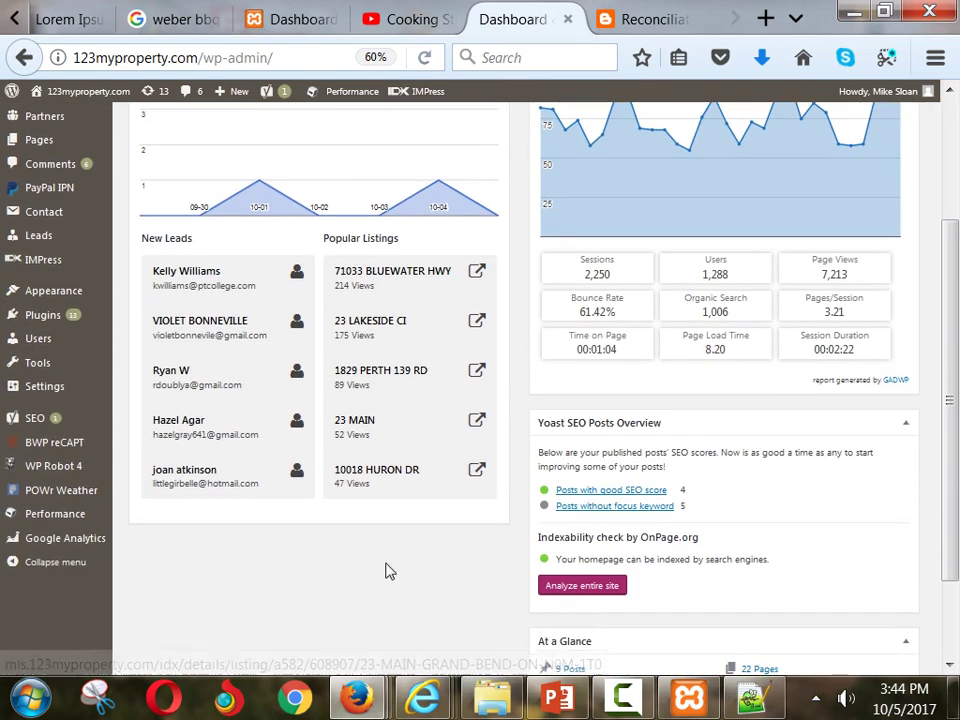
scroll(300, 500, "up", 4)
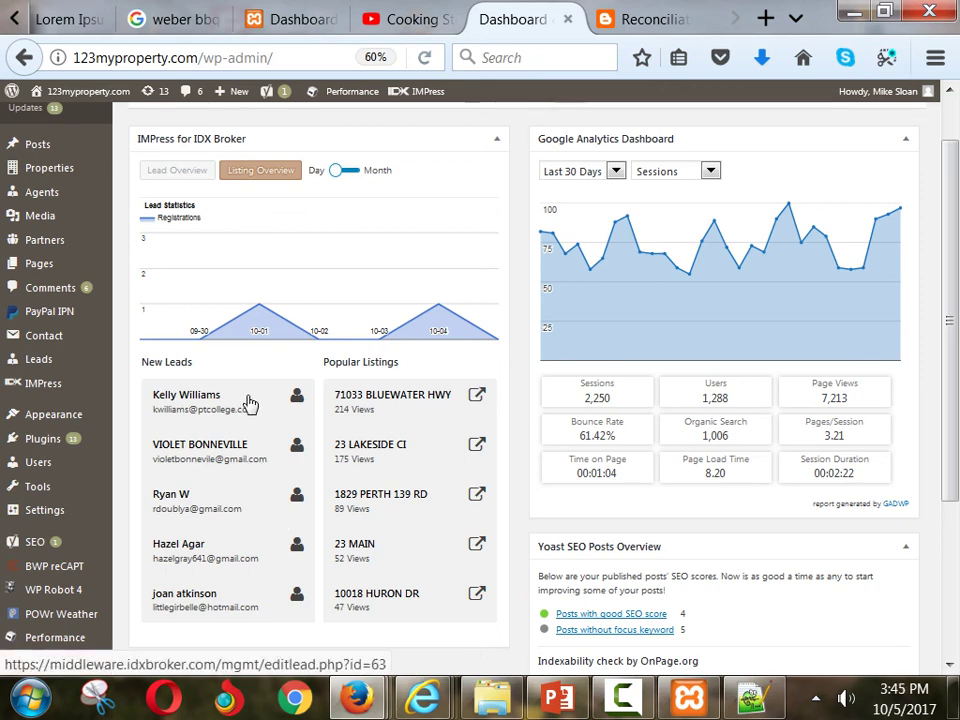
scroll(396, 540, "down", 2)
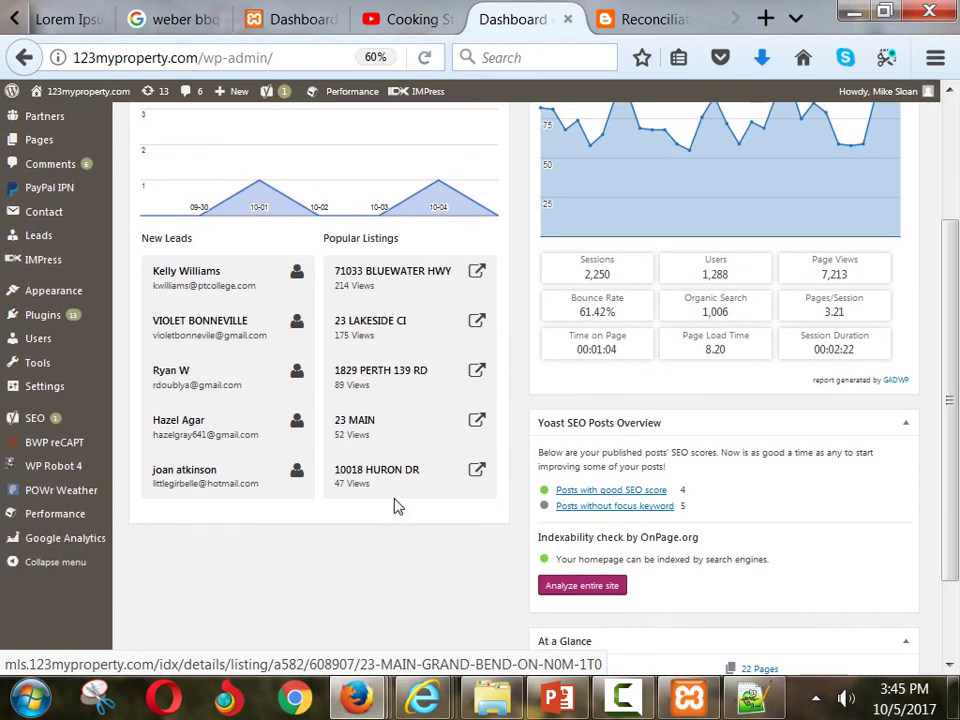
scroll(396, 506, "up", 4)
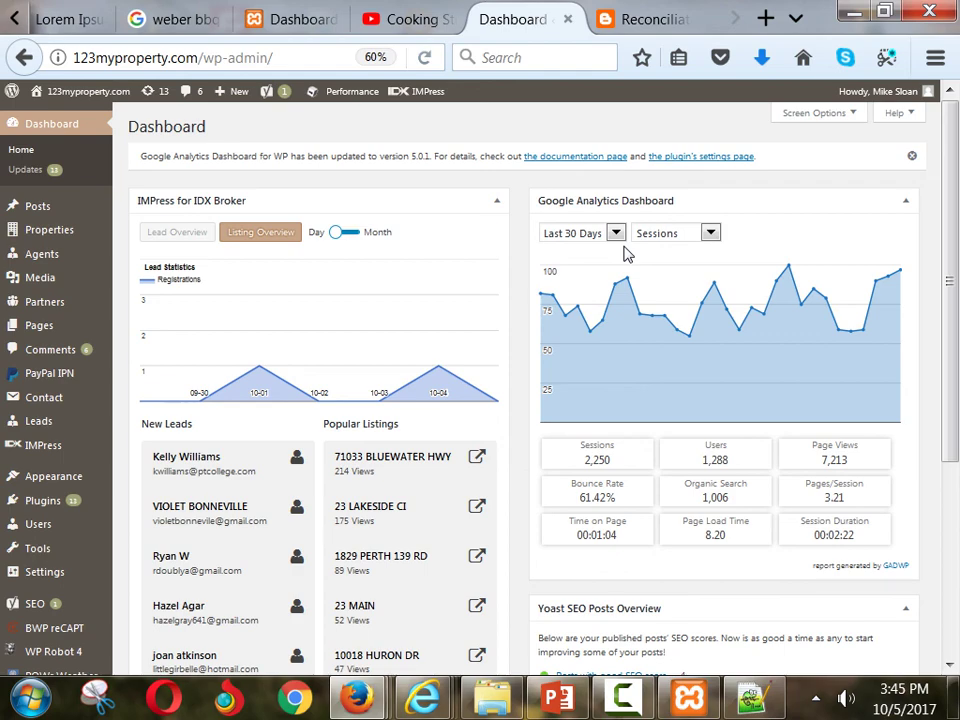
left_click(648, 24)
scroll(580, 200, "up", 10)
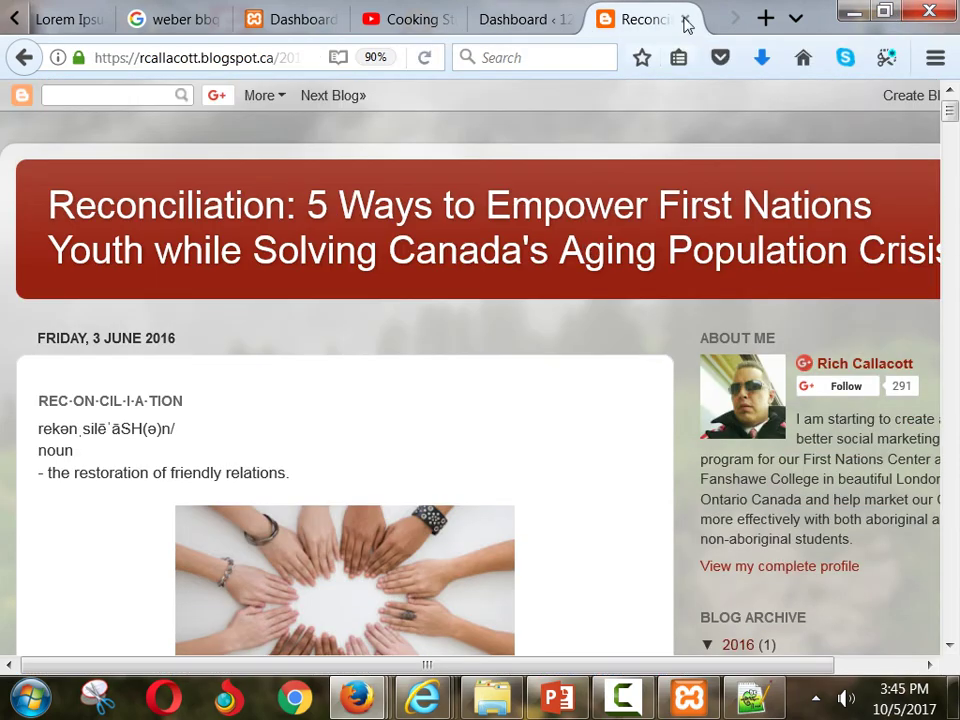
left_click(686, 20)
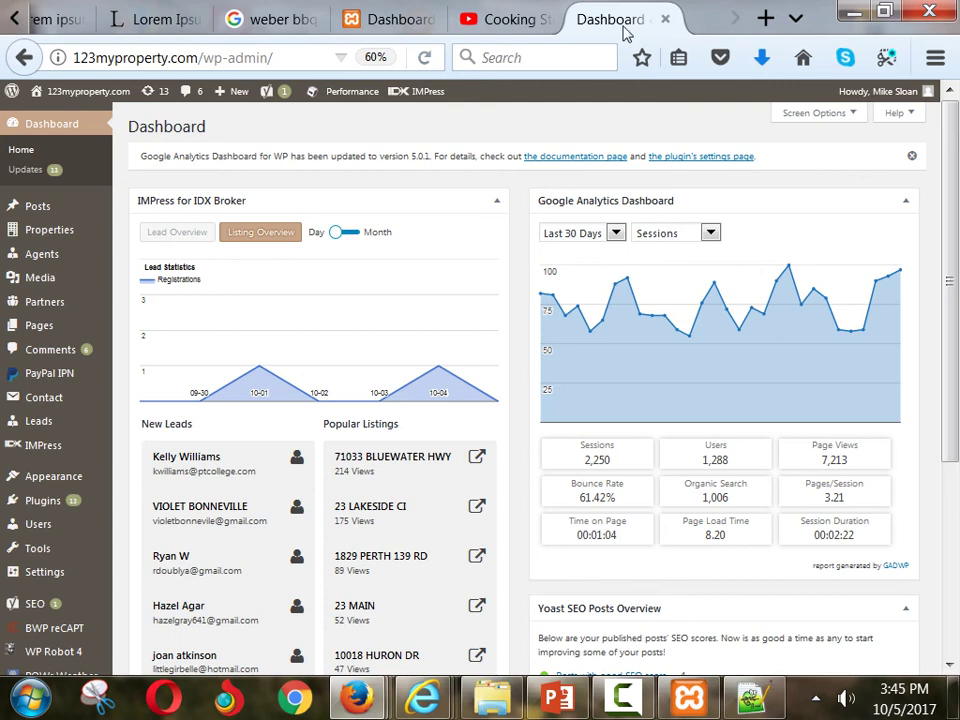
left_click(558, 700)
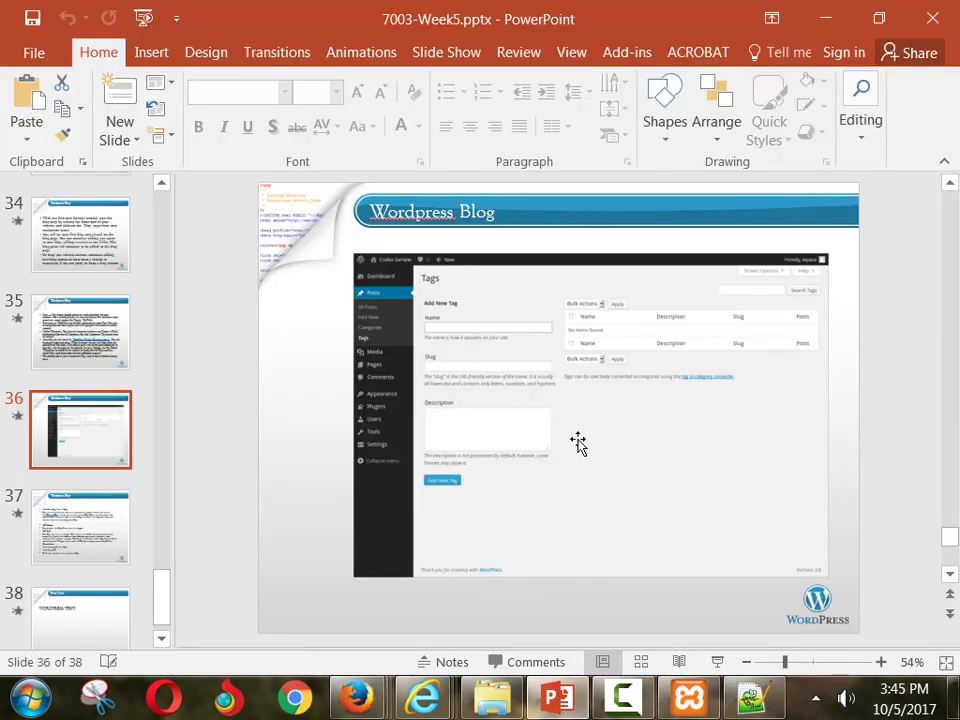
left_click(80, 514)
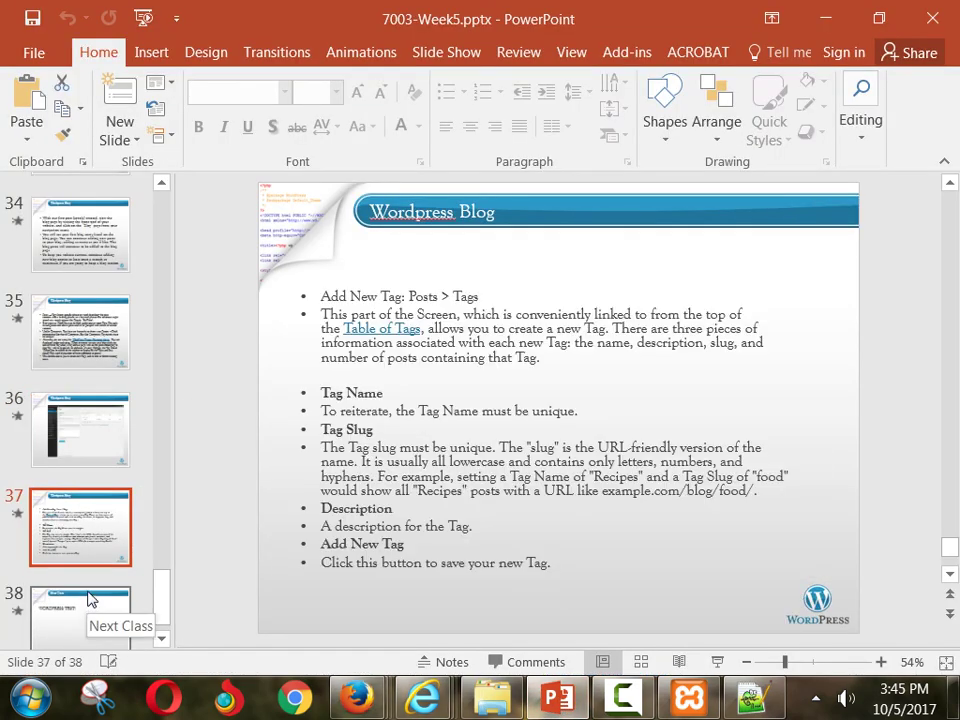
left_click(111, 453)
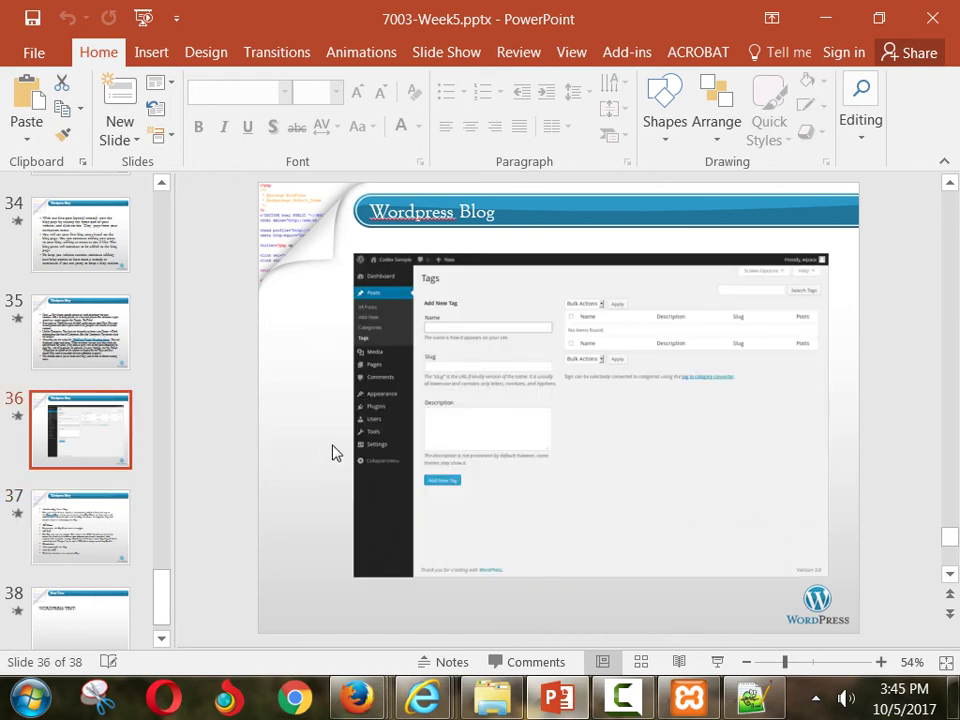
left_click(825, 18)
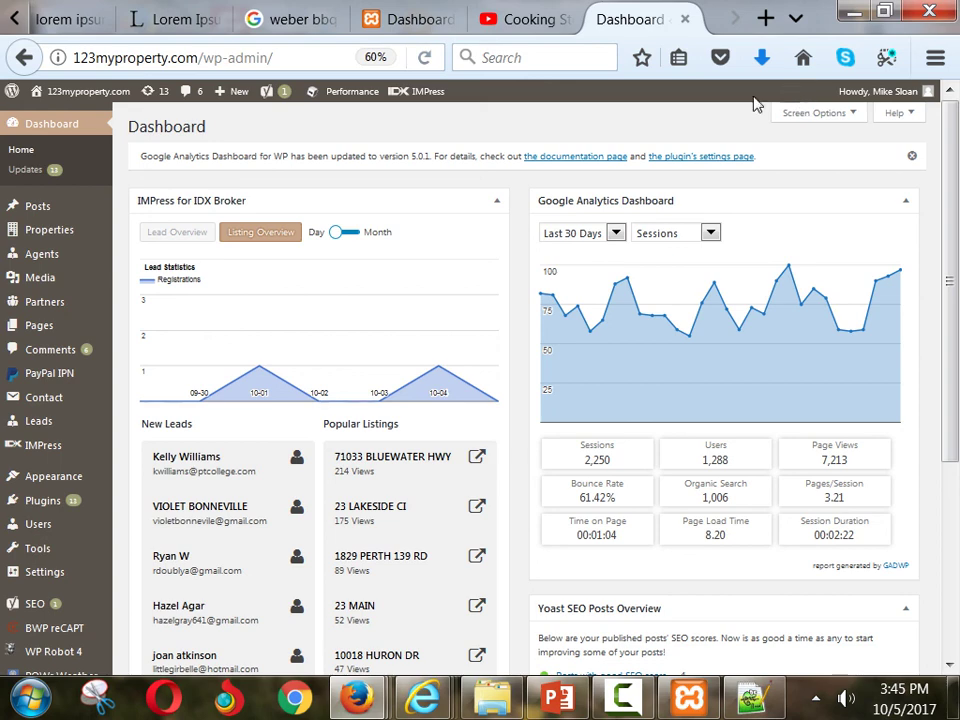
Open the Ausable Bayfield post for editing from the All Posts list.
left_click(38, 206)
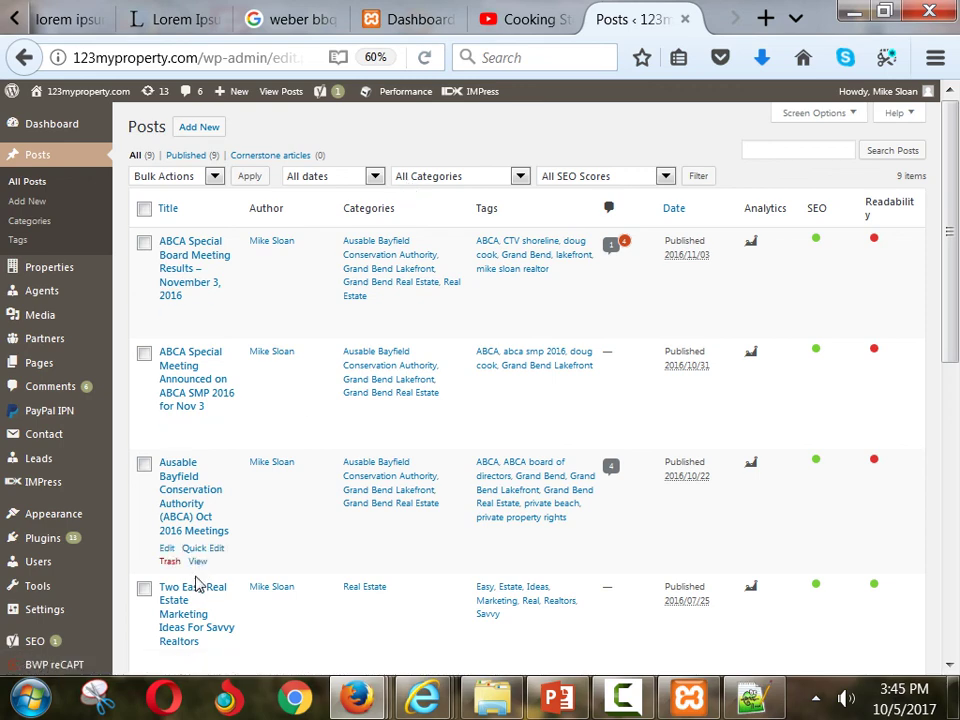
scroll(261, 626, "down", 3)
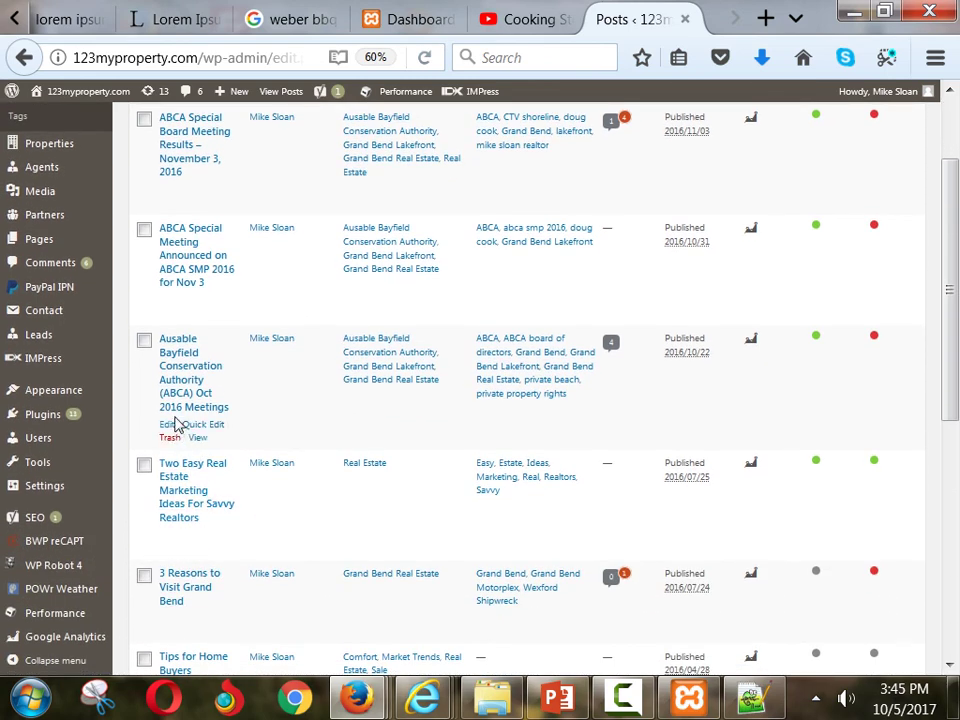
left_click(170, 424)
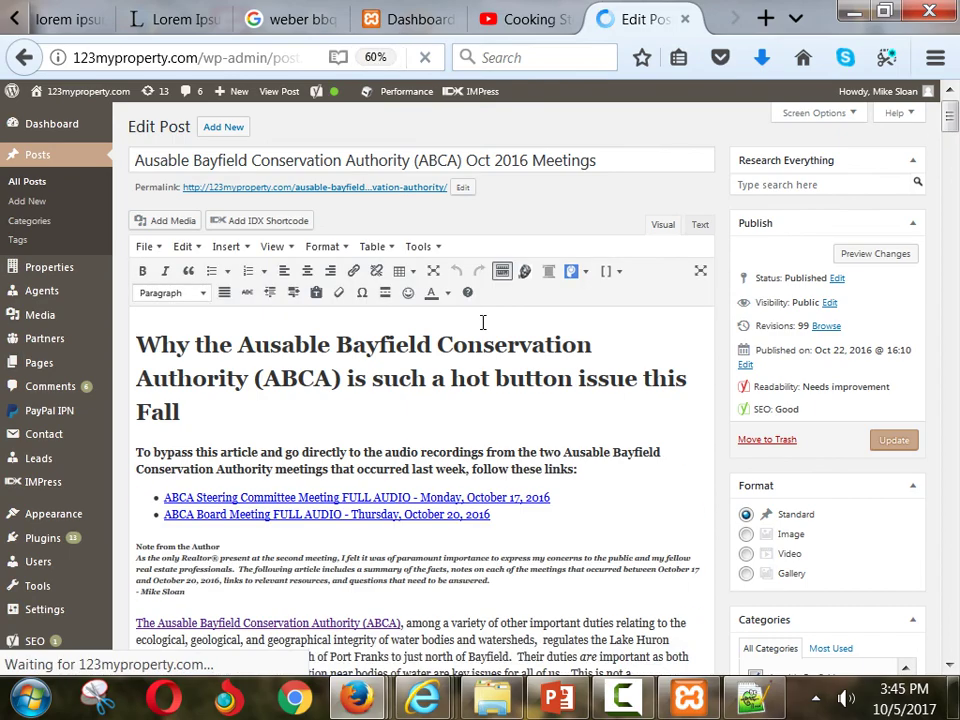
scroll(469, 360, "down", 1)
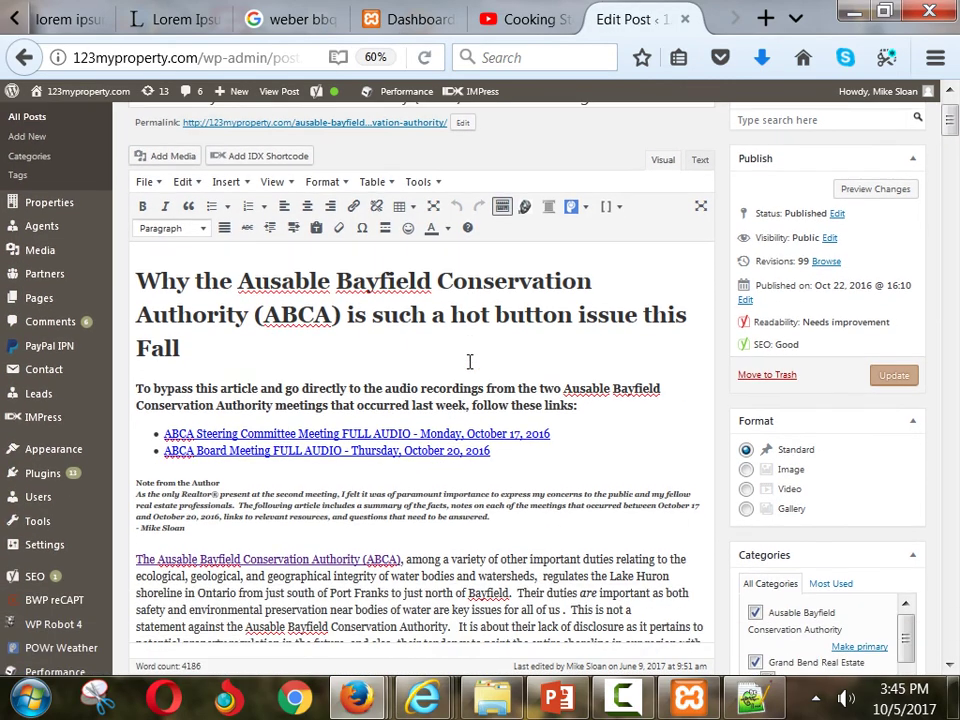
triple_click(190, 355)
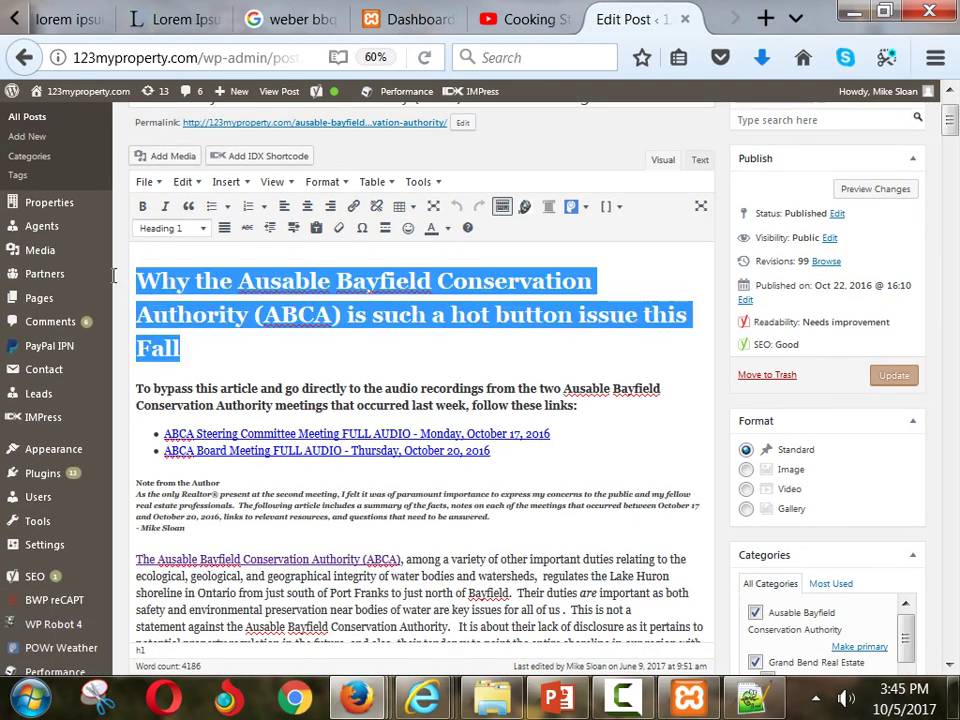
scroll(196, 352, "down", 2)
left_click(193, 265)
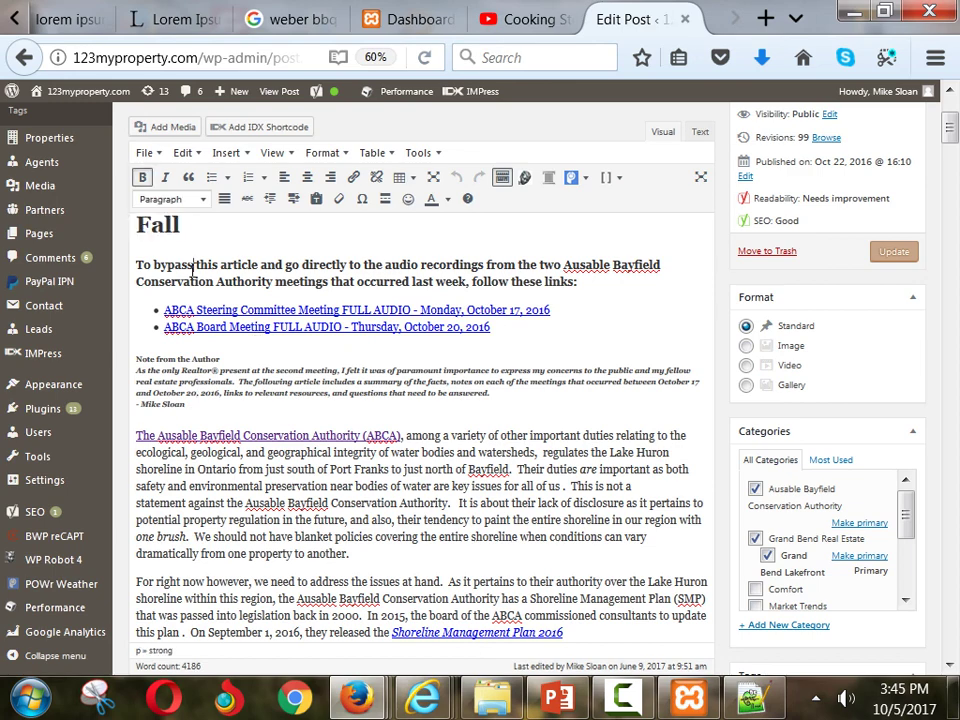
Select the 'The Public Speaks on Oct 17' protest photo and open its Image Details.
scroll(280, 364, "down", 1)
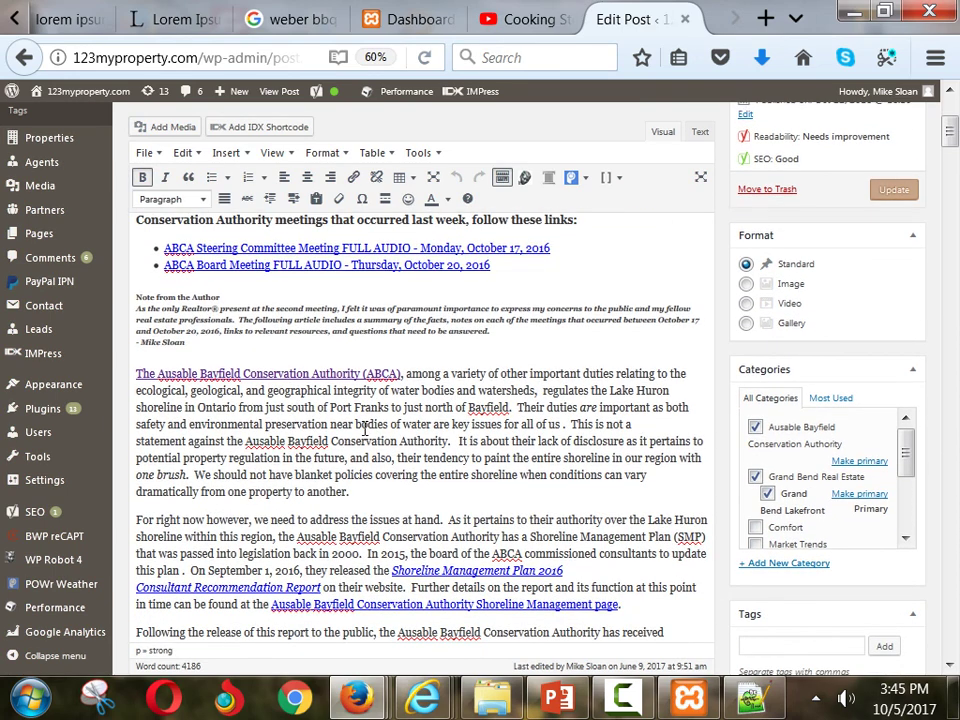
scroll(365, 430, "down", 10)
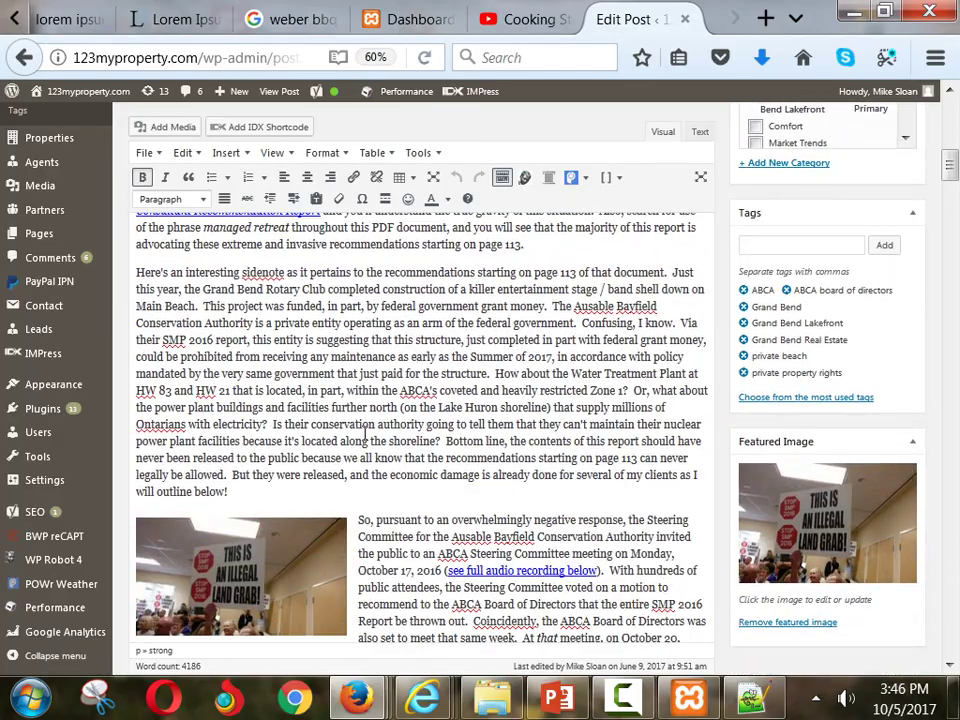
scroll(340, 425, "down", 6)
scroll(300, 415, "up", 2)
left_click(295, 412)
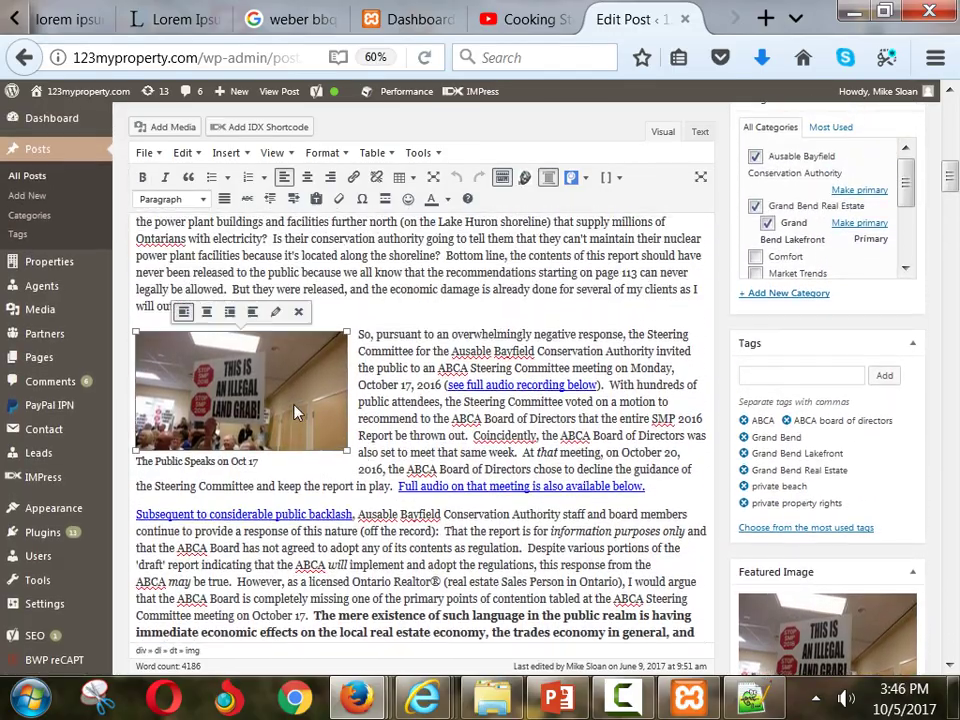
left_click(600, 340)
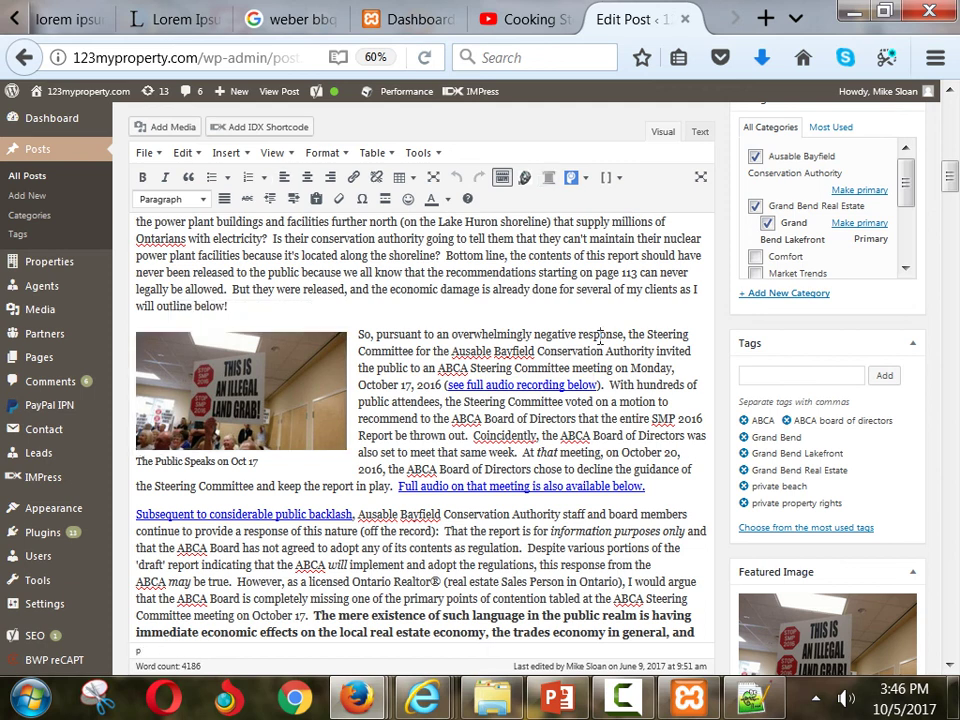
left_click(271, 396)
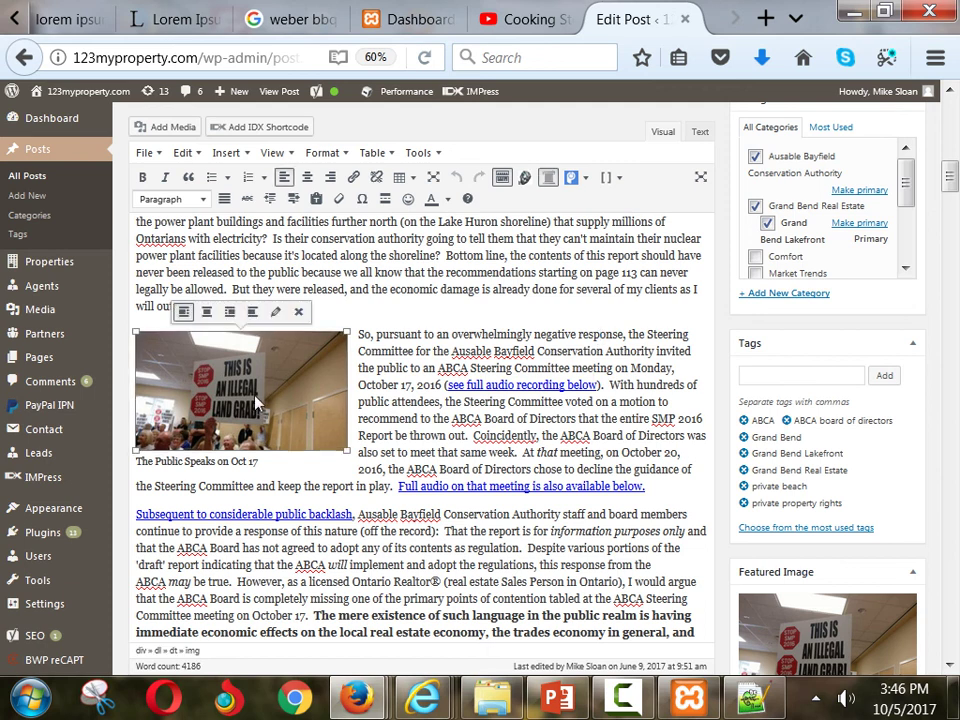
left_click(275, 313)
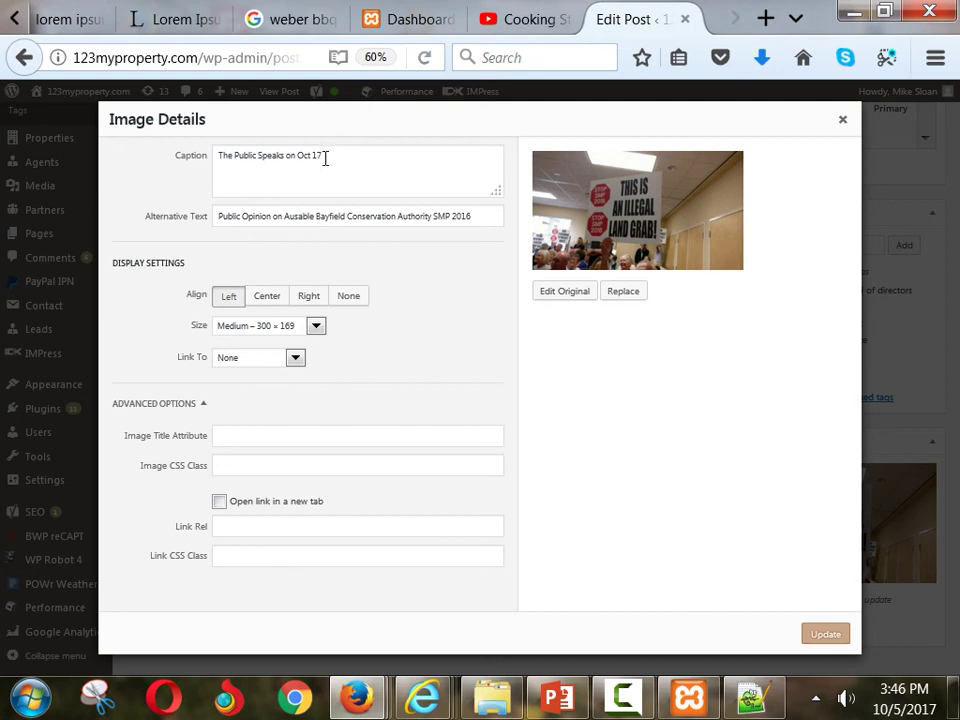
Check the alt text 'Public Opinion on Ausable Bayfield Conservation Authority SMP 2016', then close Image Details.
left_click_drag(496, 218, 197, 216)
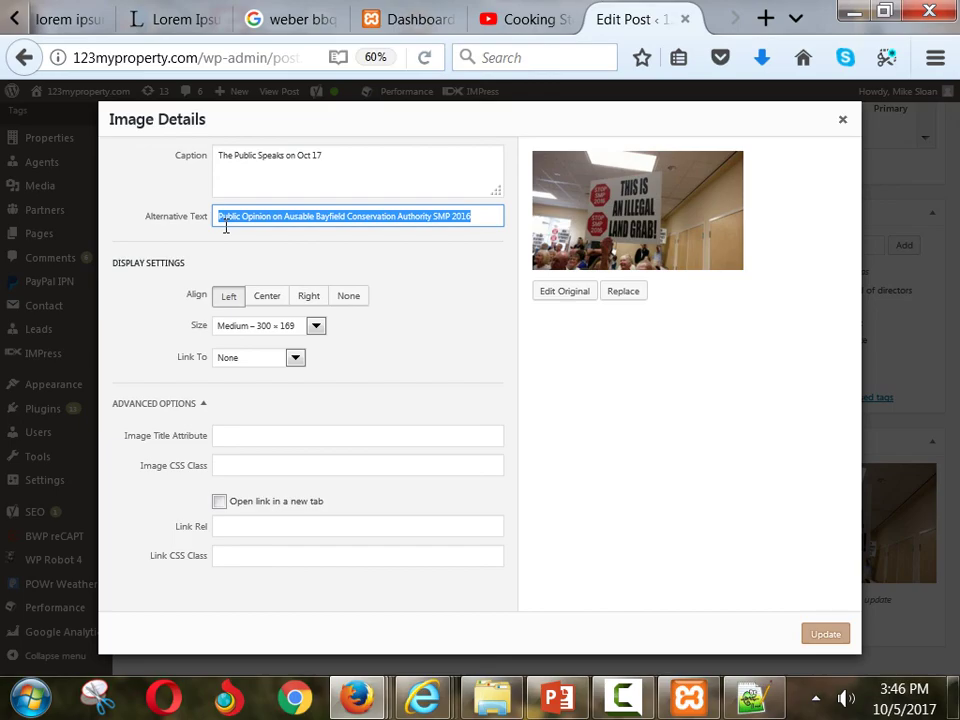
left_click(851, 133)
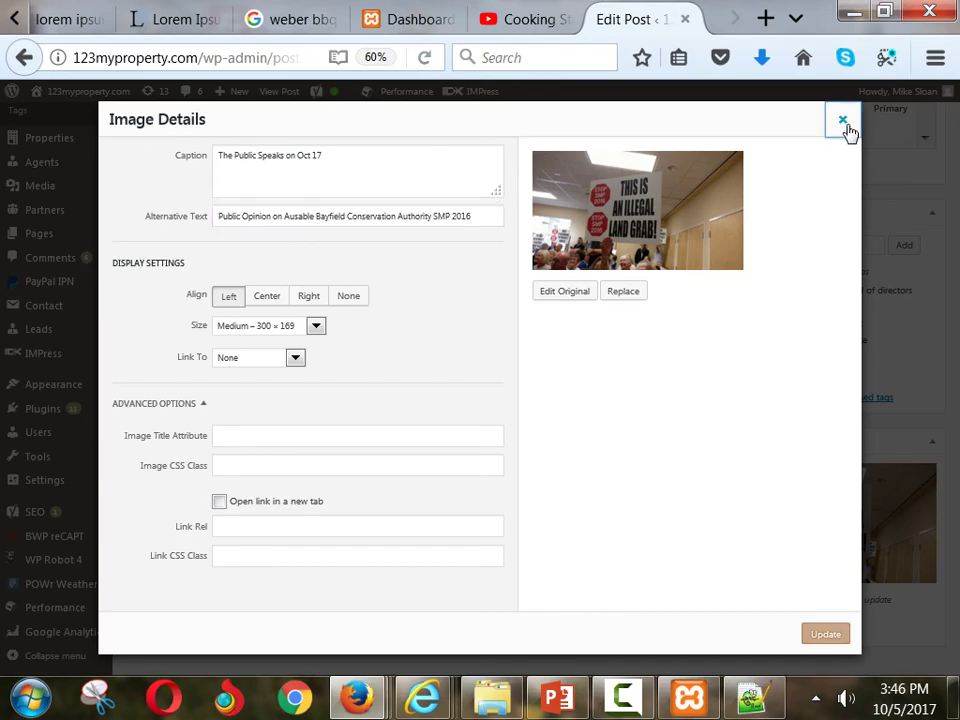
Select the Yoast focus keyword and open the snippet editor with SEO title, slug and description.
scroll(452, 484, "down", 20)
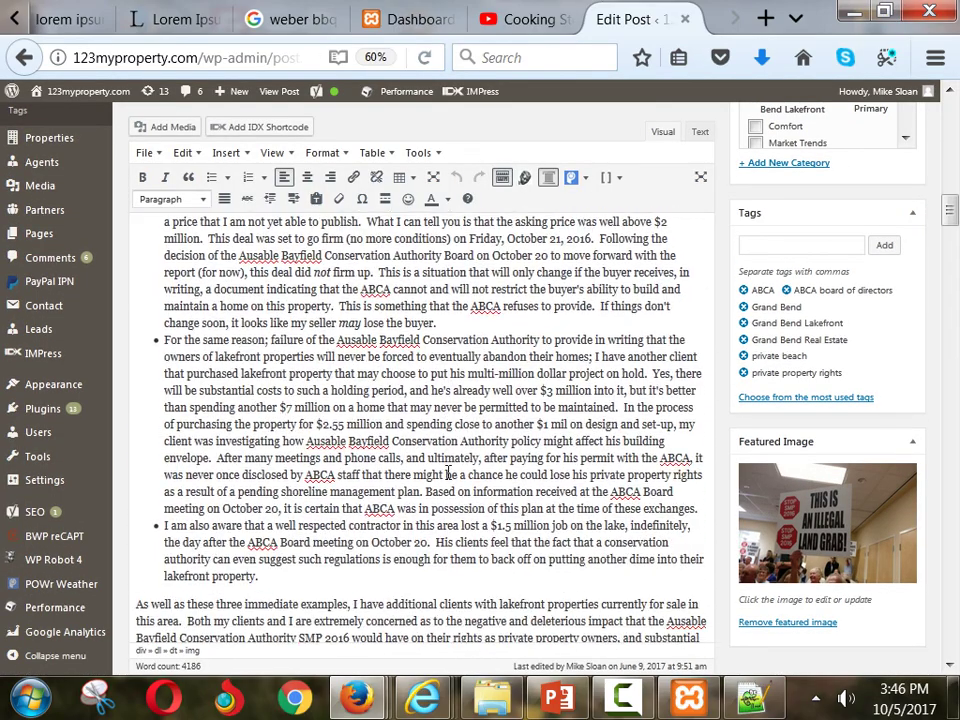
left_click_drag(949, 268, 955, 466)
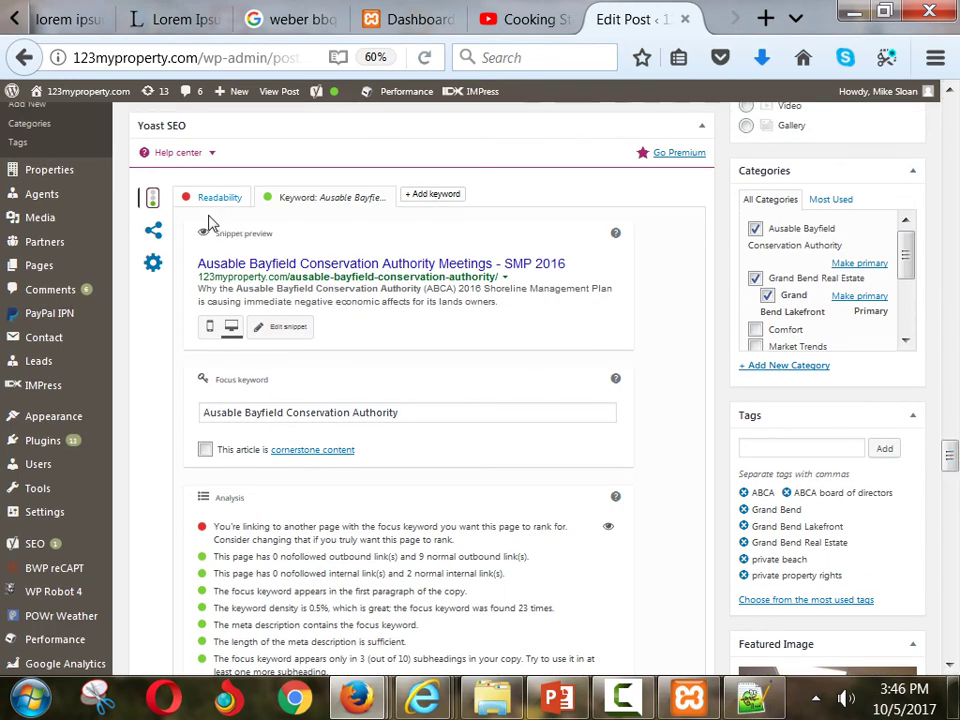
left_click_drag(406, 412, 184, 411)
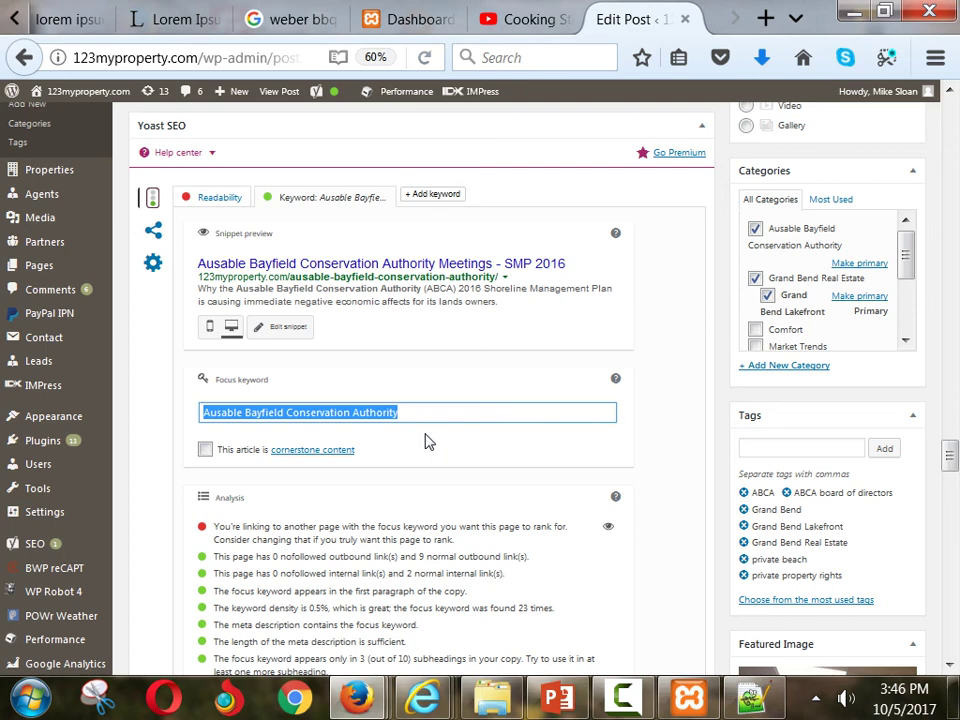
left_click(558, 330)
scroll(555, 375, "down", 2)
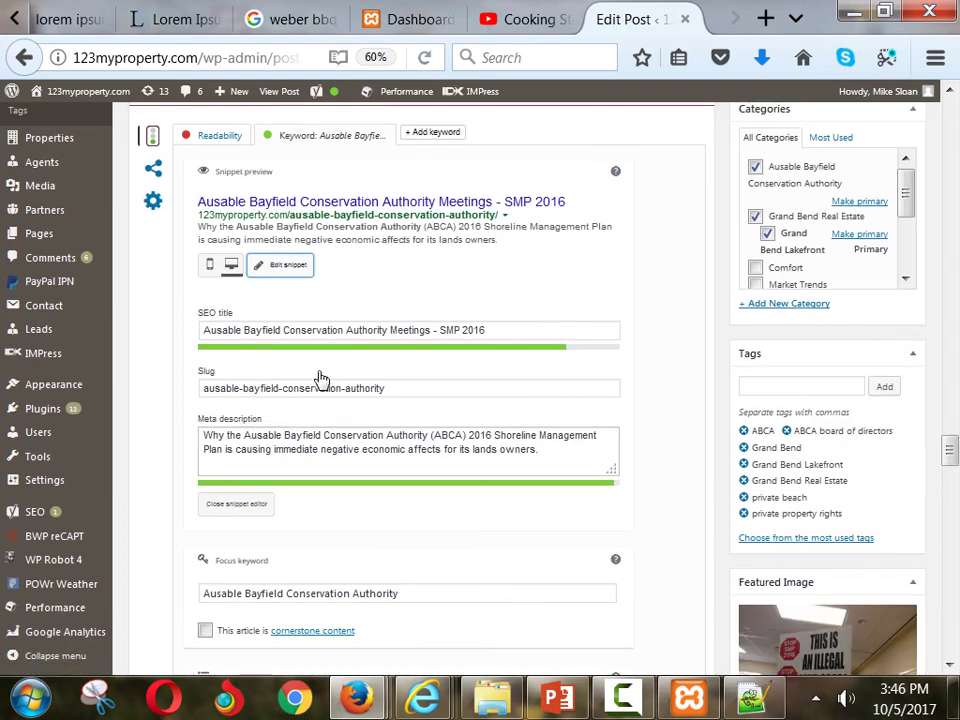
Scroll through the Yoast analysis results and post text, then bring PowerPoint to the front.
scroll(510, 420, "down", 5)
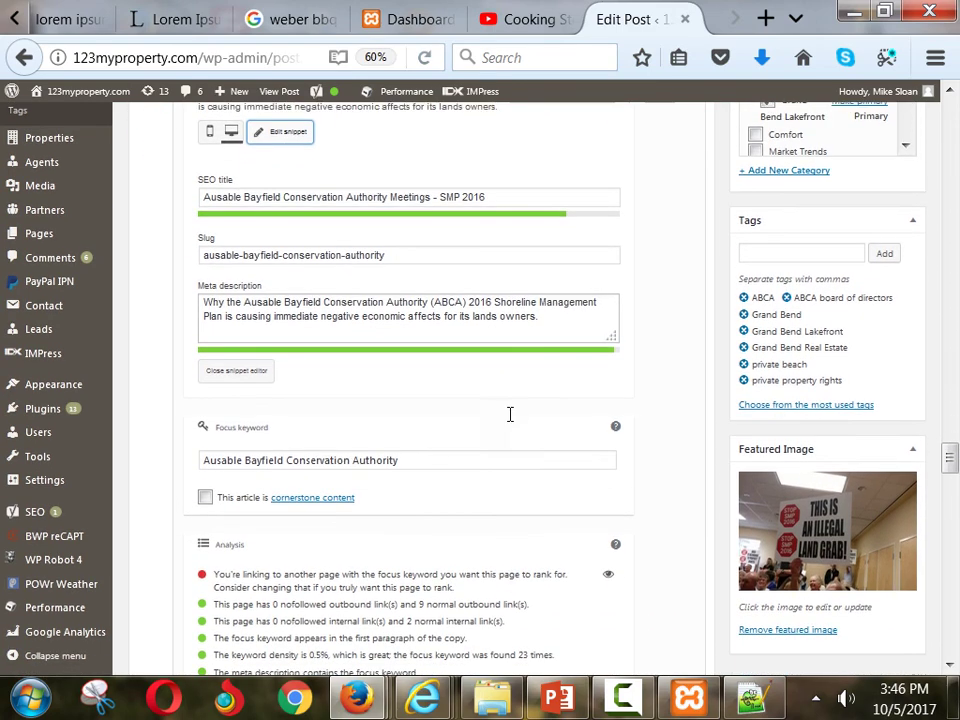
scroll(510, 420, "down", 1)
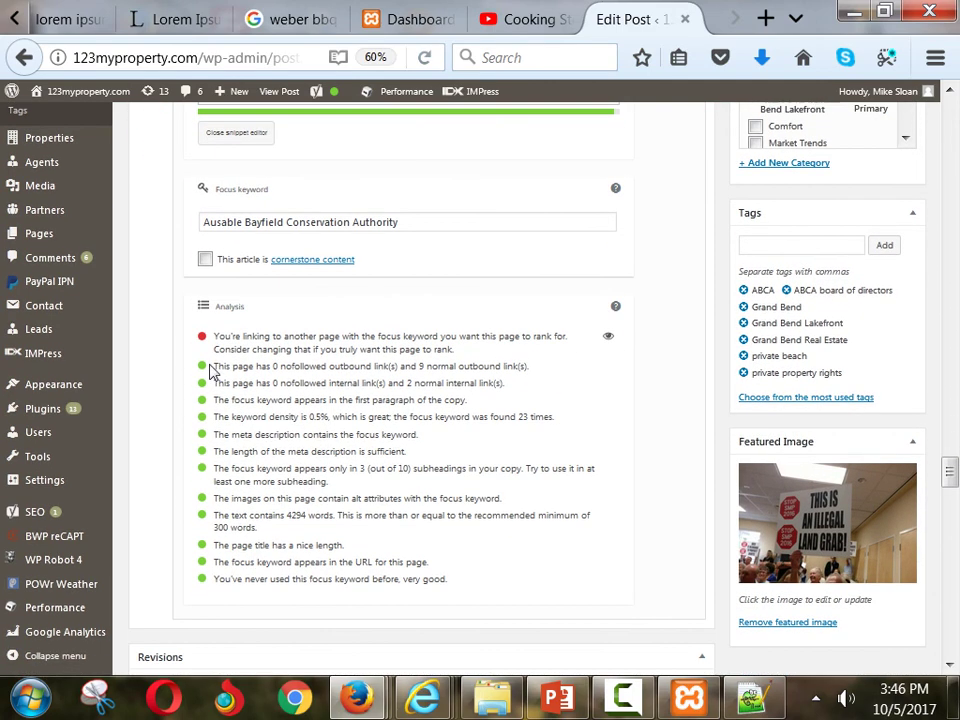
left_click_drag(212, 382, 470, 585)
left_click(533, 515)
scroll(545, 540, "up", 14)
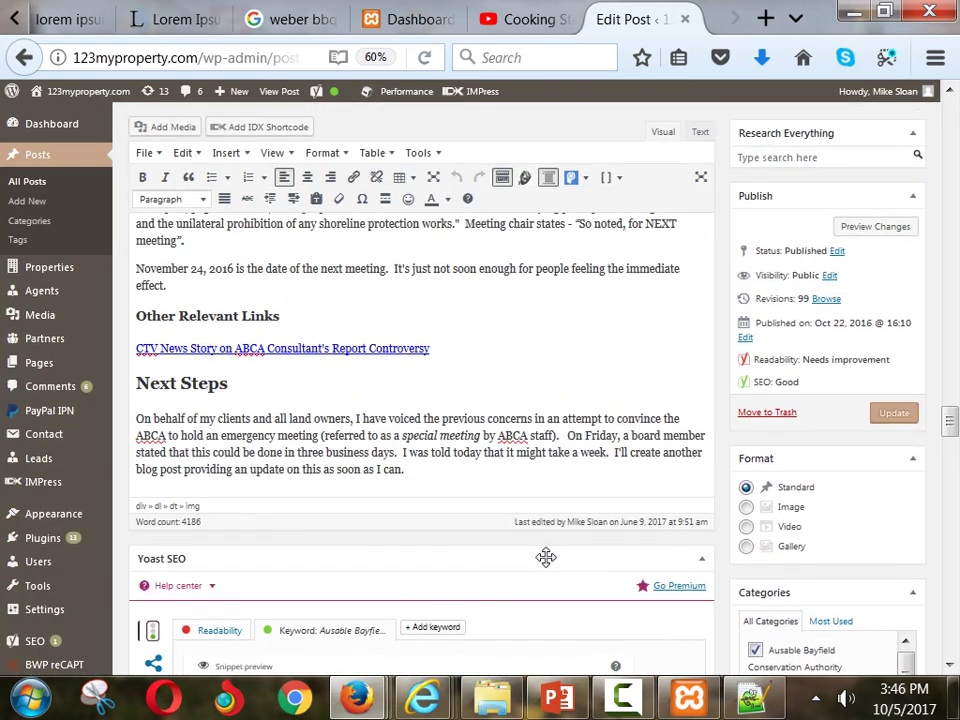
scroll(545, 557, "up", 2)
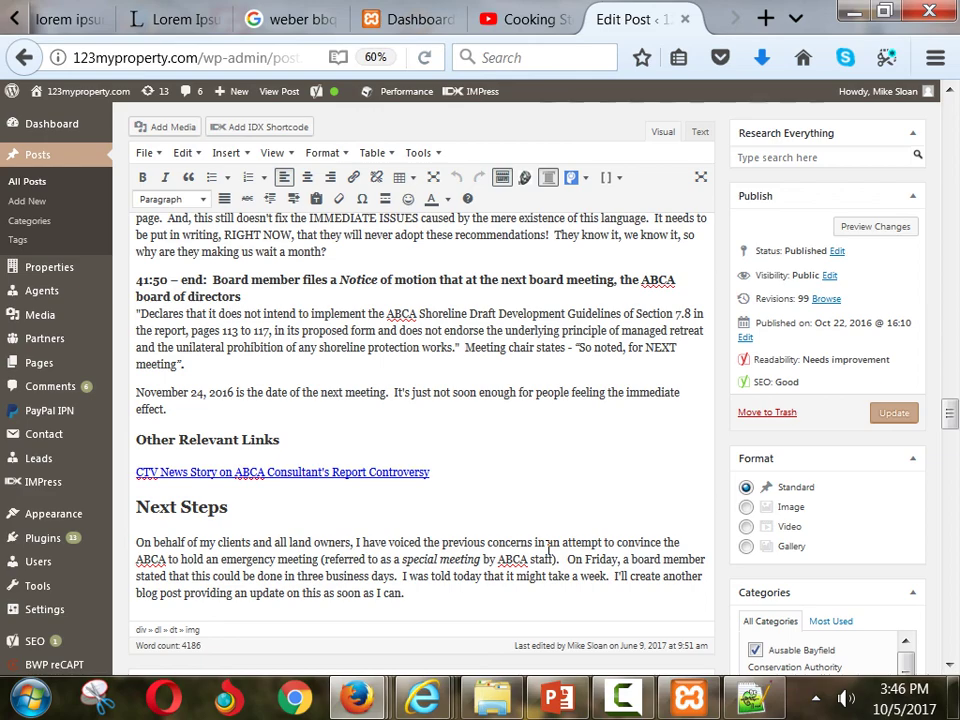
scroll(548, 549, "up", 13)
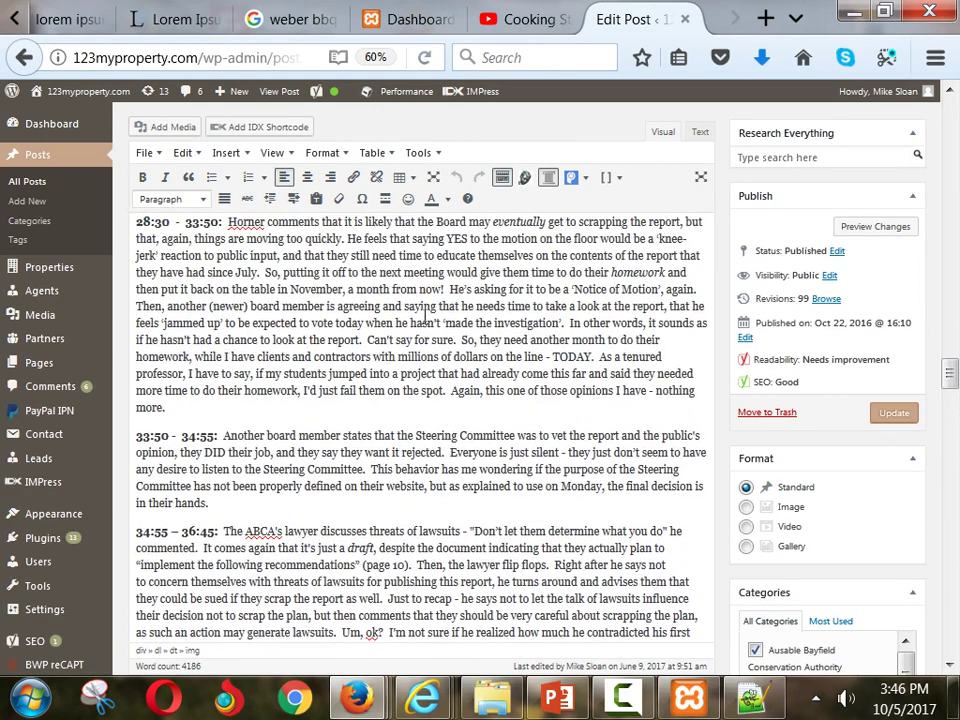
scroll(430, 320, "up", 6)
scroll(434, 324, "down", 18)
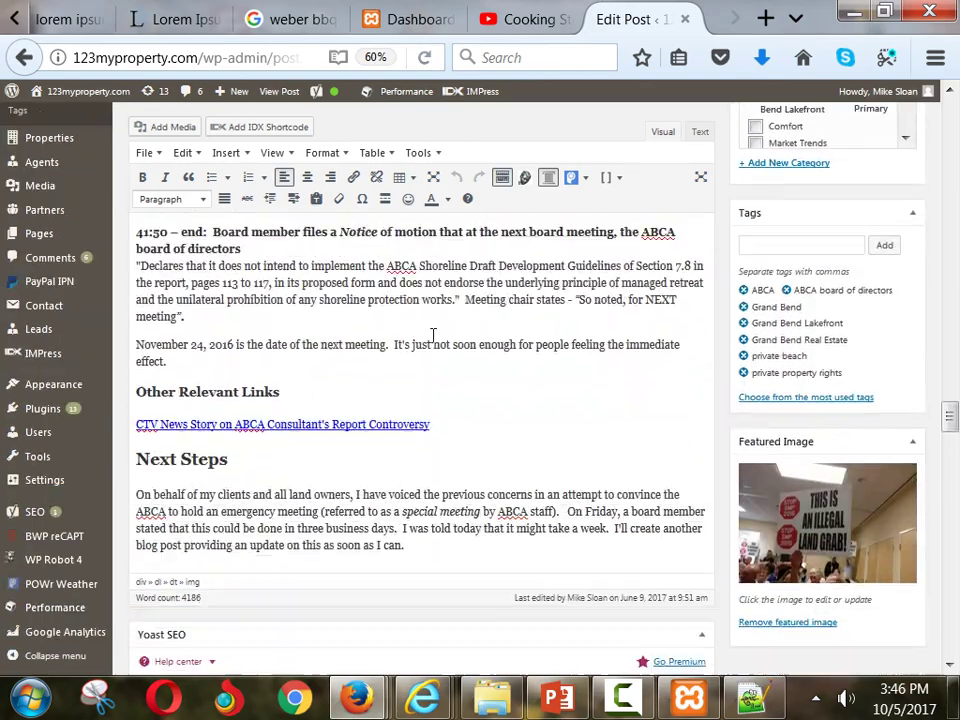
scroll(433, 338, "down", 10)
scroll(470, 333, "up", 3)
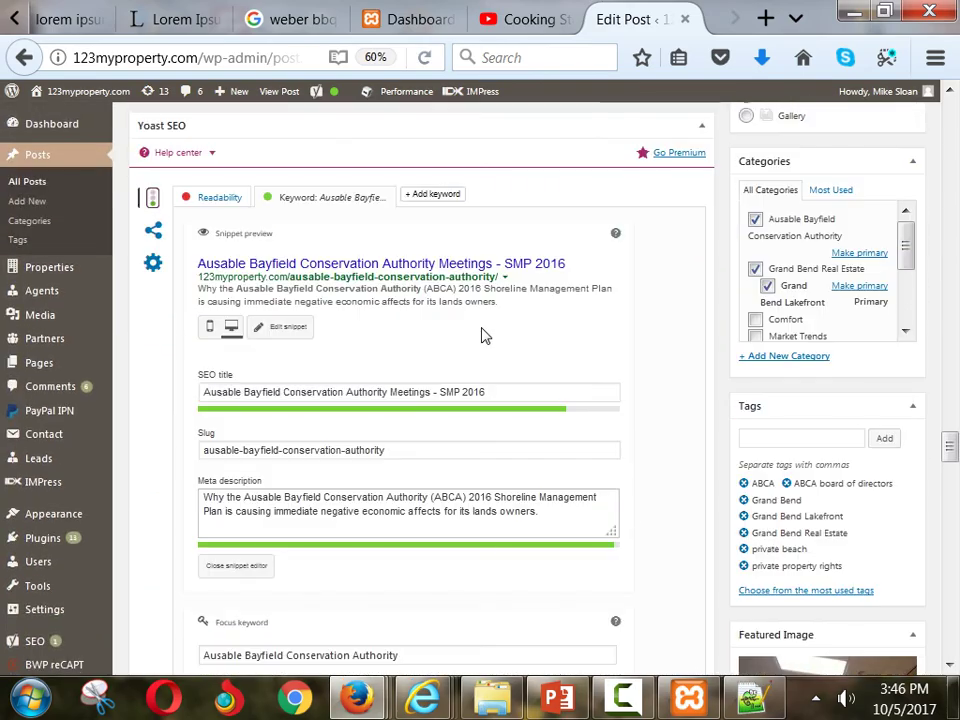
scroll(488, 335, "down", 1)
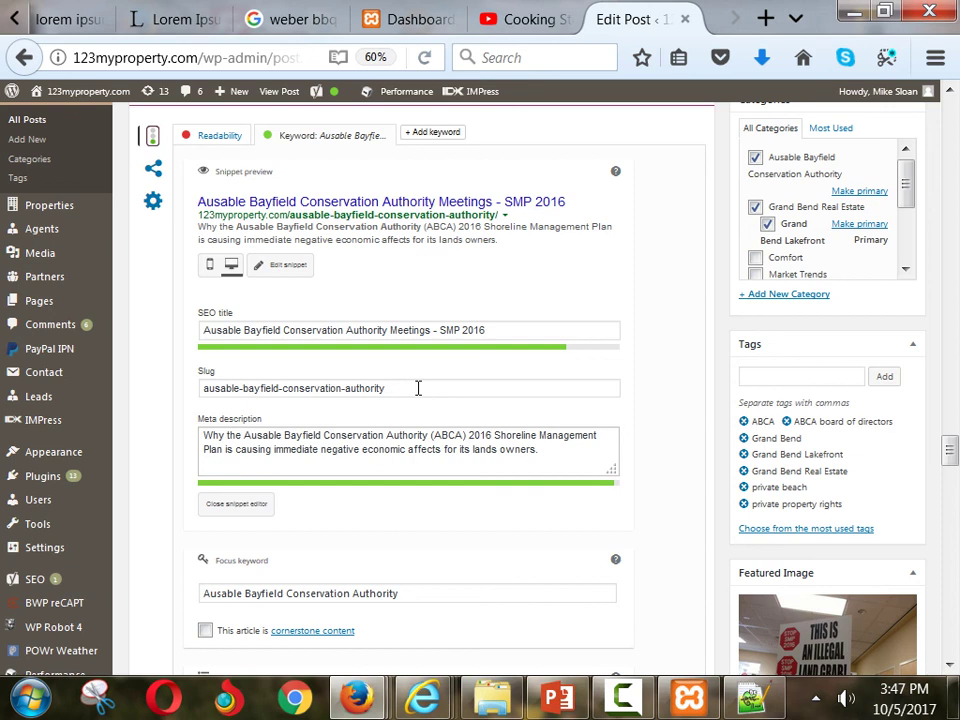
left_click(552, 699)
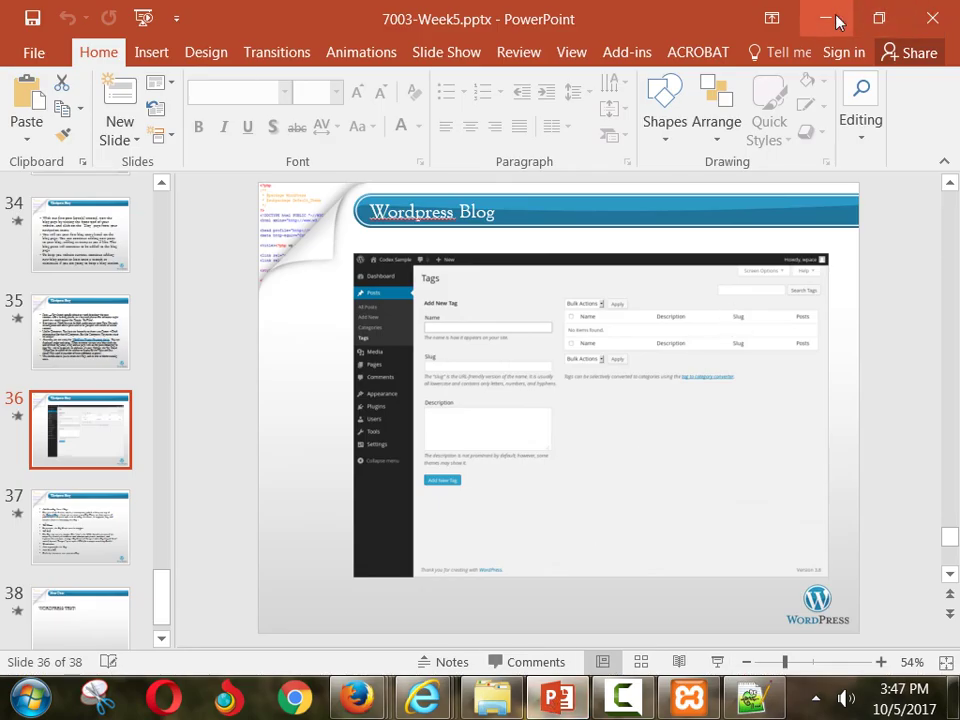
Minimize the windows, show the recorder's control panel, and return to PowerPoint.
left_click(834, 18)
left_click(853, 12)
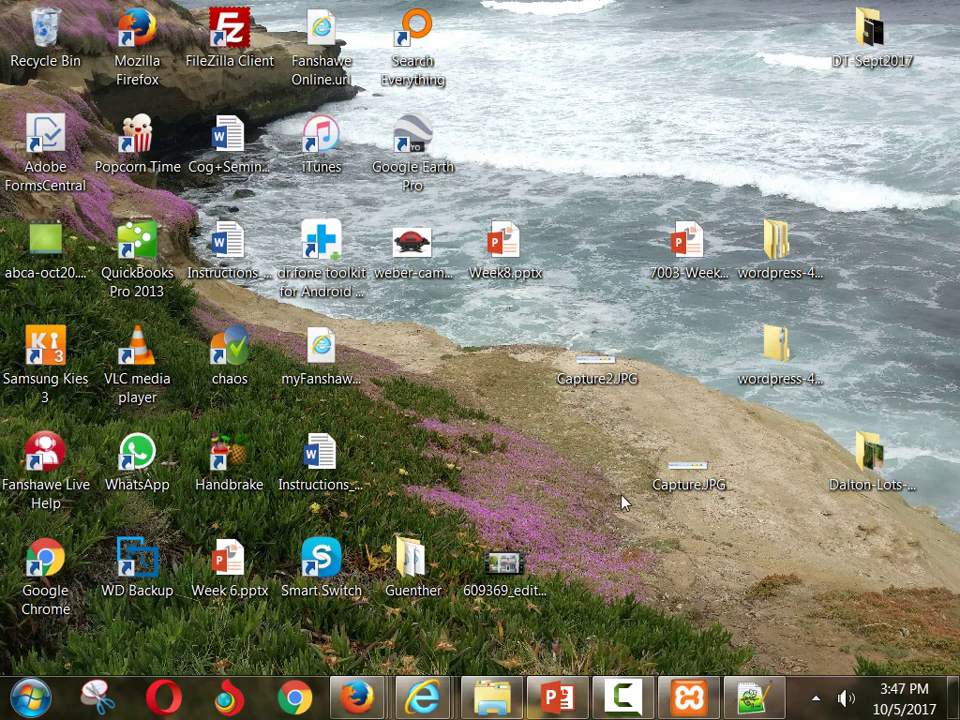
left_click(628, 700)
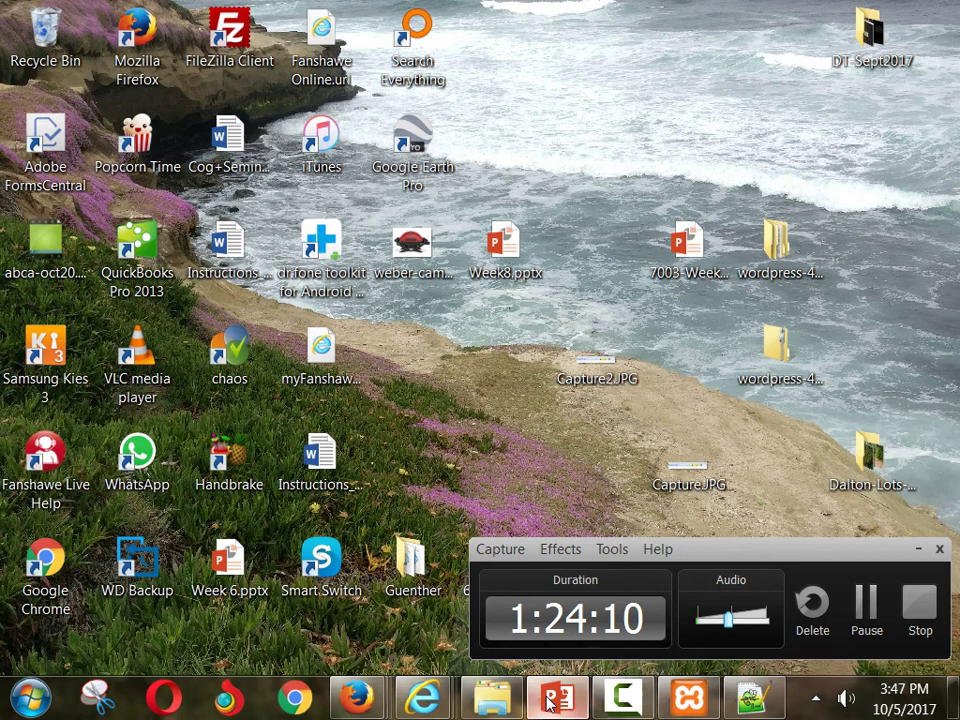
key("alt+Tab")
Move through the 7003-Week5 deck thumbnails to slide 4 on using media and the media gallery.
left_click(73, 358)
left_click(90, 454)
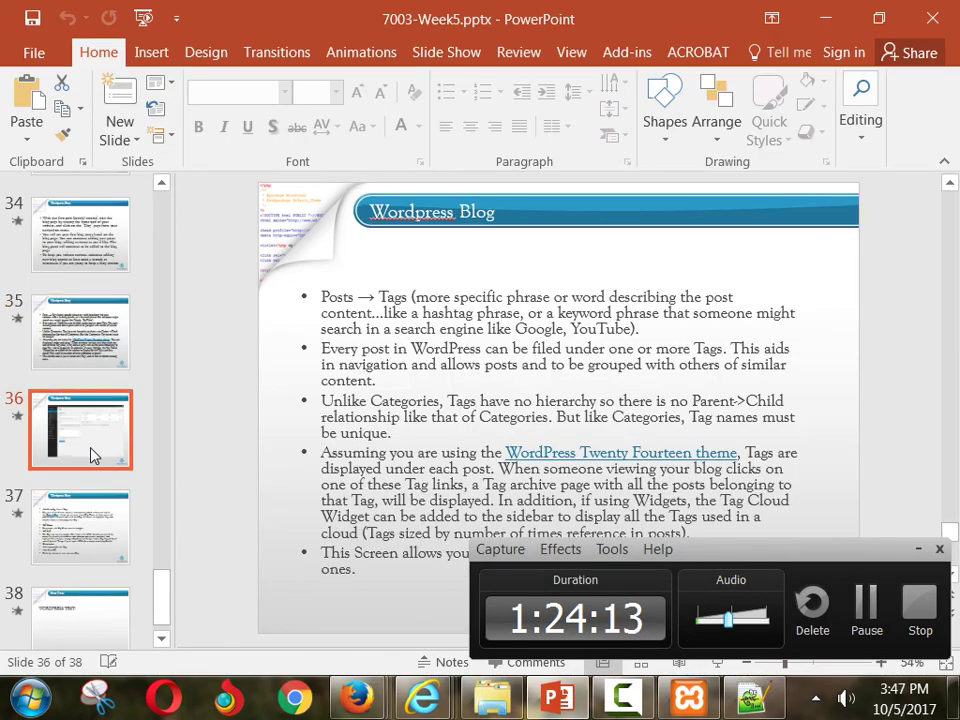
left_click(88, 551)
left_click(78, 606)
key("Up")
key("Up")
key("Up")
key("Up")
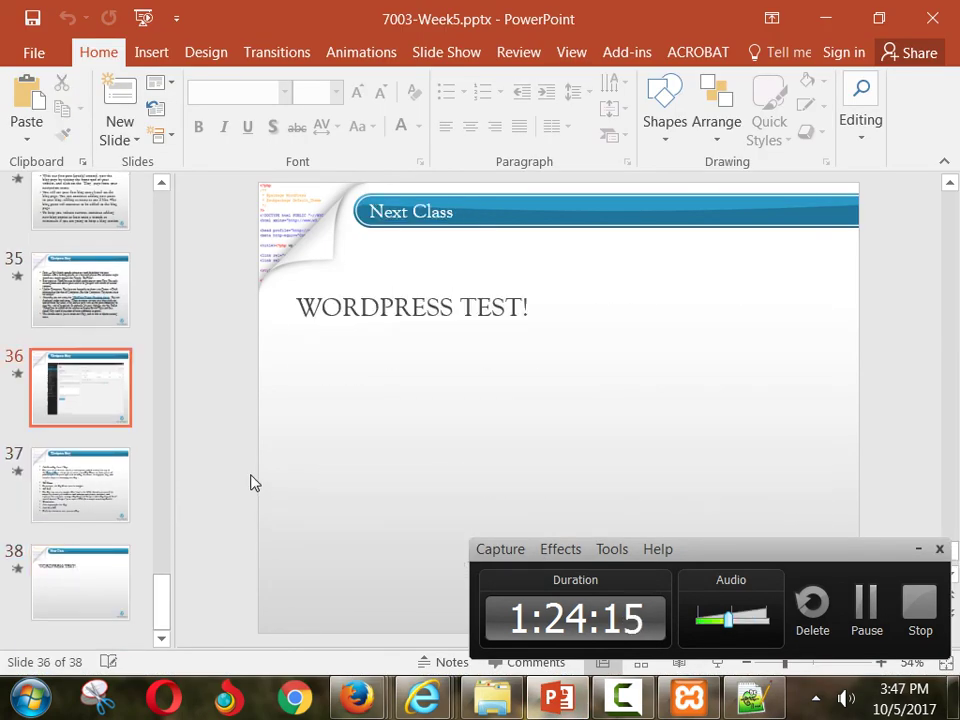
scroll(242, 347, "up", 10)
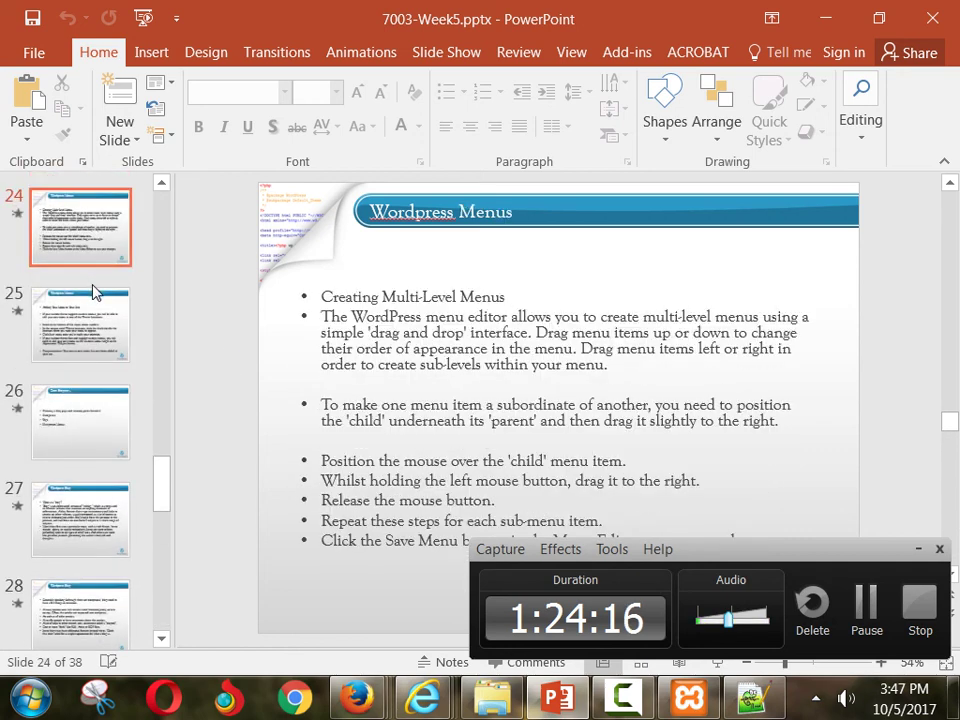
scroll(95, 296, "up", 10)
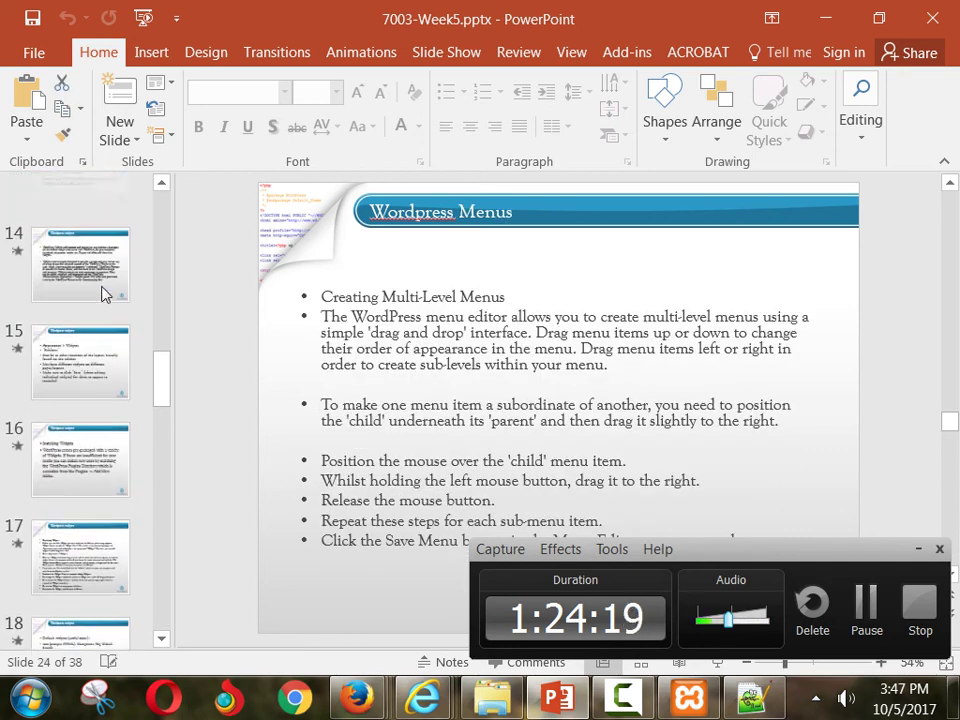
scroll(103, 296, "up", 15)
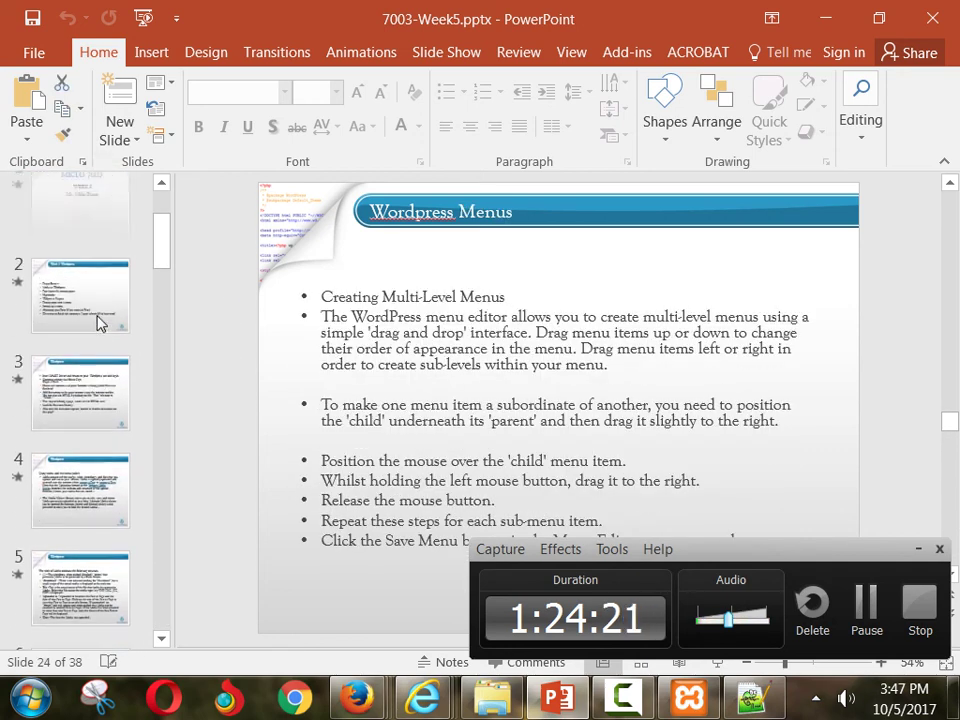
left_click(97, 336)
left_click(77, 431)
left_click(111, 530)
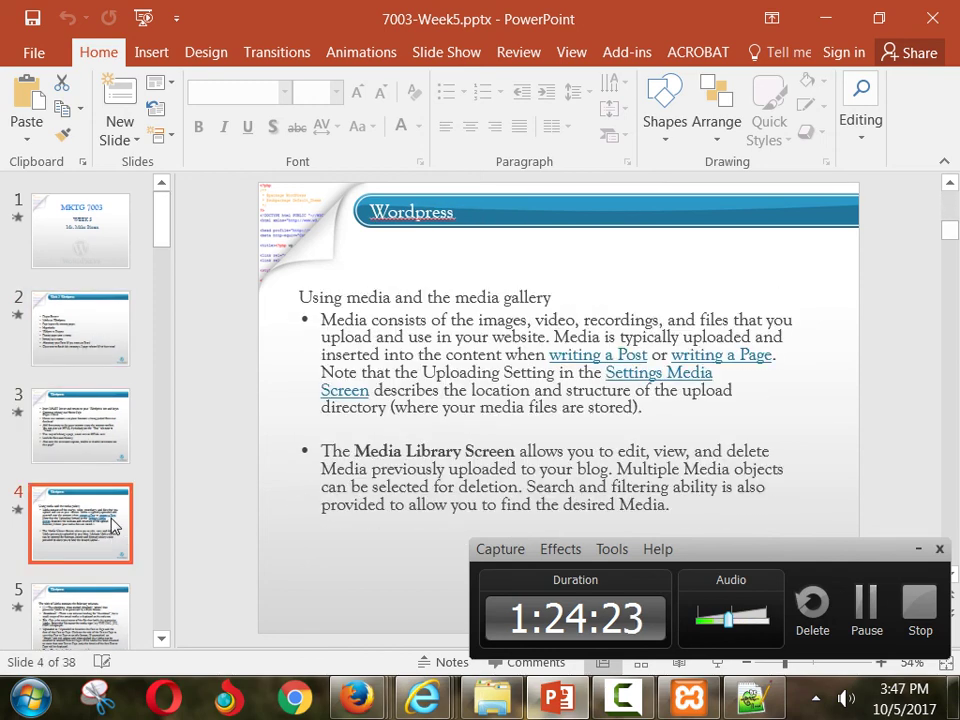